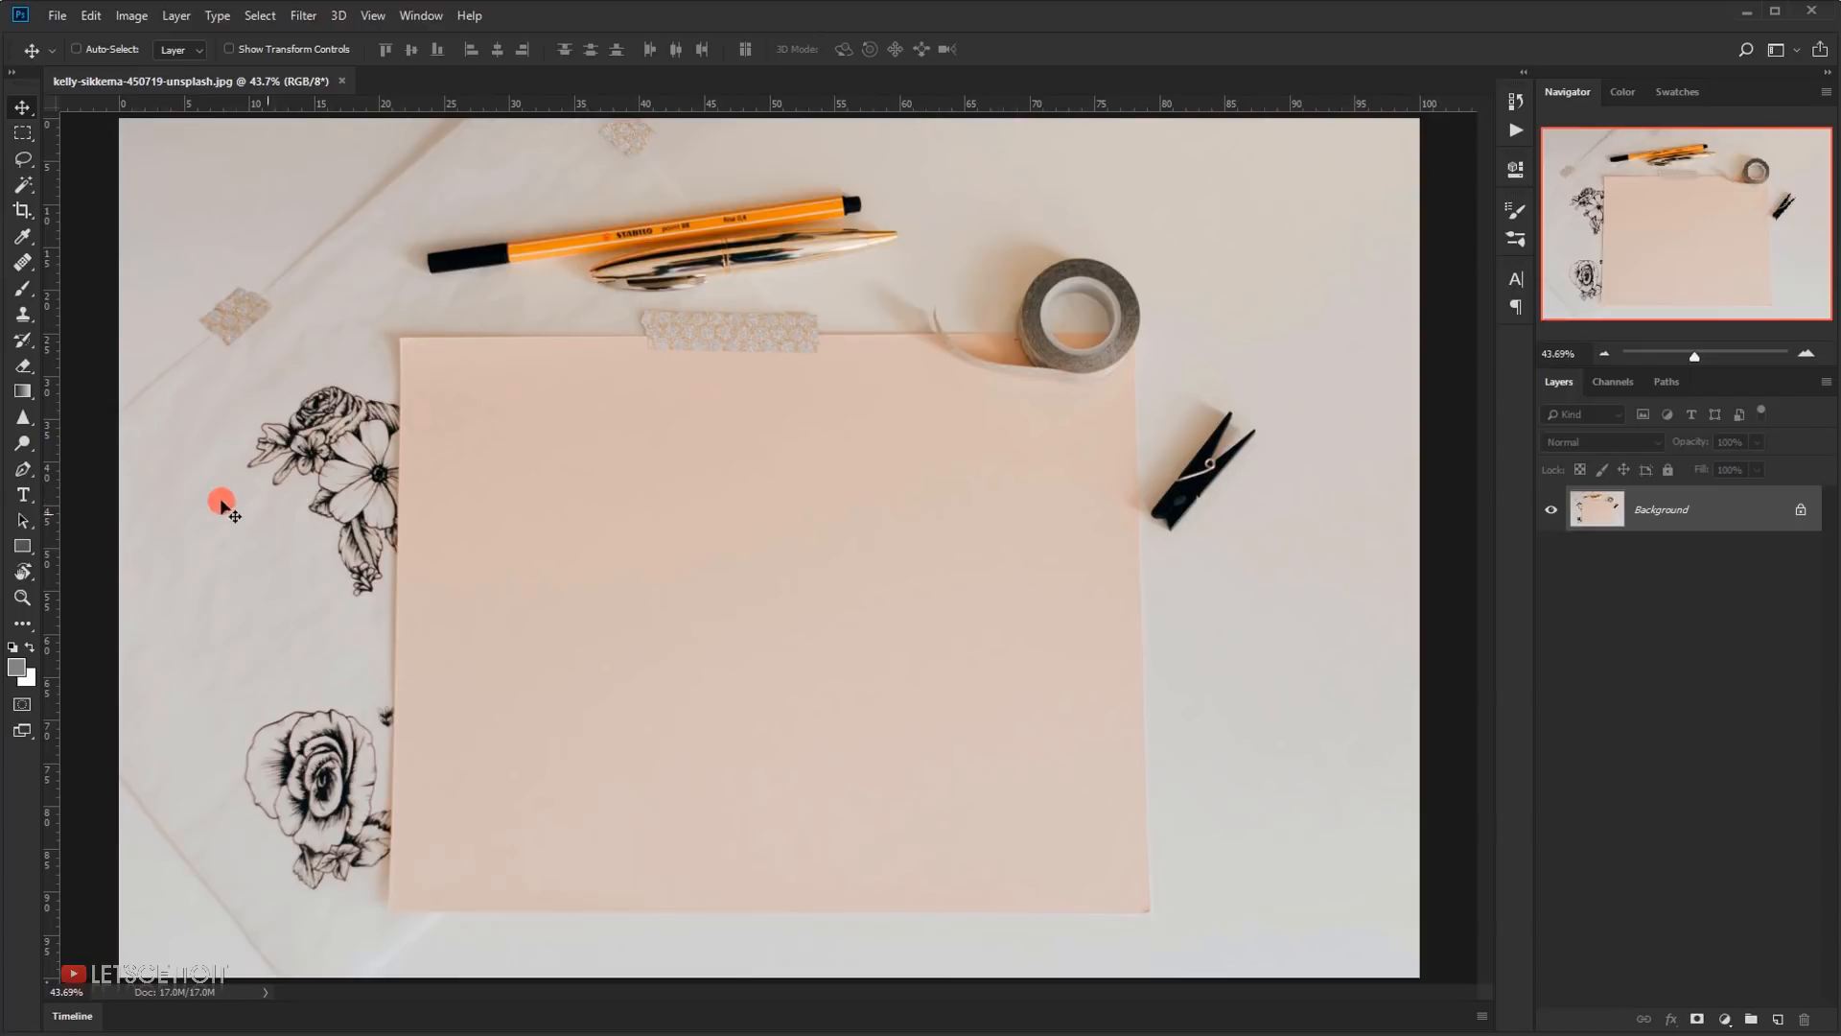
- Activate the Pen tool and set its drawing mode to Path
{"action": "left_click", "coordinate": [26, 467]}
{"action": "left_click", "coordinate": [106, 468]}
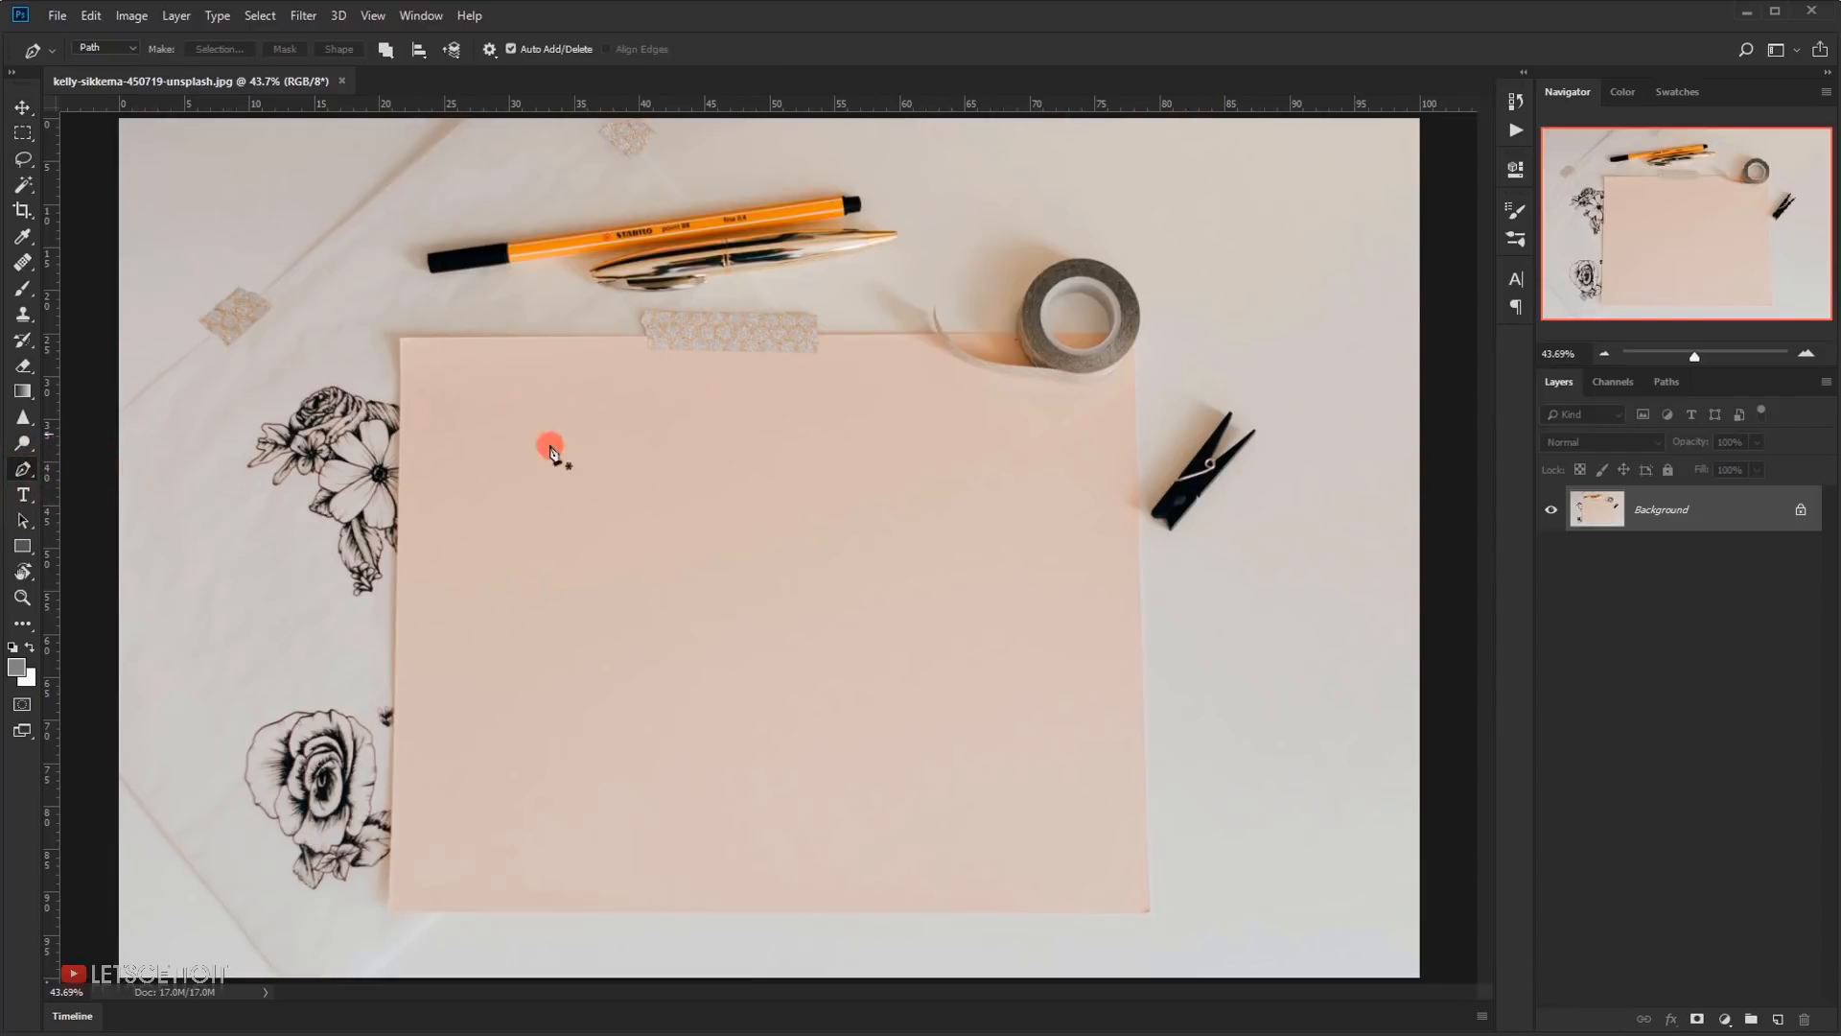
{"action": "scroll", "coordinate": [614, 422], "scroll_direction": "up", "scroll_amount": 2}
{"action": "left_click_drag", "start_coordinate": [701, 475], "coordinate": [734, 411]}
{"action": "scroll", "coordinate": [409, 366], "scroll_direction": "up", "scroll_amount": 2}
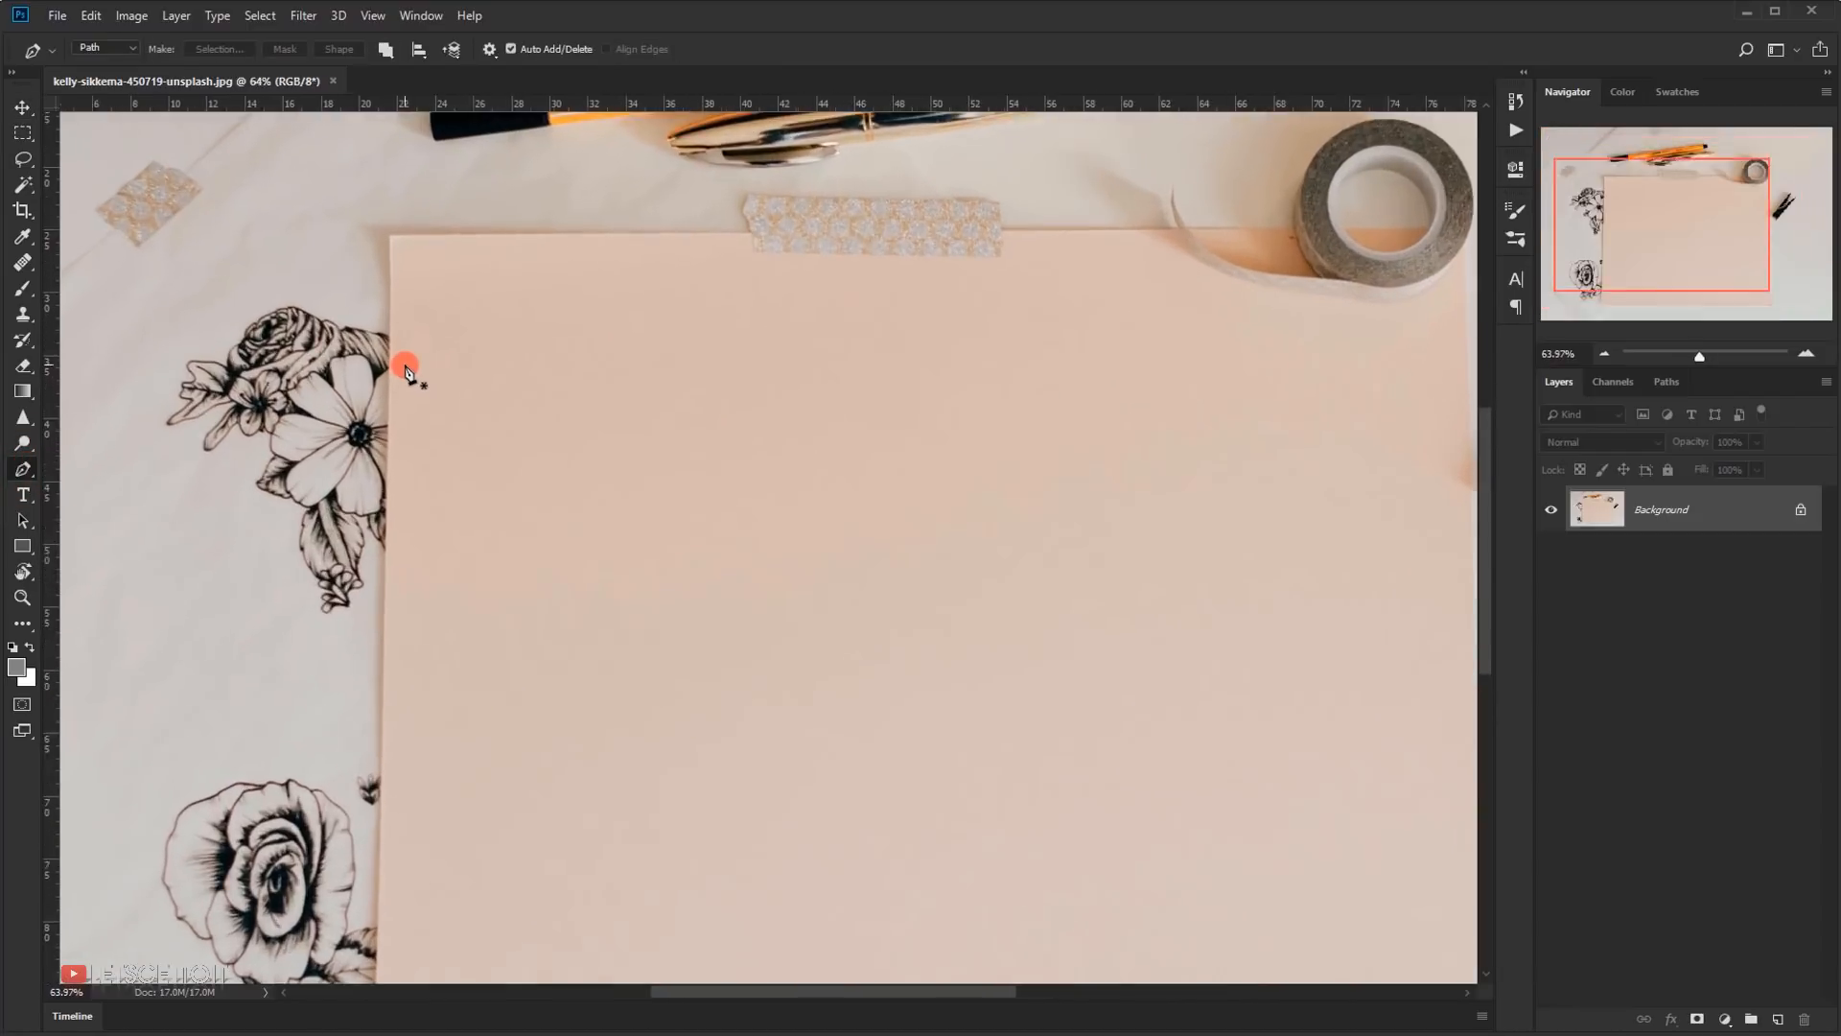
{"action": "left_click_drag", "start_coordinate": [601, 485], "coordinate": [469, 481]}
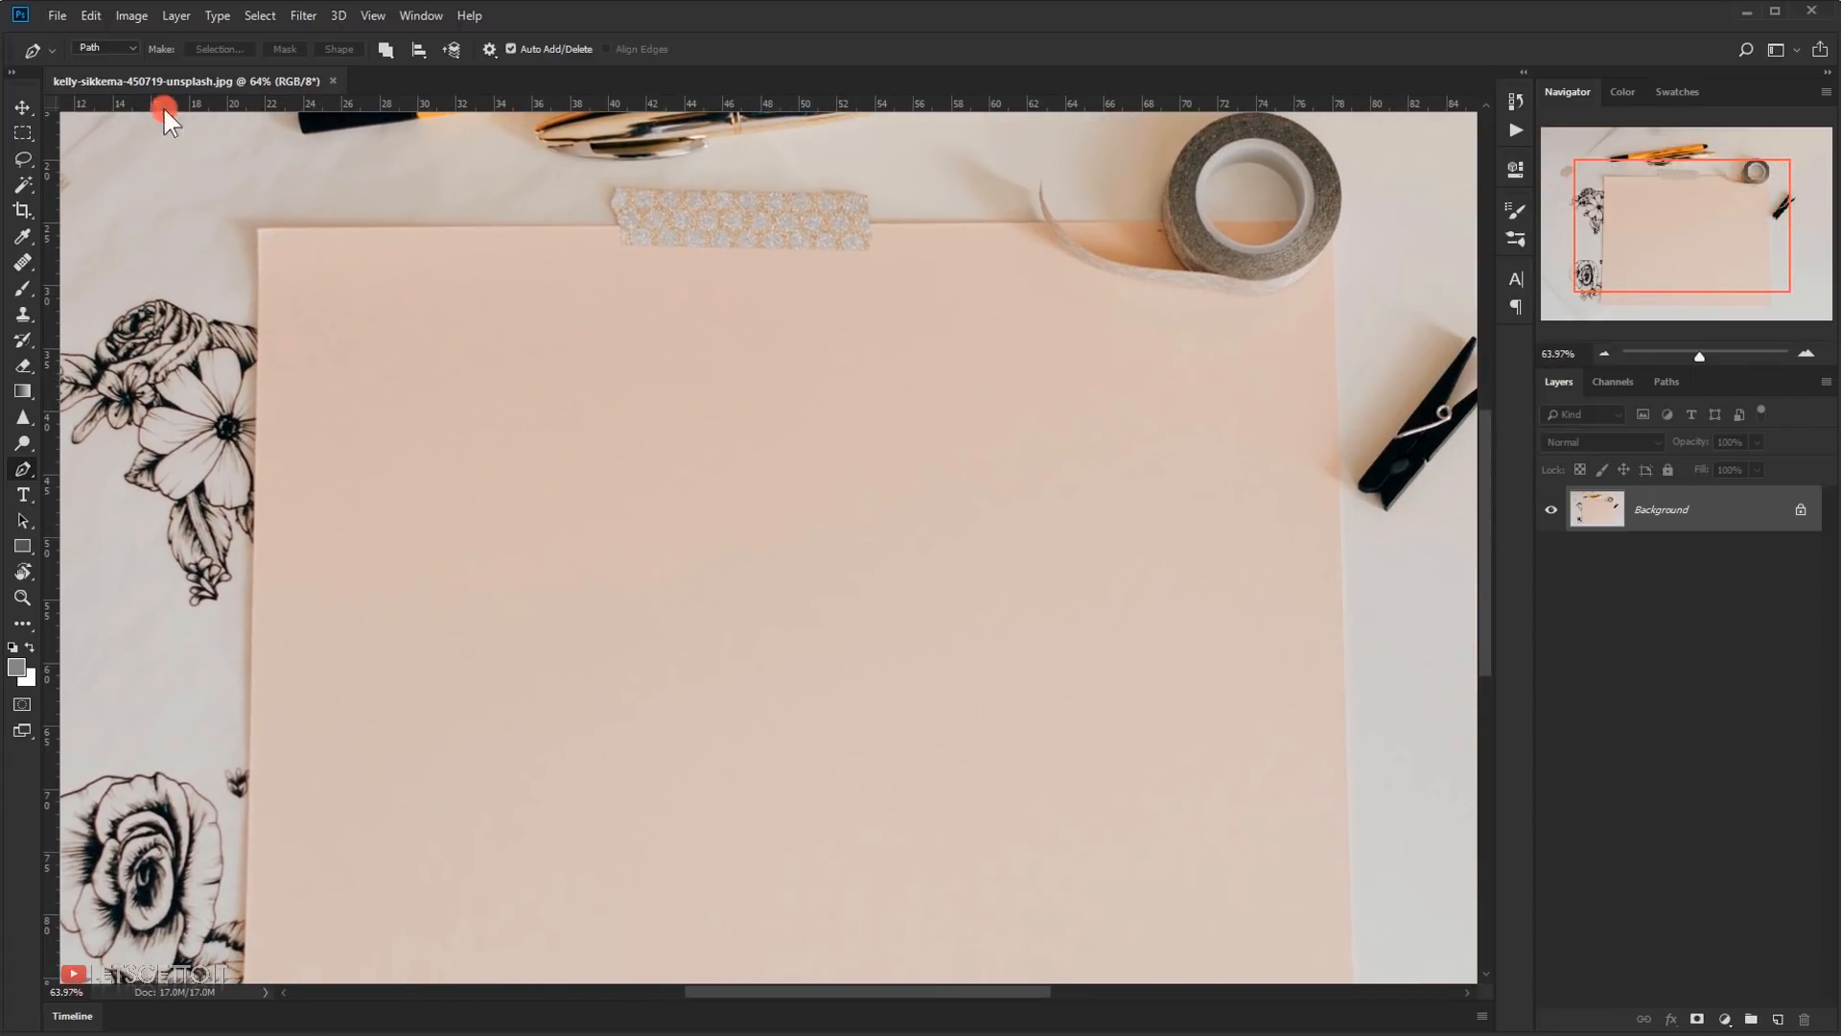
{"action": "left_click", "coordinate": [105, 46]}
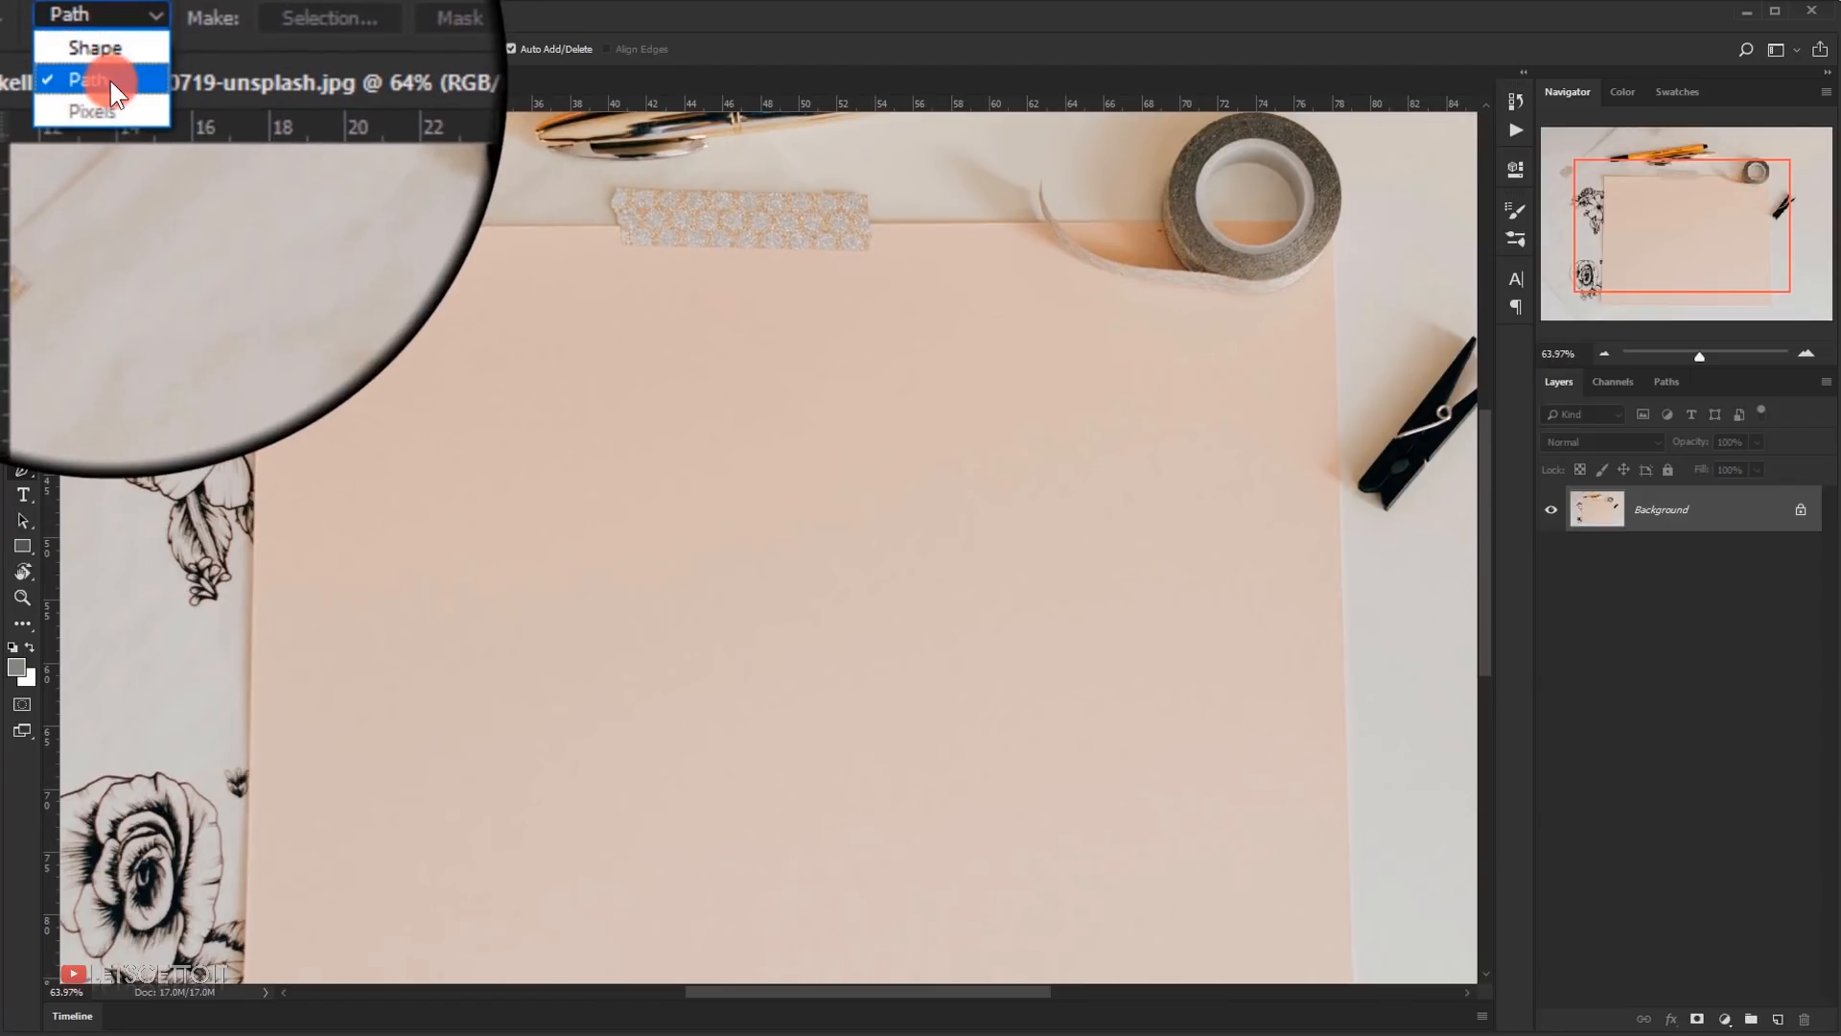
{"action": "left_click", "coordinate": [107, 65]}
- Start a path at the pink paper's upper-left corner and run it along the upper edge to the patterned tape piece
{"action": "left_click_drag", "start_coordinate": [340, 343], "coordinate": [393, 352]}
{"action": "scroll", "coordinate": [301, 240], "scroll_direction": "up", "scroll_amount": 5}
{"action": "scroll", "coordinate": [318, 257], "scroll_direction": "up", "scroll_amount": 1}
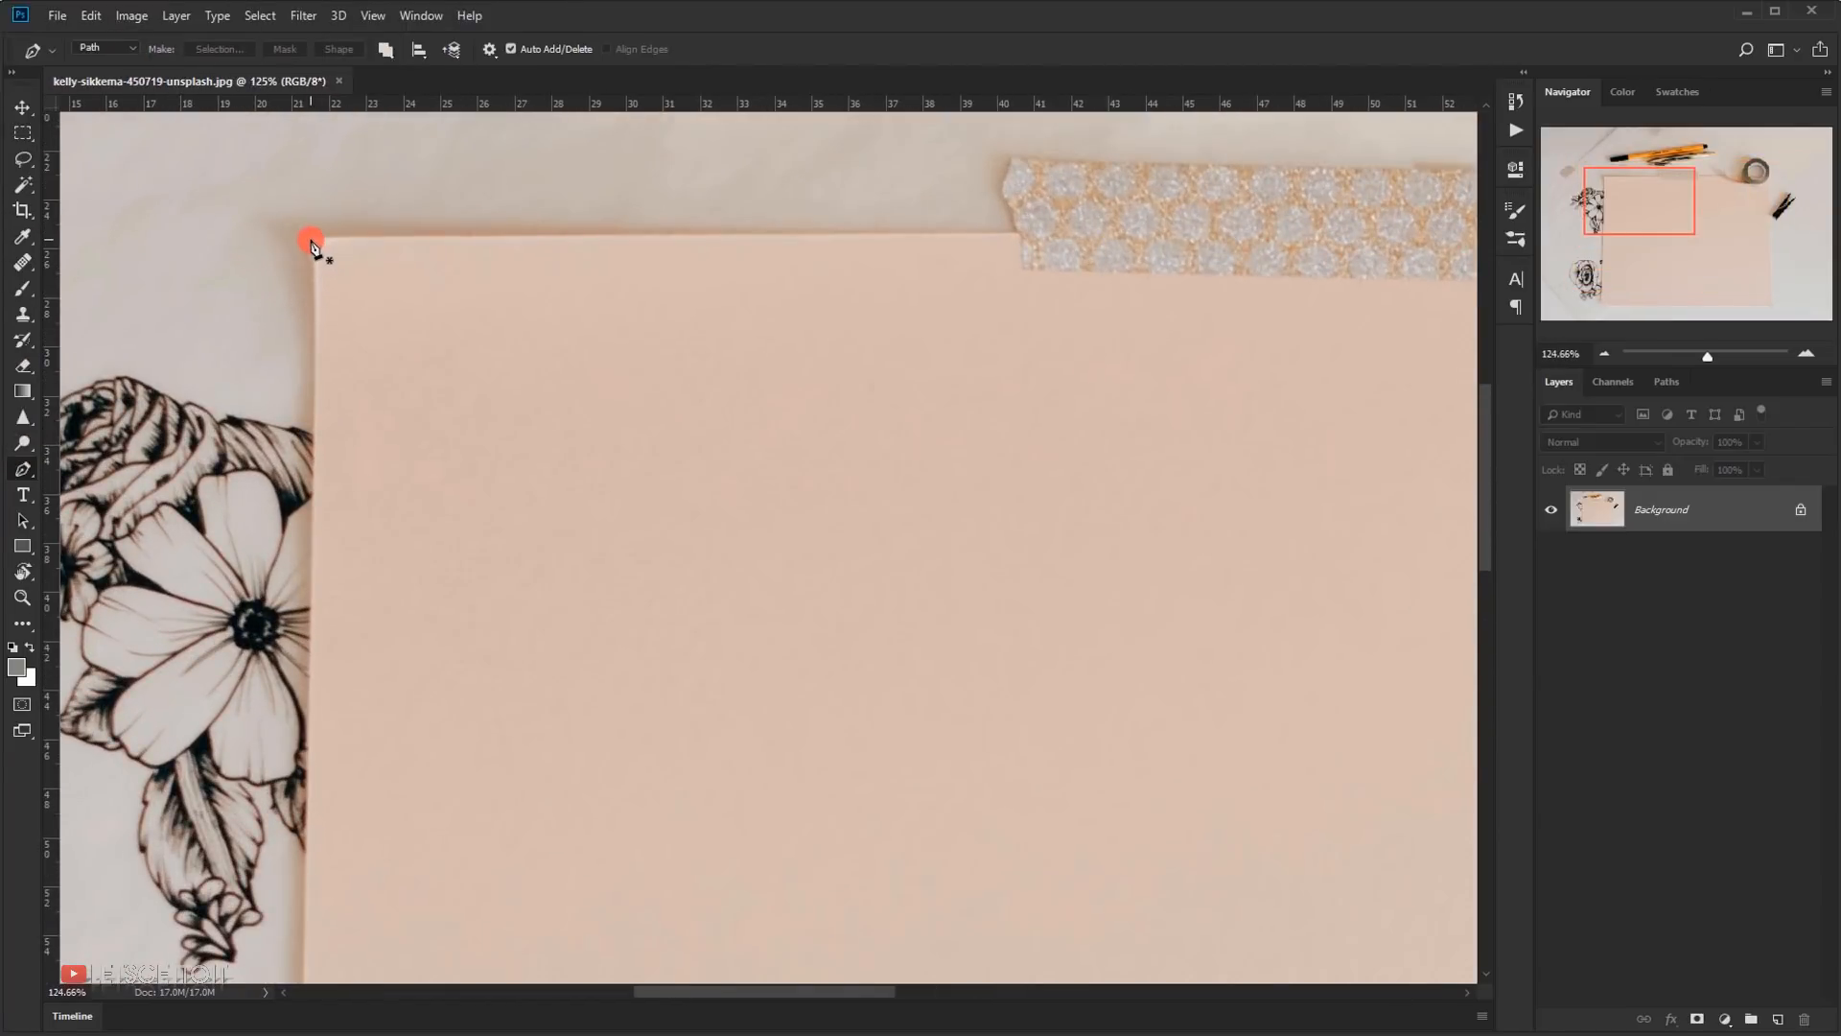
{"action": "left_click", "coordinate": [313, 237]}
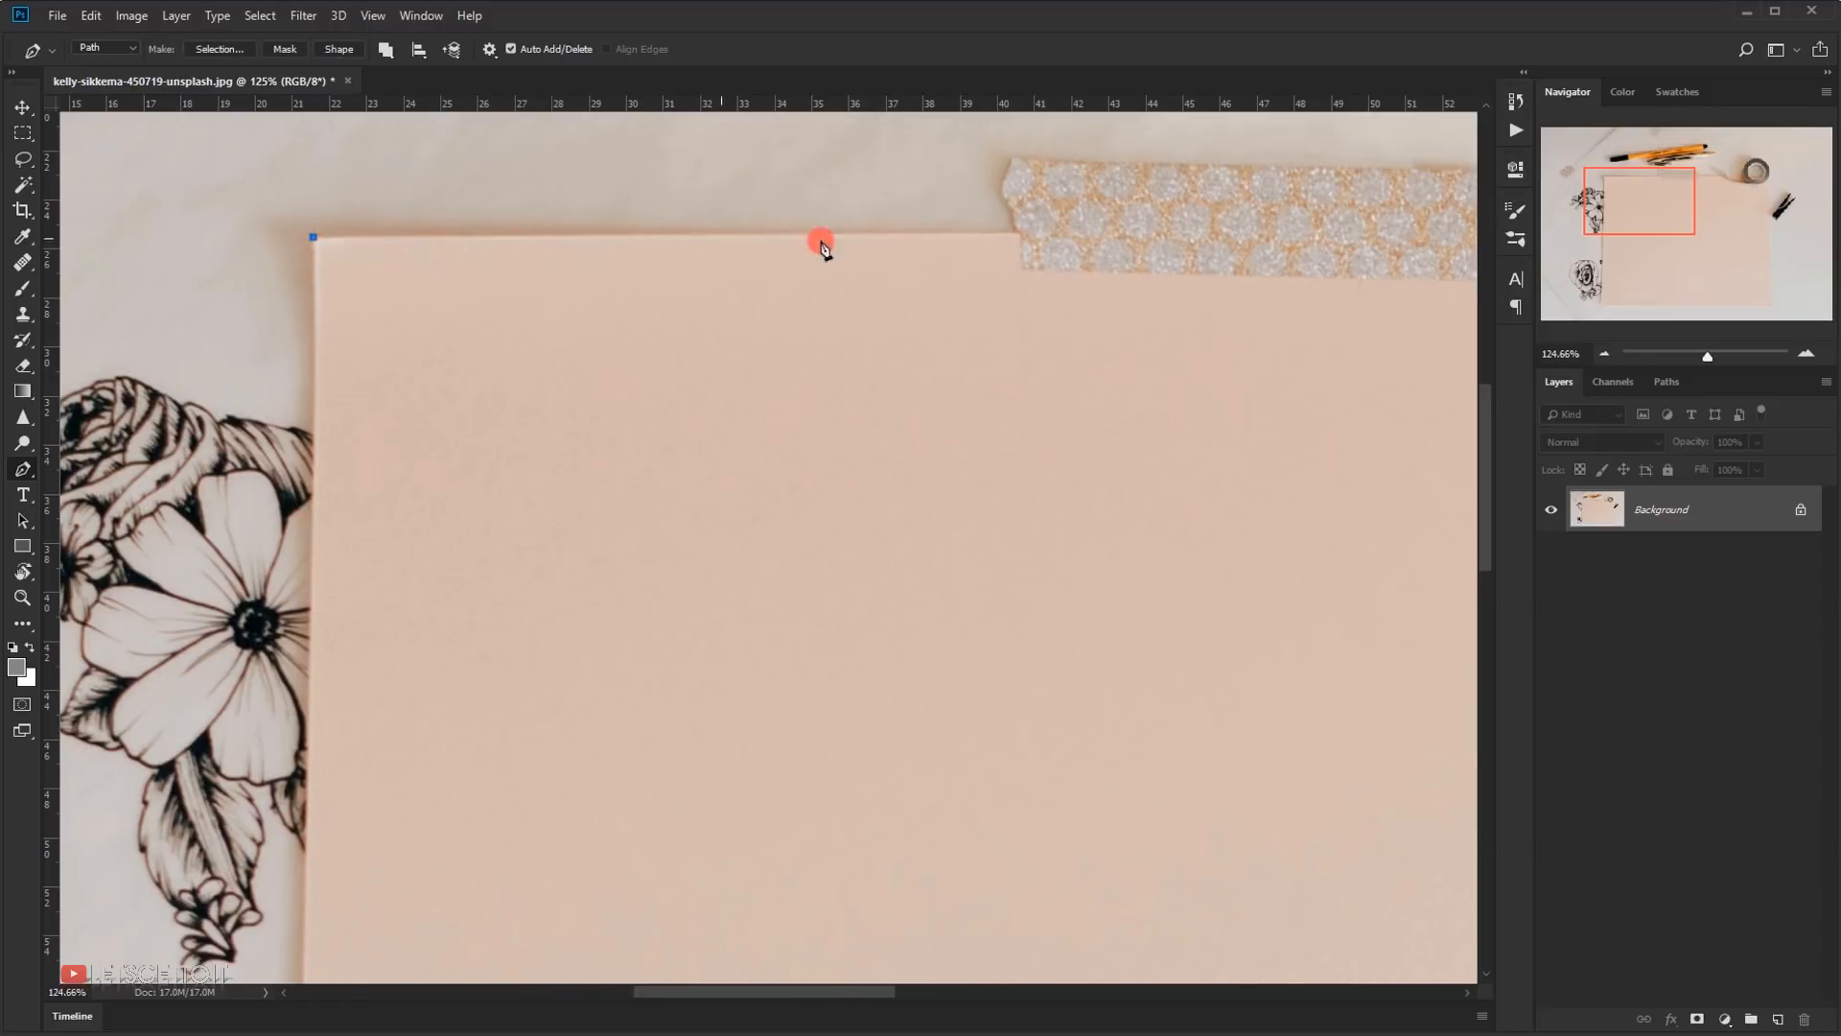
{"action": "left_click", "coordinate": [1020, 233]}
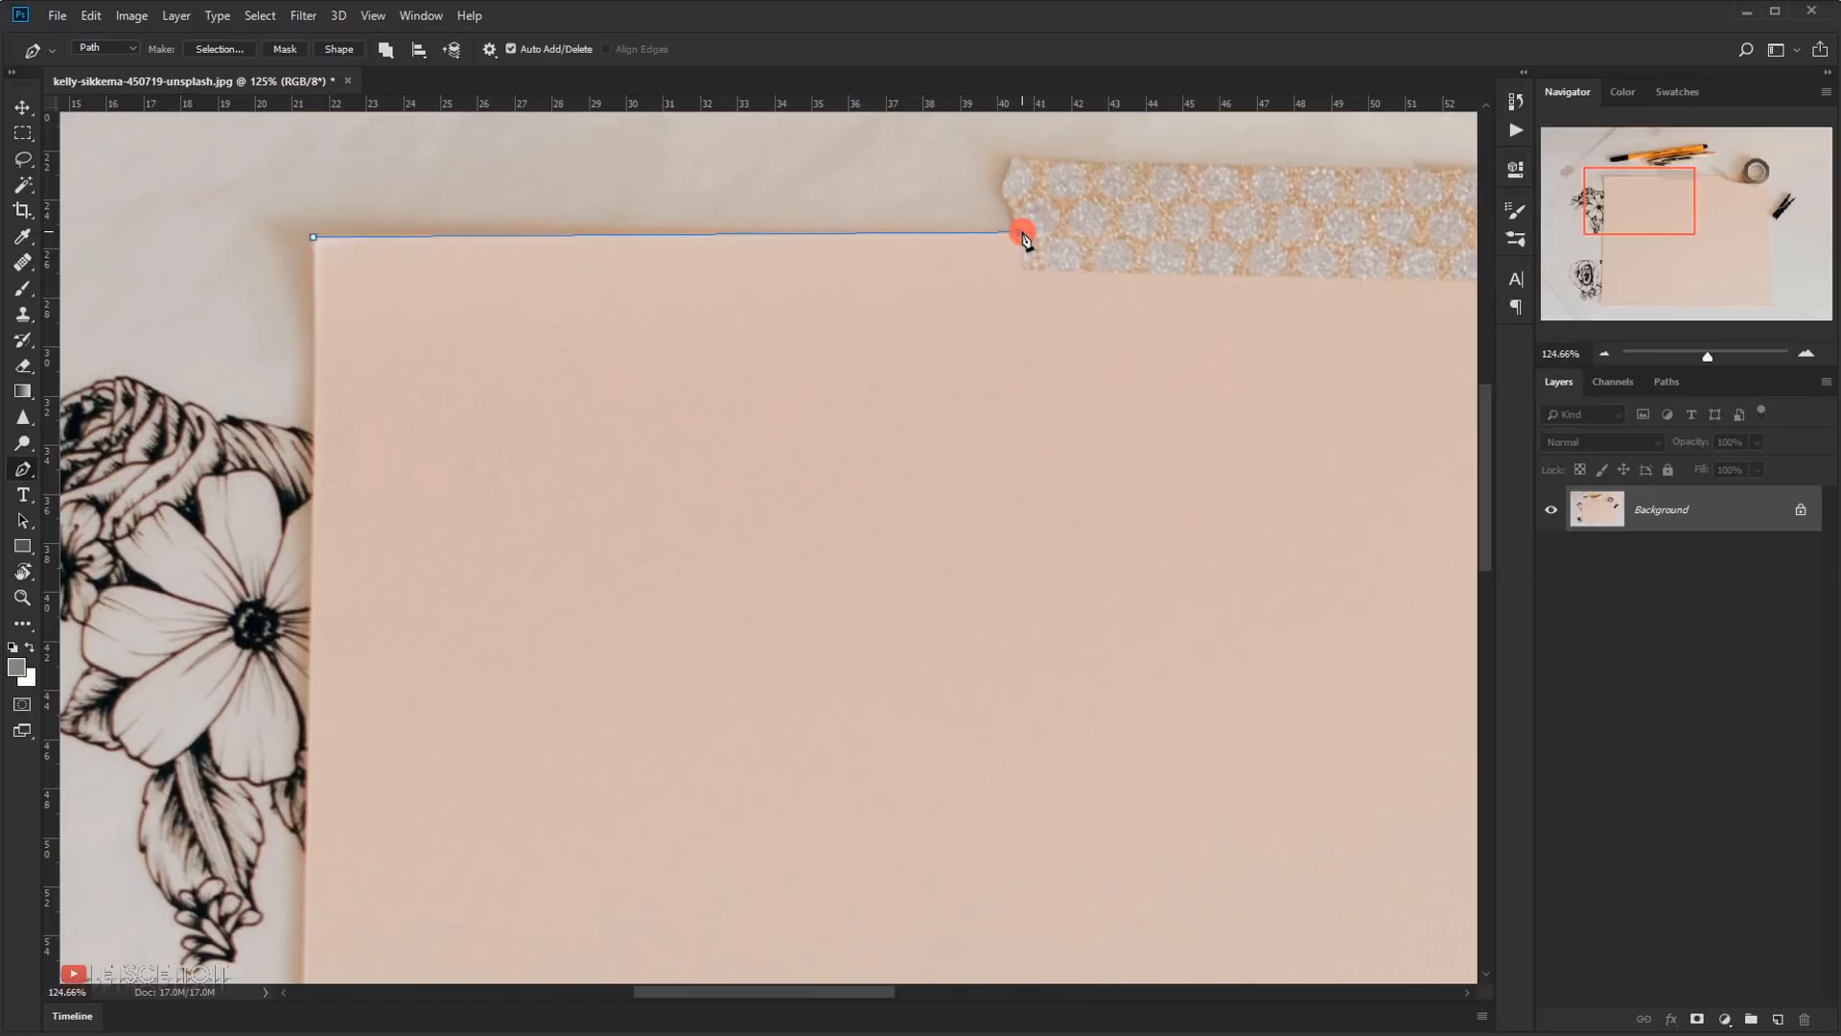
{"action": "left_click_drag", "start_coordinate": [1024, 235], "coordinate": [1111, 232]}
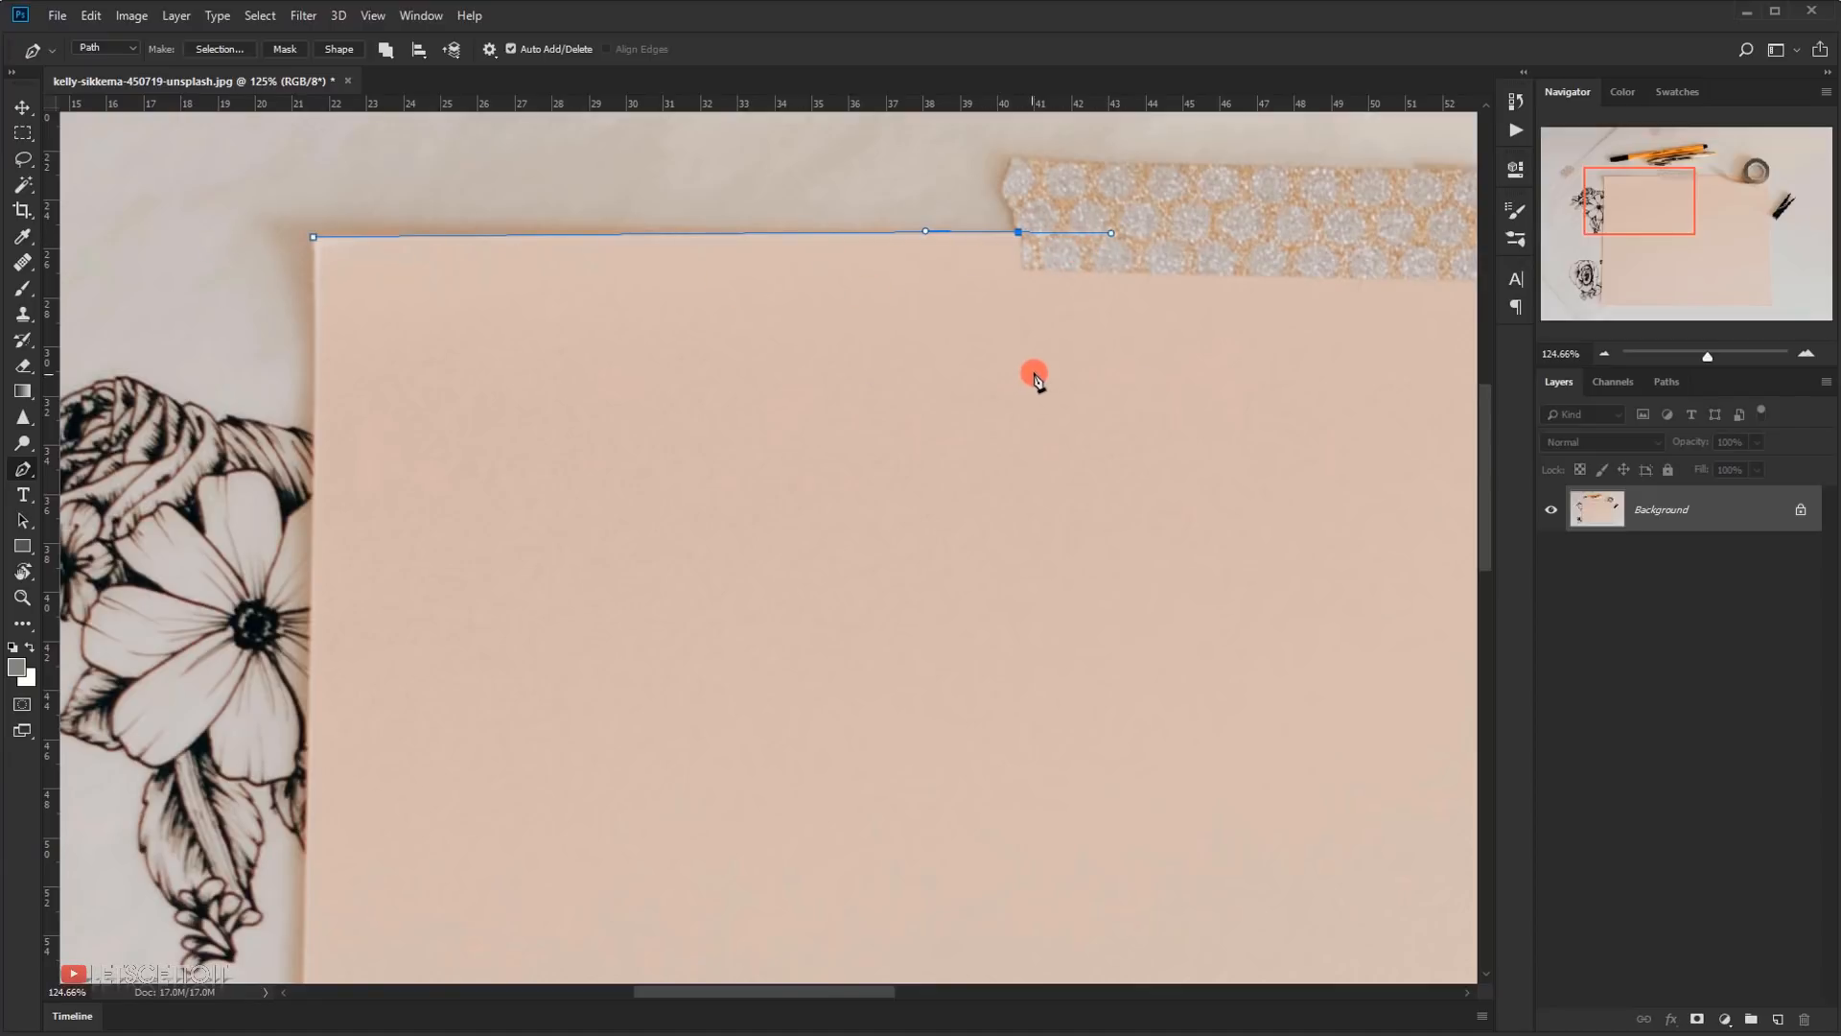
- Continue the path around the lower outline of the patterned tape piece, leaving the tape outside the paper shape
{"action": "scroll", "coordinate": [1069, 265], "scroll_direction": "up", "scroll_amount": 3}
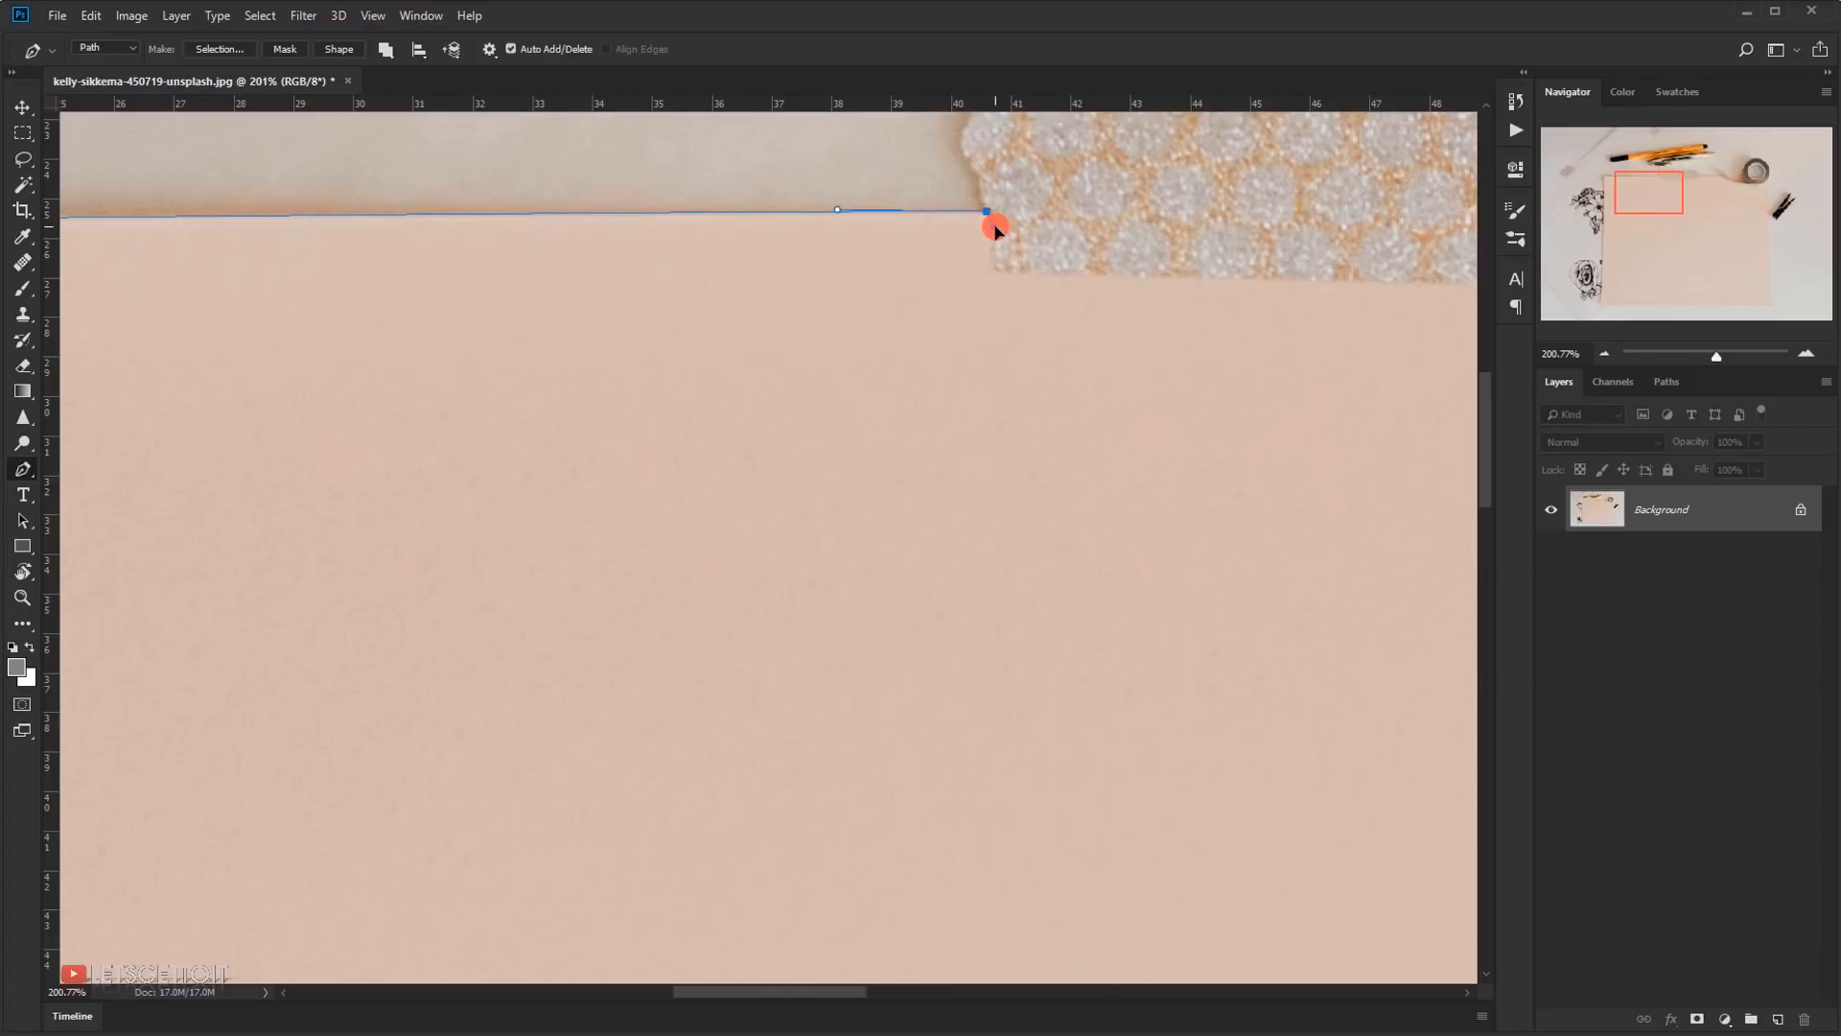
{"action": "scroll", "coordinate": [995, 230], "scroll_direction": "up", "scroll_amount": 1}
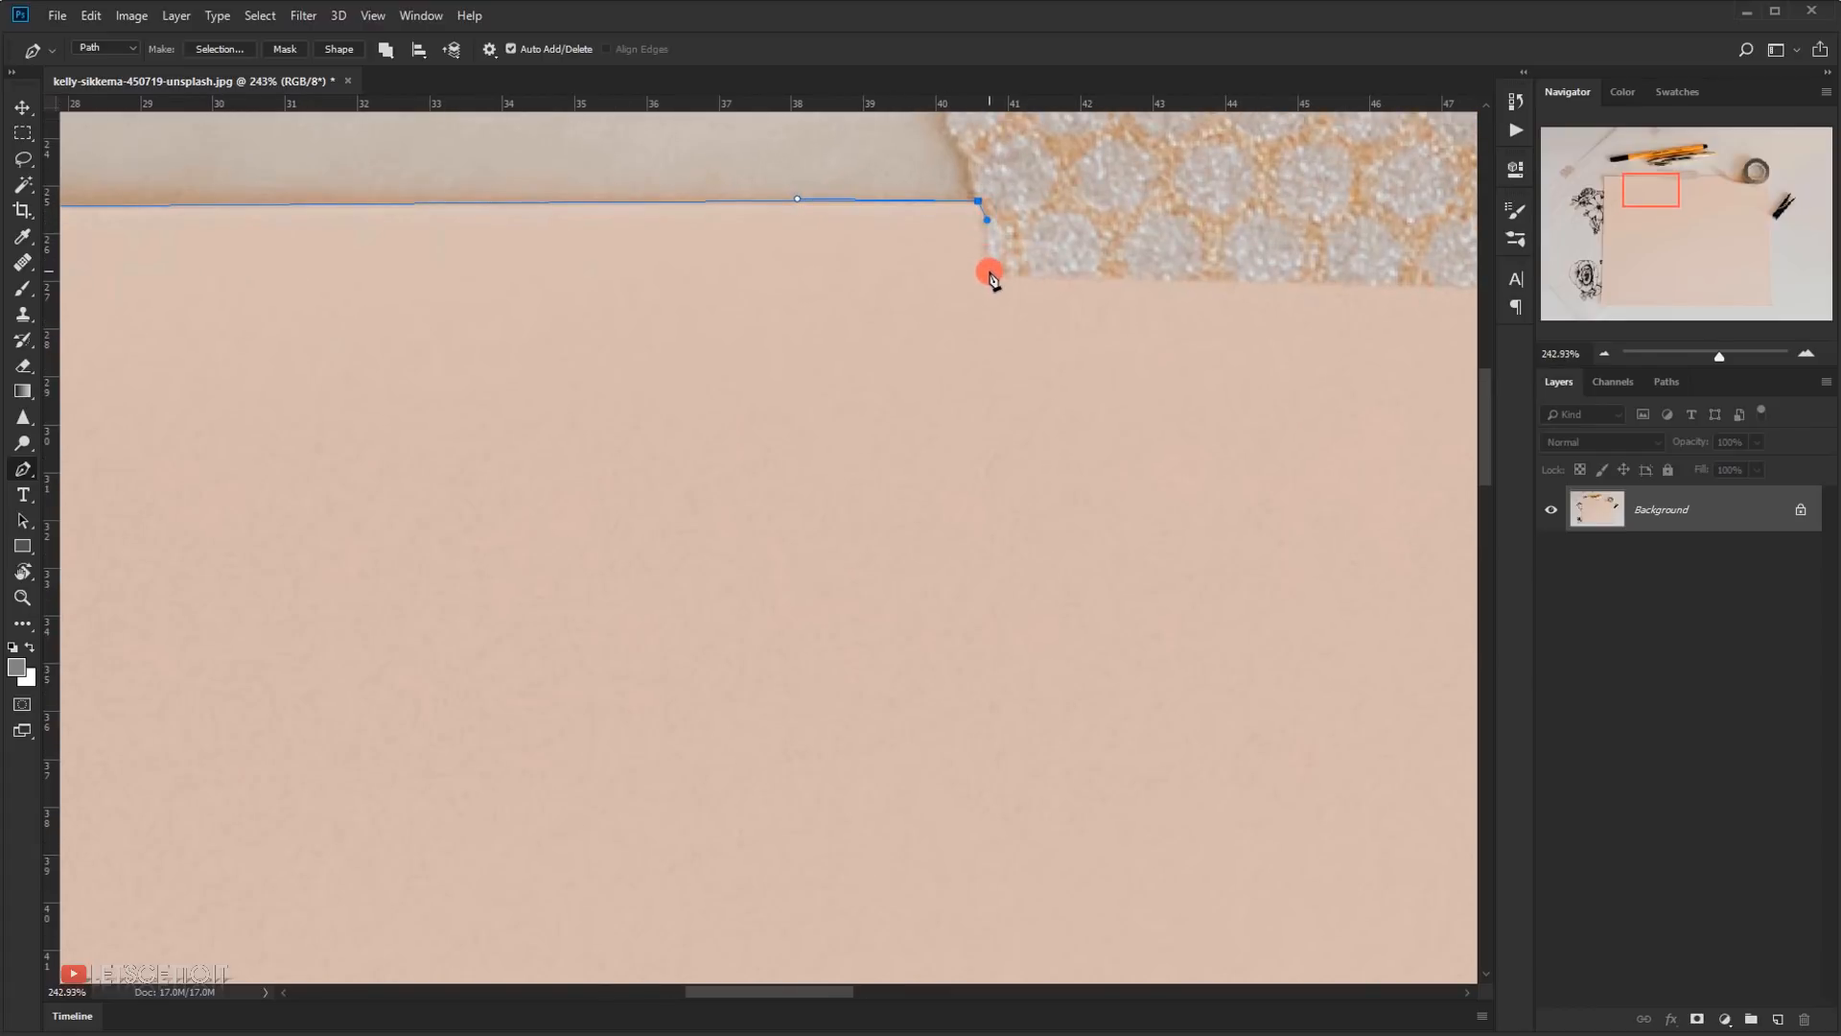
{"action": "left_click", "coordinate": [987, 219]}
{"action": "left_click", "coordinate": [986, 268]}
{"action": "left_click_drag", "start_coordinate": [1114, 278], "coordinate": [498, 349]}
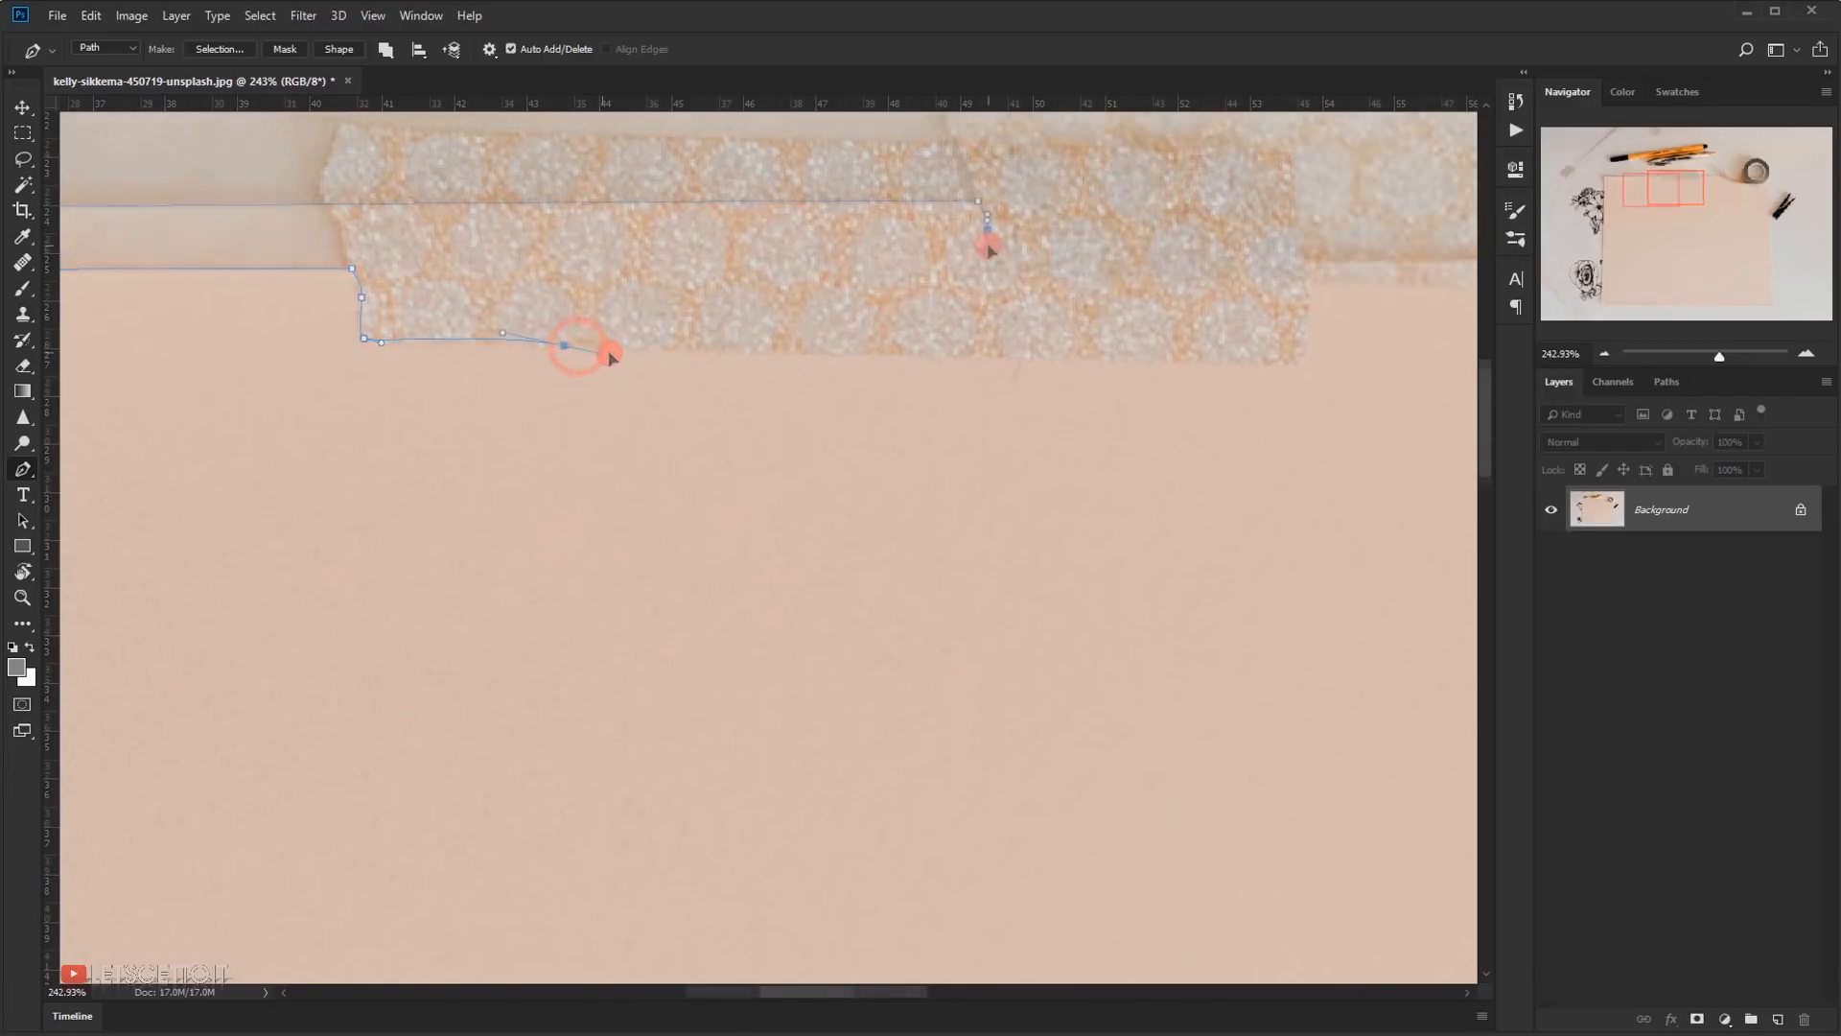
{"action": "left_click_drag", "start_coordinate": [1179, 291], "coordinate": [624, 349]}
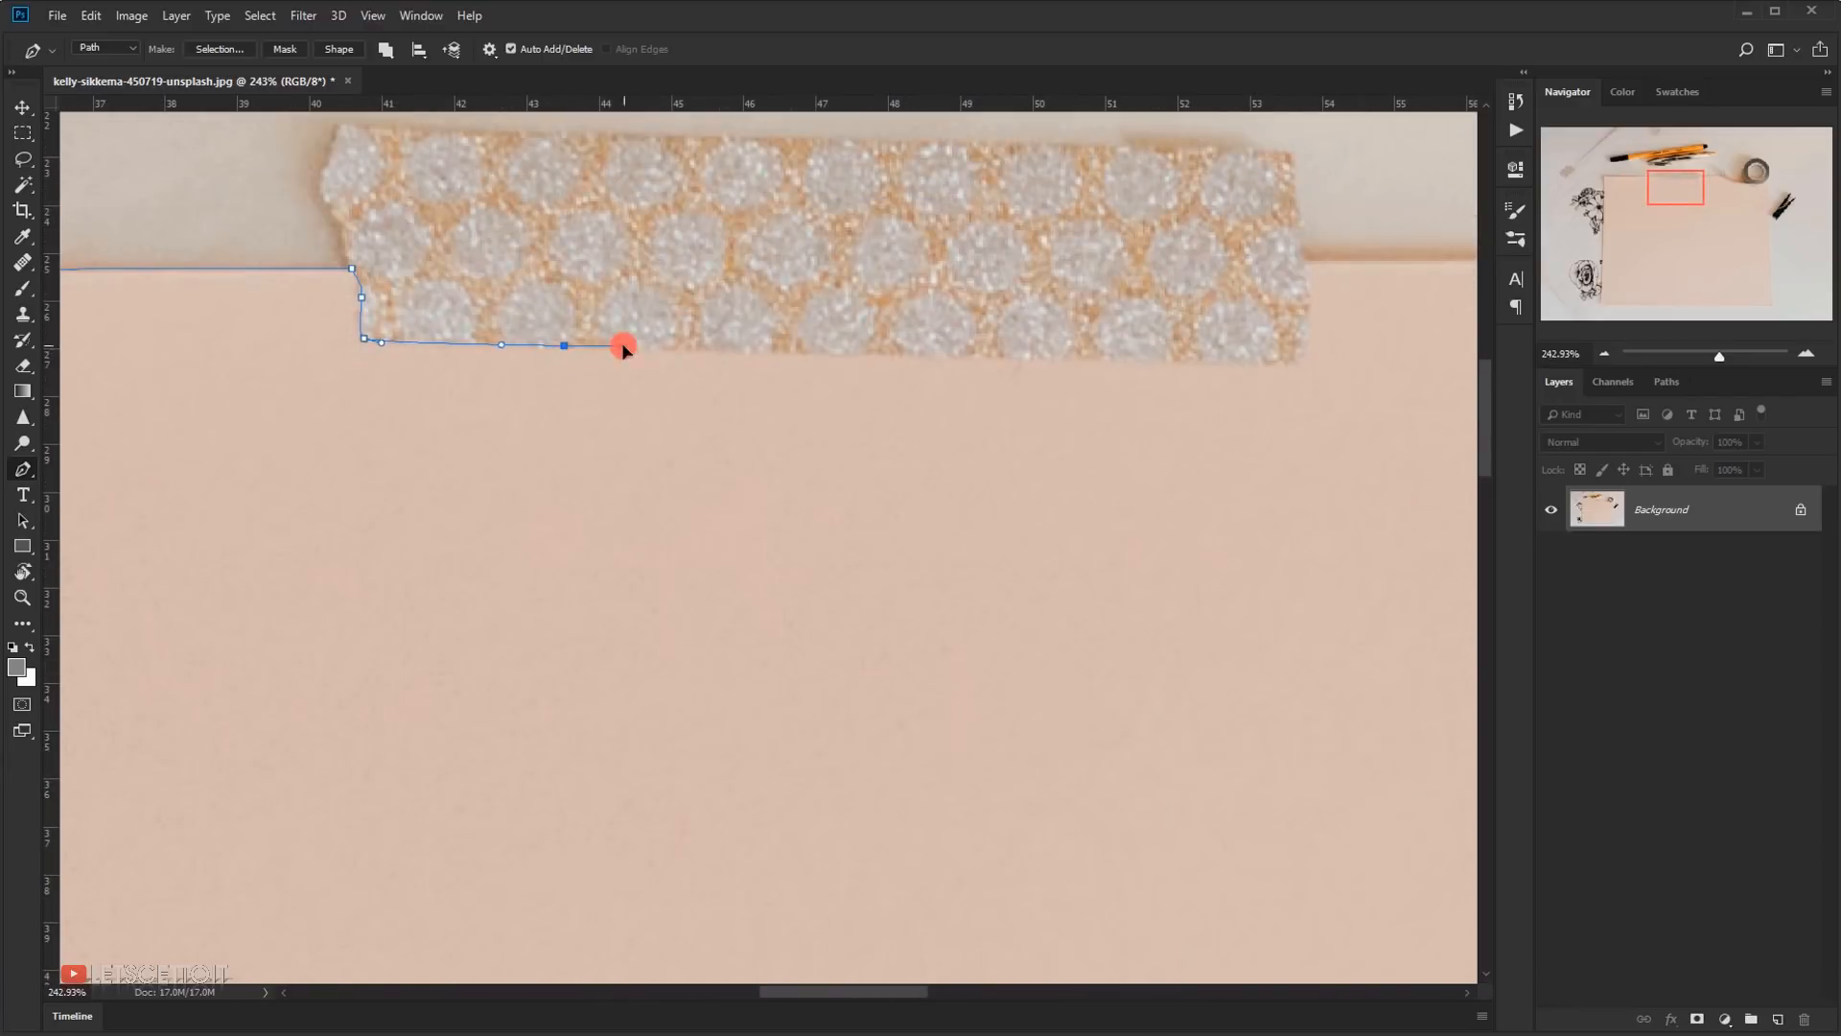
{"action": "left_click", "coordinate": [1018, 357]}
{"action": "left_click_drag", "start_coordinate": [1288, 362], "coordinate": [1304, 359]}
{"action": "left_click", "coordinate": [1308, 319]}
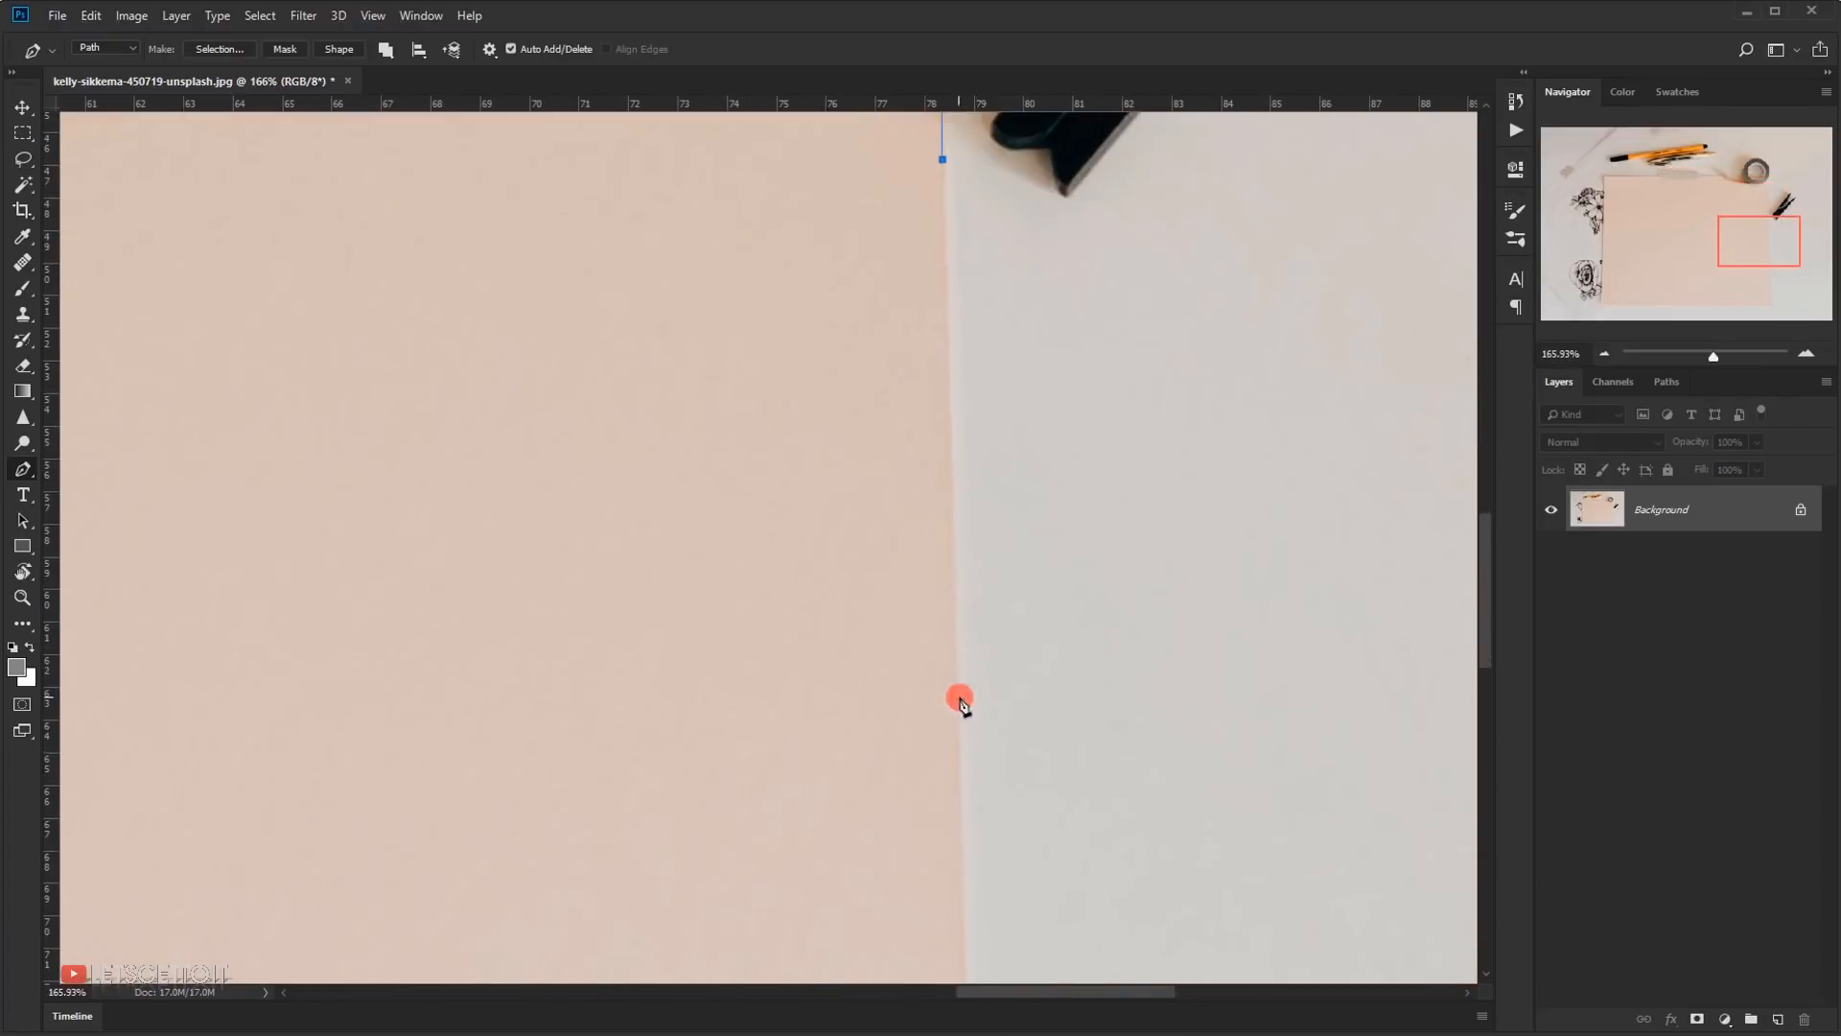
- Trace the paper's remaining right, lower and left edges, close the outline at its starting point and deselect the path
{"action": "left_click", "coordinate": [942, 386]}
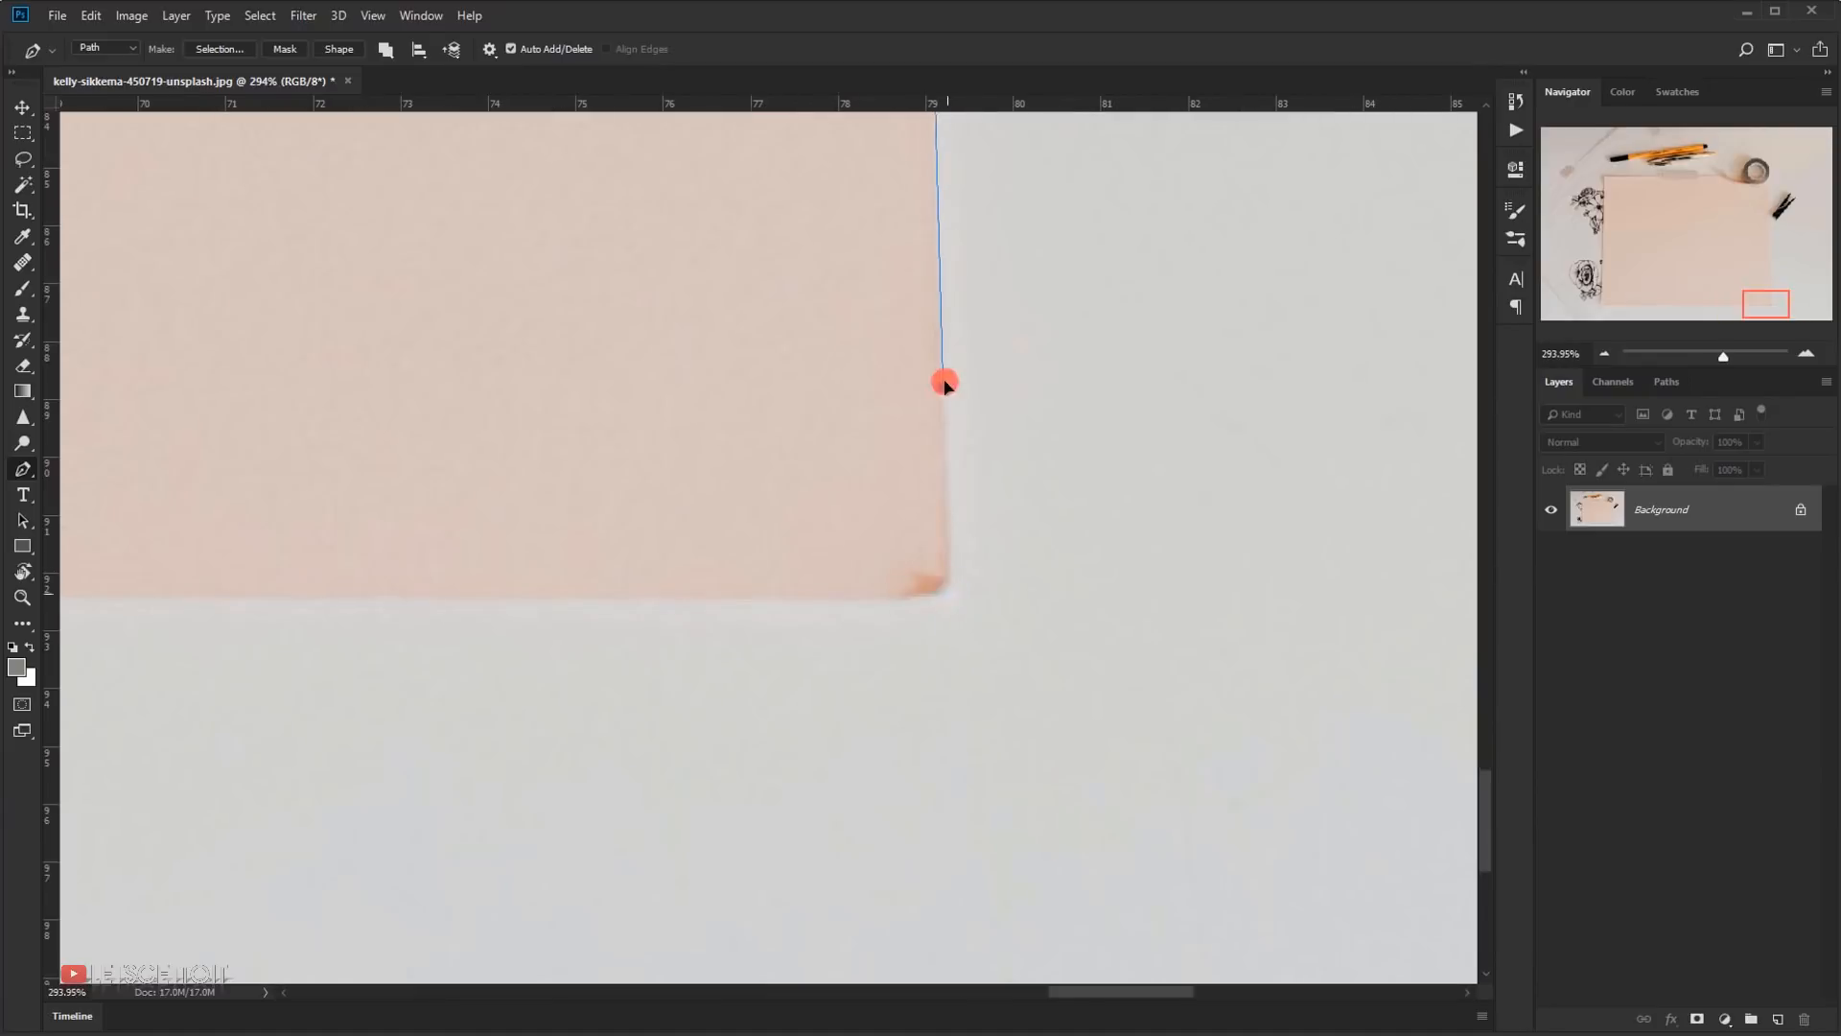
{"action": "left_click", "coordinate": [949, 572]}
{"action": "left_click_drag", "start_coordinate": [894, 597], "coordinate": [916, 596]}
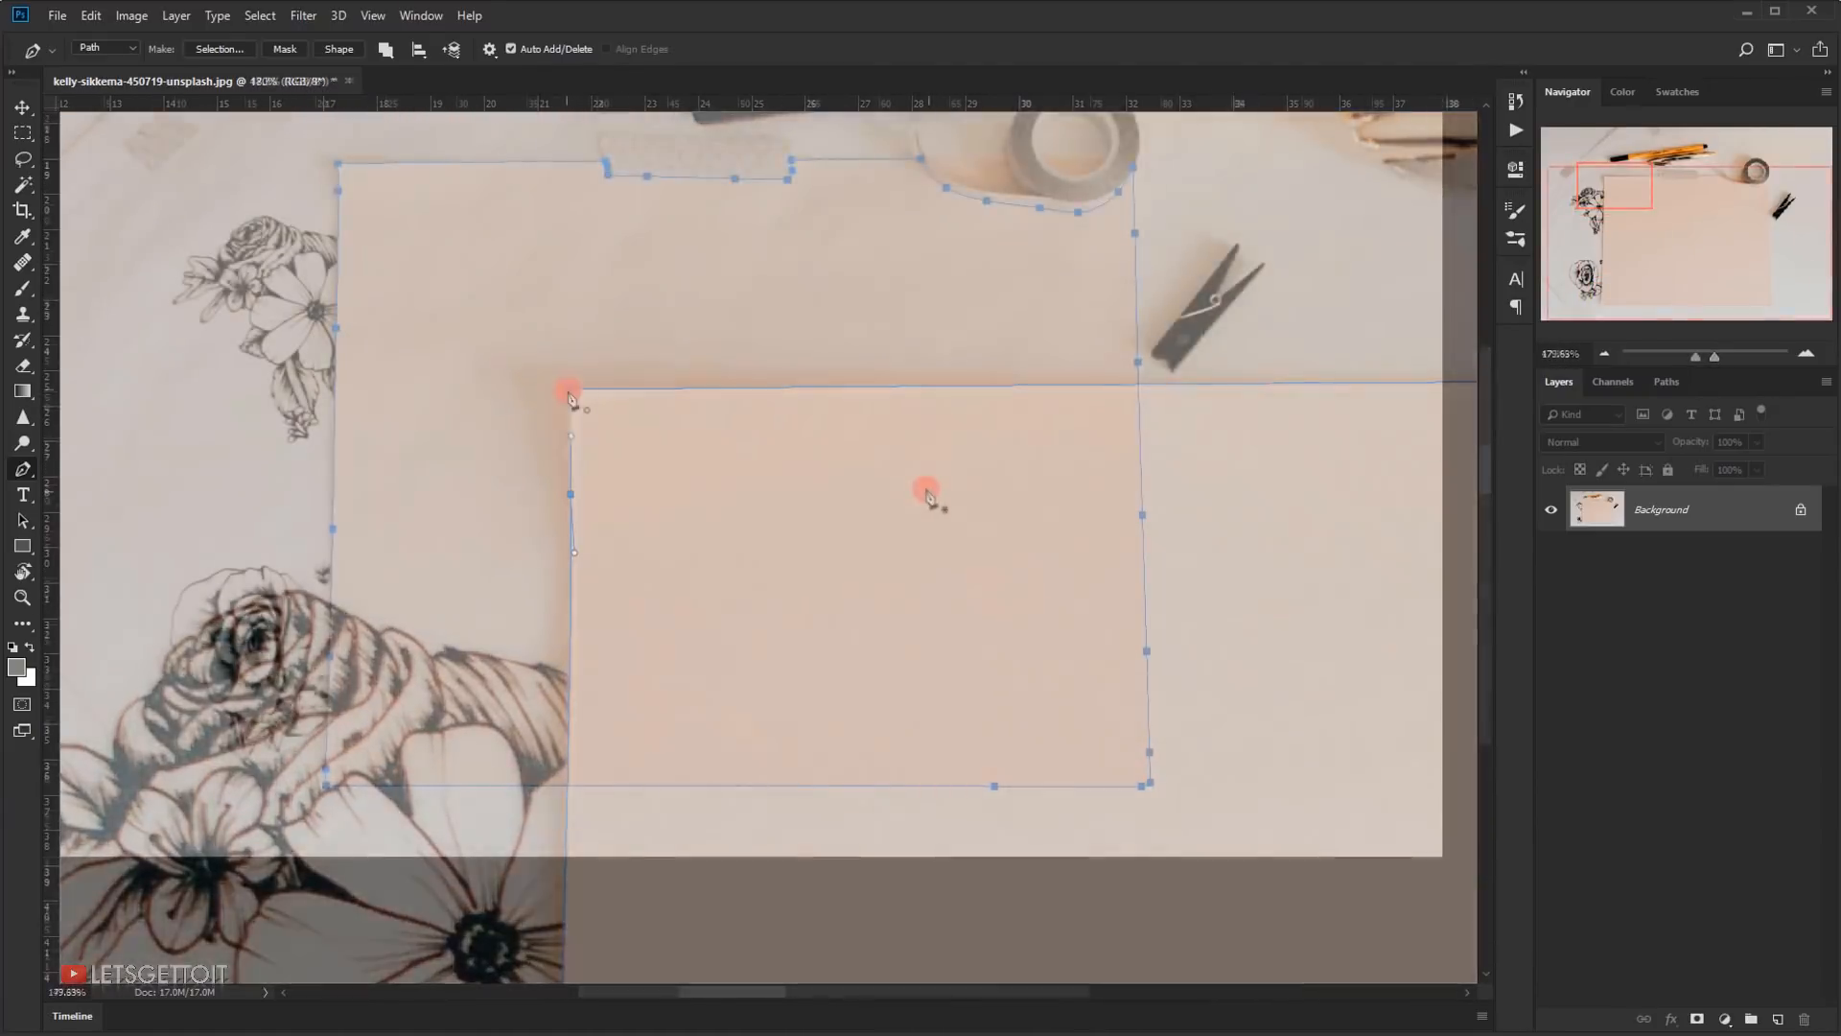
{"action": "left_click_drag", "start_coordinate": [778, 414], "coordinate": [780, 448]}
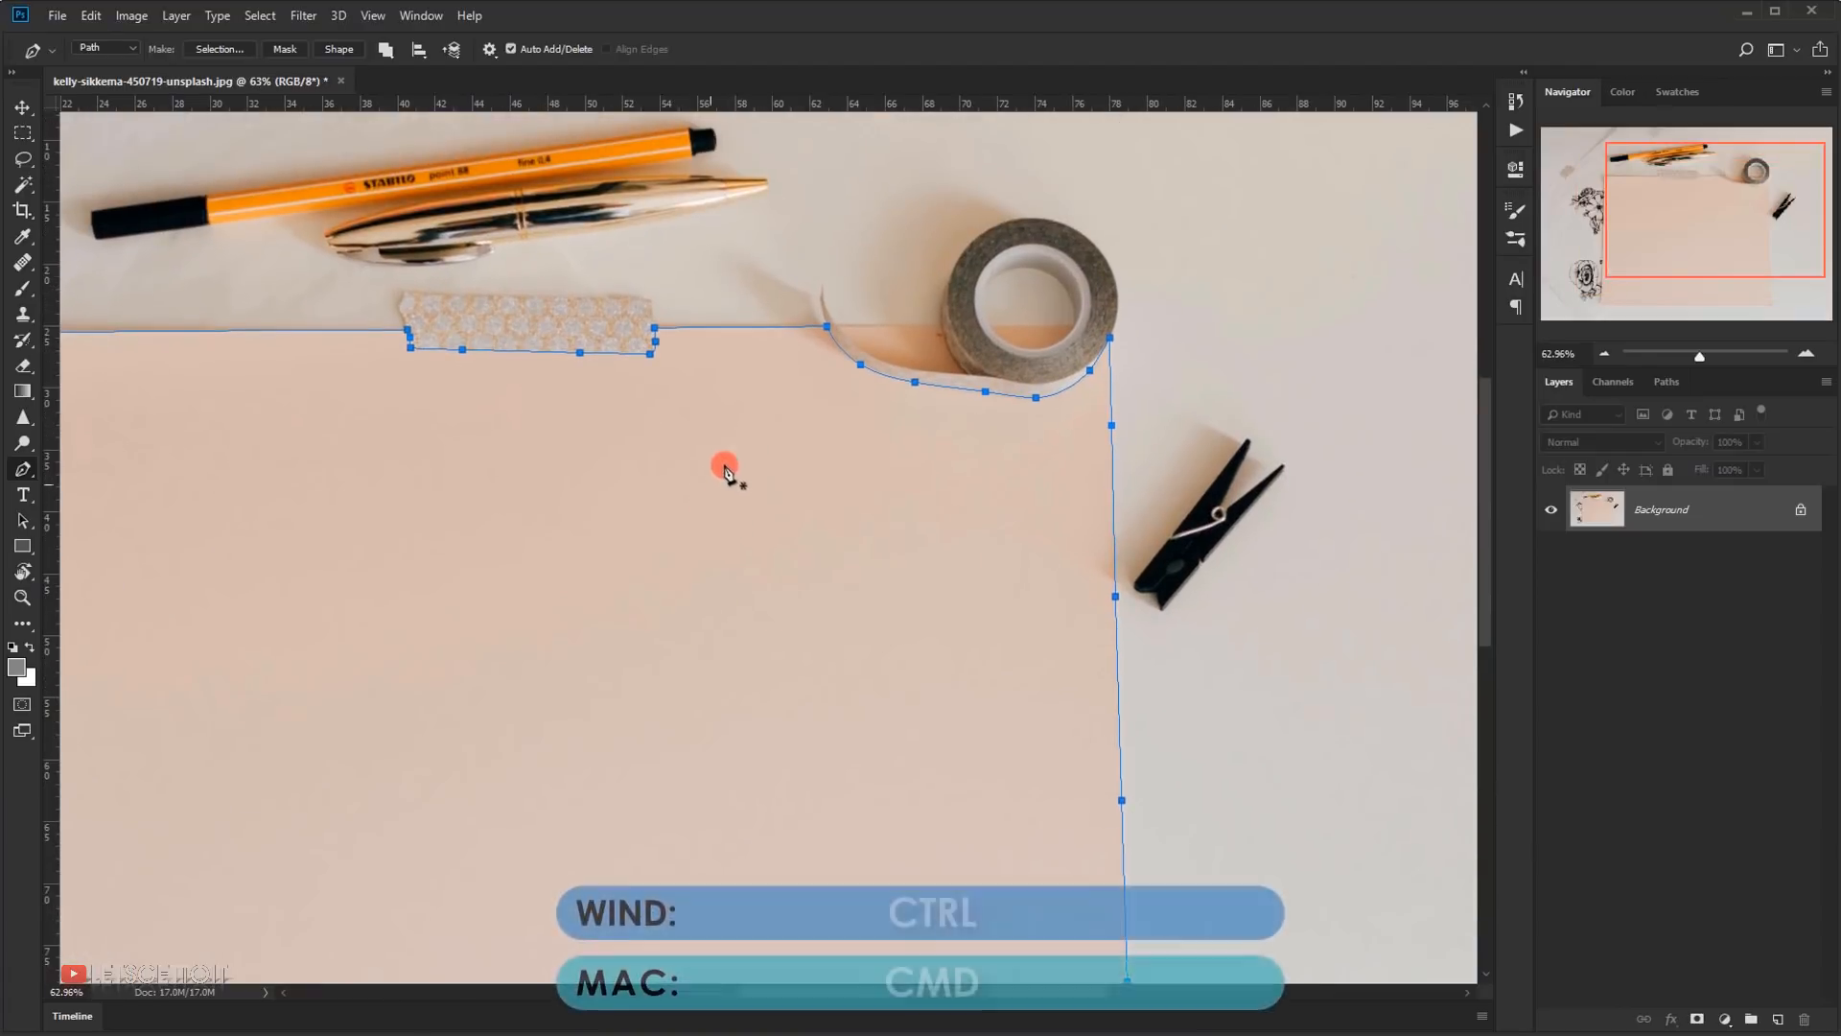
{"action": "left_click", "coordinate": [729, 469], "text": "ctrl"}
{"action": "left_click", "coordinate": [717, 227], "text": "ctrl"}
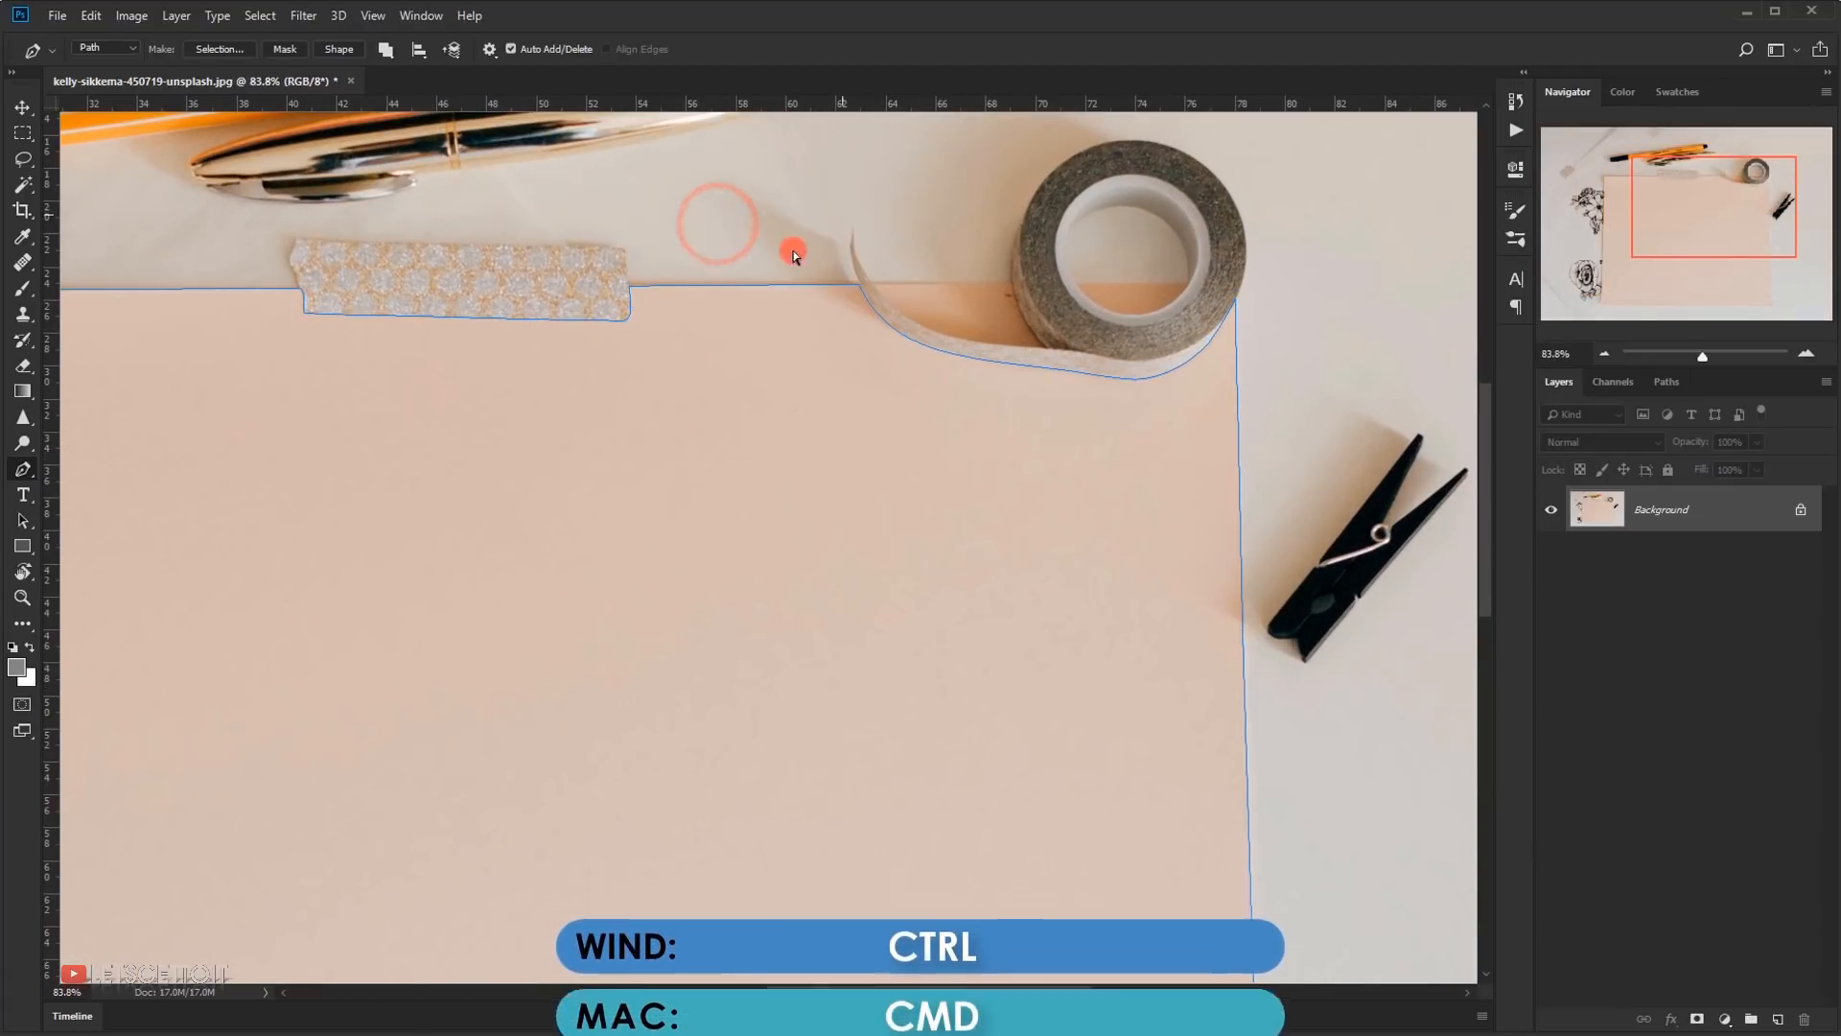
- Draw a closed subpath around the paper area visible between the loose tape strip and the tape roll
{"action": "scroll", "coordinate": [919, 302], "scroll_direction": "up", "scroll_amount": 1}
{"action": "scroll", "coordinate": [913, 301], "scroll_direction": "up", "scroll_amount": 2}
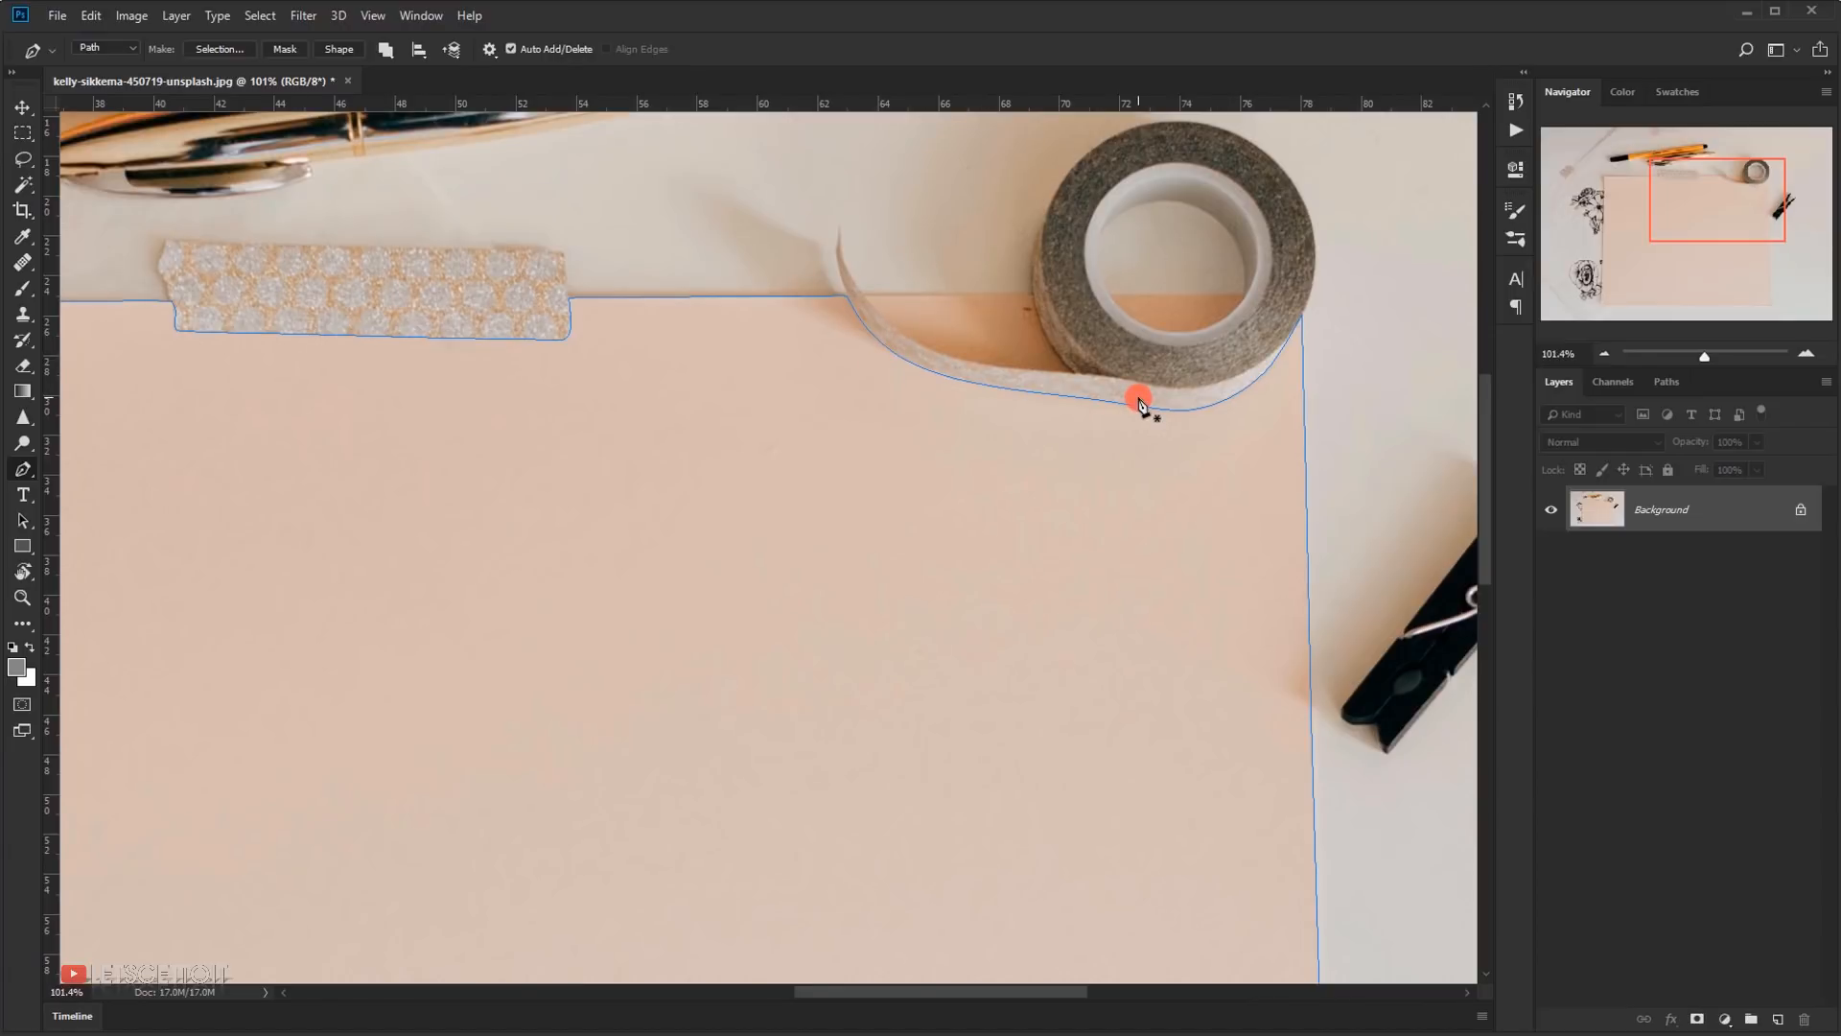
{"action": "scroll", "coordinate": [946, 300], "scroll_direction": "up", "scroll_amount": 3}
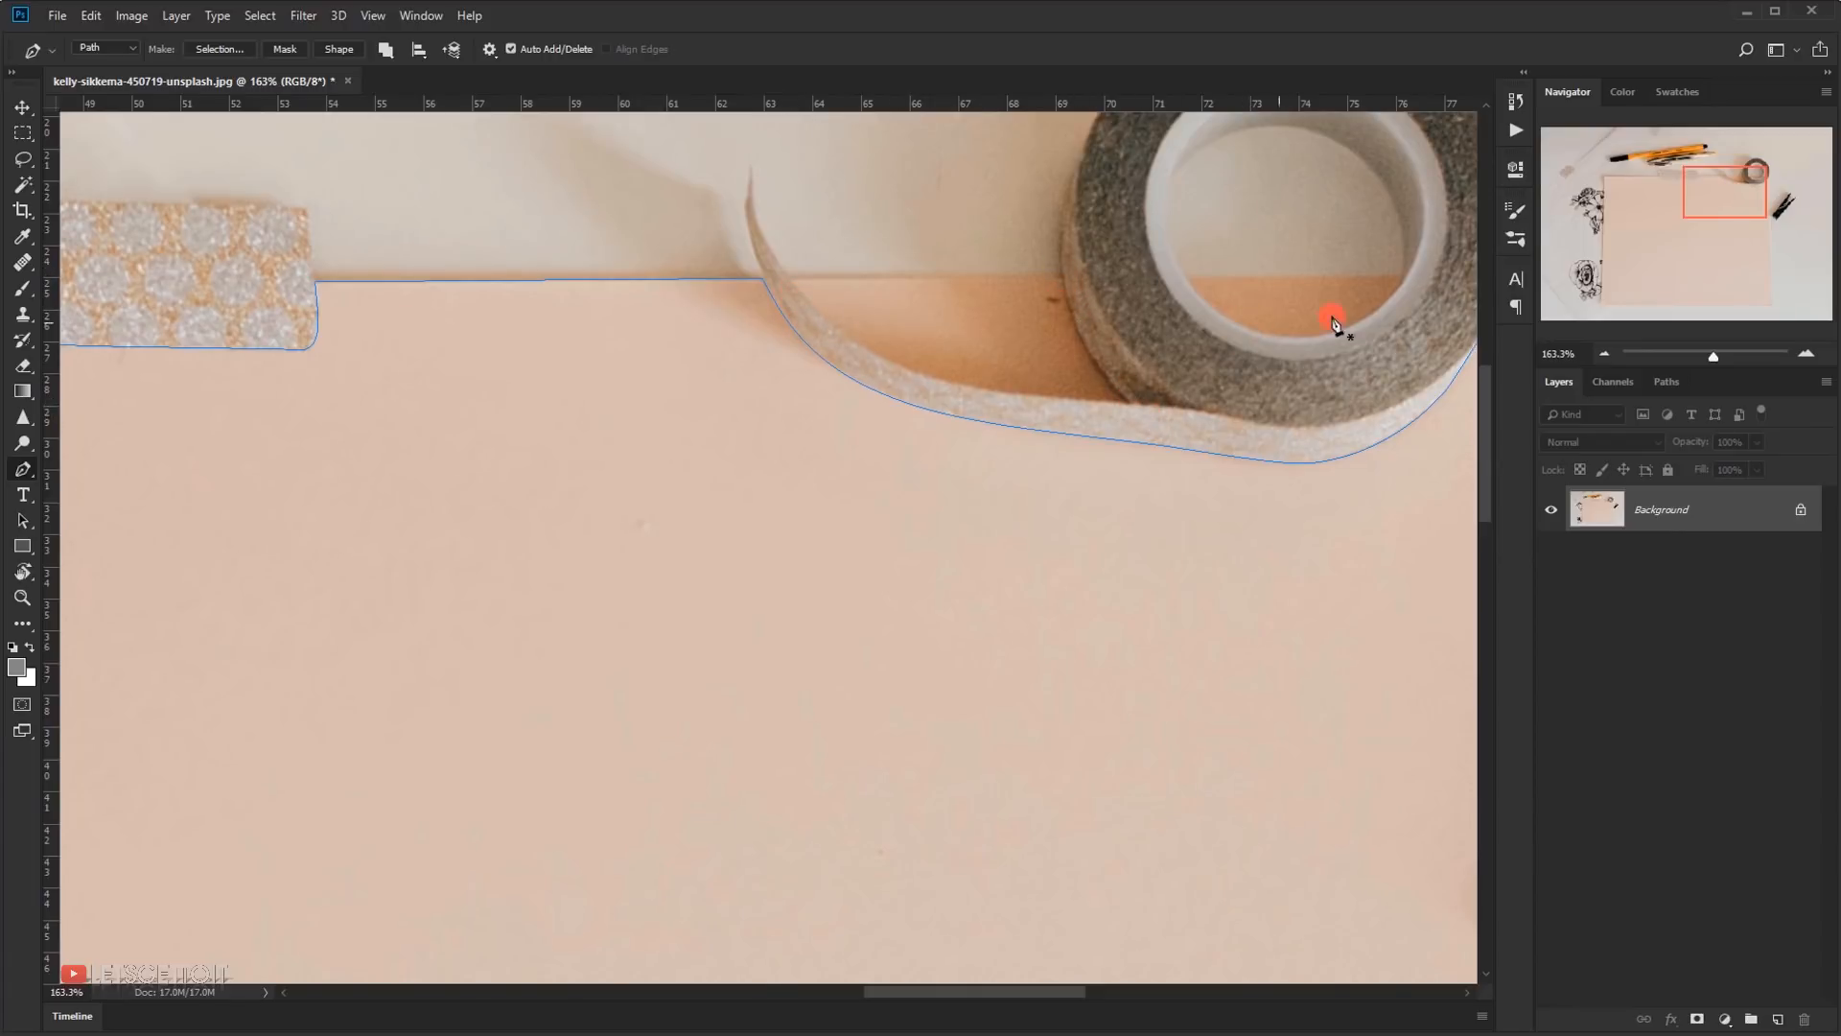
{"action": "scroll", "coordinate": [1087, 292], "scroll_direction": "up", "scroll_amount": 3}
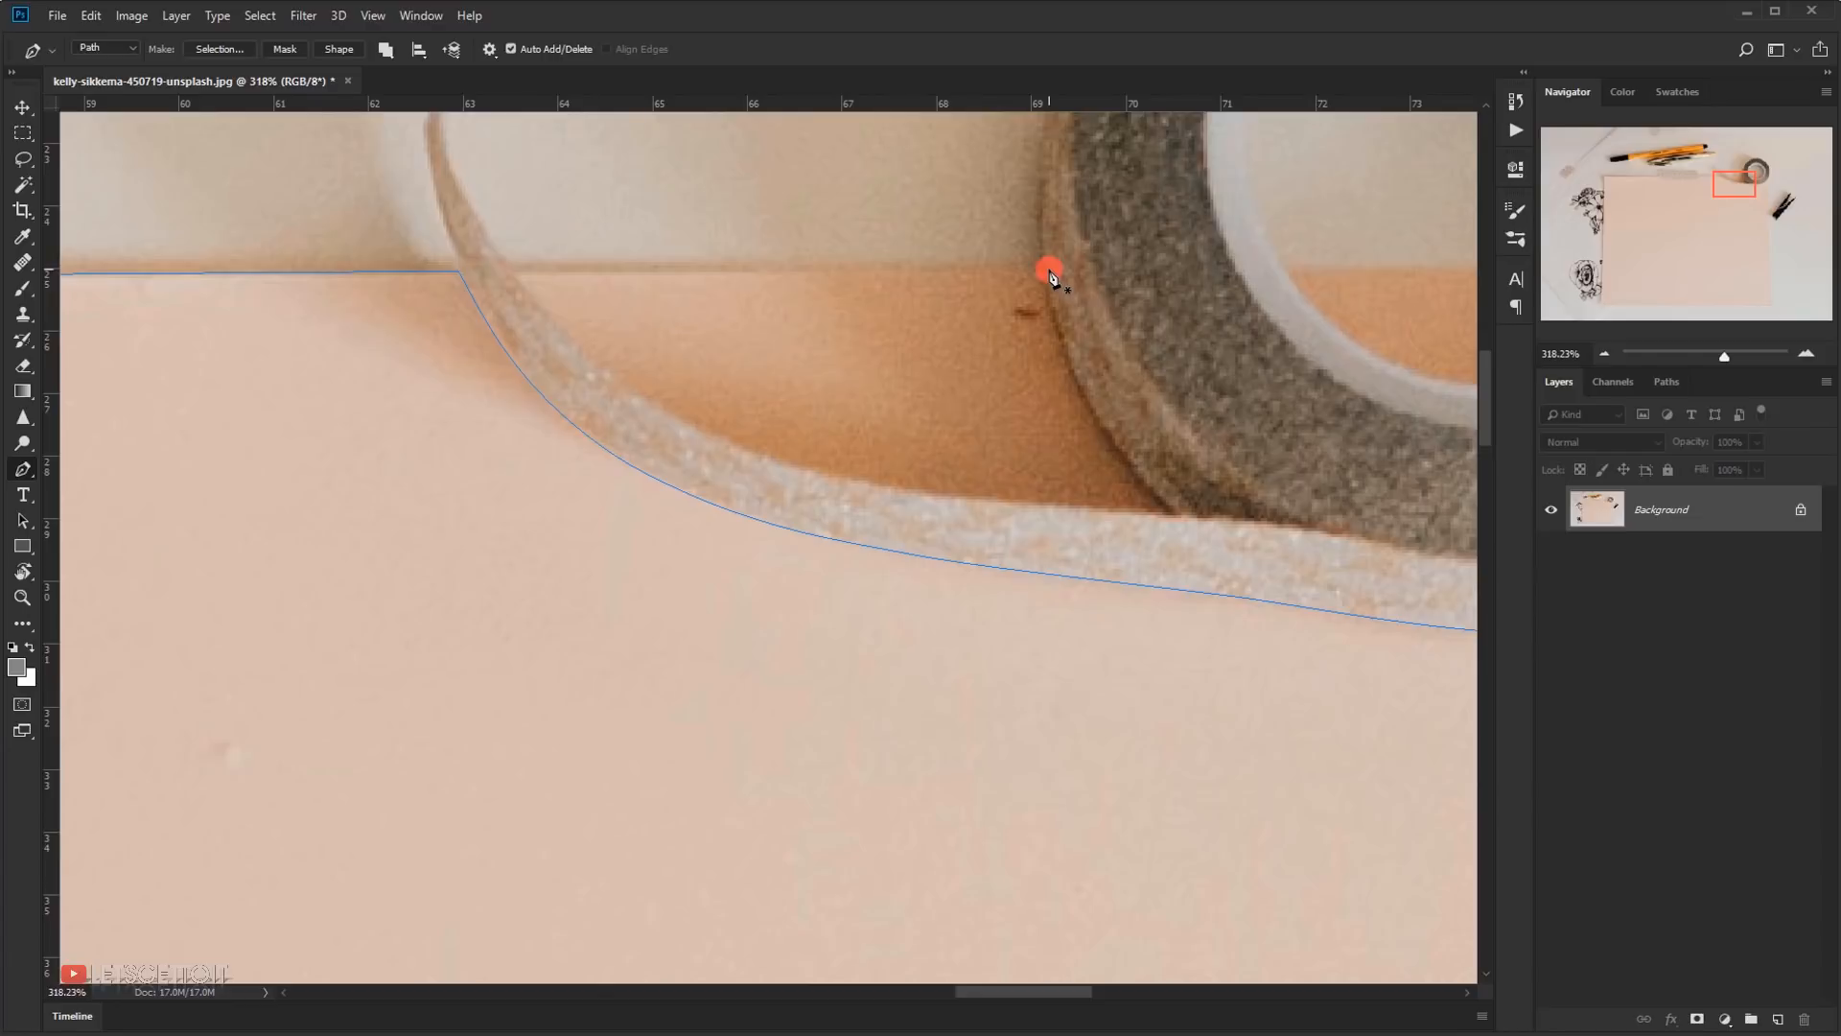
{"action": "left_click", "coordinate": [1046, 270]}
{"action": "left_click", "coordinate": [1124, 458]}
{"action": "left_click_drag", "start_coordinate": [1180, 514], "coordinate": [1100, 508]}
{"action": "left_click_drag", "start_coordinate": [737, 450], "coordinate": [628, 410]}
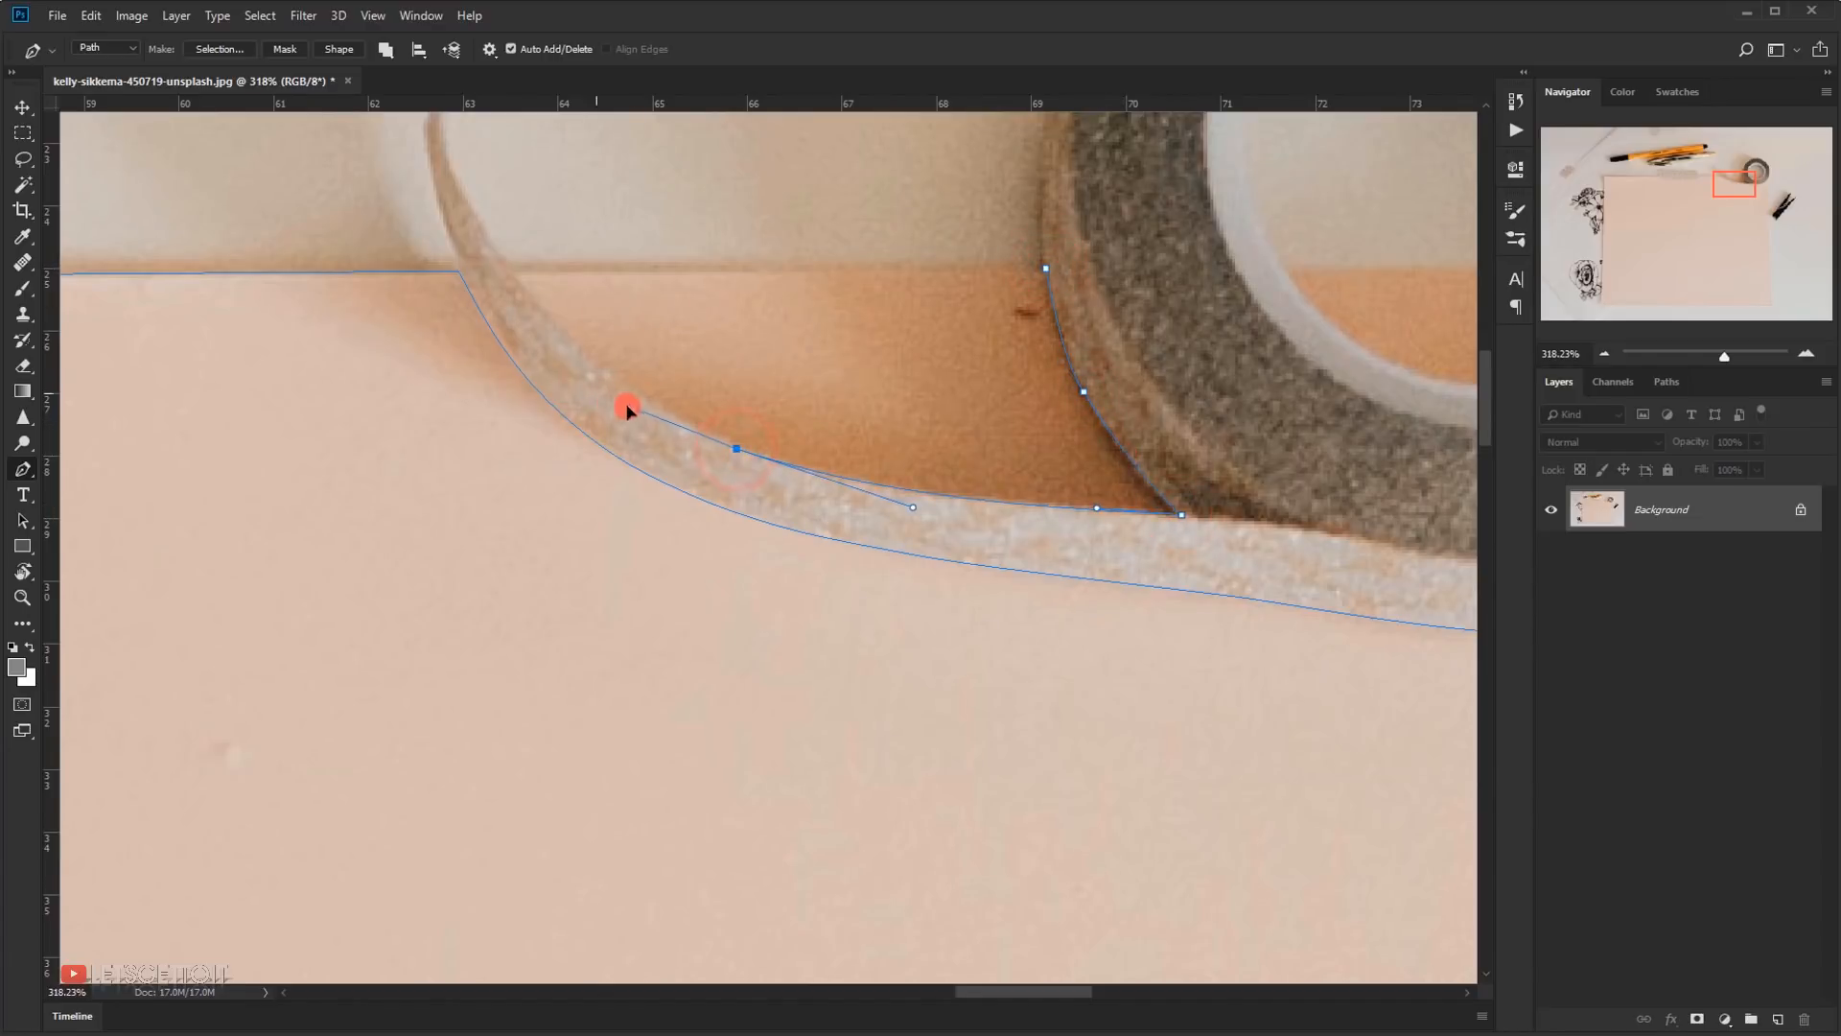
{"action": "left_click_drag", "start_coordinate": [512, 269], "coordinate": [718, 272]}
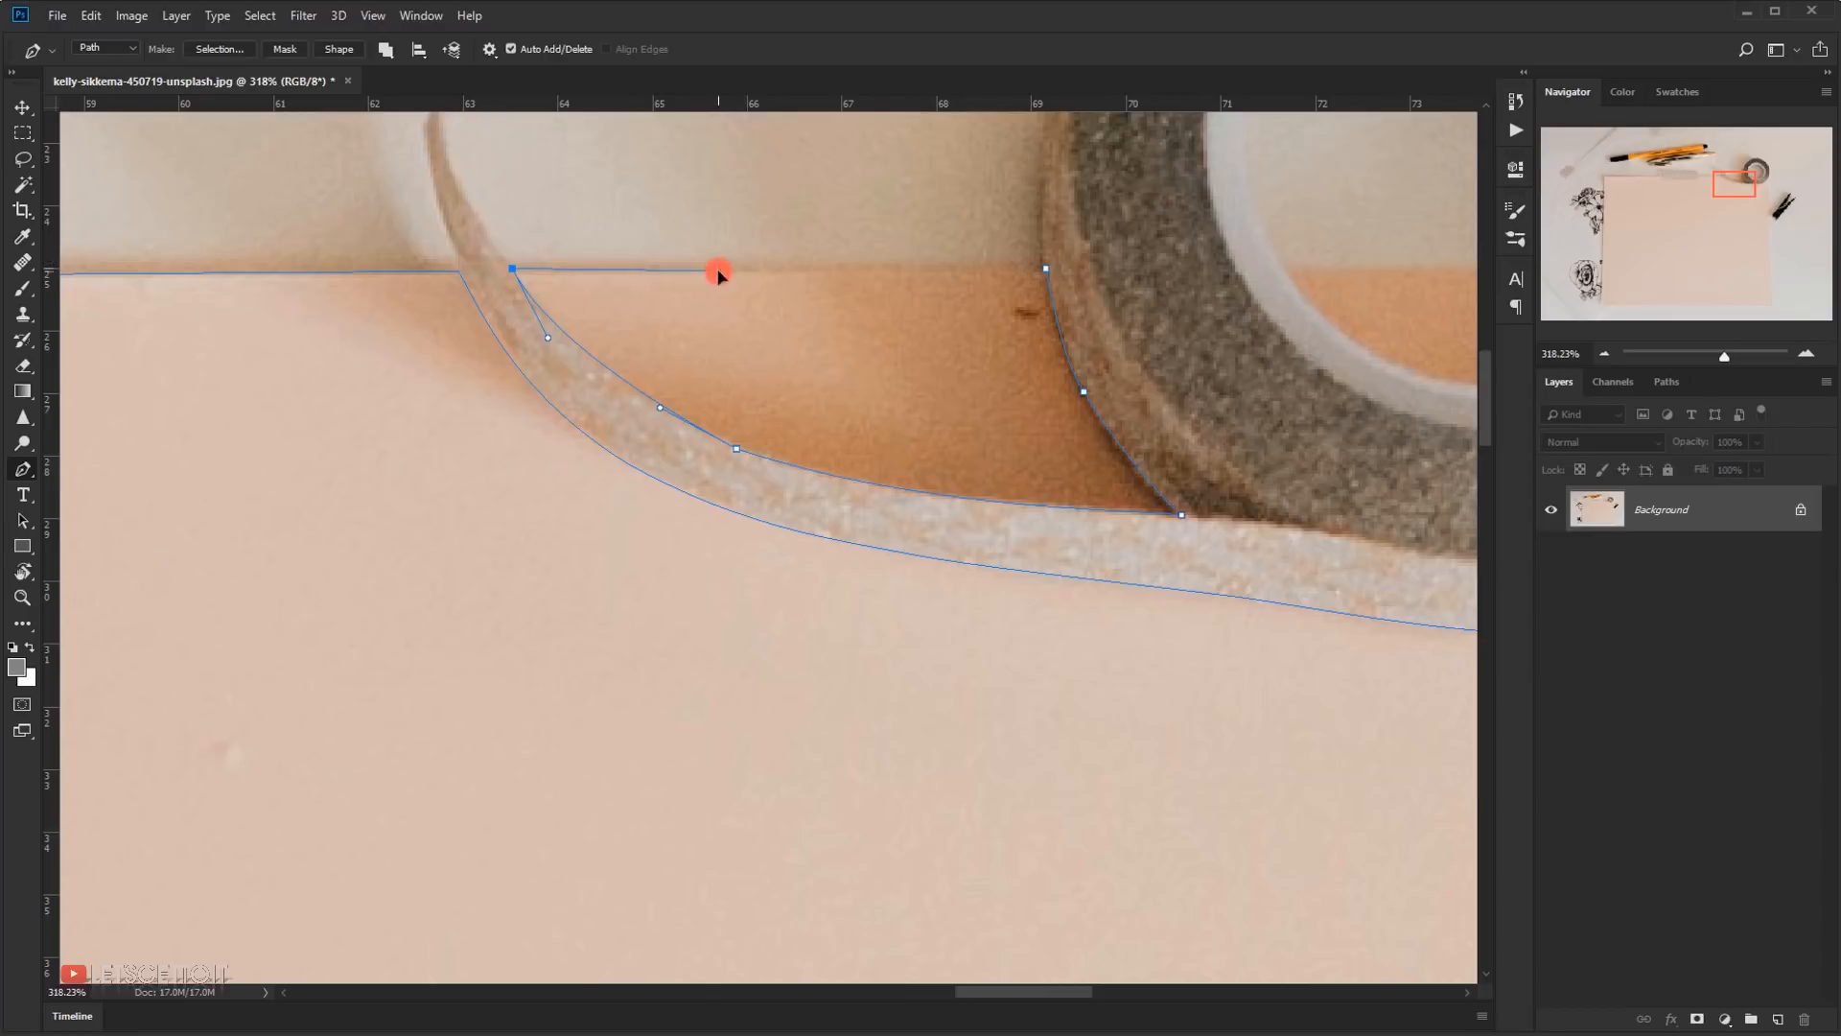
{"action": "left_click", "coordinate": [1046, 275]}
{"action": "scroll", "coordinate": [1036, 293], "scroll_direction": "down", "scroll_amount": 4}
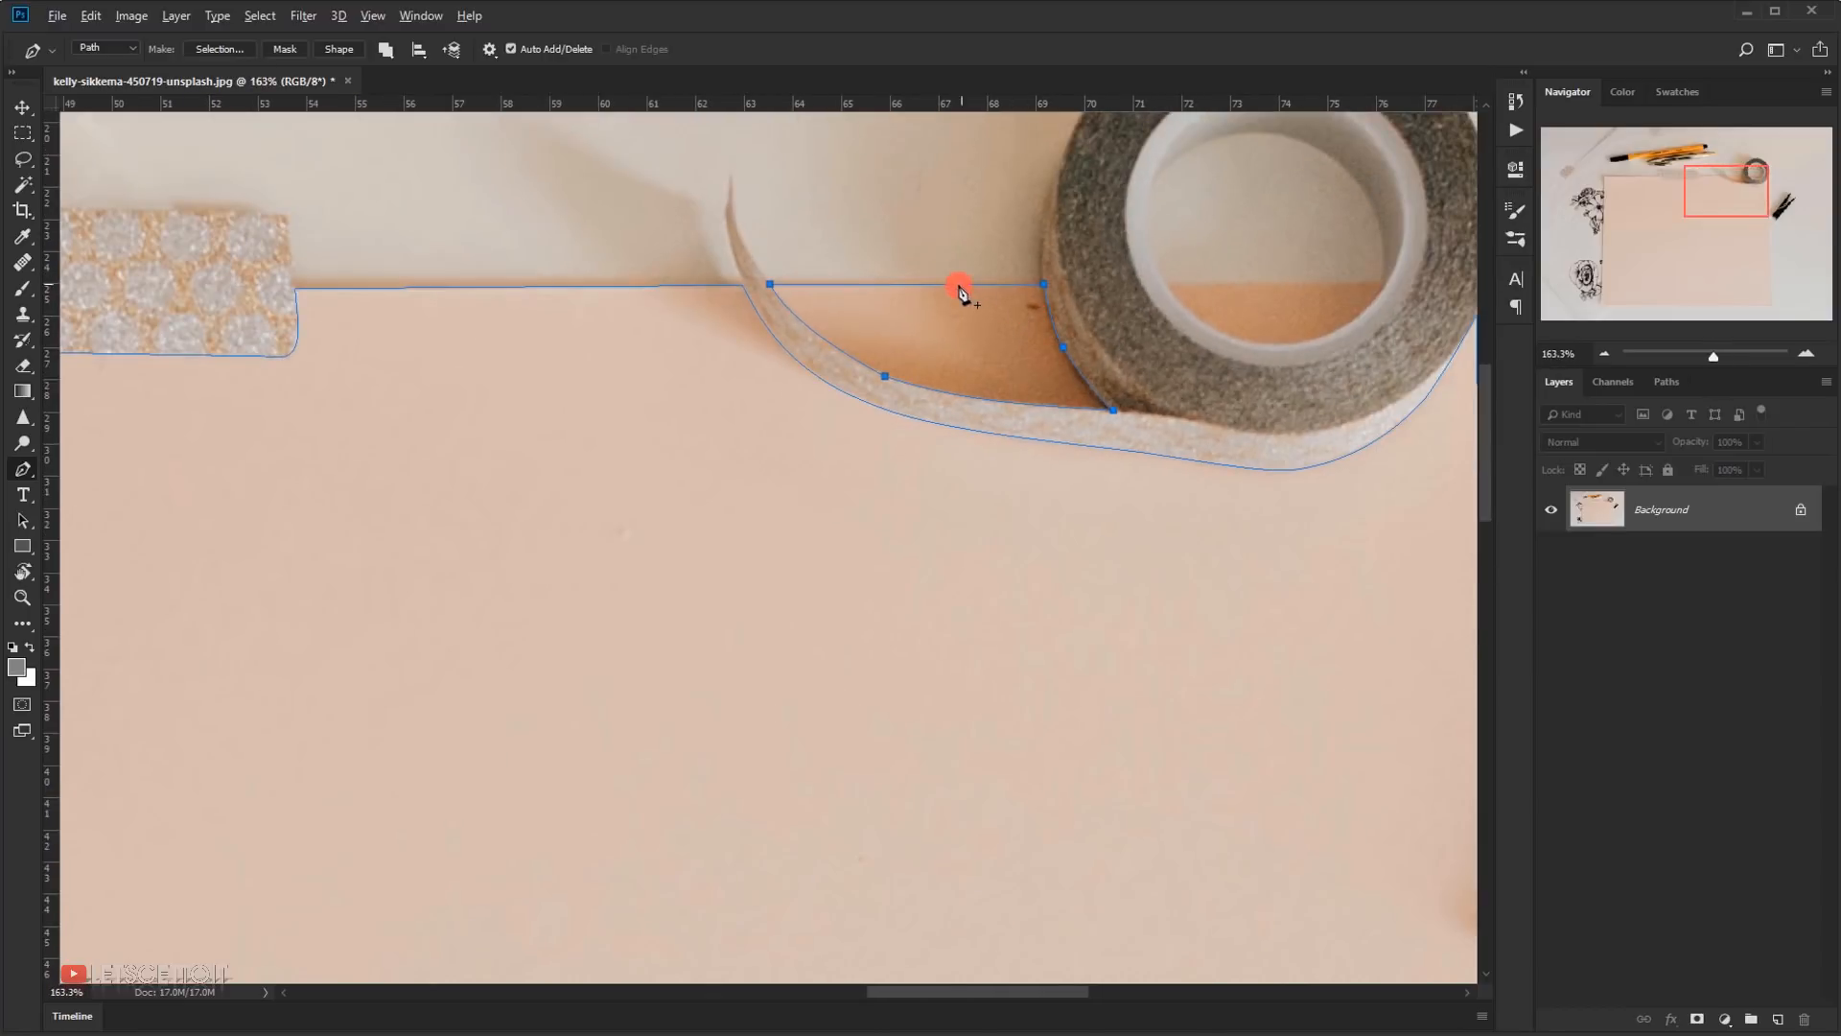
- Draw a closed subpath around the piece of paper visible inside the tape roll's hole and deselect it
{"action": "scroll", "coordinate": [960, 292], "scroll_direction": "up", "scroll_amount": 1}
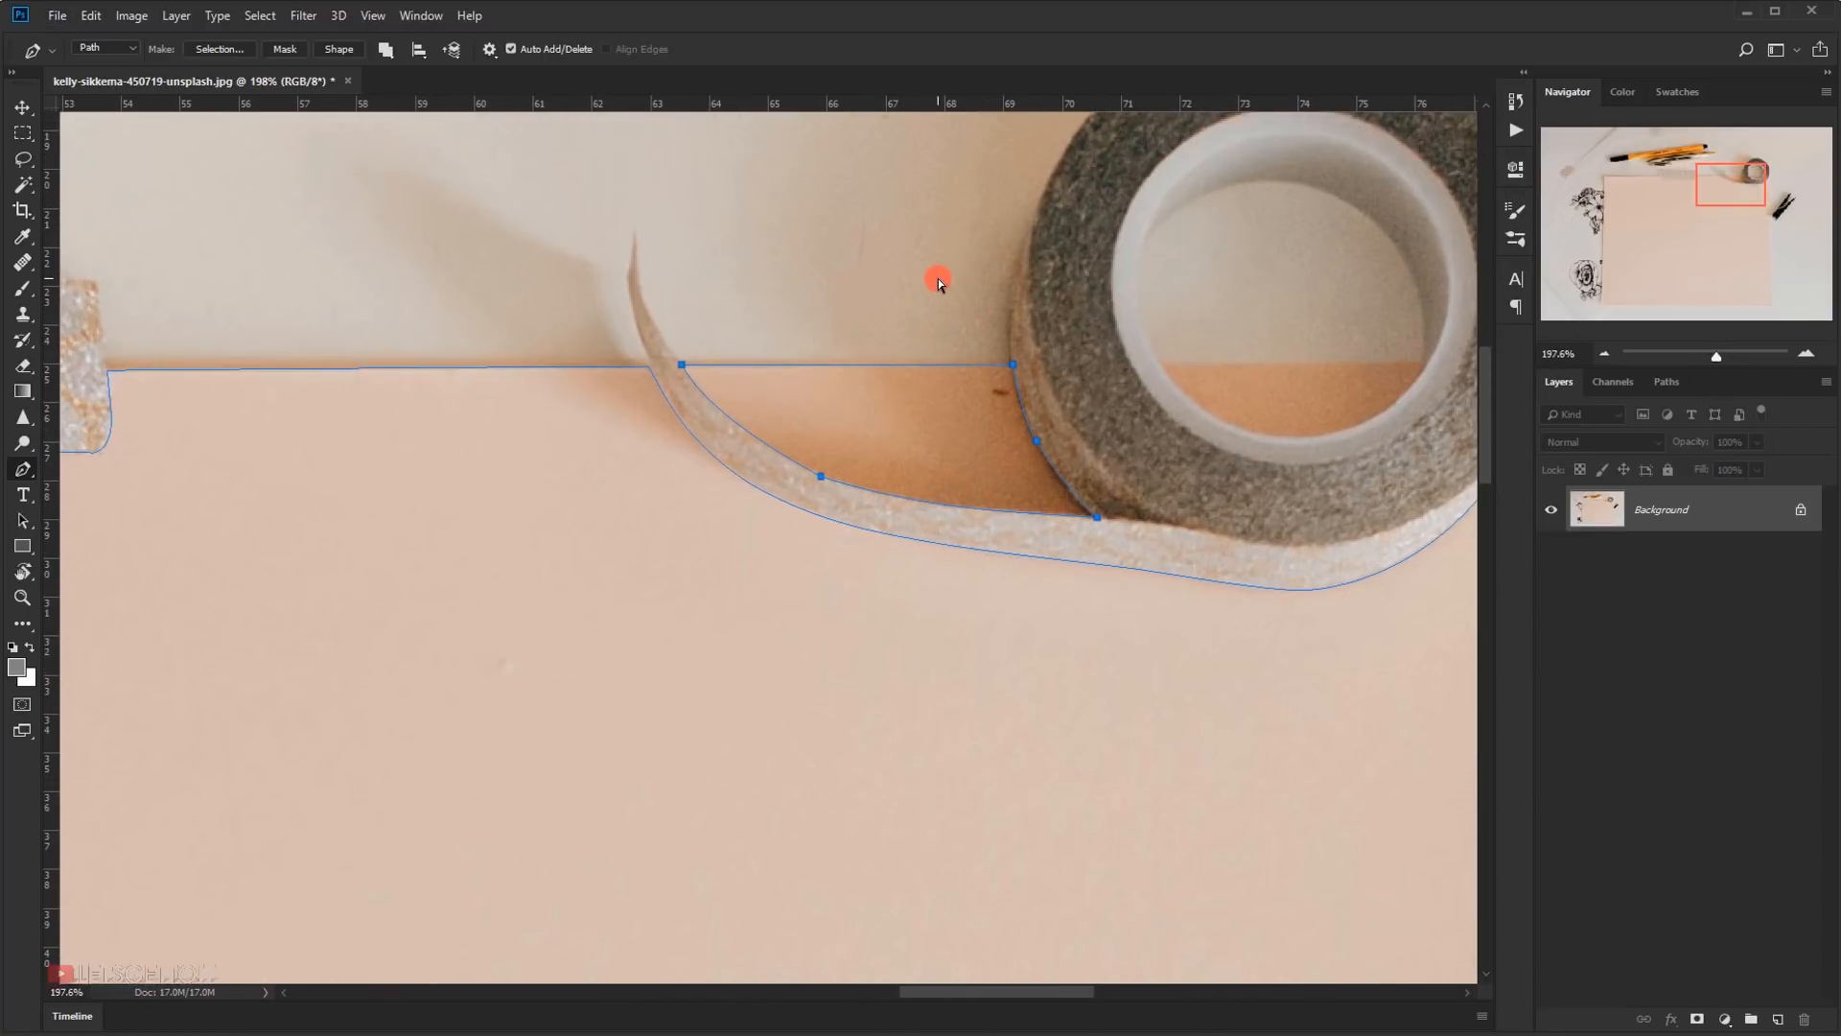
{"action": "scroll", "coordinate": [1094, 440], "scroll_direction": "up", "scroll_amount": 3}
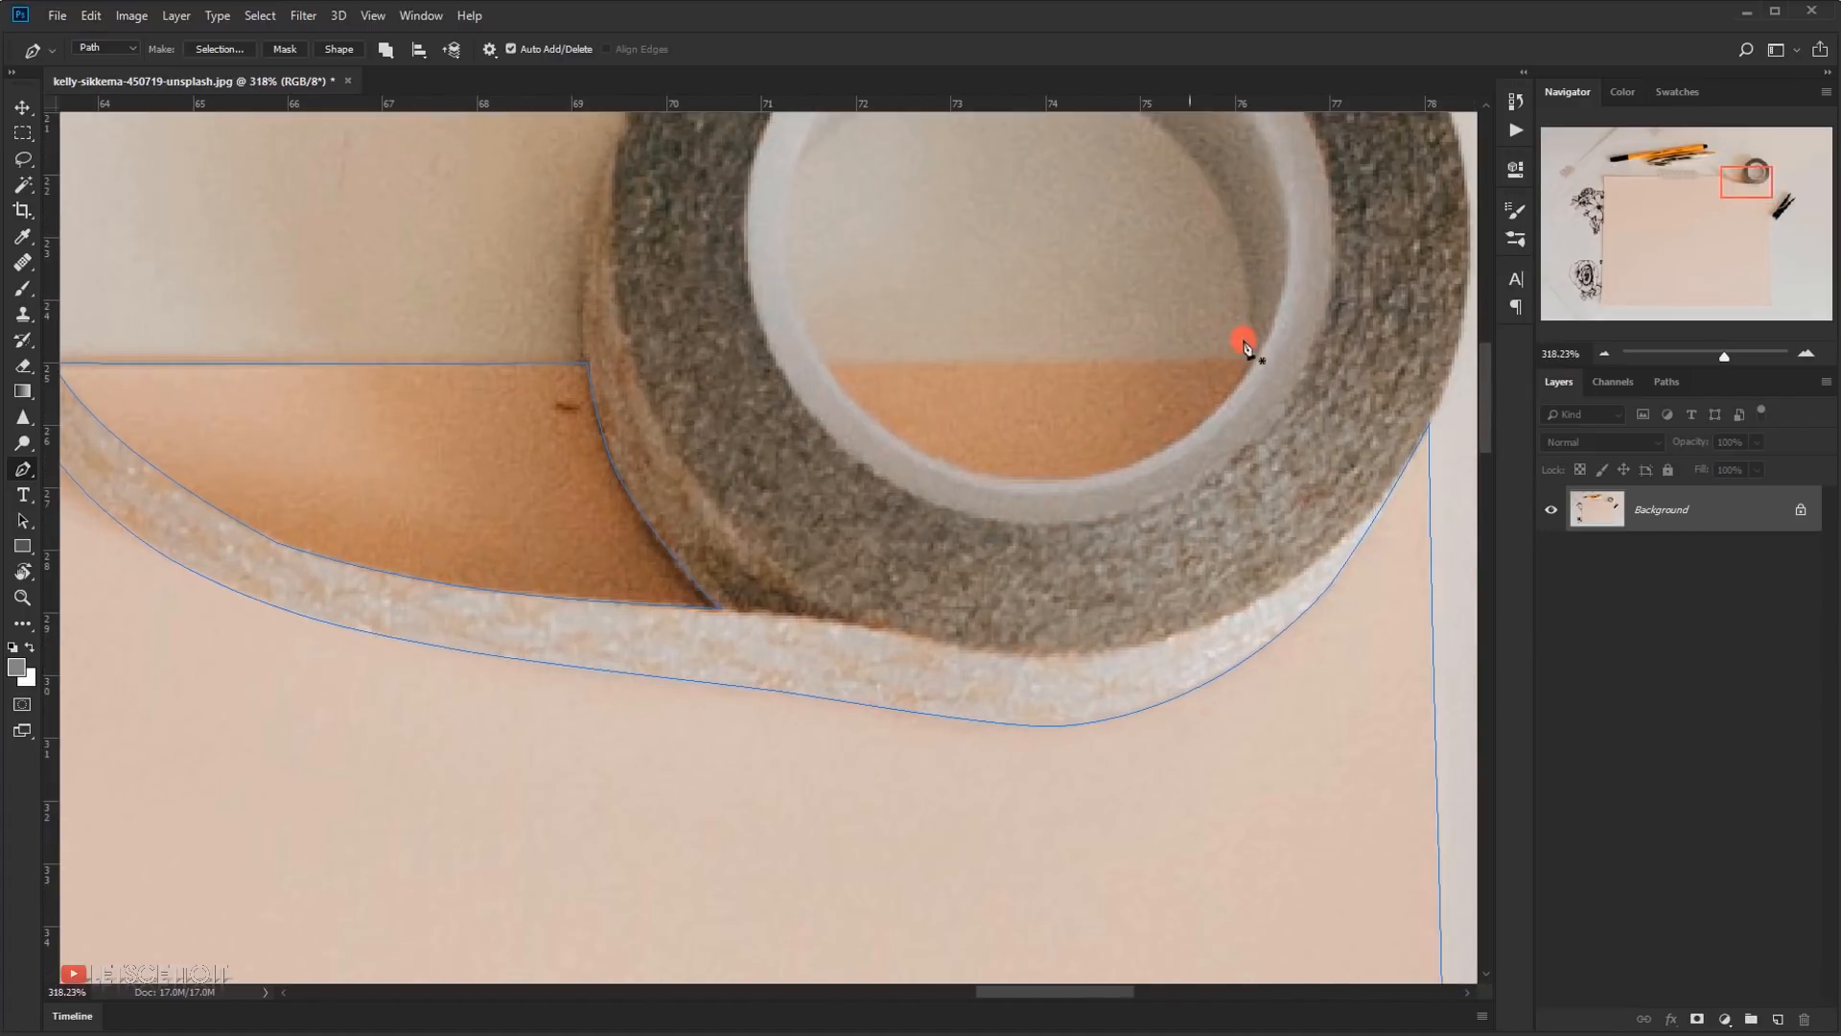
{"action": "scroll", "coordinate": [1247, 357], "scroll_direction": "up", "scroll_amount": 2}
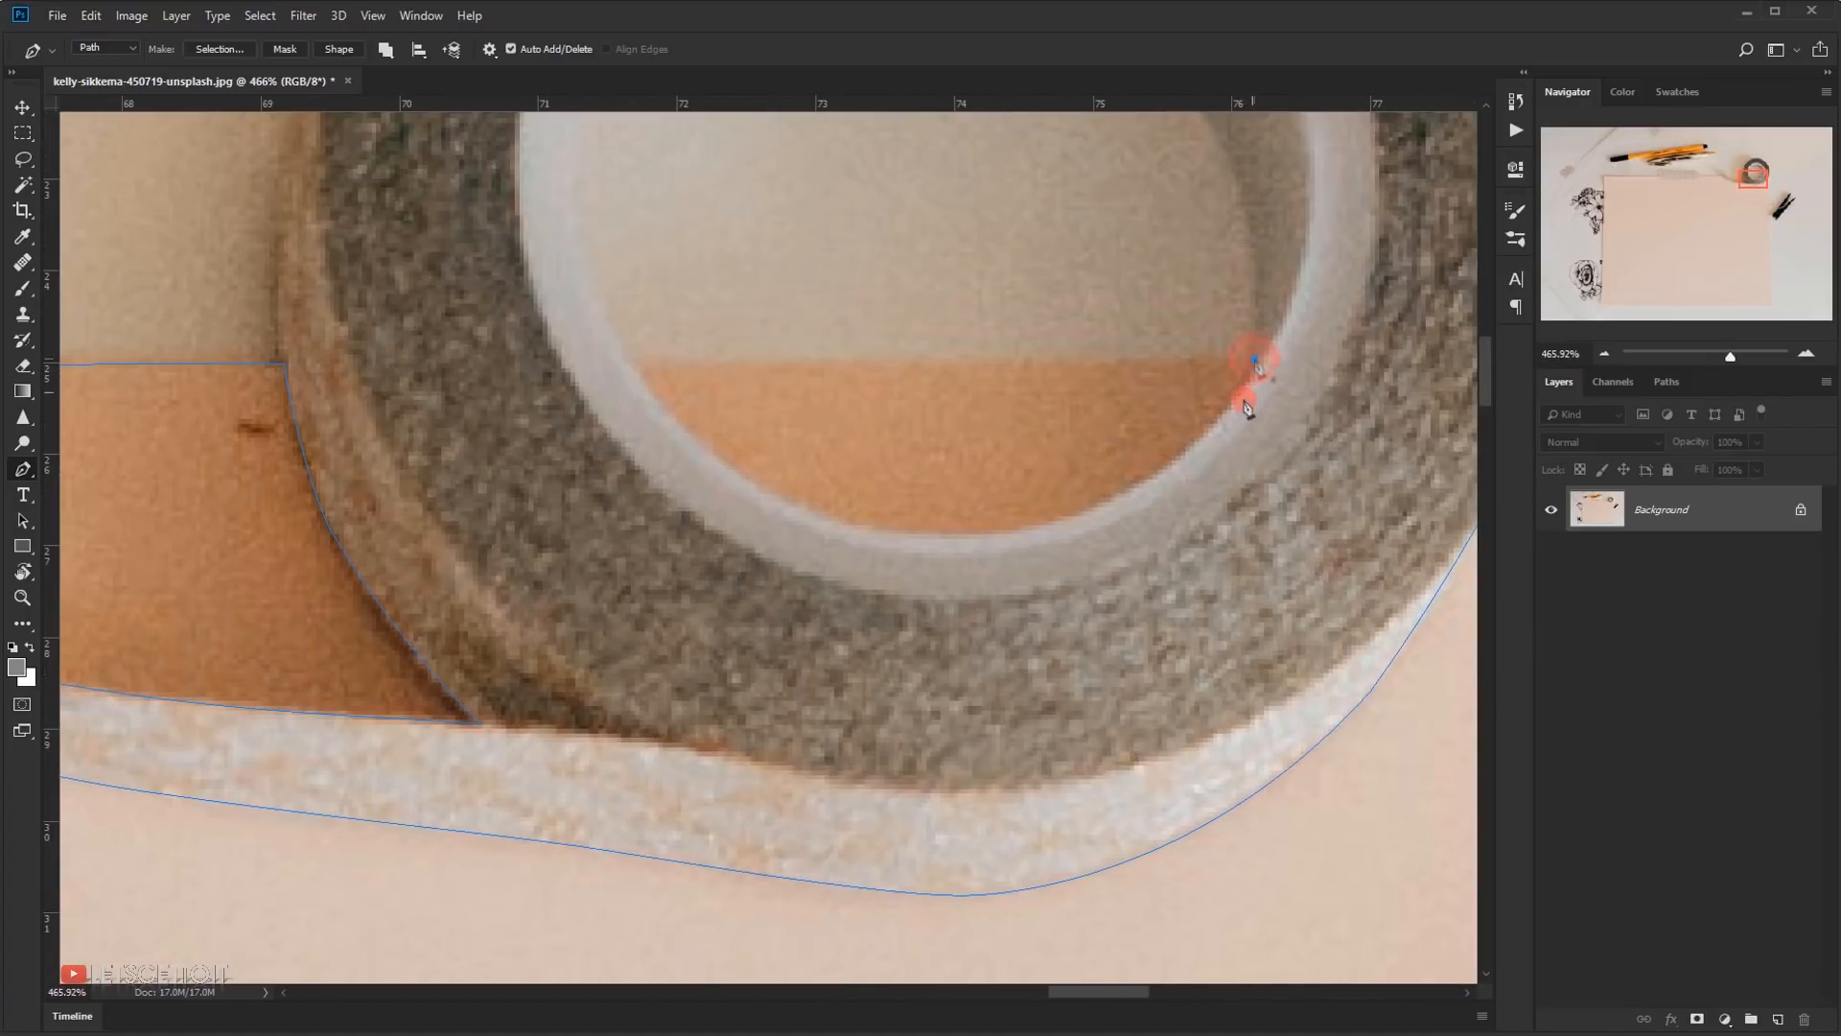
{"action": "left_click_drag", "start_coordinate": [784, 498], "coordinate": [723, 470]}
{"action": "left_click_drag", "start_coordinate": [631, 365], "coordinate": [713, 364]}
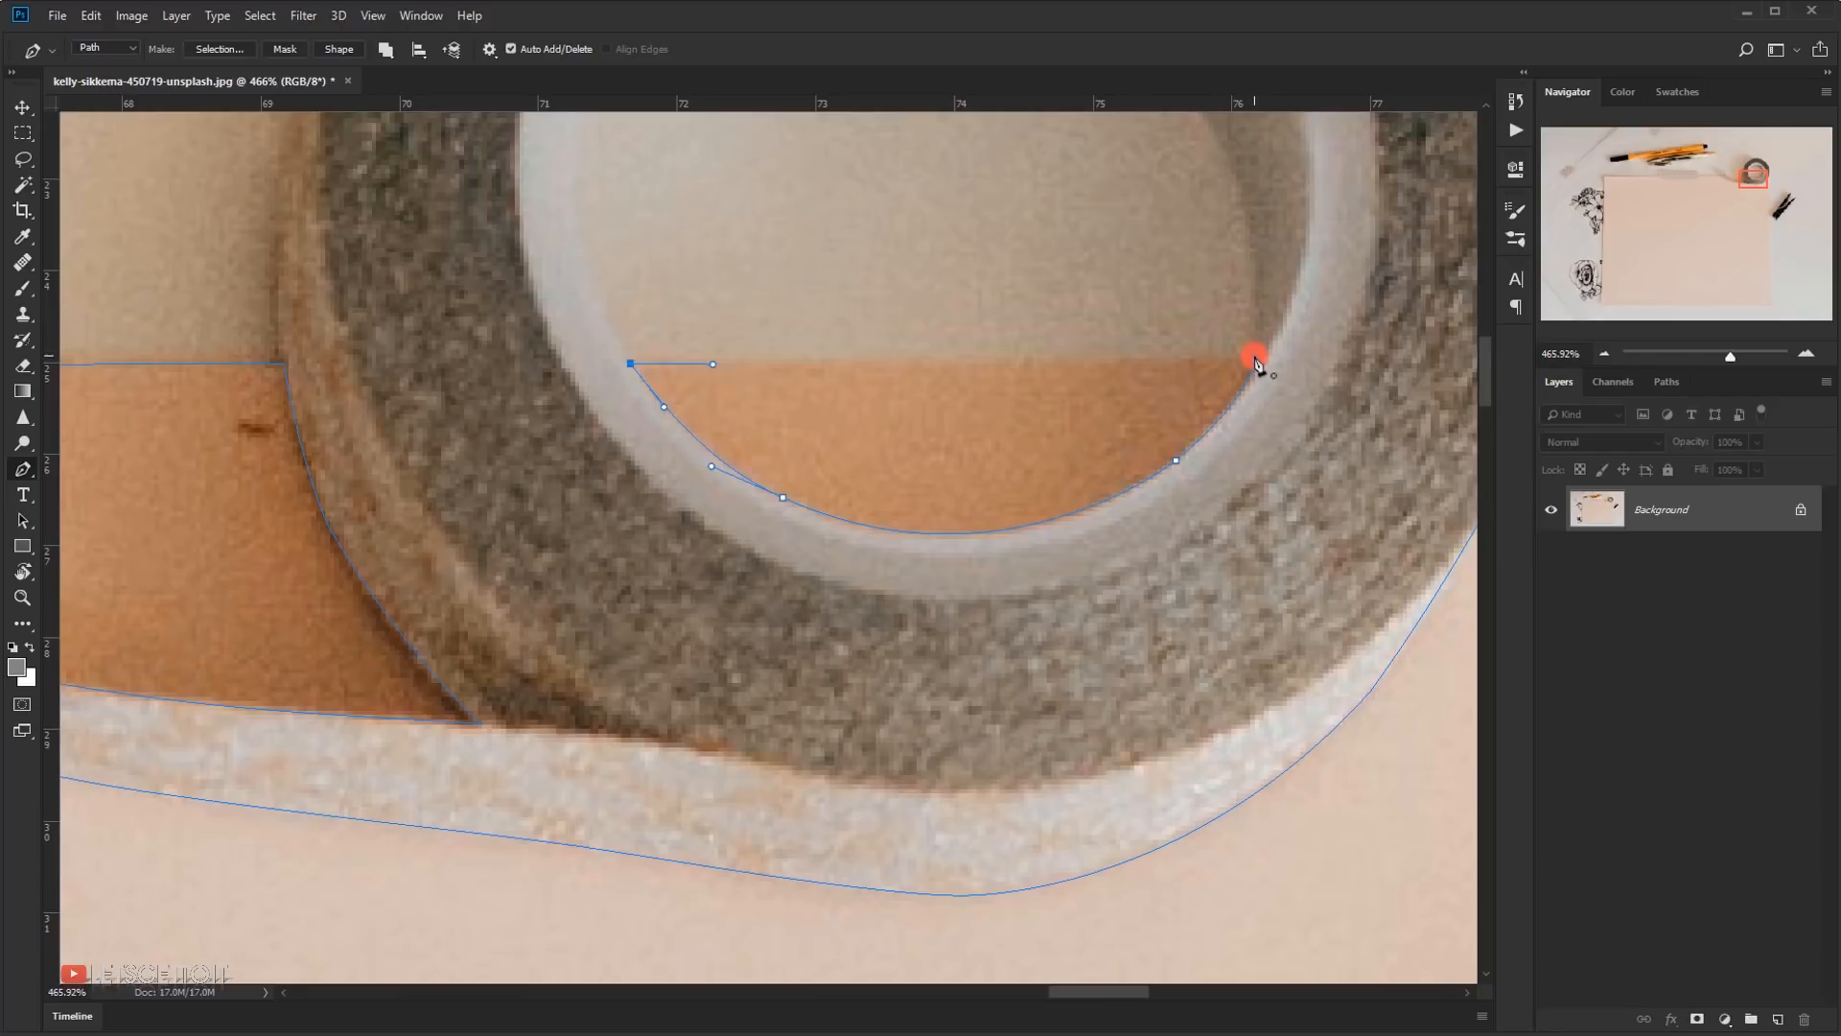
{"action": "scroll", "coordinate": [839, 401], "scroll_direction": "down", "scroll_amount": 3}
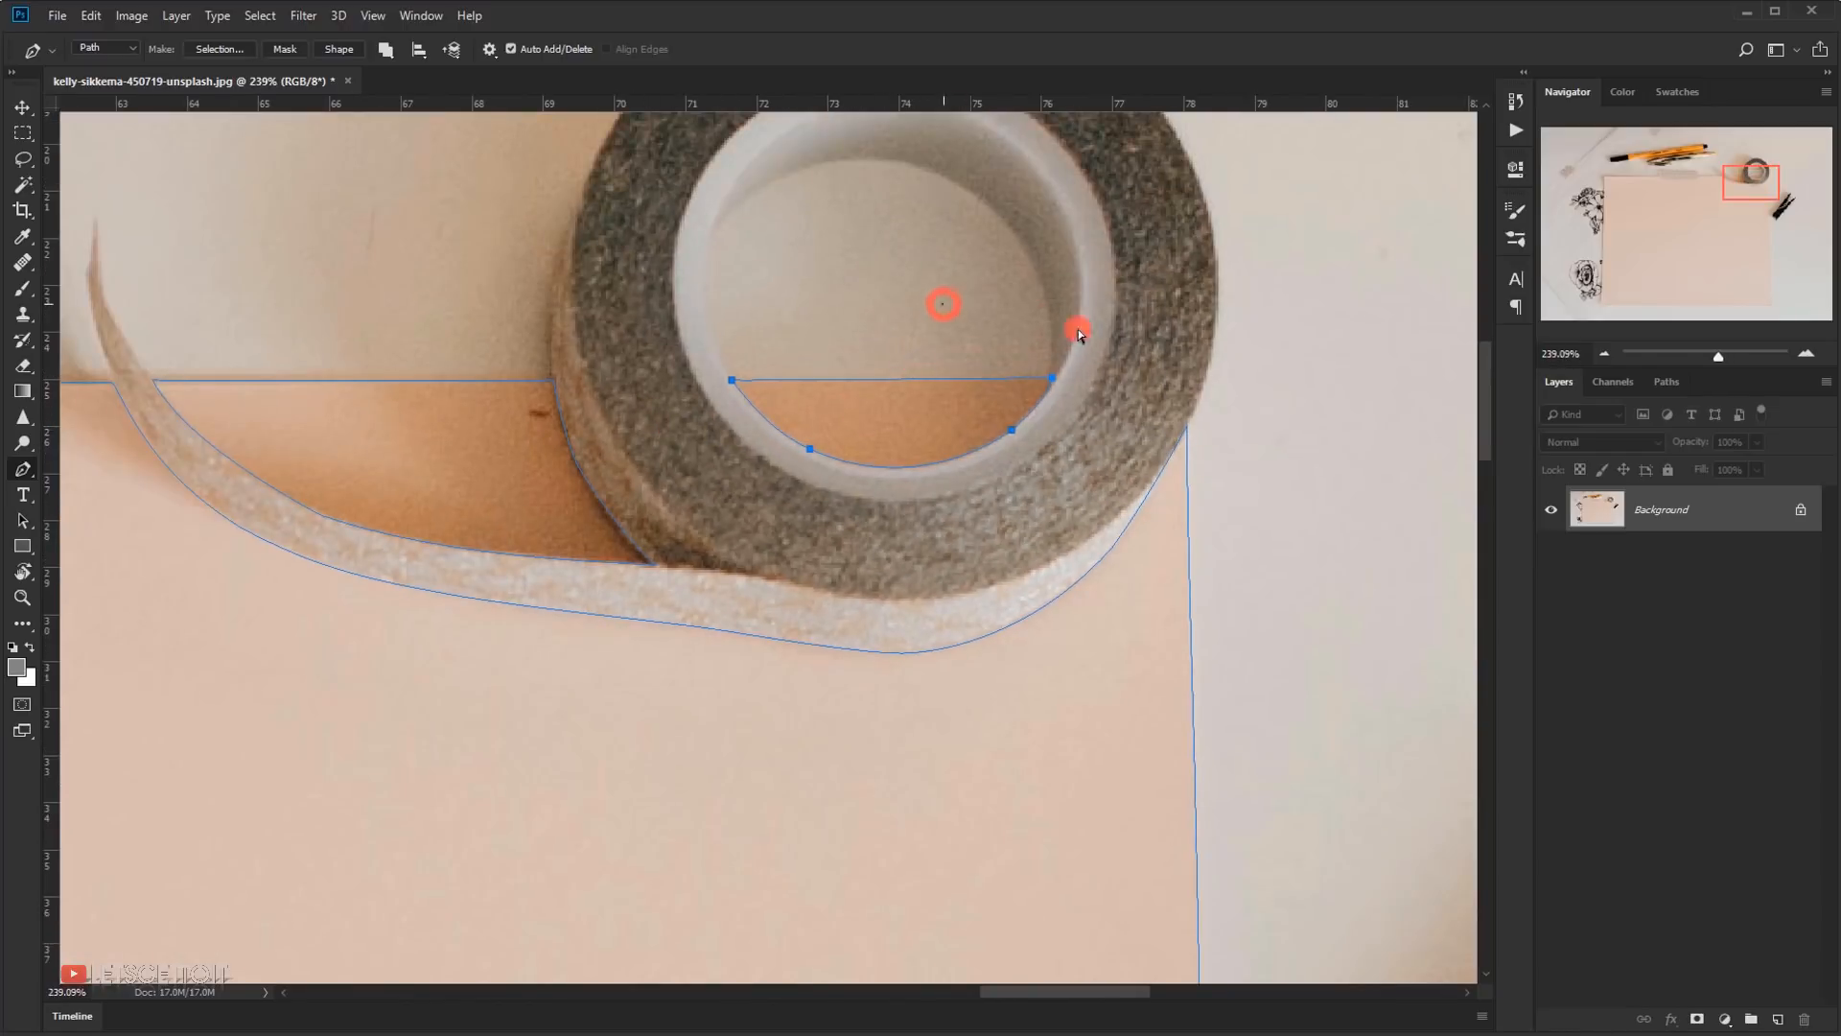
{"action": "scroll", "coordinate": [1020, 666], "scroll_direction": "down", "scroll_amount": 5}
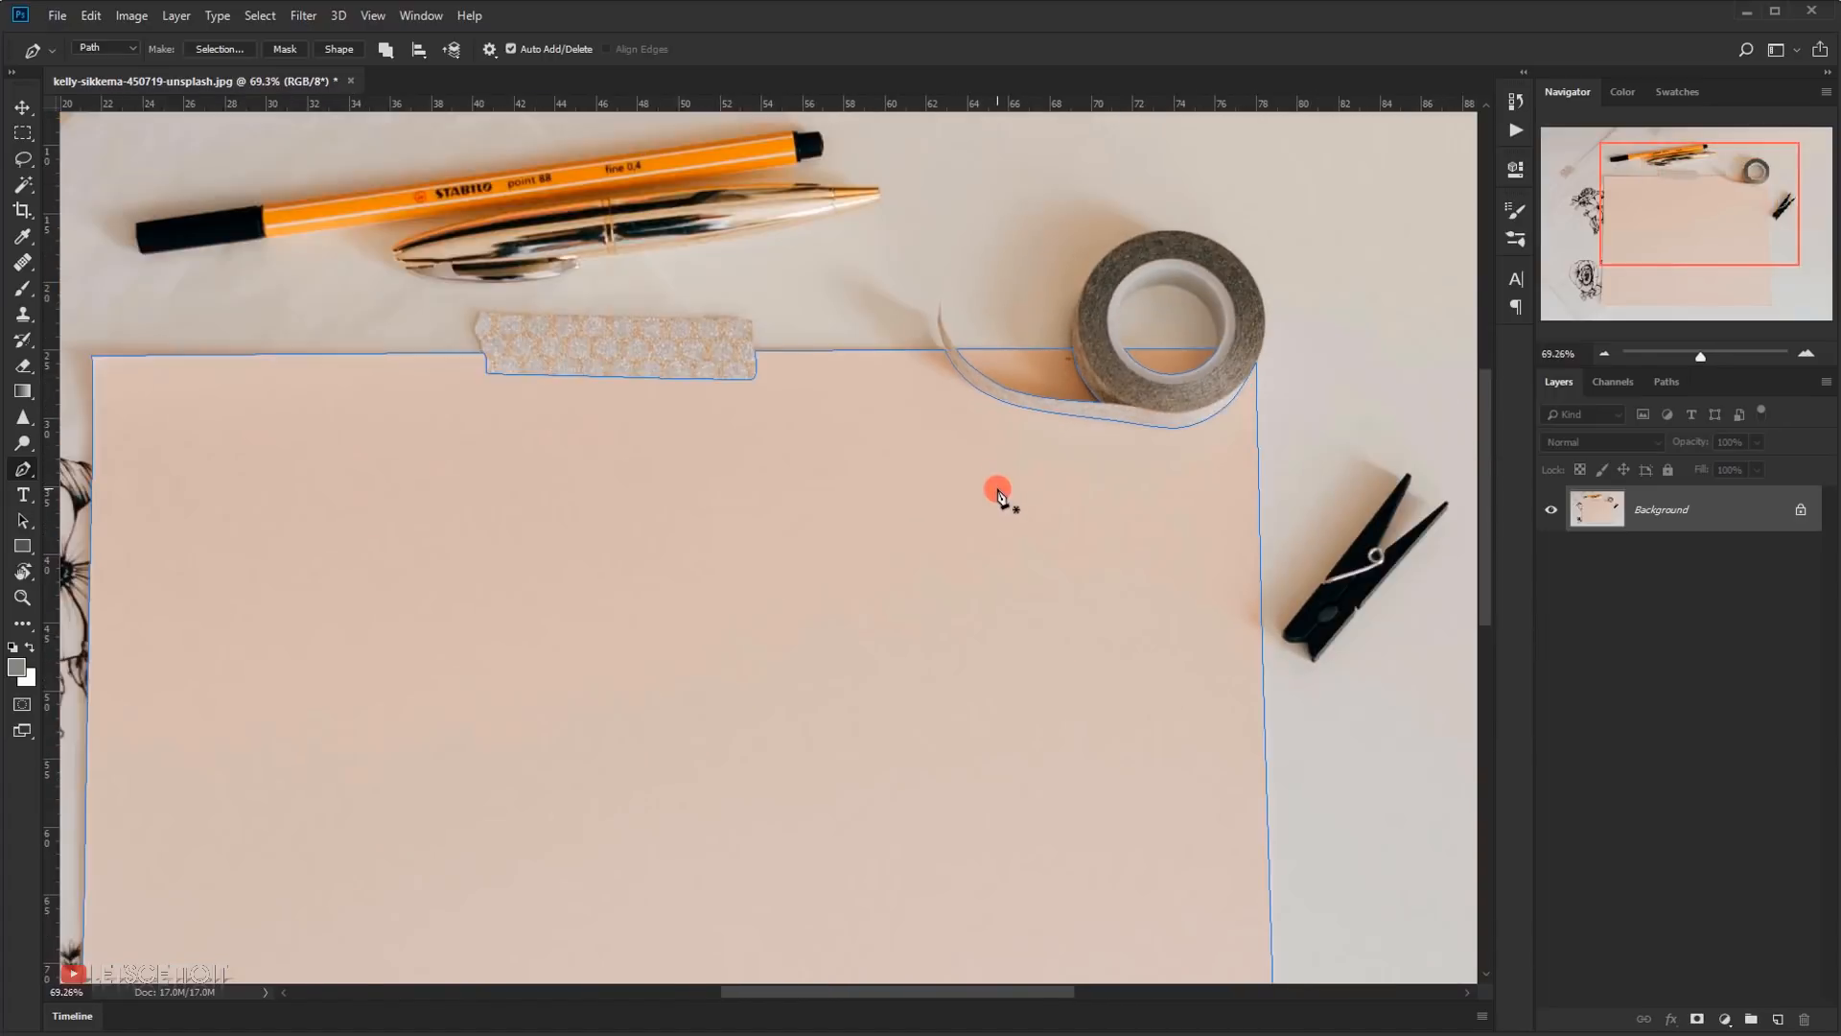
- Save the work path under the name Paper
{"action": "scroll", "coordinate": [761, 493], "scroll_direction": "down", "scroll_amount": 3}
{"action": "scroll", "coordinate": [900, 584], "scroll_direction": "up", "scroll_amount": 2}
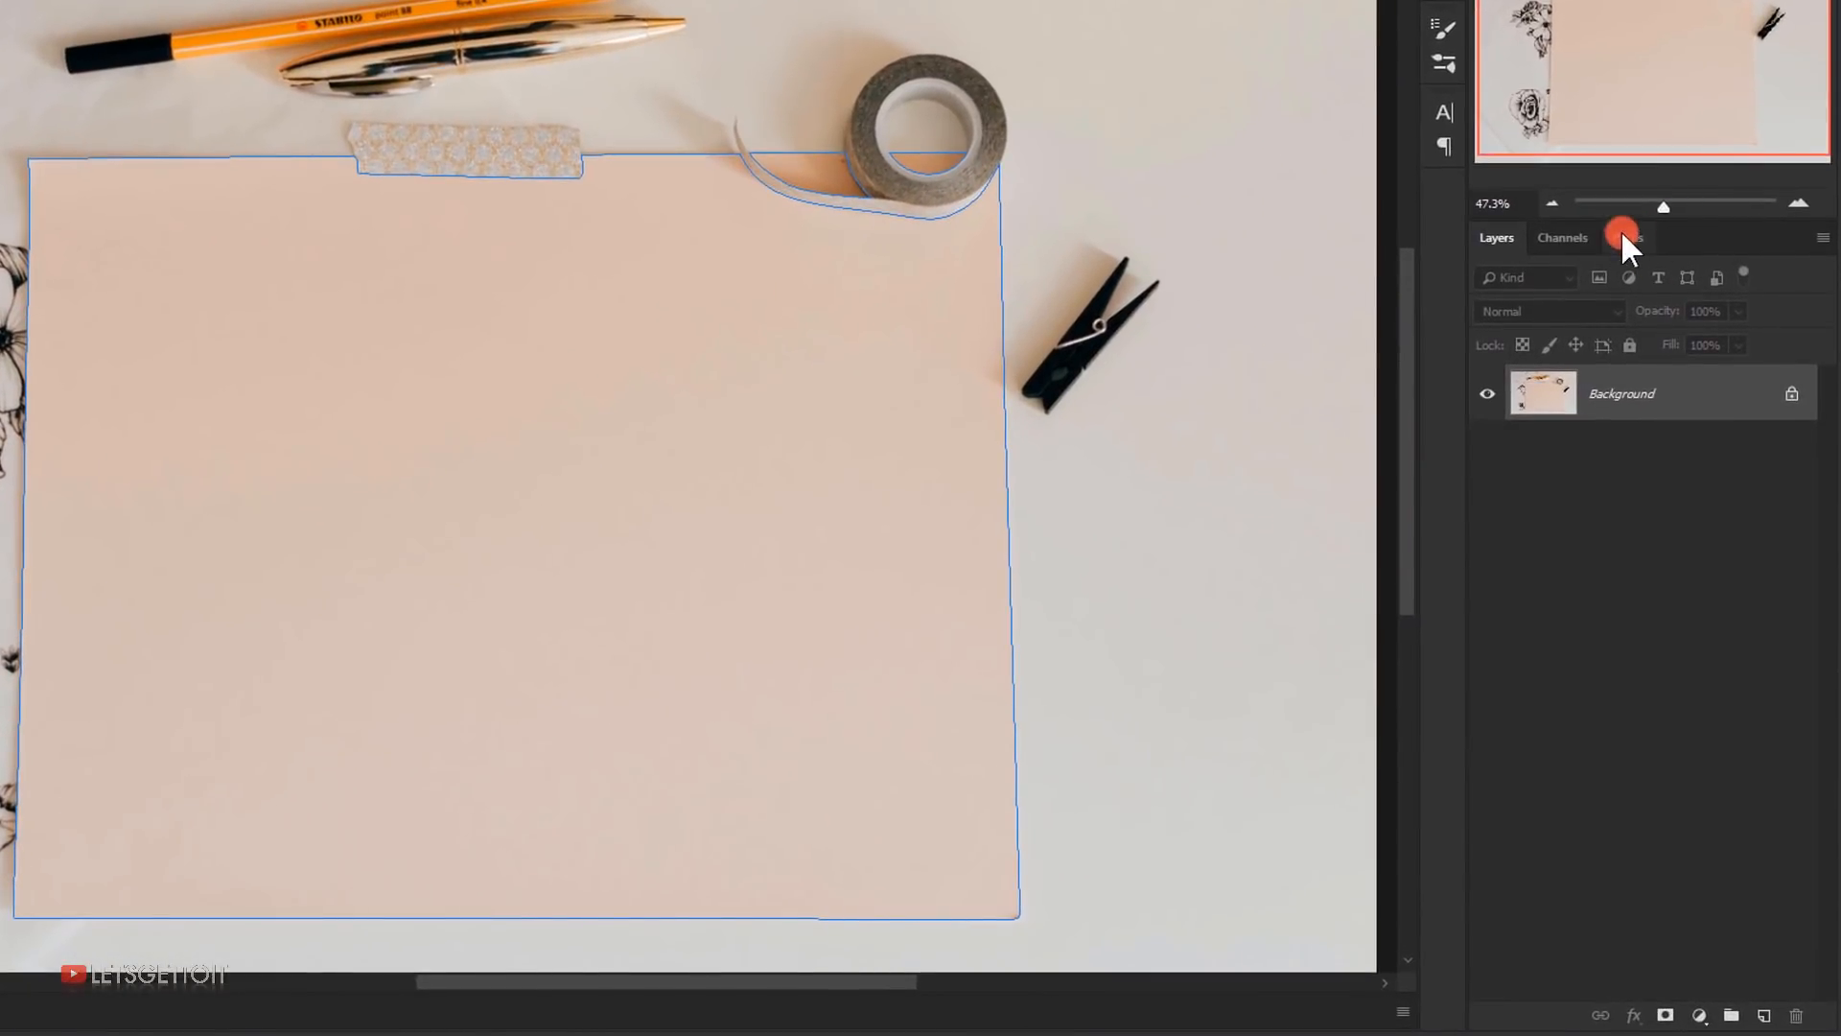
{"action": "left_click", "coordinate": [1635, 236]}
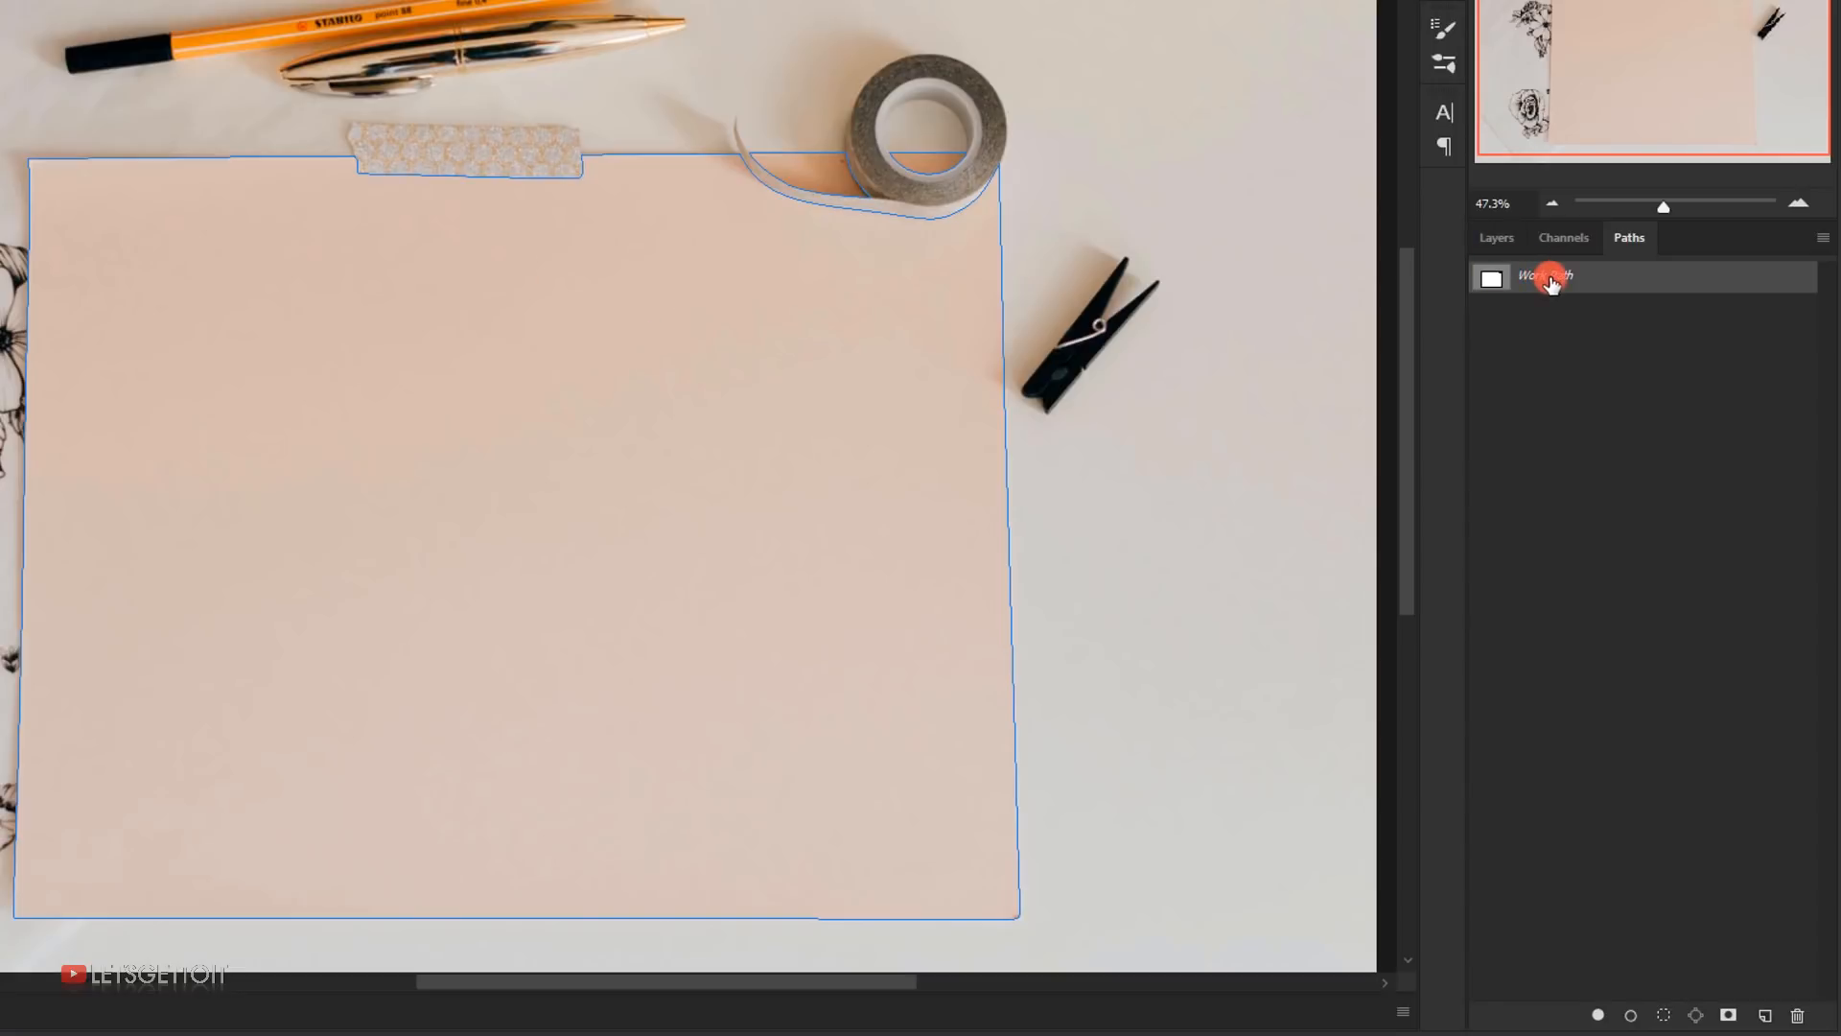
{"action": "double_click", "coordinate": [1533, 284]}
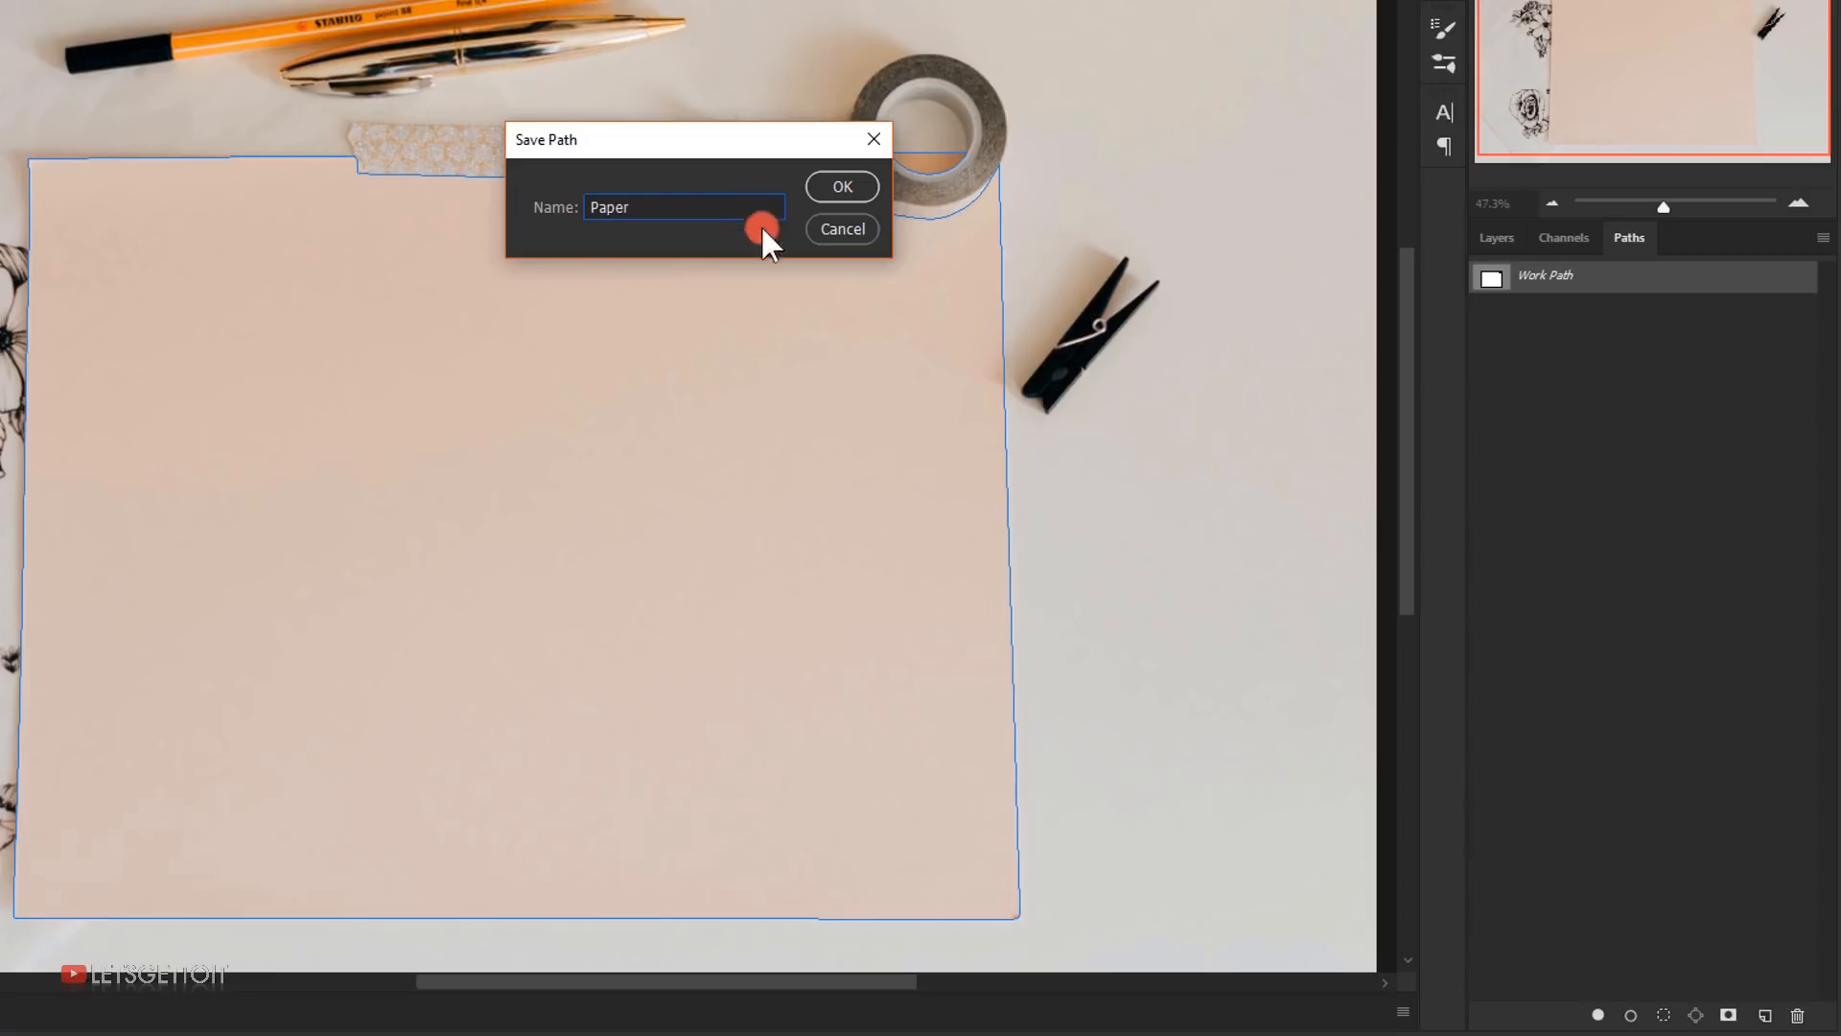
{"action": "left_click", "coordinate": [848, 188]}
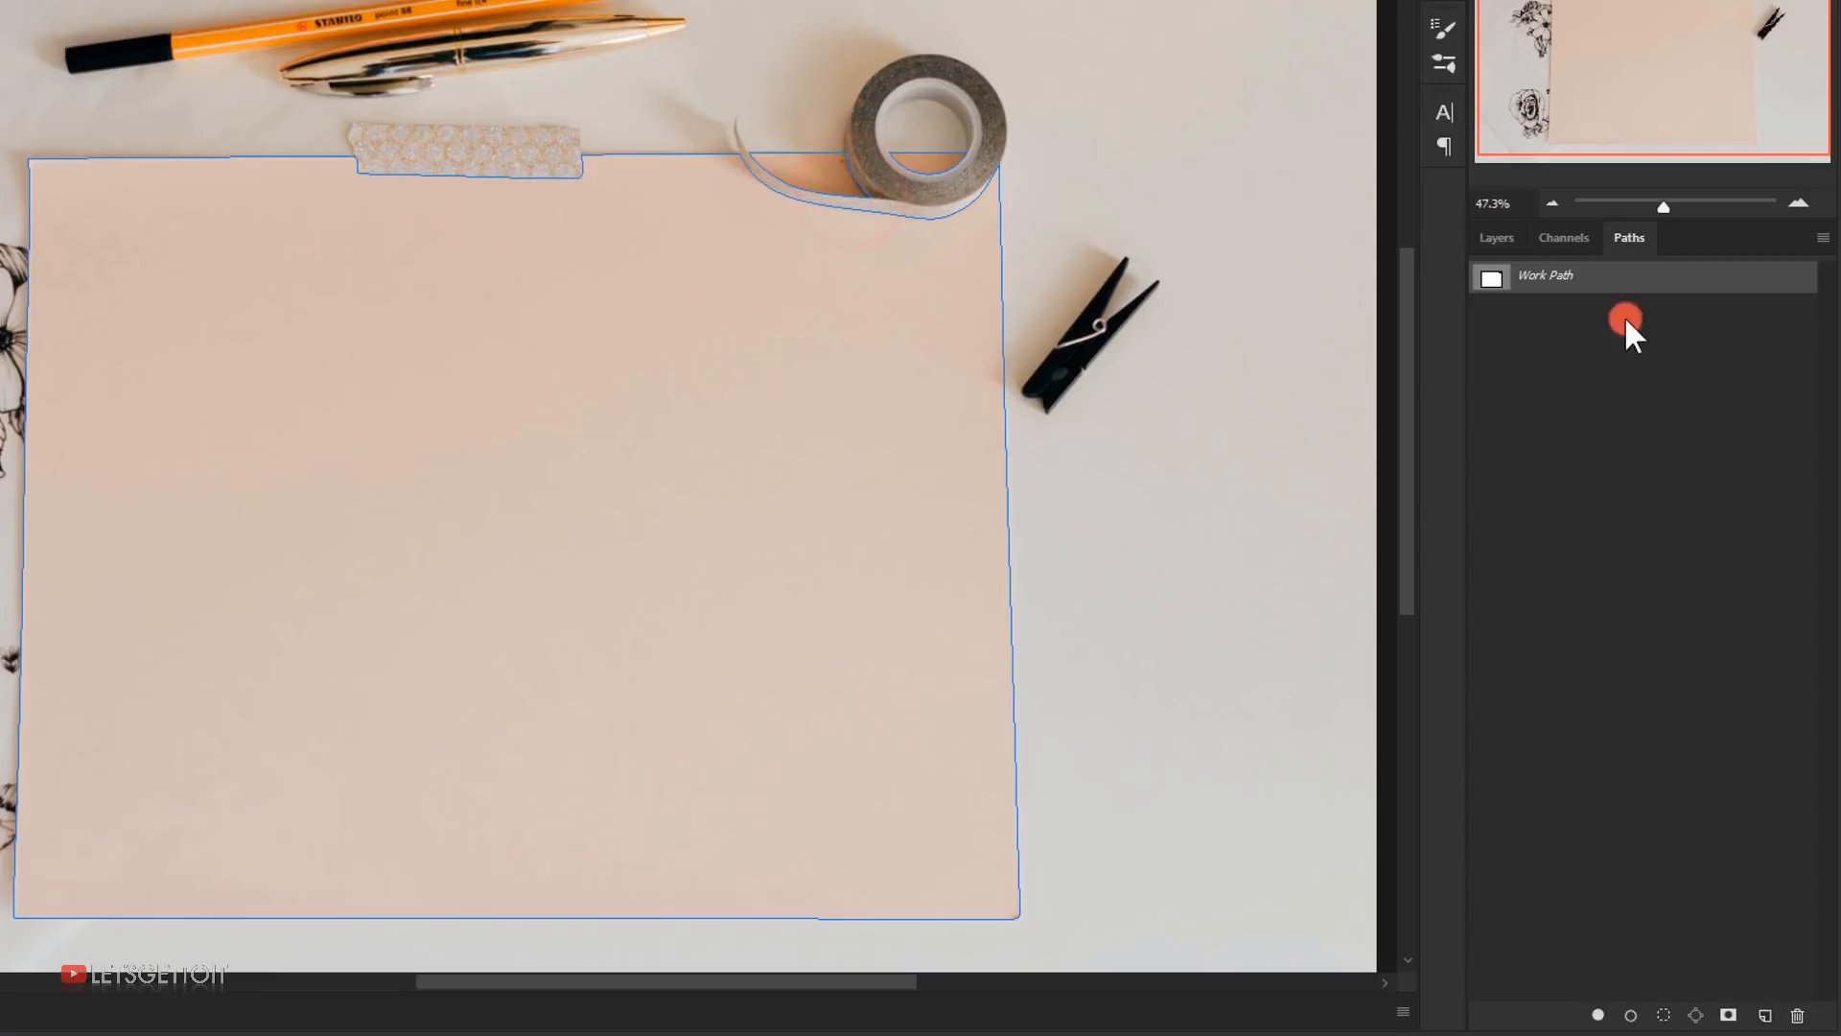
- Select the saved Paper path and return to the layer list
{"action": "left_click", "coordinate": [1541, 279]}
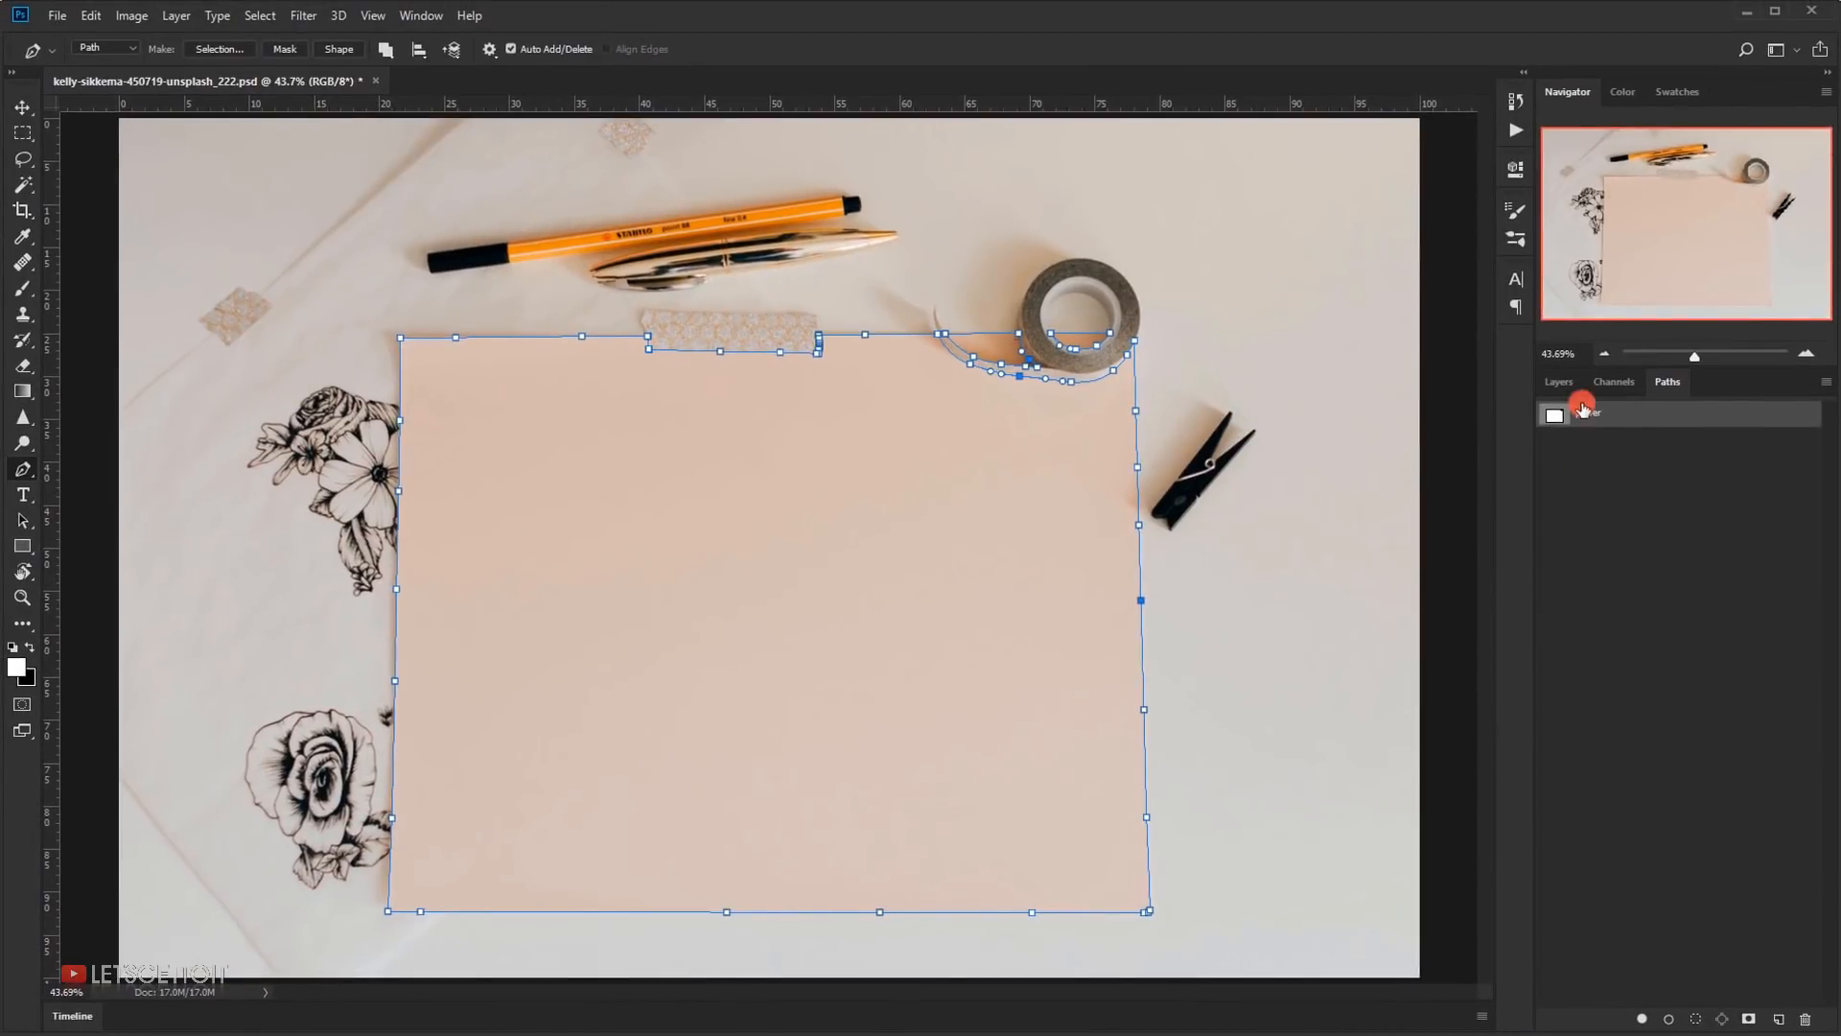
{"action": "left_click", "coordinate": [1560, 388]}
{"action": "scroll", "coordinate": [1055, 630], "scroll_direction": "up", "scroll_amount": 2}
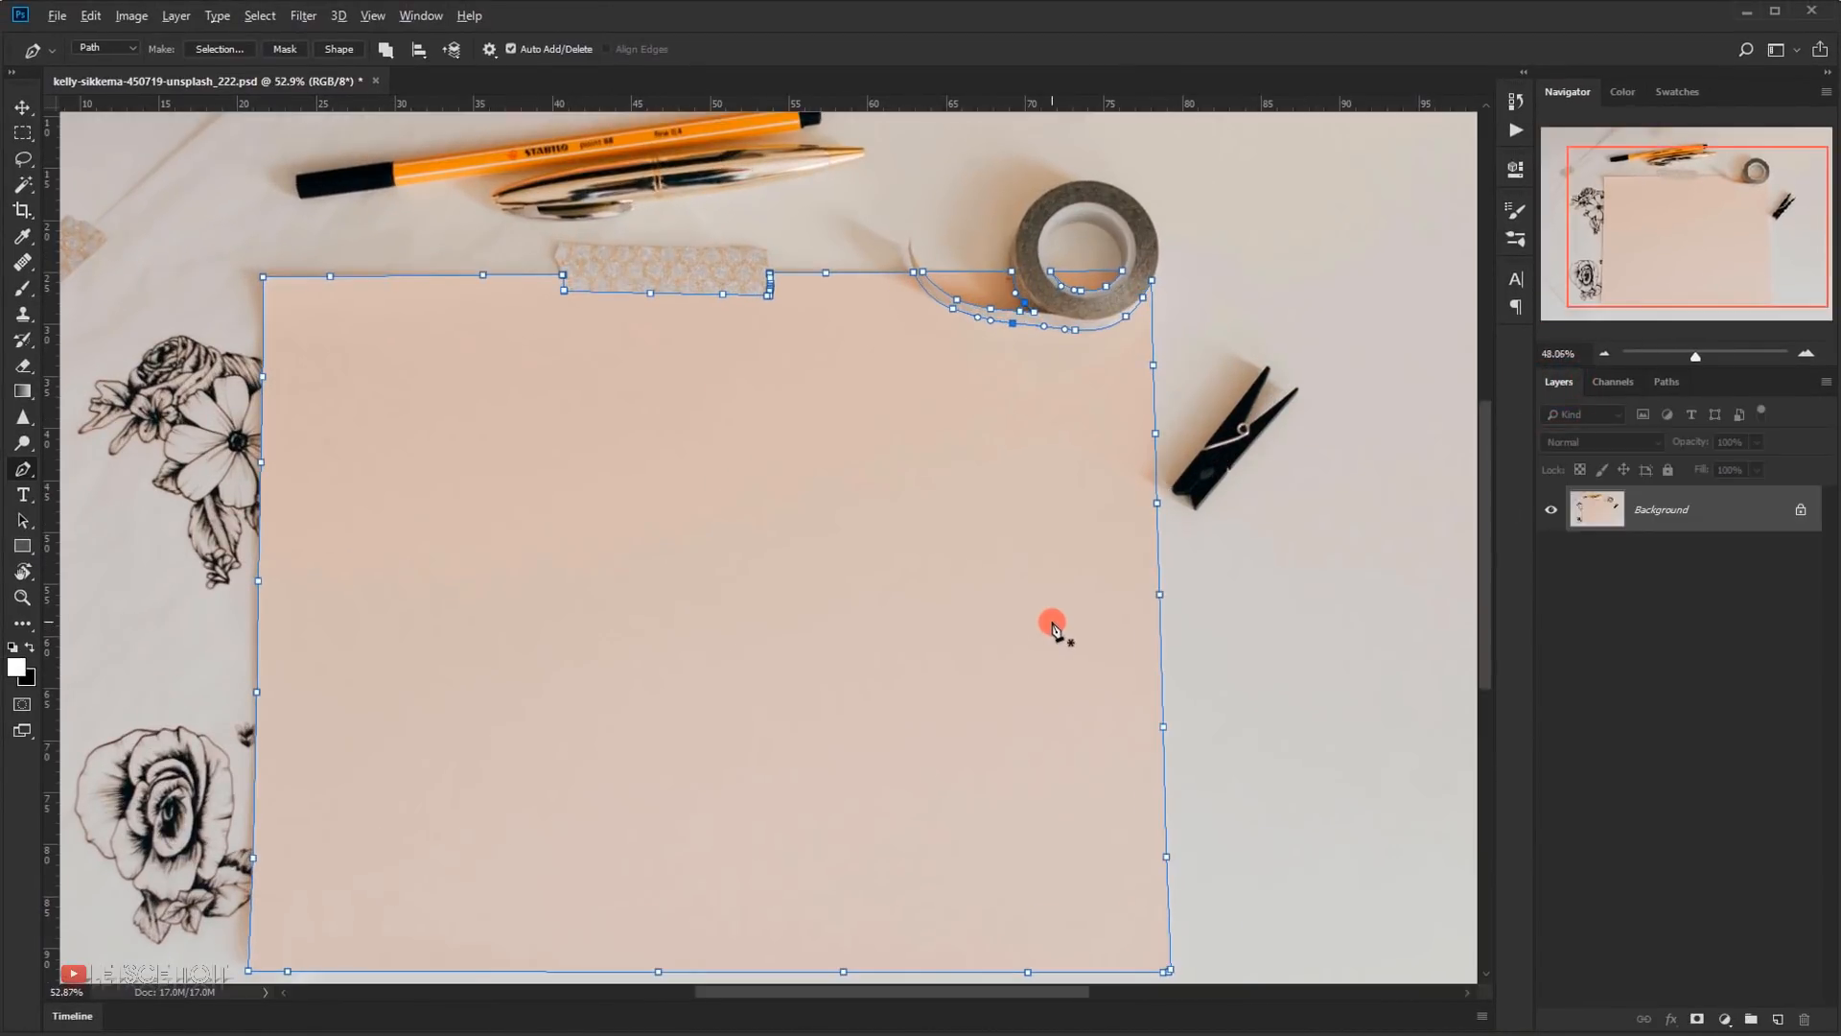
- Add a new empty layer above the Background and name it Canvas
{"action": "scroll", "coordinate": [1056, 628], "scroll_direction": "down", "scroll_amount": 3}
{"action": "left_click", "coordinate": [1777, 1020]}
{"action": "left_click", "coordinate": [1653, 522]}
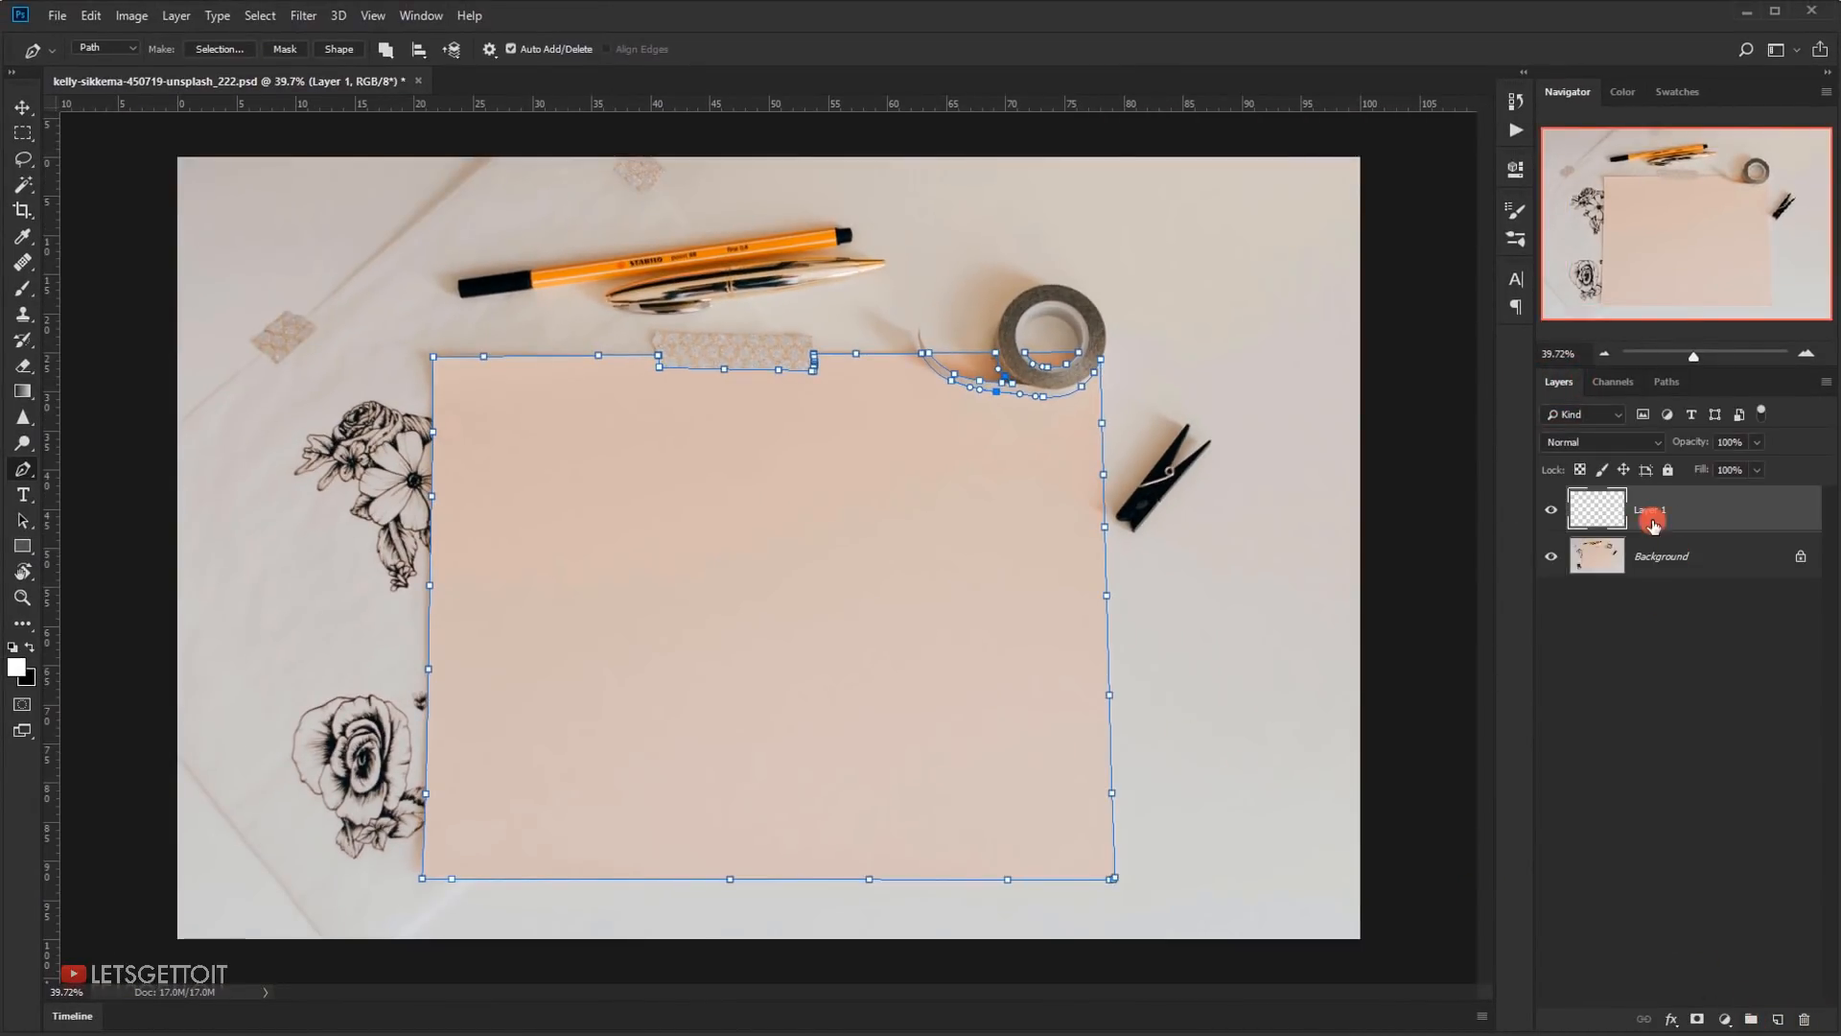
{"action": "double_click", "coordinate": [1650, 521]}
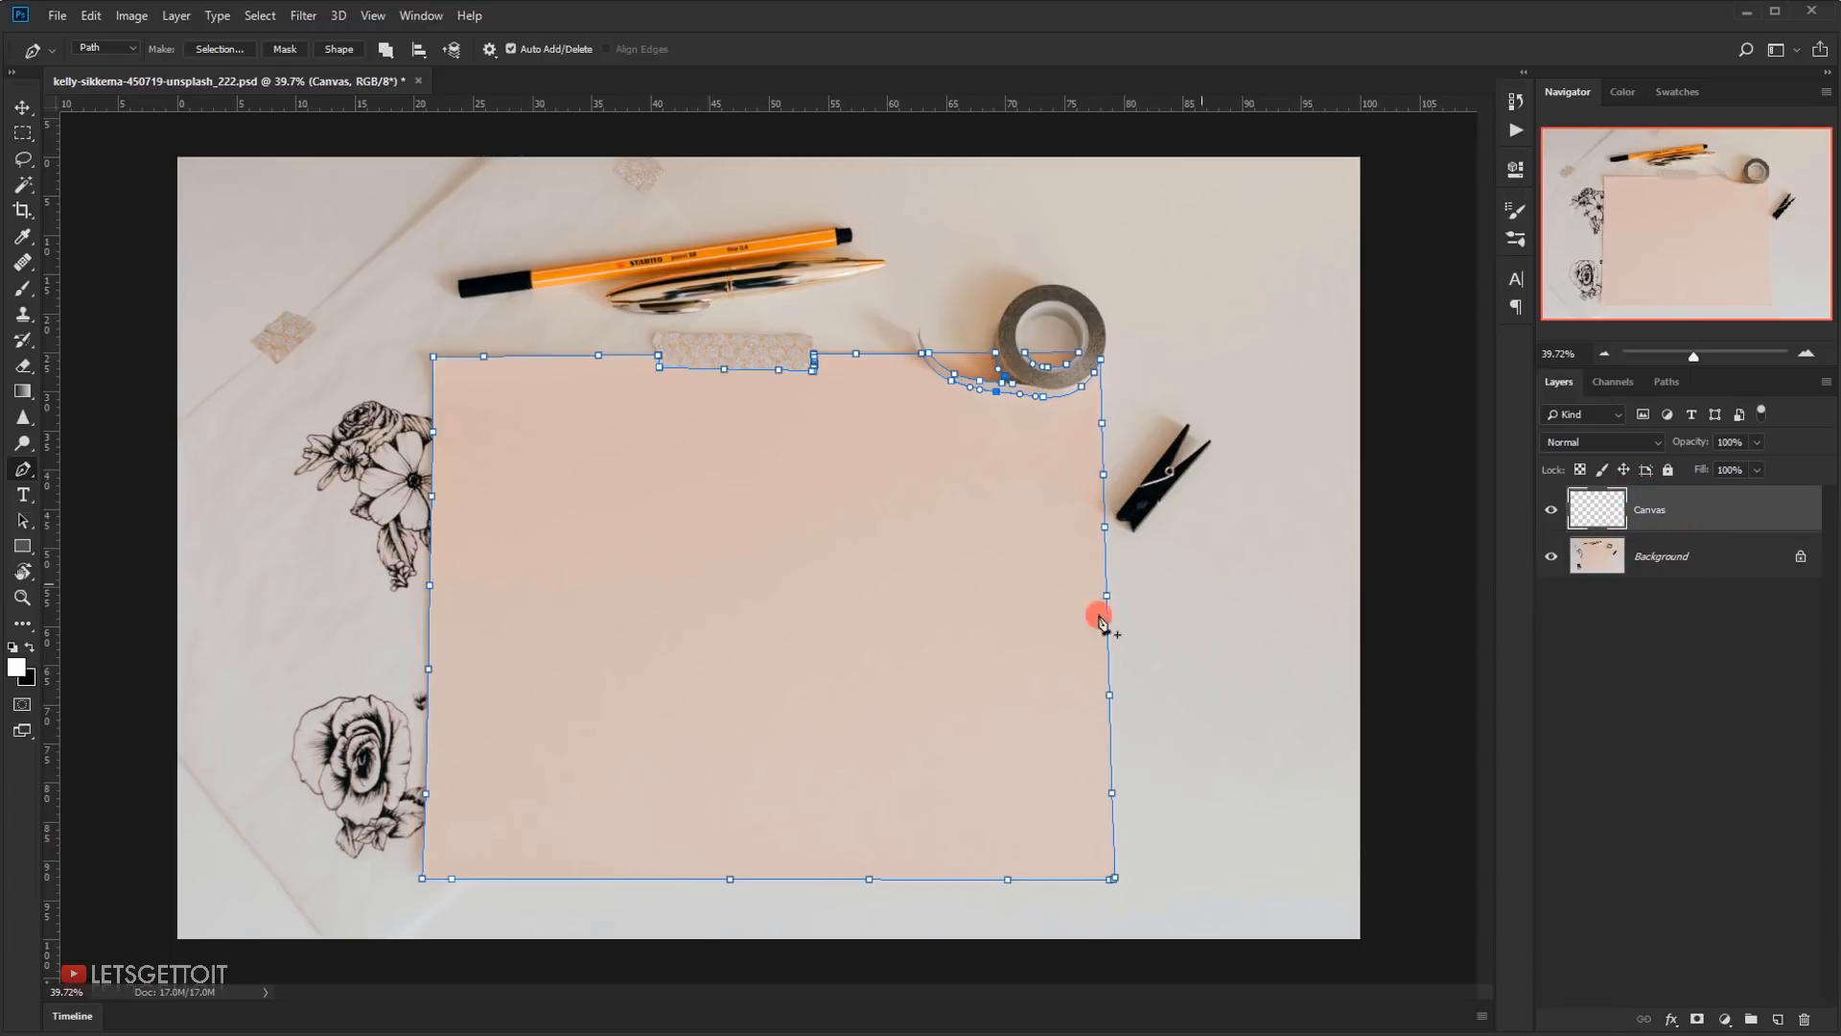
- Examine the surface and edges of the pink paper at different magnifications
{"action": "scroll", "coordinate": [925, 595], "scroll_direction": "up", "scroll_amount": 1}
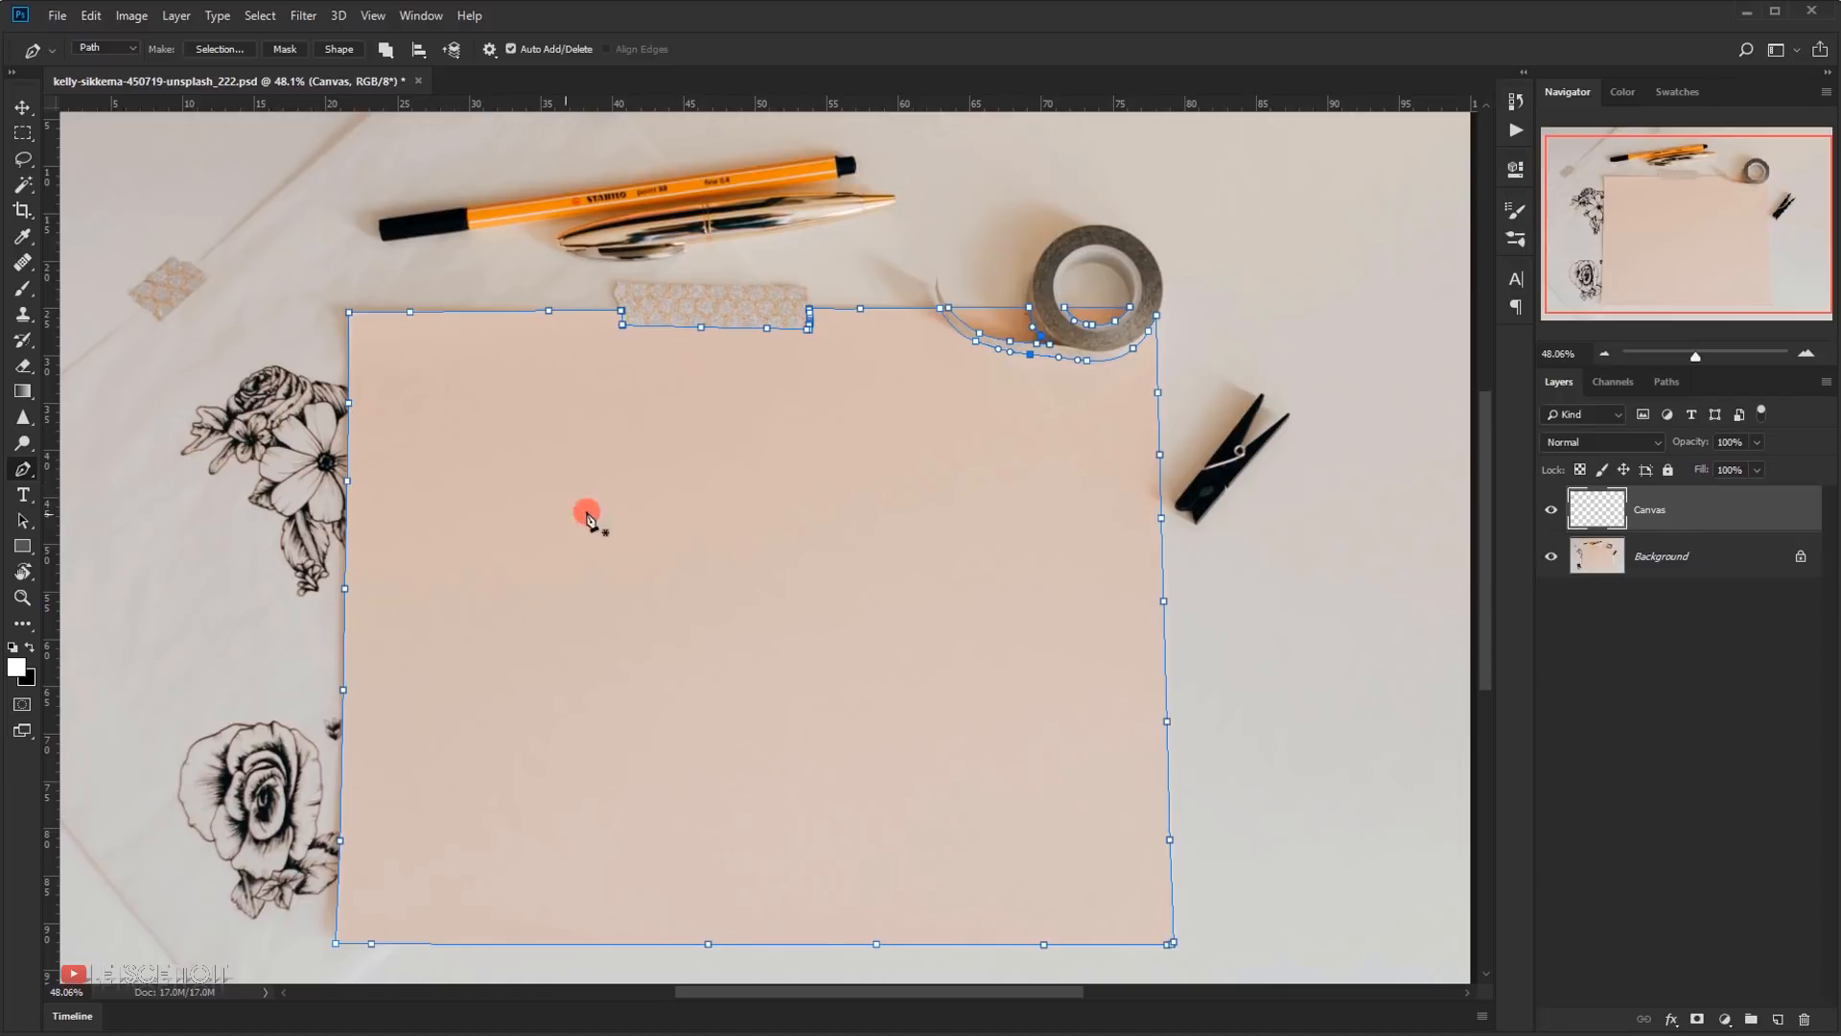
{"action": "scroll", "coordinate": [537, 532], "scroll_direction": "up", "scroll_amount": 5}
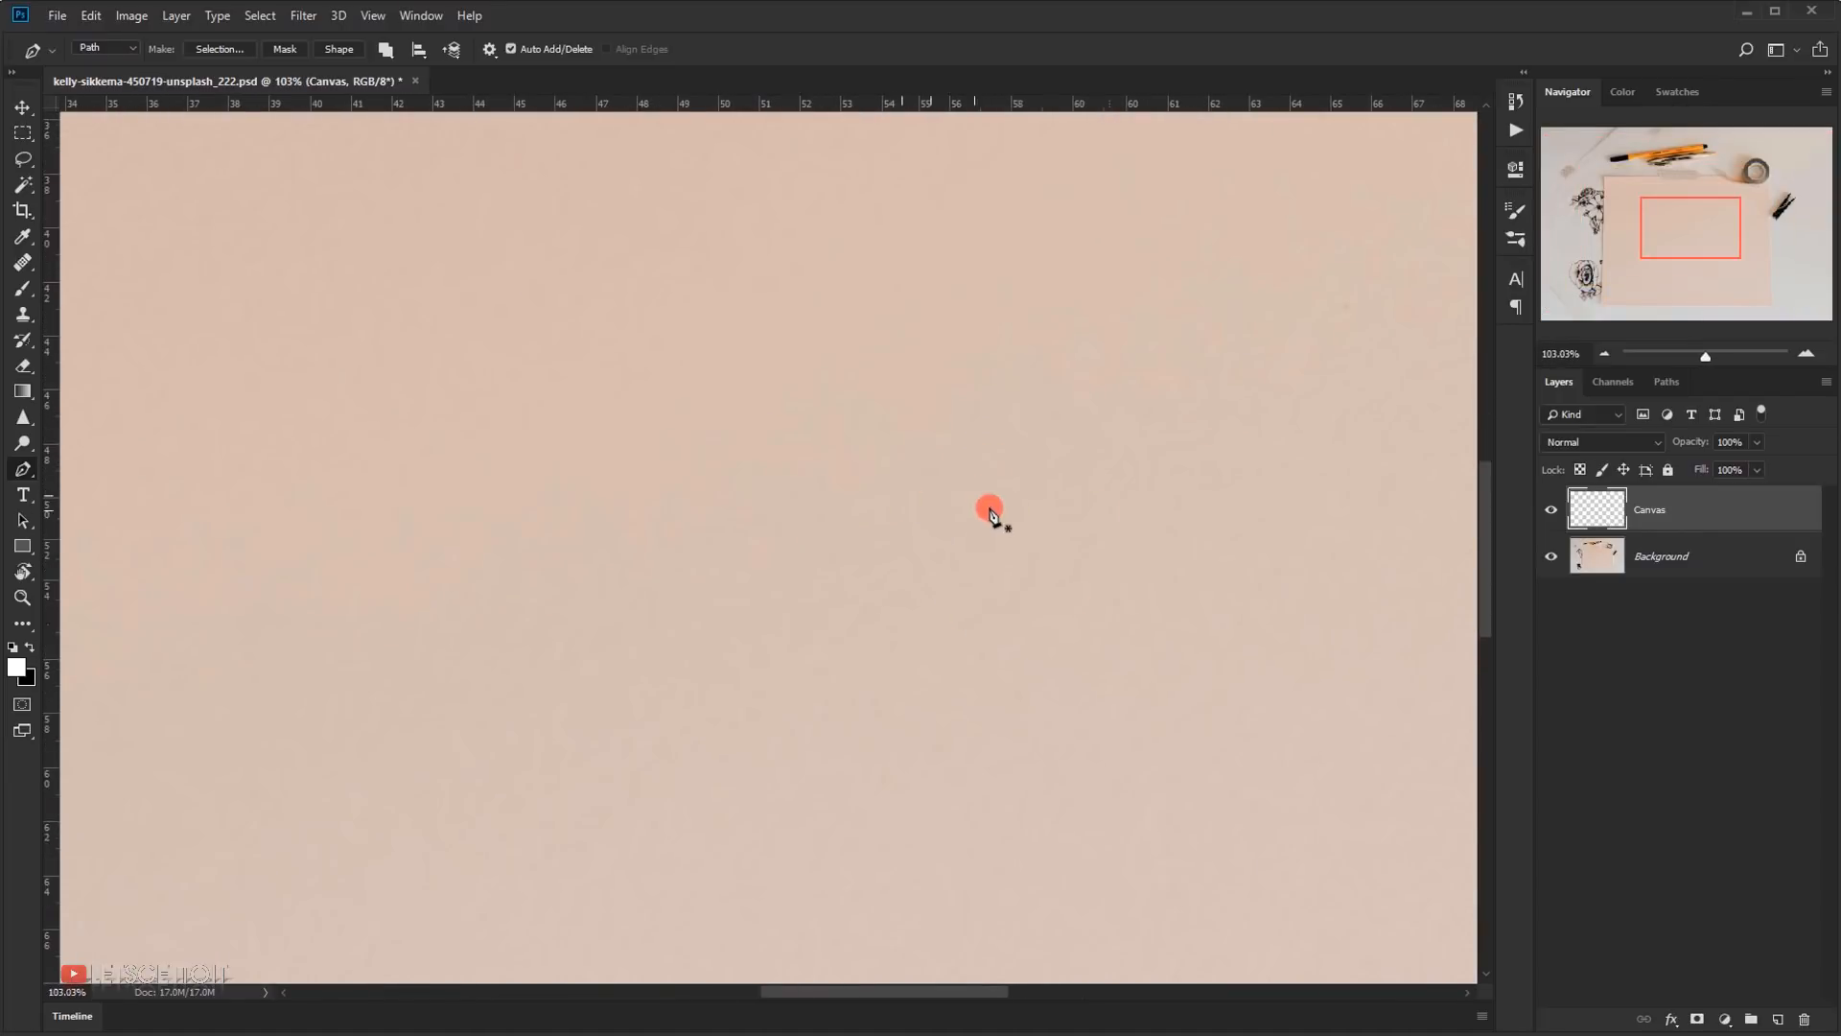
{"action": "scroll", "coordinate": [1007, 501], "scroll_direction": "down", "scroll_amount": 4}
{"action": "scroll", "coordinate": [901, 522], "scroll_direction": "up", "scroll_amount": 2}
{"action": "scroll", "coordinate": [897, 532], "scroll_direction": "down", "scroll_amount": 2}
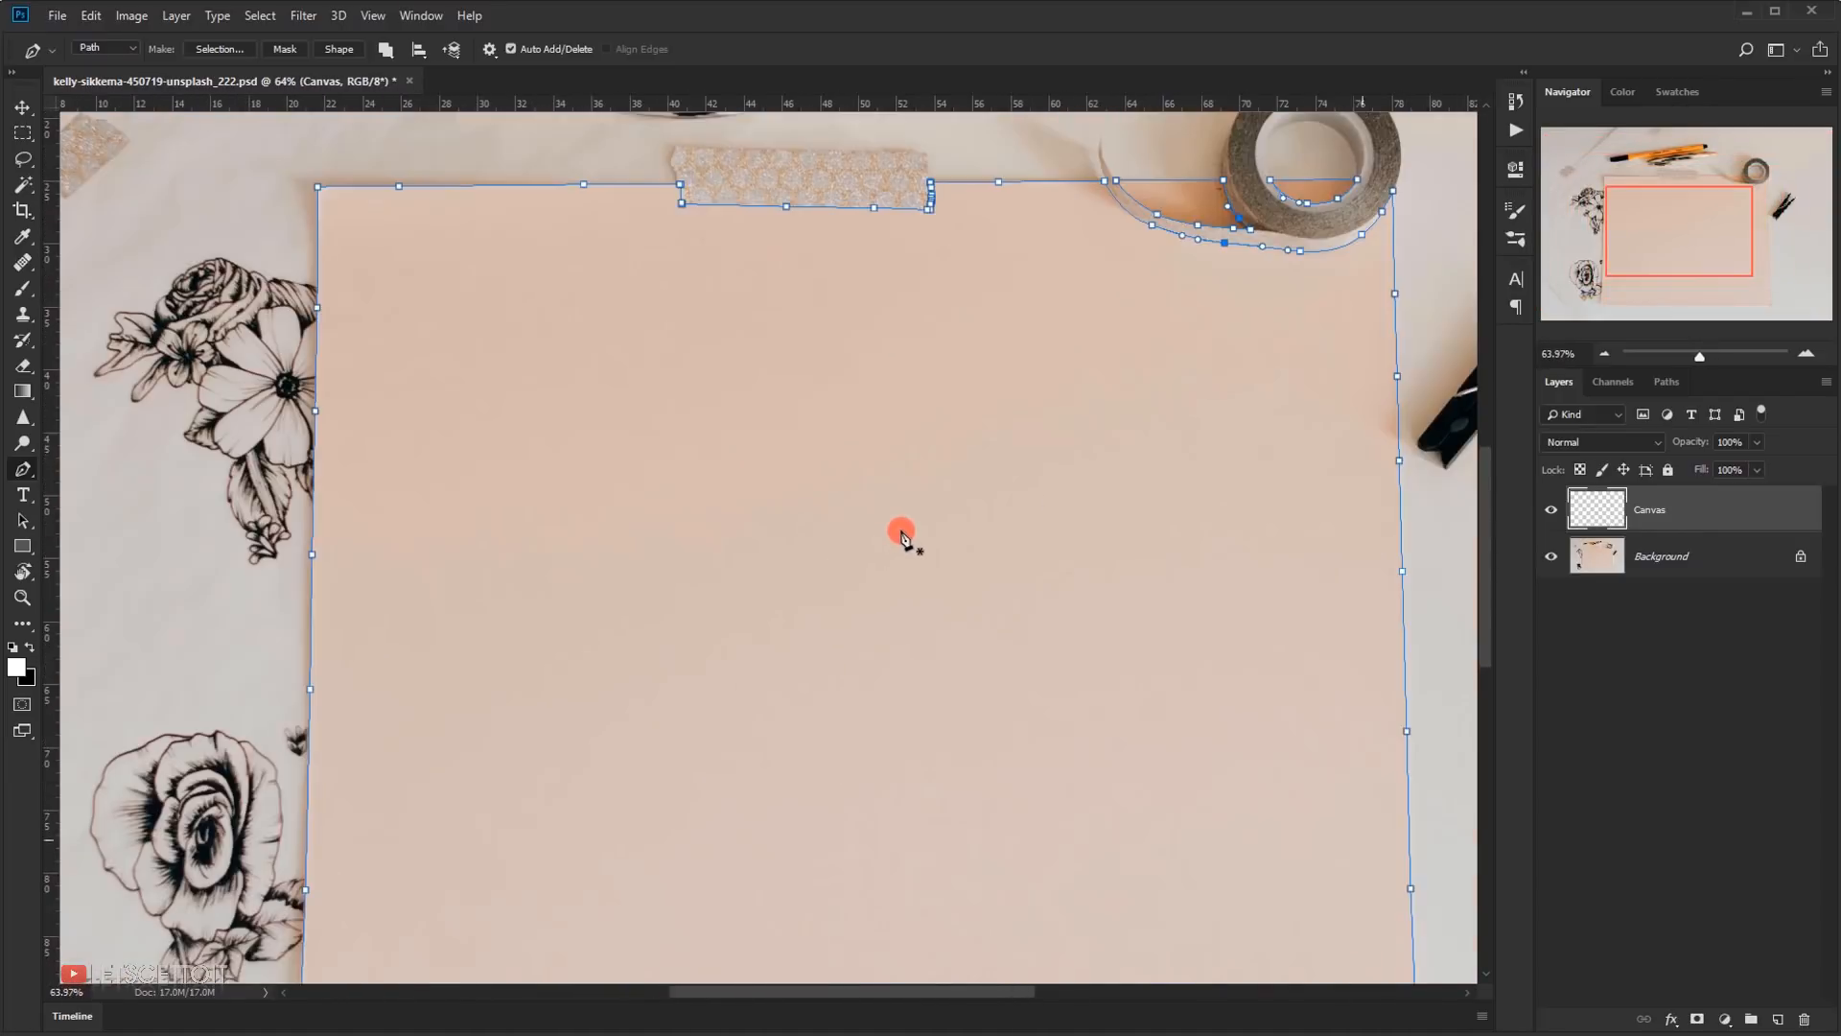
{"action": "scroll", "coordinate": [596, 543], "scroll_direction": "down", "scroll_amount": 1}
{"action": "scroll", "coordinate": [597, 560], "scroll_direction": "up", "scroll_amount": 2}
{"action": "scroll", "coordinate": [597, 560], "scroll_direction": "up", "scroll_amount": 2}
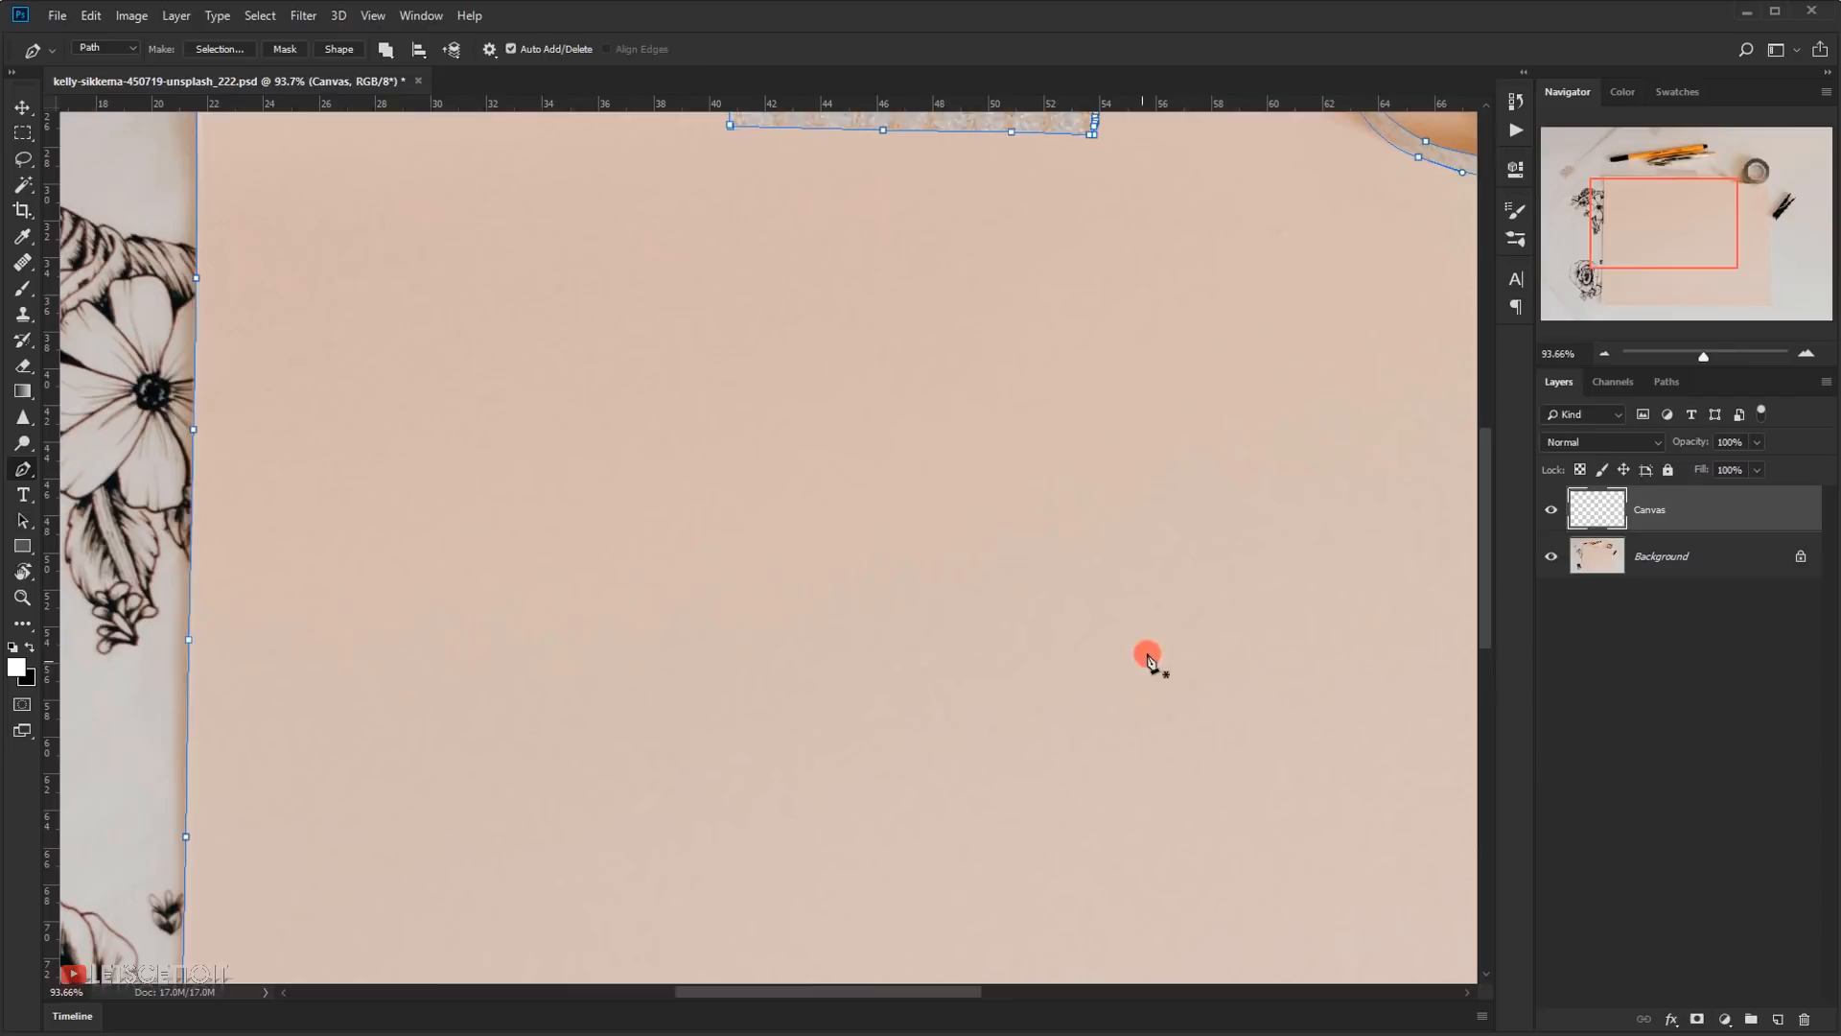
{"action": "scroll", "coordinate": [707, 493], "scroll_direction": "down", "scroll_amount": 4}
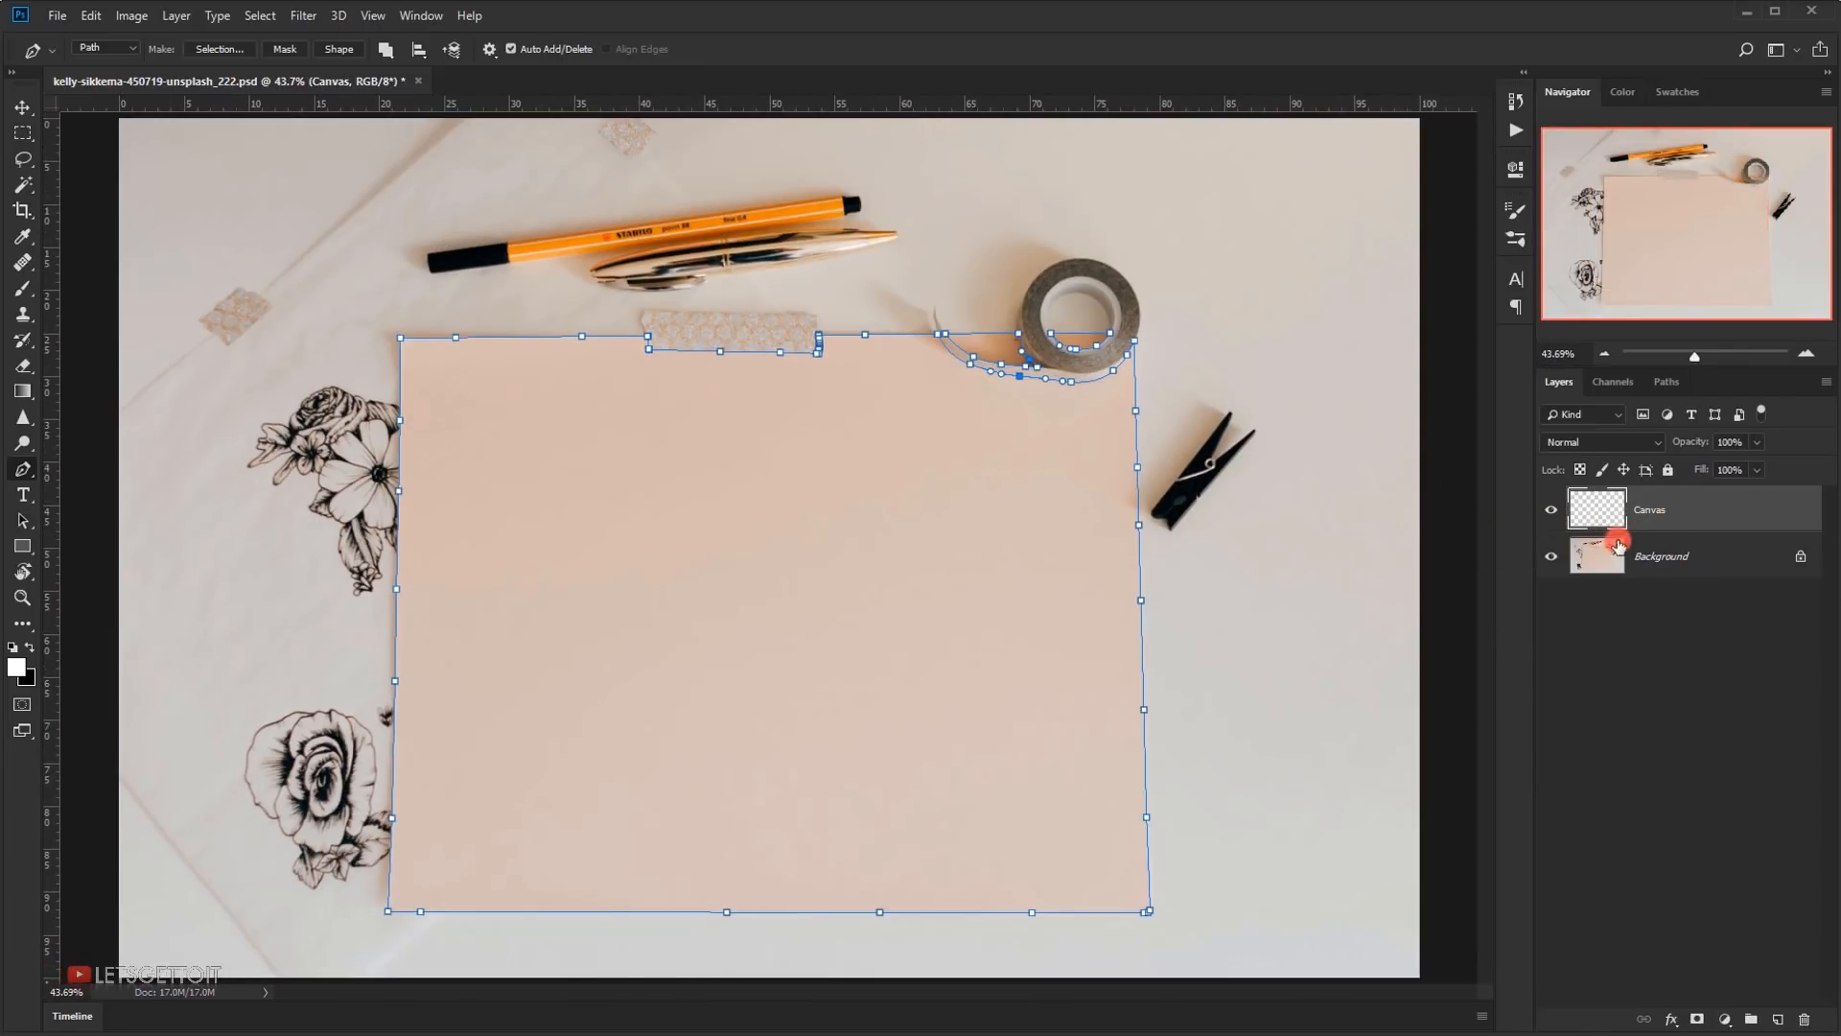
- Convert the Paper path into a selection while the Canvas layer is active
{"action": "right_click", "coordinate": [881, 441]}
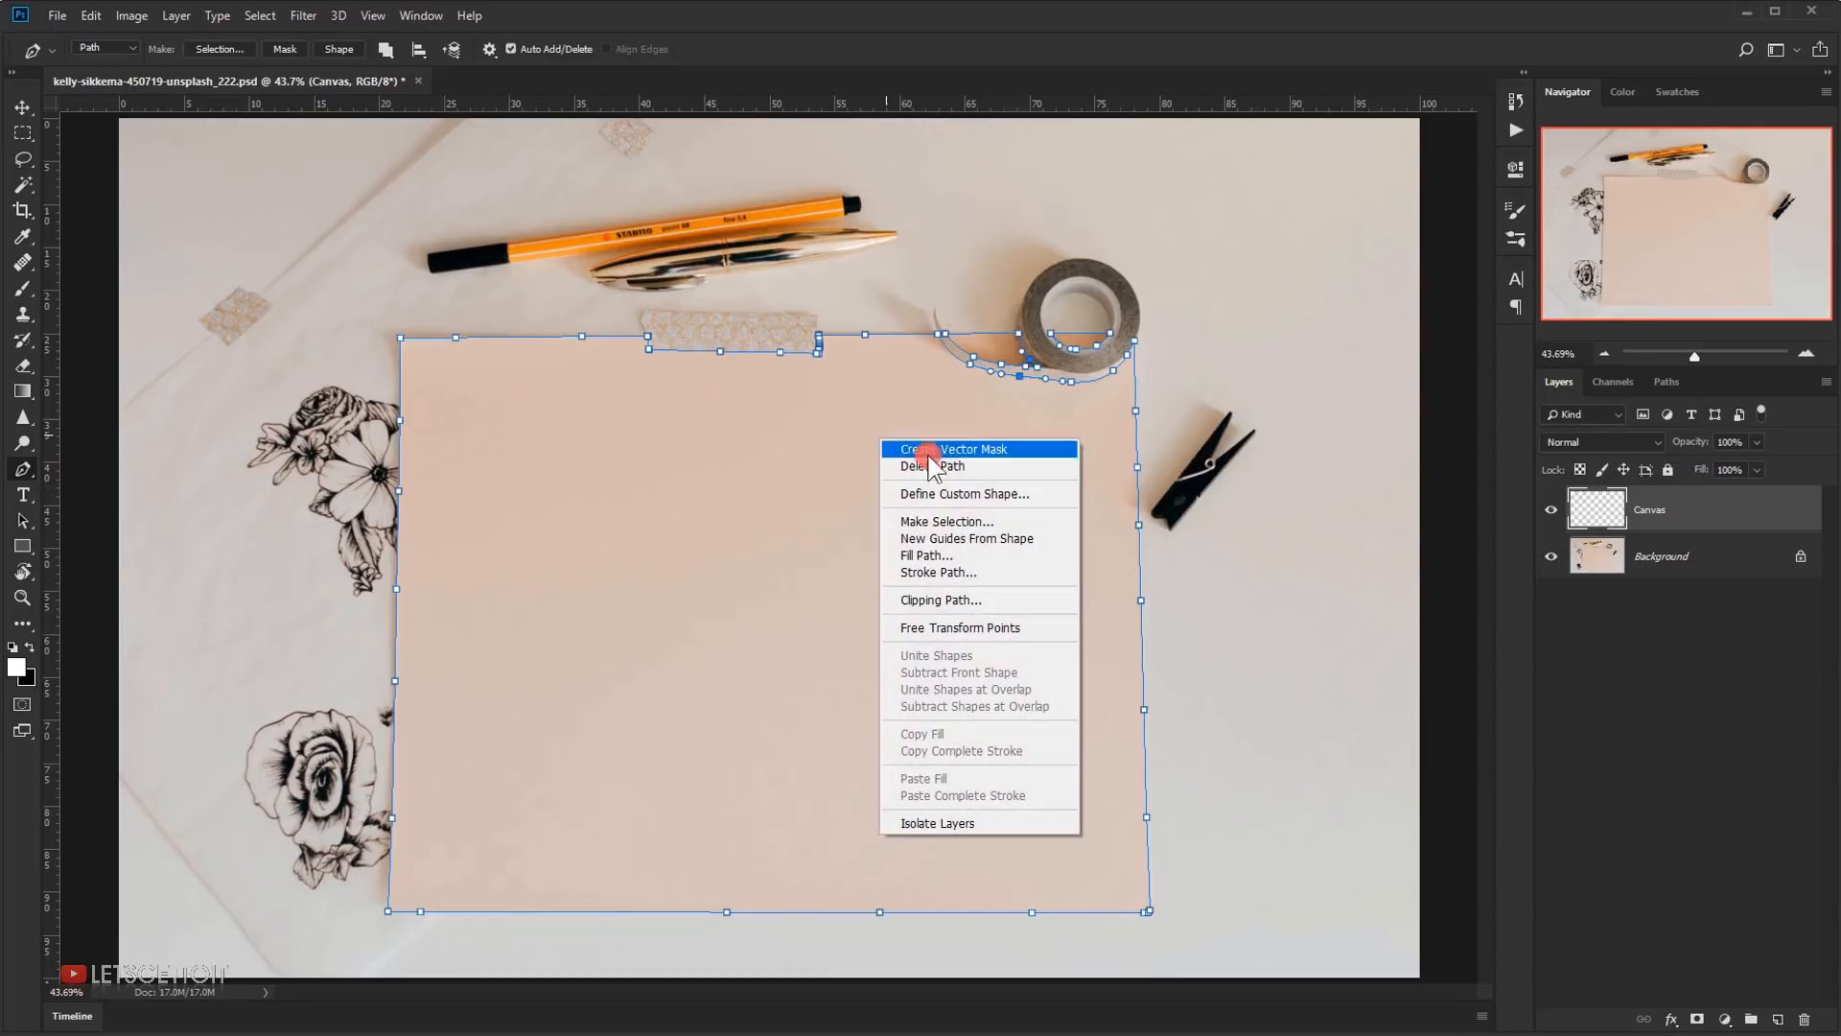
{"action": "left_click", "coordinate": [971, 522]}
{"action": "left_click", "coordinate": [1018, 293]}
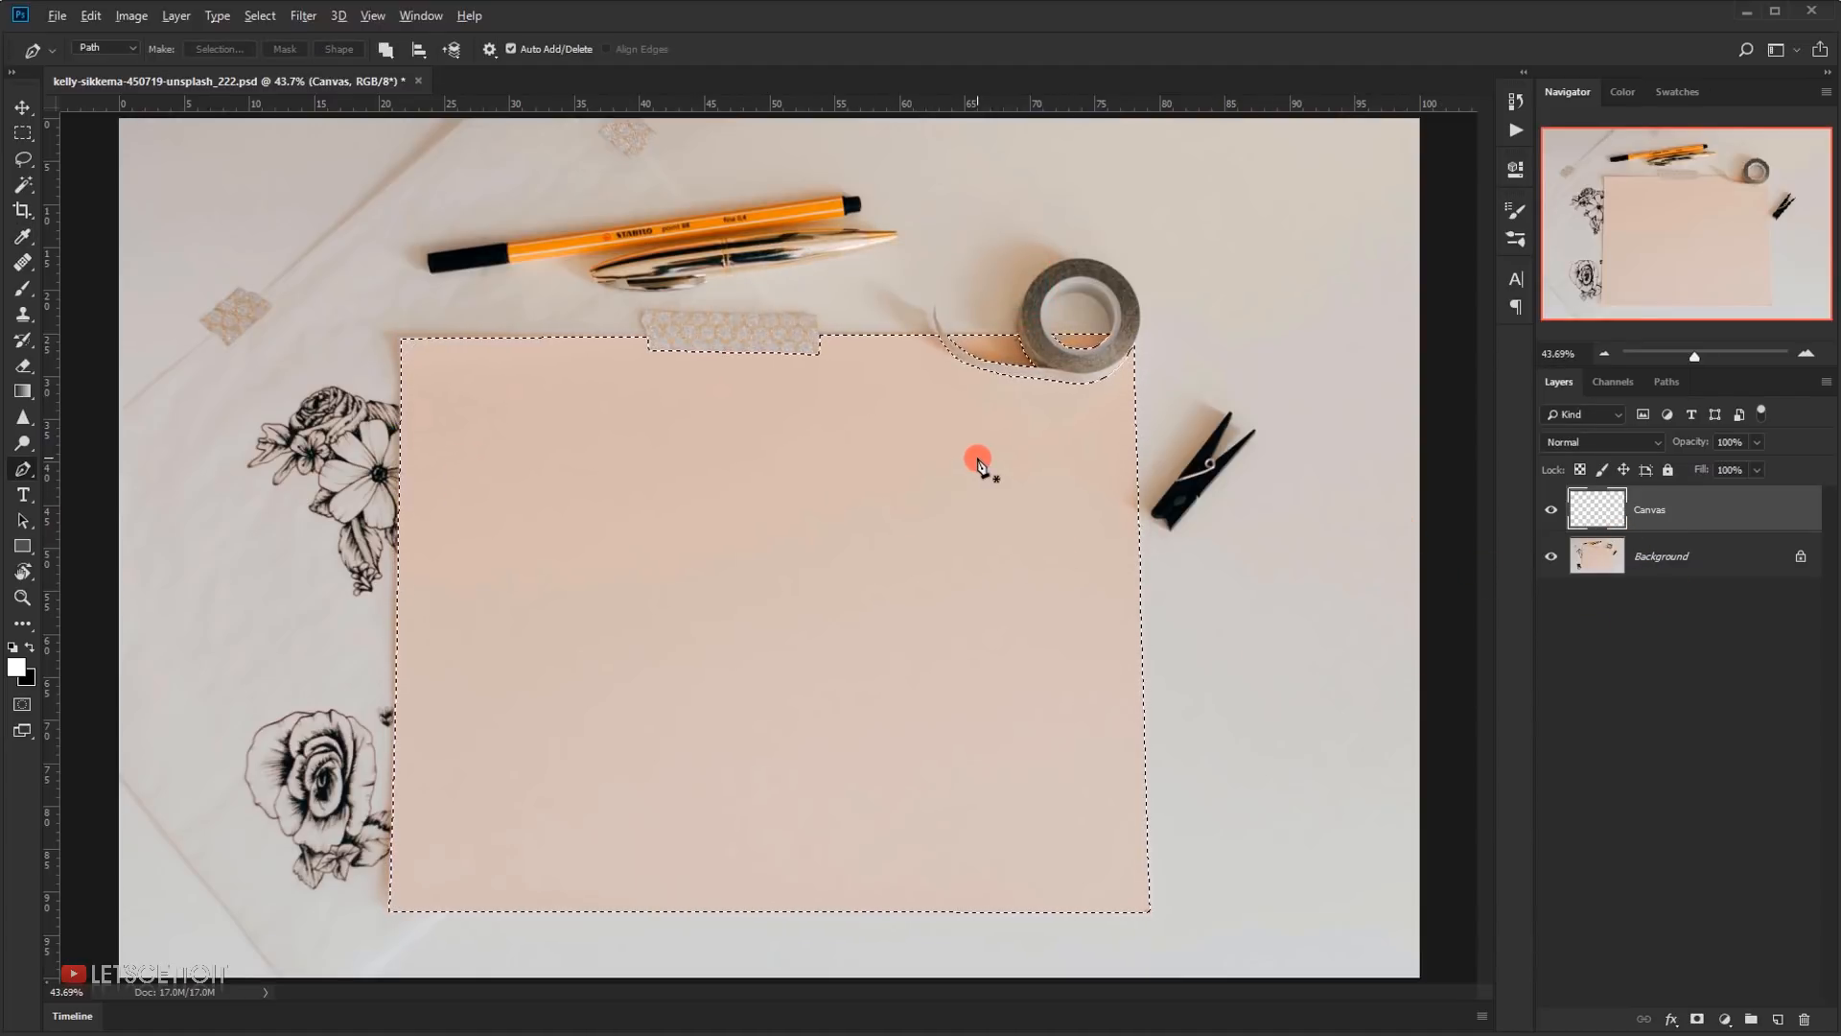
- Fill the selected paper area with white on the Canvas layer and deselect it
{"action": "key", "text": "alt+BackSpace"}
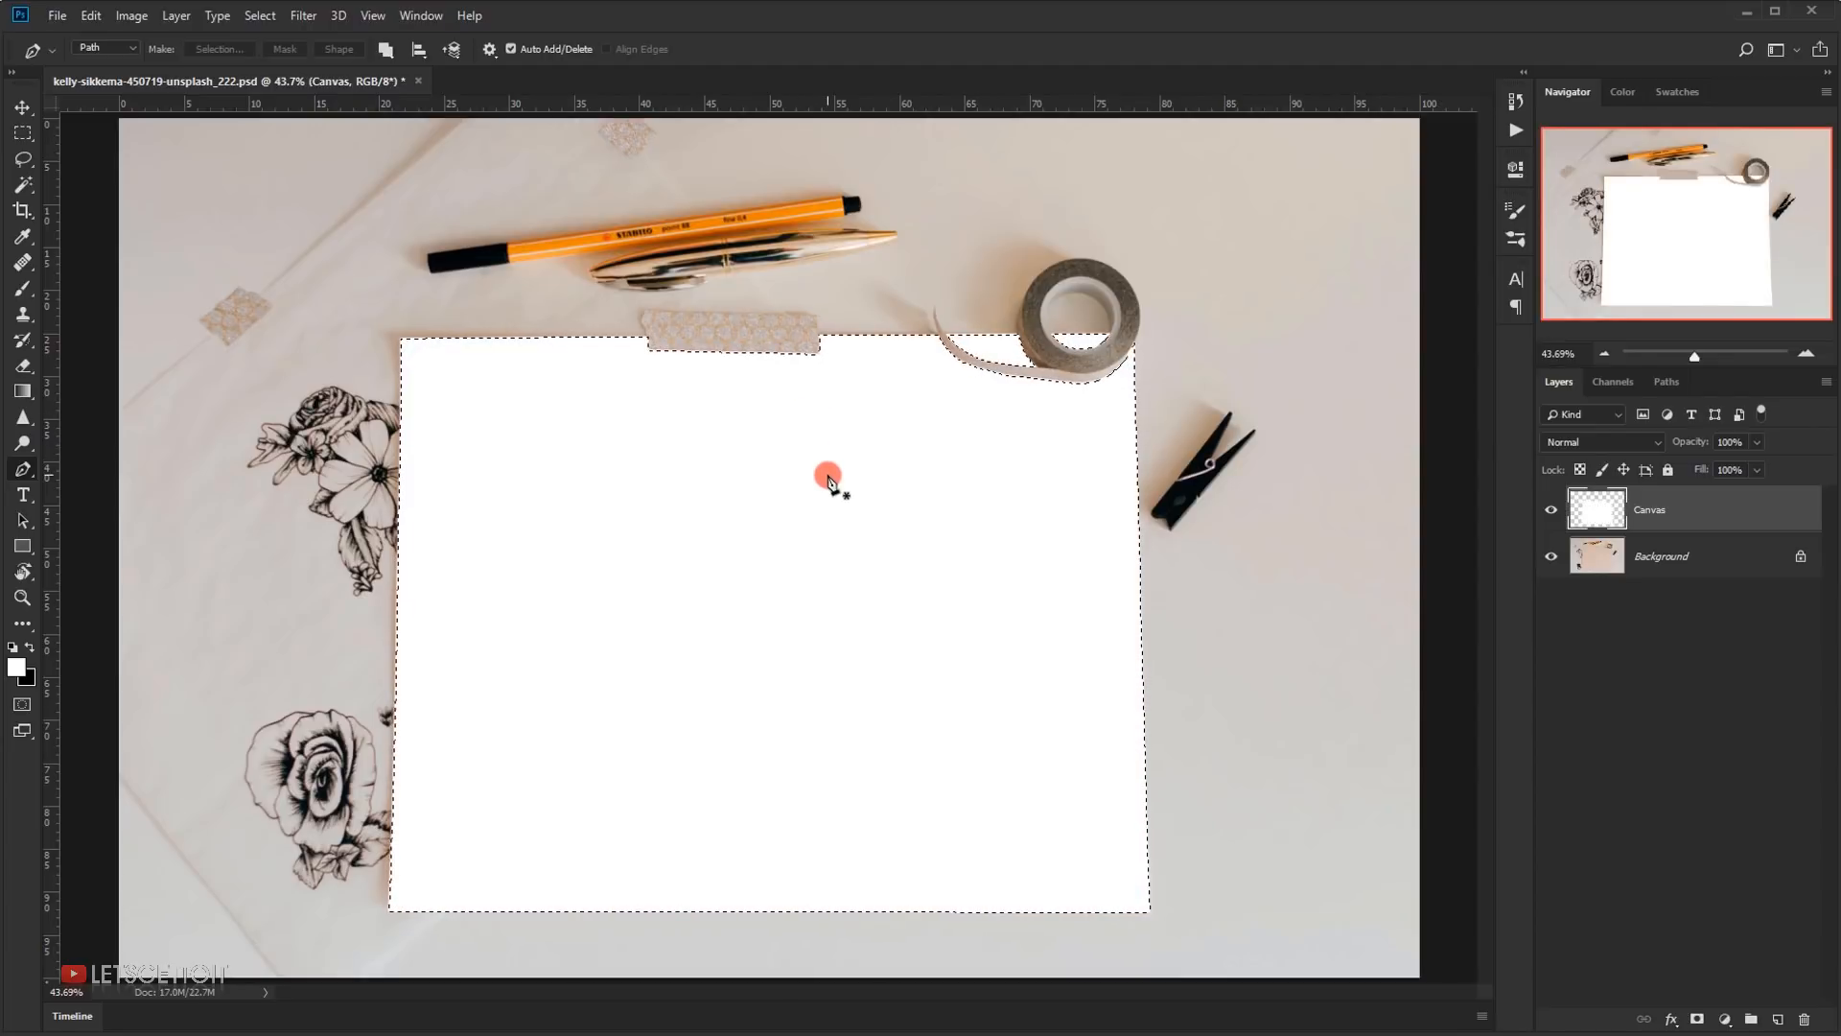
{"action": "key", "text": "ctrl+d"}
{"action": "scroll", "coordinate": [844, 548], "scroll_direction": "up", "scroll_amount": 1}
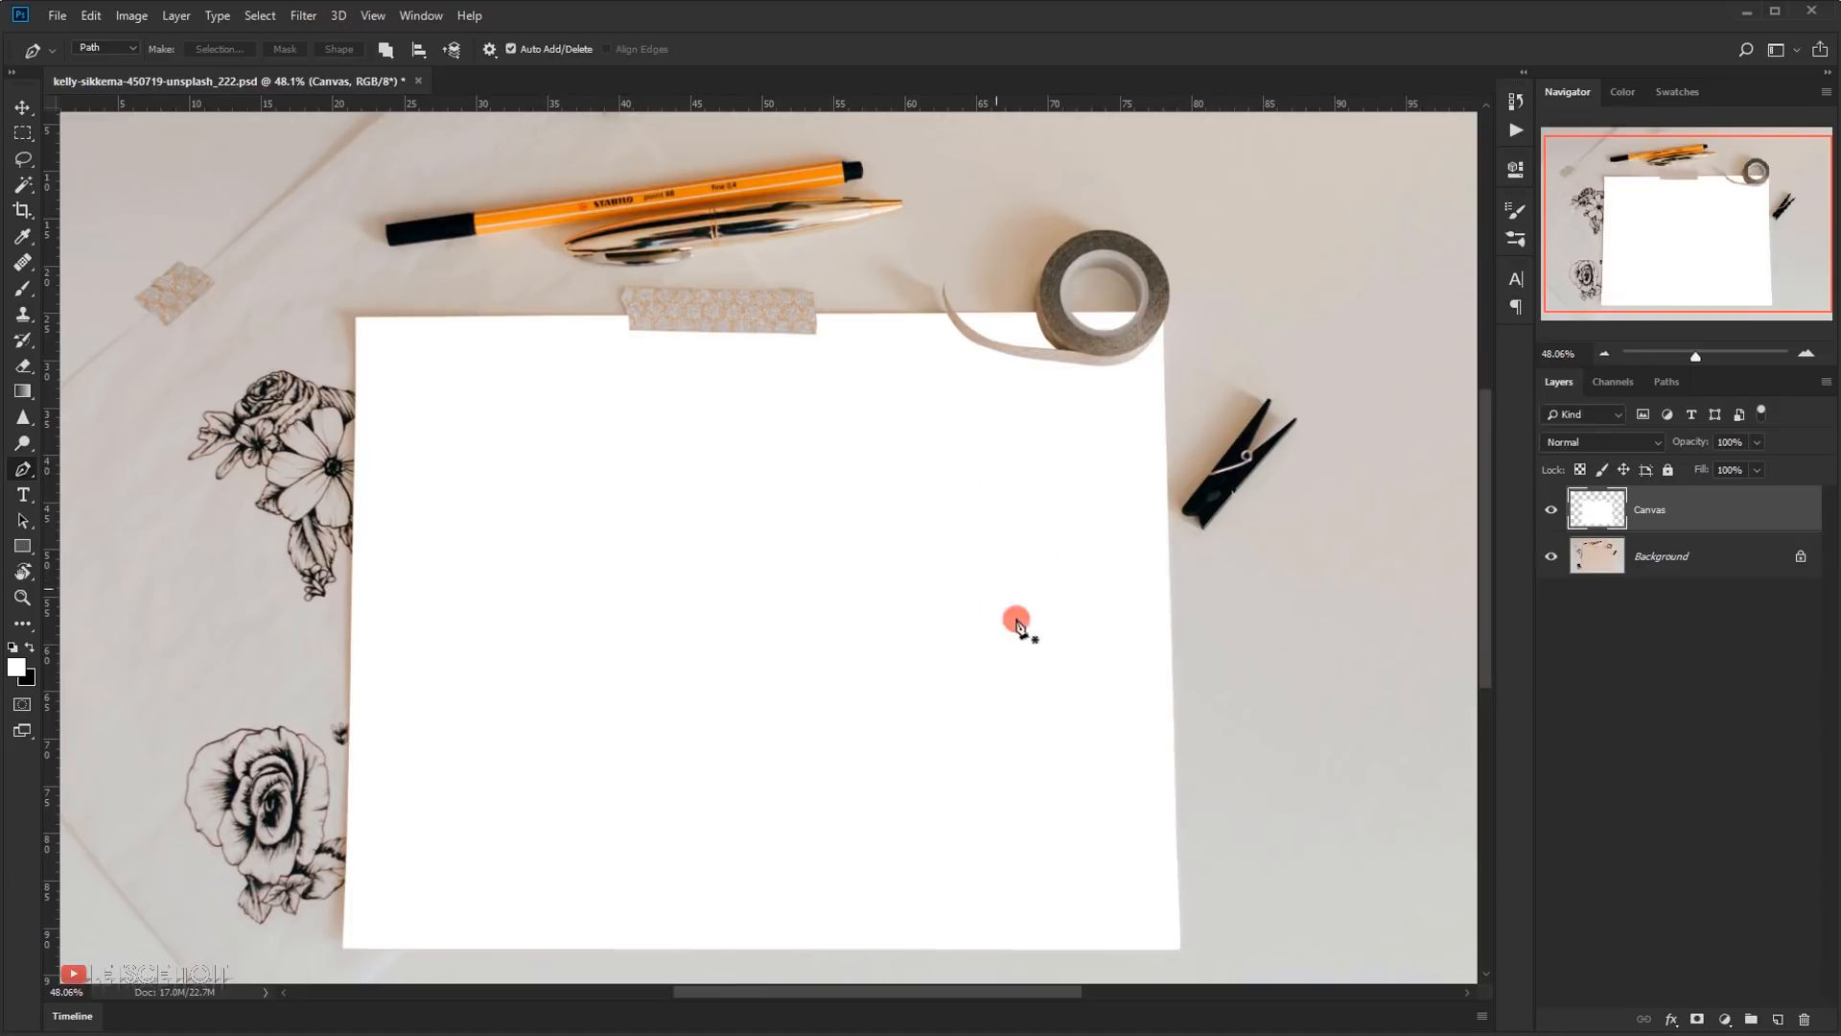
{"action": "scroll", "coordinate": [926, 619], "scroll_direction": "down", "scroll_amount": 1}
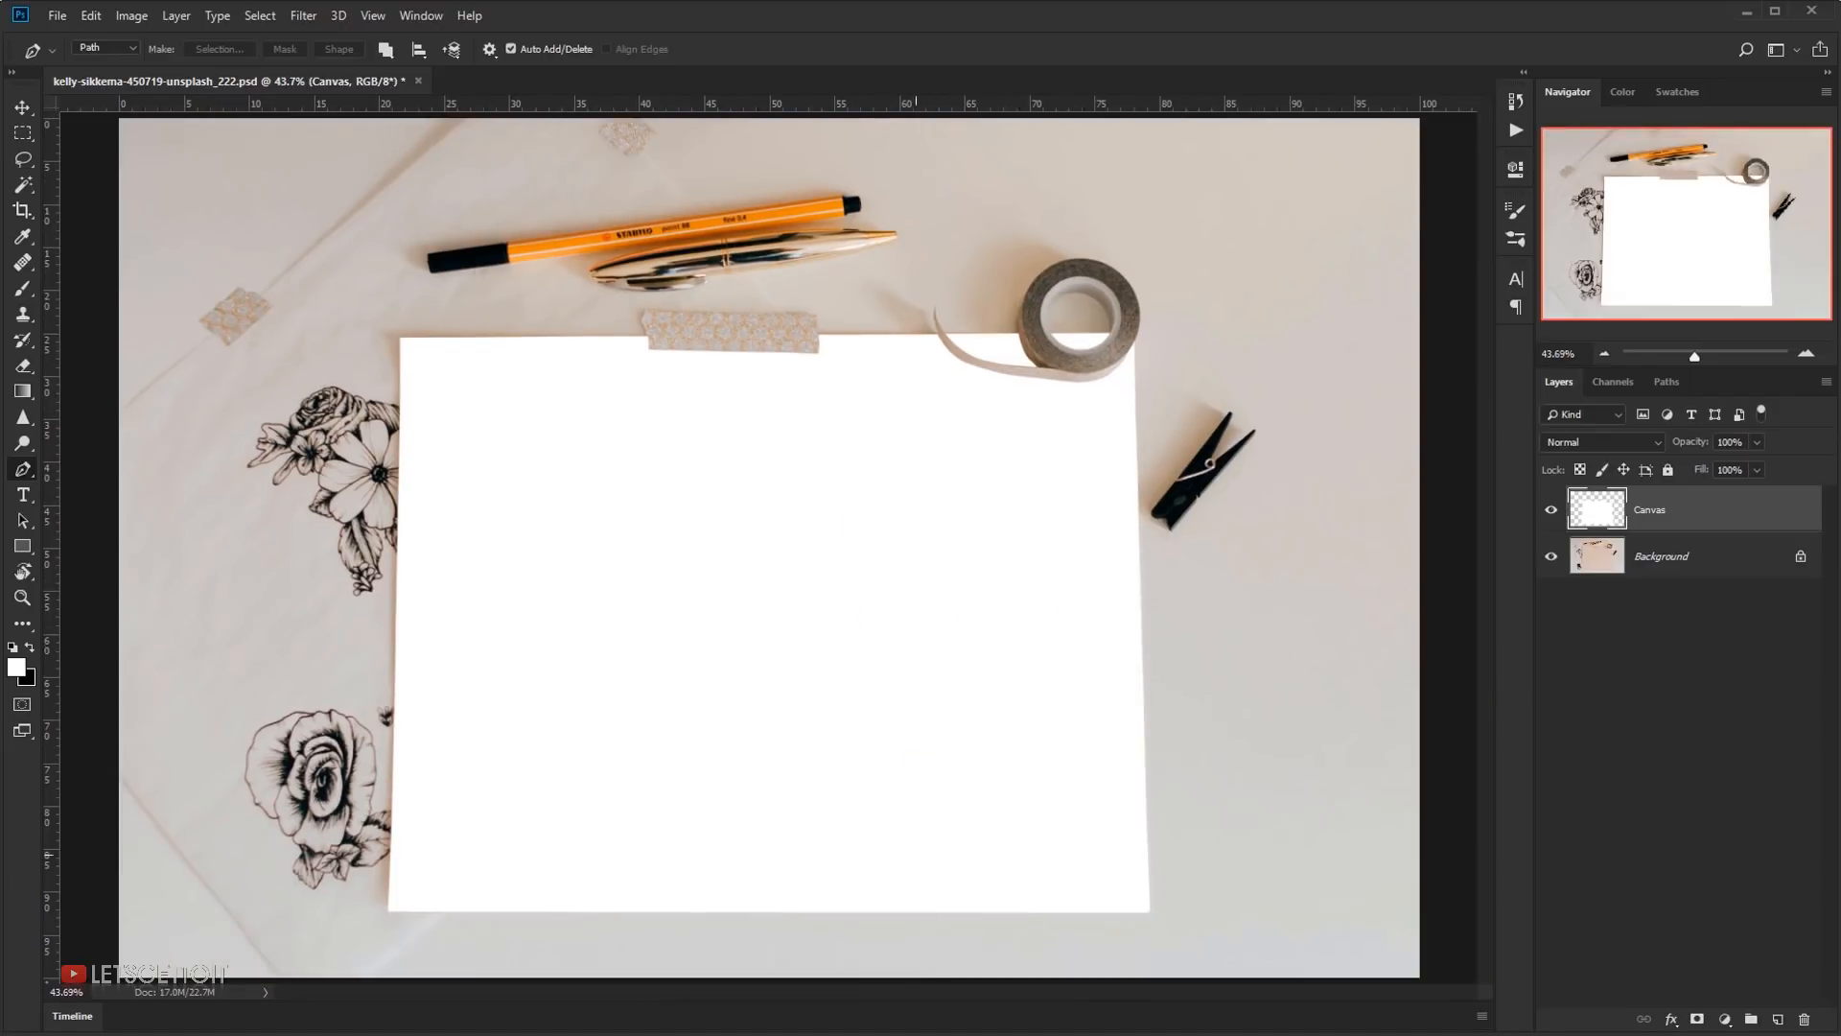
{"action": "scroll", "coordinate": [848, 717], "scroll_direction": "up", "scroll_amount": 1}
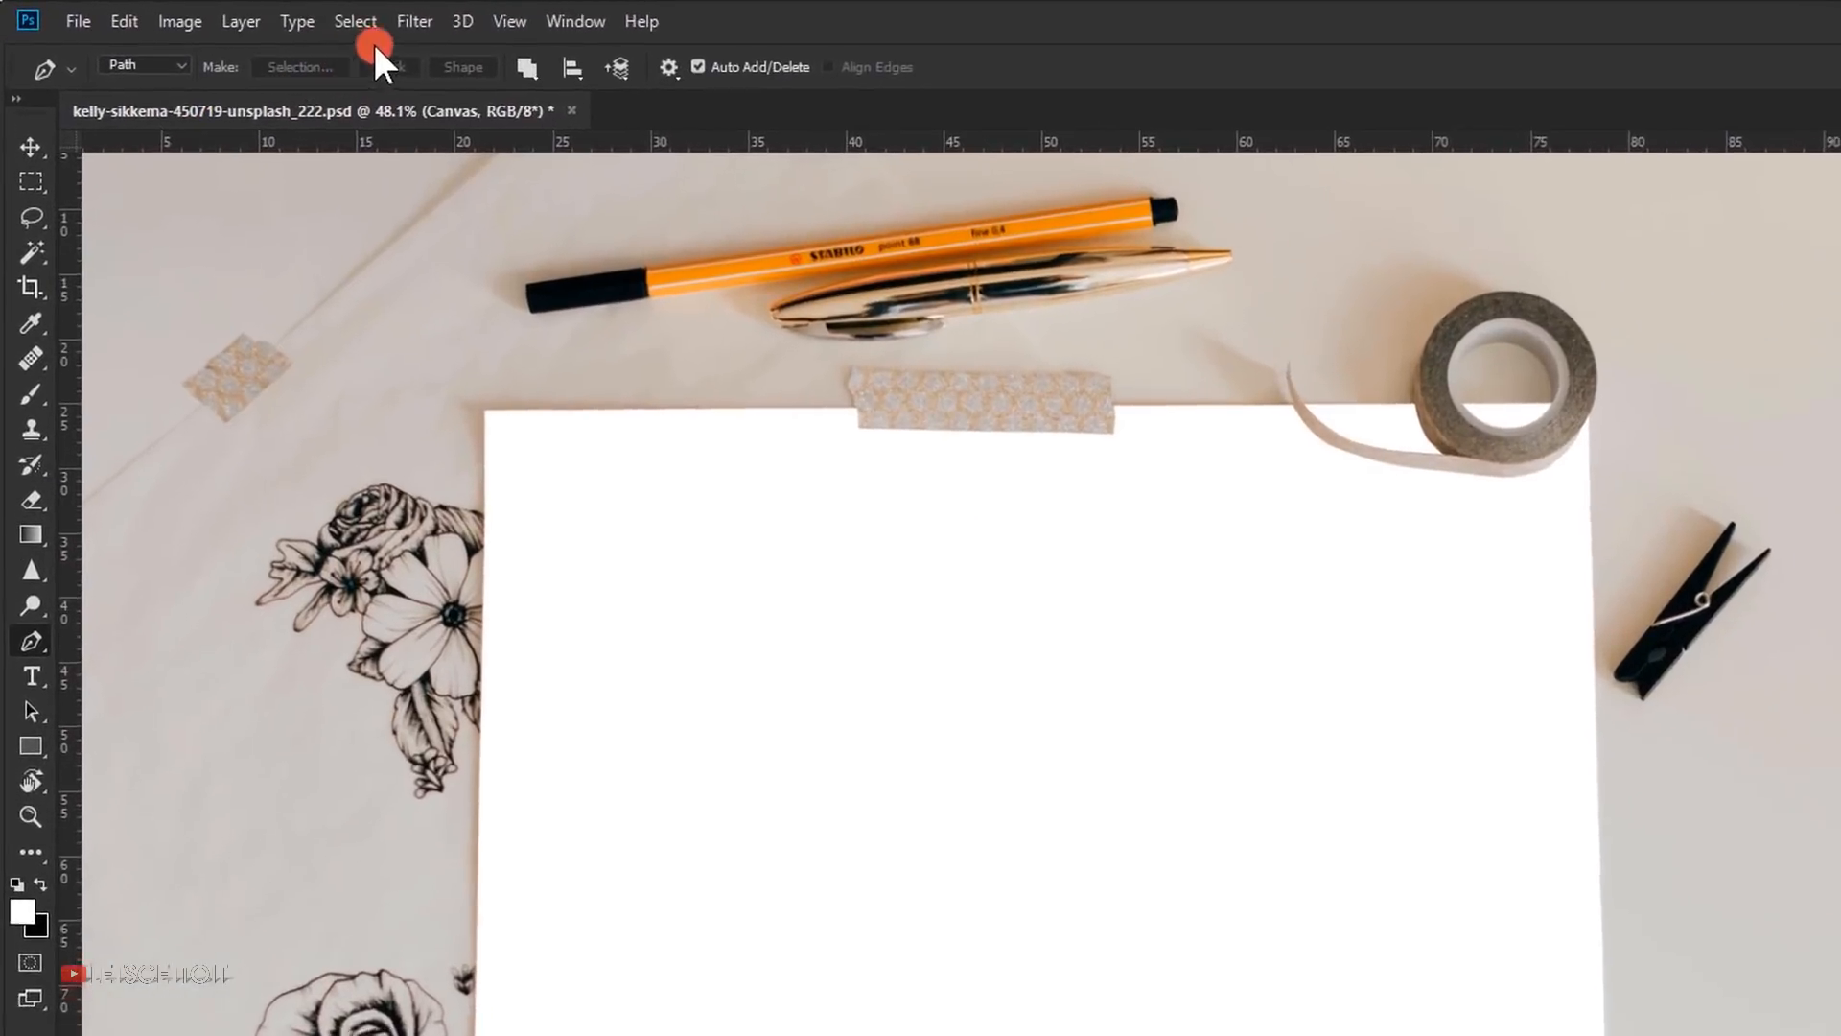
- Open the Filter Gallery for the Canvas layer and choose the Texturizer filter from the Texture category
{"action": "left_click", "coordinate": [303, 15]}
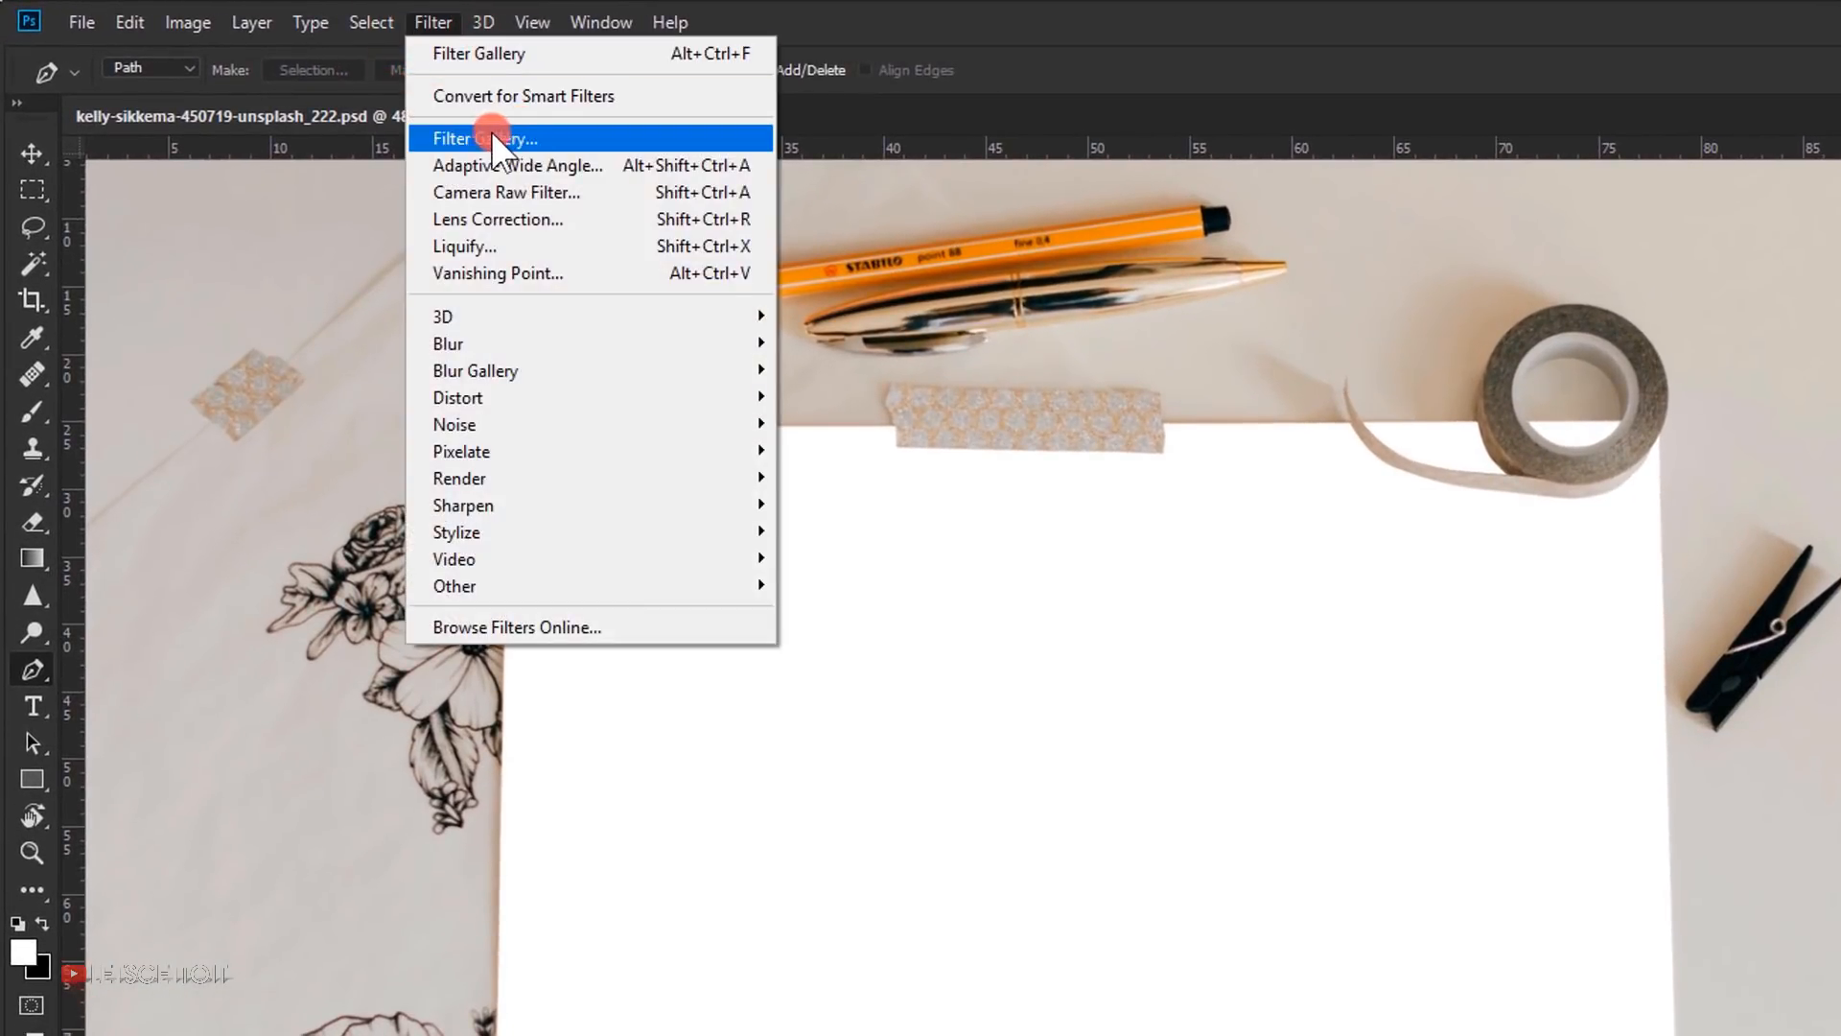
{"action": "left_click", "coordinate": [515, 138]}
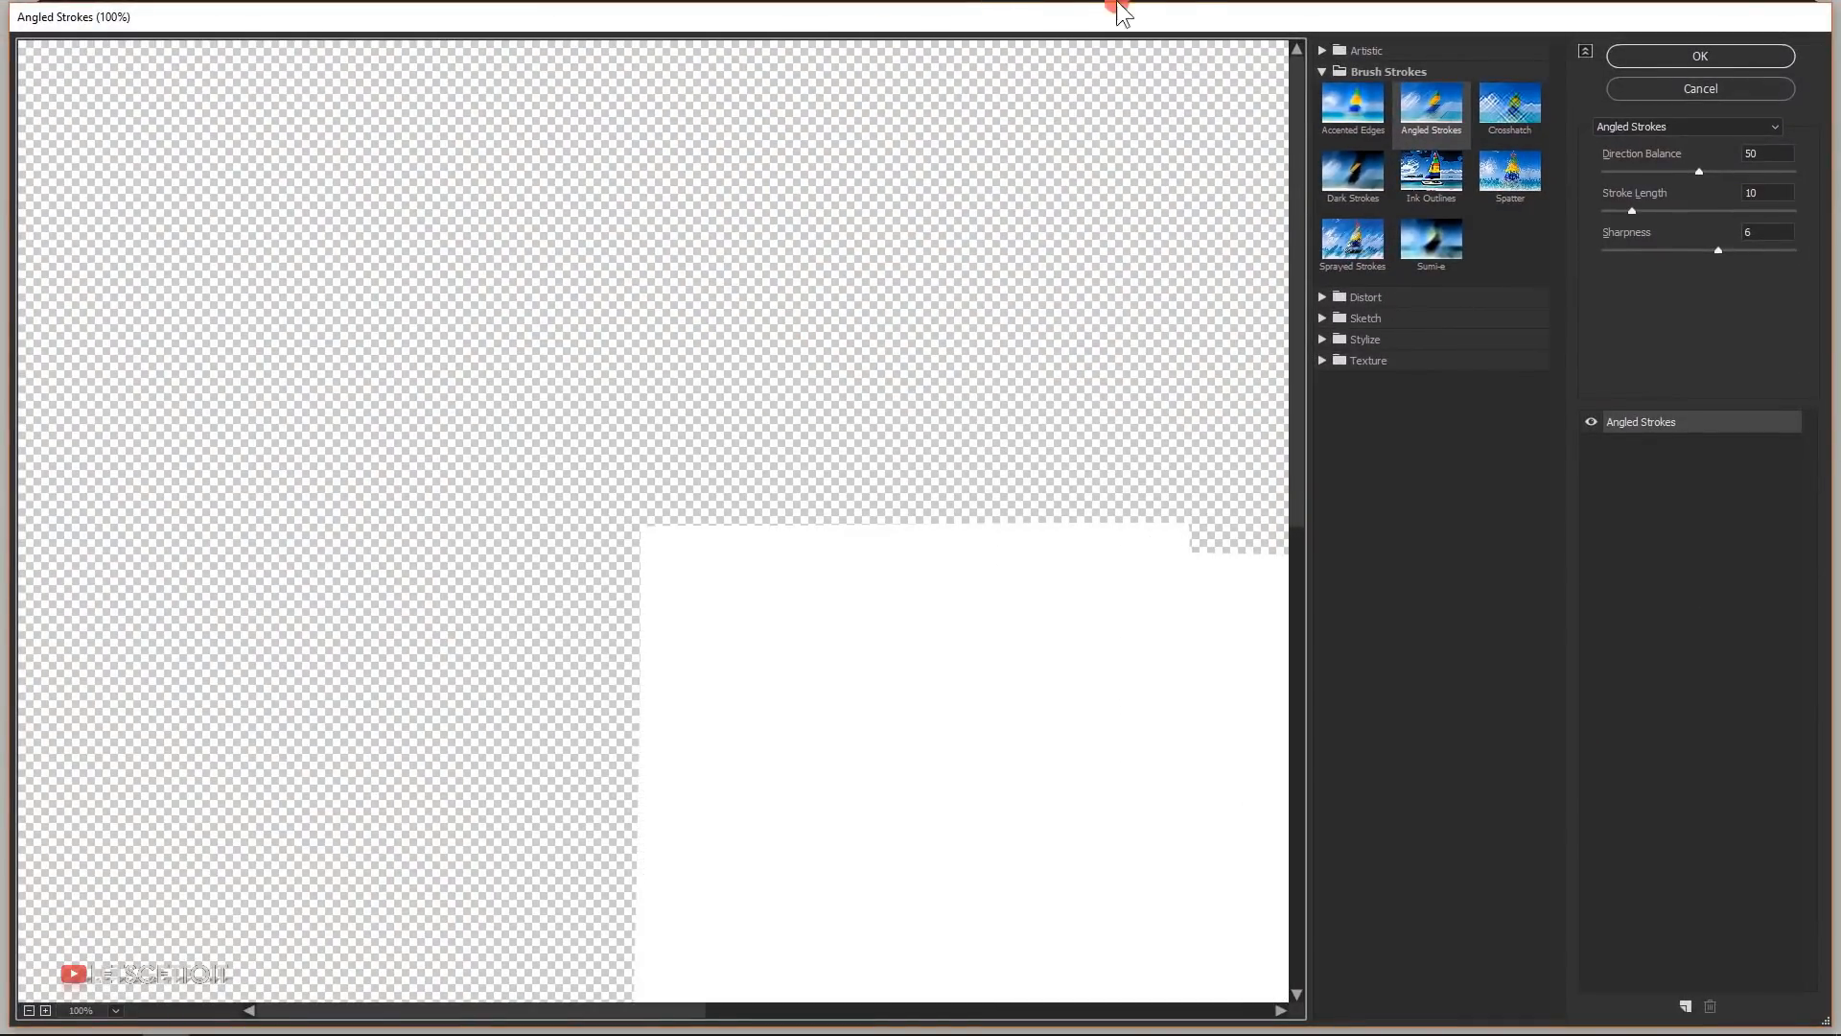
{"action": "left_click_drag", "start_coordinate": [1122, 614], "coordinate": [820, 448]}
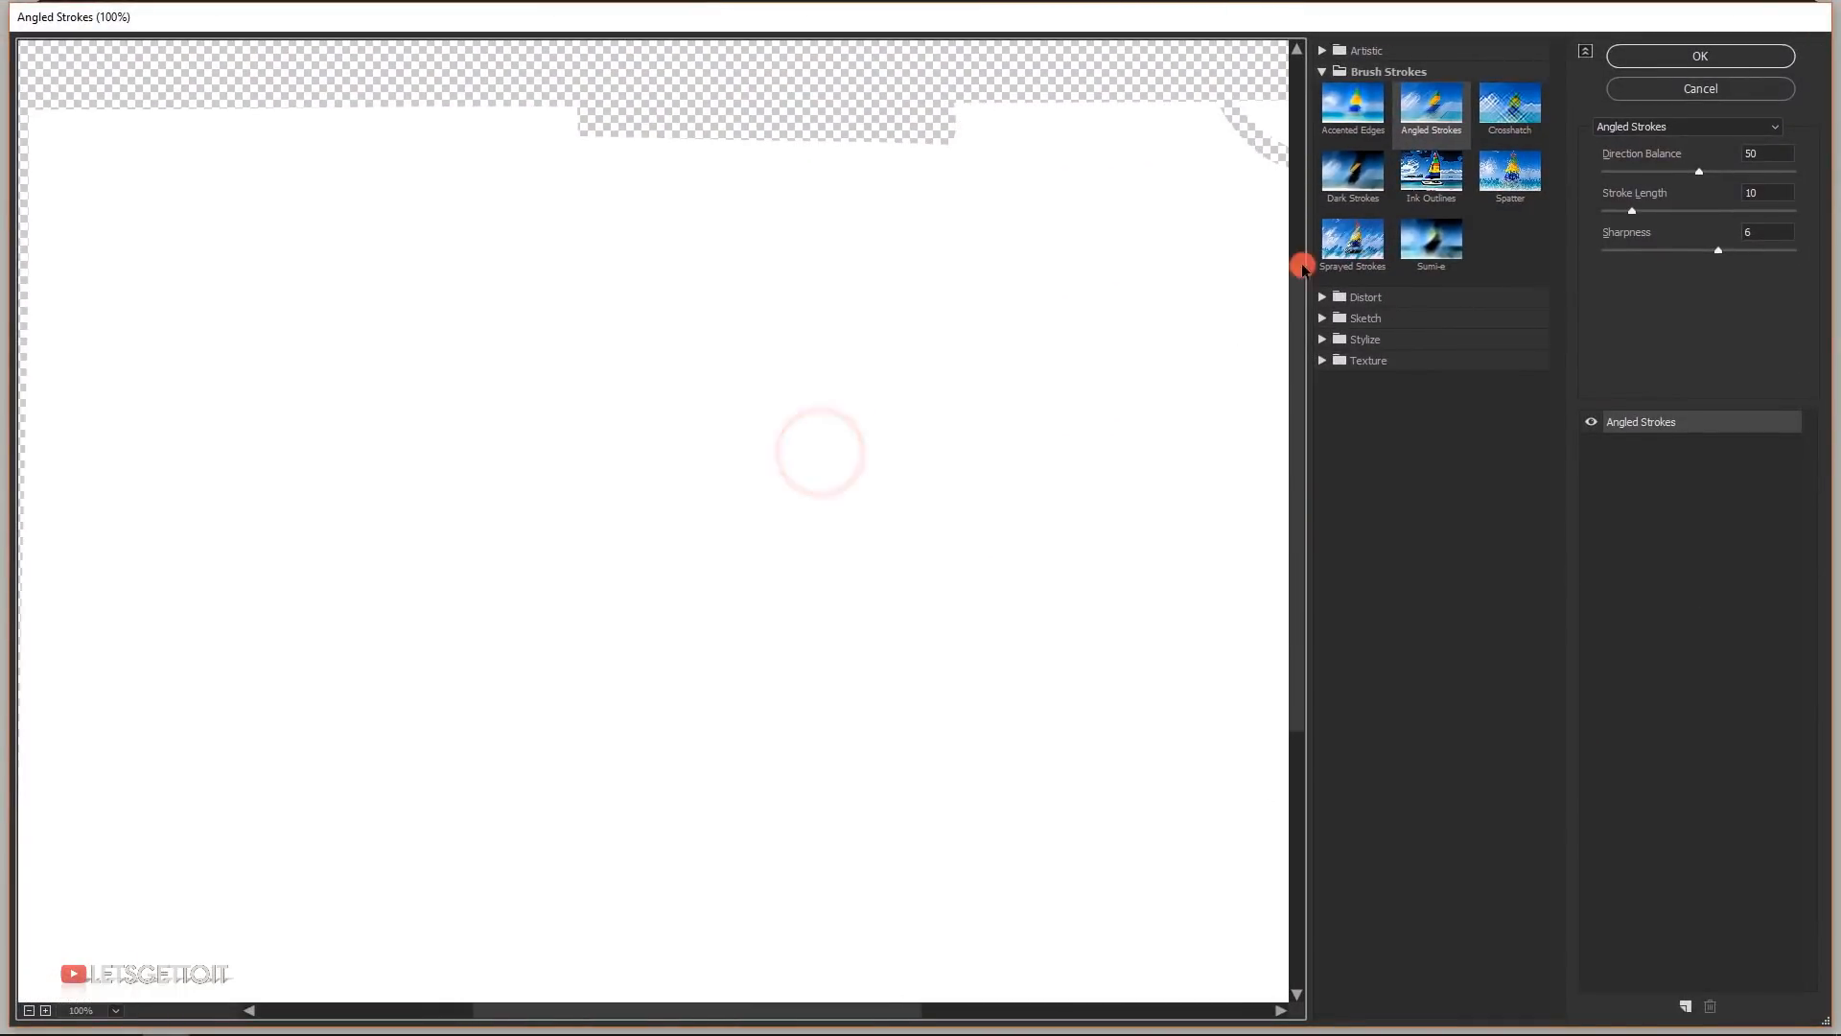
{"action": "left_click", "coordinate": [1322, 73]}
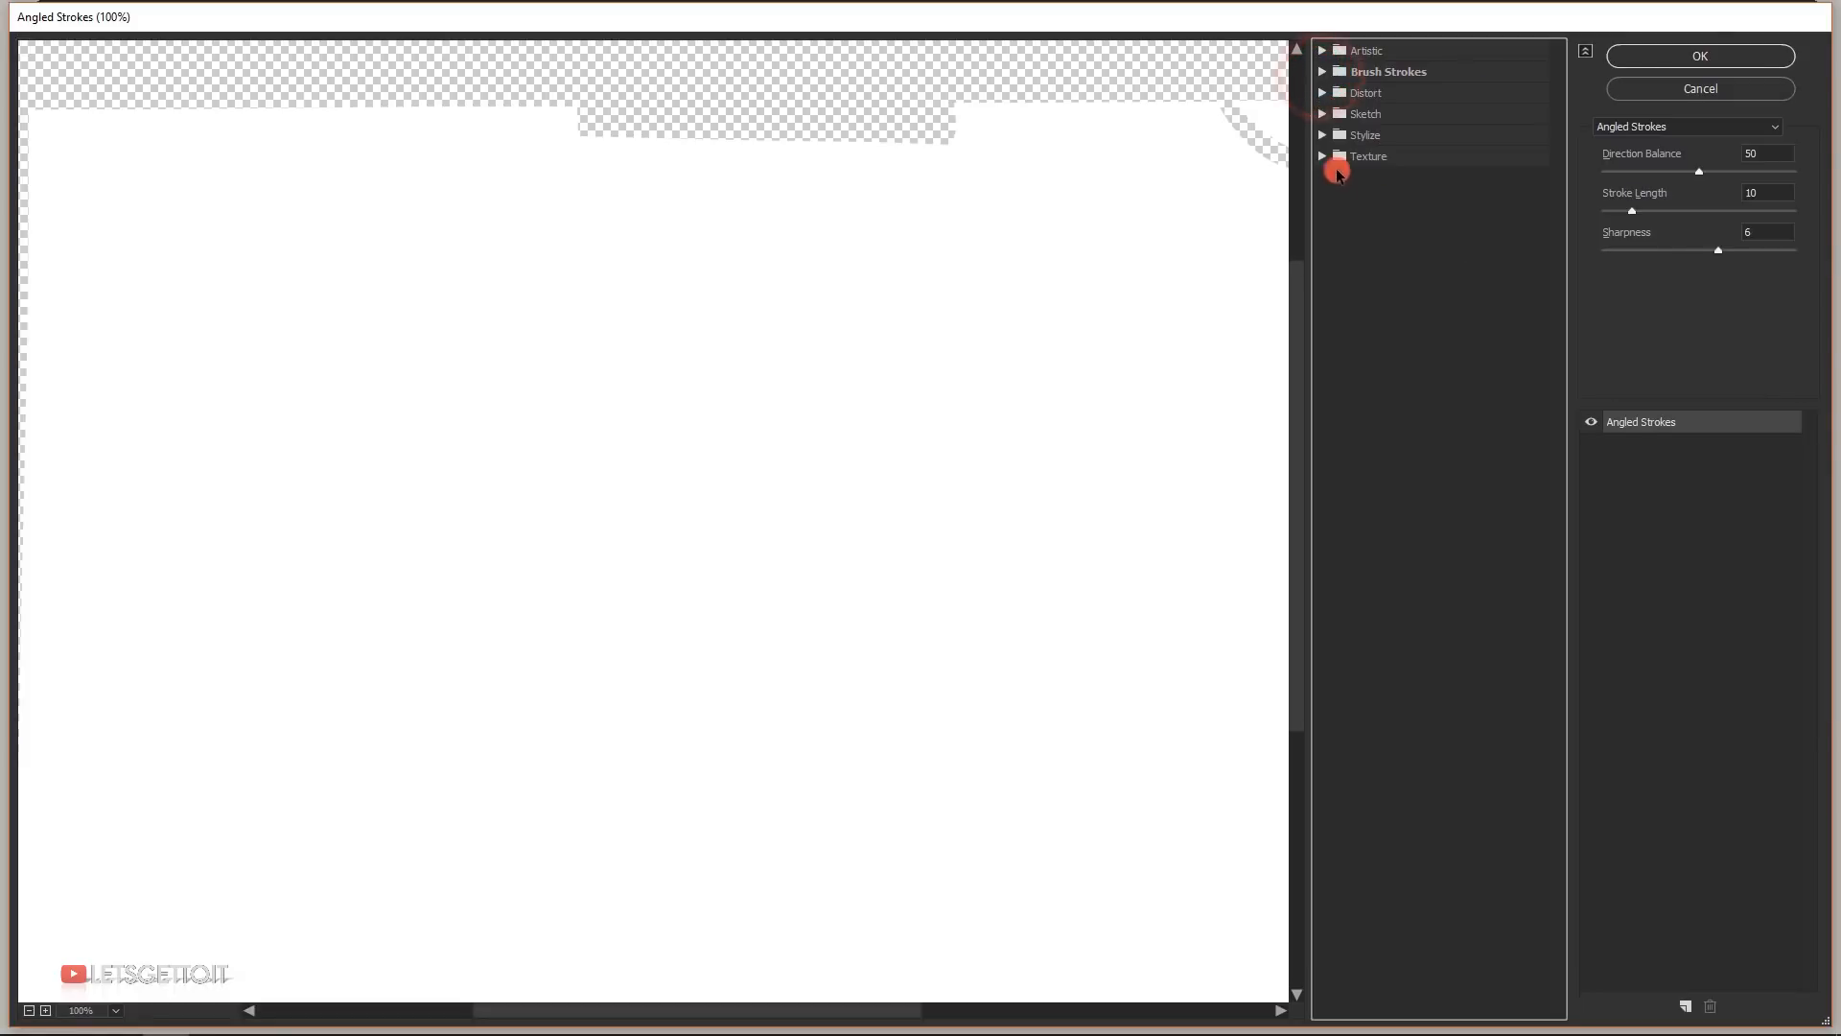
{"action": "left_click", "coordinate": [1328, 161]}
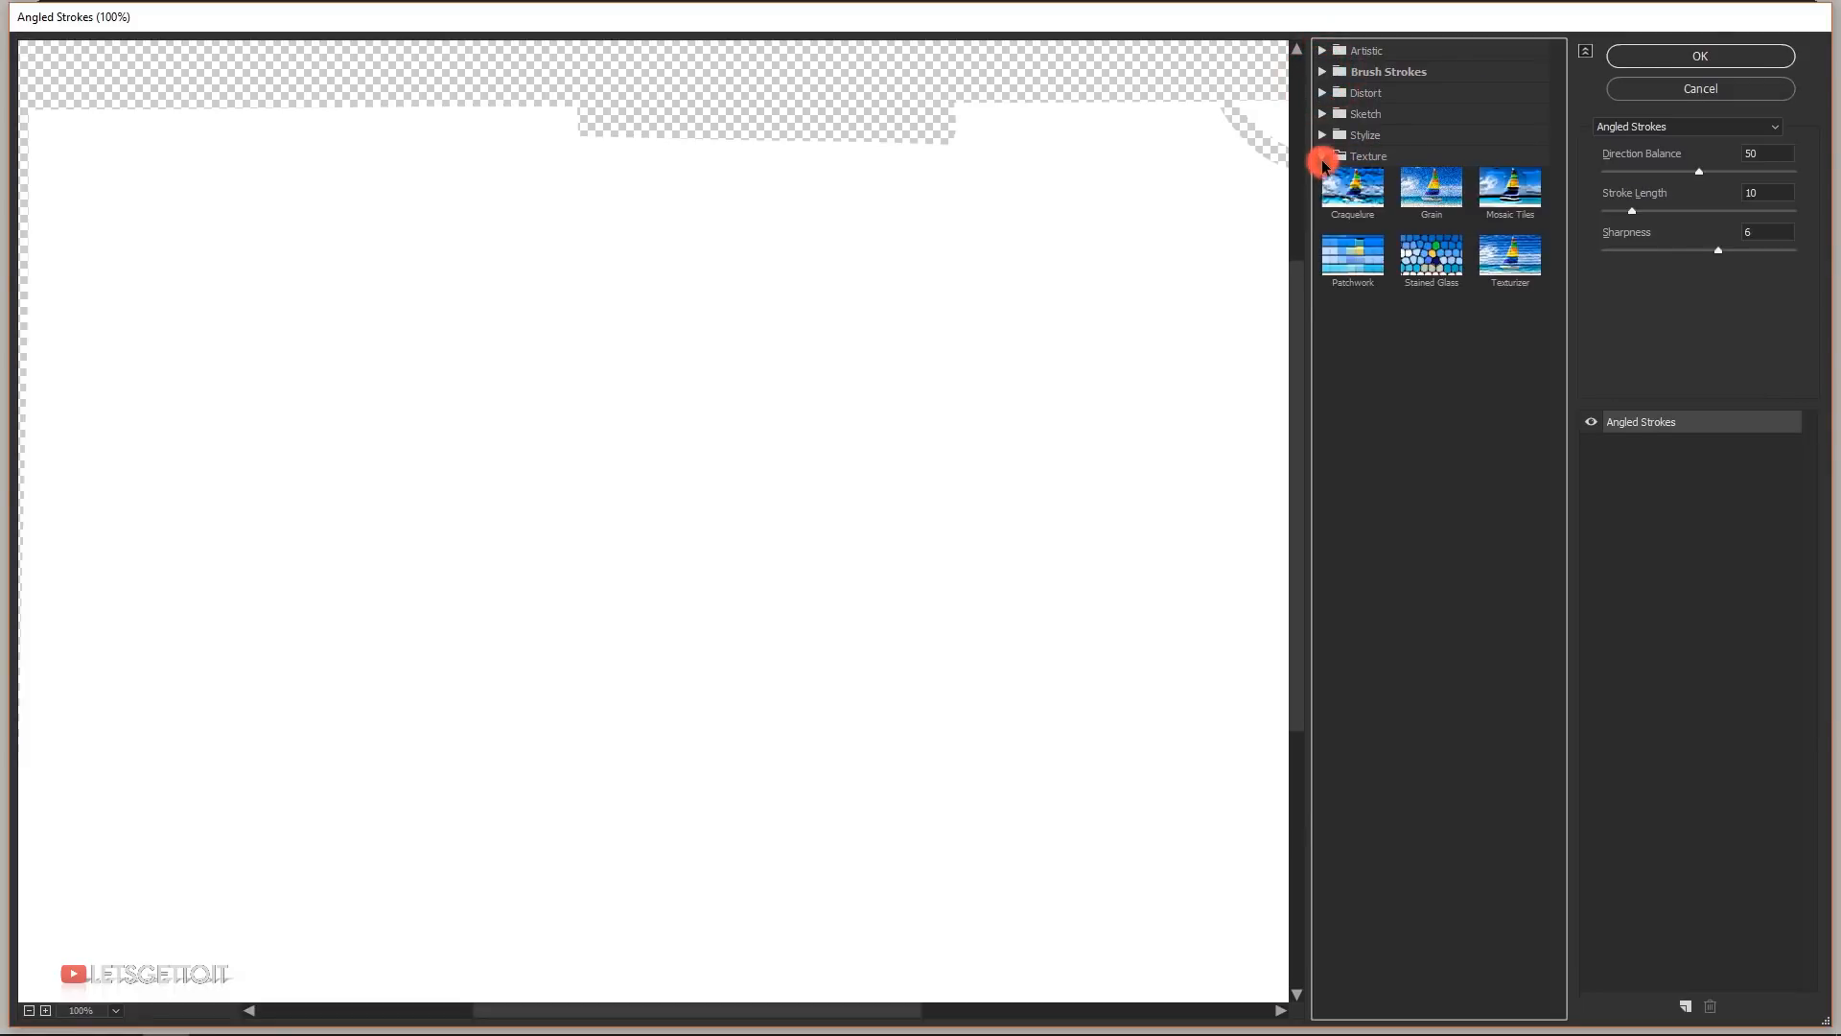
{"action": "left_click", "coordinate": [1526, 290]}
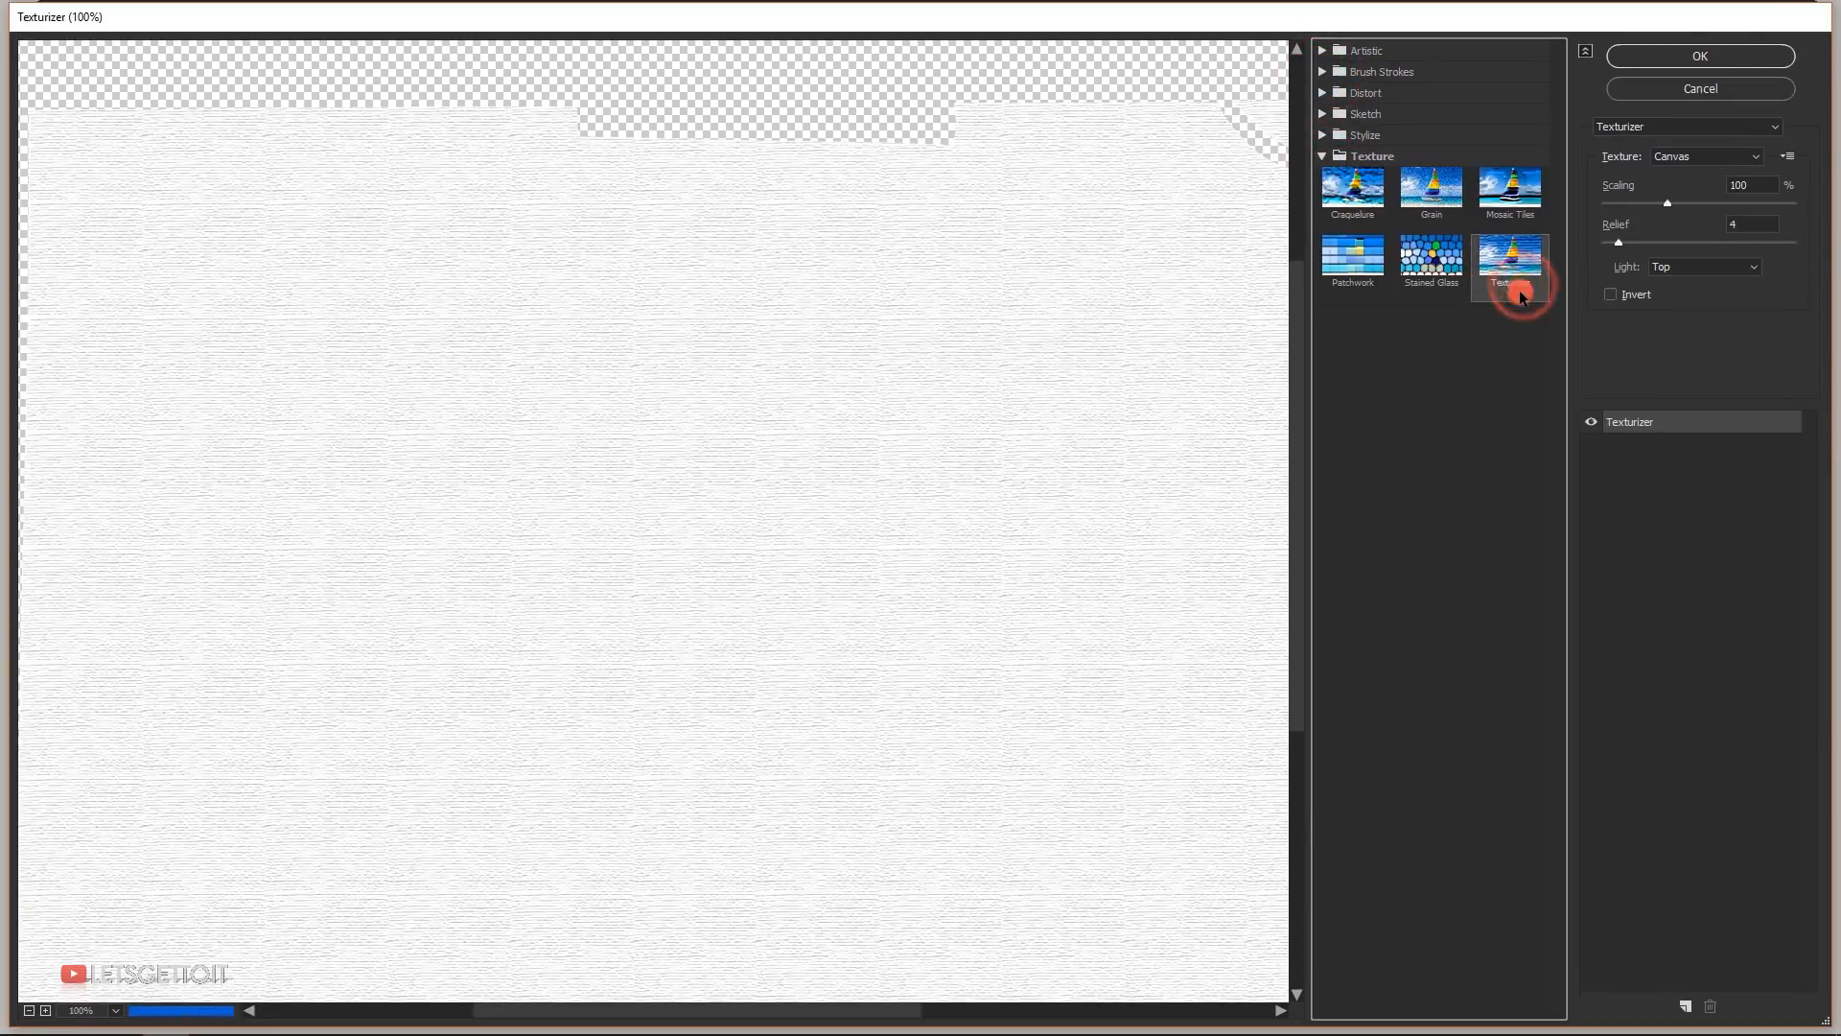
{"action": "left_click_drag", "start_coordinate": [1040, 370], "coordinate": [854, 436]}
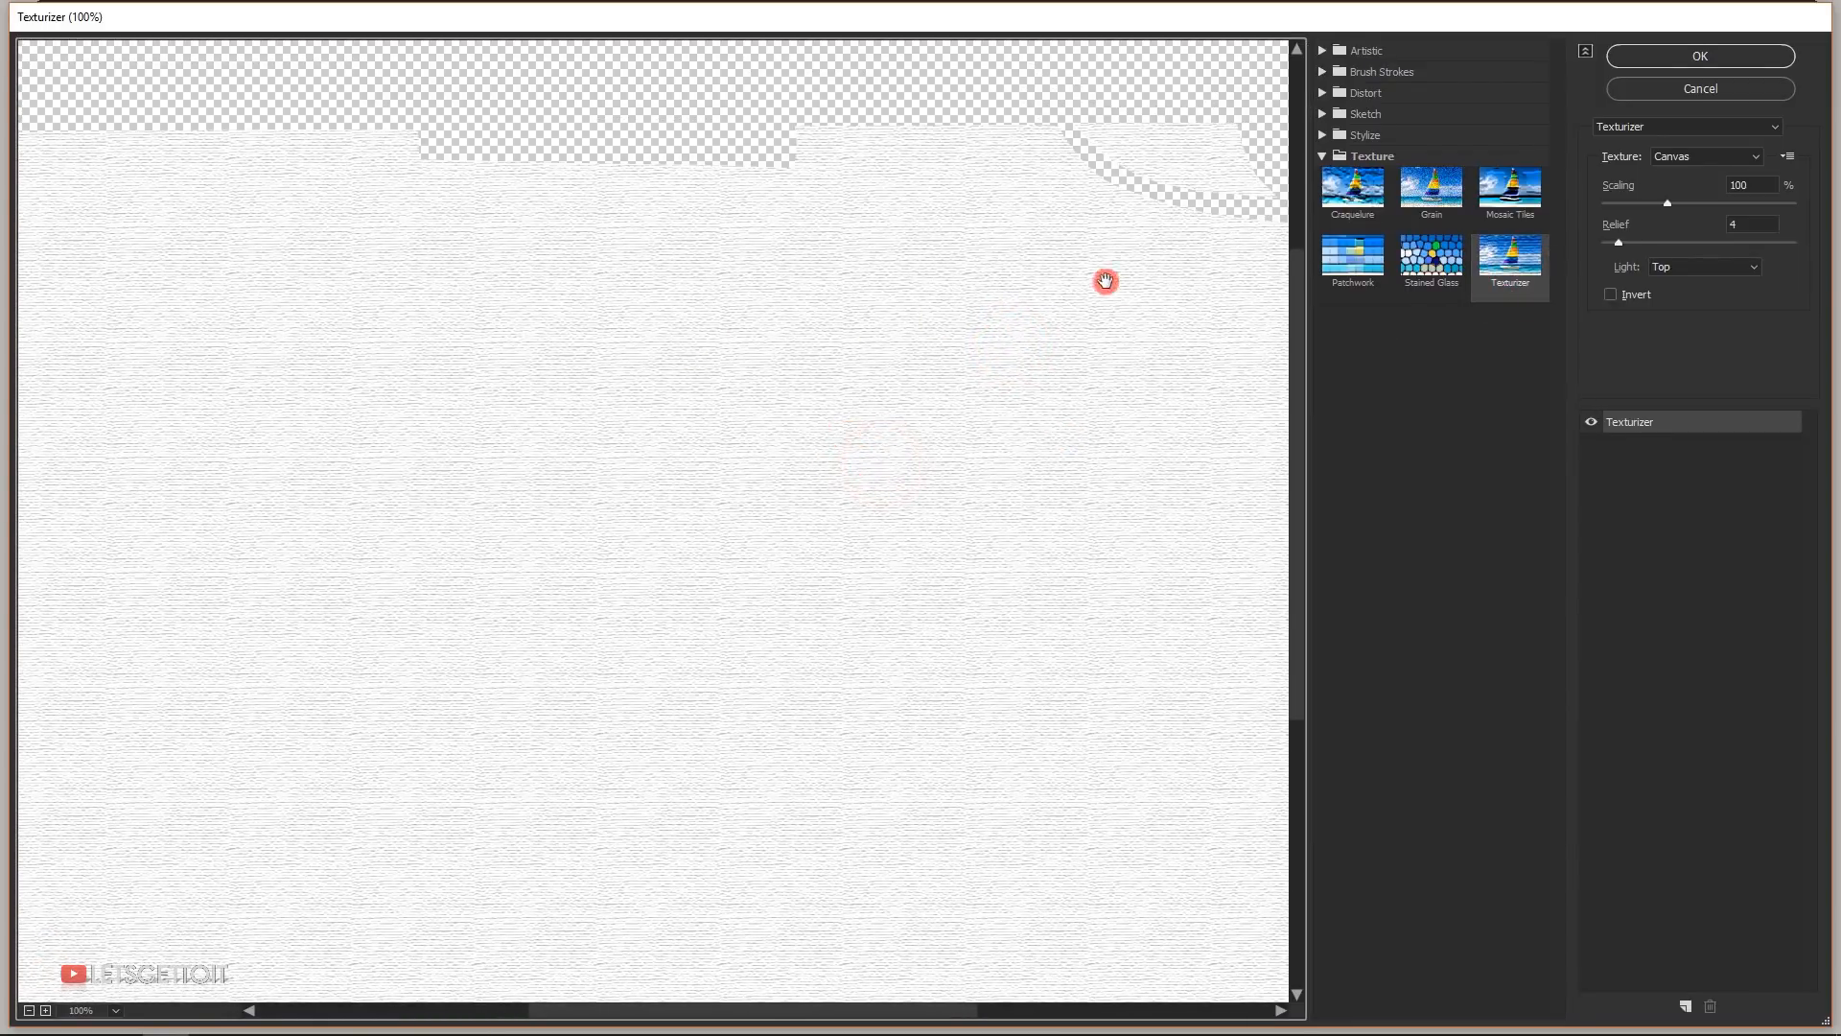
- Choose Canvas as the Texturizer's texture type and check the pattern in the preview
{"action": "left_click", "coordinate": [1550, 301]}
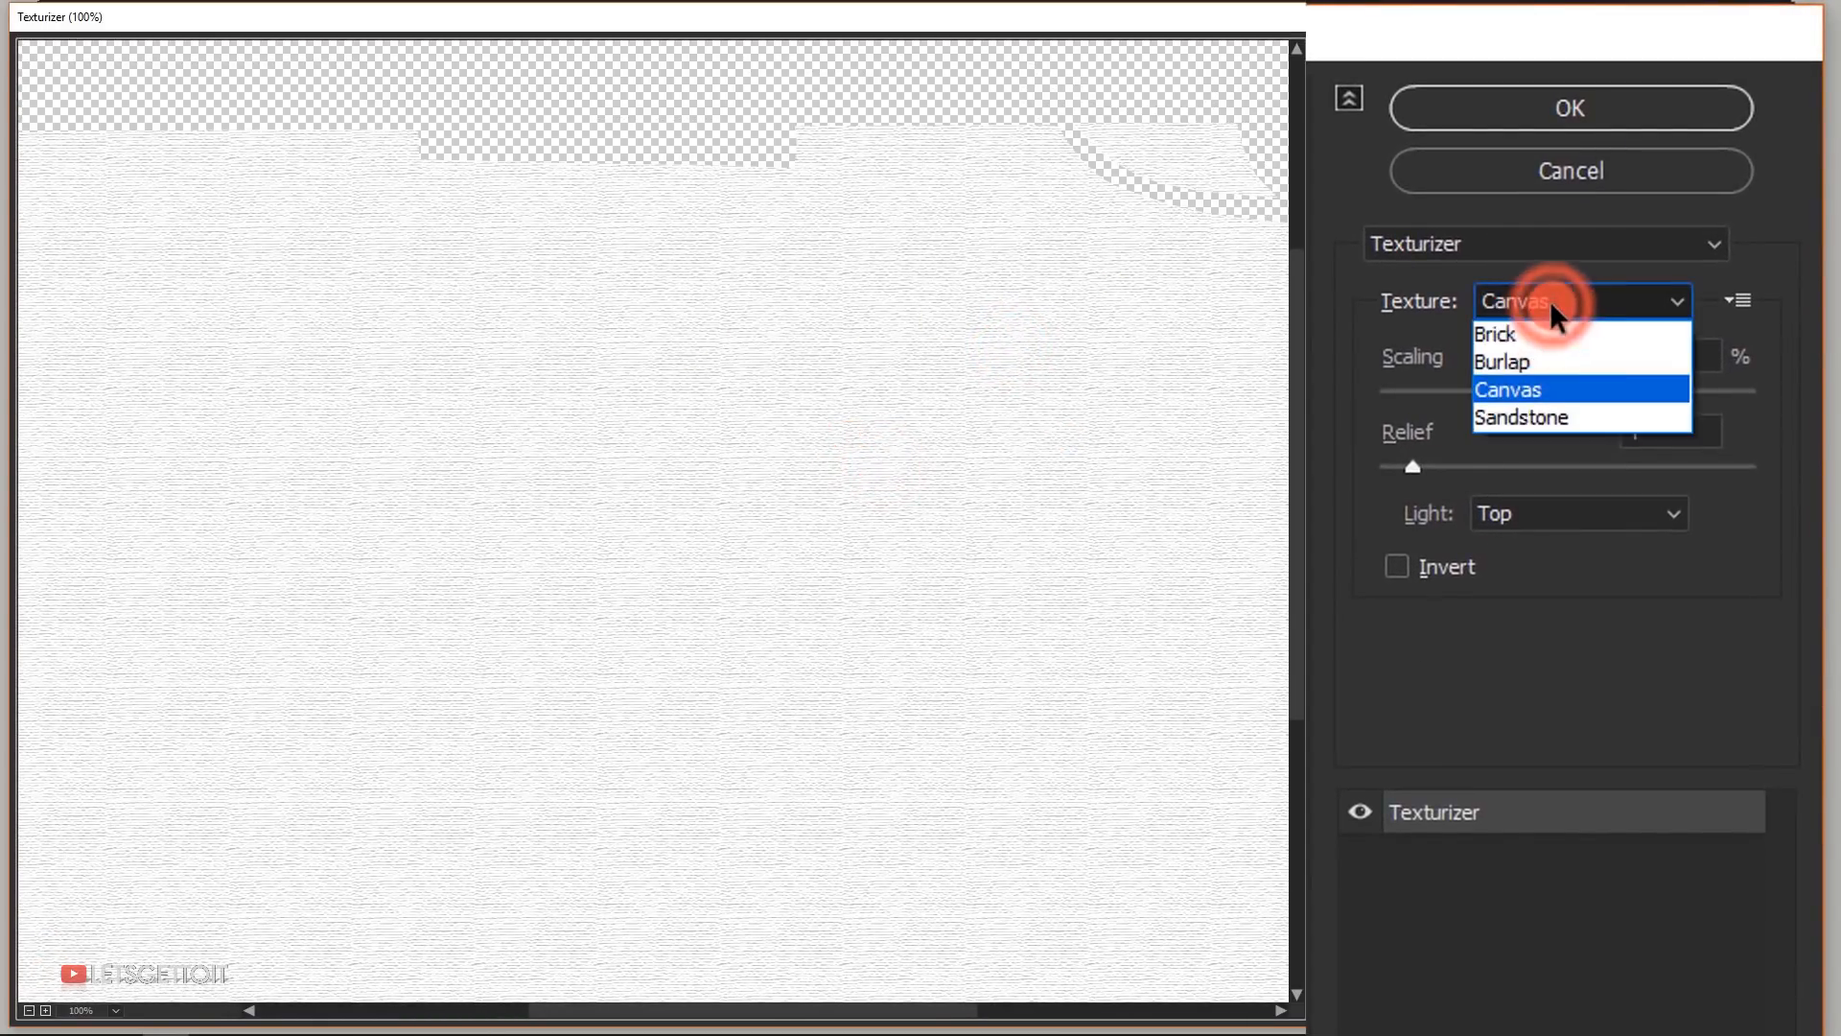
{"action": "left_click", "coordinate": [1486, 391]}
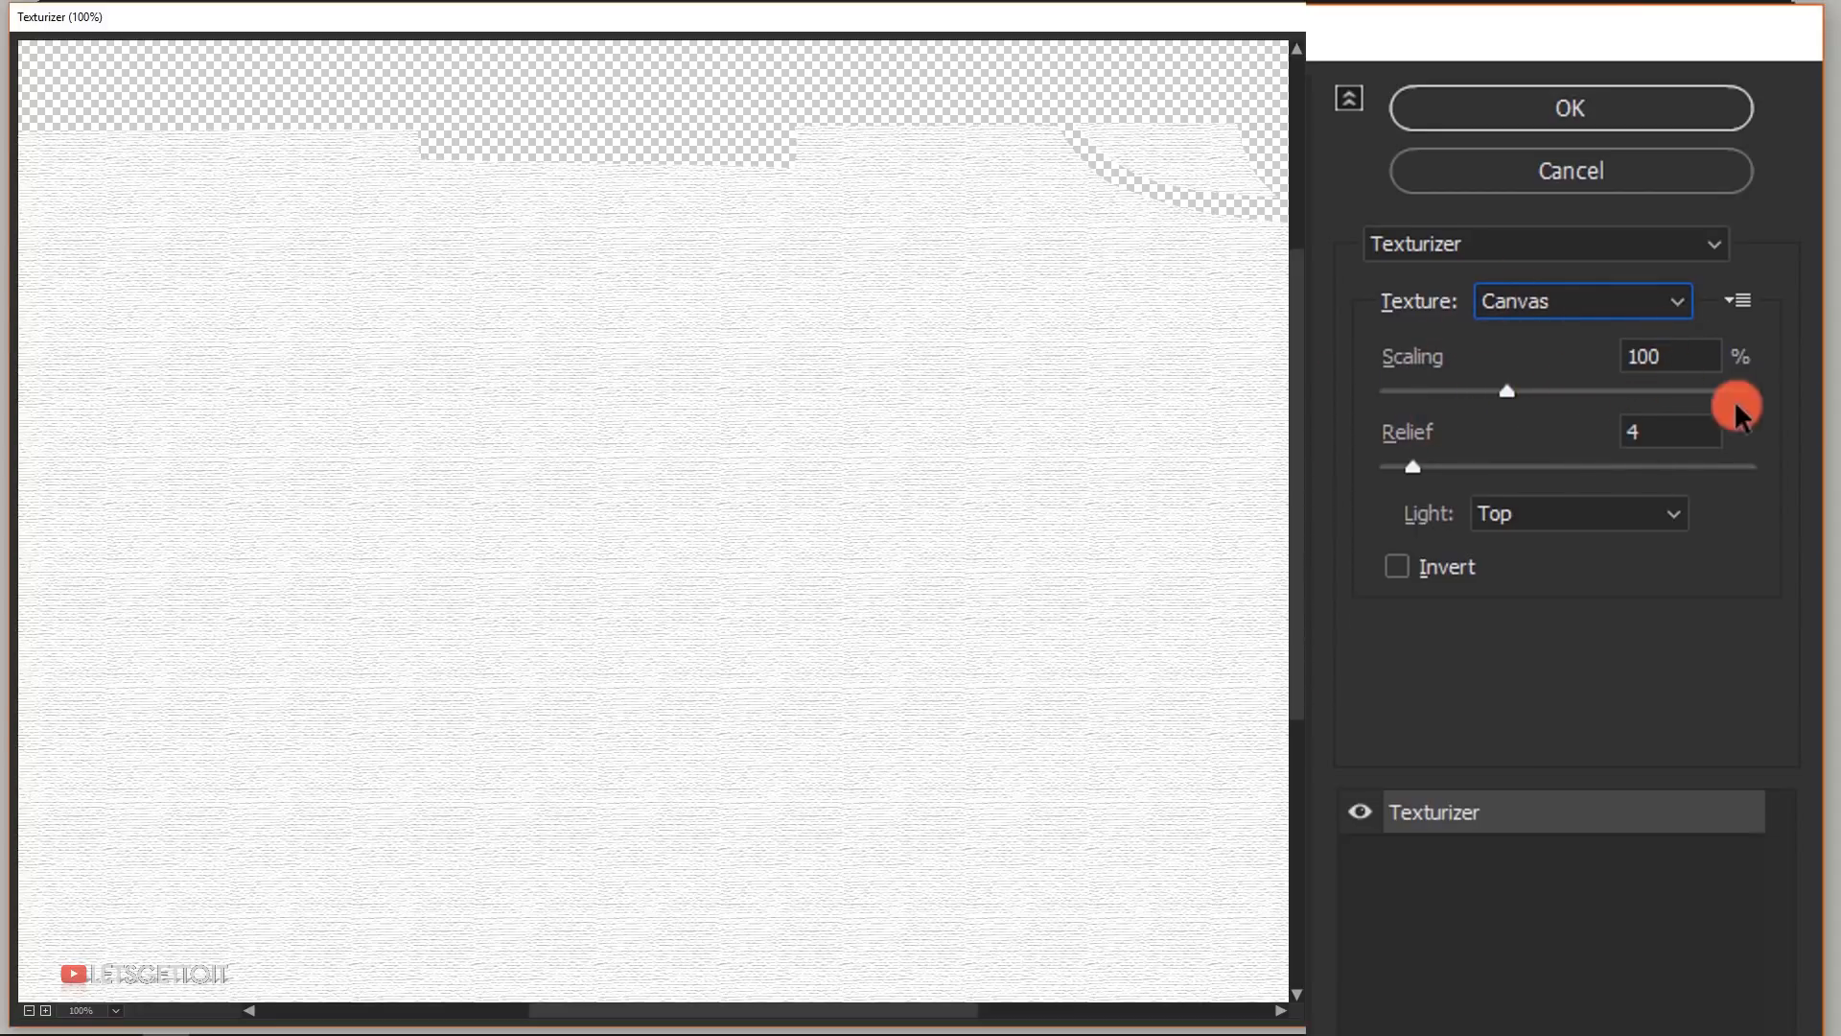
{"action": "left_click_drag", "start_coordinate": [956, 393], "coordinate": [838, 321]}
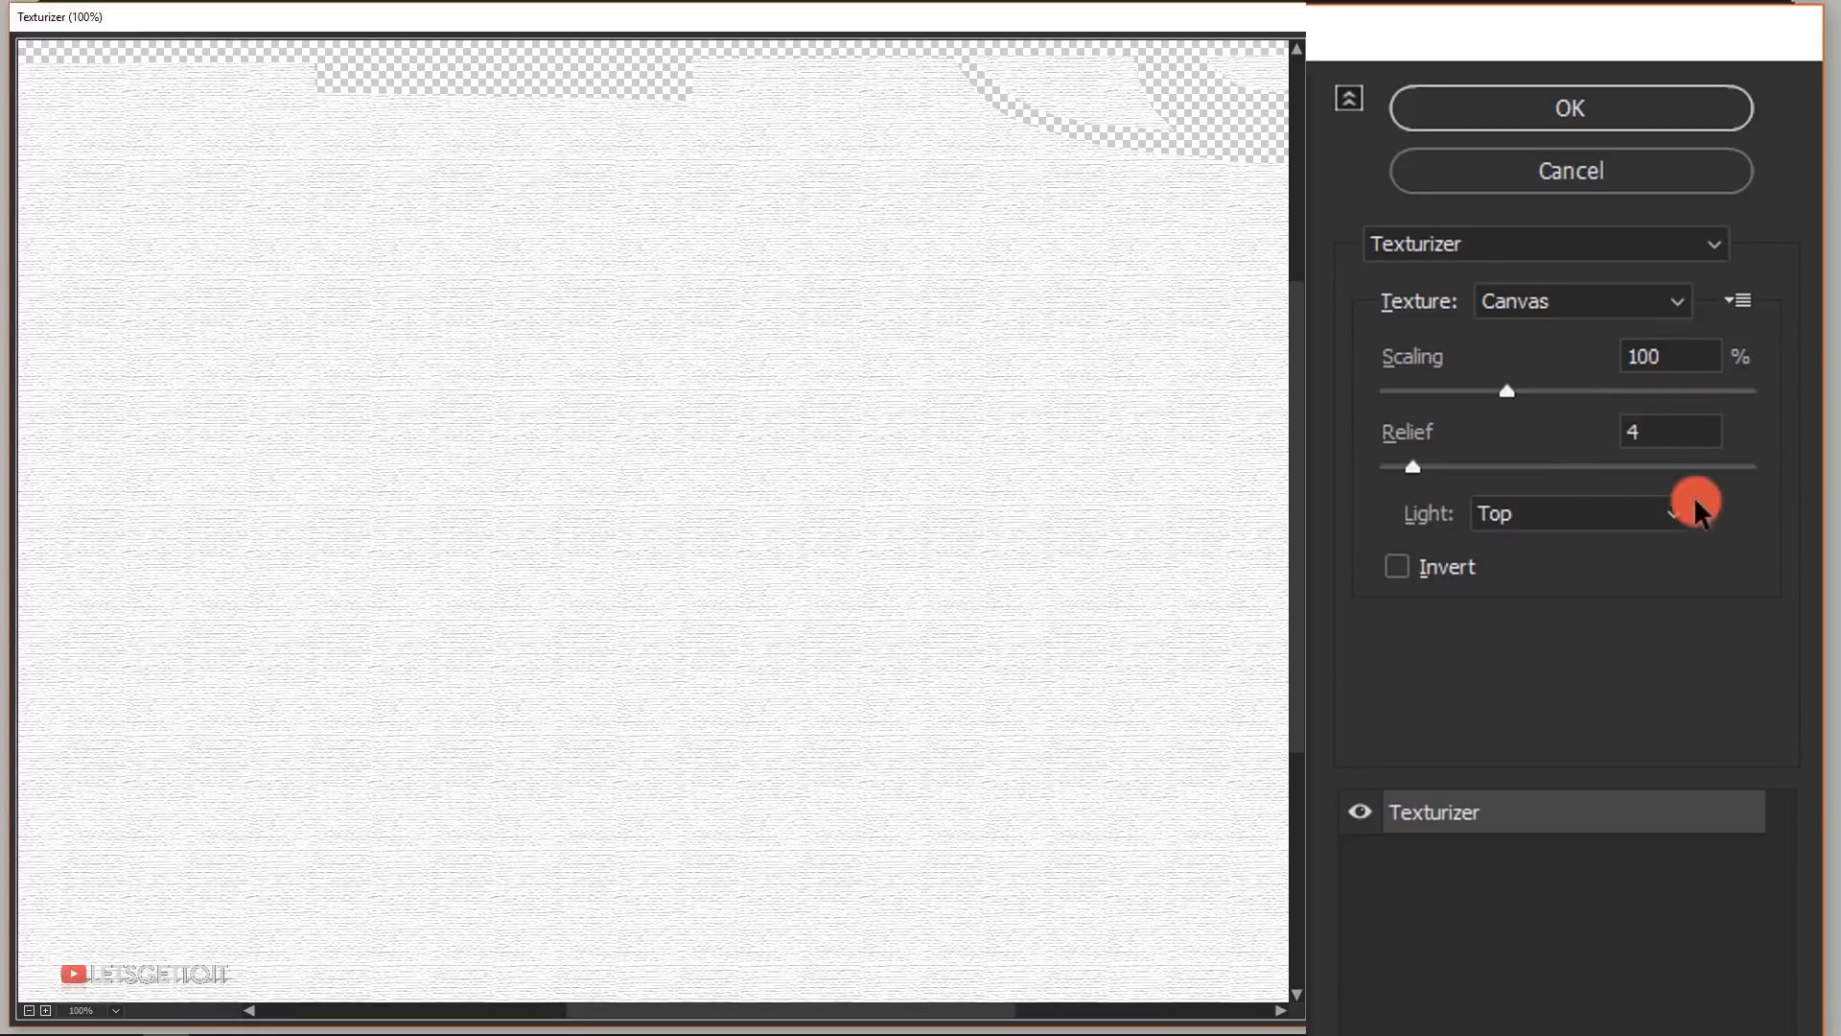
- Set the texture's light direction to Top Right and apply the Texturizer filter to the white paper shape
{"action": "left_click", "coordinate": [1578, 504]}
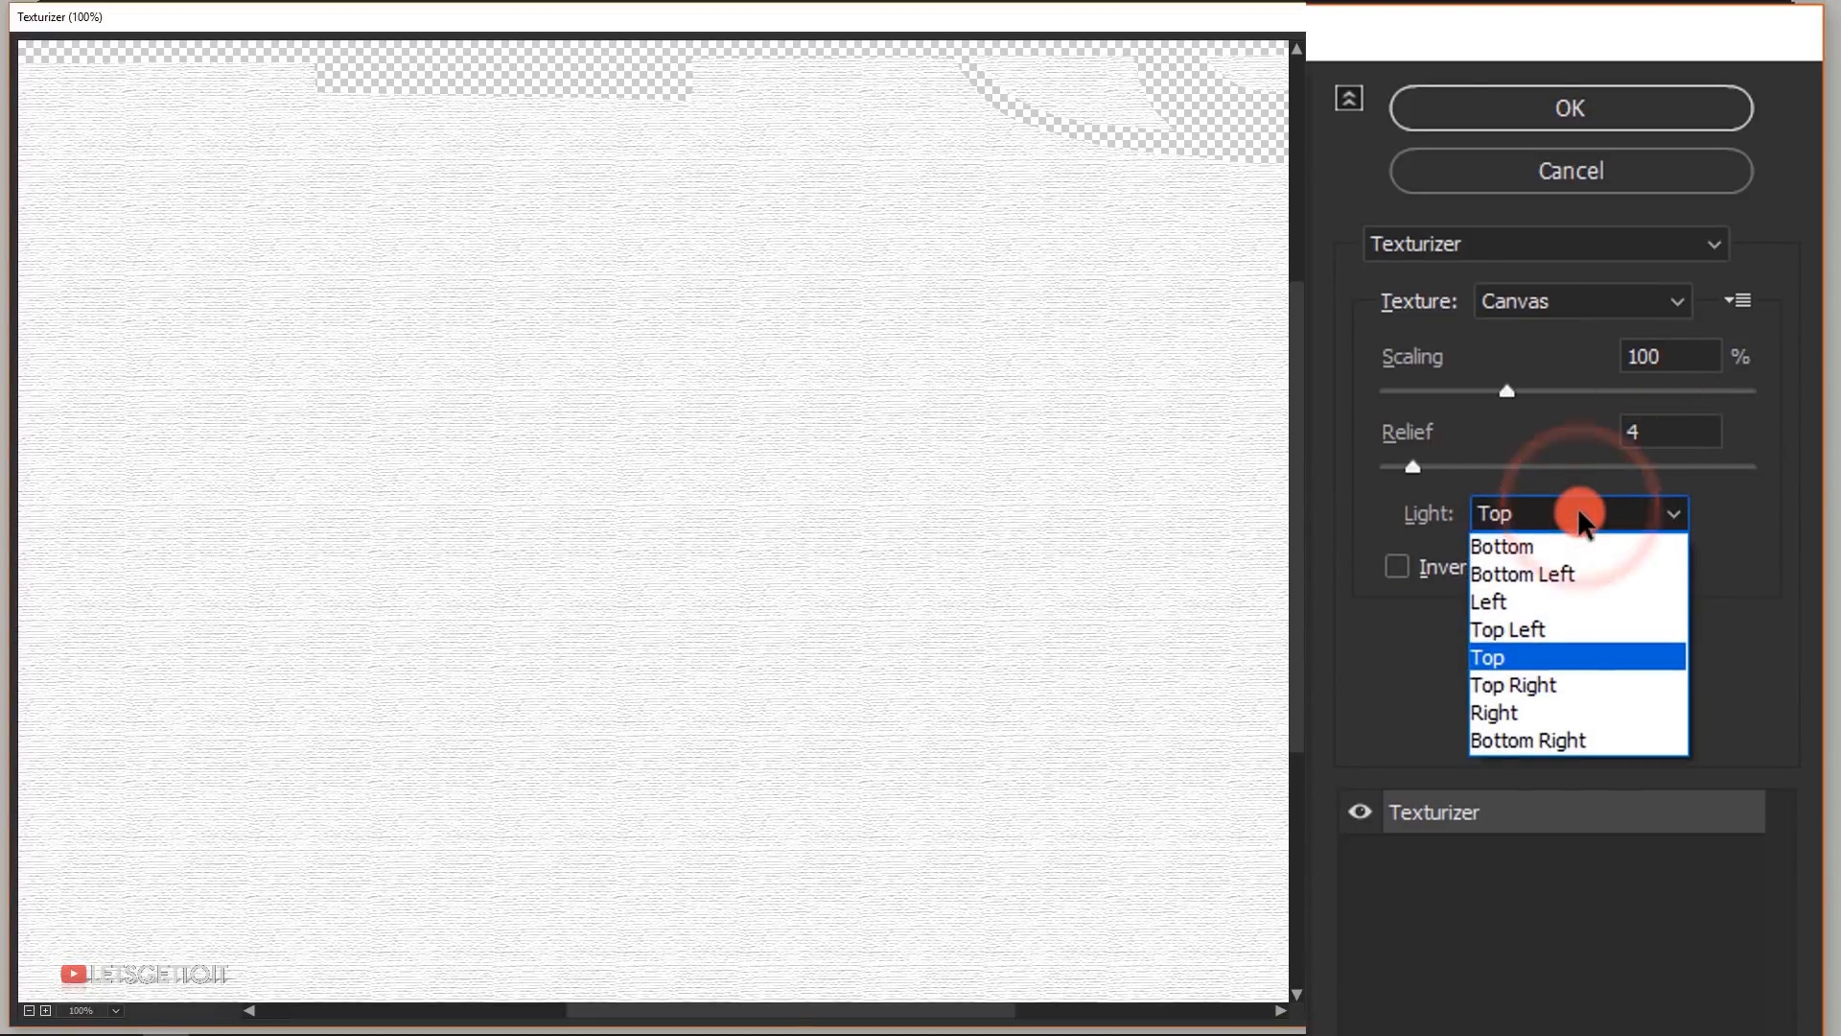
{"action": "left_click", "coordinate": [1540, 685]}
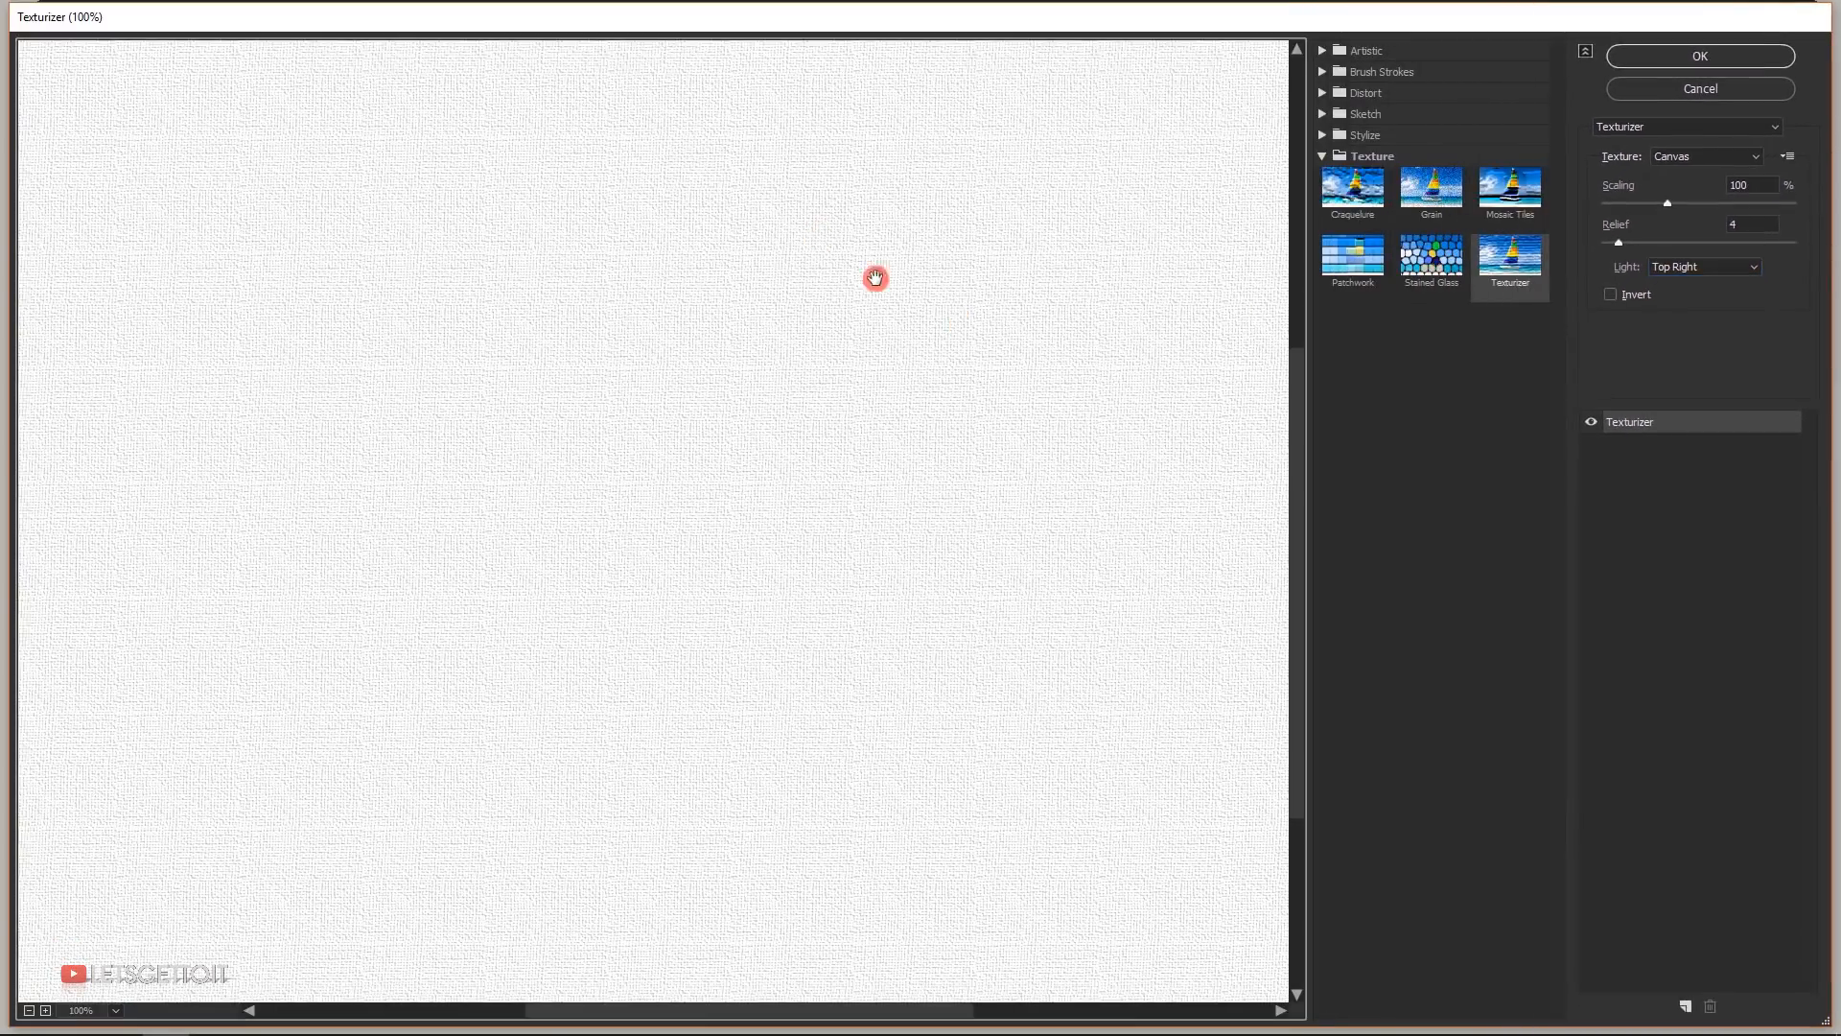
{"action": "left_click_drag", "start_coordinate": [929, 329], "coordinate": [748, 378]}
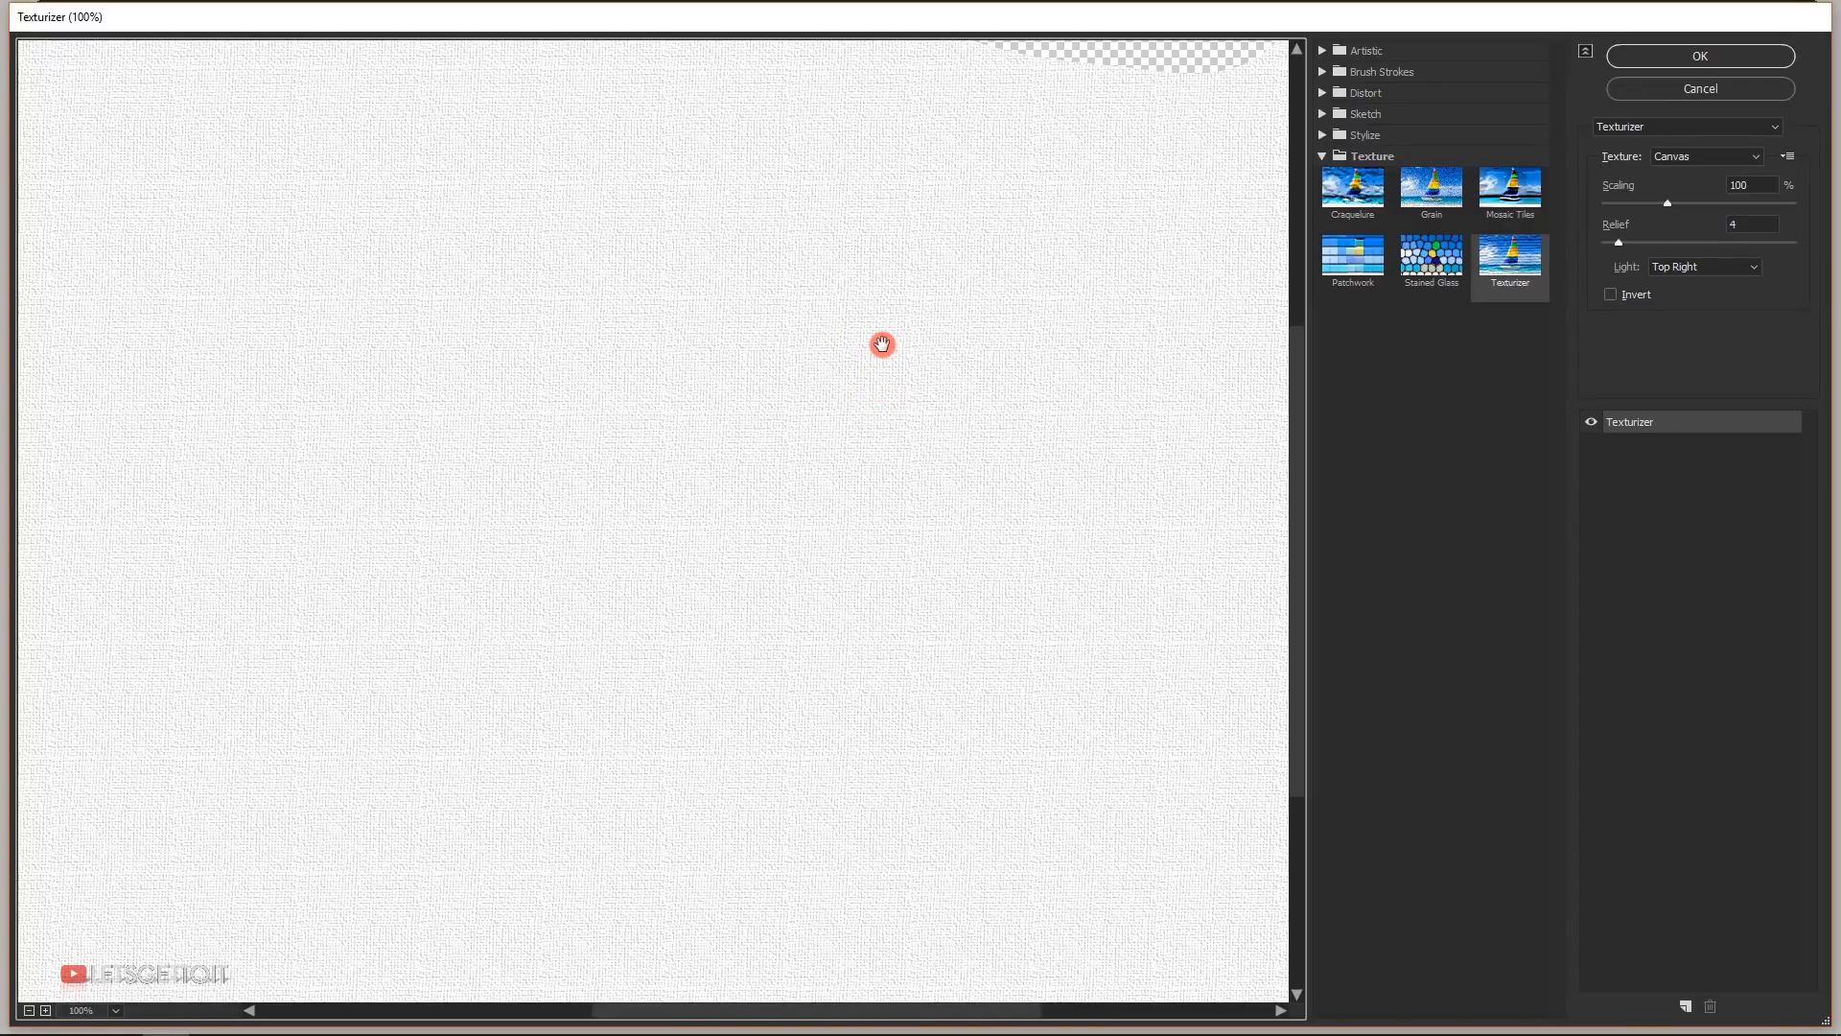
{"action": "left_click", "coordinate": [1726, 57]}
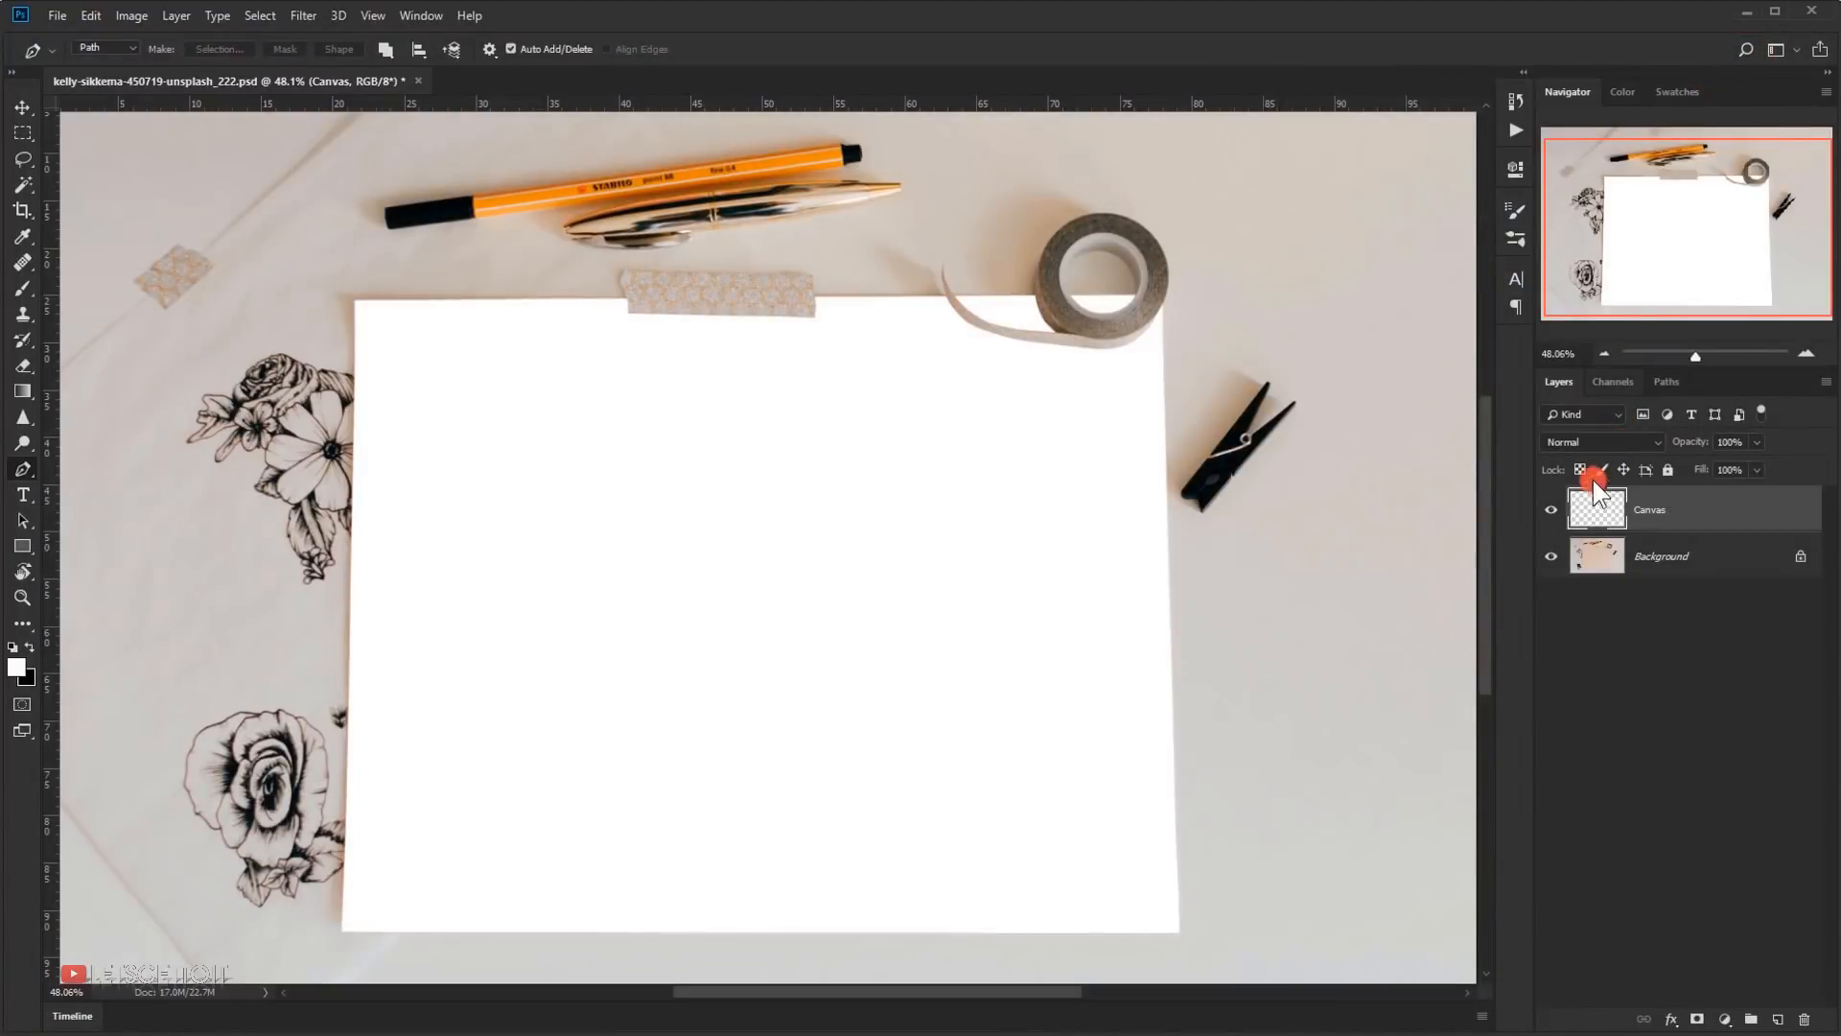
- Change the Canvas layer's blend mode to Multiply so the texture blends with the pink paper
{"action": "scroll", "coordinate": [559, 547], "scroll_direction": "up", "scroll_amount": 3}
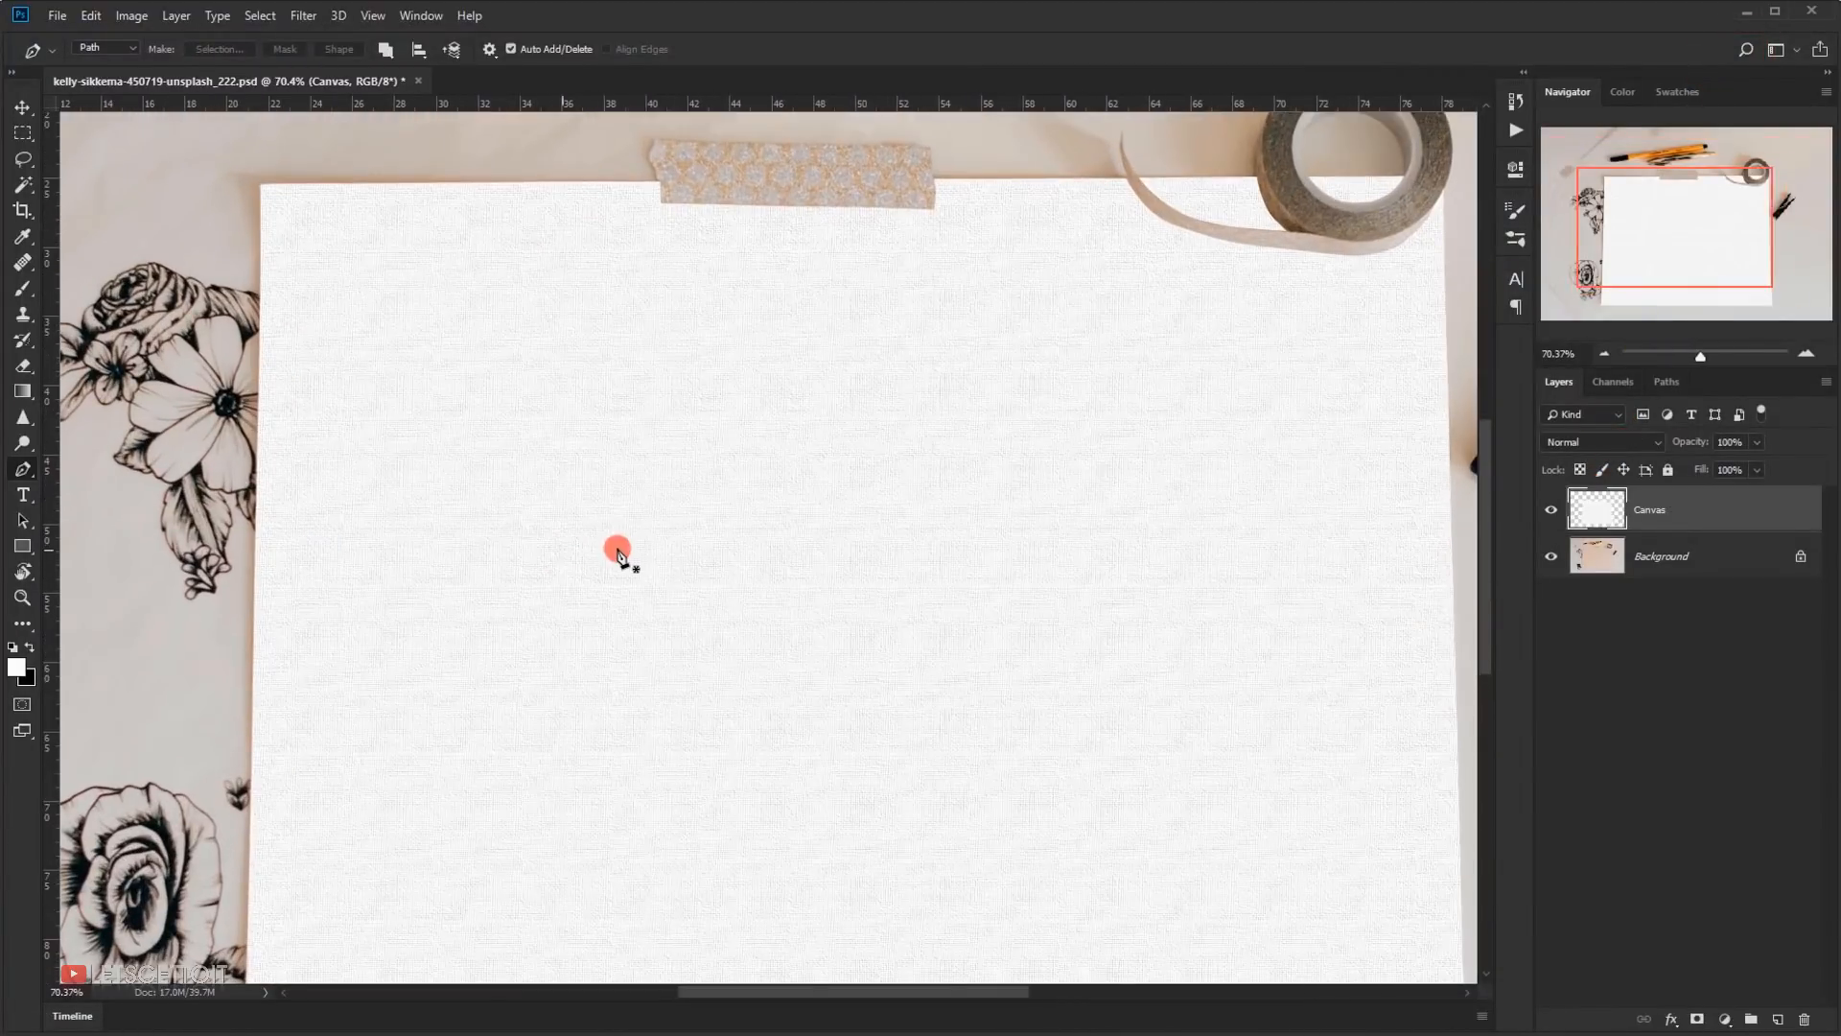
{"action": "scroll", "coordinate": [595, 502], "scroll_direction": "down", "scroll_amount": 2}
{"action": "scroll", "coordinate": [640, 557], "scroll_direction": "up", "scroll_amount": 3}
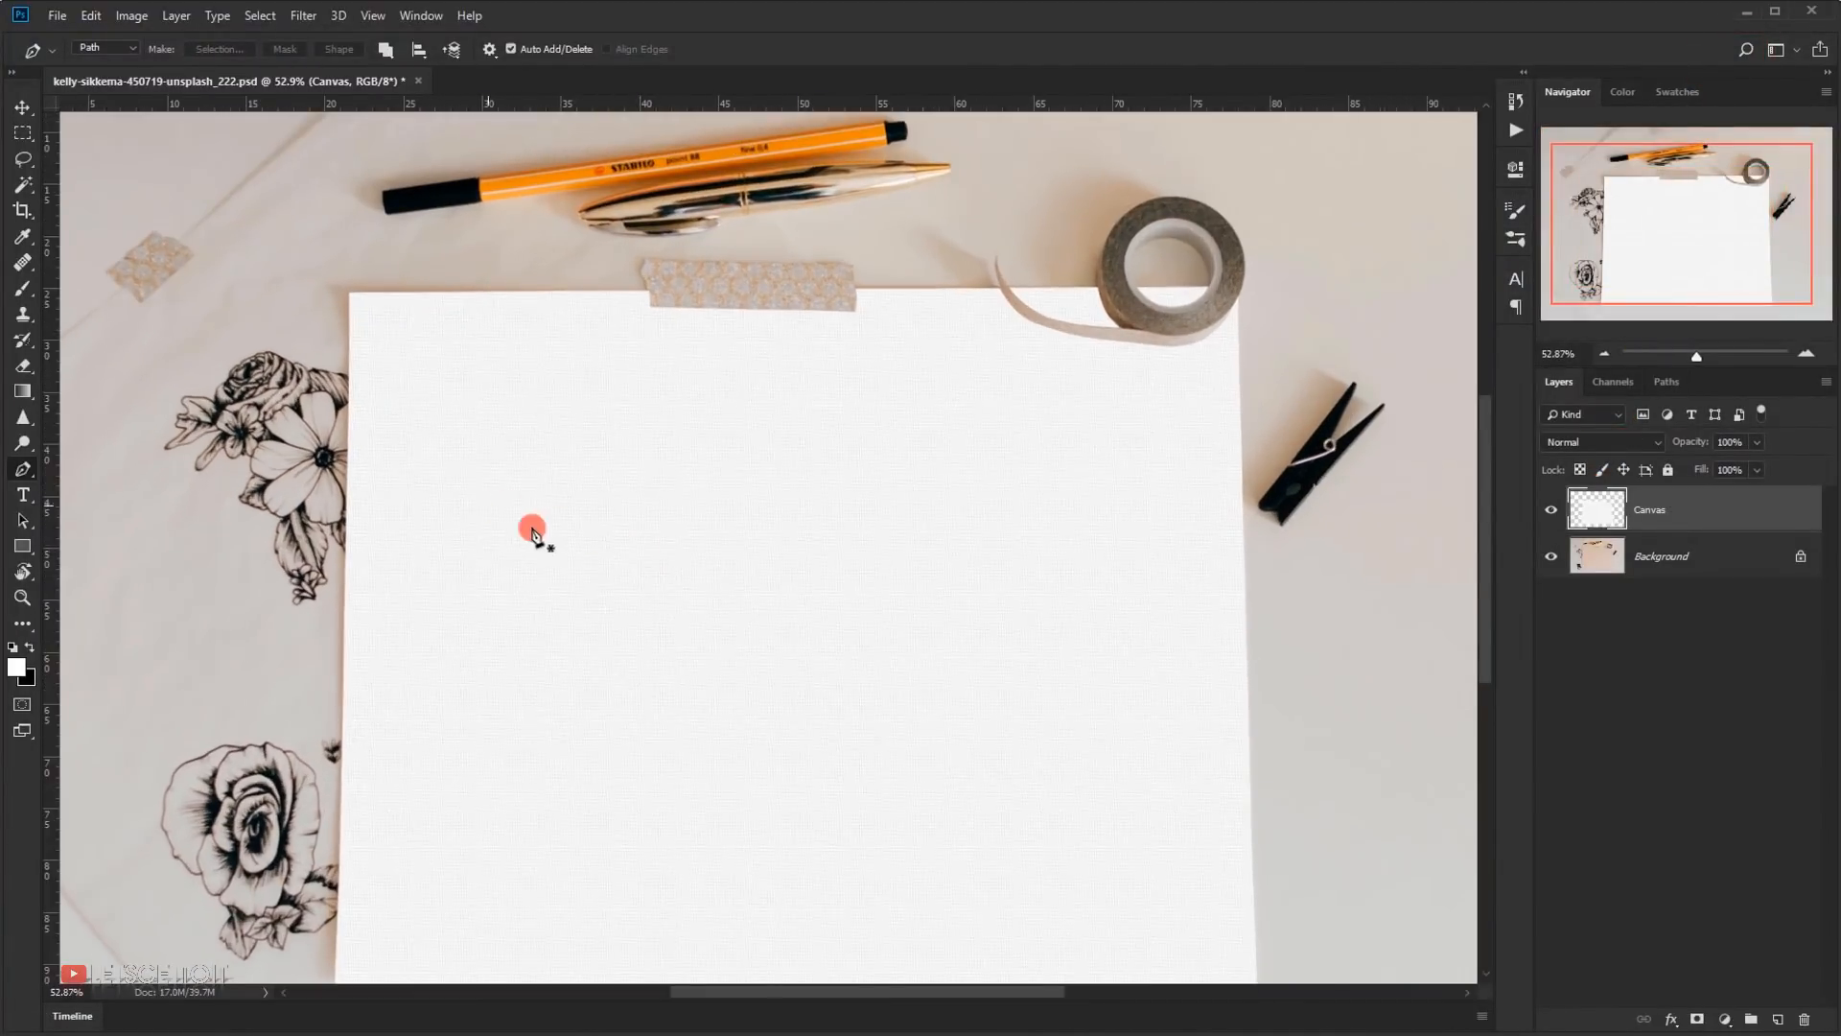
{"action": "scroll", "coordinate": [614, 472], "scroll_direction": "down", "scroll_amount": 3}
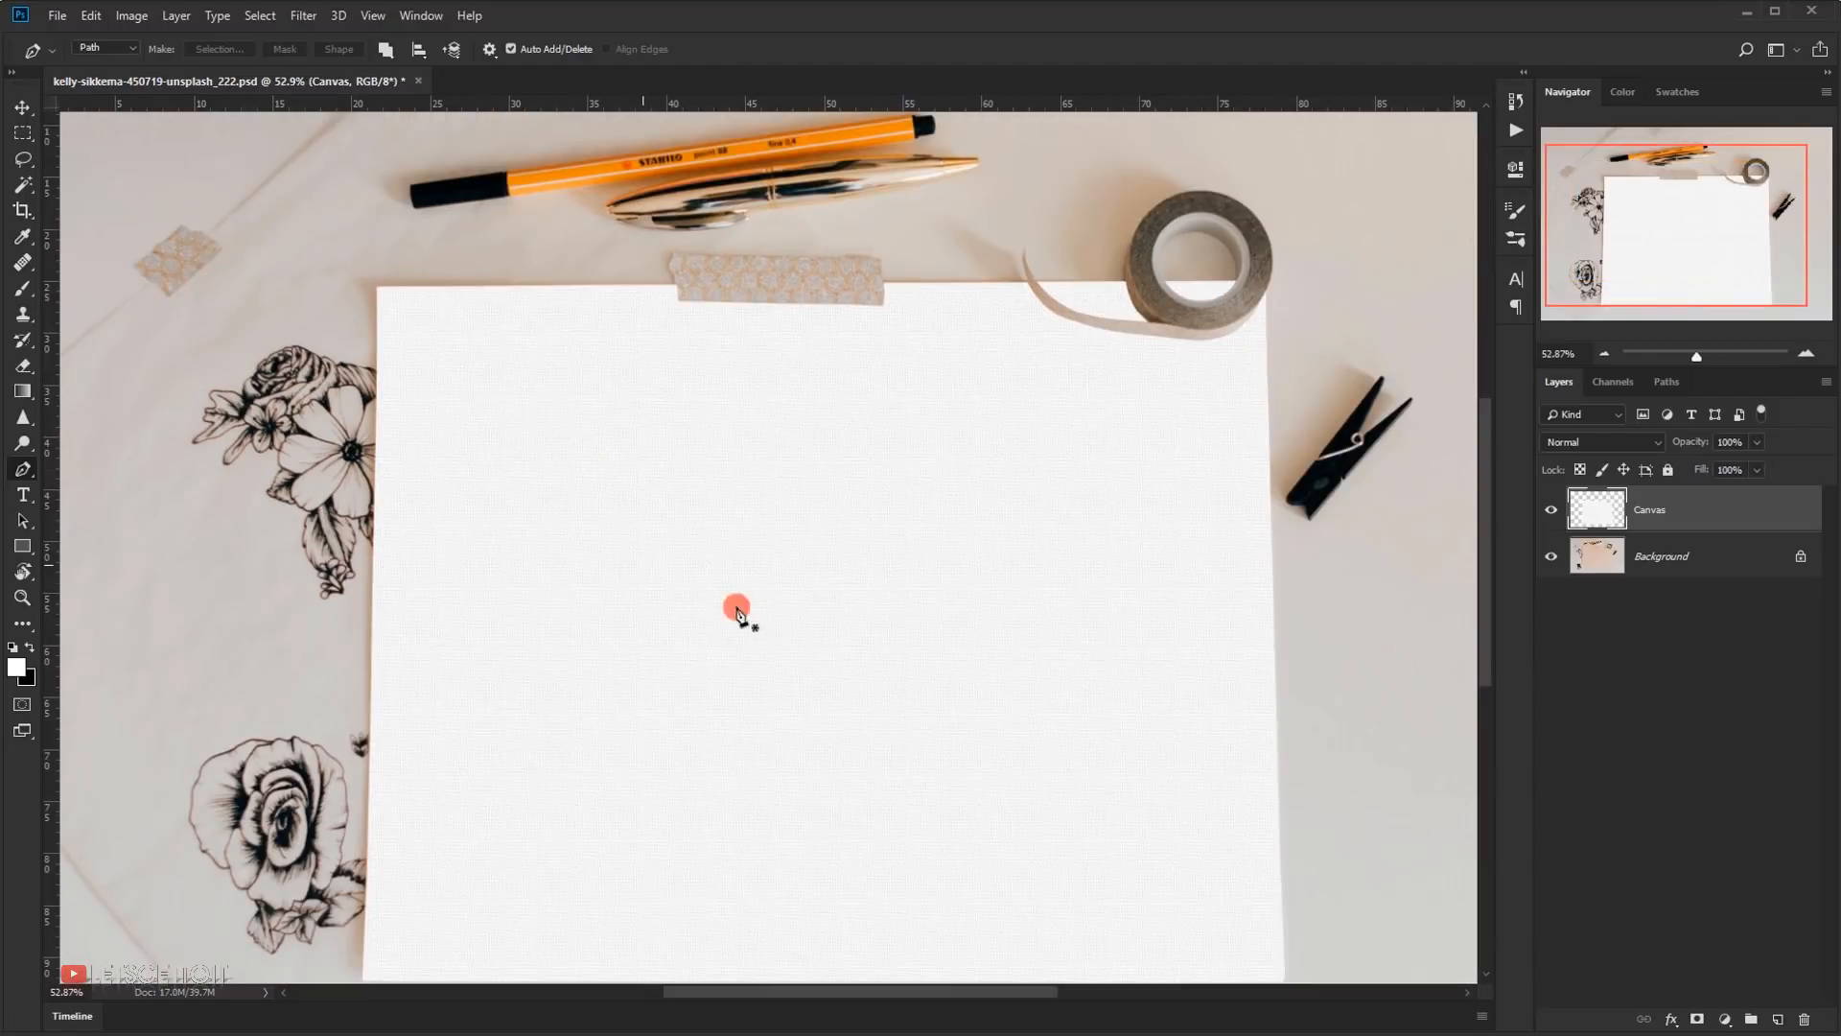
{"action": "left_click_drag", "start_coordinate": [805, 619], "coordinate": [617, 538]}
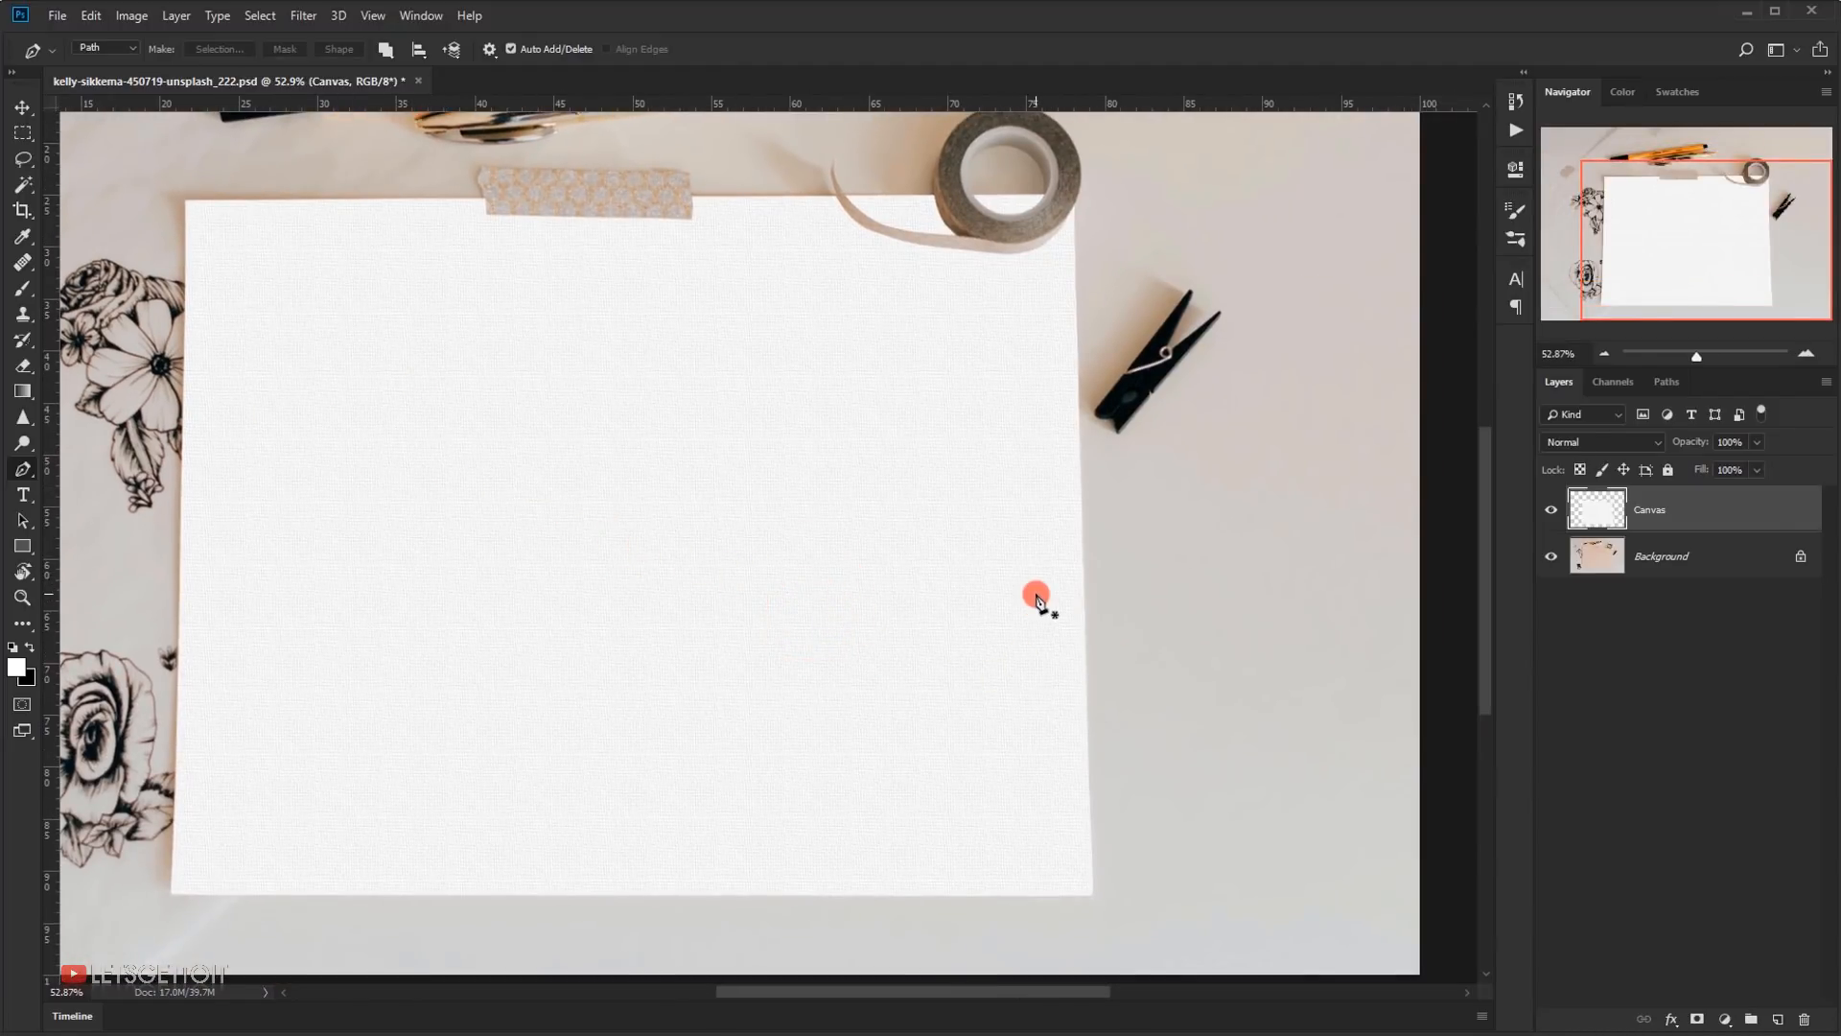
{"action": "left_click", "coordinate": [1597, 439]}
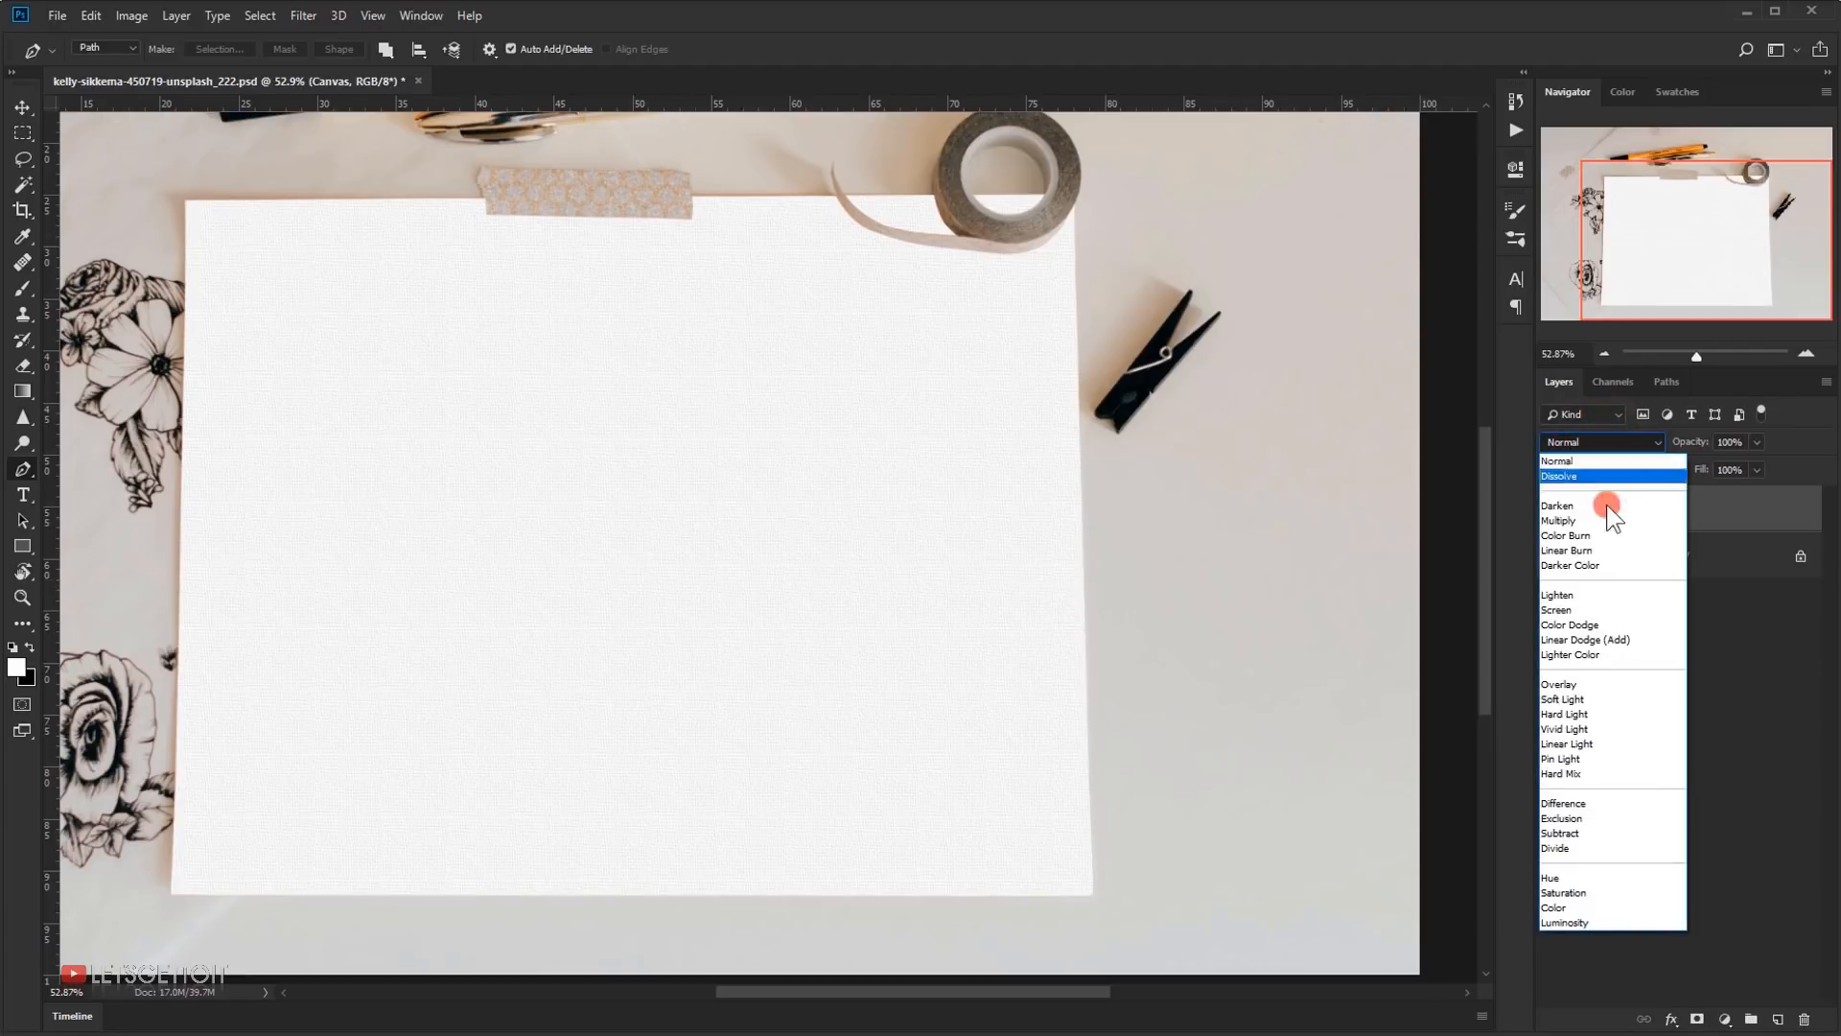
{"action": "left_click", "coordinate": [1577, 520]}
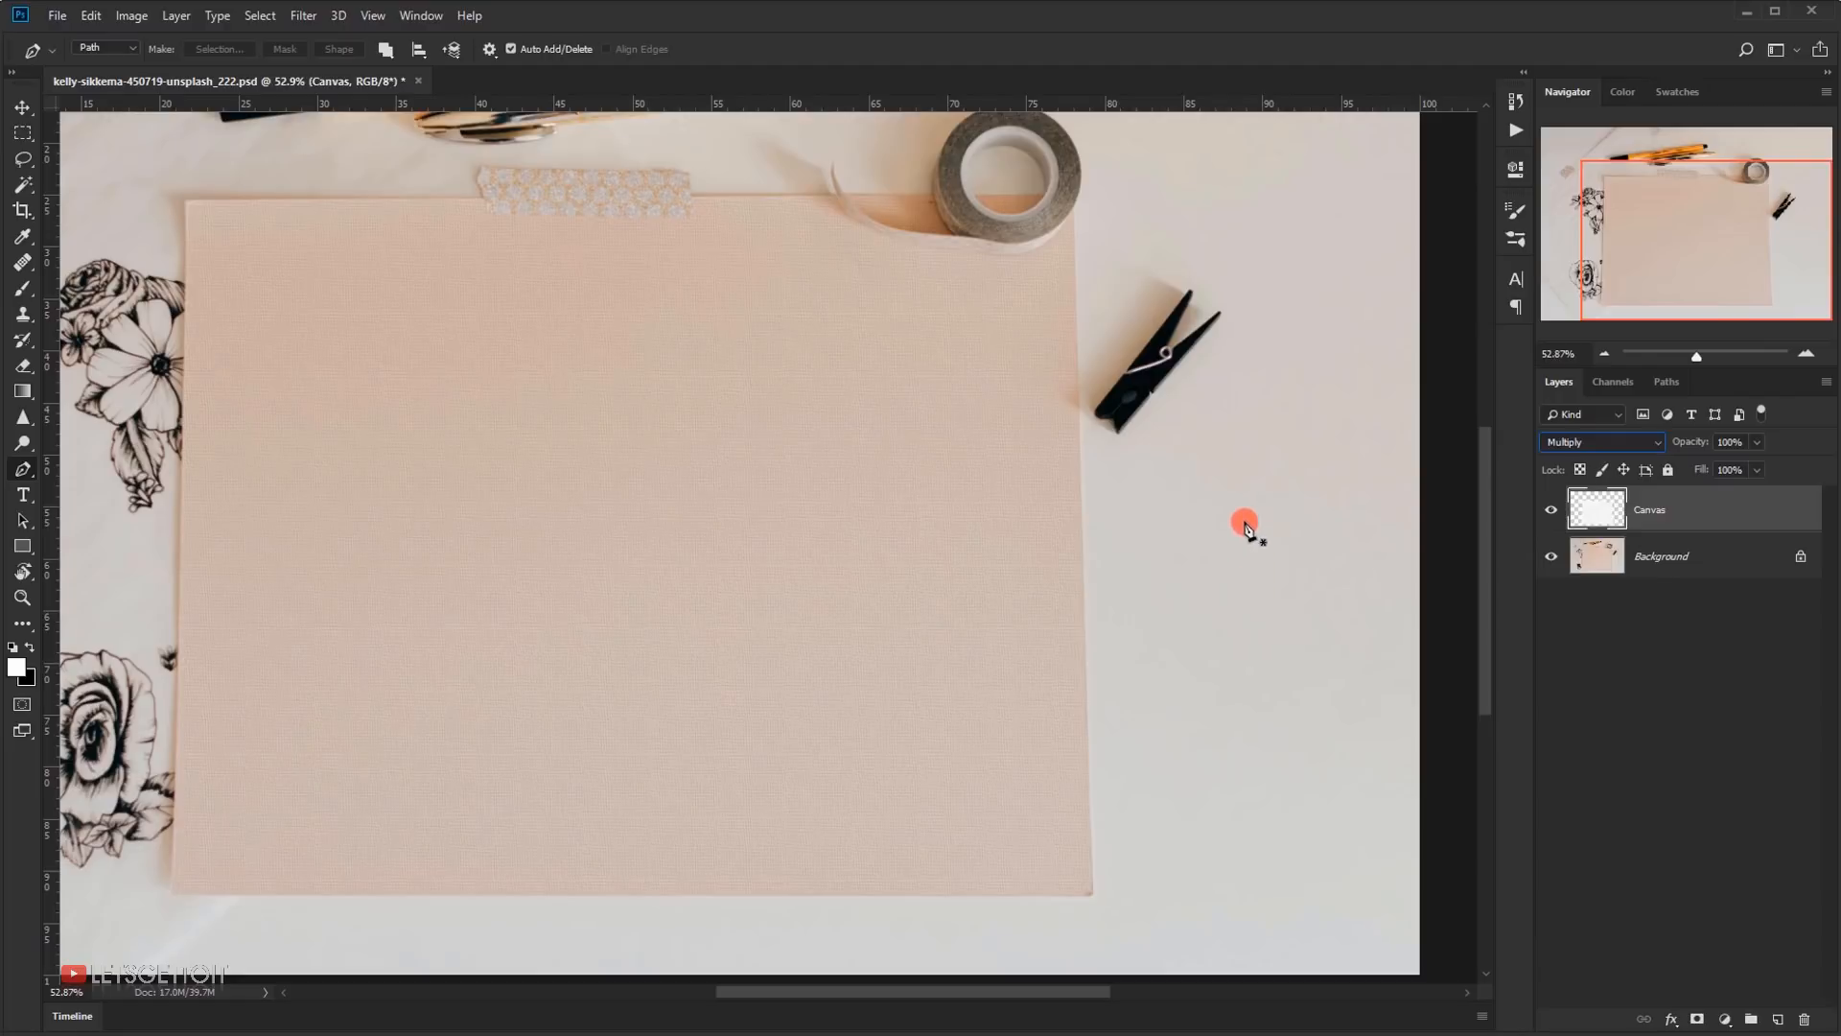
- Inspect the canvas texture on the pink paper up close by comparing the image with the Canvas layer hidden and shown
{"action": "scroll", "coordinate": [720, 469], "scroll_direction": "up", "scroll_amount": 5}
{"action": "scroll", "coordinate": [719, 484], "scroll_direction": "up", "scroll_amount": 4}
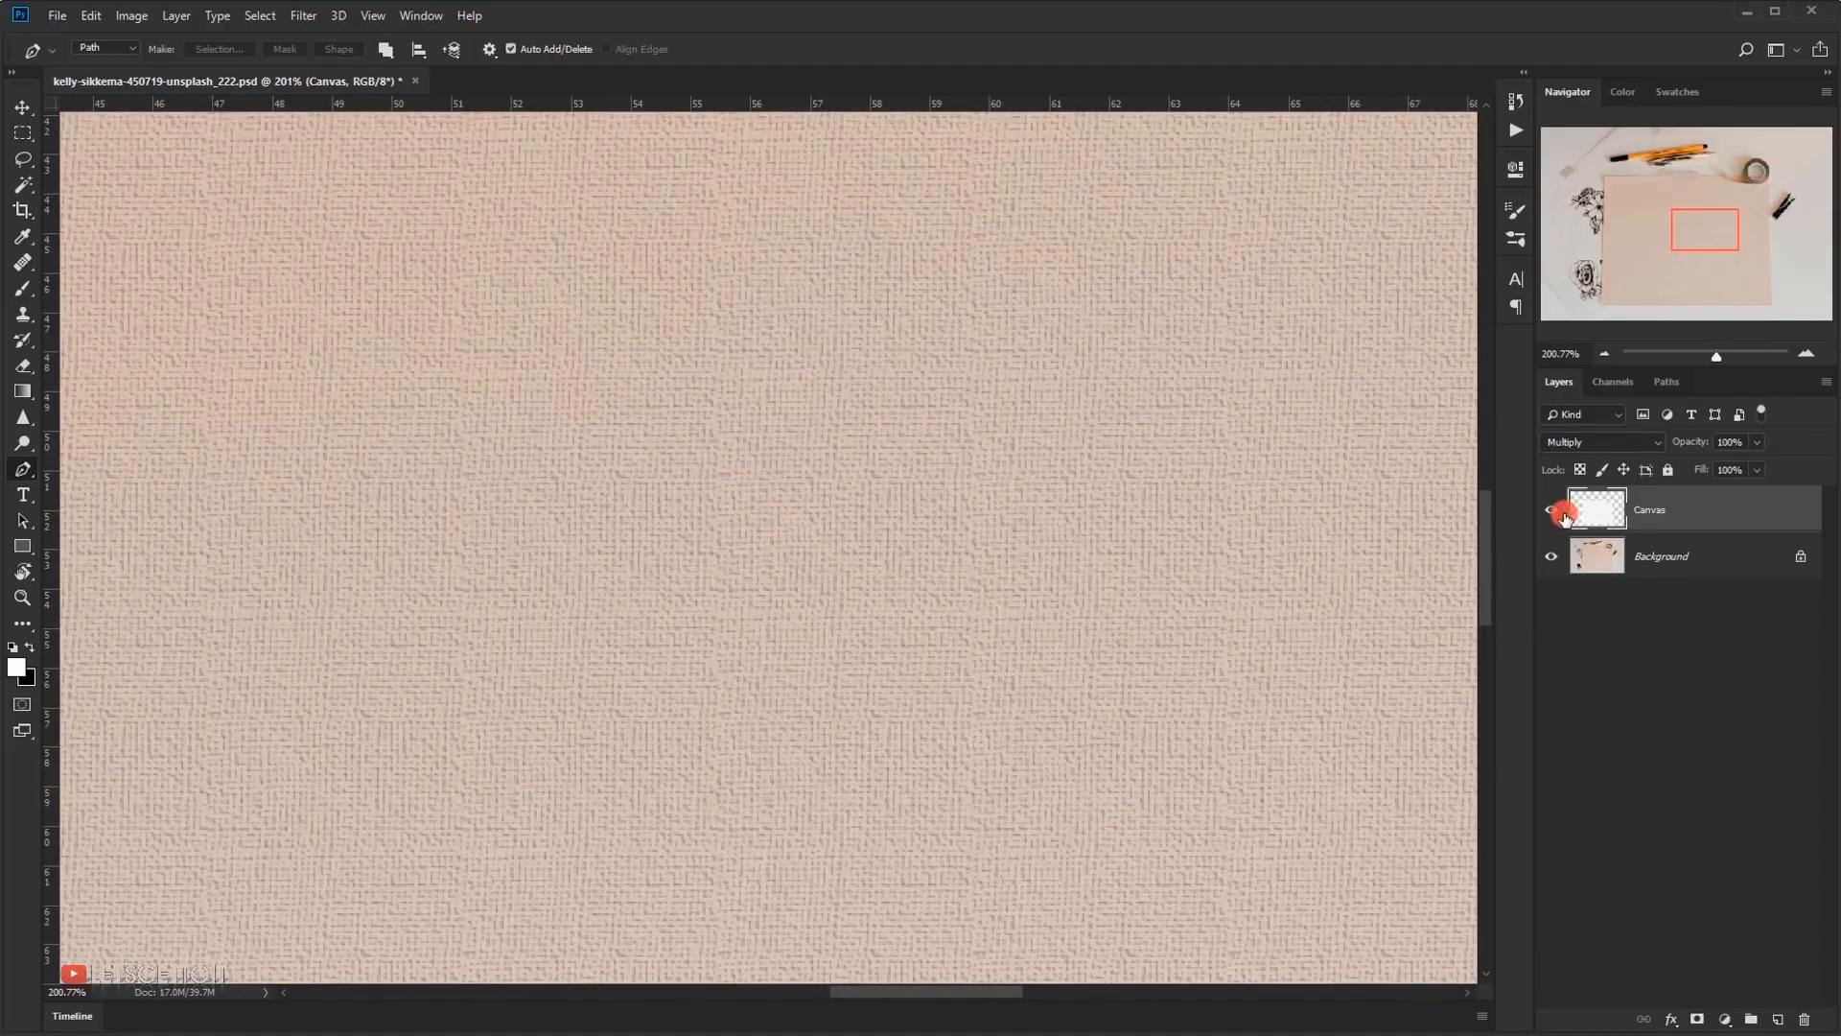
{"action": "left_click", "coordinate": [1552, 511]}
{"action": "left_click", "coordinate": [1552, 511]}
{"action": "left_click", "coordinate": [1552, 511]}
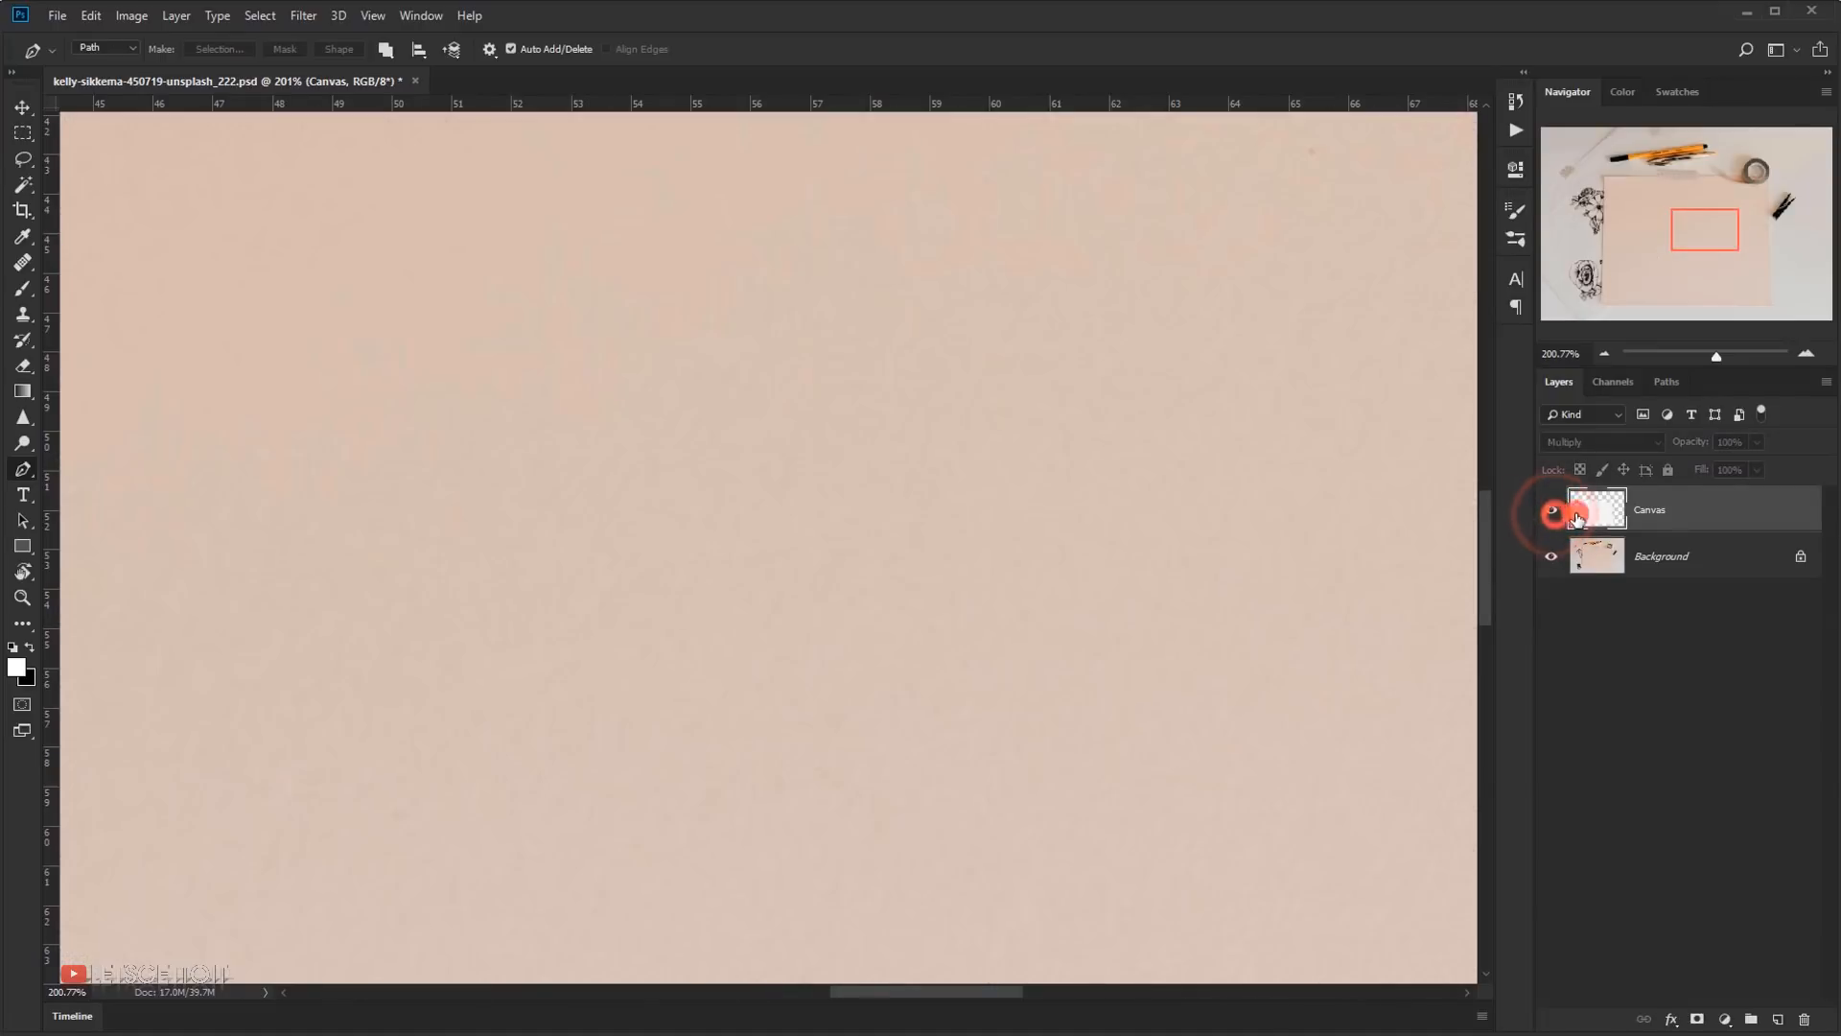
{"action": "left_click", "coordinate": [1552, 511]}
{"action": "key", "text": "ctrl+0"}
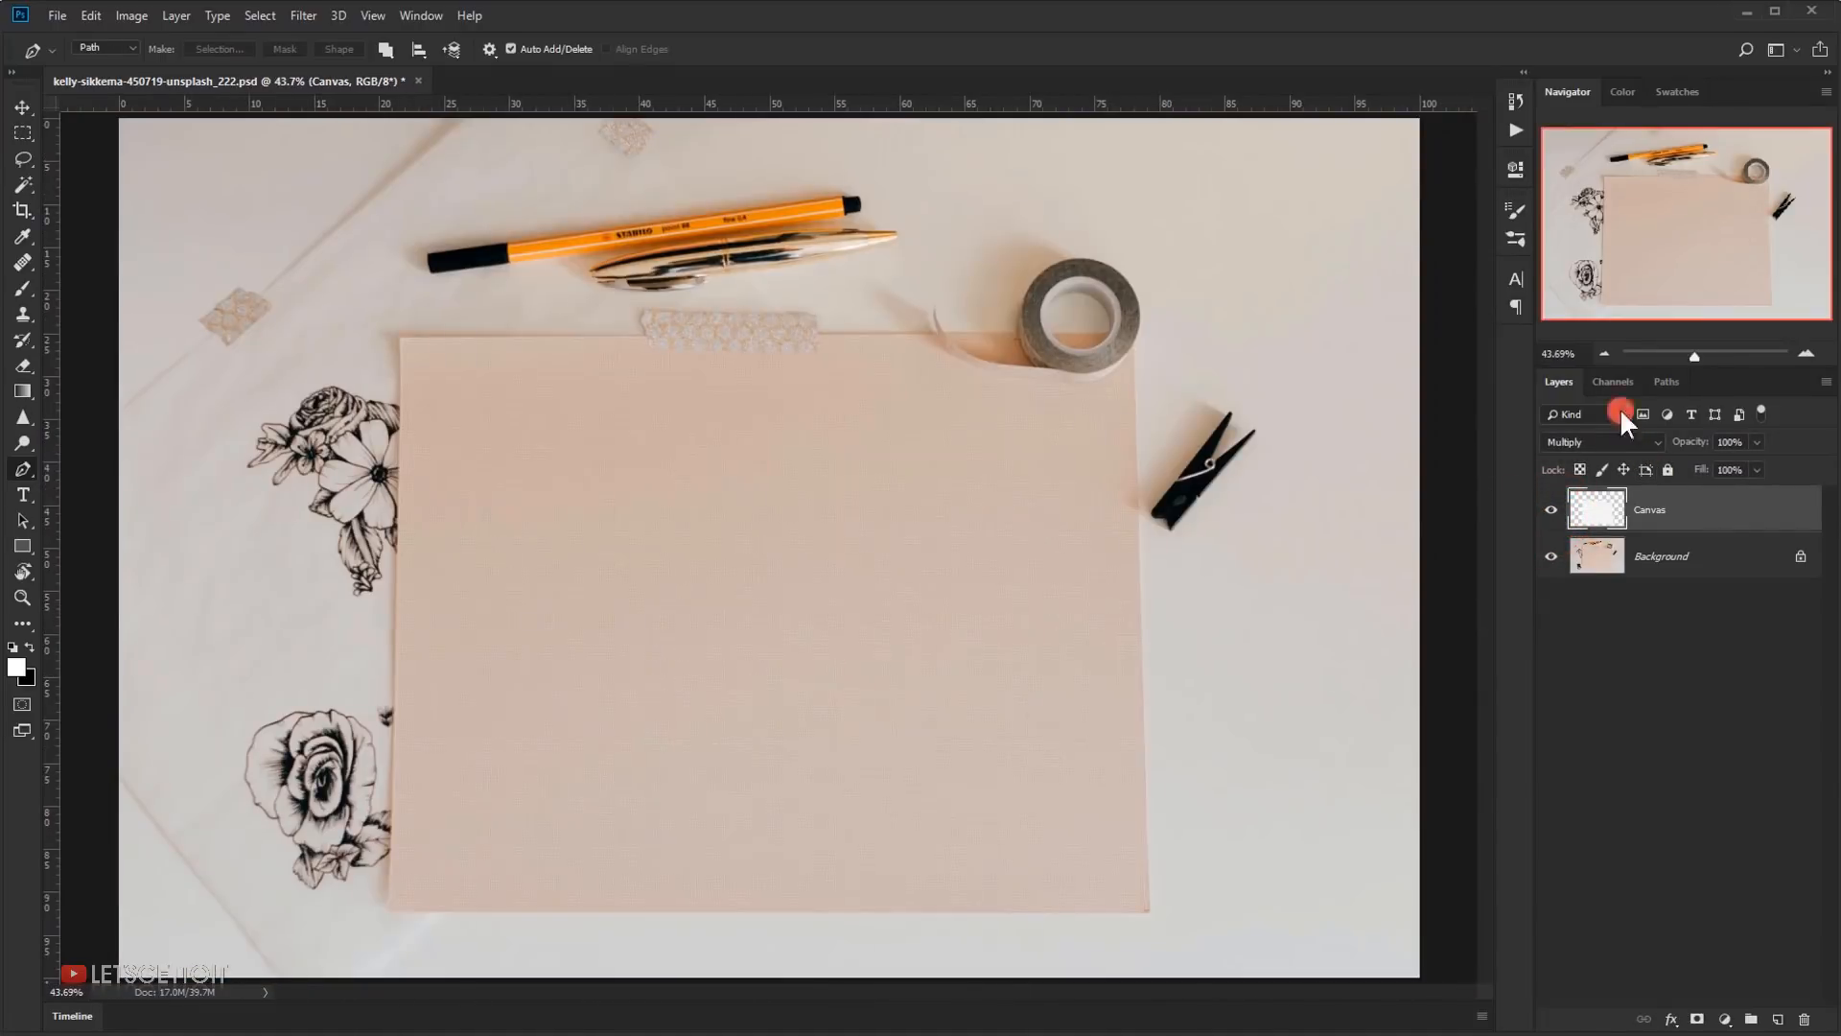
- Create a new layer above the Canvas layer and name it Paper
{"action": "left_click", "coordinate": [1779, 1018]}
{"action": "double_click", "coordinate": [1654, 509]}
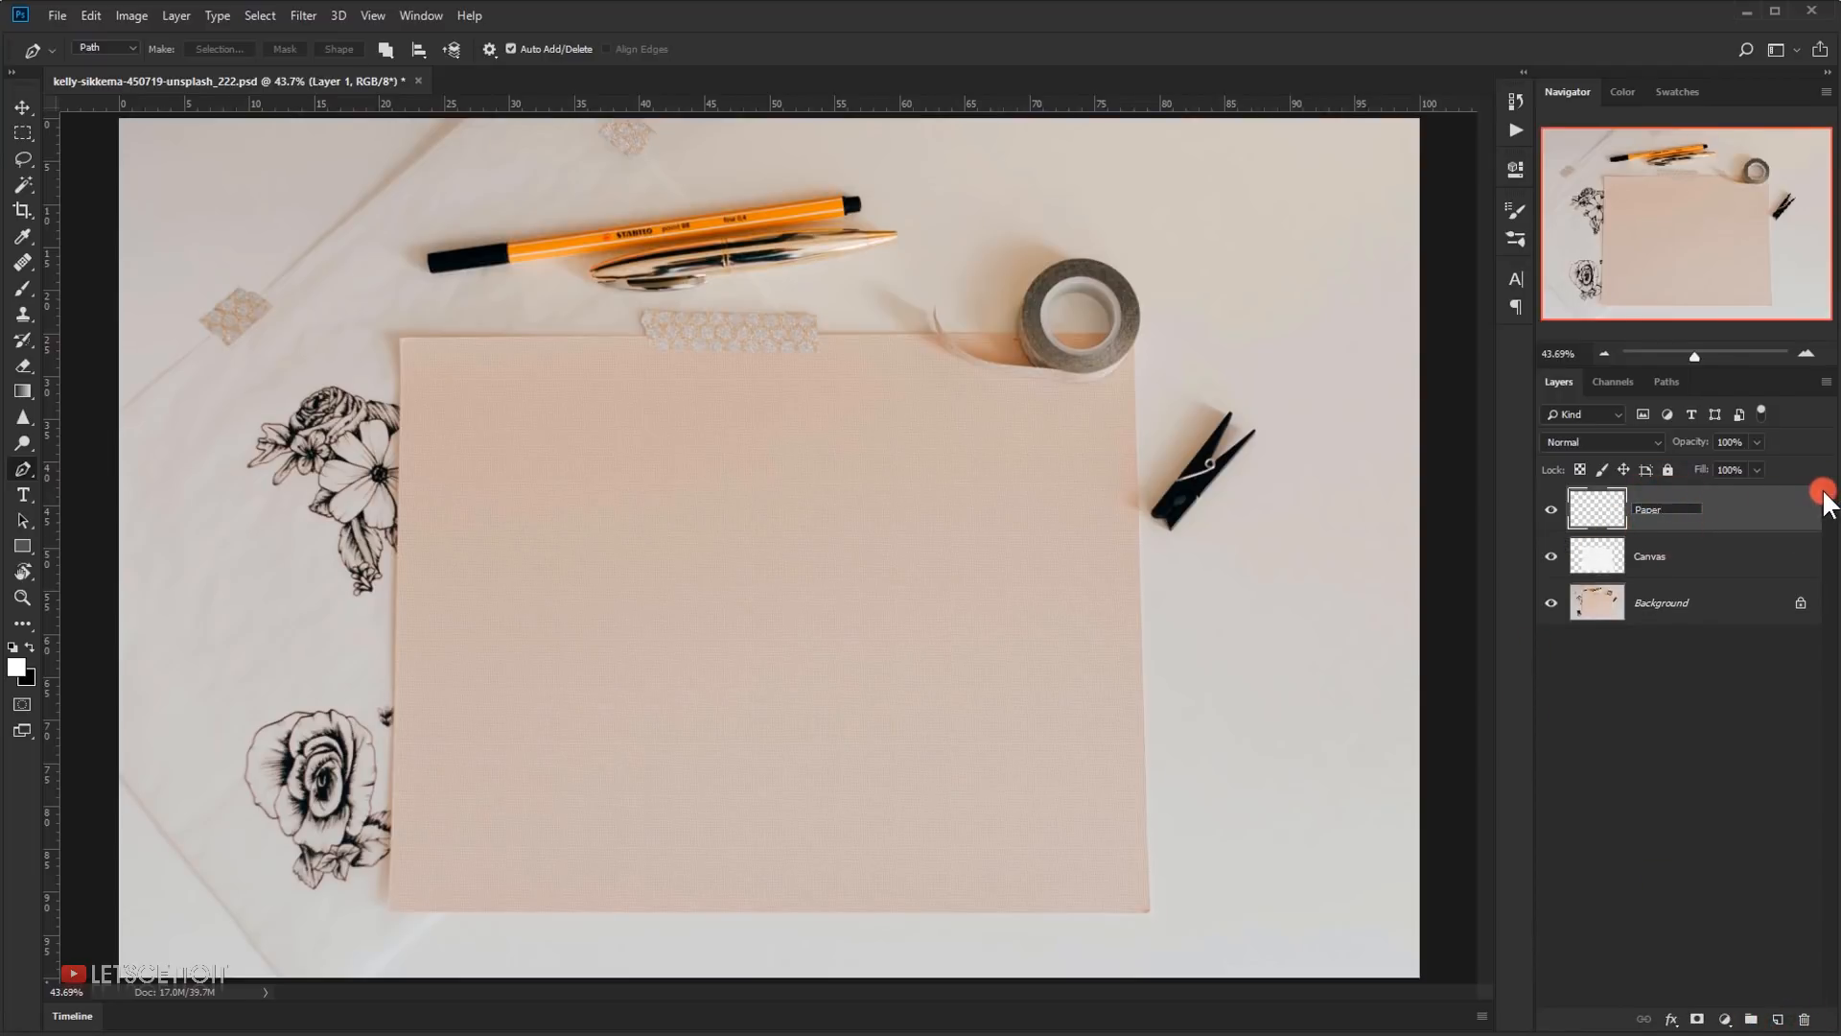
{"action": "type", "text": "Paper"}
{"action": "key", "text": "Return"}
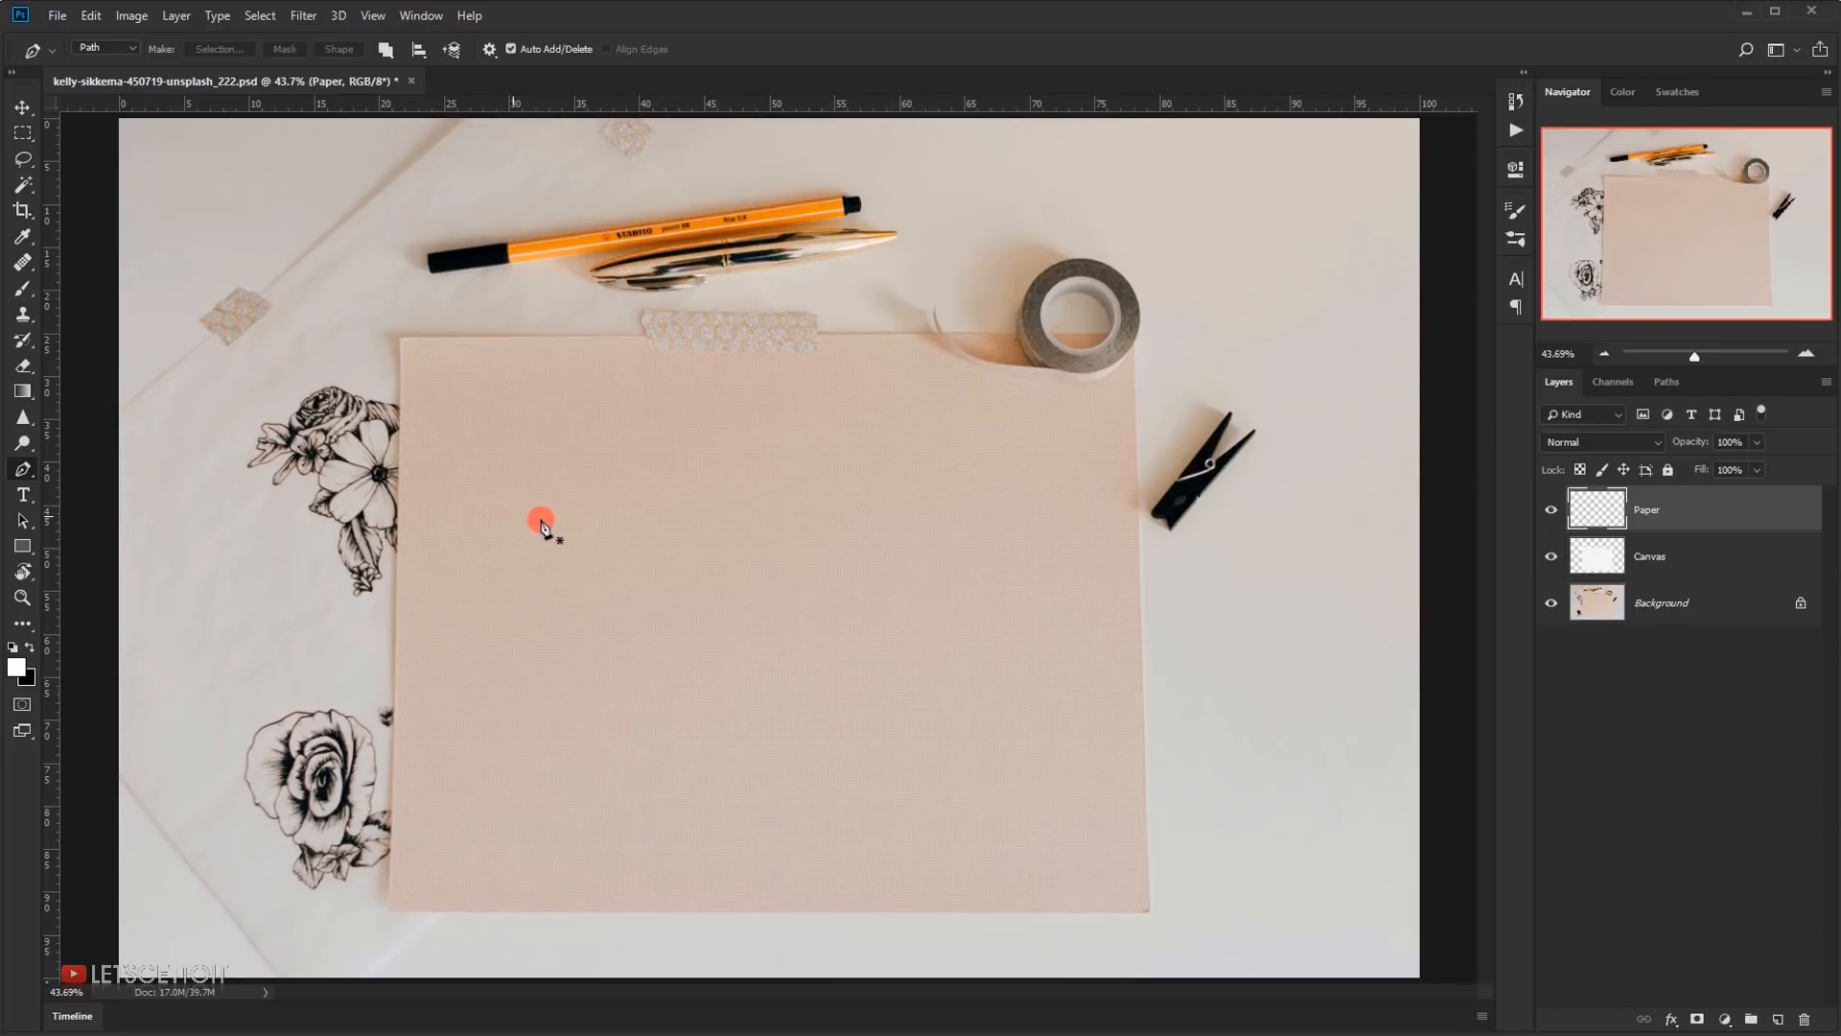
- Make a new anti-aliased selection from the saved paper path with a feather radius of 0 pixels
{"action": "left_click", "coordinate": [1666, 383]}
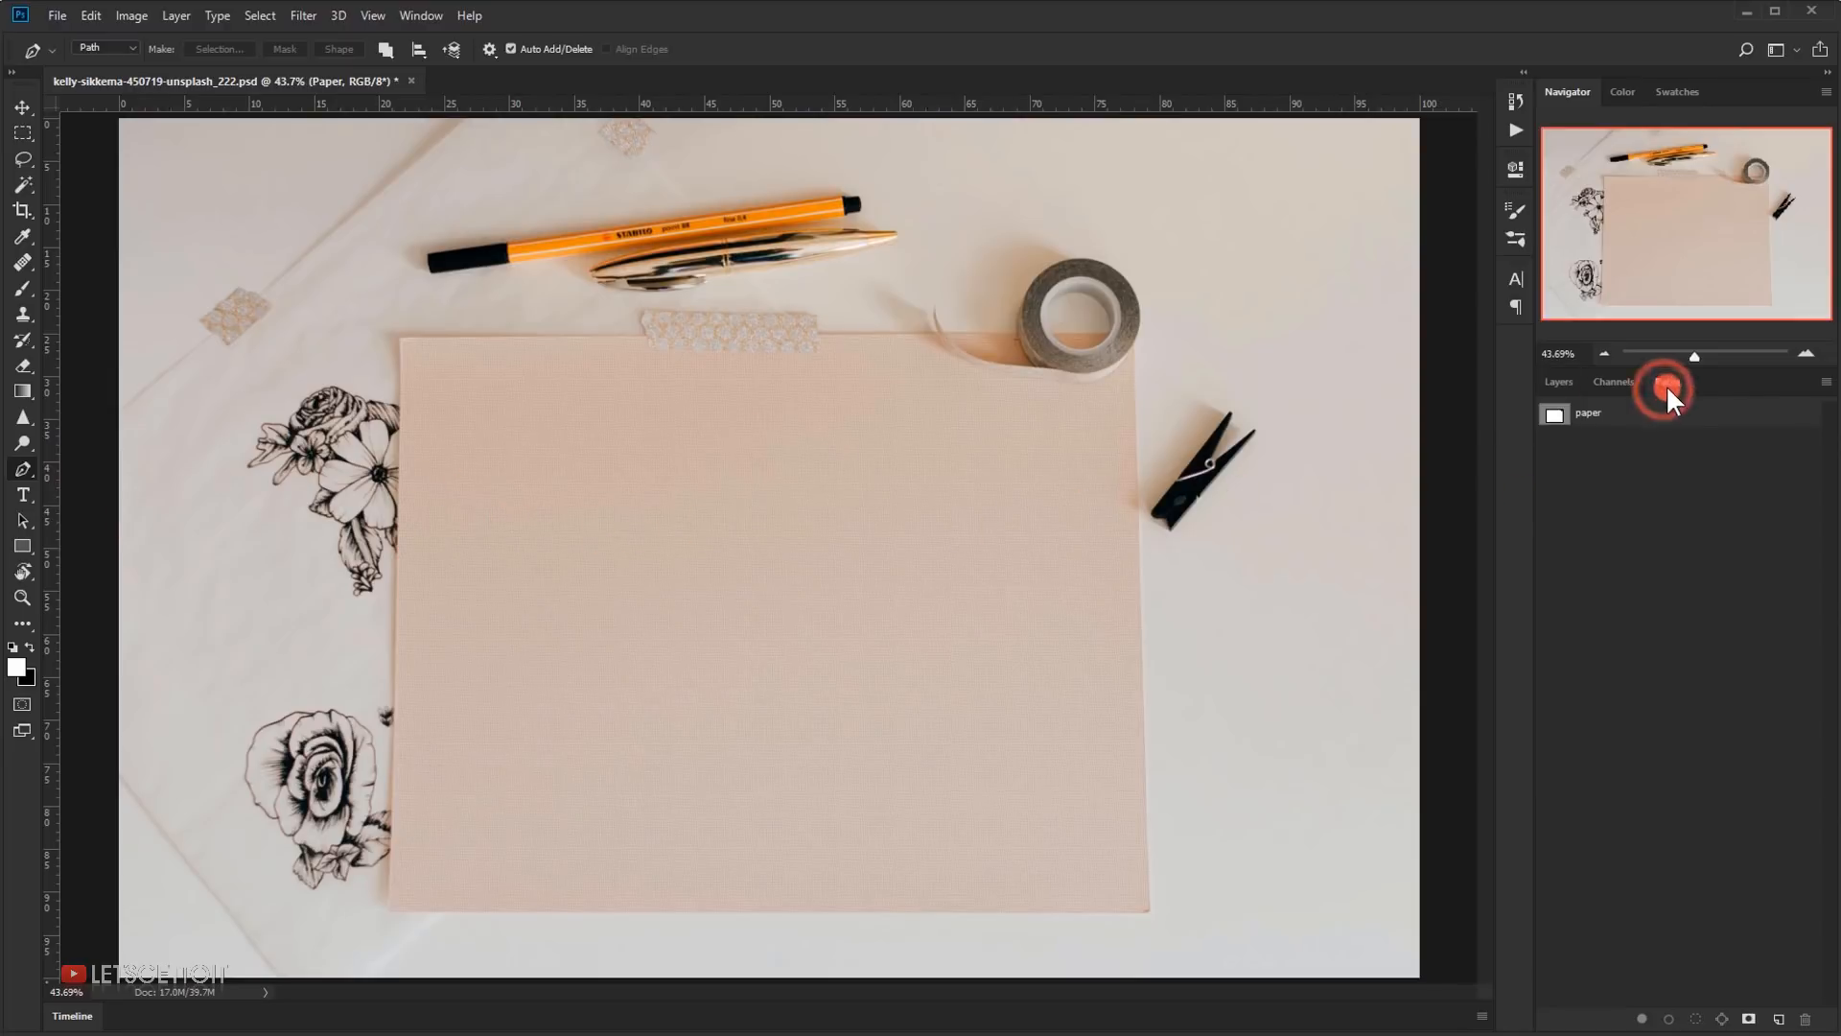
{"action": "left_click", "coordinate": [1595, 412]}
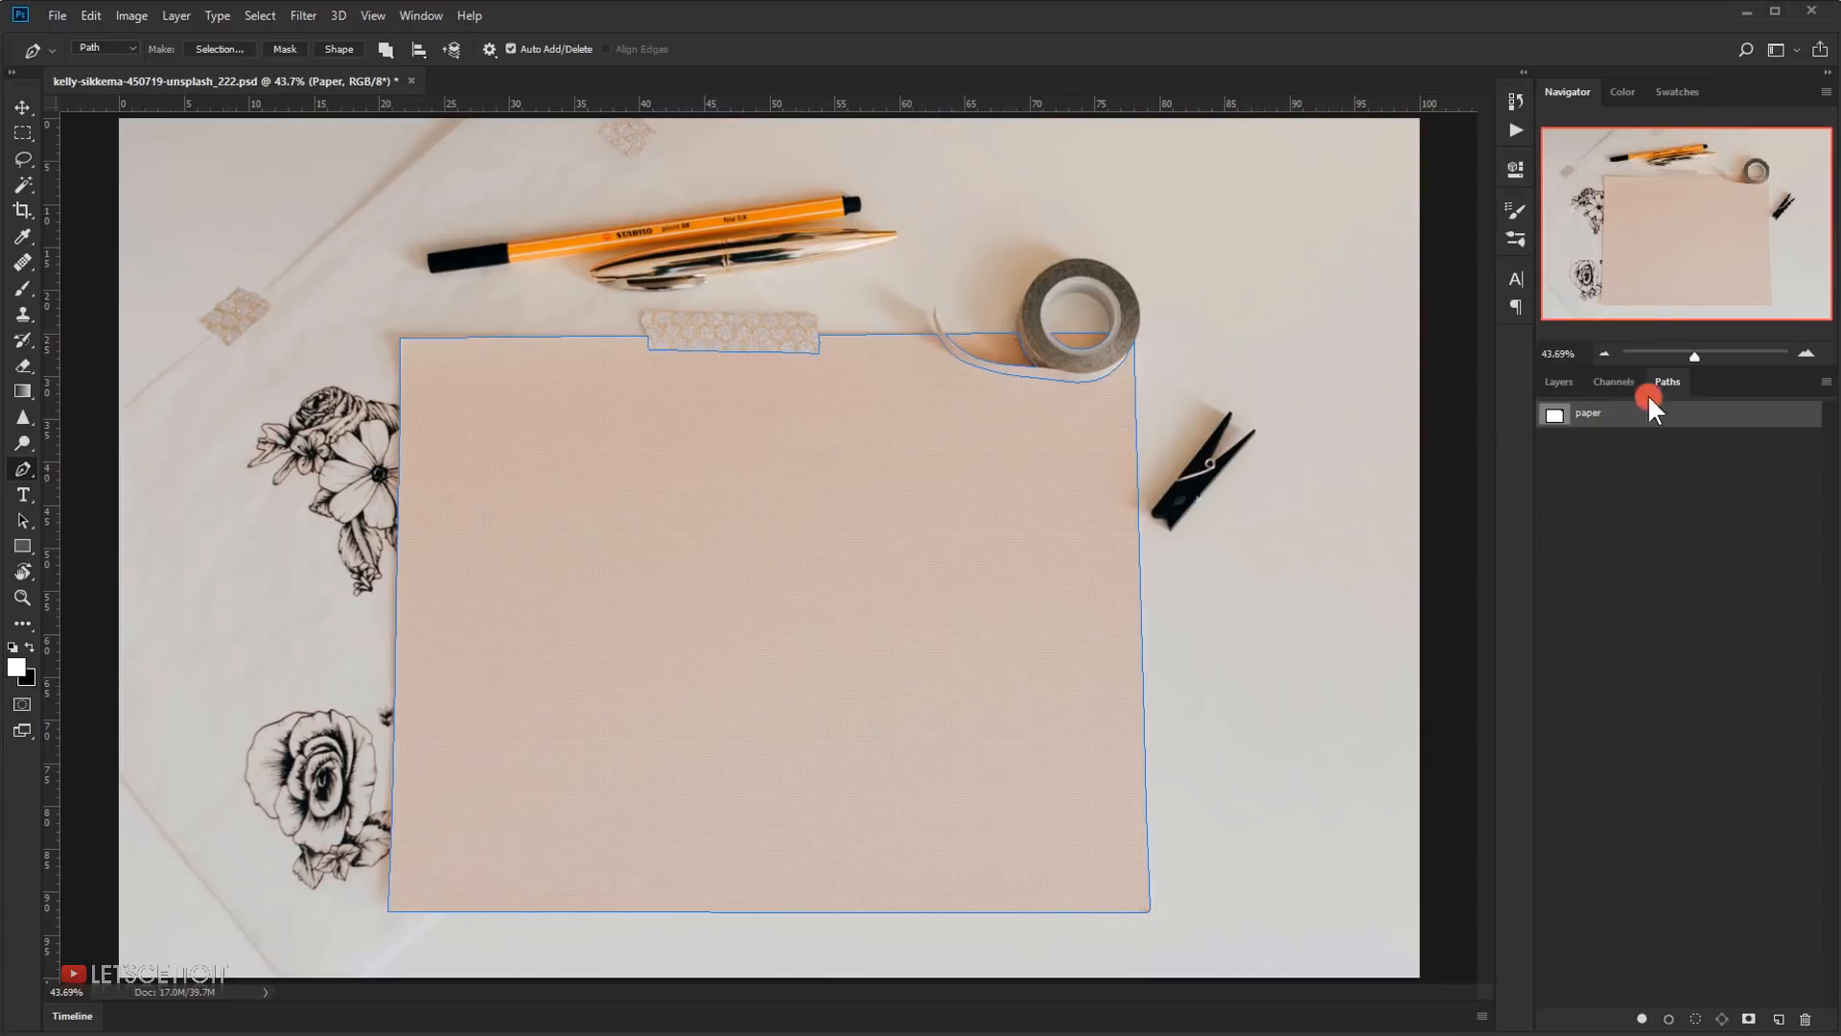
{"action": "right_click", "coordinate": [1618, 418]}
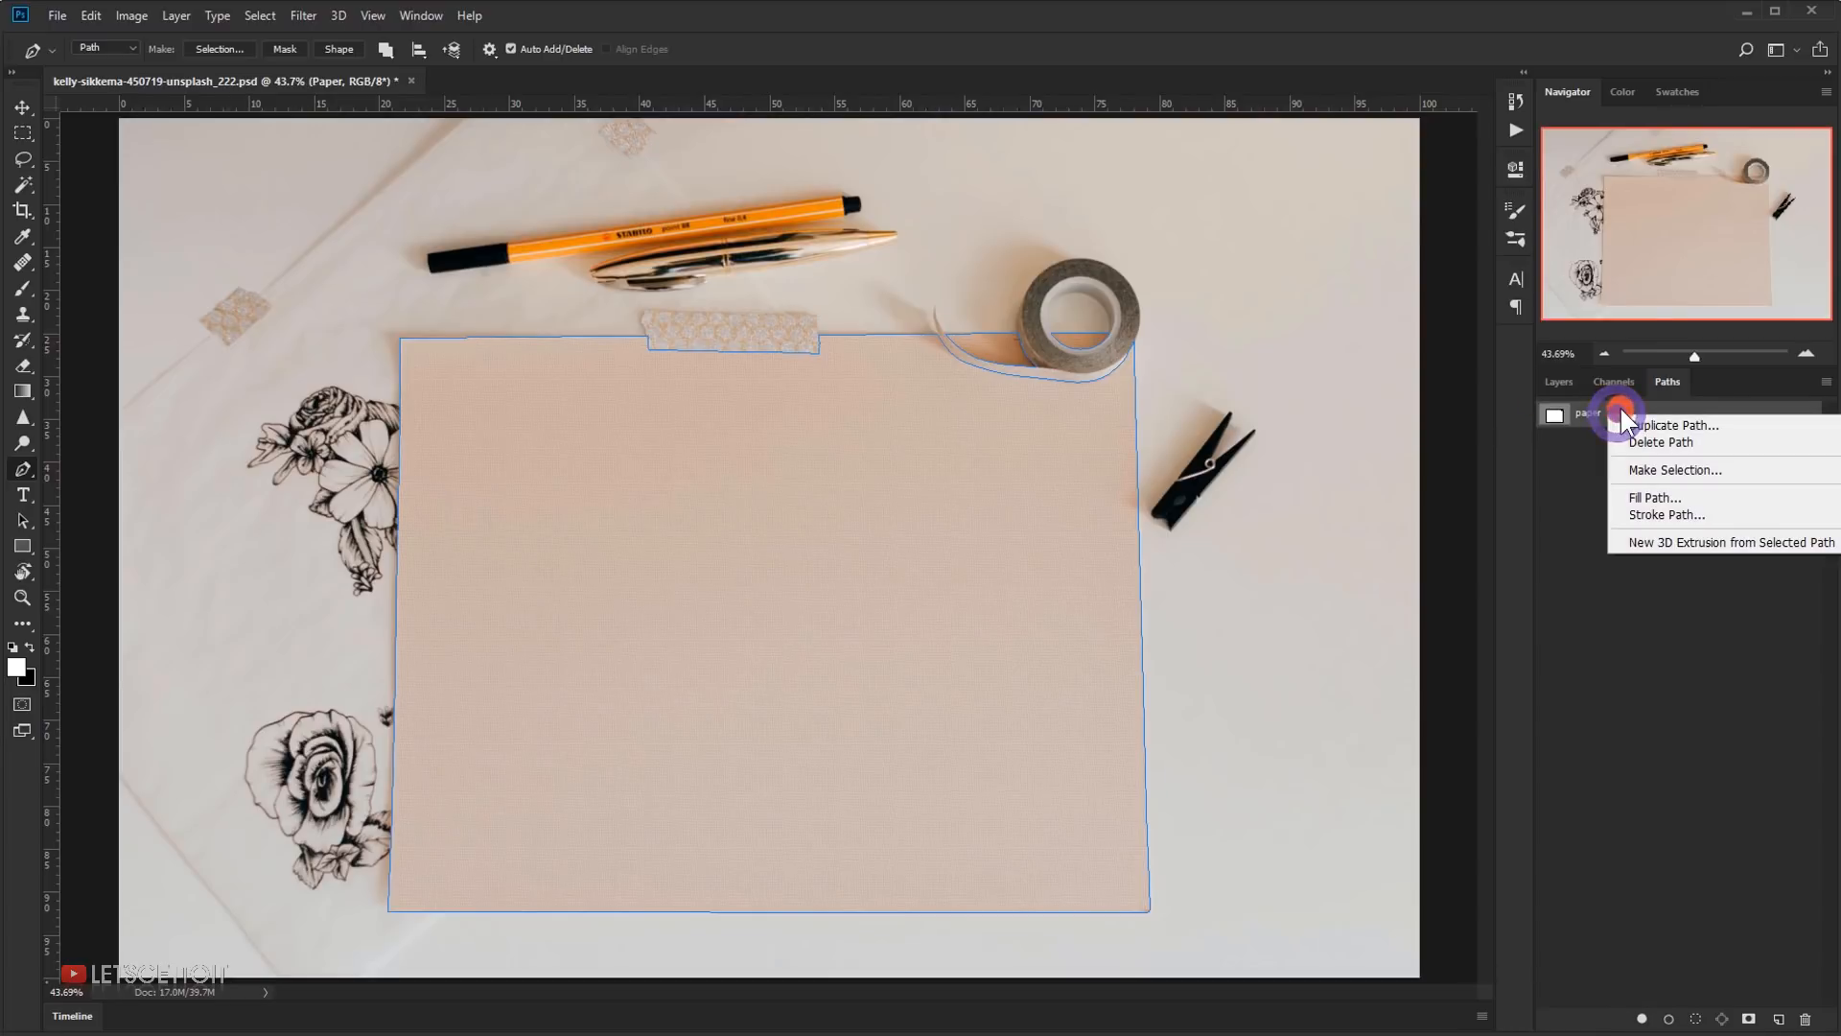
{"action": "left_click", "coordinate": [1660, 469]}
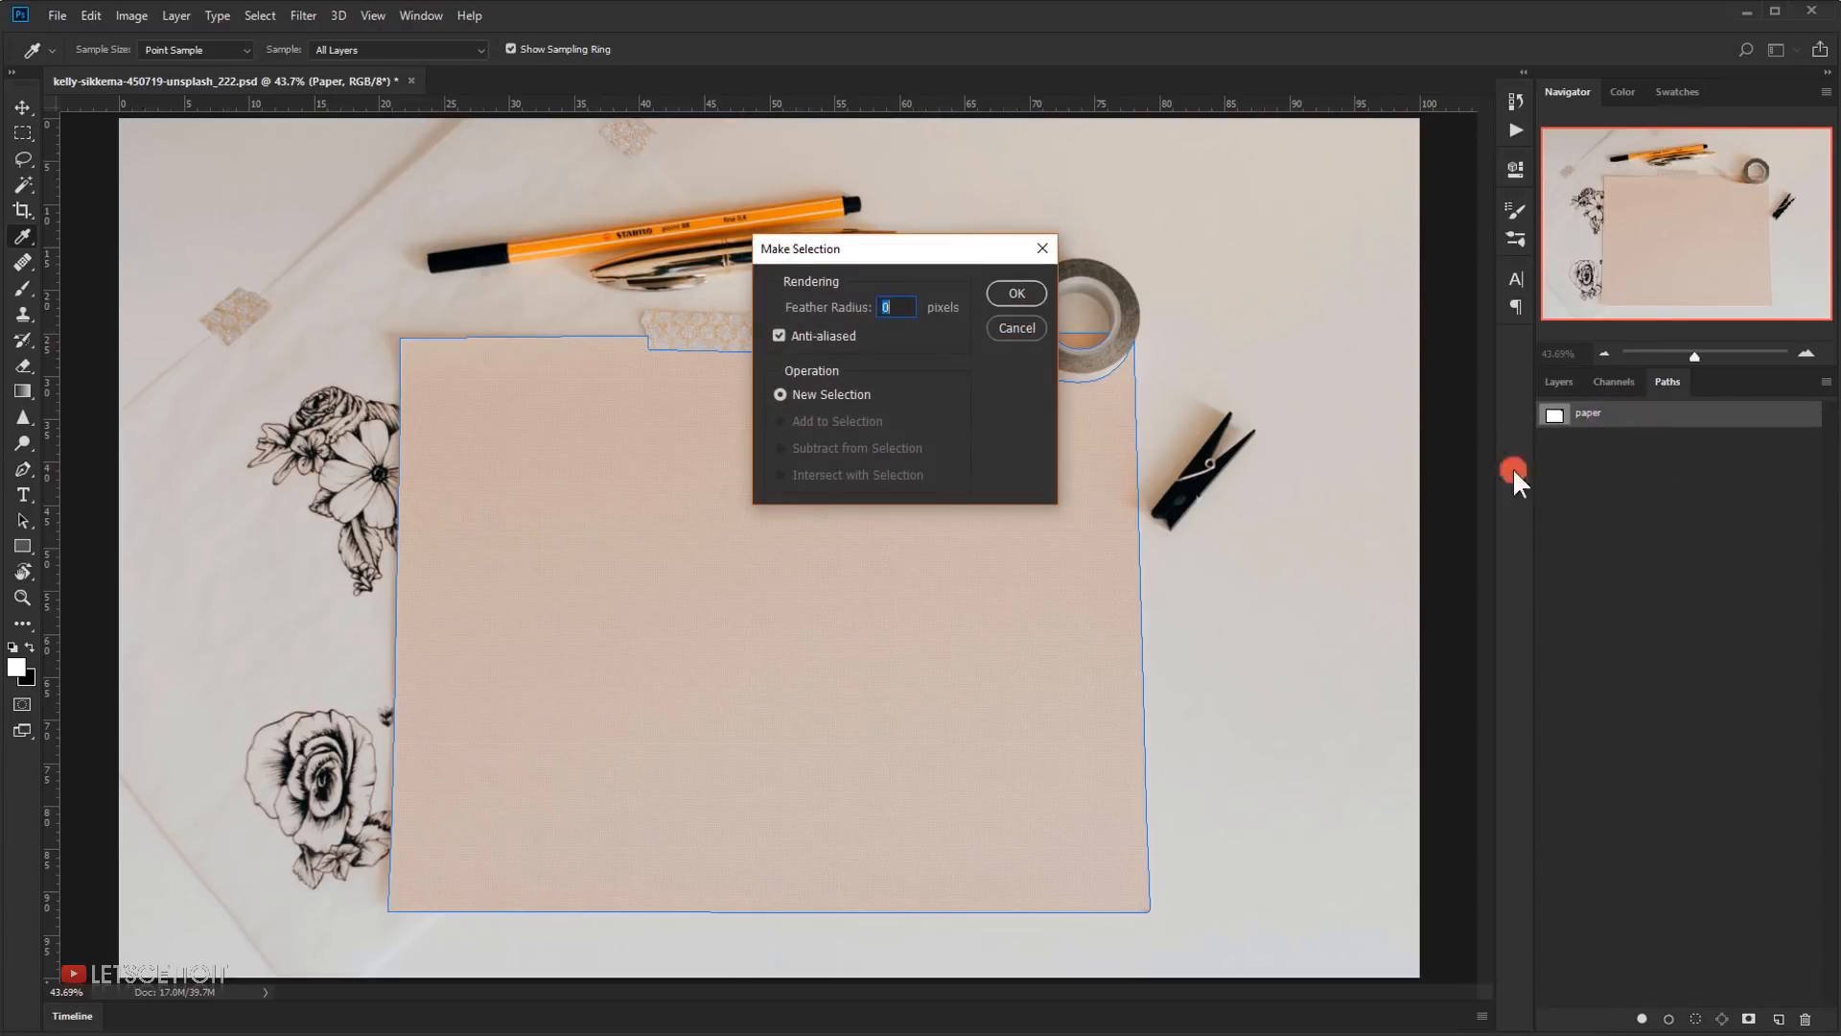
{"action": "left_click", "coordinate": [1022, 292]}
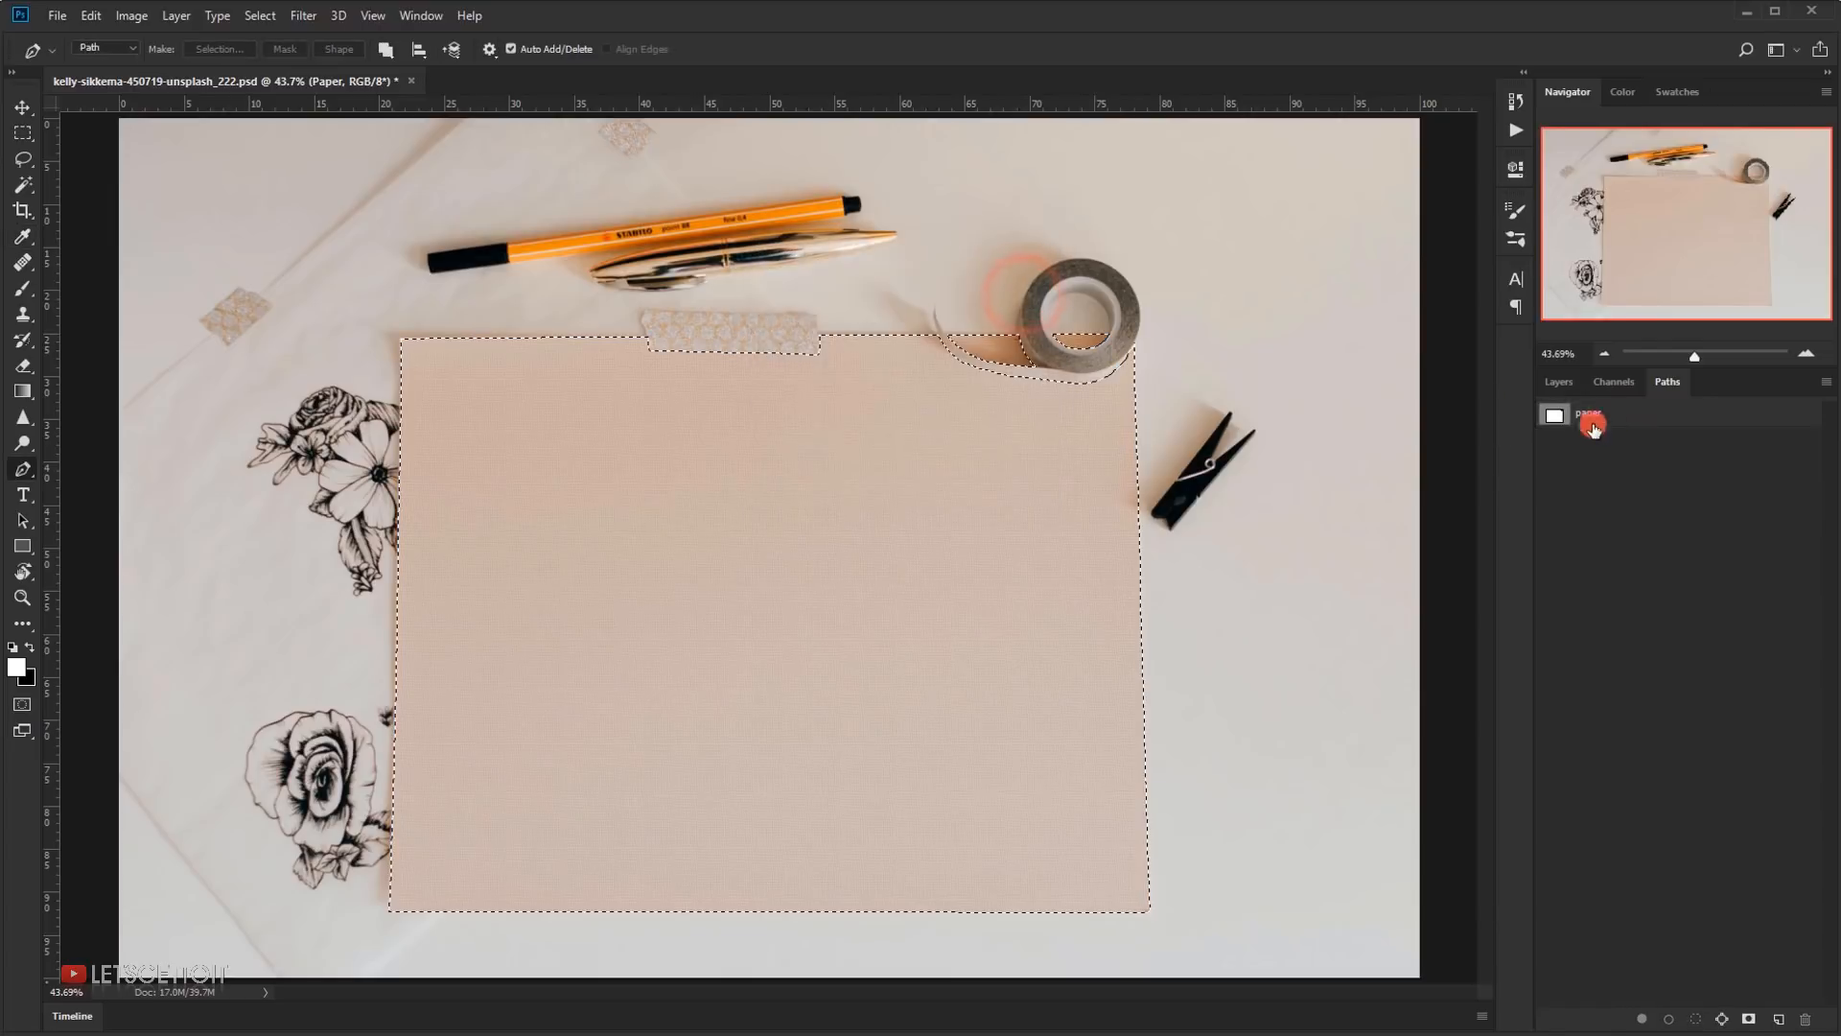
- Fill the selected paper area with white on the Paper layer and deselect
{"action": "left_click", "coordinate": [1555, 382]}
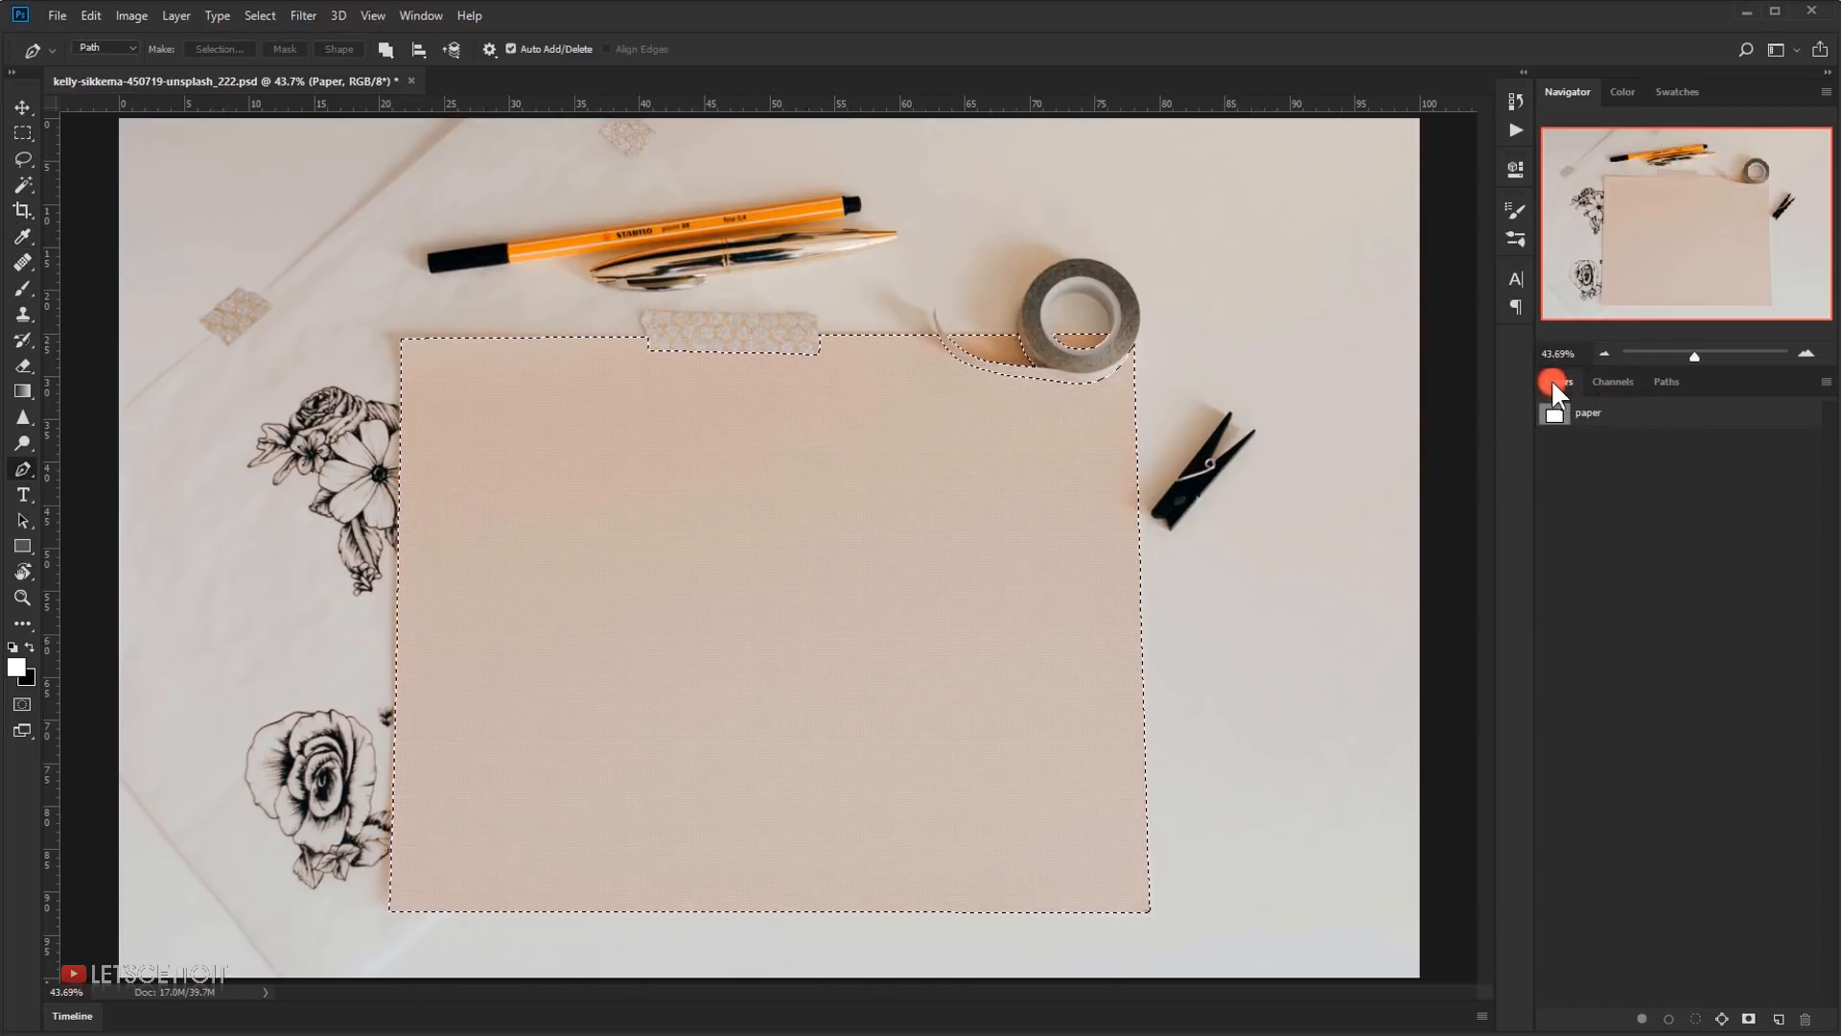
{"action": "left_click", "coordinate": [1670, 511]}
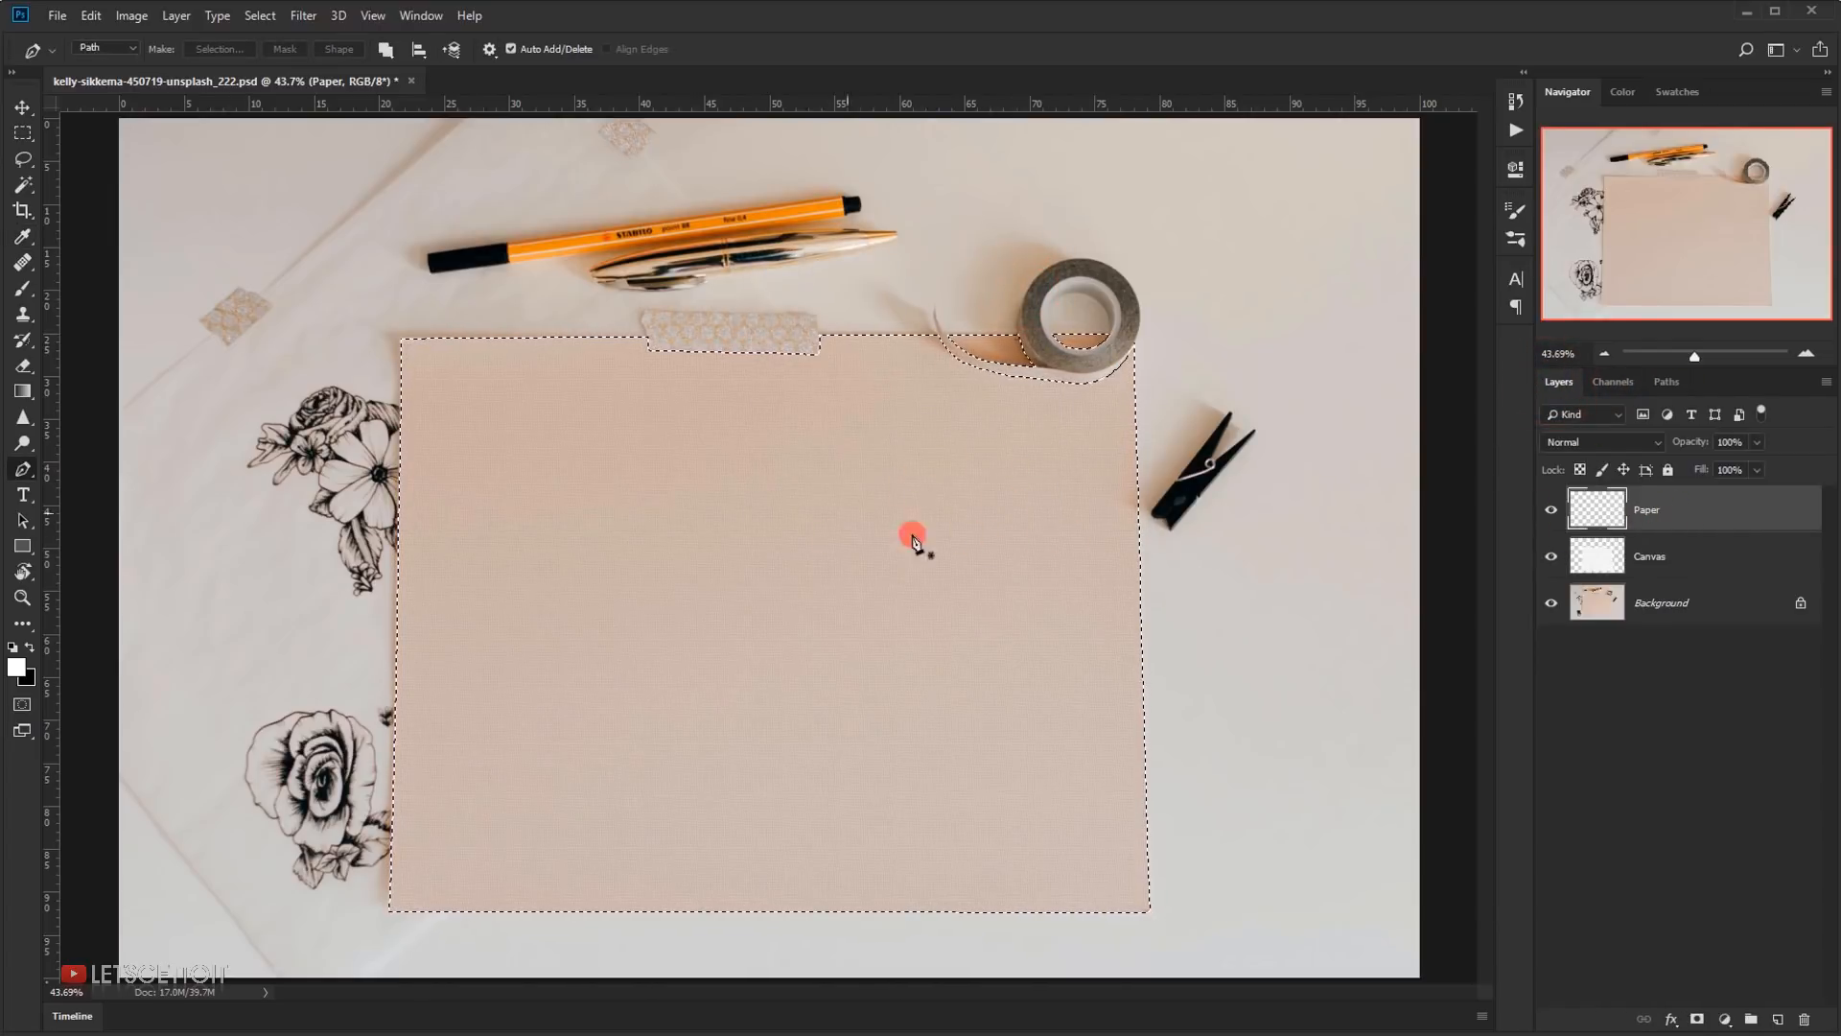
{"action": "key", "text": "alt+BackSpace"}
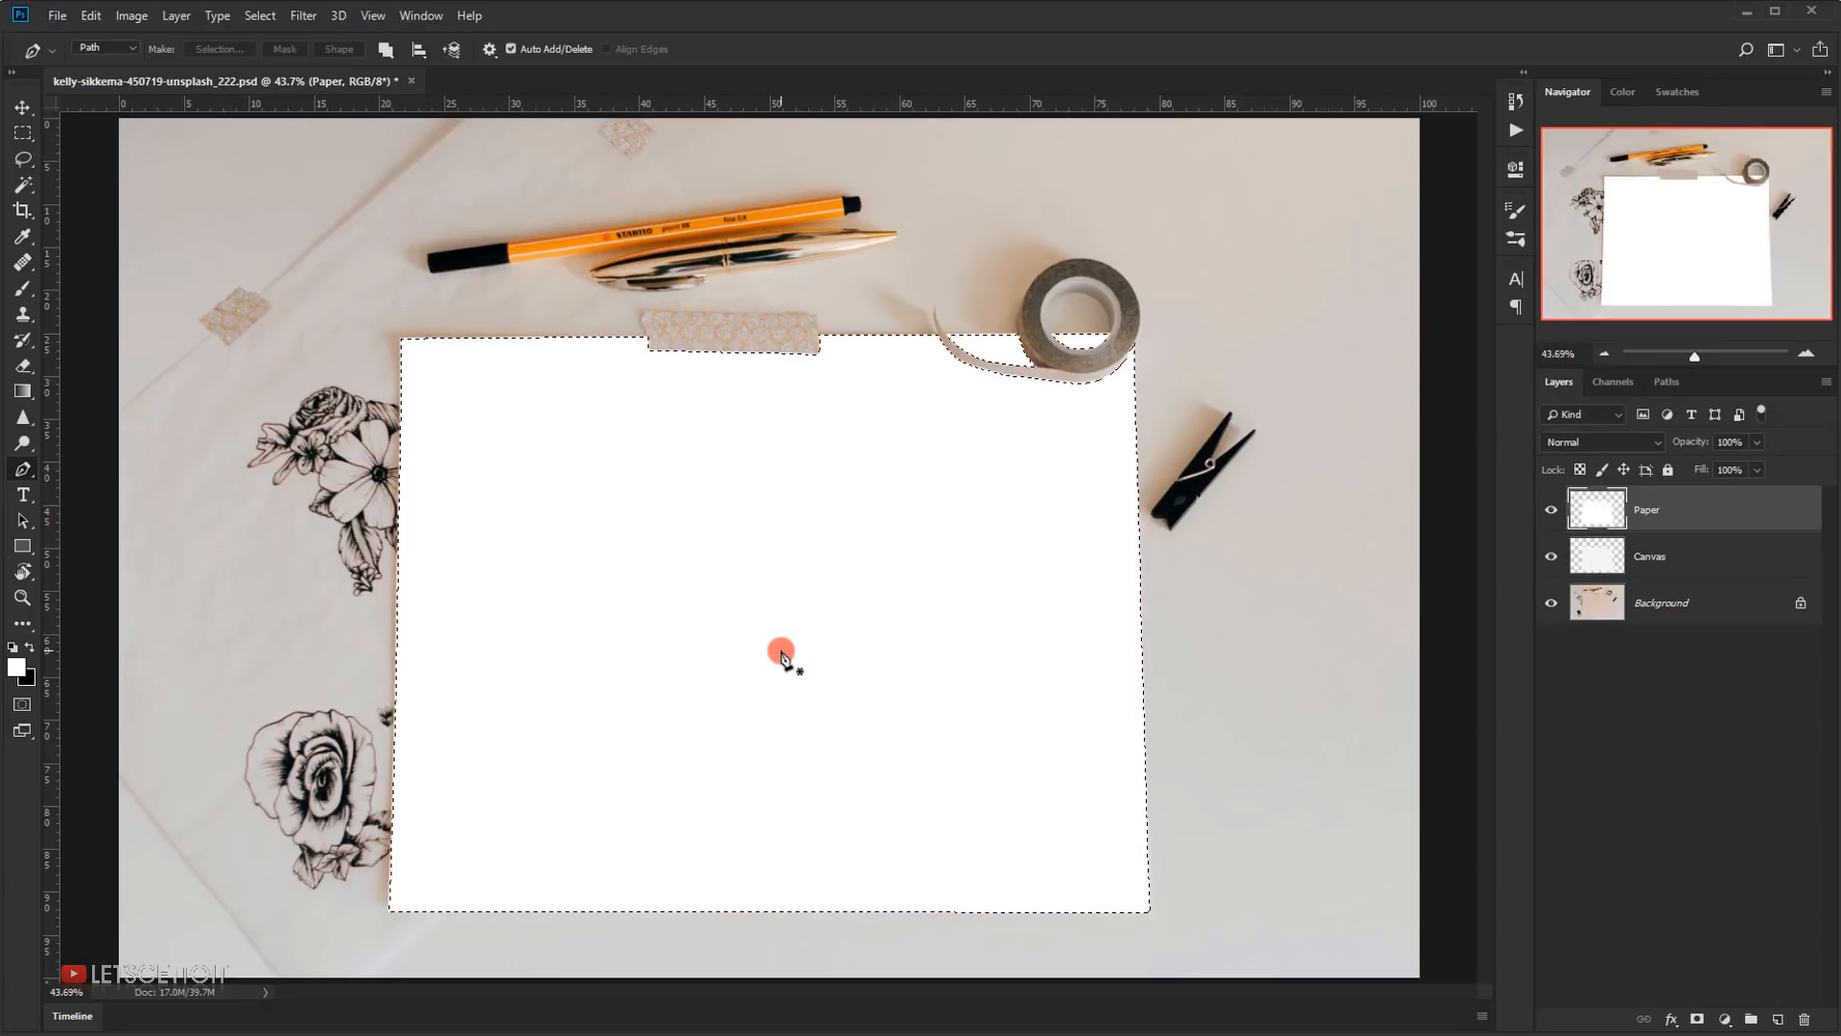
{"action": "key", "text": "ctrl+d"}
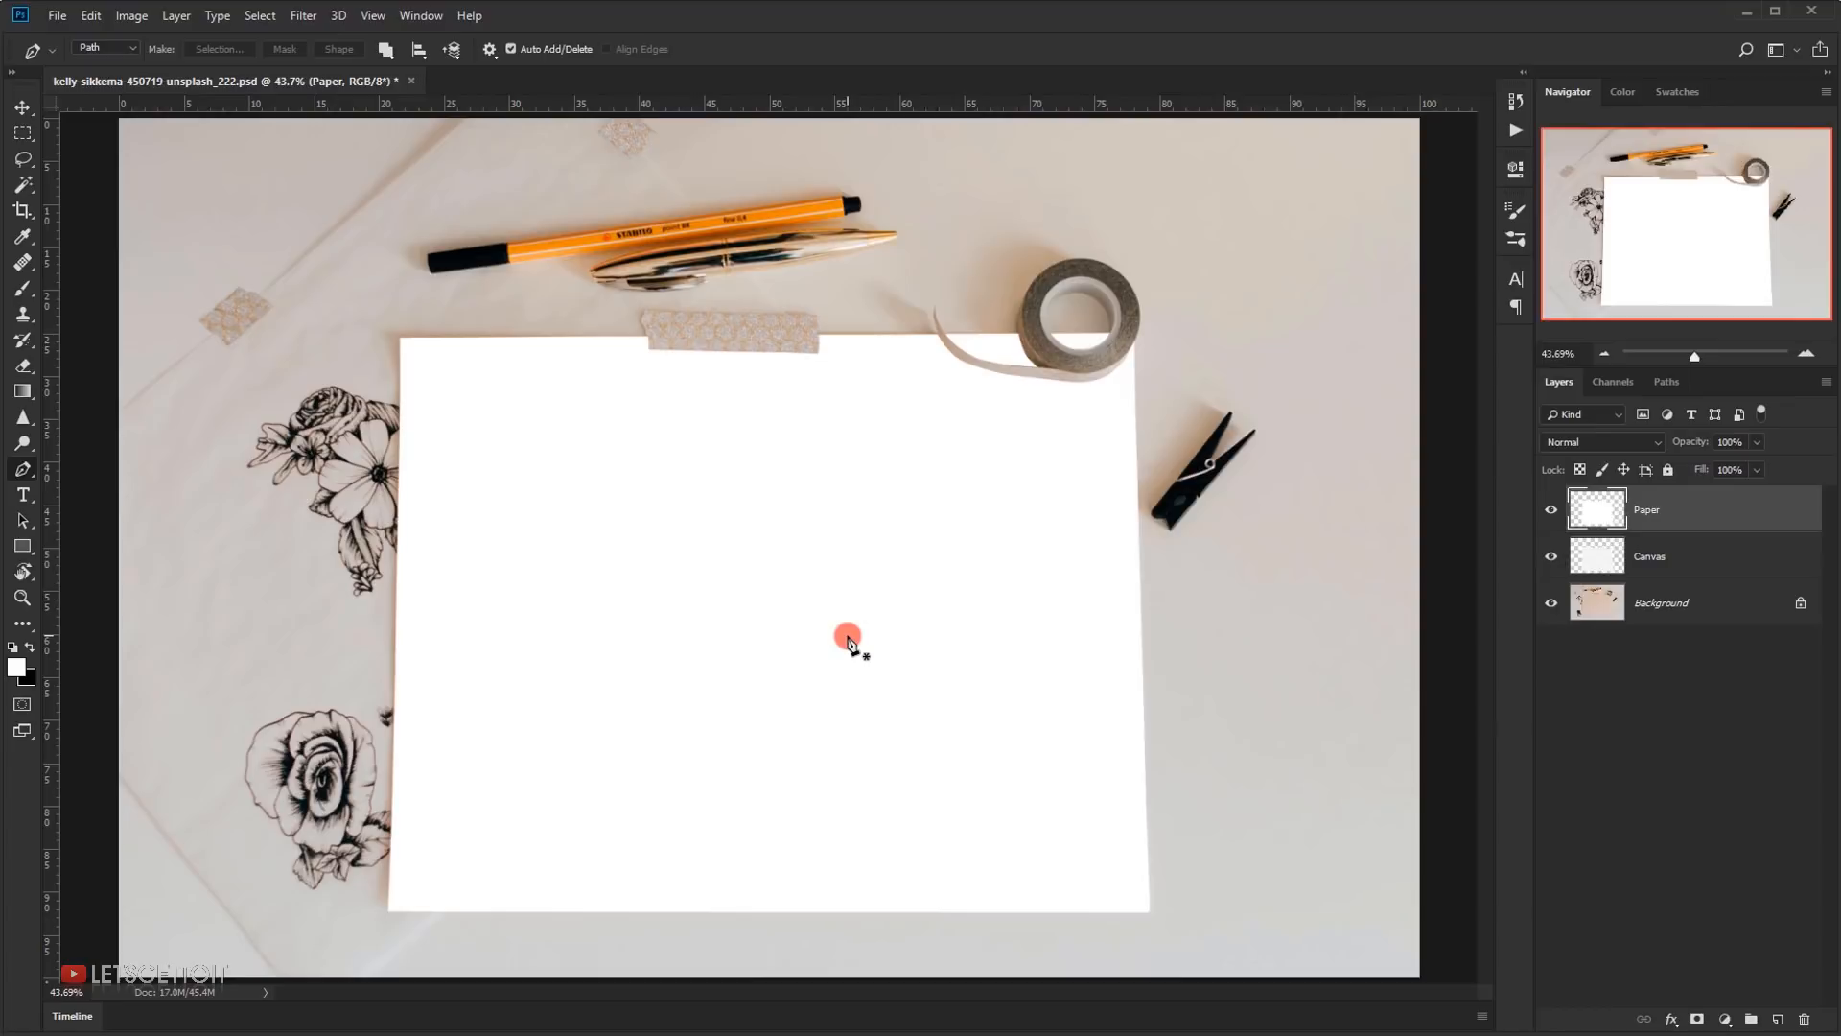
- Convert the Paper layer to a smart object and open its contents for editing
{"action": "right_click", "coordinate": [1686, 516]}
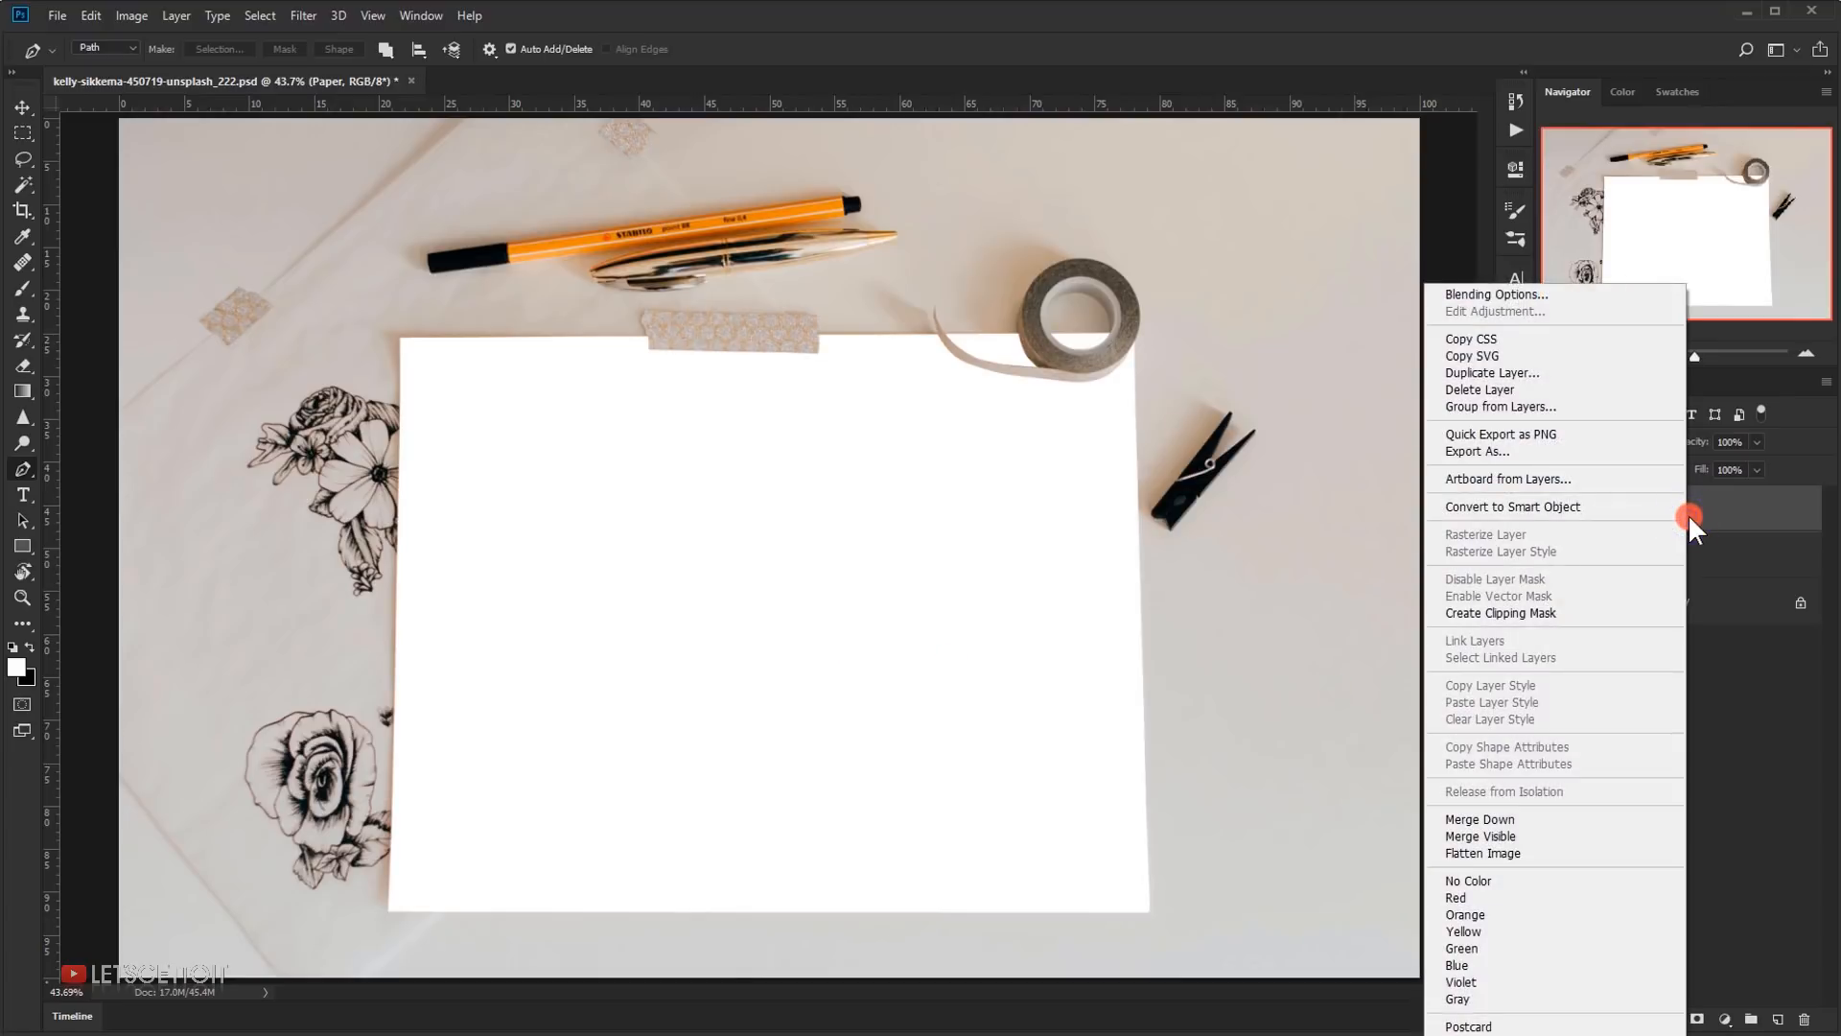
{"action": "left_click", "coordinate": [1546, 508]}
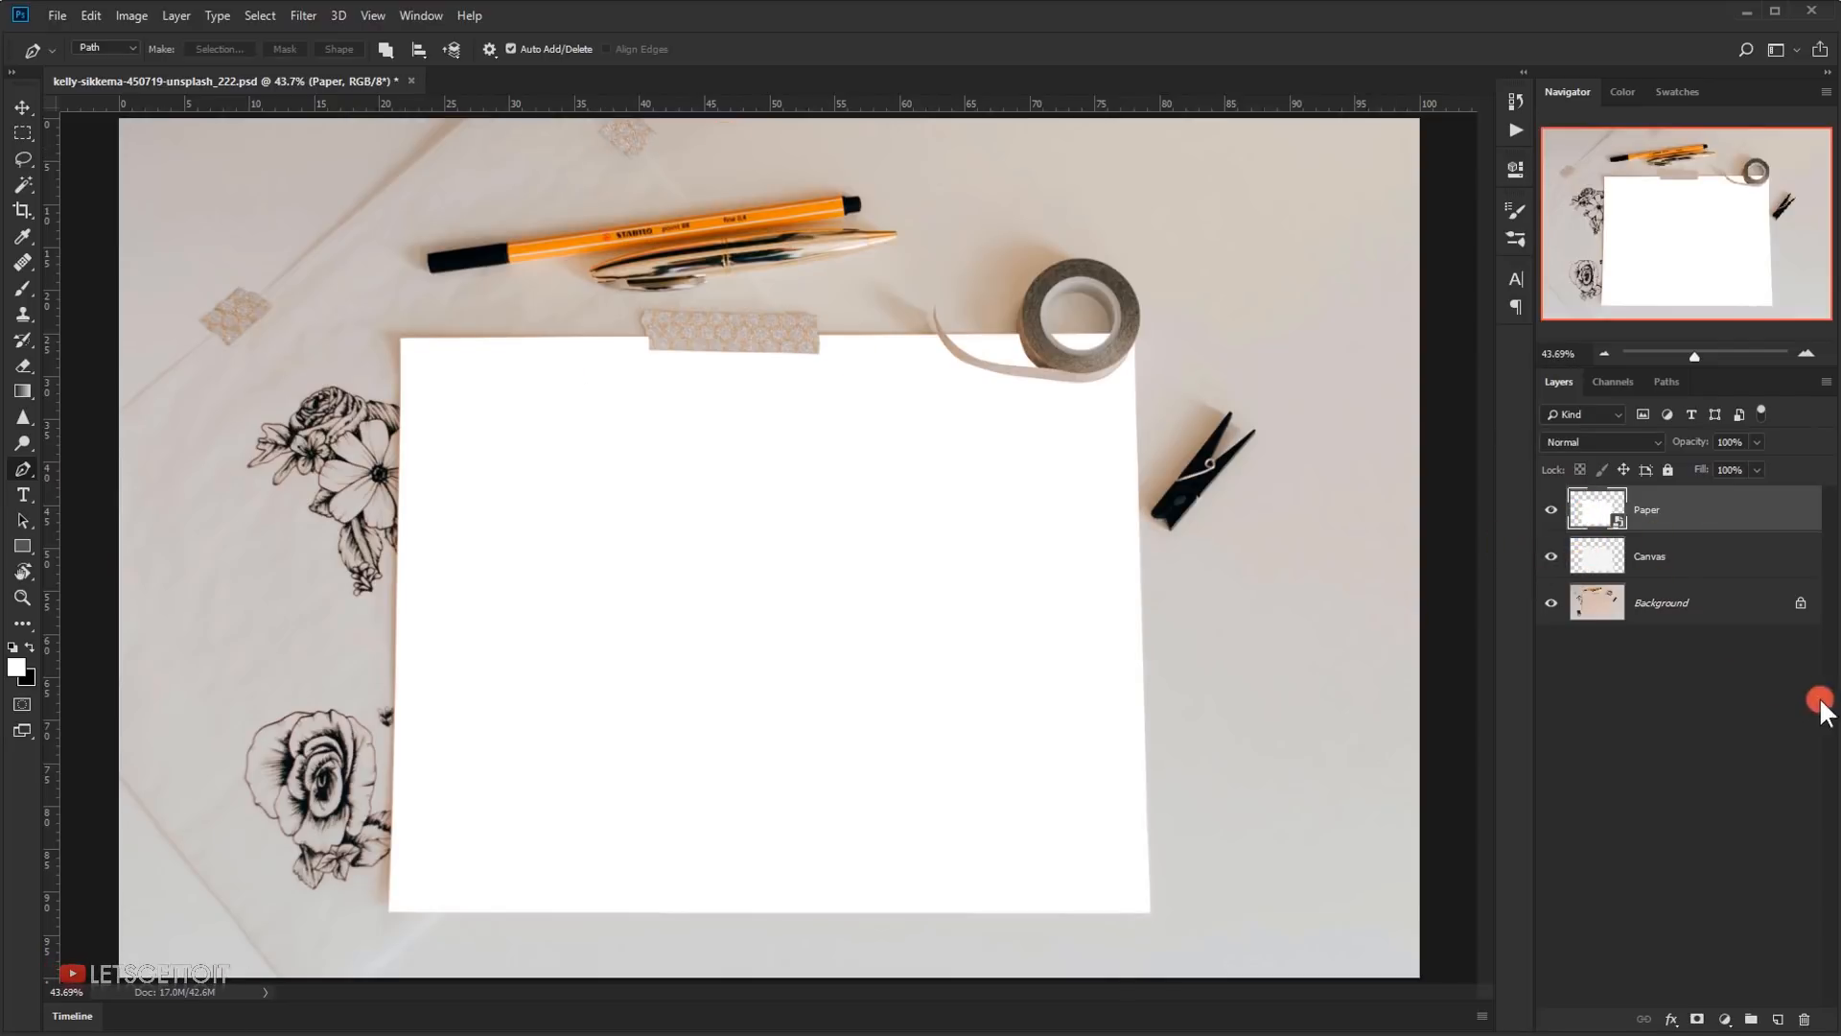
{"action": "double_click", "coordinate": [1603, 521]}
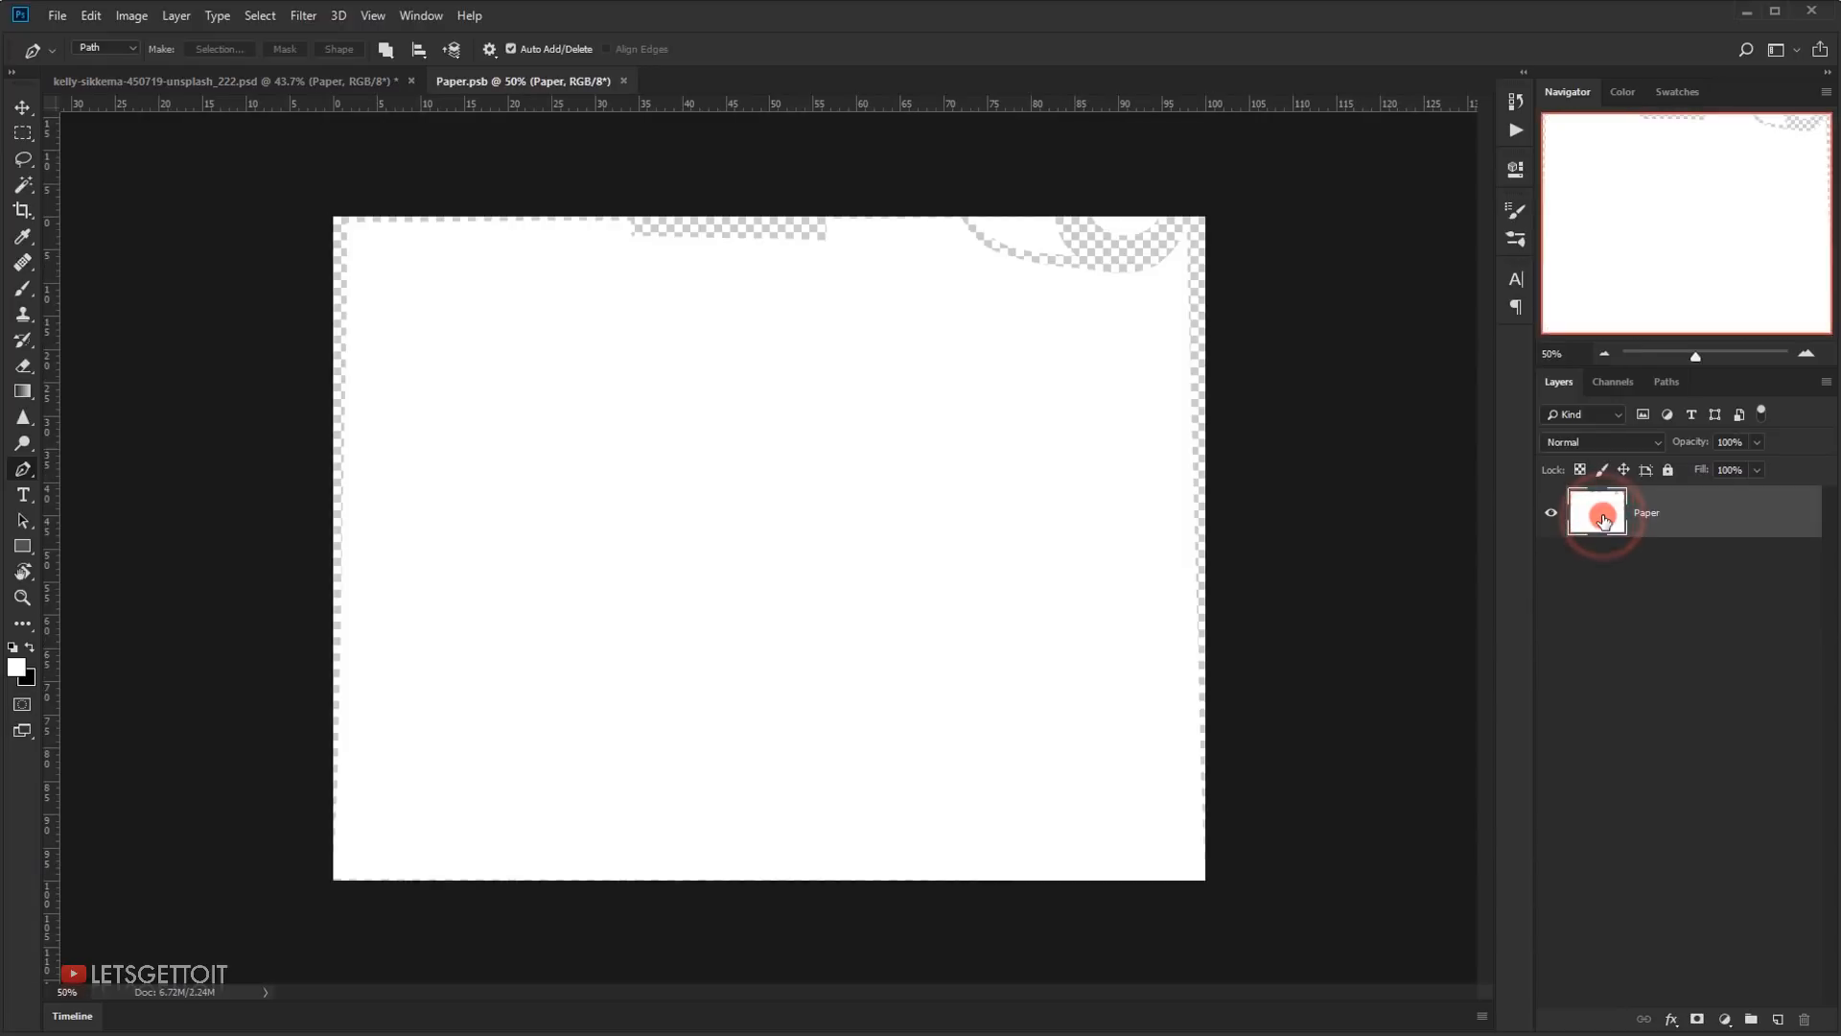
- Place the woman's portrait photo from the Tutorial folder into Paper.psb and clip it to the Paper layer
{"action": "key", "text": "v"}
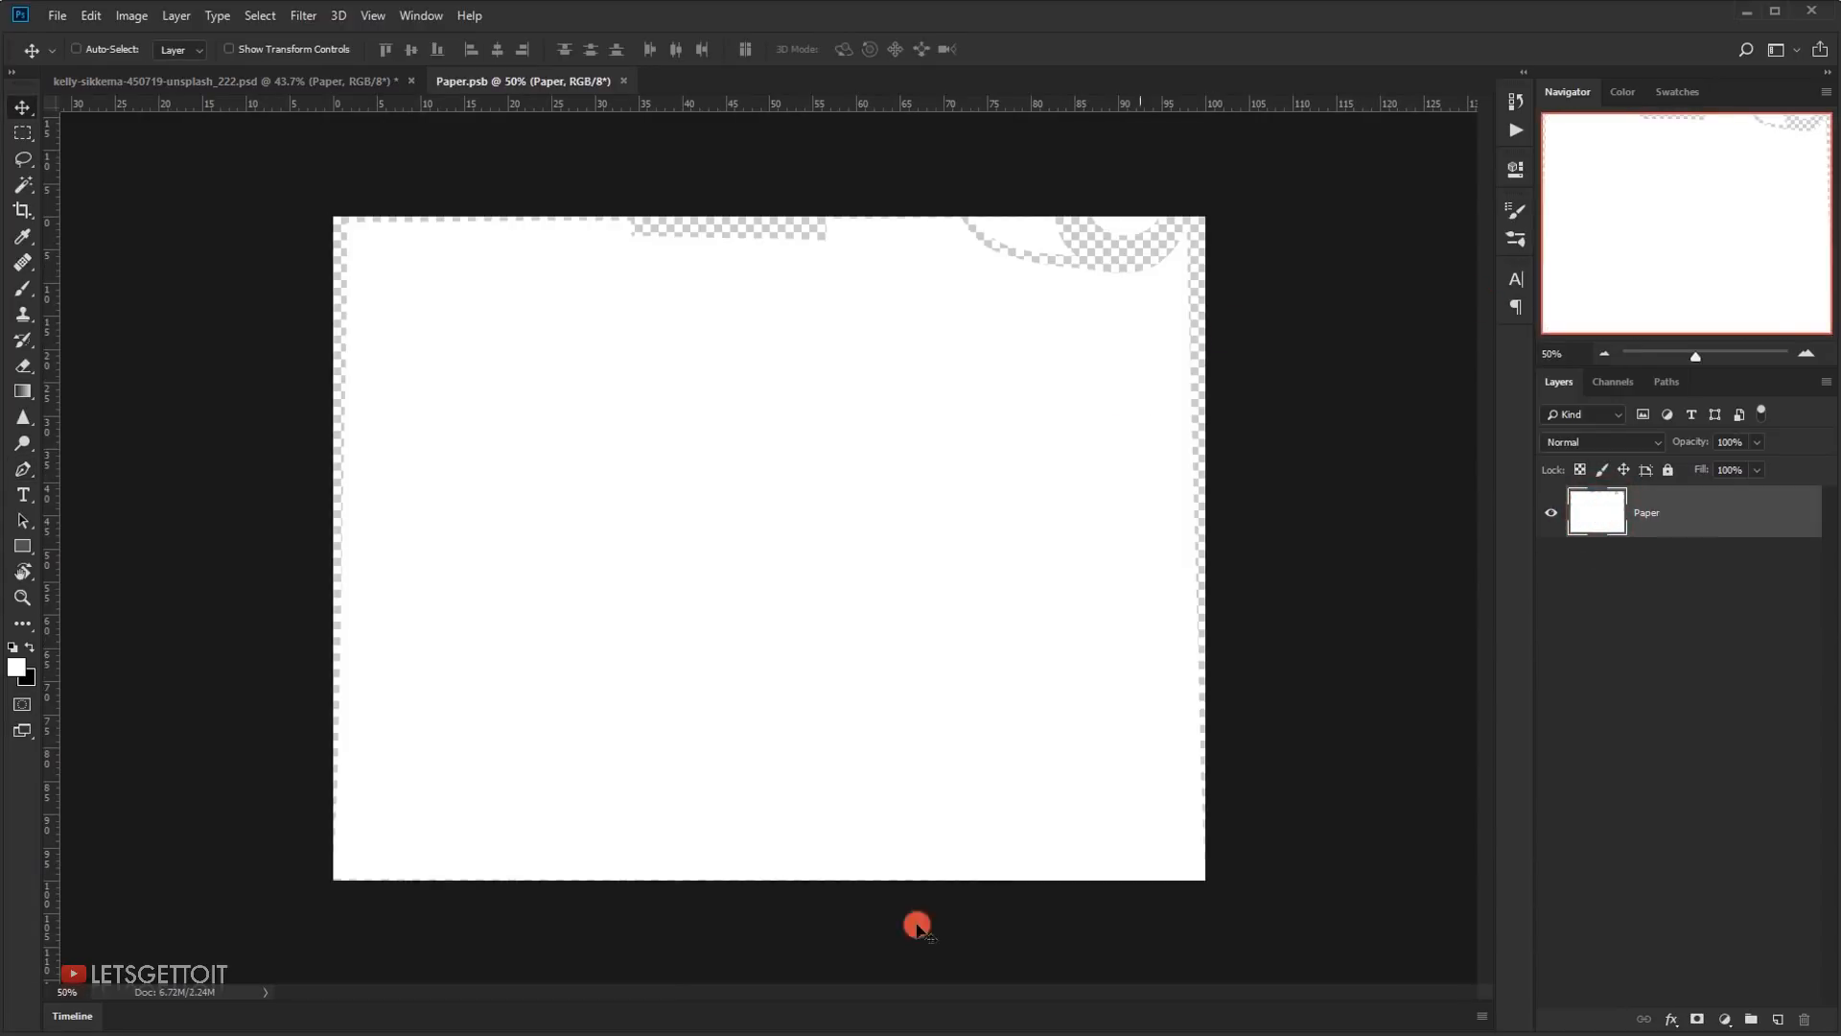
{"action": "left_click", "coordinate": [125, 1030]}
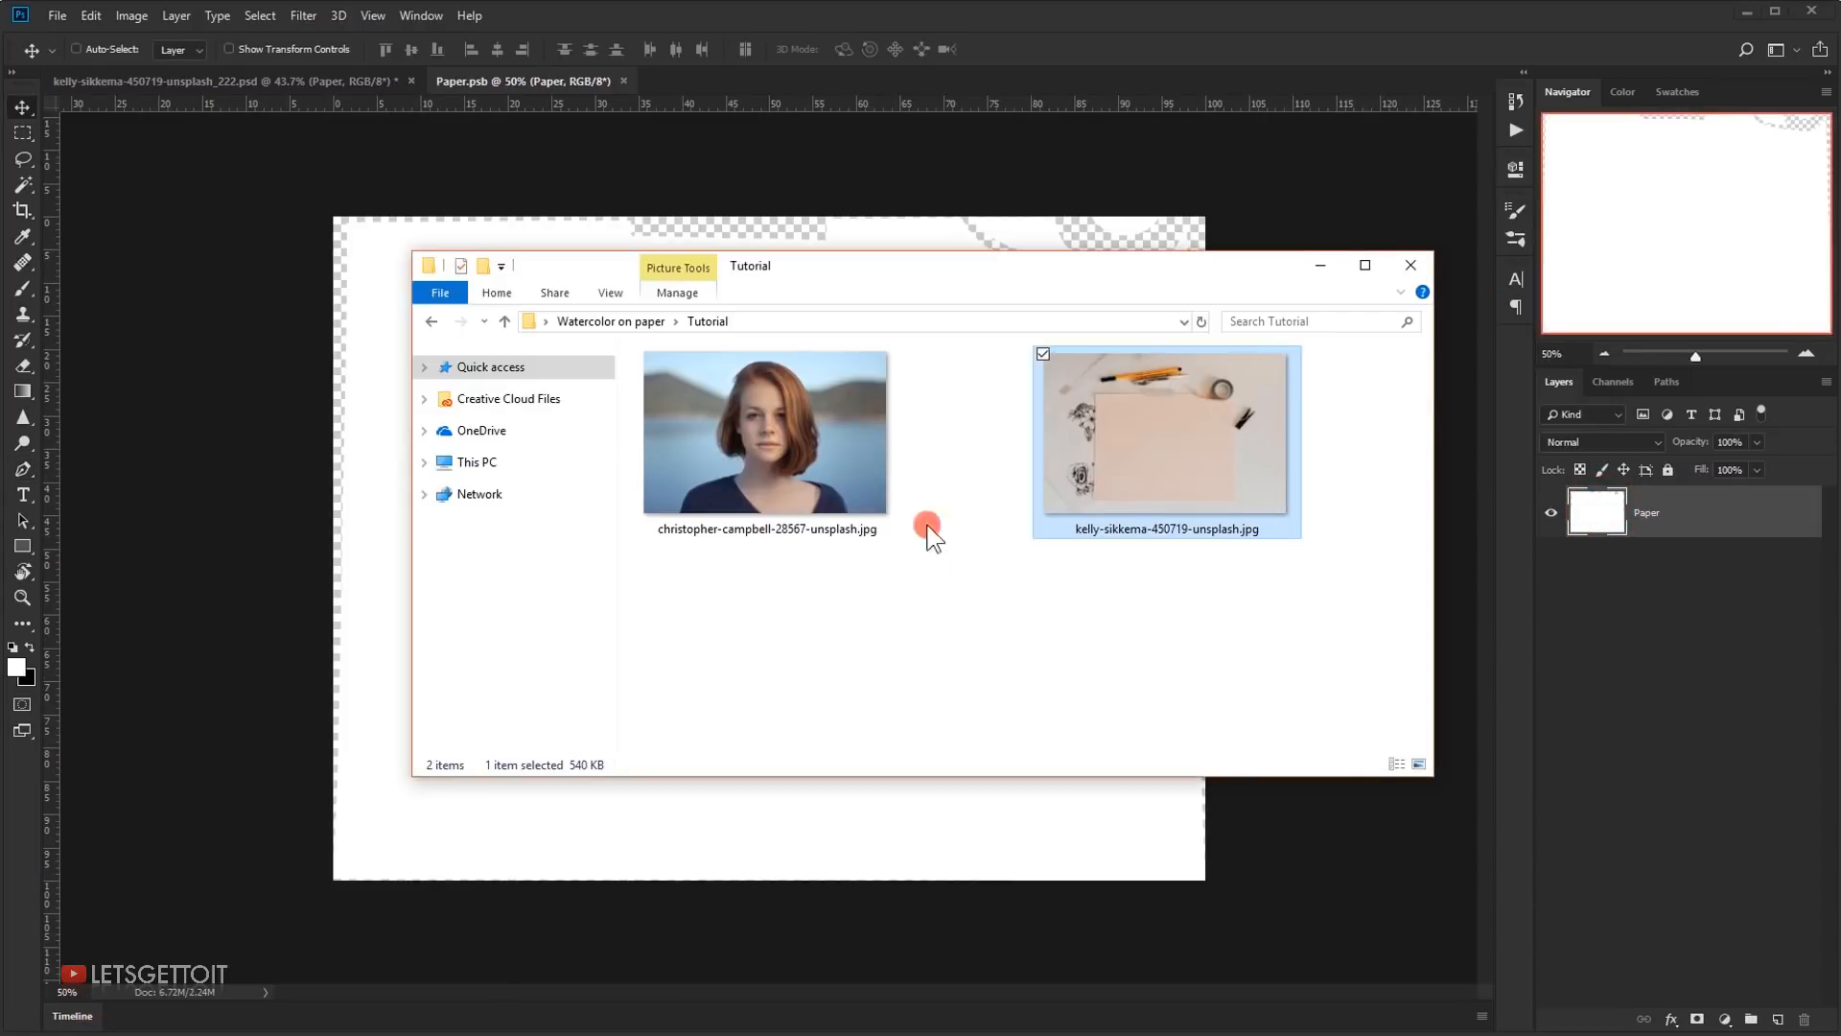
{"action": "left_click", "coordinate": [808, 486]}
{"action": "left_click_drag", "start_coordinate": [827, 491], "coordinate": [722, 207]}
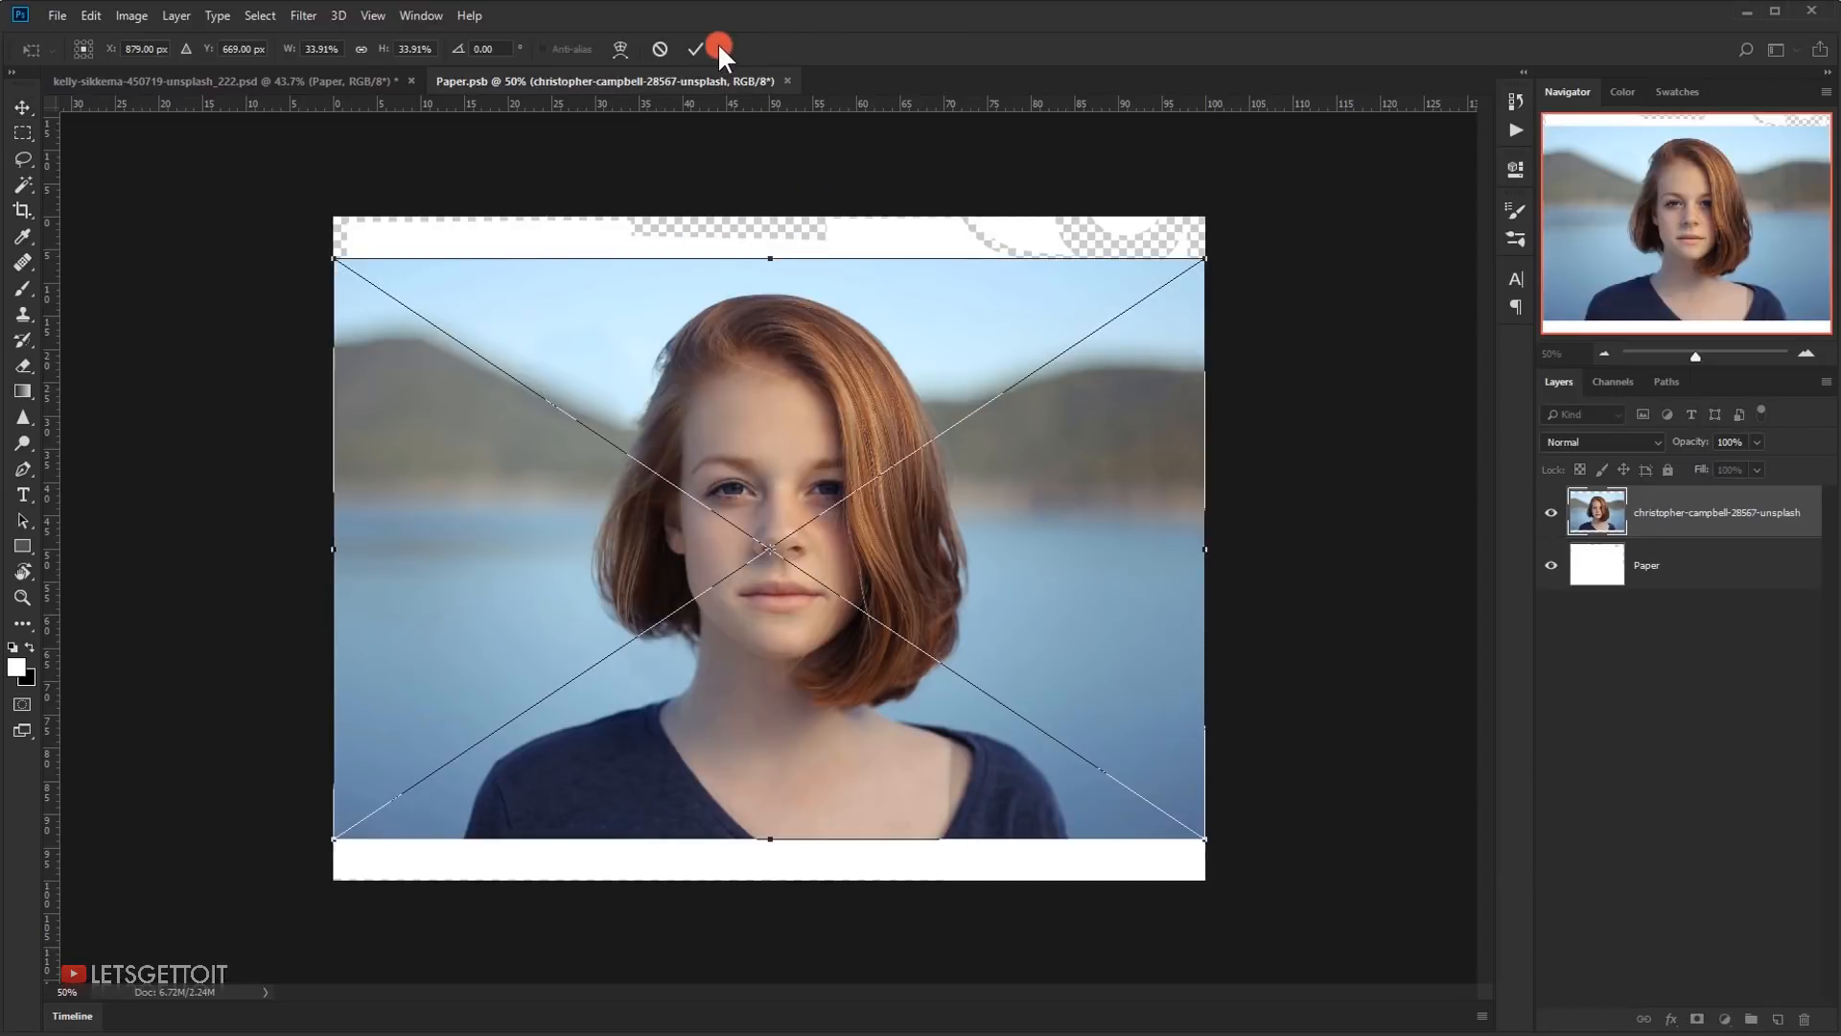
{"action": "left_click", "coordinate": [692, 50]}
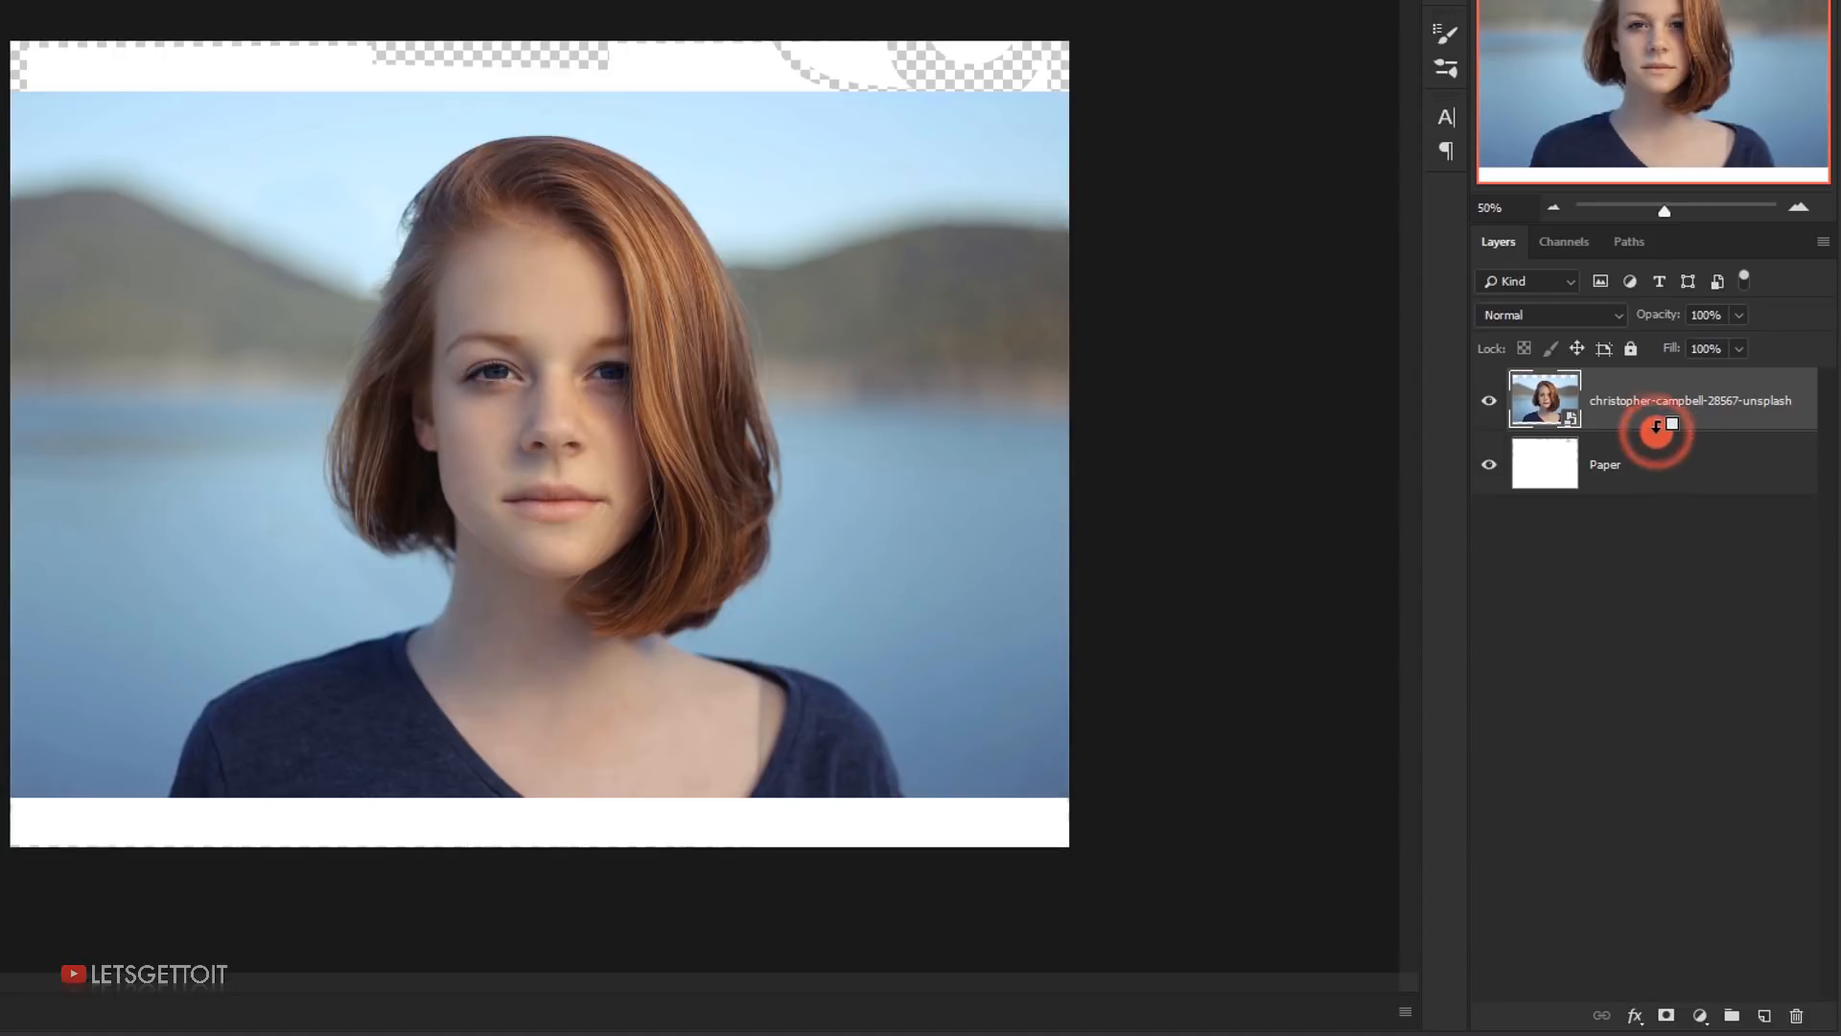
{"action": "left_click", "coordinate": [1656, 429], "text": "alt"}
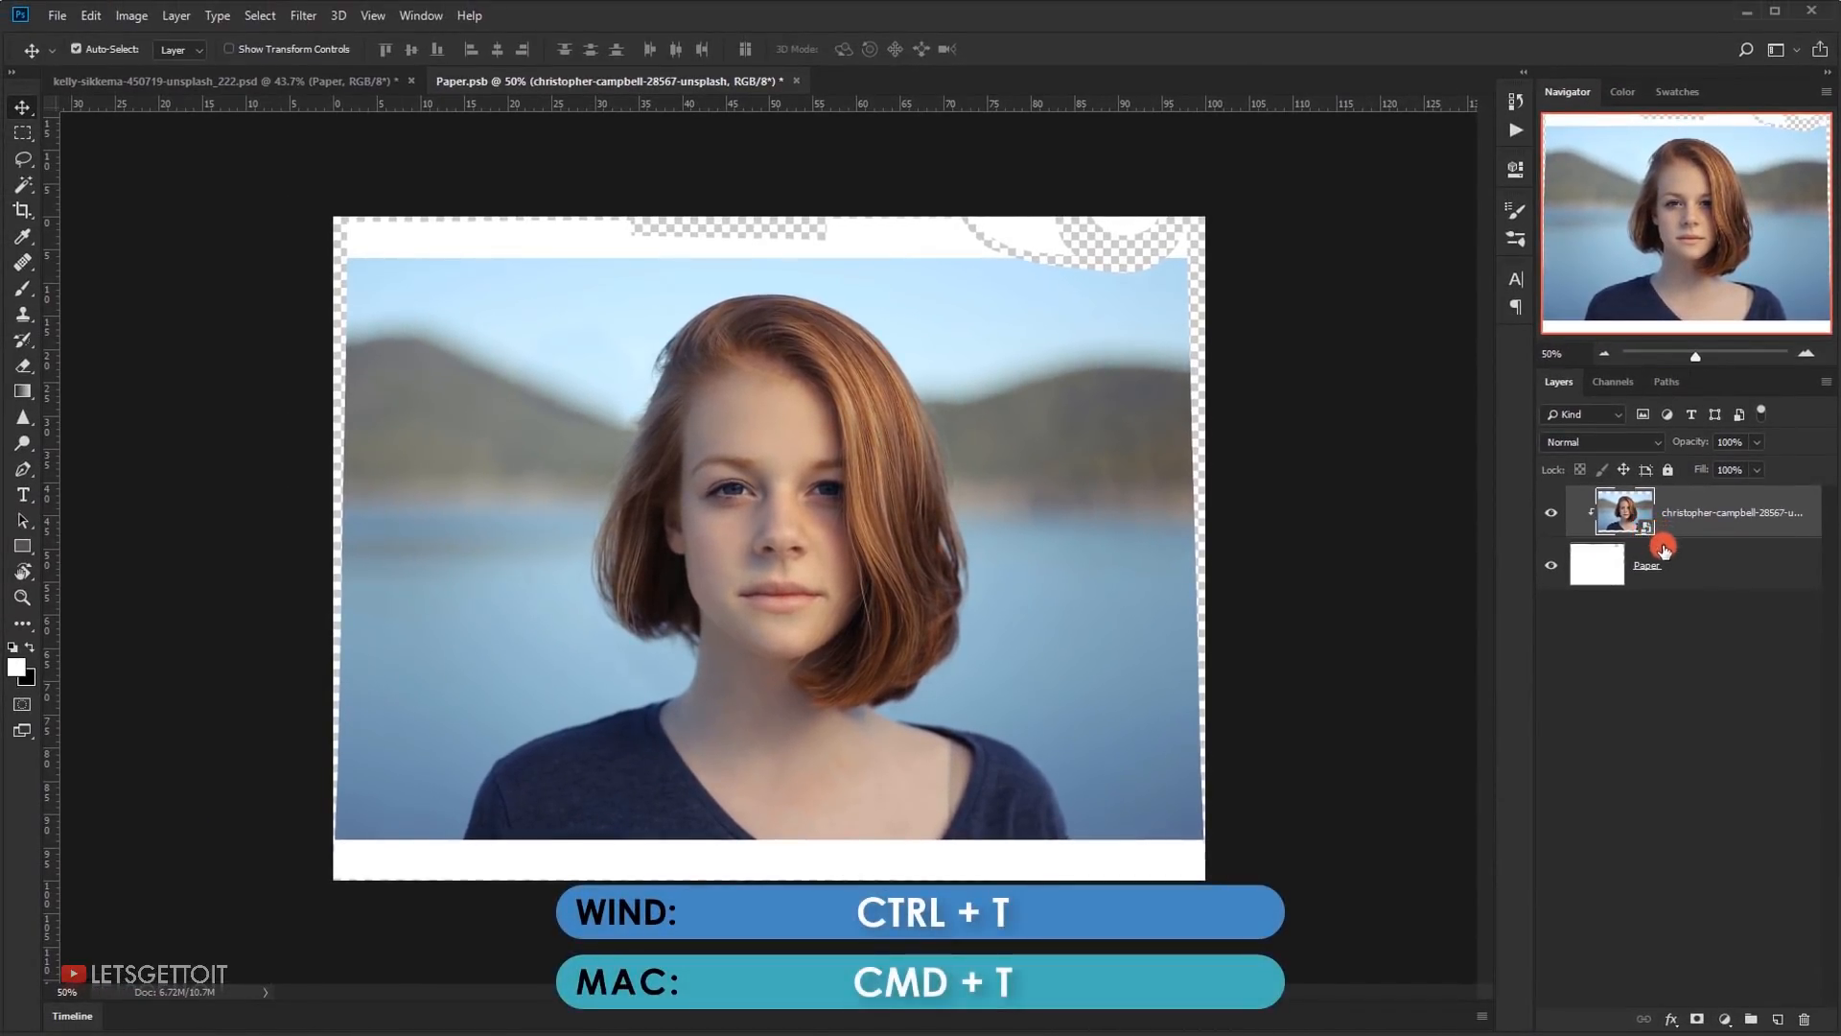
- Scale the portrait to about 39.76% so it covers the whole paper shape, and save and close Paper.psb
{"action": "key", "text": "ctrl+t"}
{"action": "mouse_move", "coordinate": [1204, 839]}
{"action": "left_mouse_down"}
{"action": "mouse_move", "coordinate": [1280, 888]}
{"action": "mouse_move", "coordinate": [1173, 841]}
{"action": "left_mouse_up"}
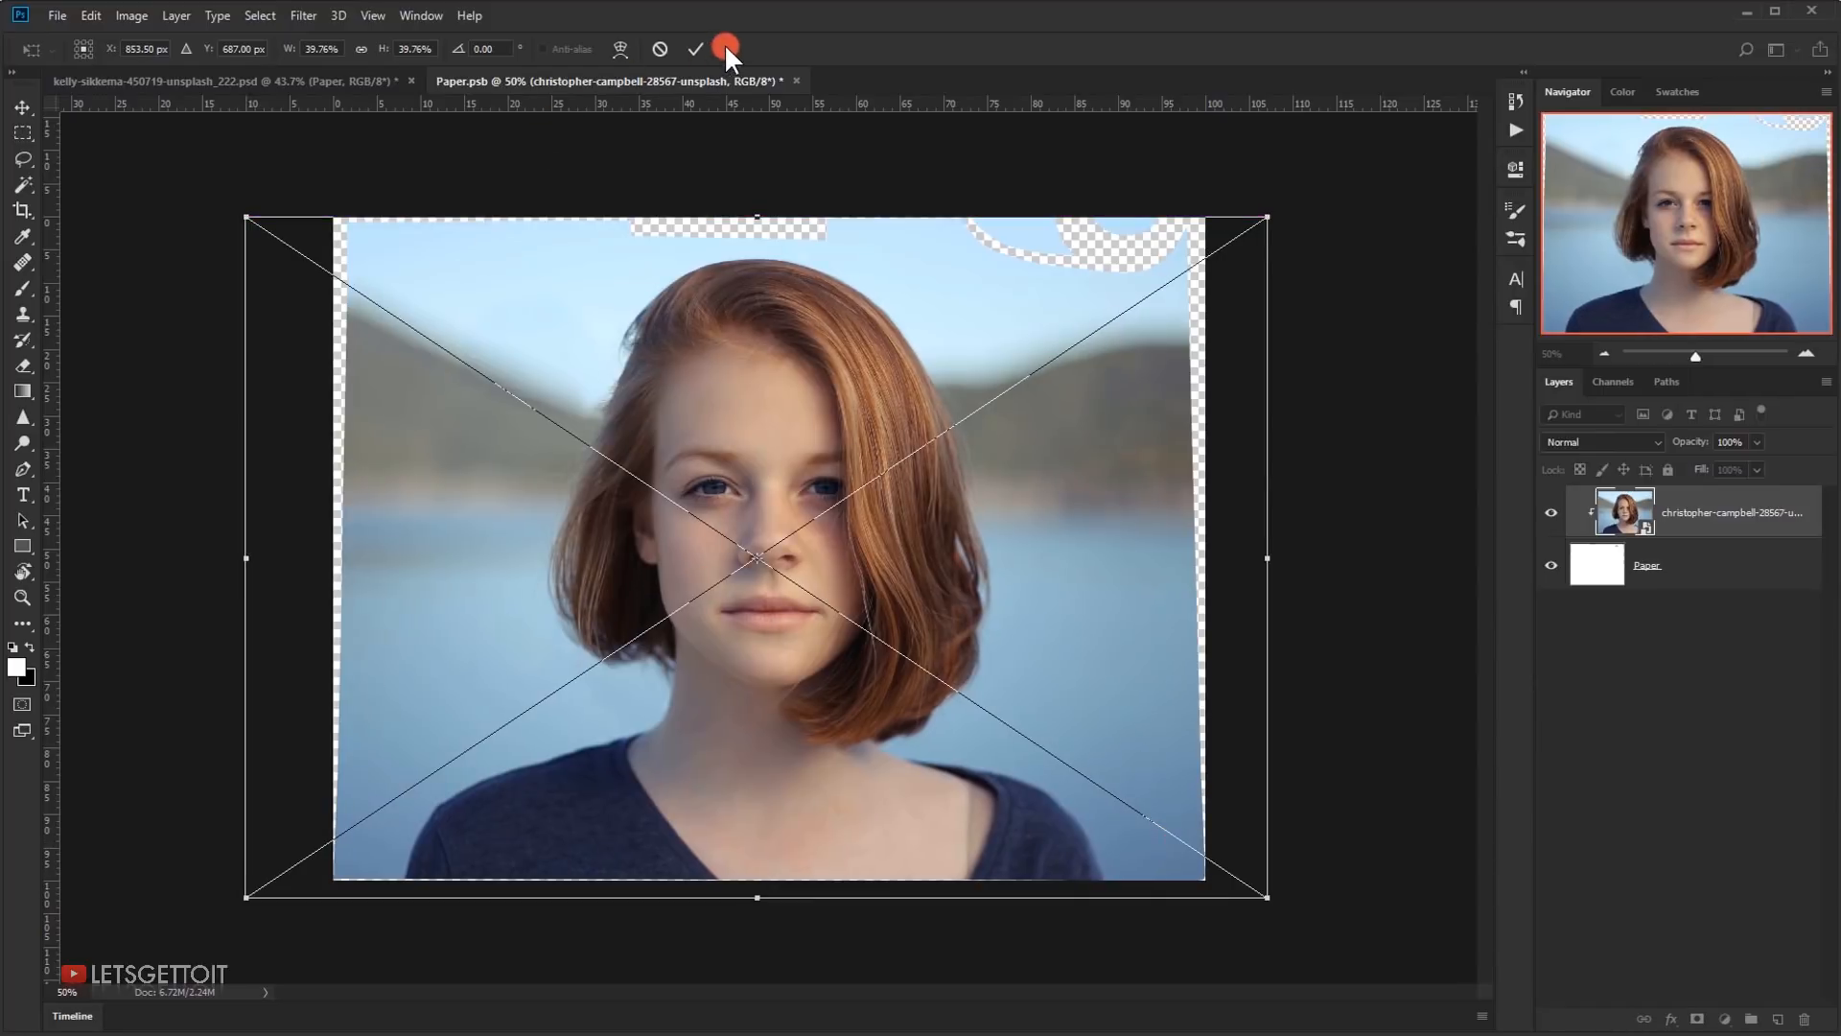
{"action": "left_click", "coordinate": [697, 49]}
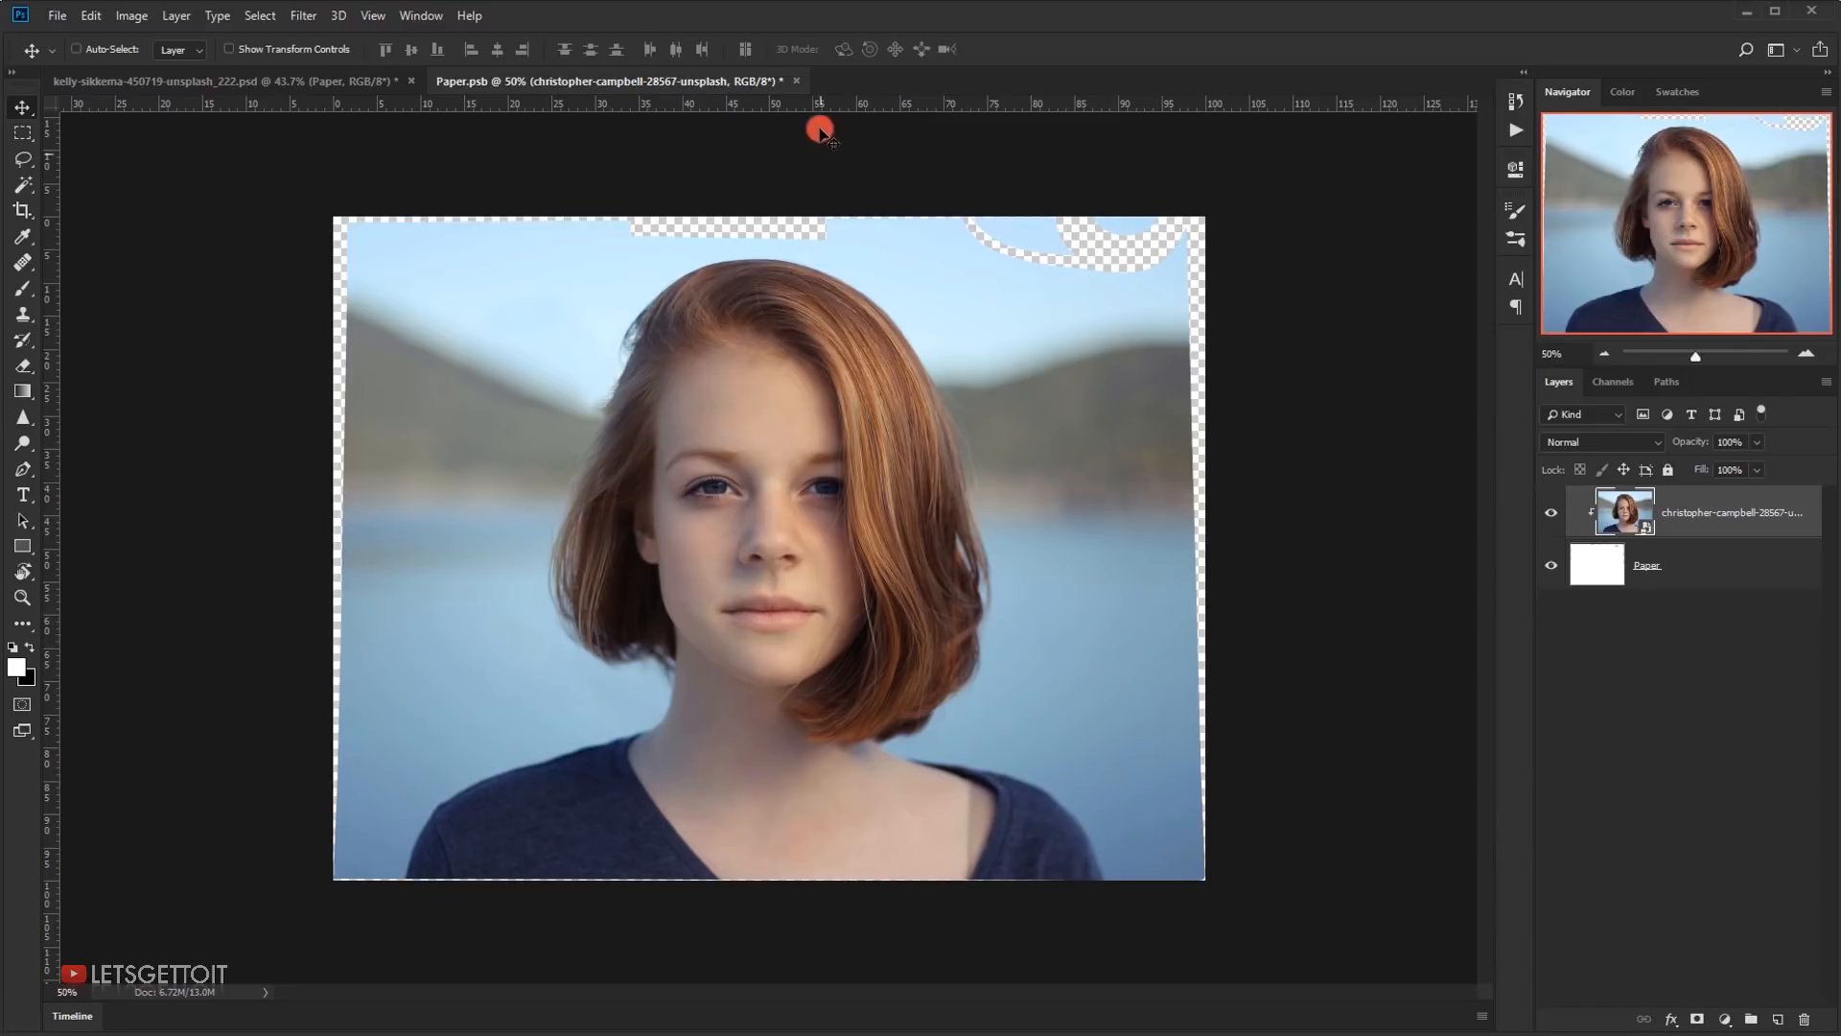
{"action": "left_click", "coordinate": [798, 78]}
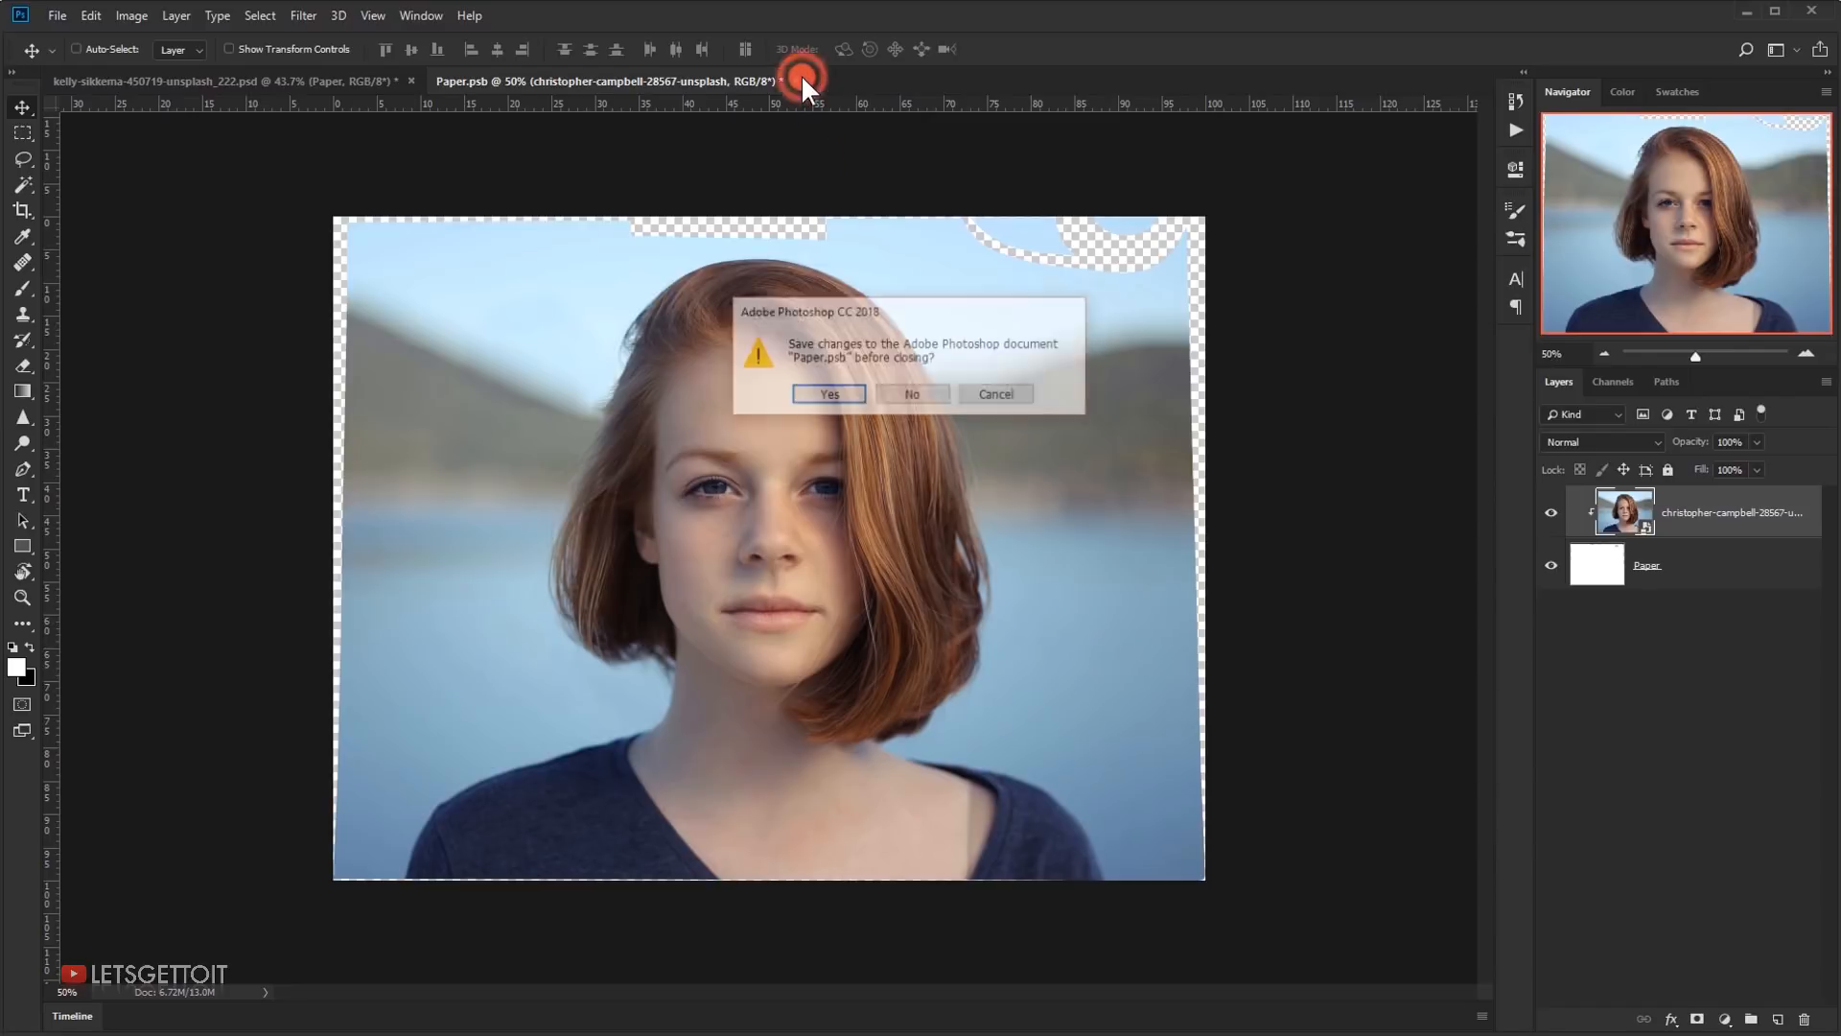
{"action": "left_click", "coordinate": [821, 399]}
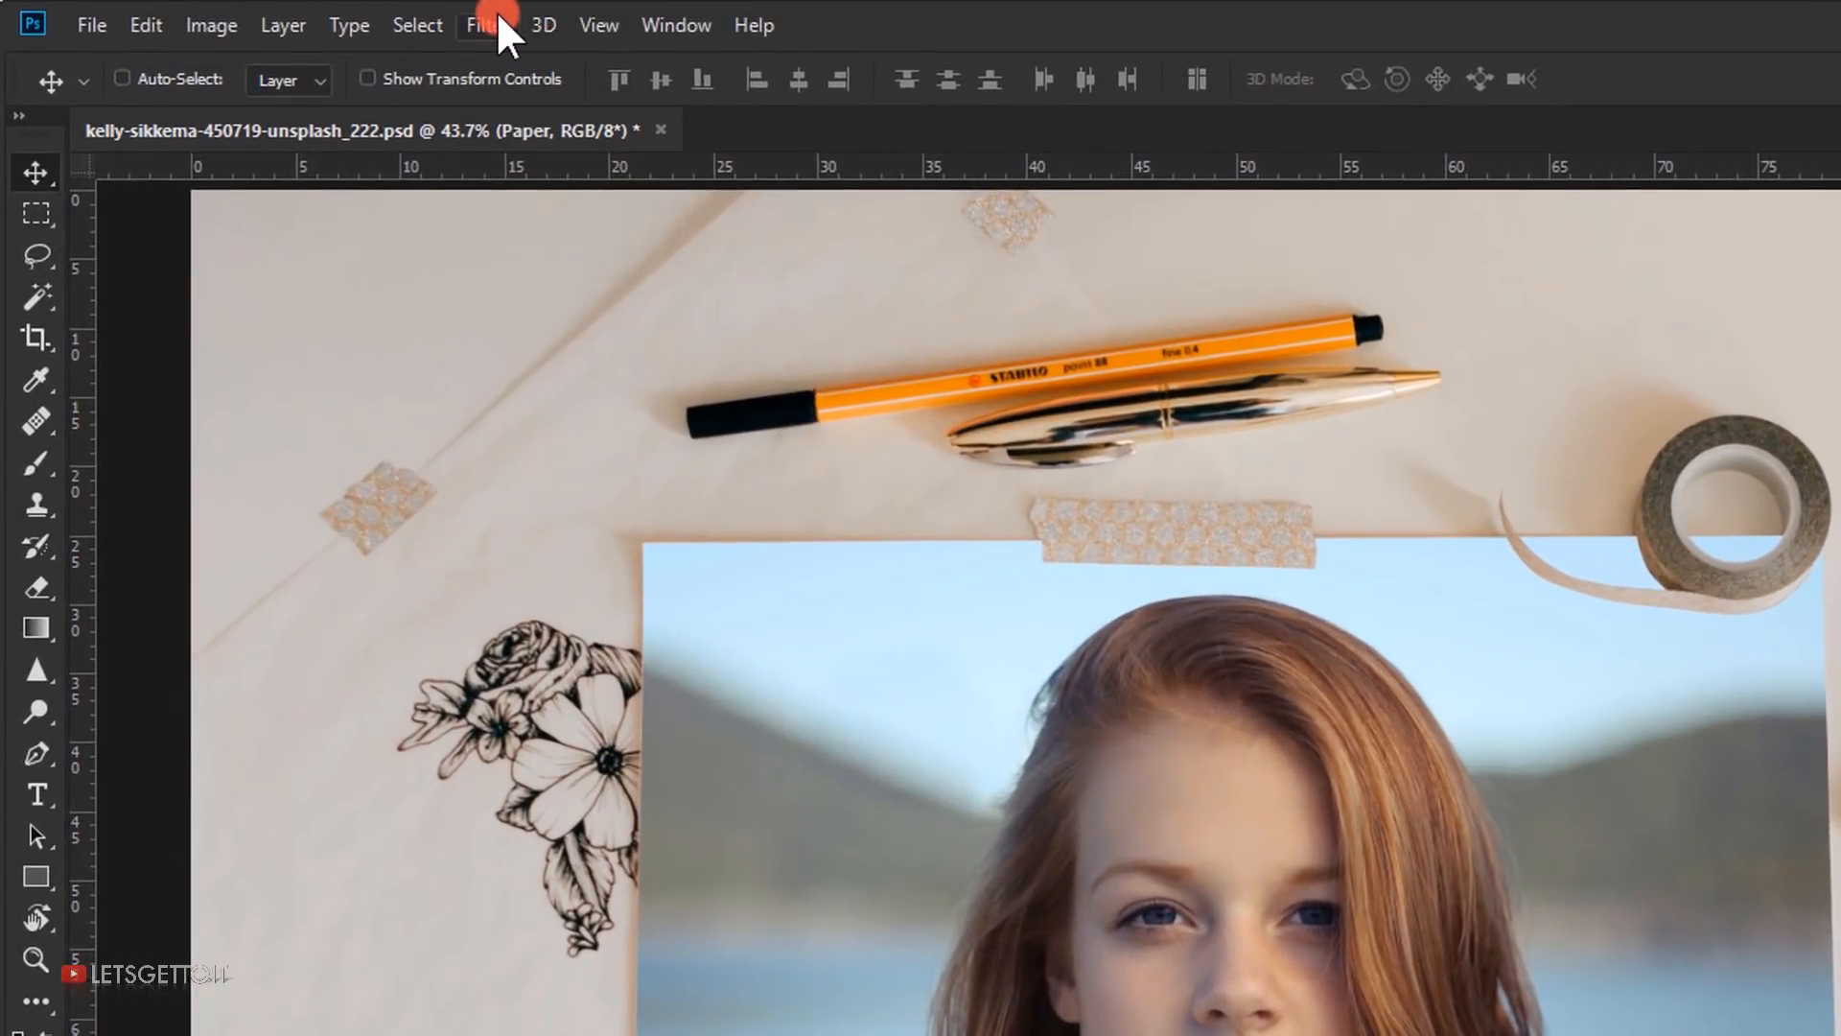
- Apply a Smart Blur filter to the Paper smart object with radius 6.1, threshold 25, High quality and Normal mode
{"action": "left_click", "coordinate": [305, 14]}
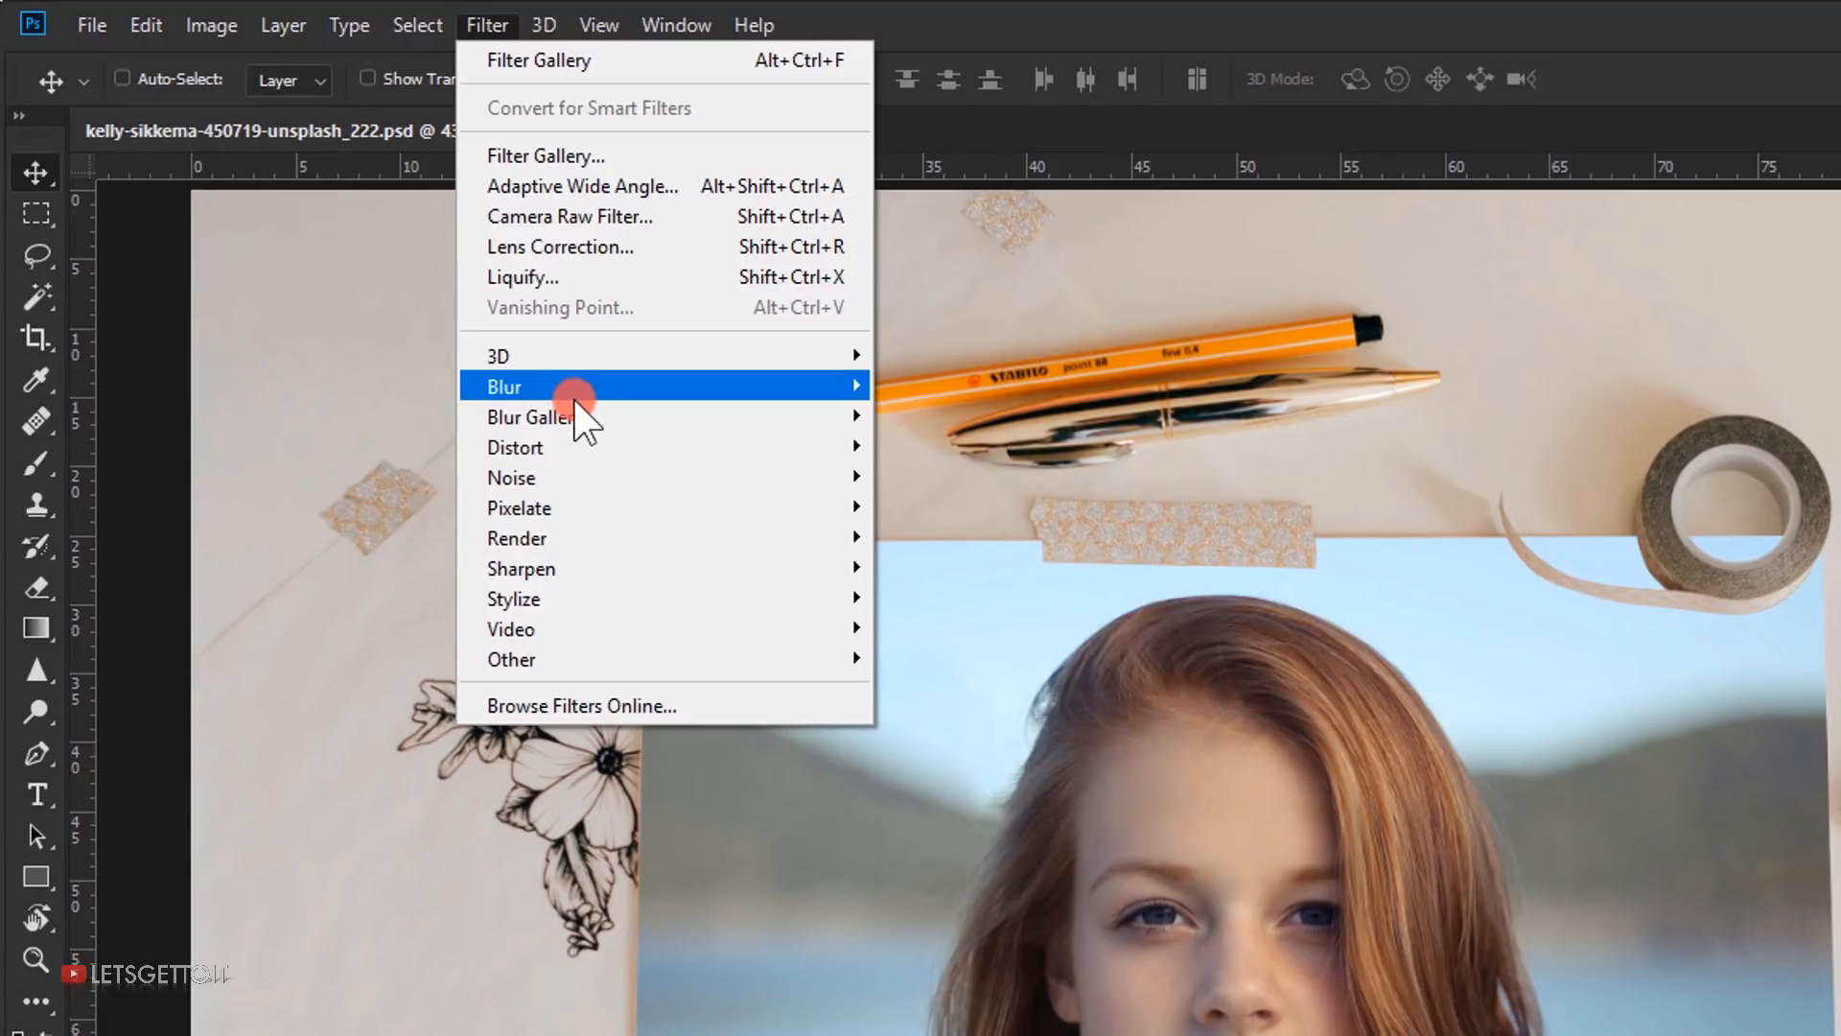
{"action": "mouse_move", "coordinate": [574, 394]}
{"action": "left_click", "coordinate": [376, 658]}
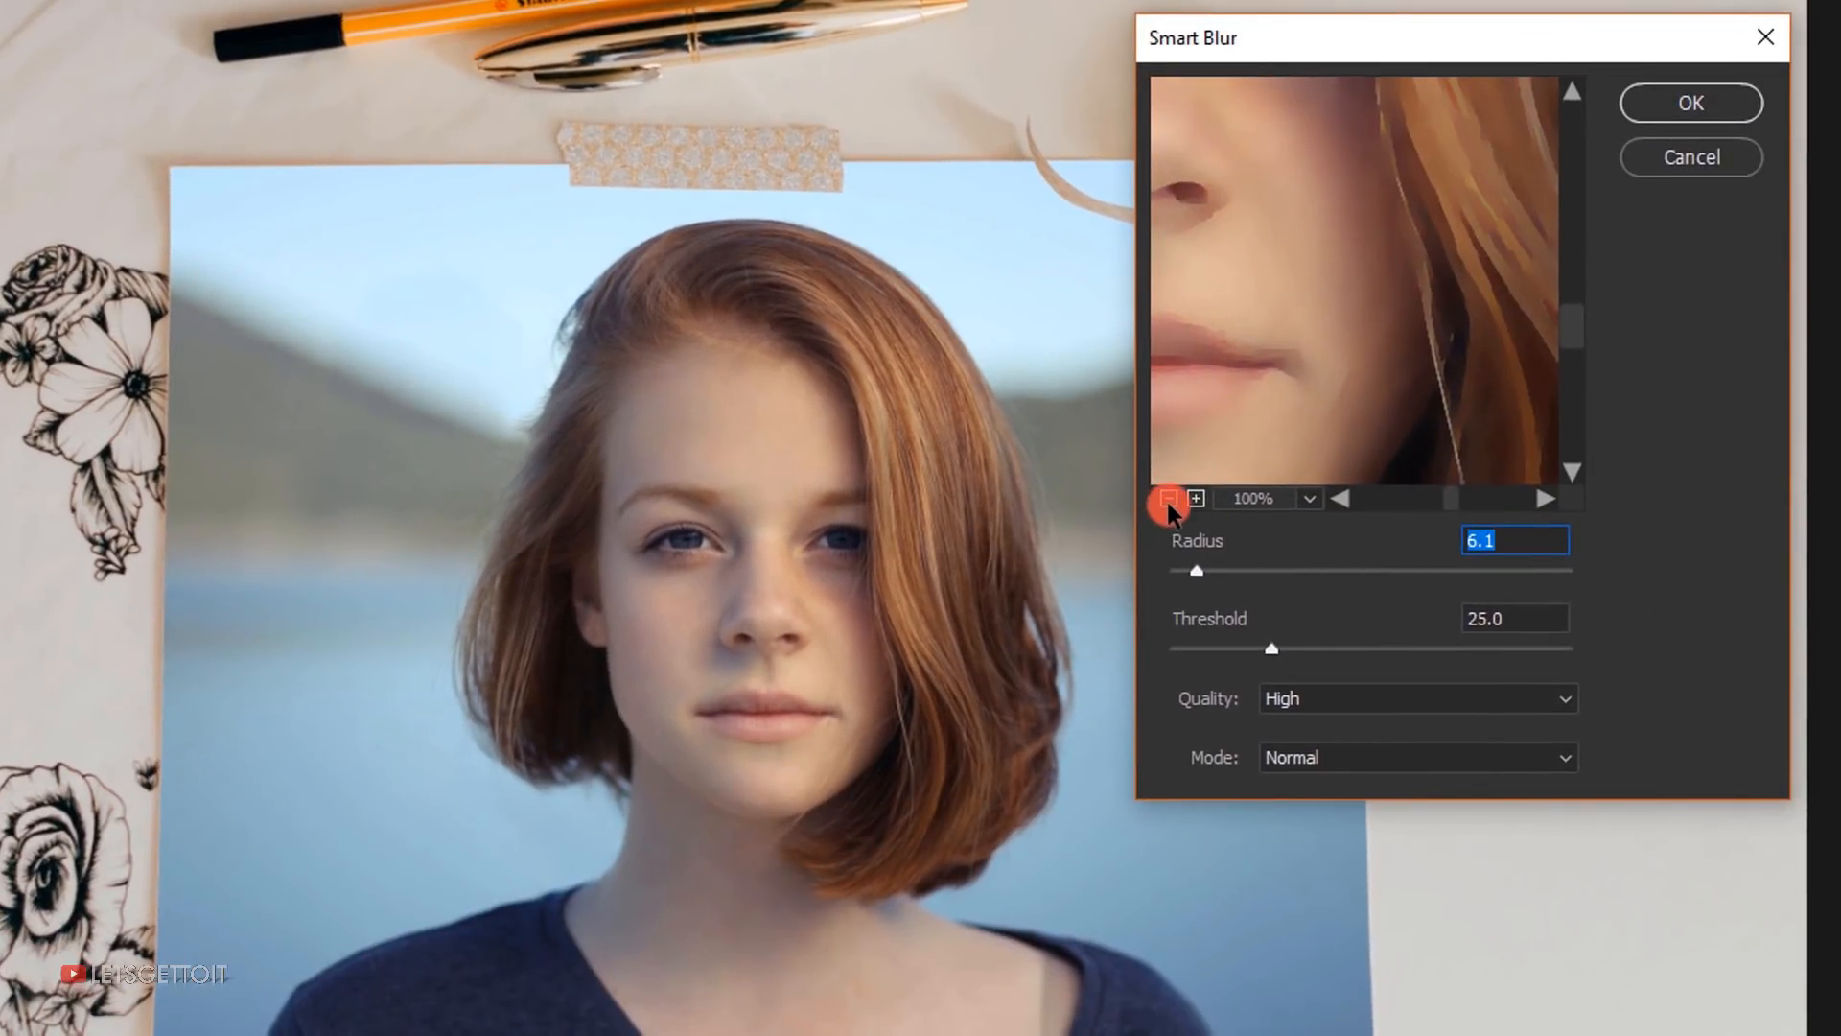
{"action": "left_click", "coordinate": [1168, 499]}
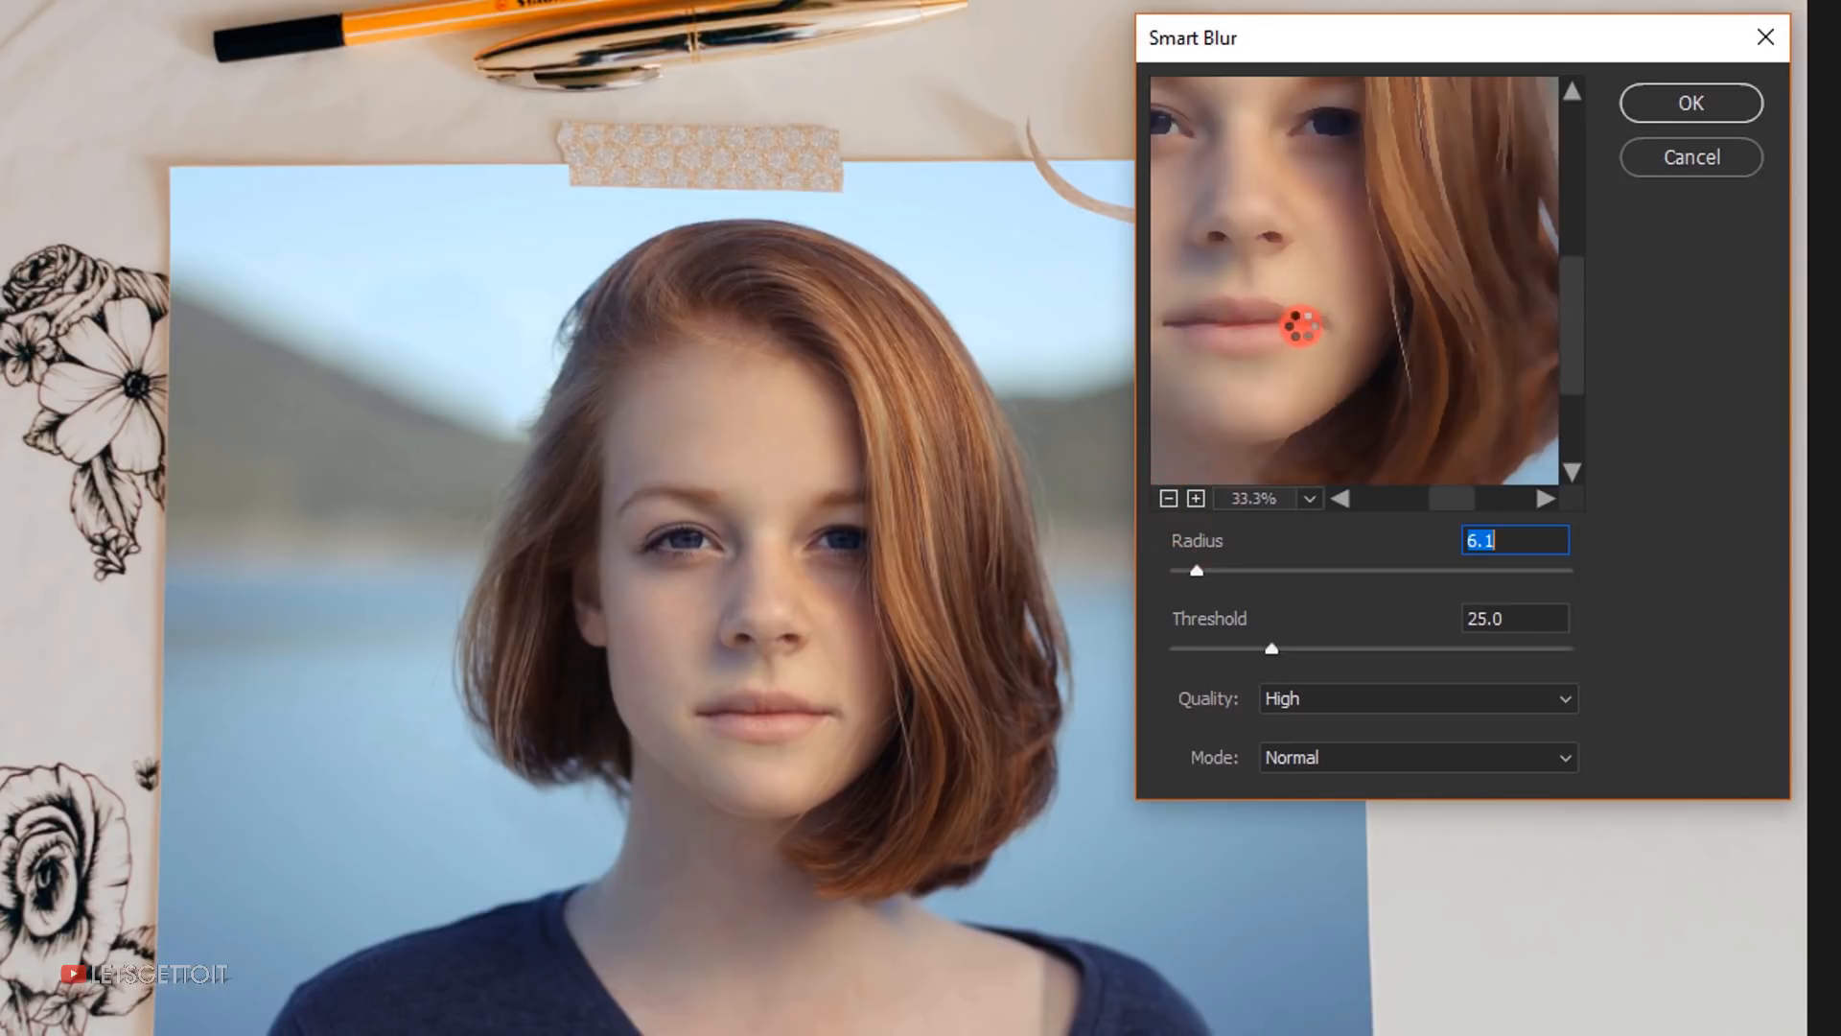
{"action": "left_click_drag", "start_coordinate": [1300, 326], "coordinate": [1143, 551]}
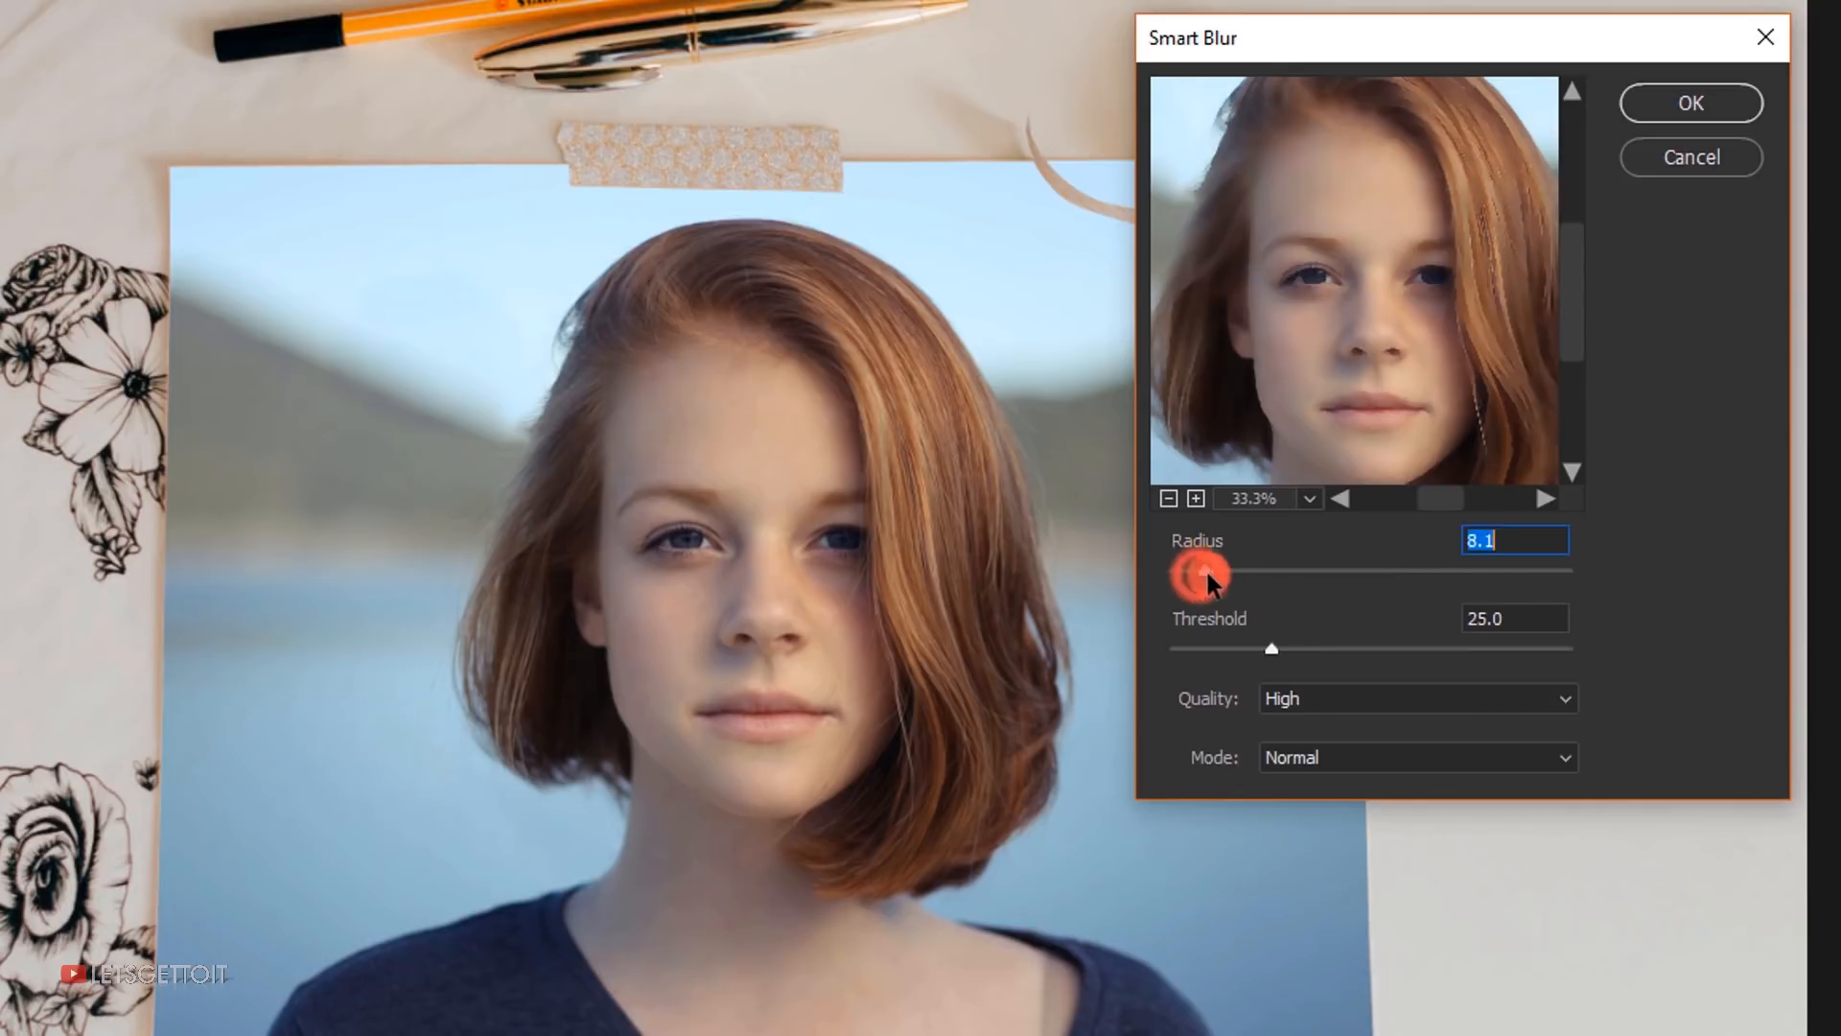
{"action": "left_click_drag", "start_coordinate": [1208, 573], "coordinate": [1198, 574]}
{"action": "left_click", "coordinate": [1543, 537]}
{"action": "left_click", "coordinate": [1465, 581]}
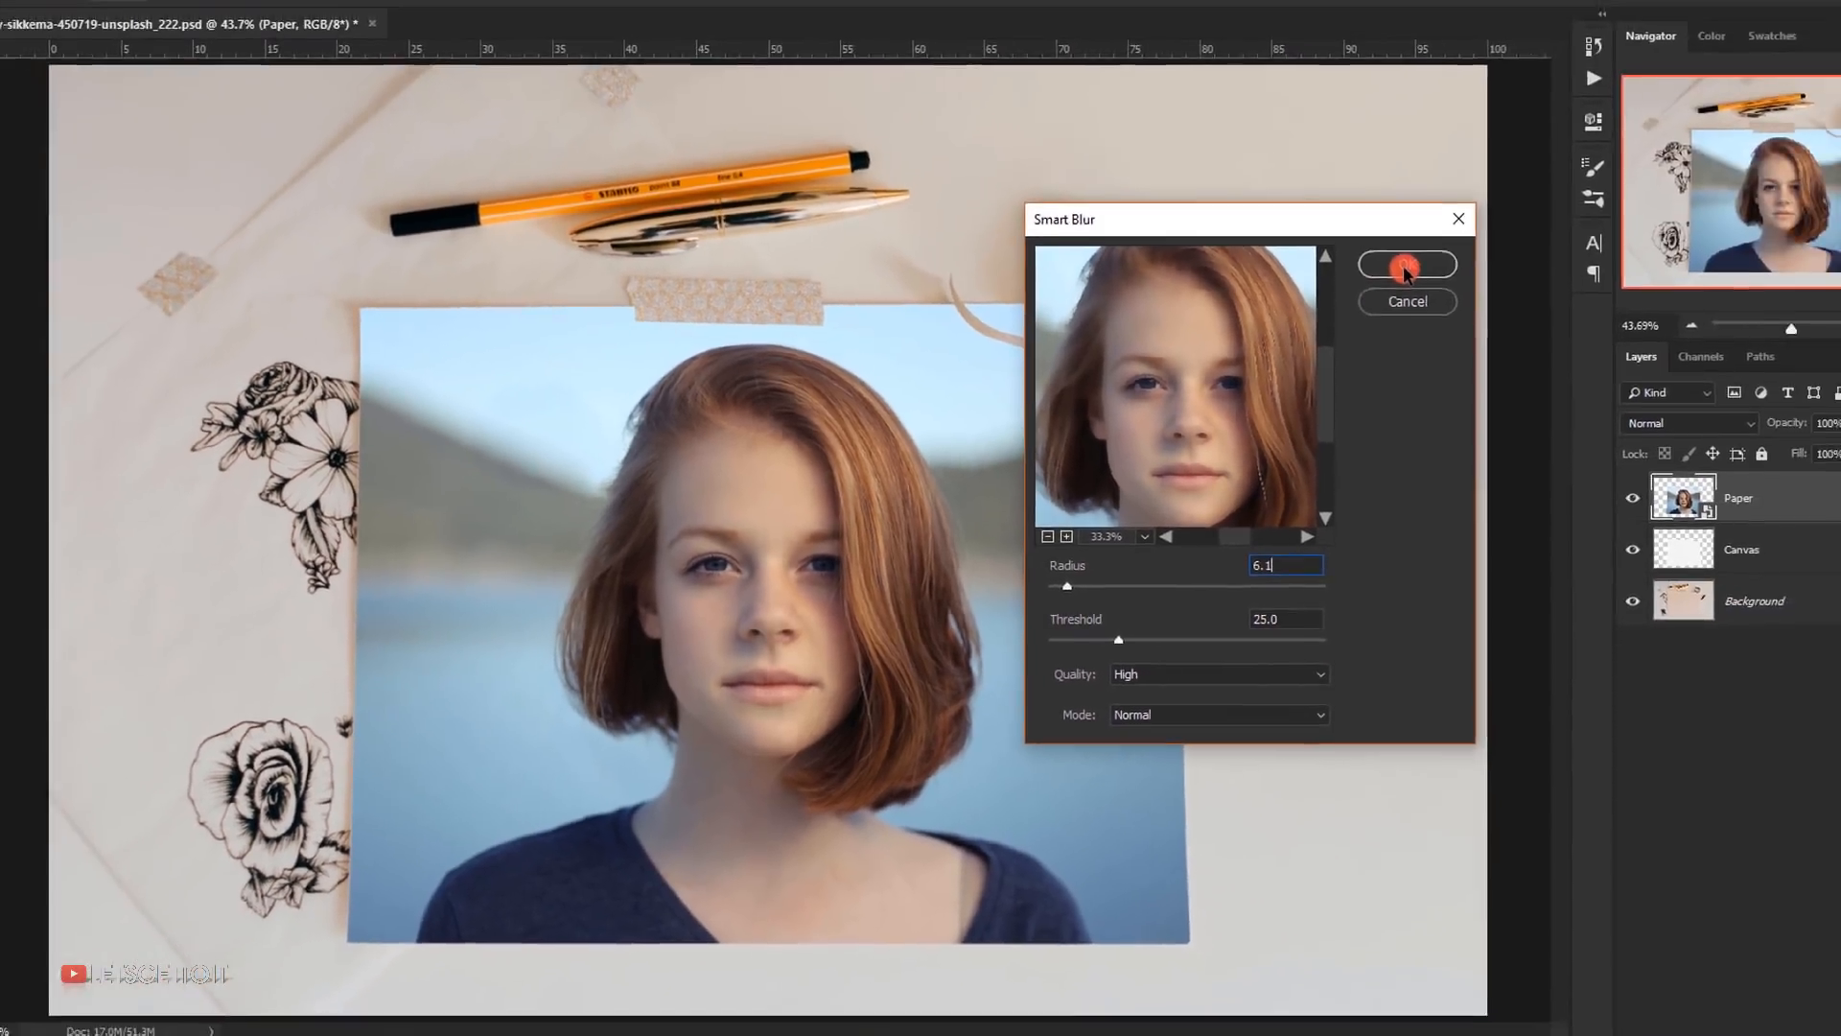
{"action": "left_click", "coordinate": [1406, 267]}
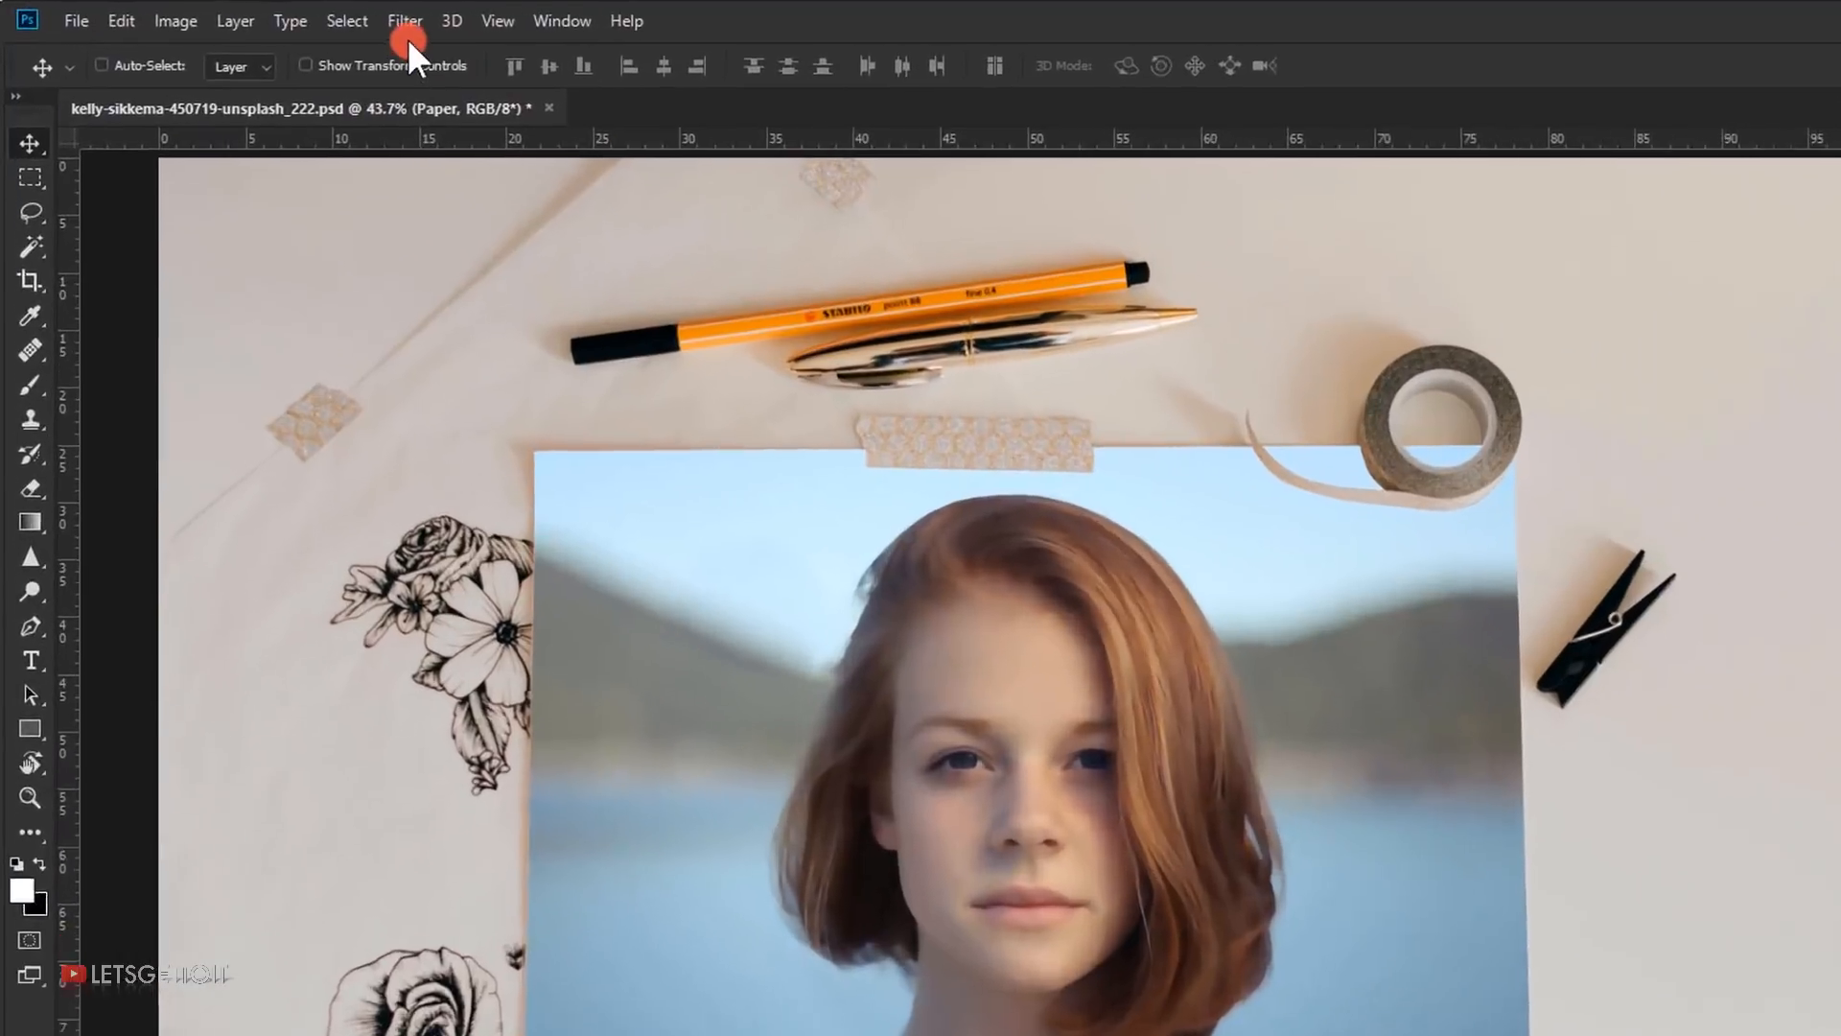
- Apply an Angled Strokes filter to the Paper smart object with direction balance 50, stroke length 10 and sharpness 6
{"action": "left_click", "coordinate": [407, 37]}
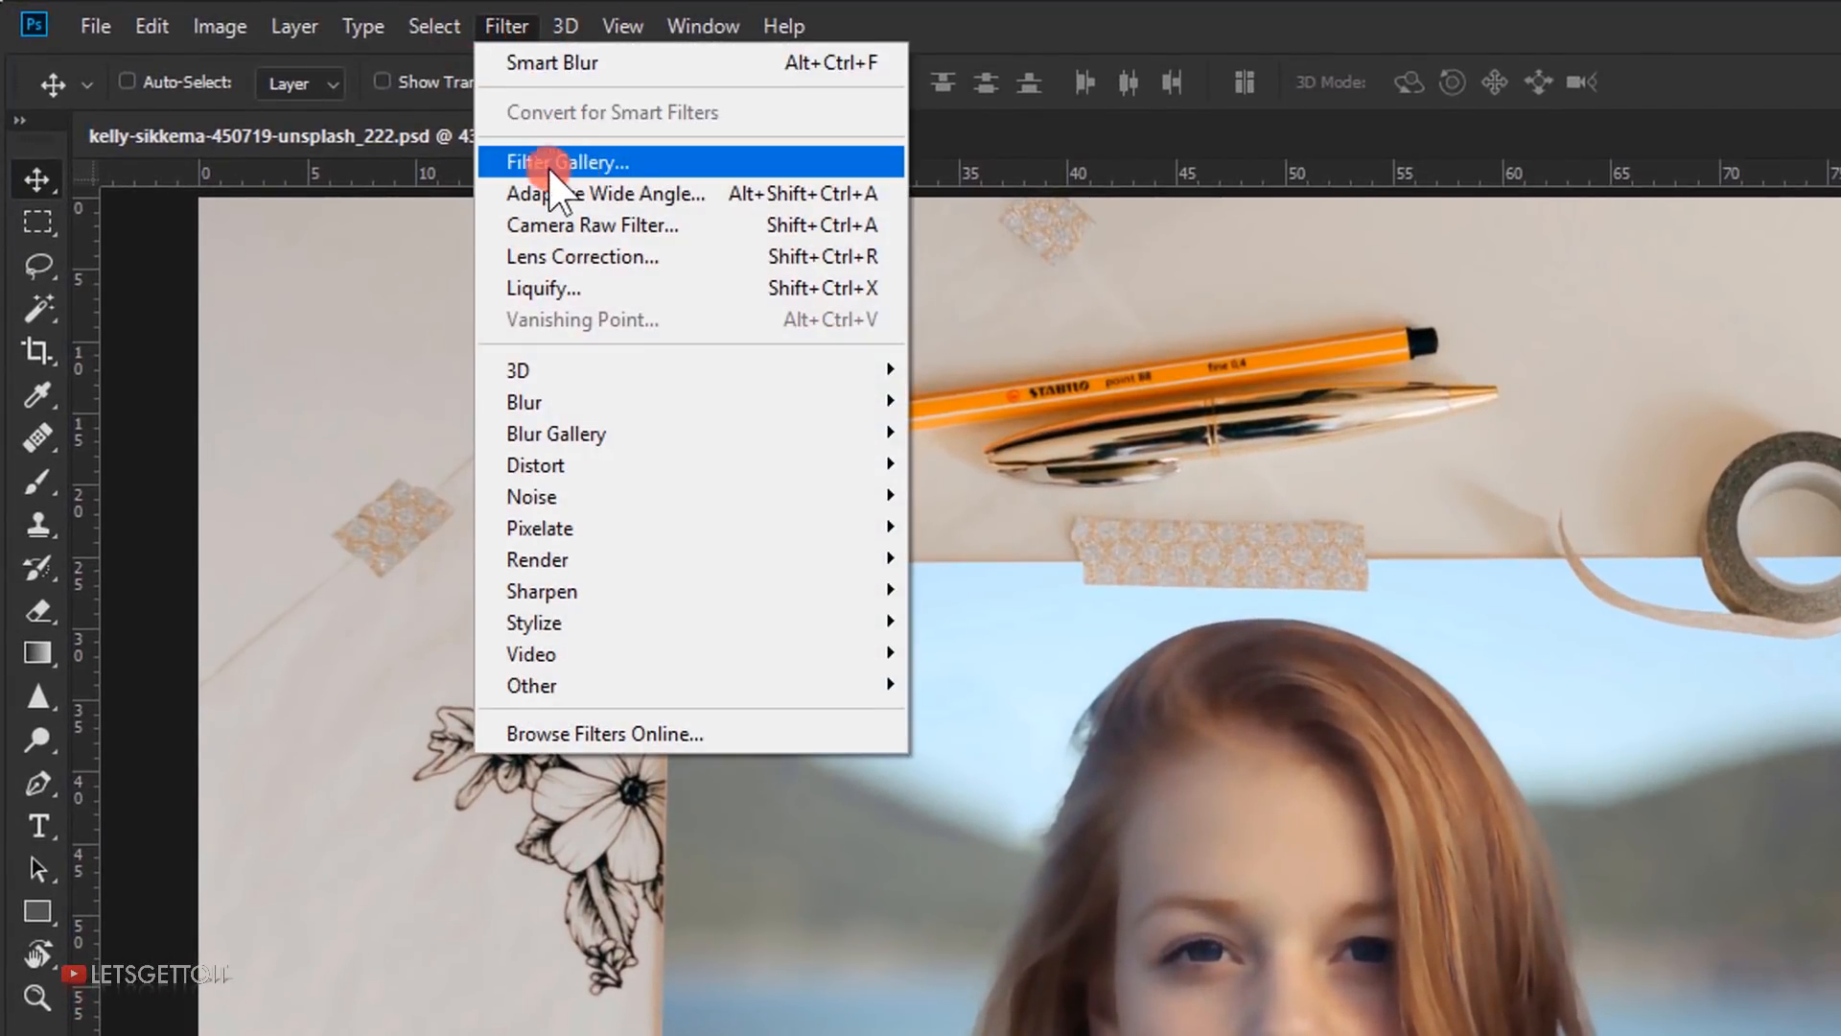
{"action": "left_click", "coordinate": [552, 163]}
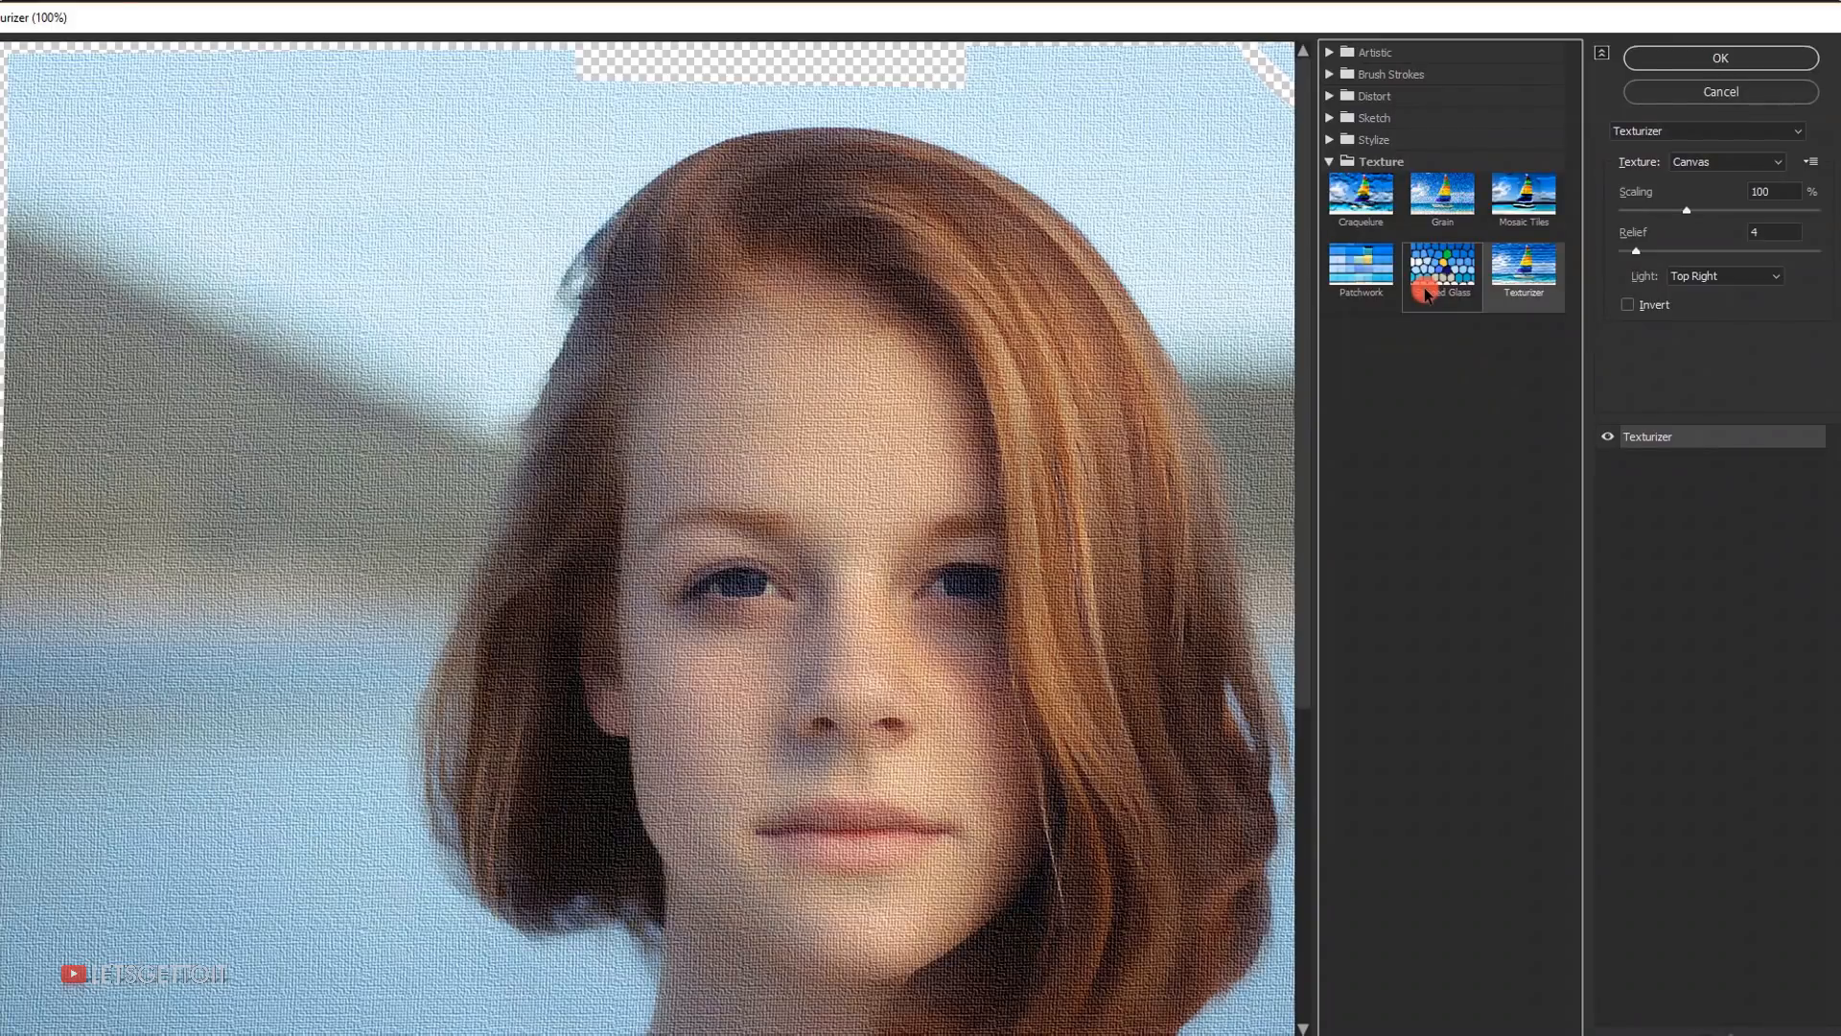
{"action": "left_click", "coordinate": [1329, 74]}
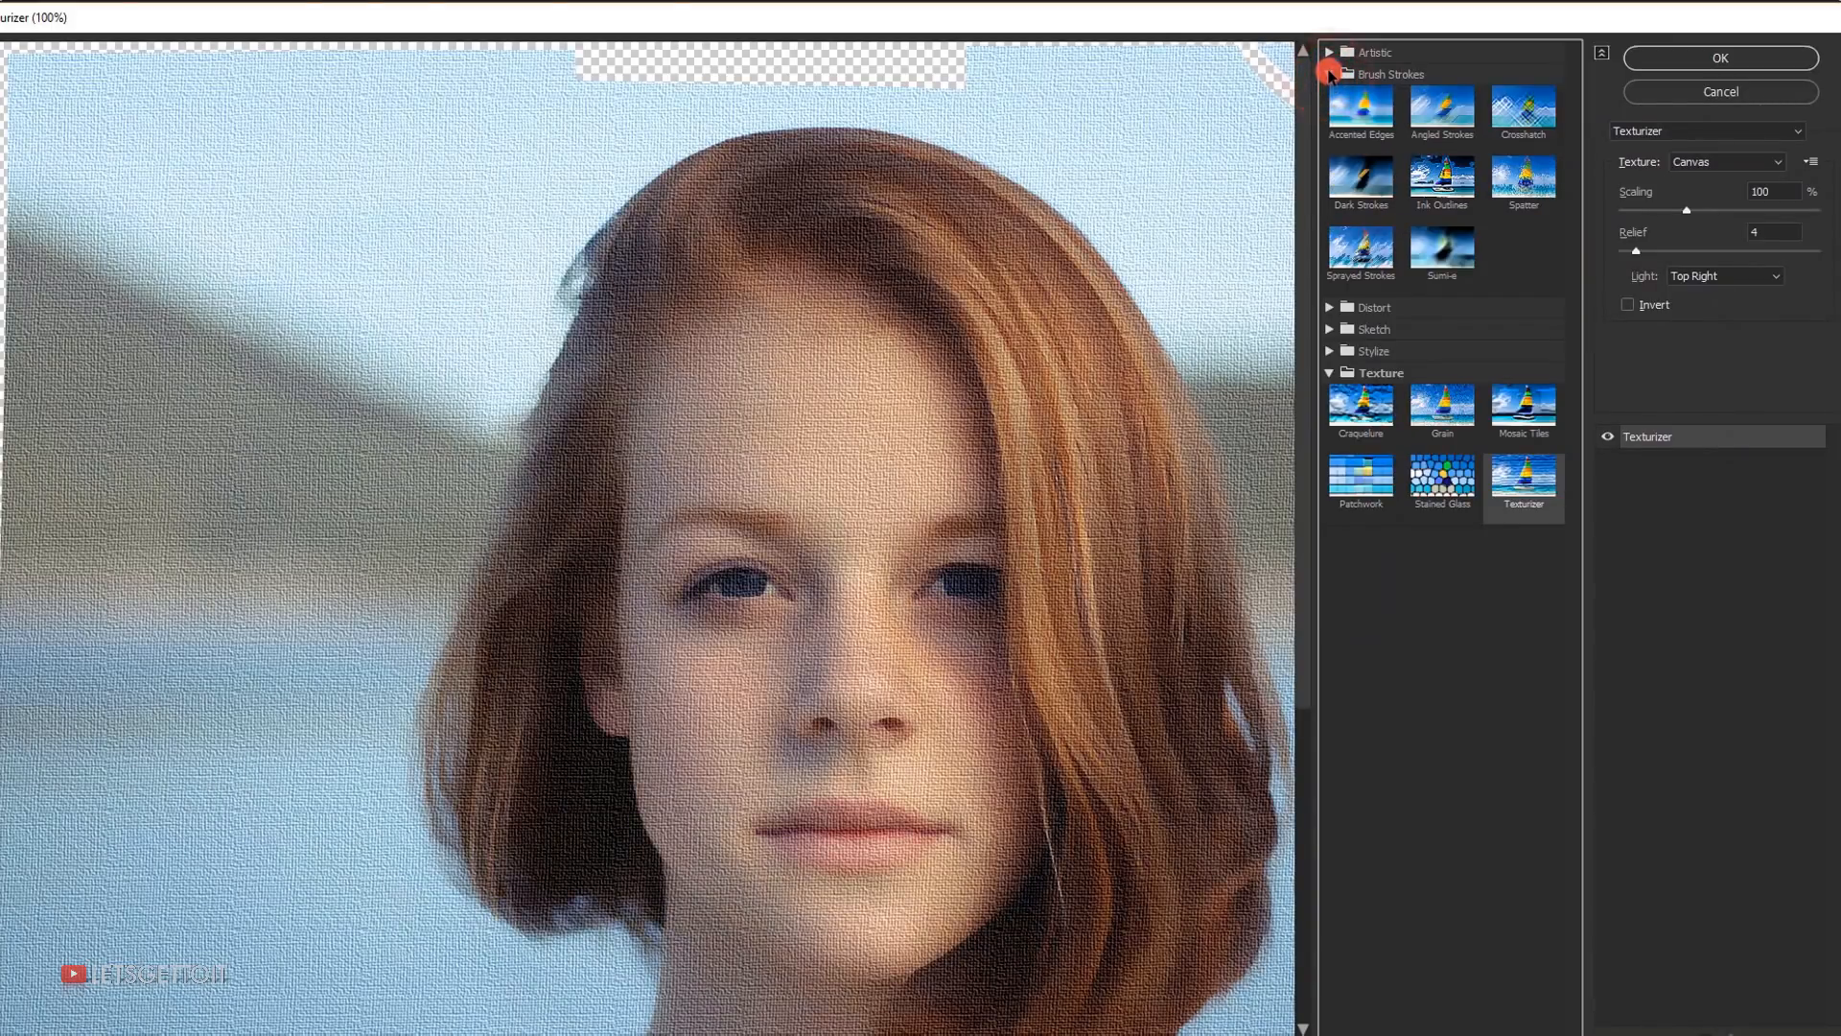
{"action": "left_click", "coordinate": [1443, 132]}
{"action": "left_click_drag", "start_coordinate": [1028, 503], "coordinate": [901, 476]}
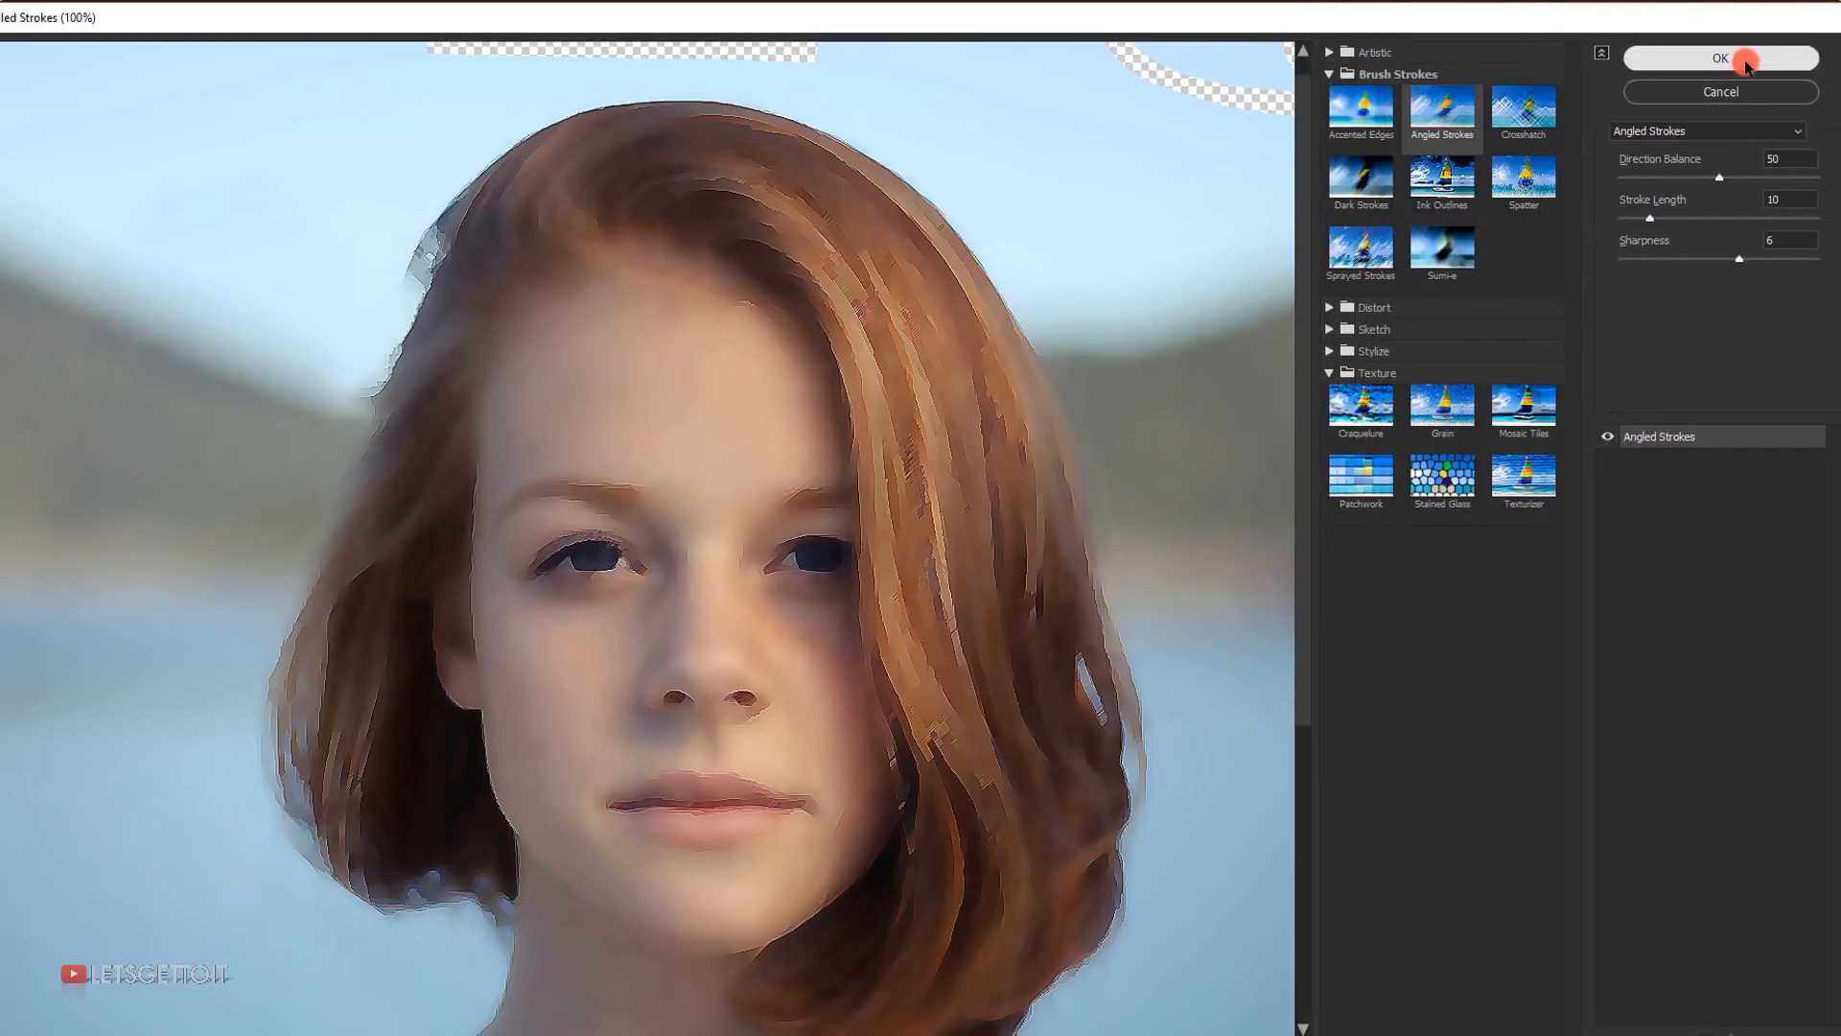
{"action": "left_click", "coordinate": [1745, 60]}
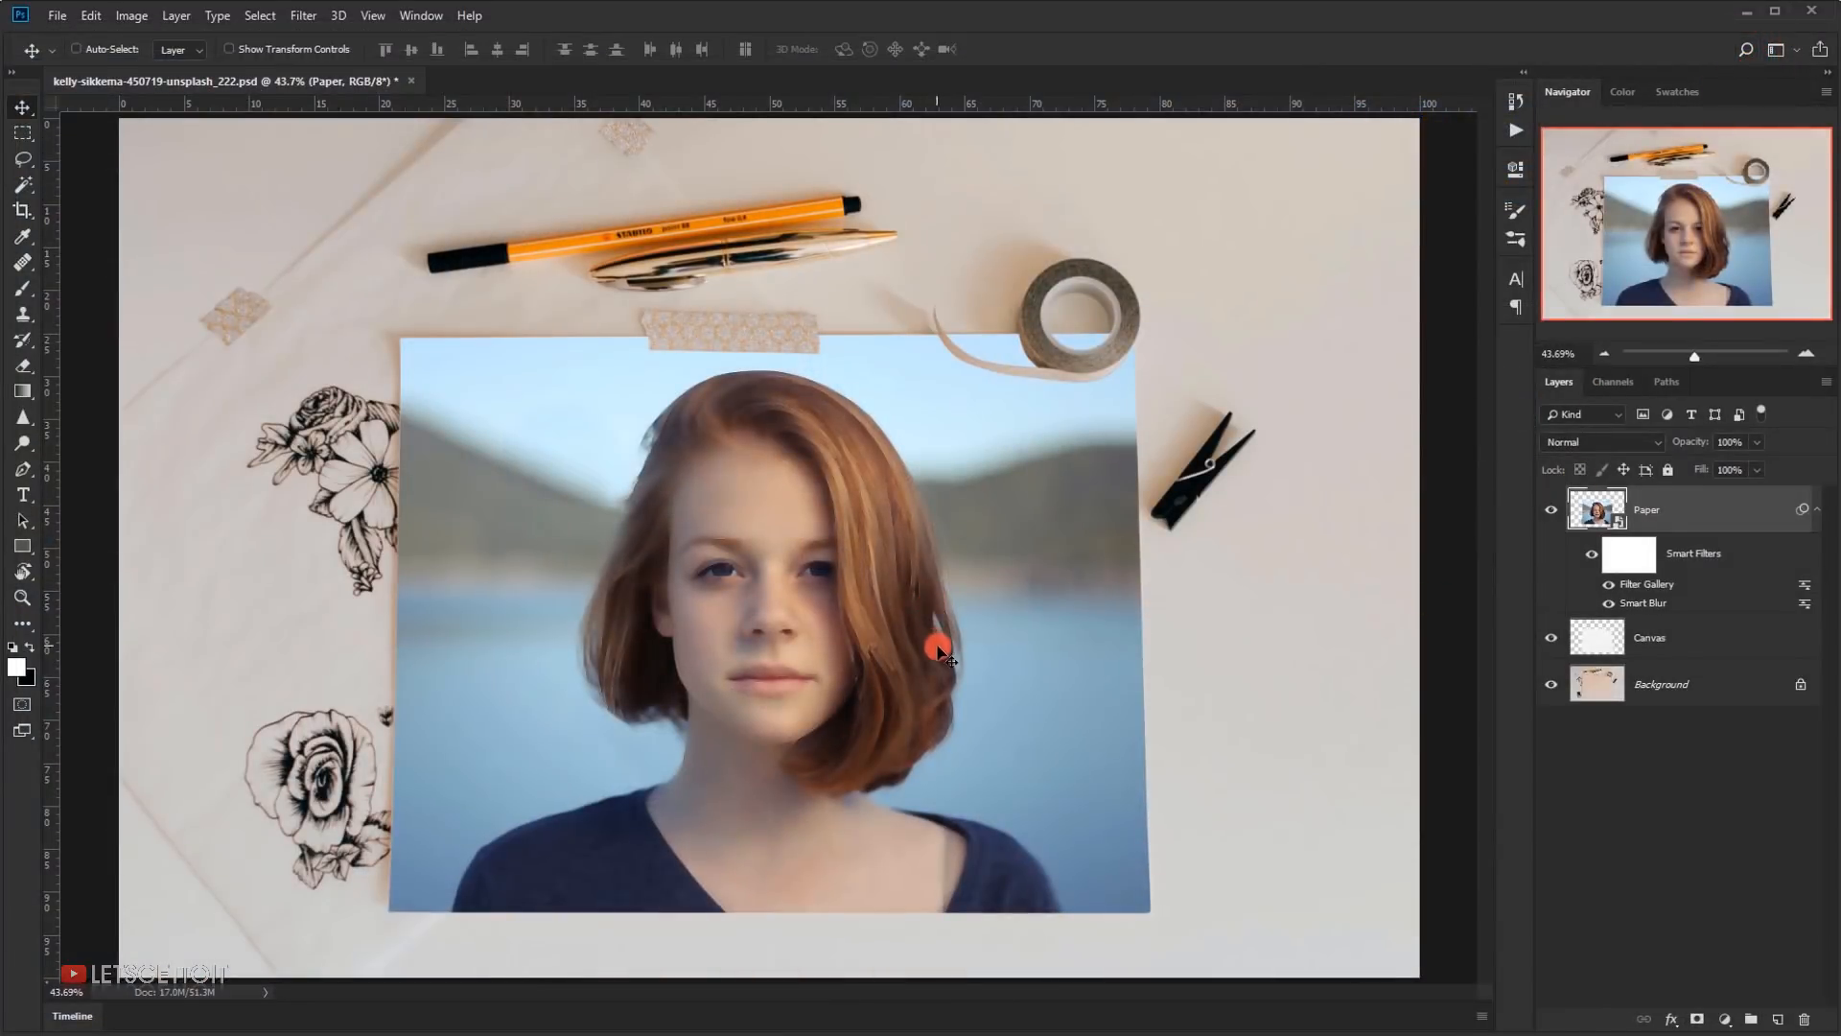
- Apply a Watercolor filter to the Paper smart object with brush detail 14, shadow intensity 0 and texture 1
{"action": "left_click", "coordinate": [303, 17]}
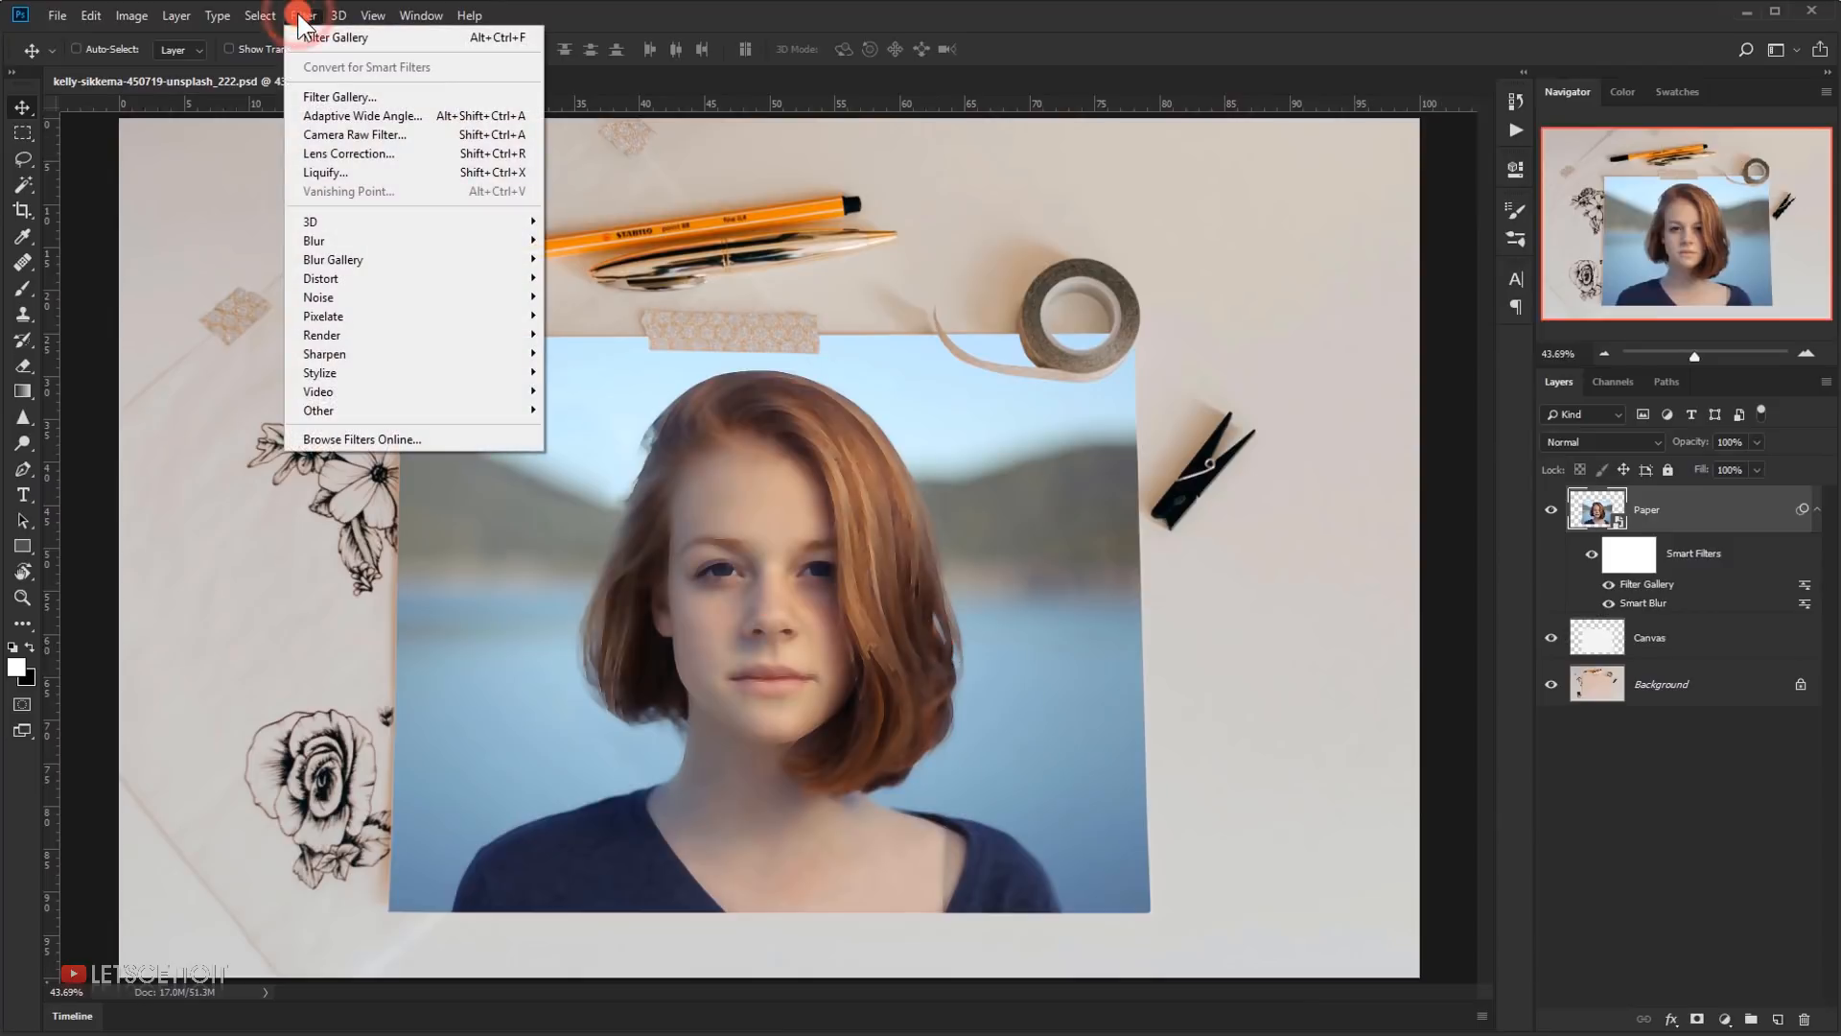
{"action": "left_click", "coordinate": [338, 99]}
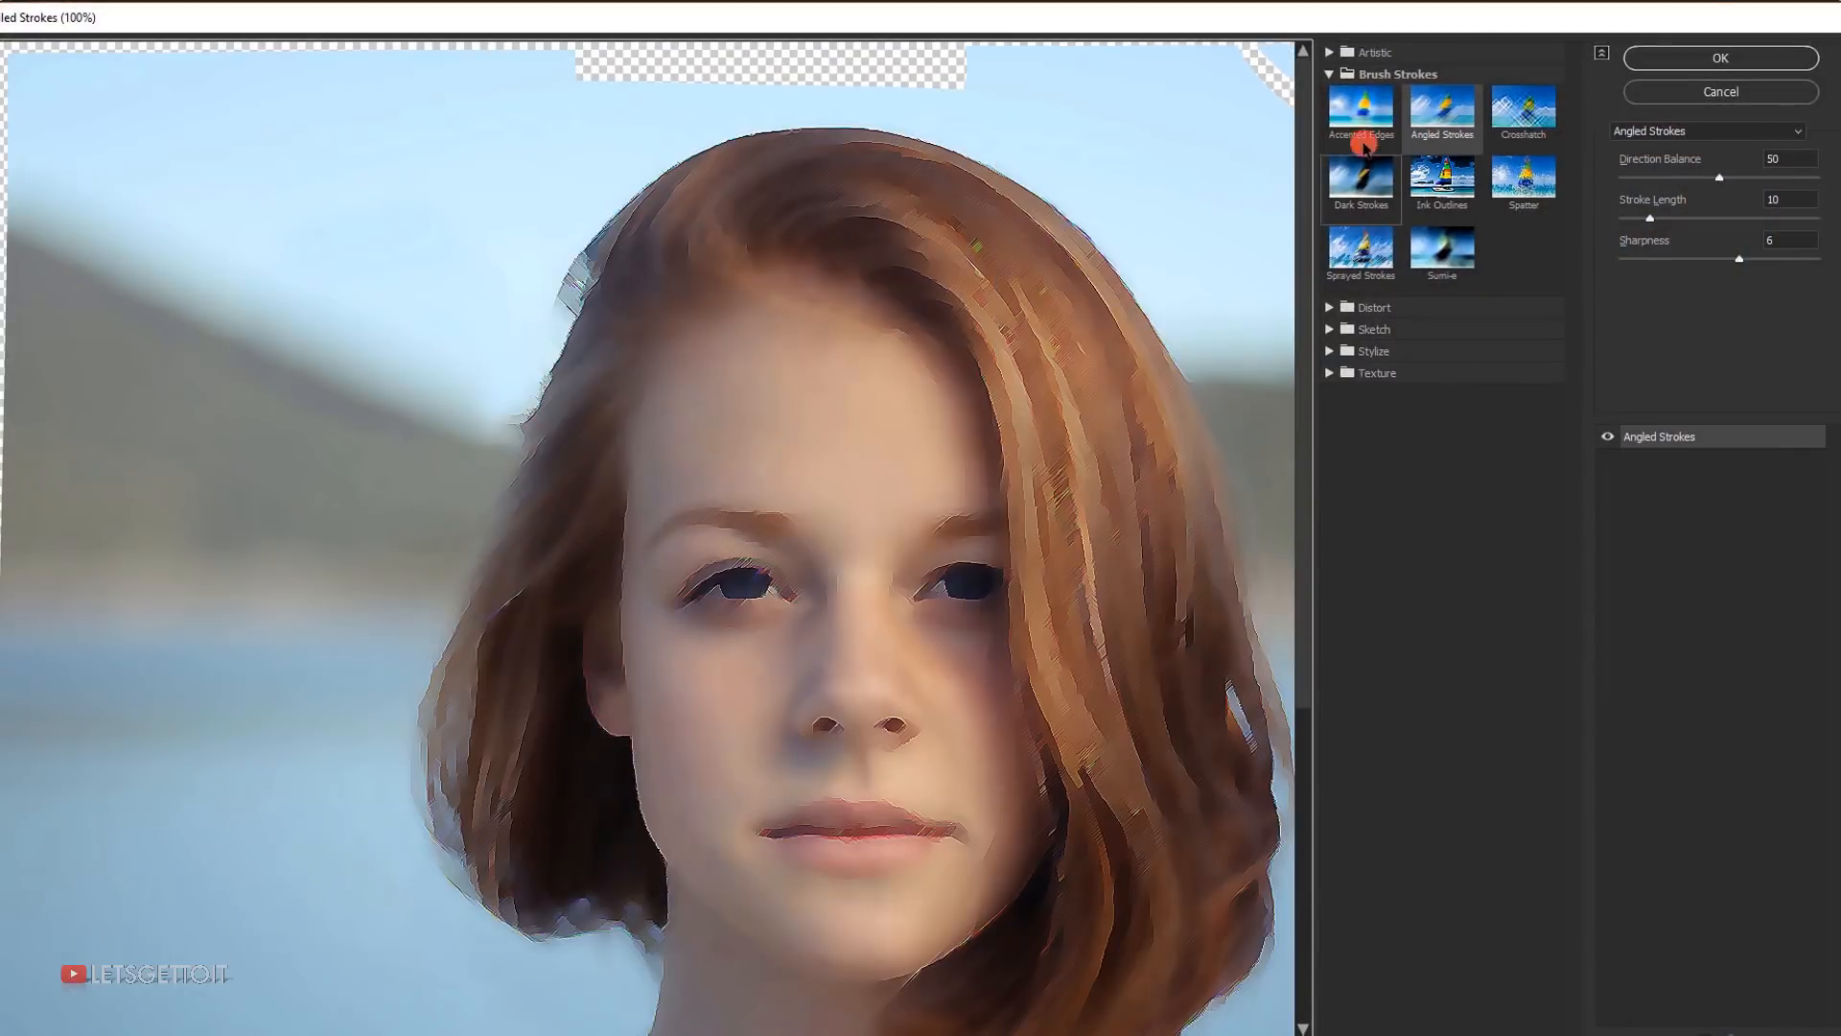
{"action": "left_click", "coordinate": [1330, 53]}
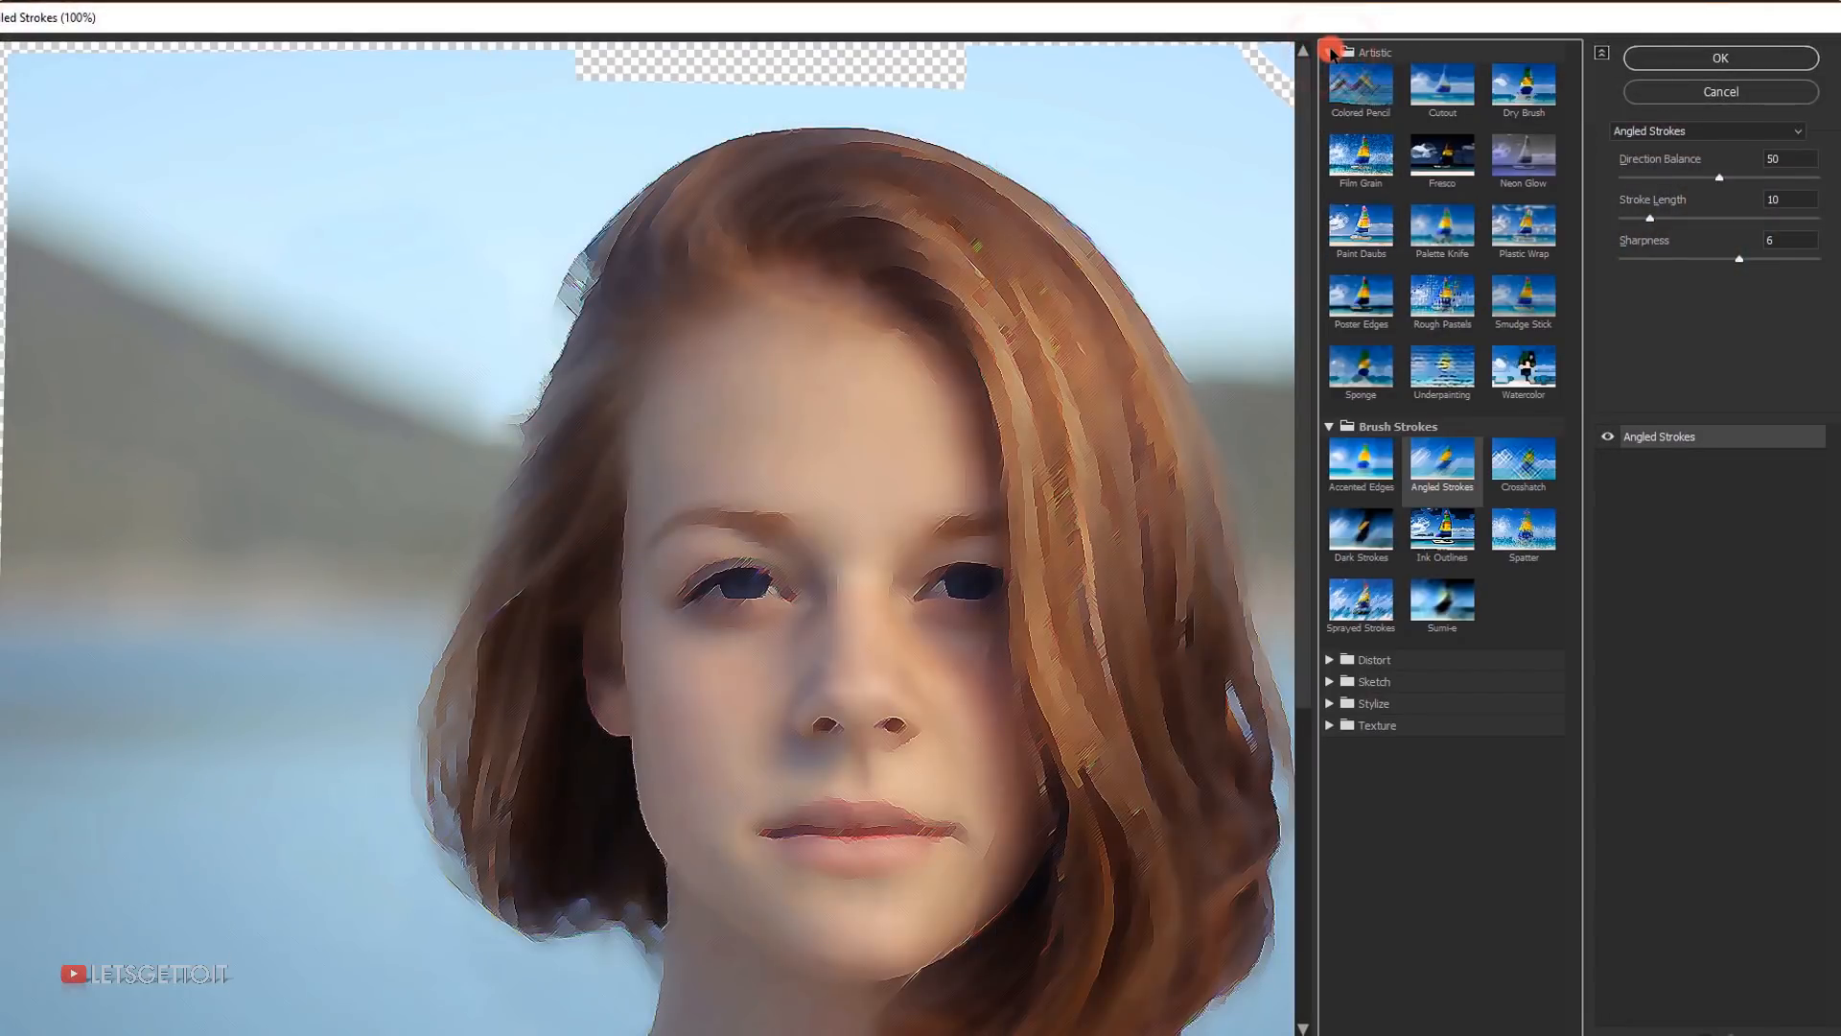
{"action": "left_click", "coordinate": [1539, 377]}
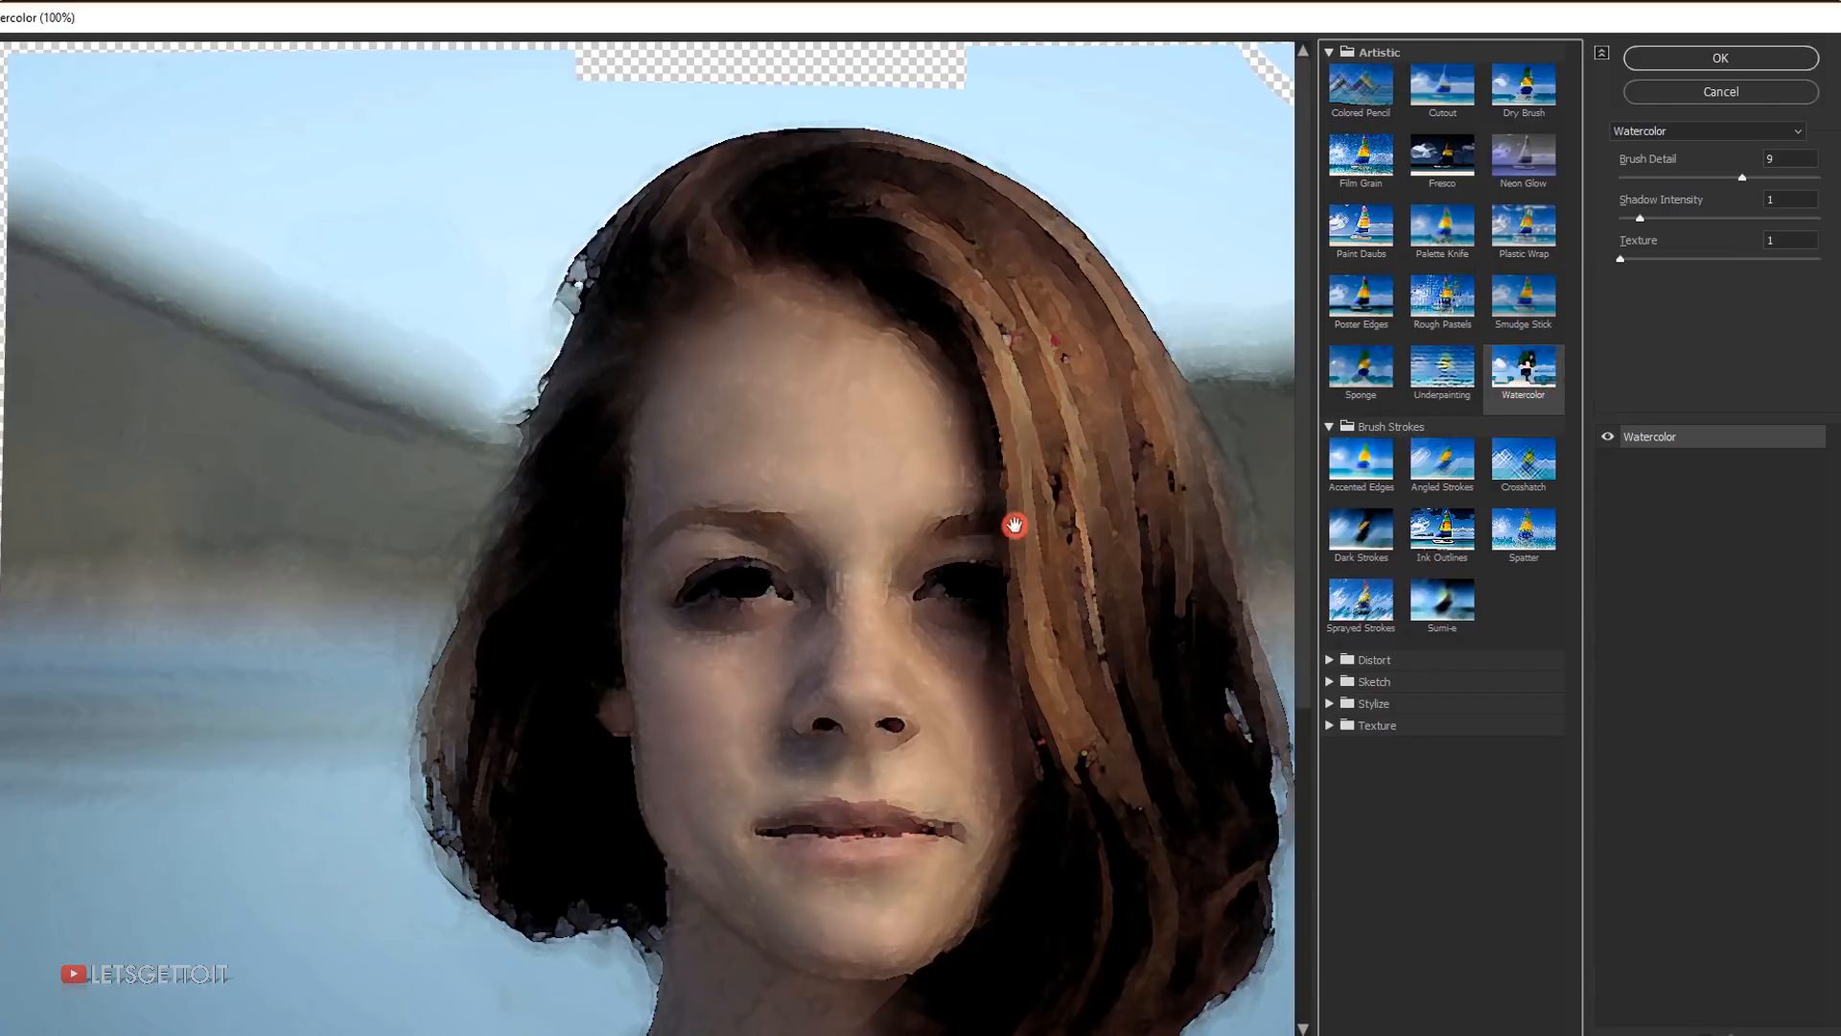
{"action": "mouse_move", "coordinate": [997, 497]}
{"action": "left_mouse_down"}
{"action": "mouse_move", "coordinate": [866, 426]}
{"action": "mouse_move", "coordinate": [781, 488]}
{"action": "left_mouse_up"}
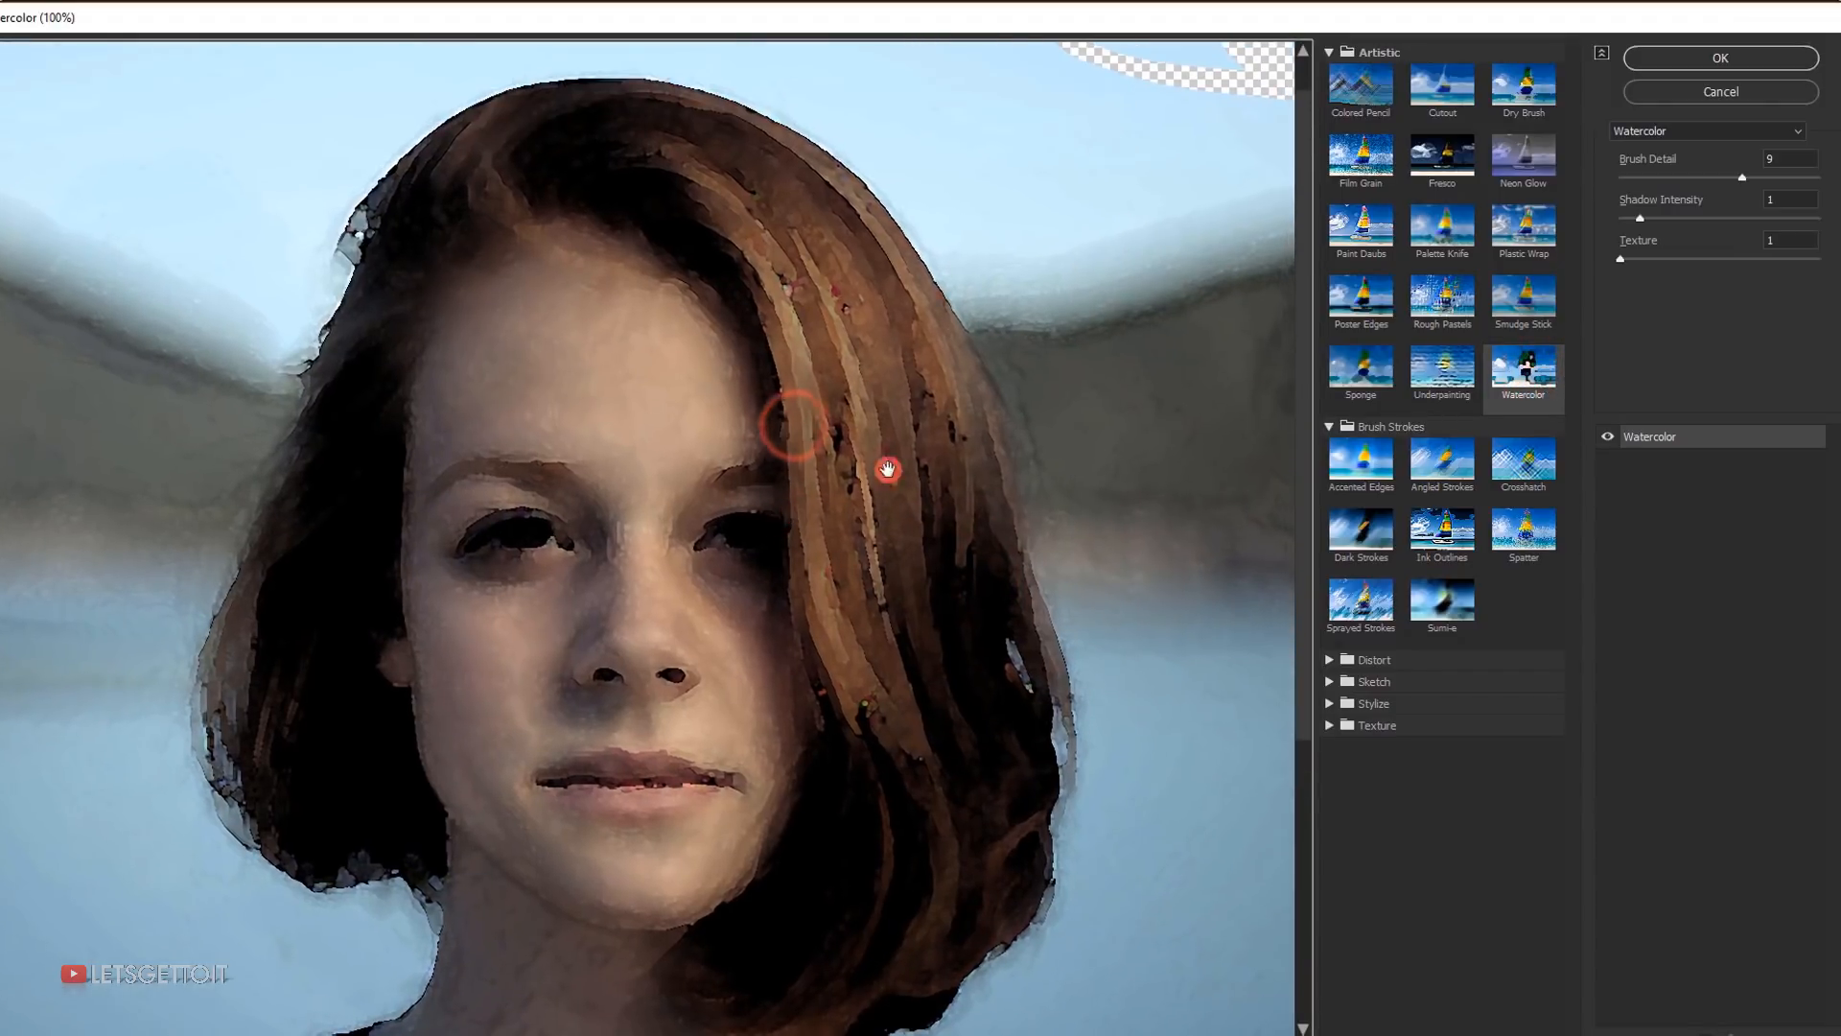
{"action": "left_click", "coordinate": [1771, 151]}
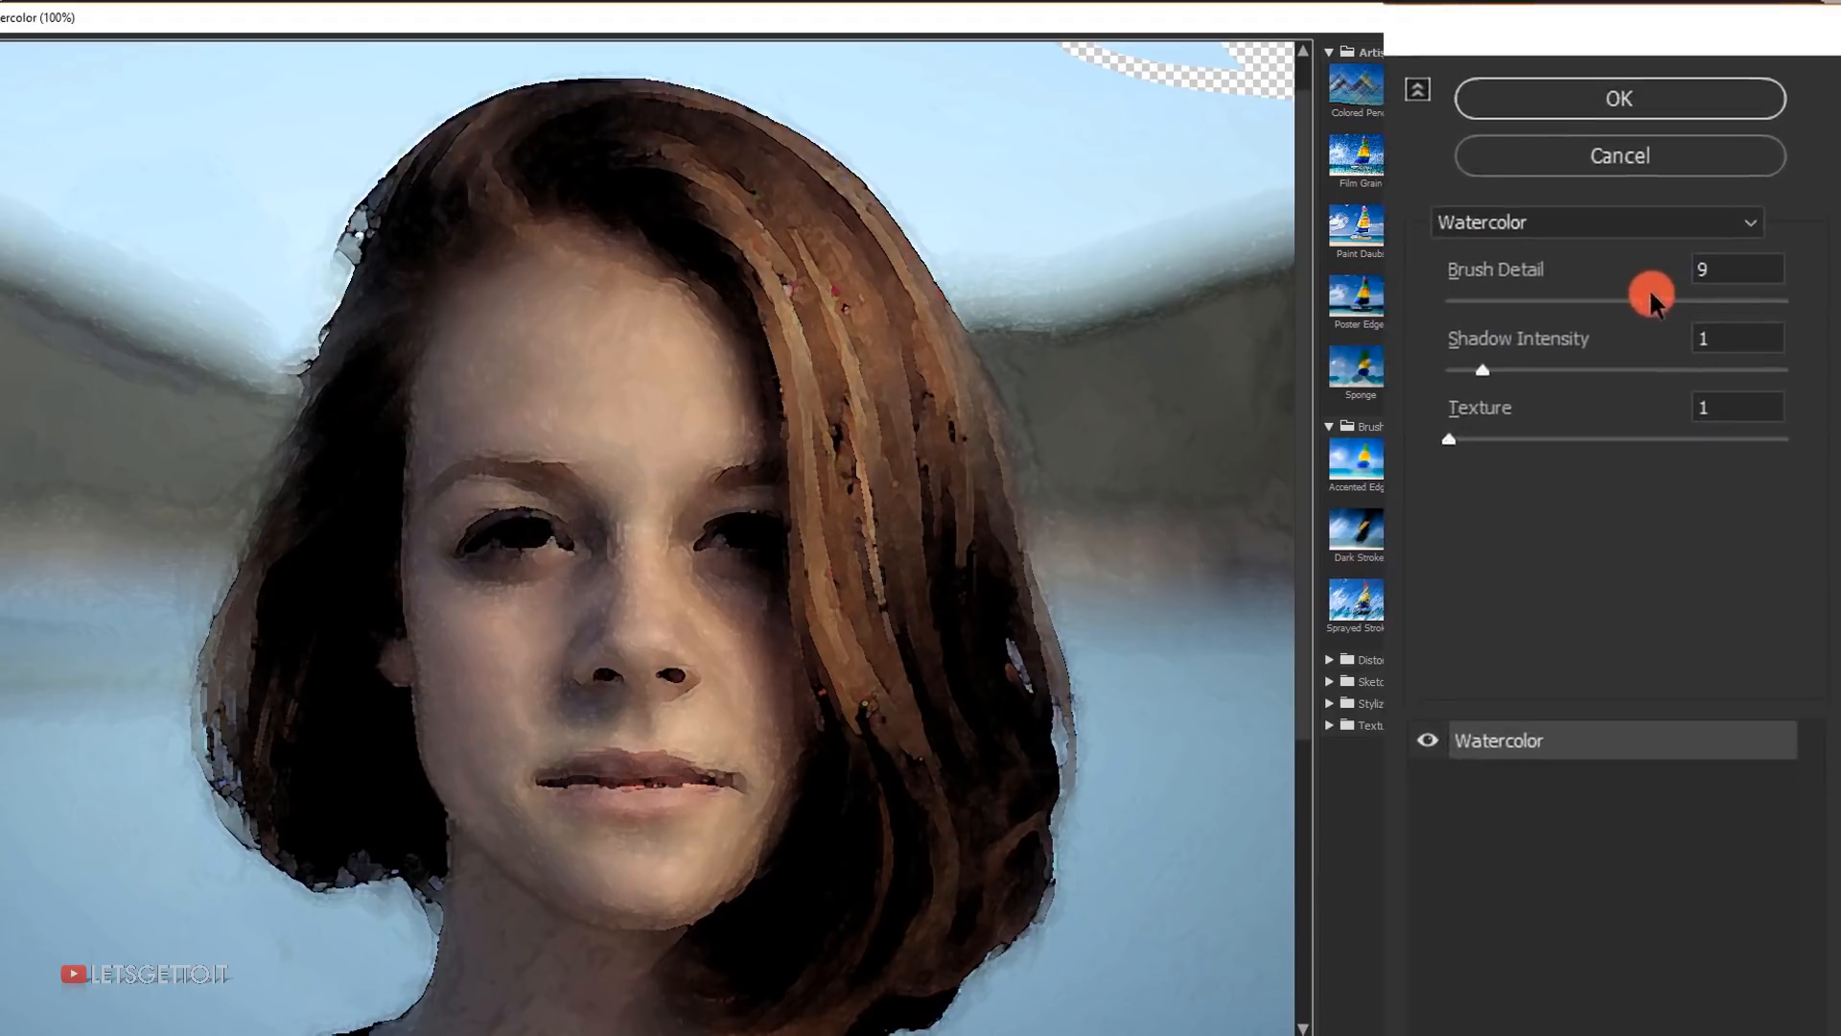
{"action": "mouse_move", "coordinate": [1511, 351]}
{"action": "left_mouse_down"}
{"action": "mouse_move", "coordinate": [1656, 345]}
{"action": "mouse_move", "coordinate": [1625, 353]}
{"action": "left_mouse_up"}
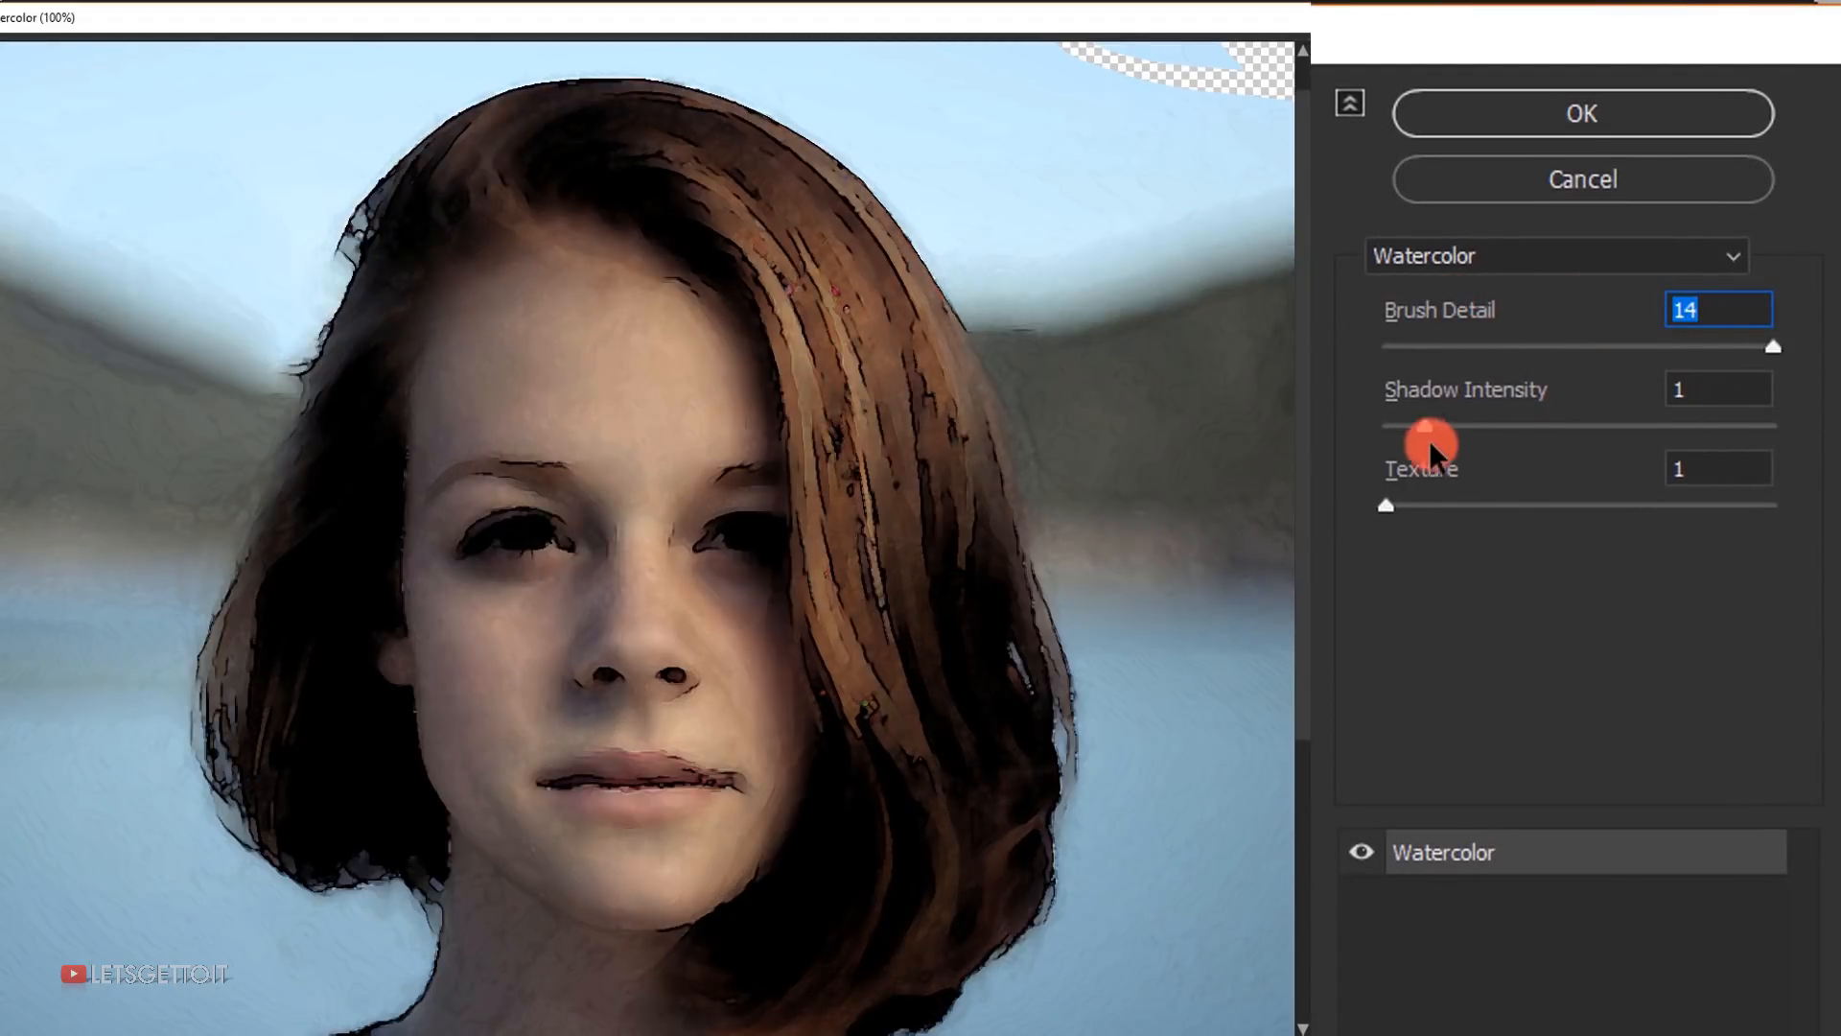
{"action": "left_click_drag", "start_coordinate": [1434, 433], "coordinate": [1351, 428]}
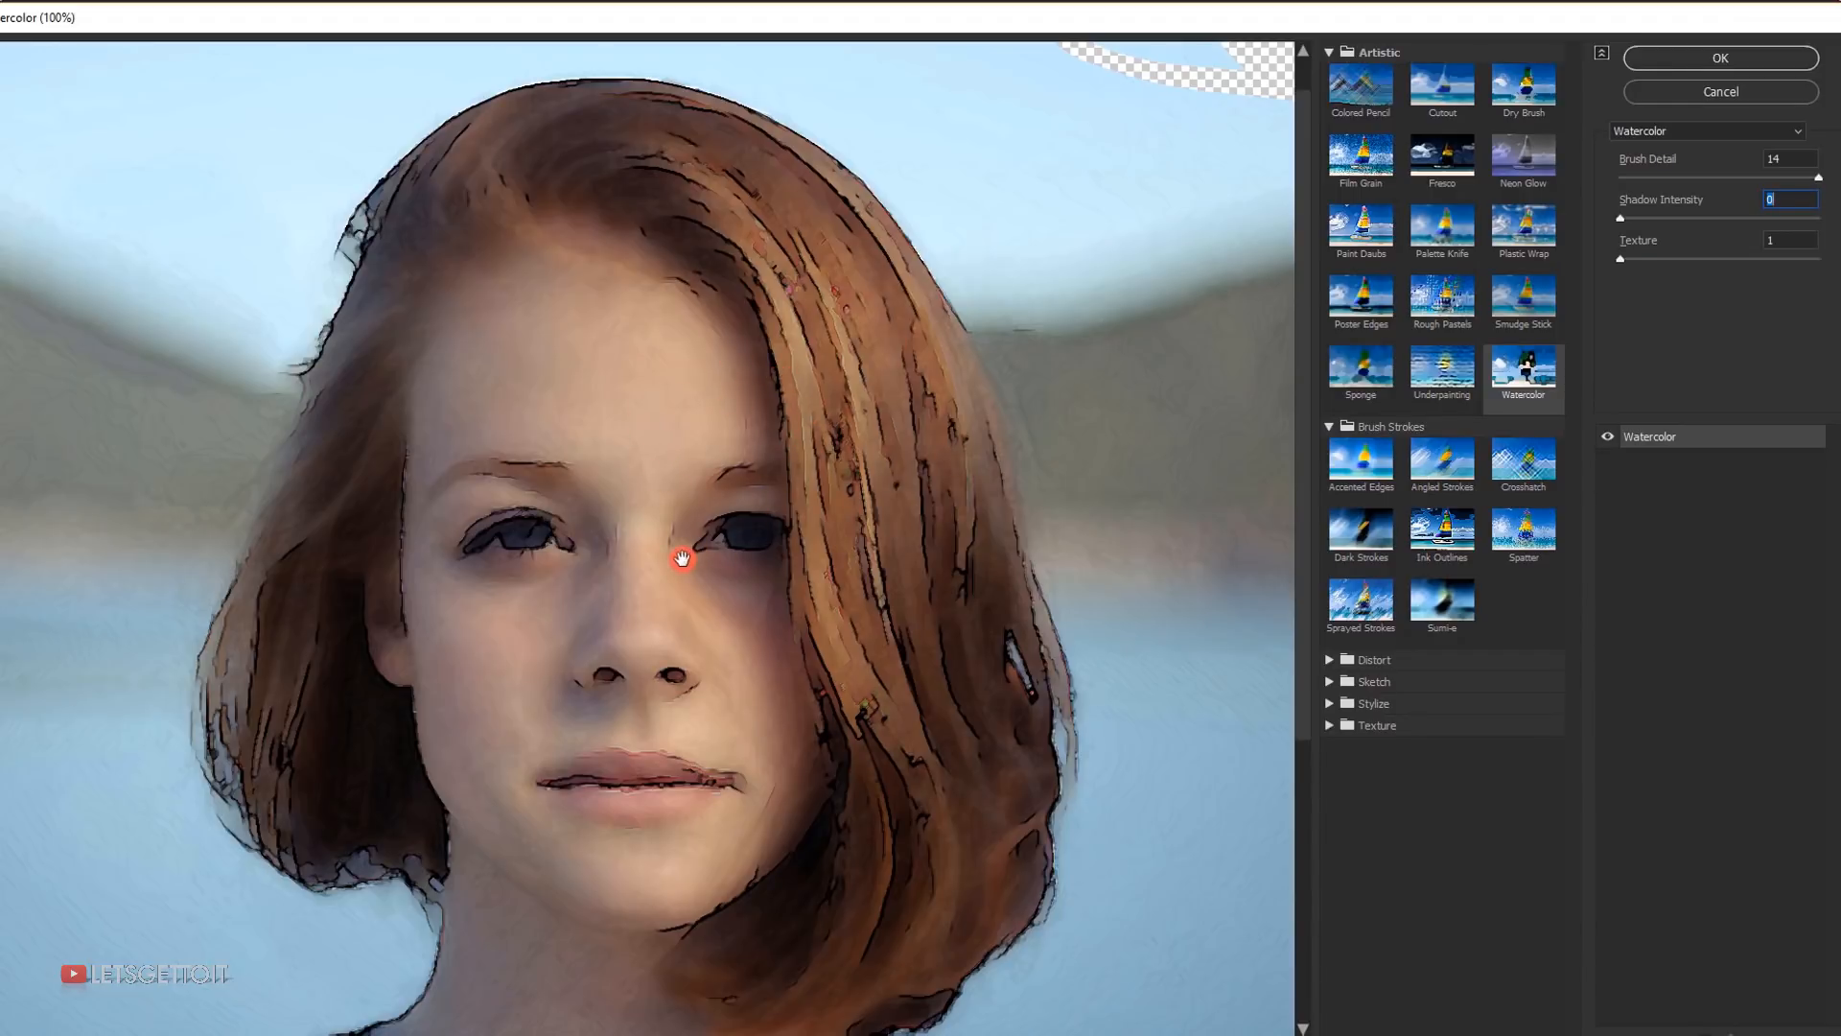
{"action": "left_click", "coordinate": [1744, 57]}
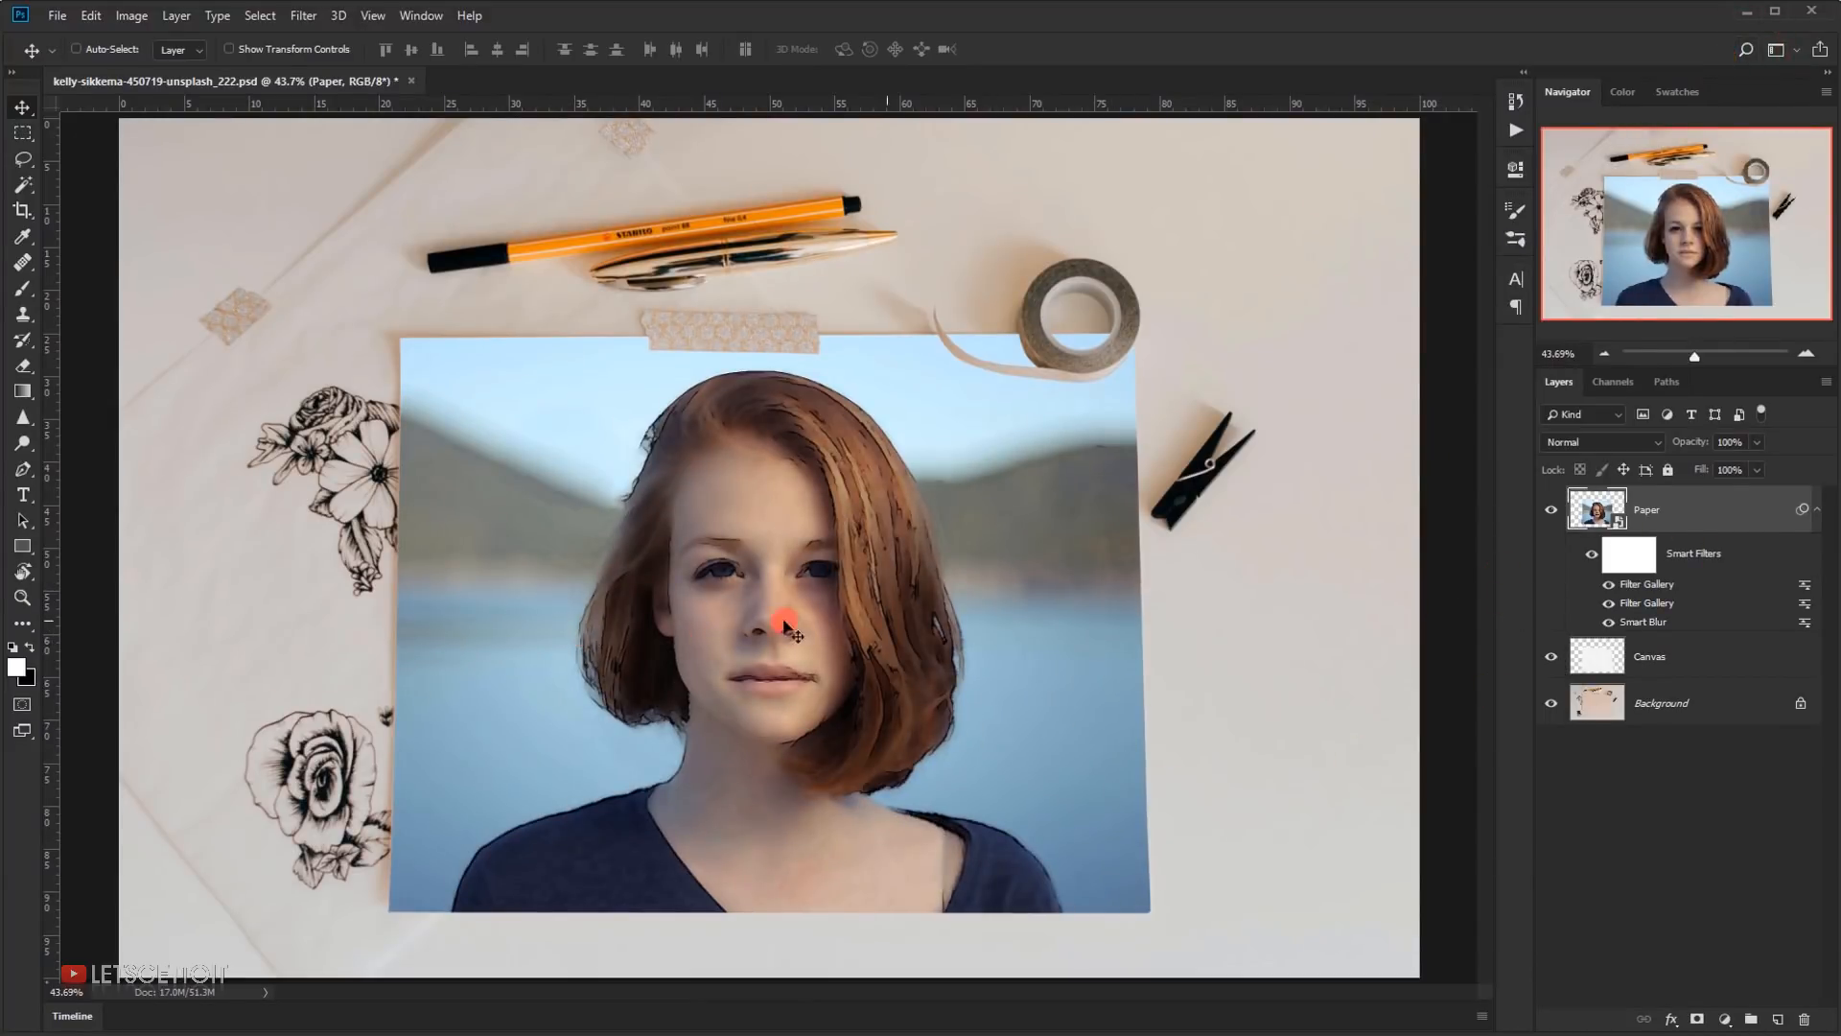
- Set the Paper layer's blend mode to Multiply and inspect the canvas texture through the portrait
{"action": "left_click", "coordinate": [1594, 439]}
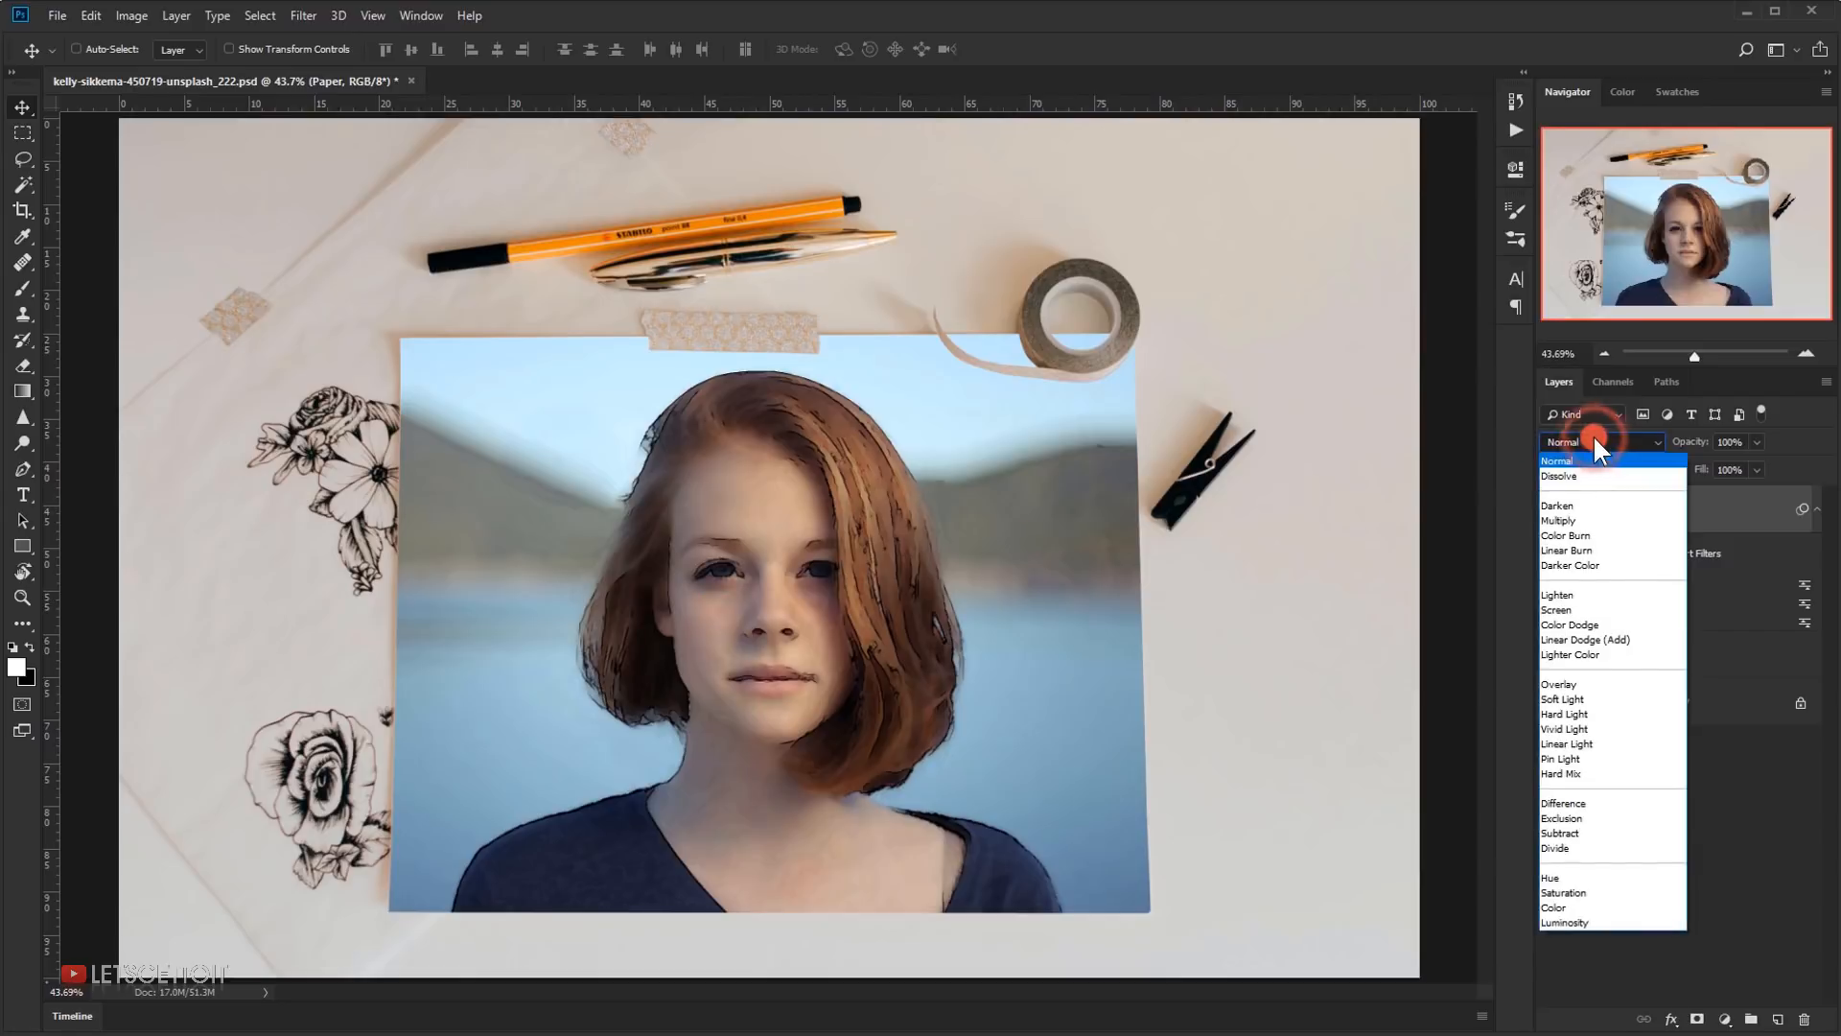
{"action": "left_click", "coordinate": [1574, 516]}
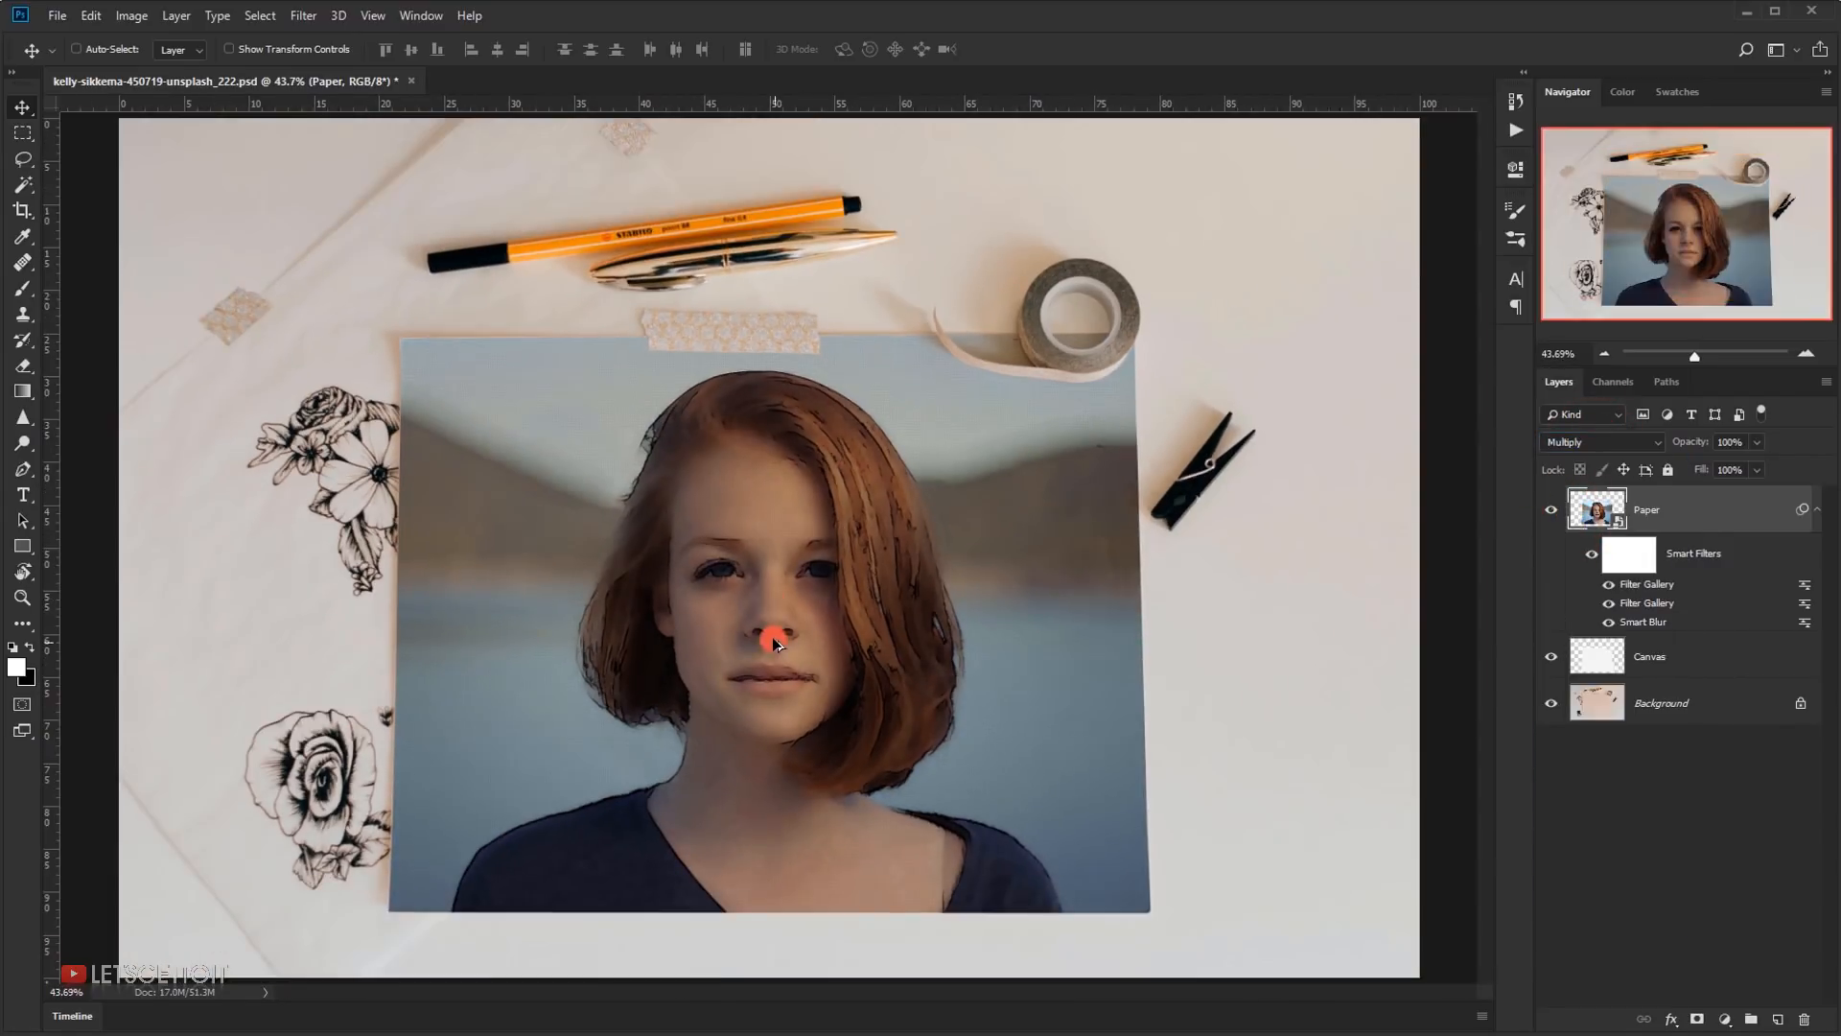
{"action": "scroll", "coordinate": [776, 643], "scroll_direction": "up", "scroll_amount": 2}
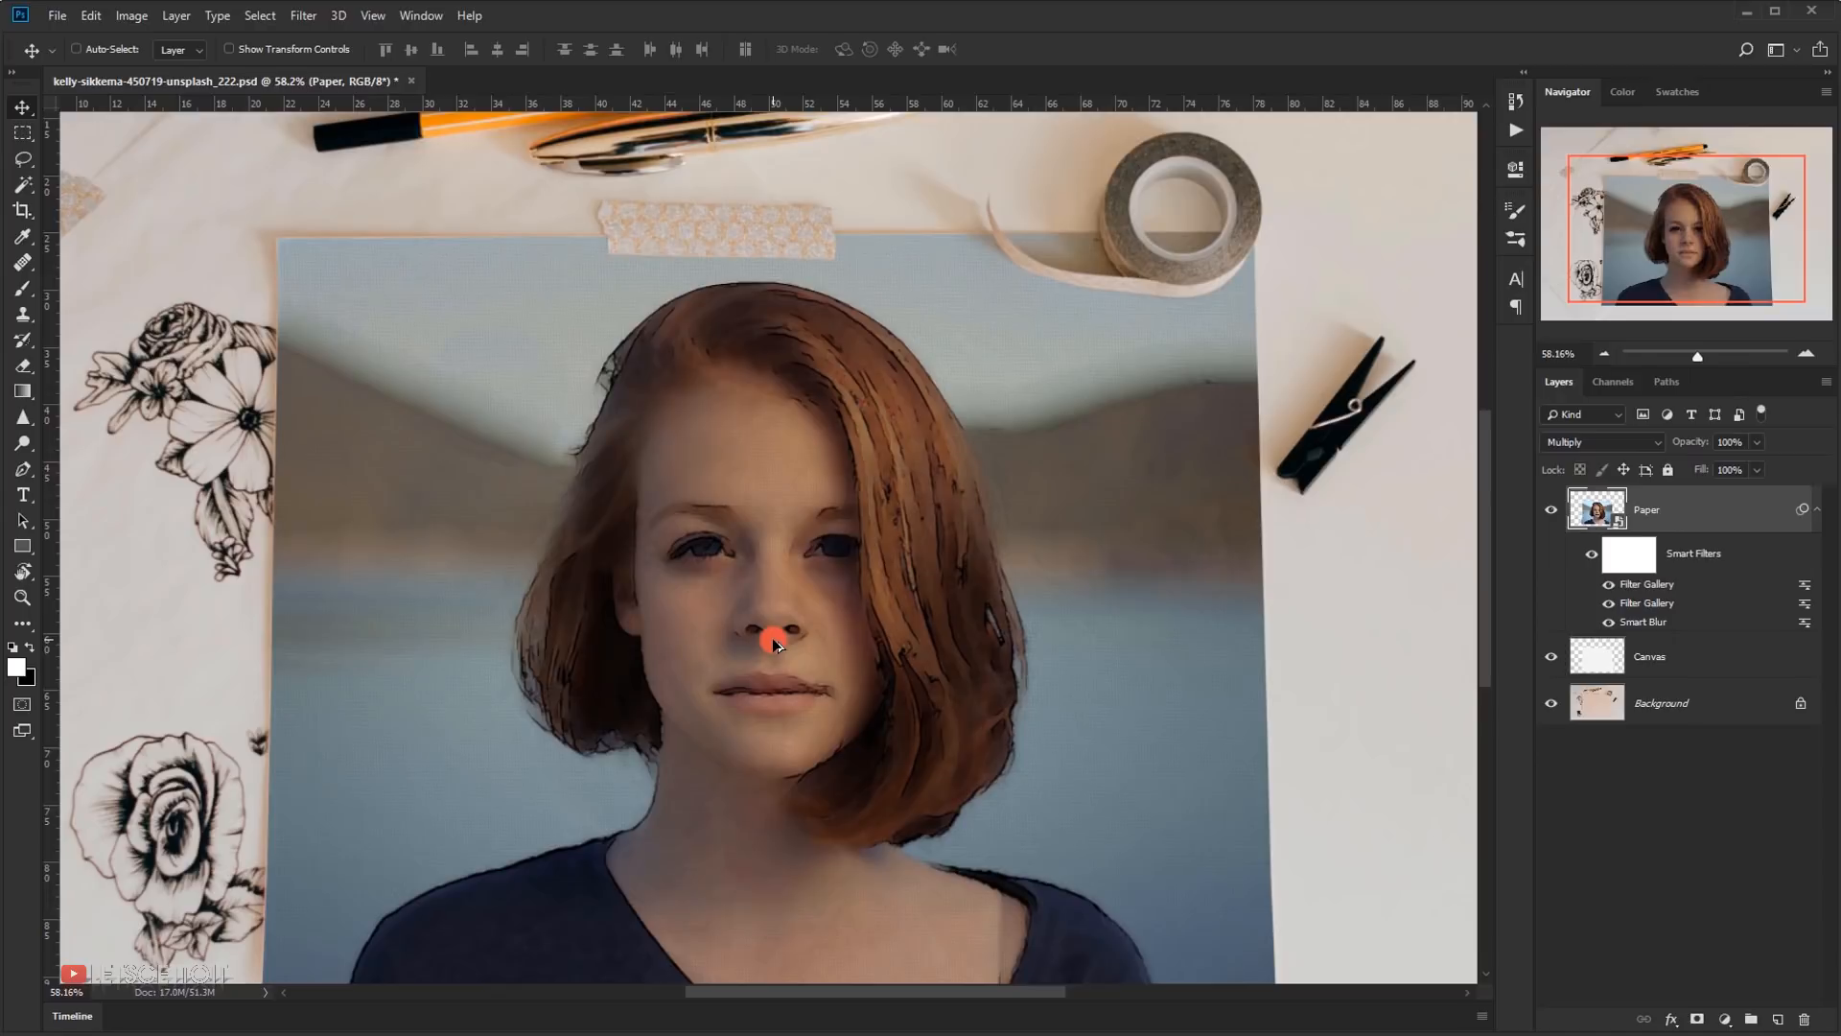
{"action": "scroll", "coordinate": [777, 645], "scroll_direction": "down", "scroll_amount": 2}
{"action": "scroll", "coordinate": [775, 629], "scroll_direction": "up", "scroll_amount": 2}
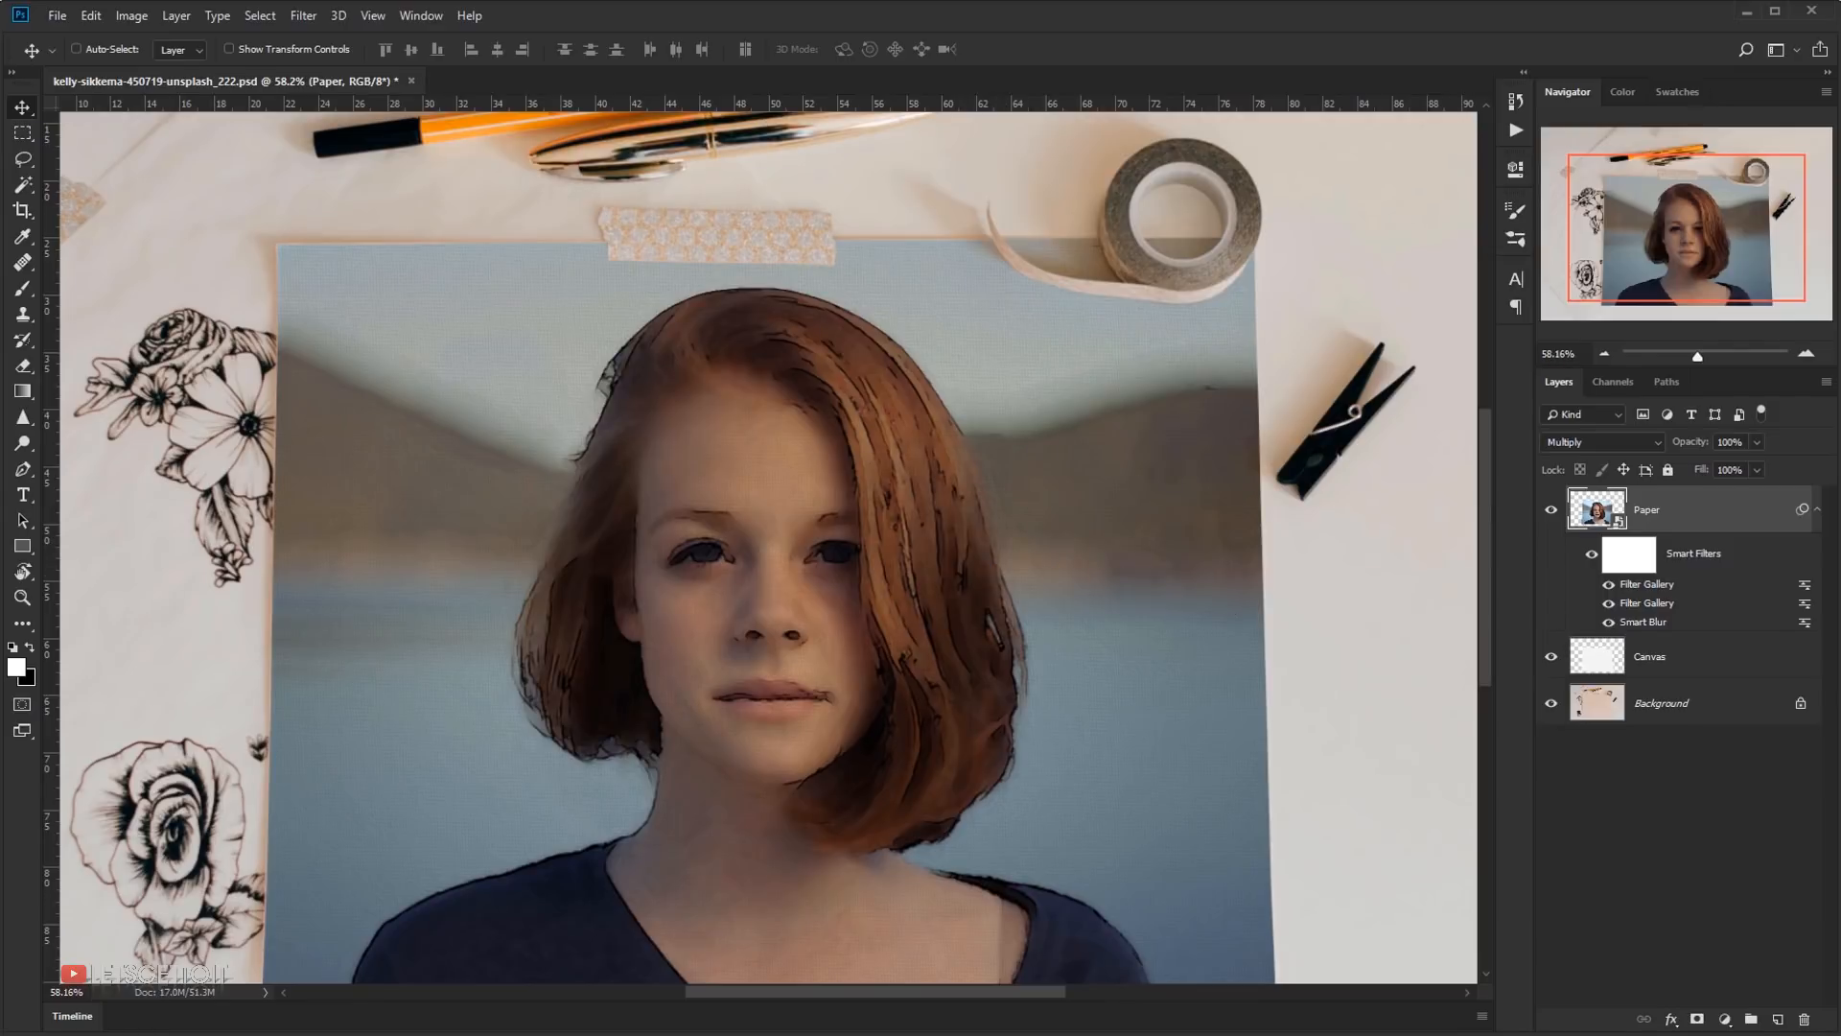
- Collapse the Paper layer's smart filter list and add a black layer mask that hides the whole portrait
{"action": "left_click", "coordinate": [1816, 507]}
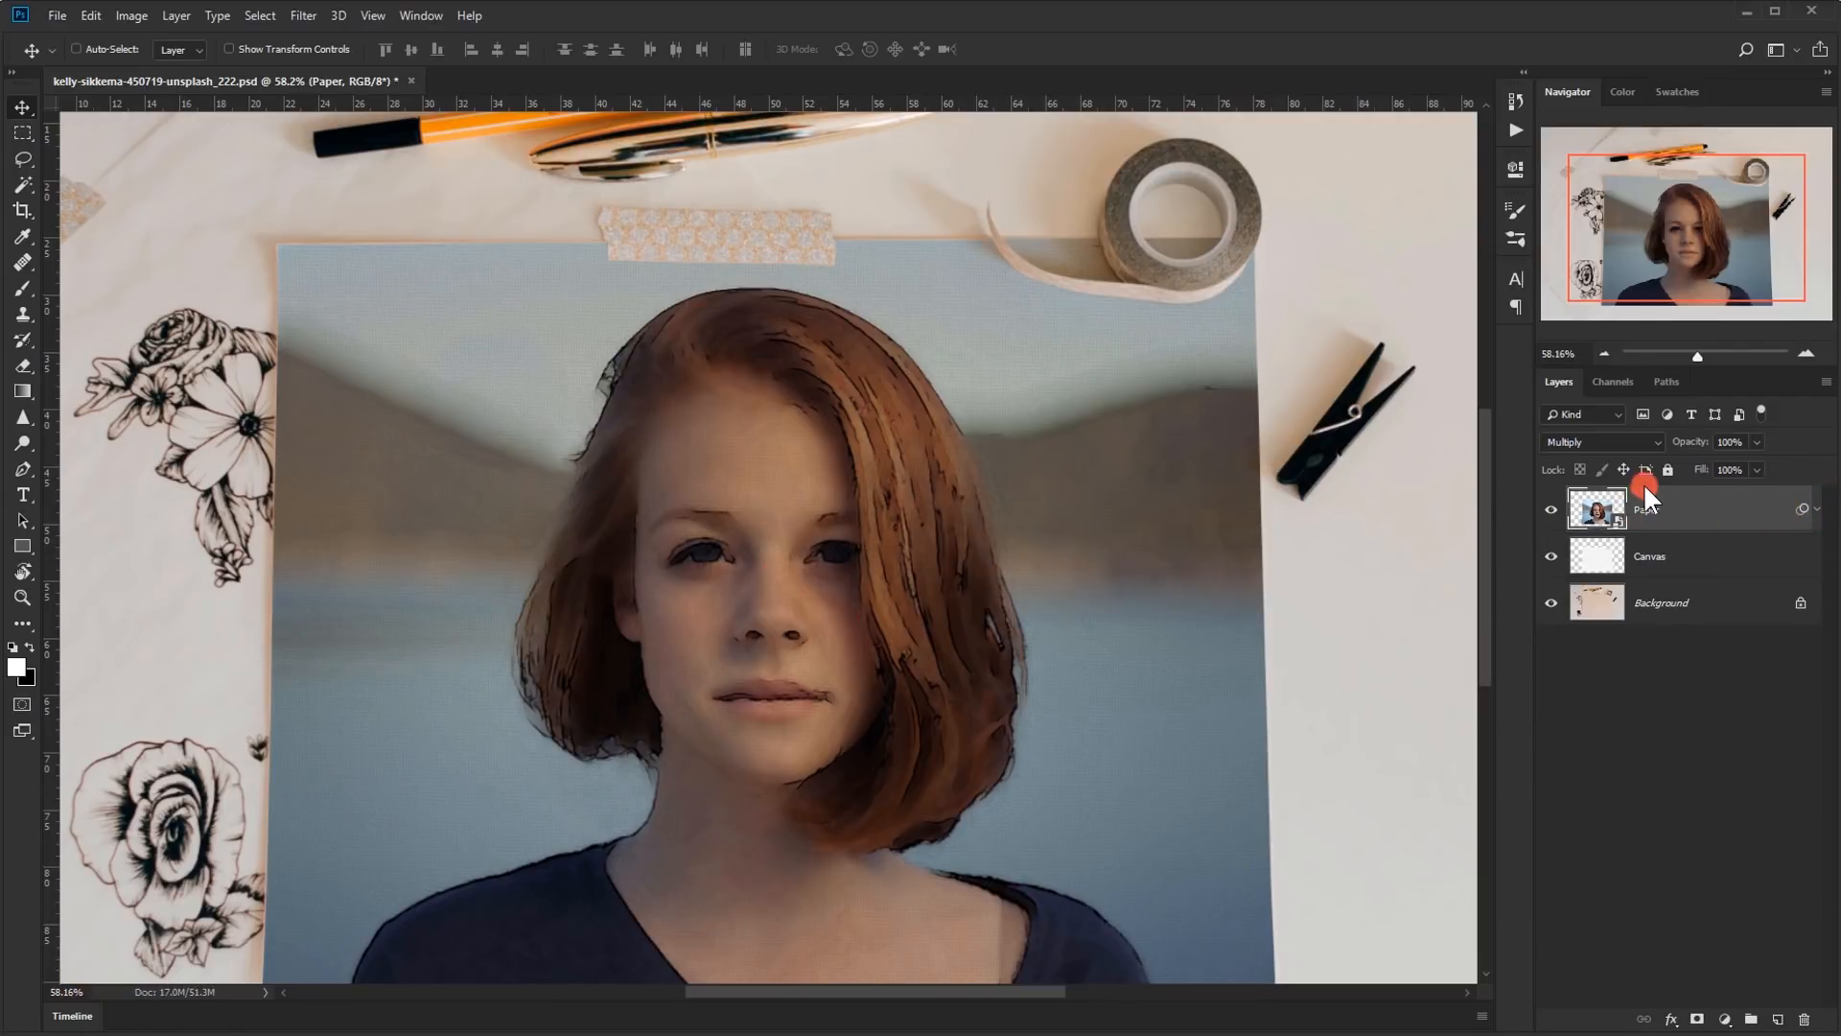
{"action": "left_click", "coordinate": [1699, 1020], "text": "alt"}
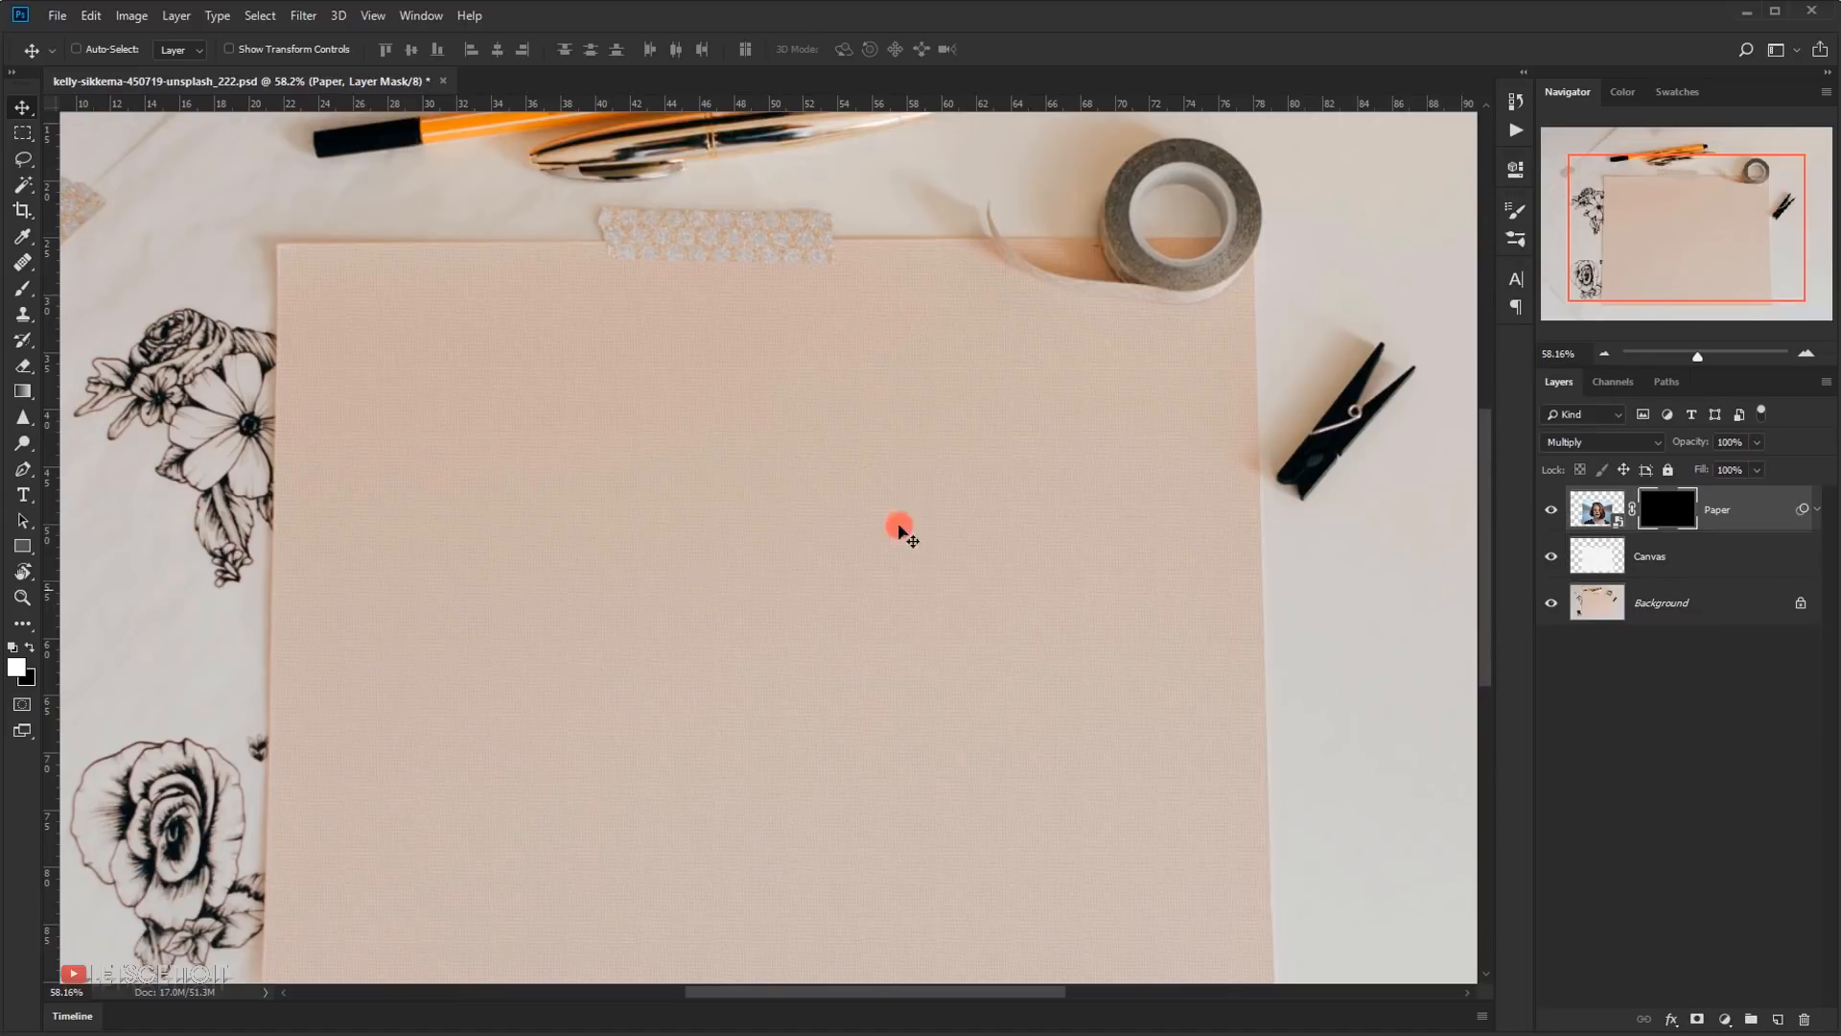
{"action": "scroll", "coordinate": [700, 616], "scroll_direction": "down", "scroll_amount": 2}
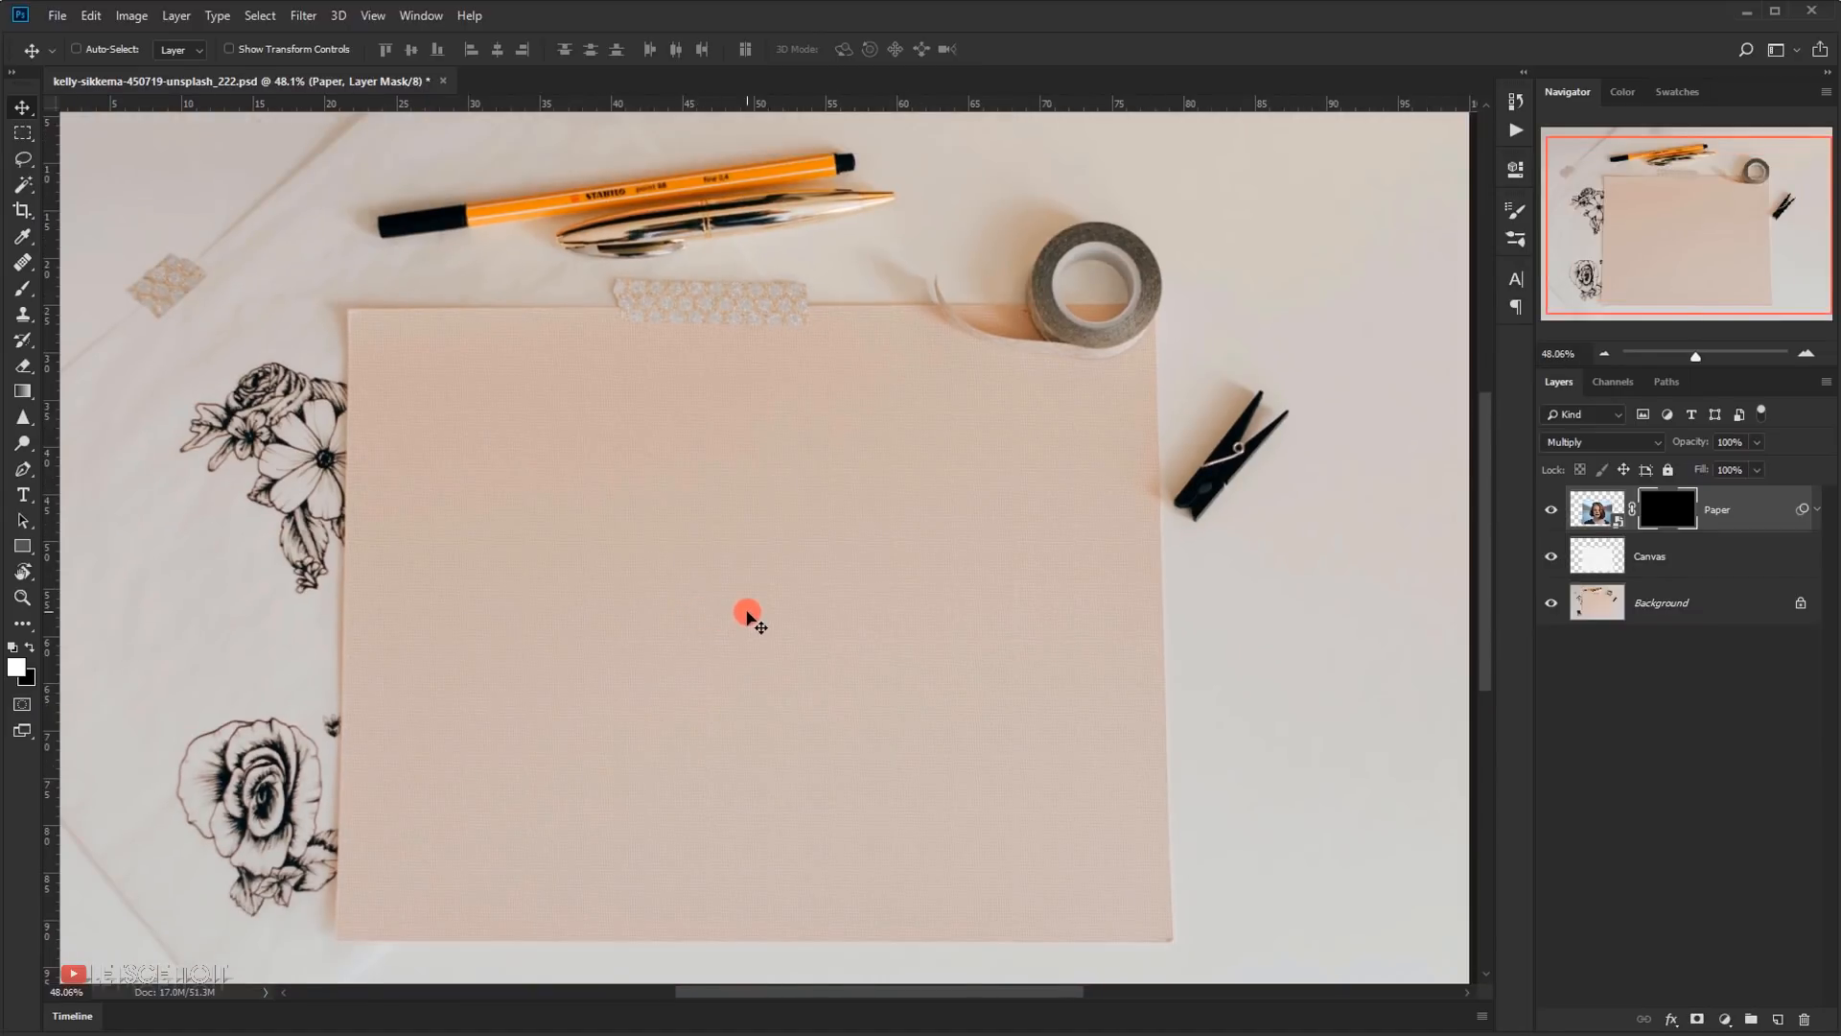
{"action": "scroll", "coordinate": [747, 614], "scroll_direction": "down", "scroll_amount": 1}
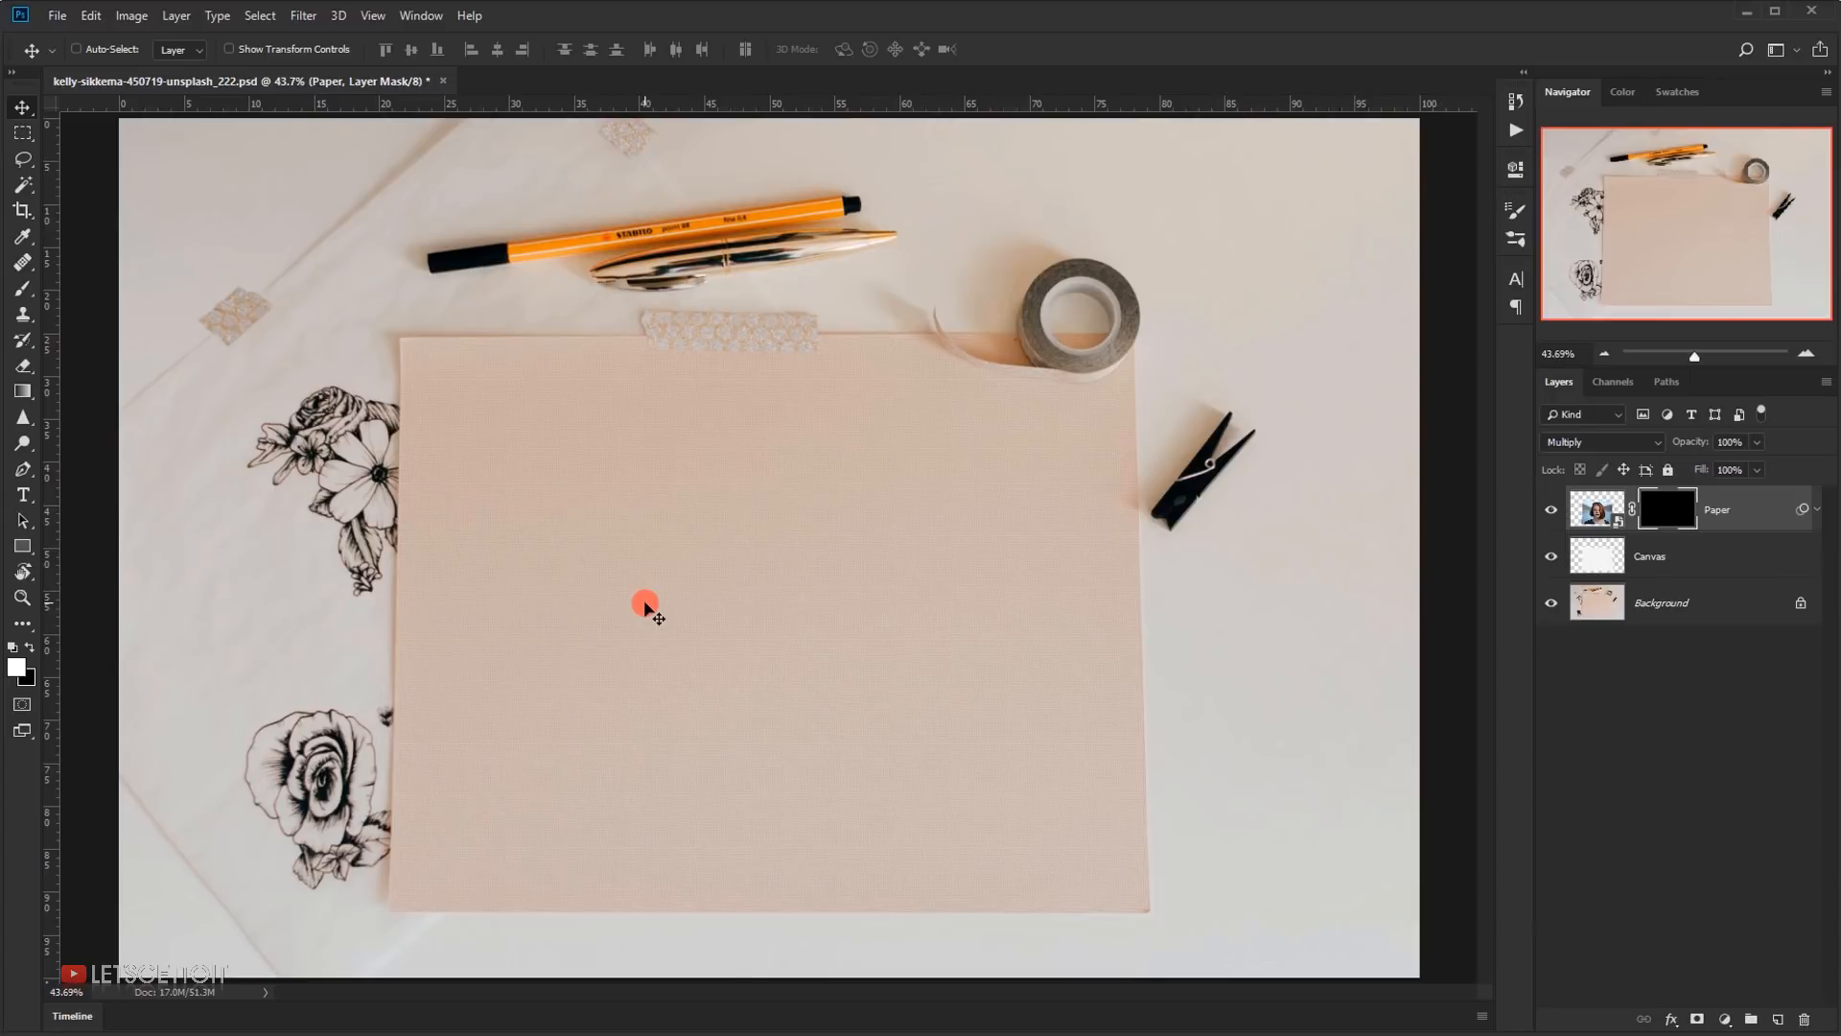
- Activate the Brush tool and restore the Legacy Brushes set to the brush presets
{"action": "left_click", "coordinate": [23, 287]}
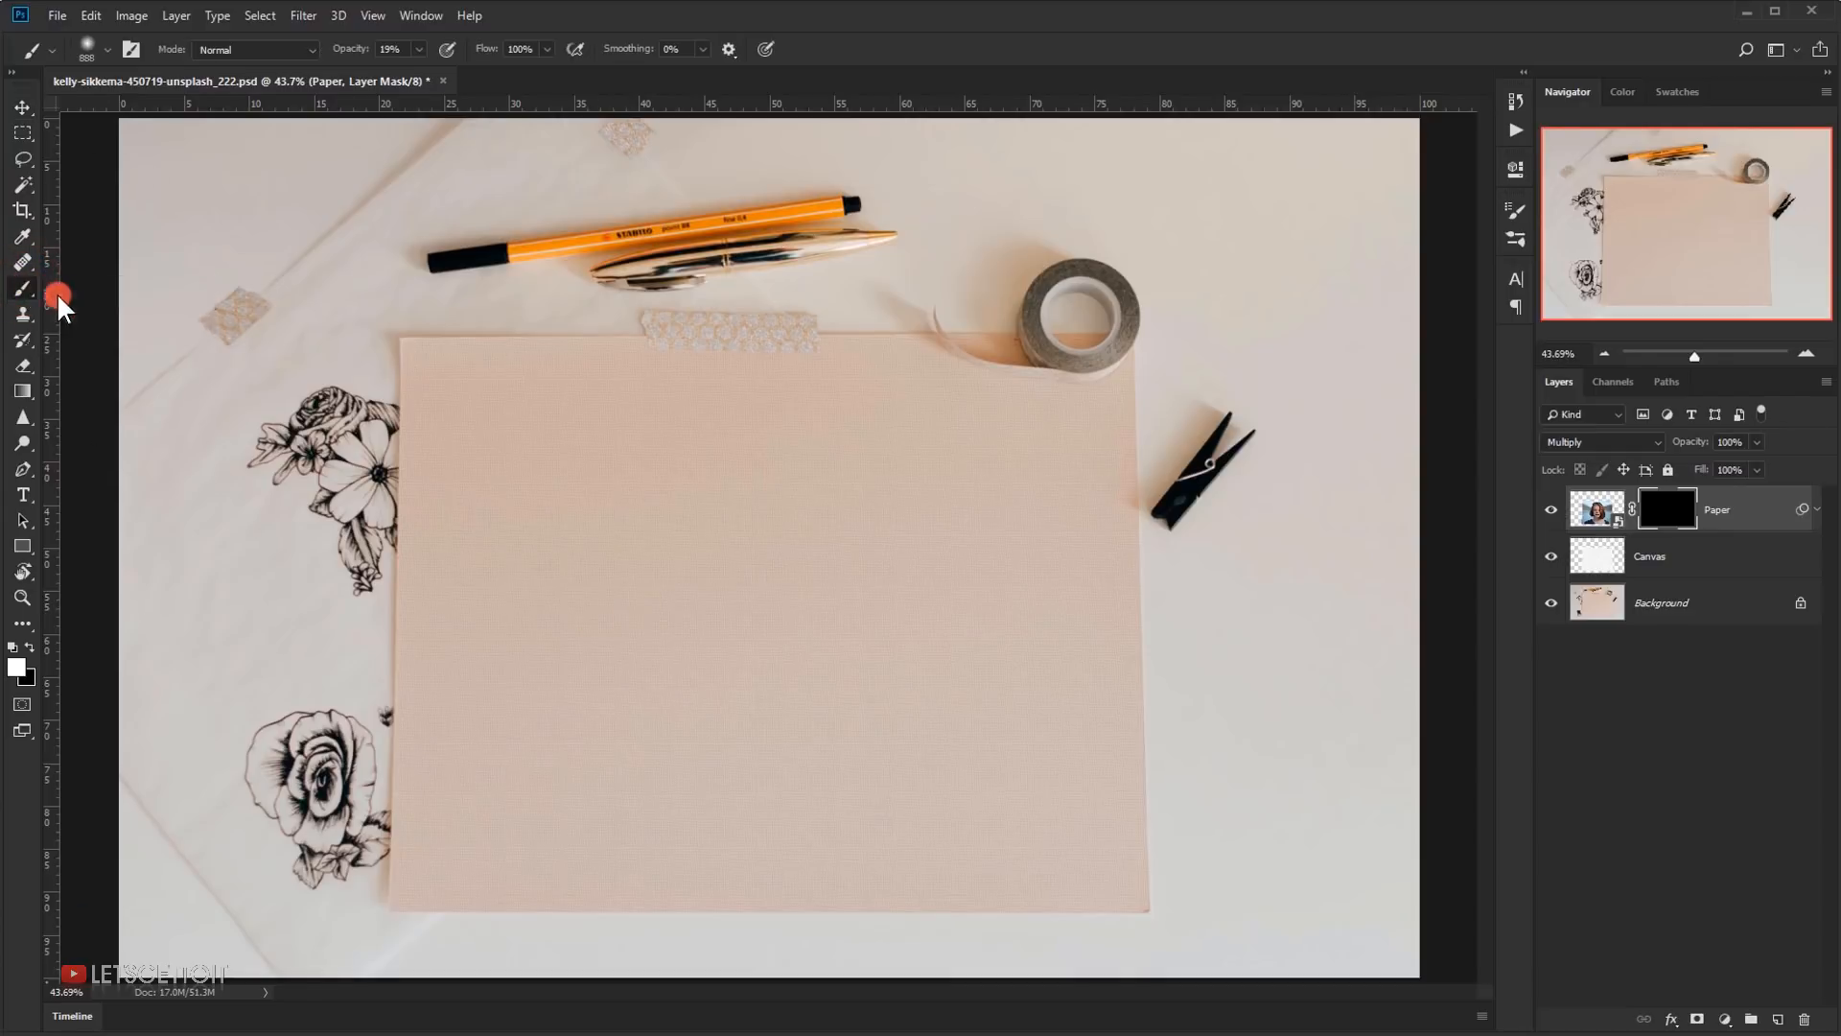
{"action": "right_click", "coordinate": [646, 380]}
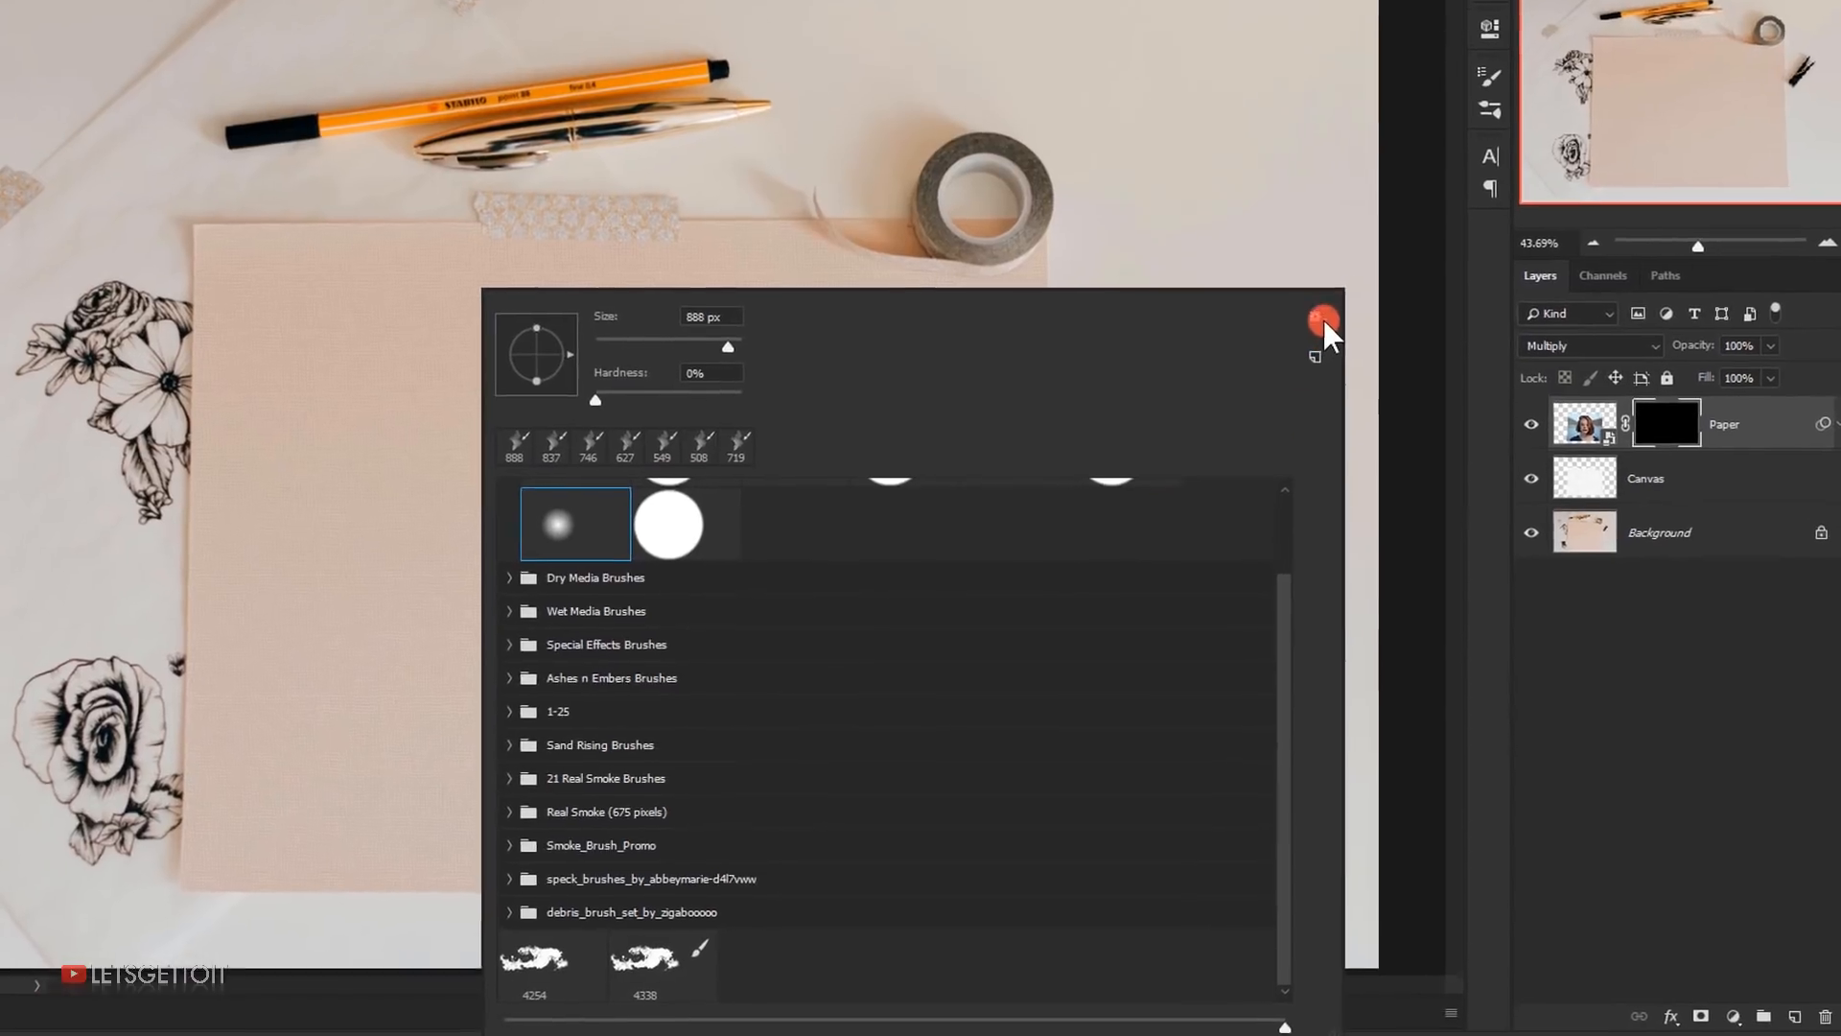
{"action": "left_click", "coordinate": [1321, 319]}
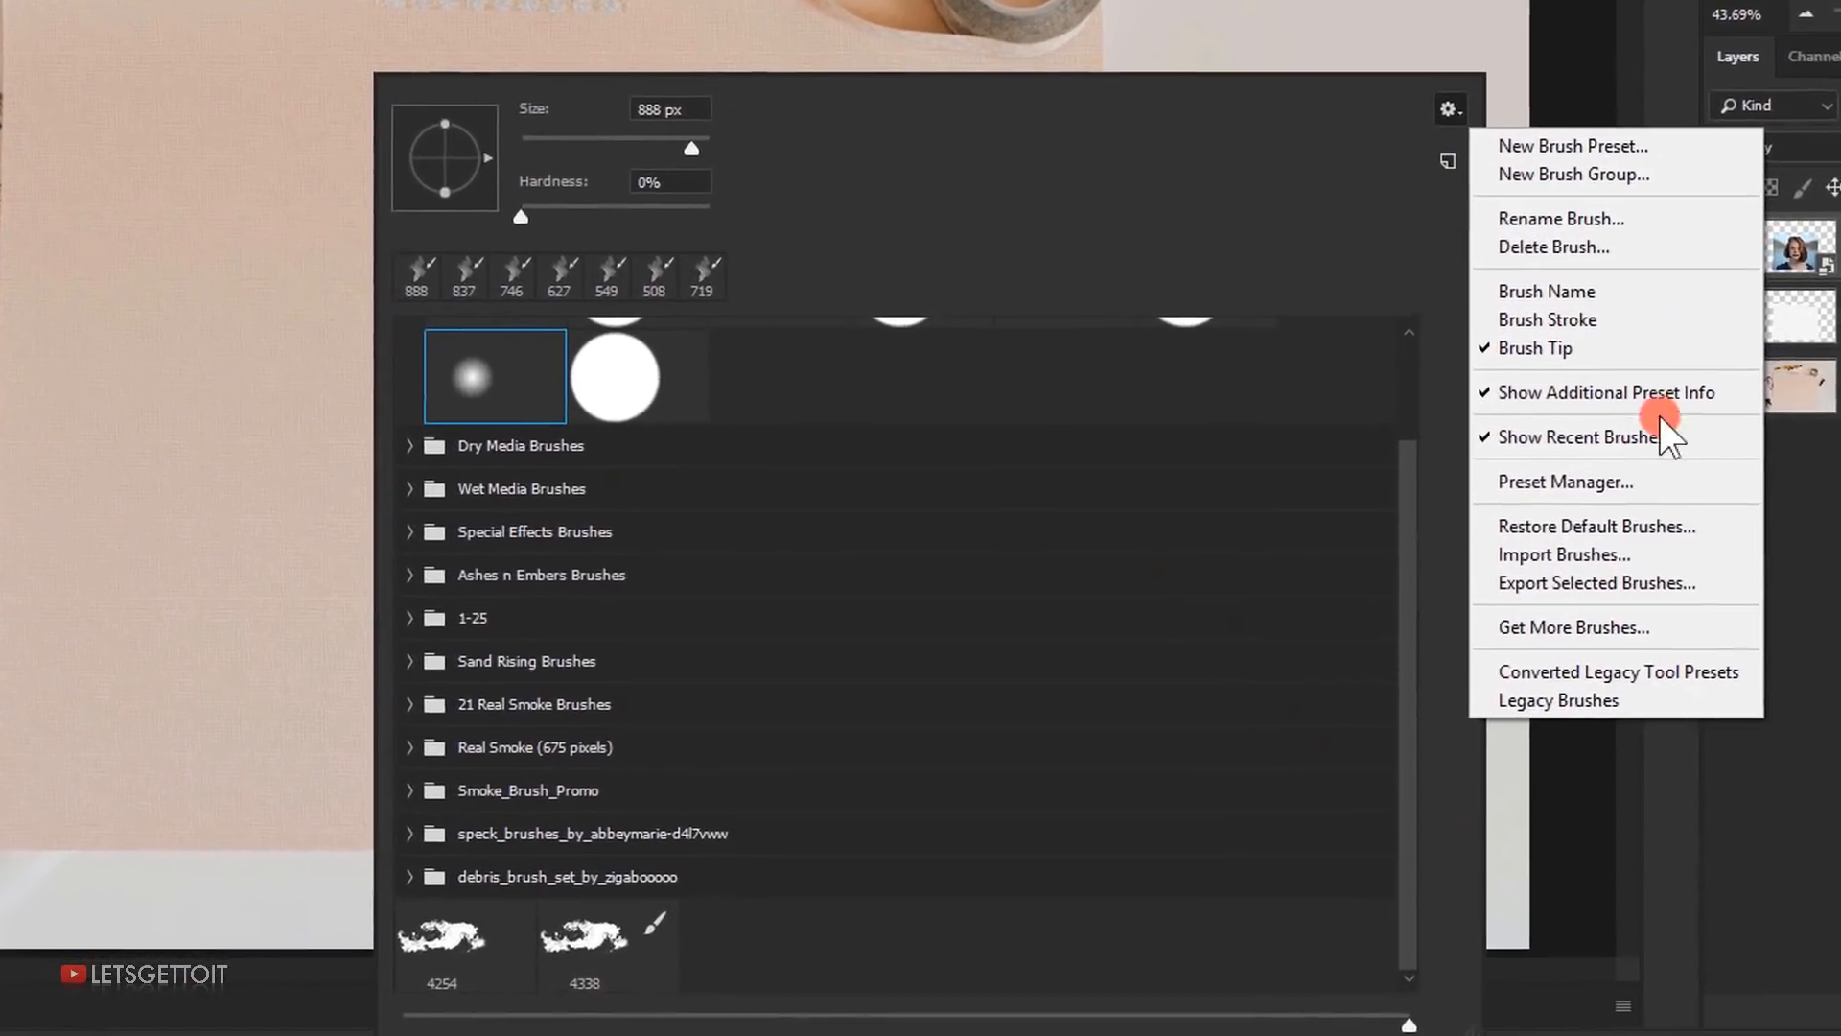
{"action": "left_click", "coordinate": [1541, 694]}
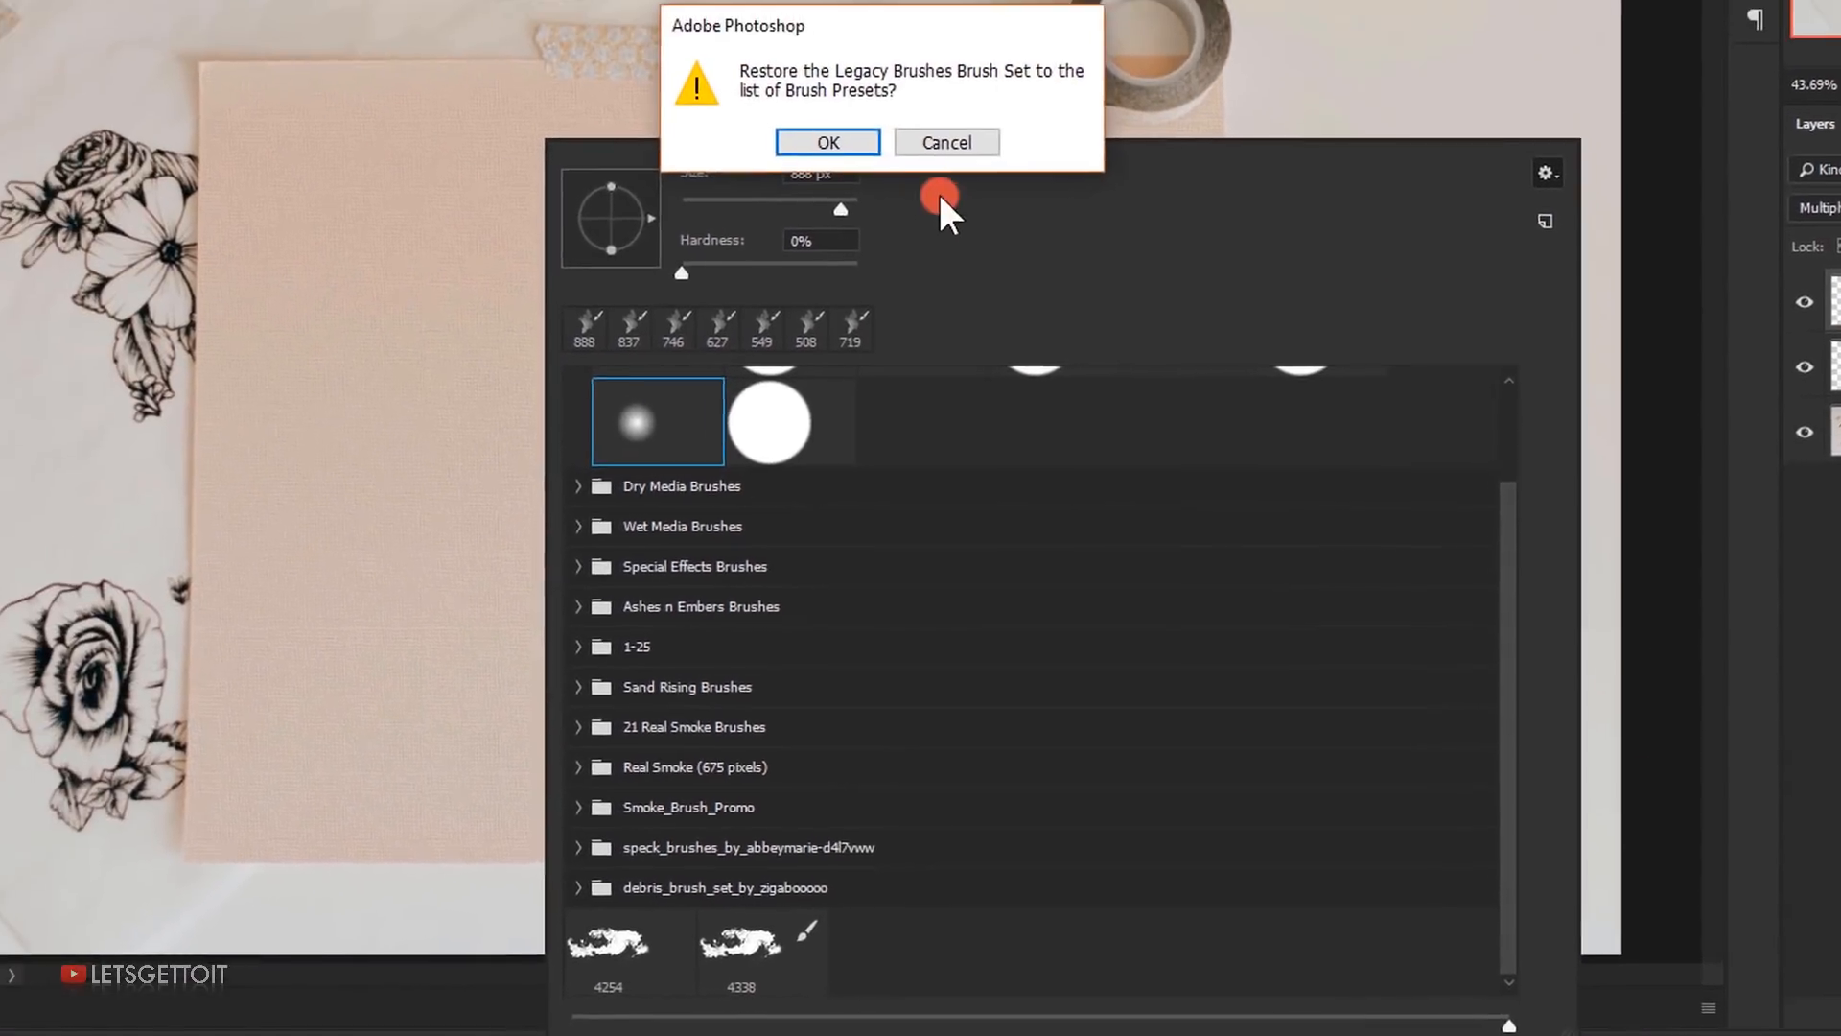
{"action": "left_click", "coordinate": [876, 158]}
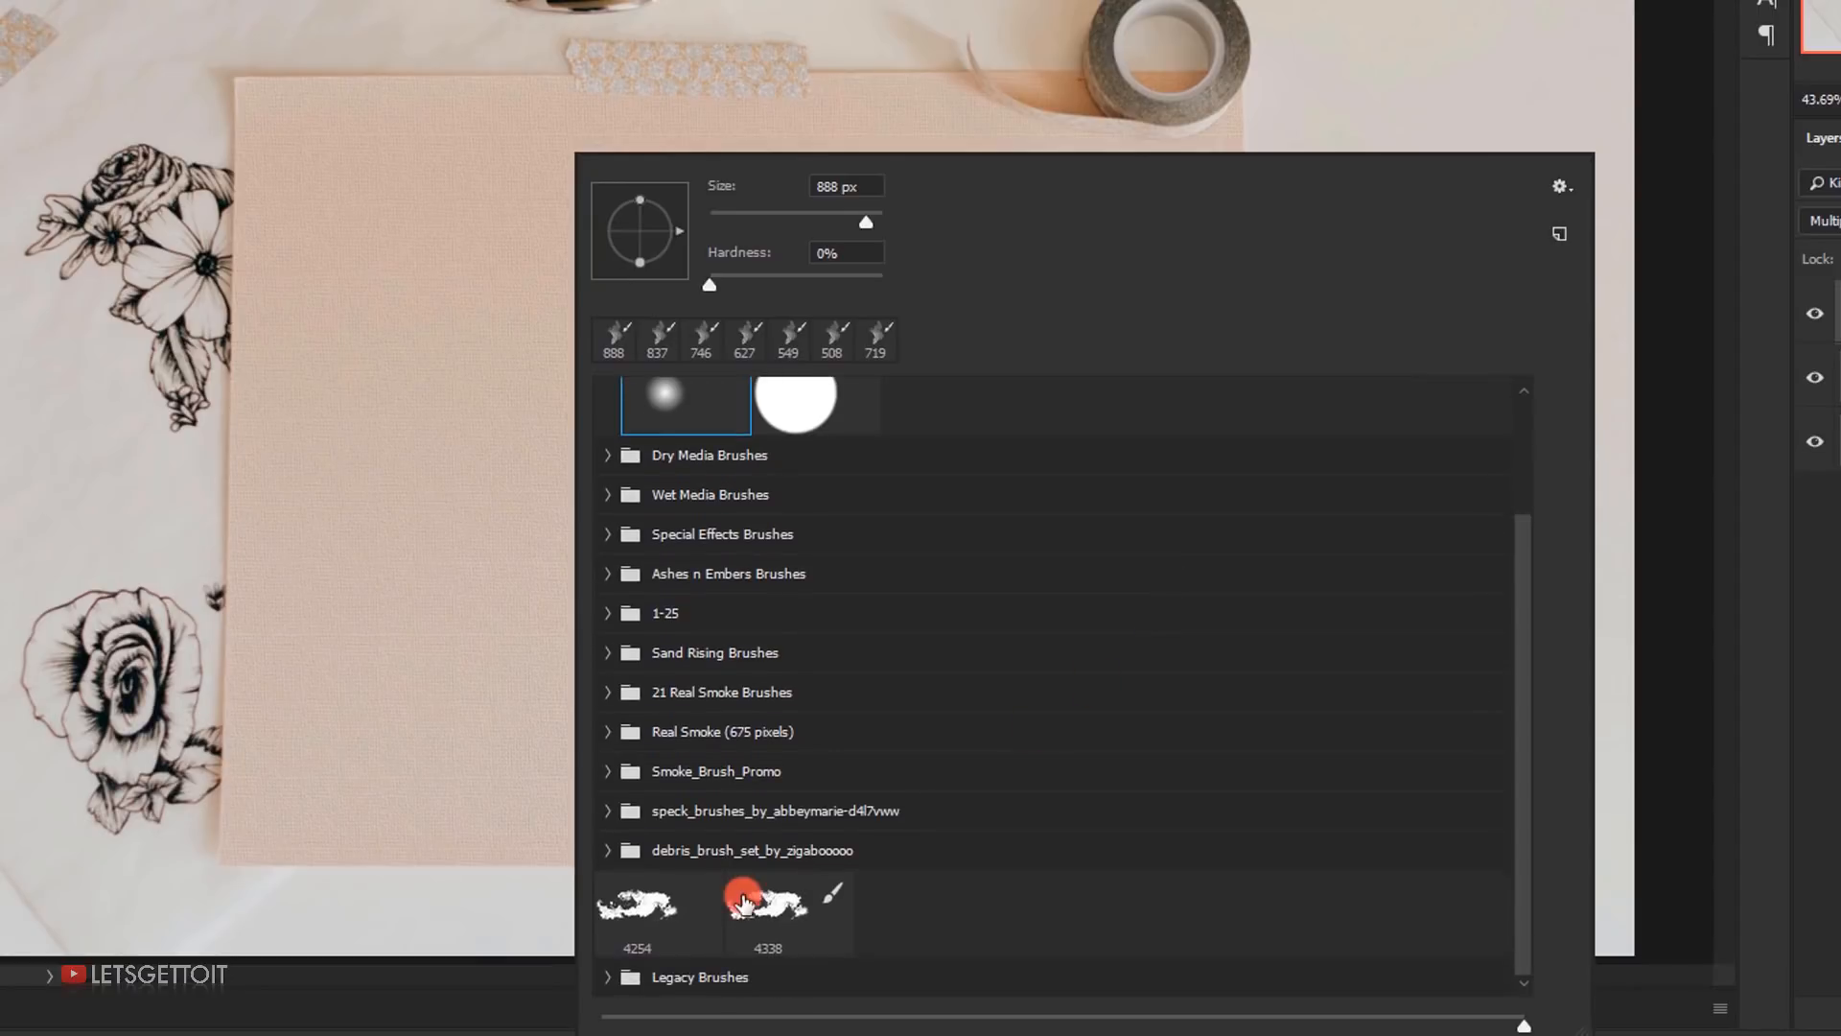
- Choose the 49 px watercolor brush tip from the Natural Brushes 2 group in Legacy Brushes
{"action": "left_click", "coordinate": [634, 979]}
{"action": "scroll", "coordinate": [794, 842], "scroll_direction": "down", "scroll_amount": 5}
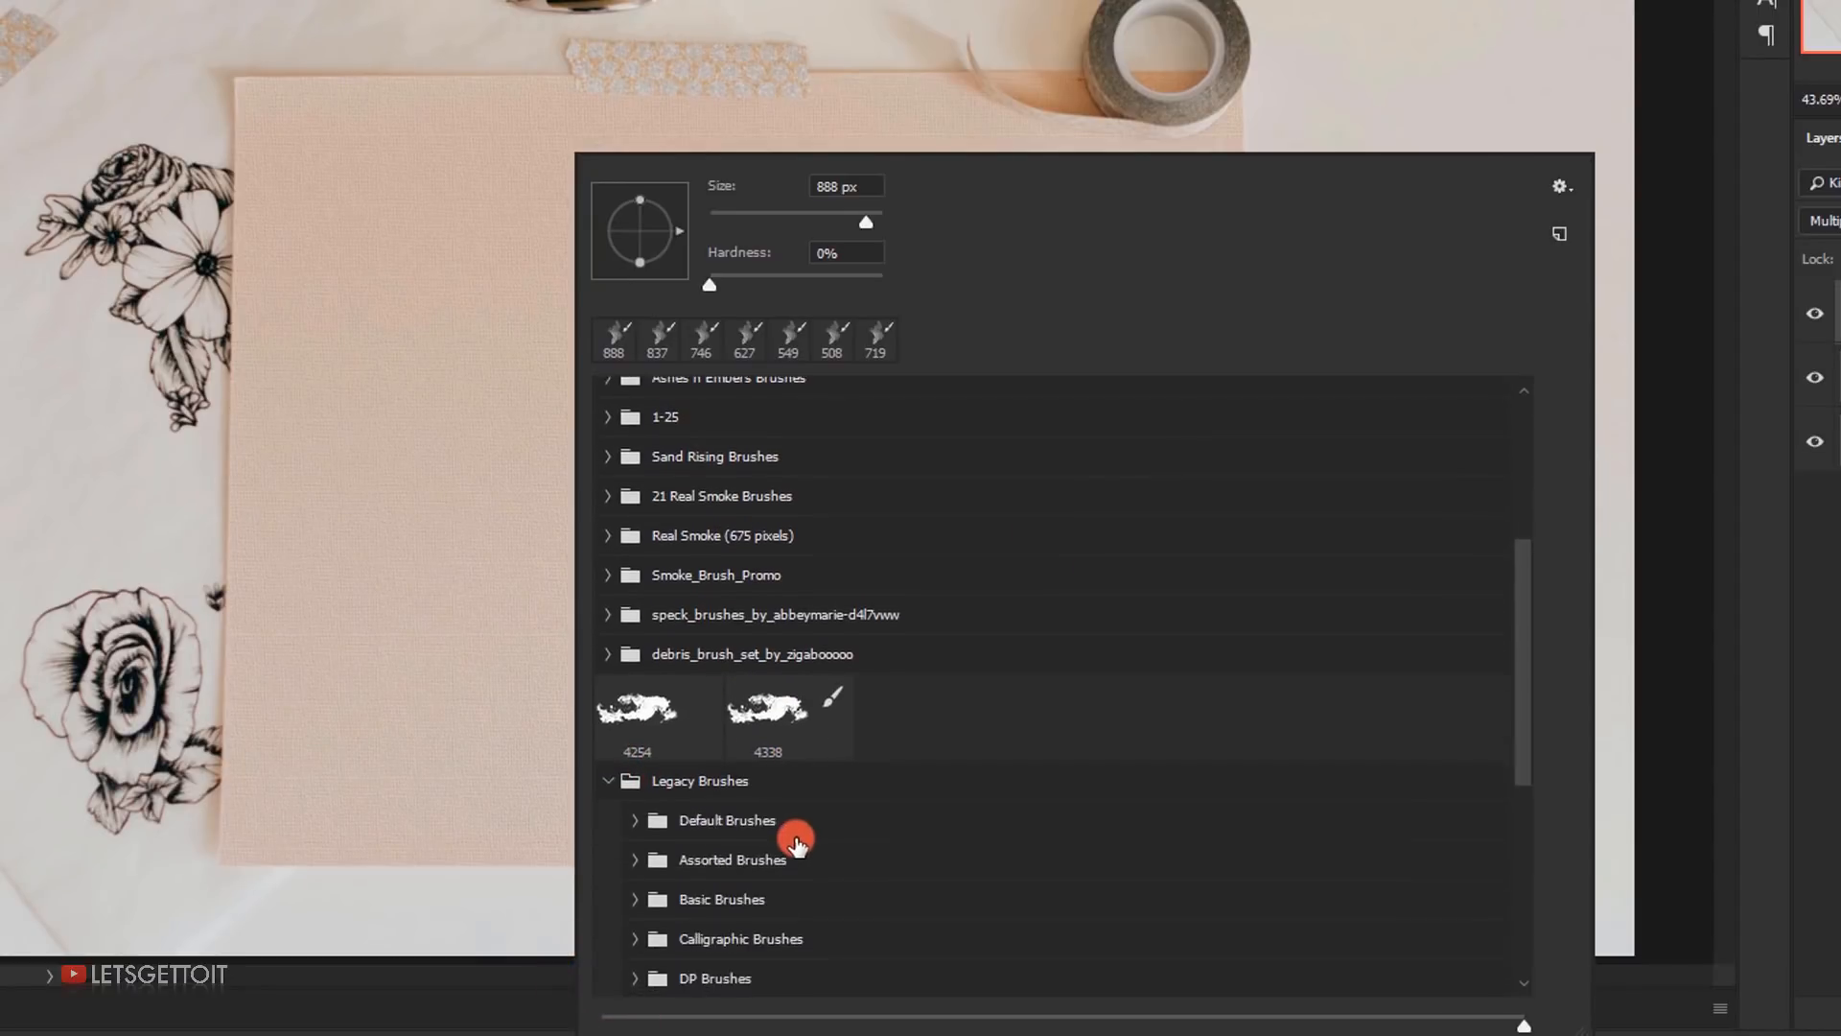
{"action": "scroll", "coordinate": [763, 584], "scroll_direction": "down", "scroll_amount": 2}
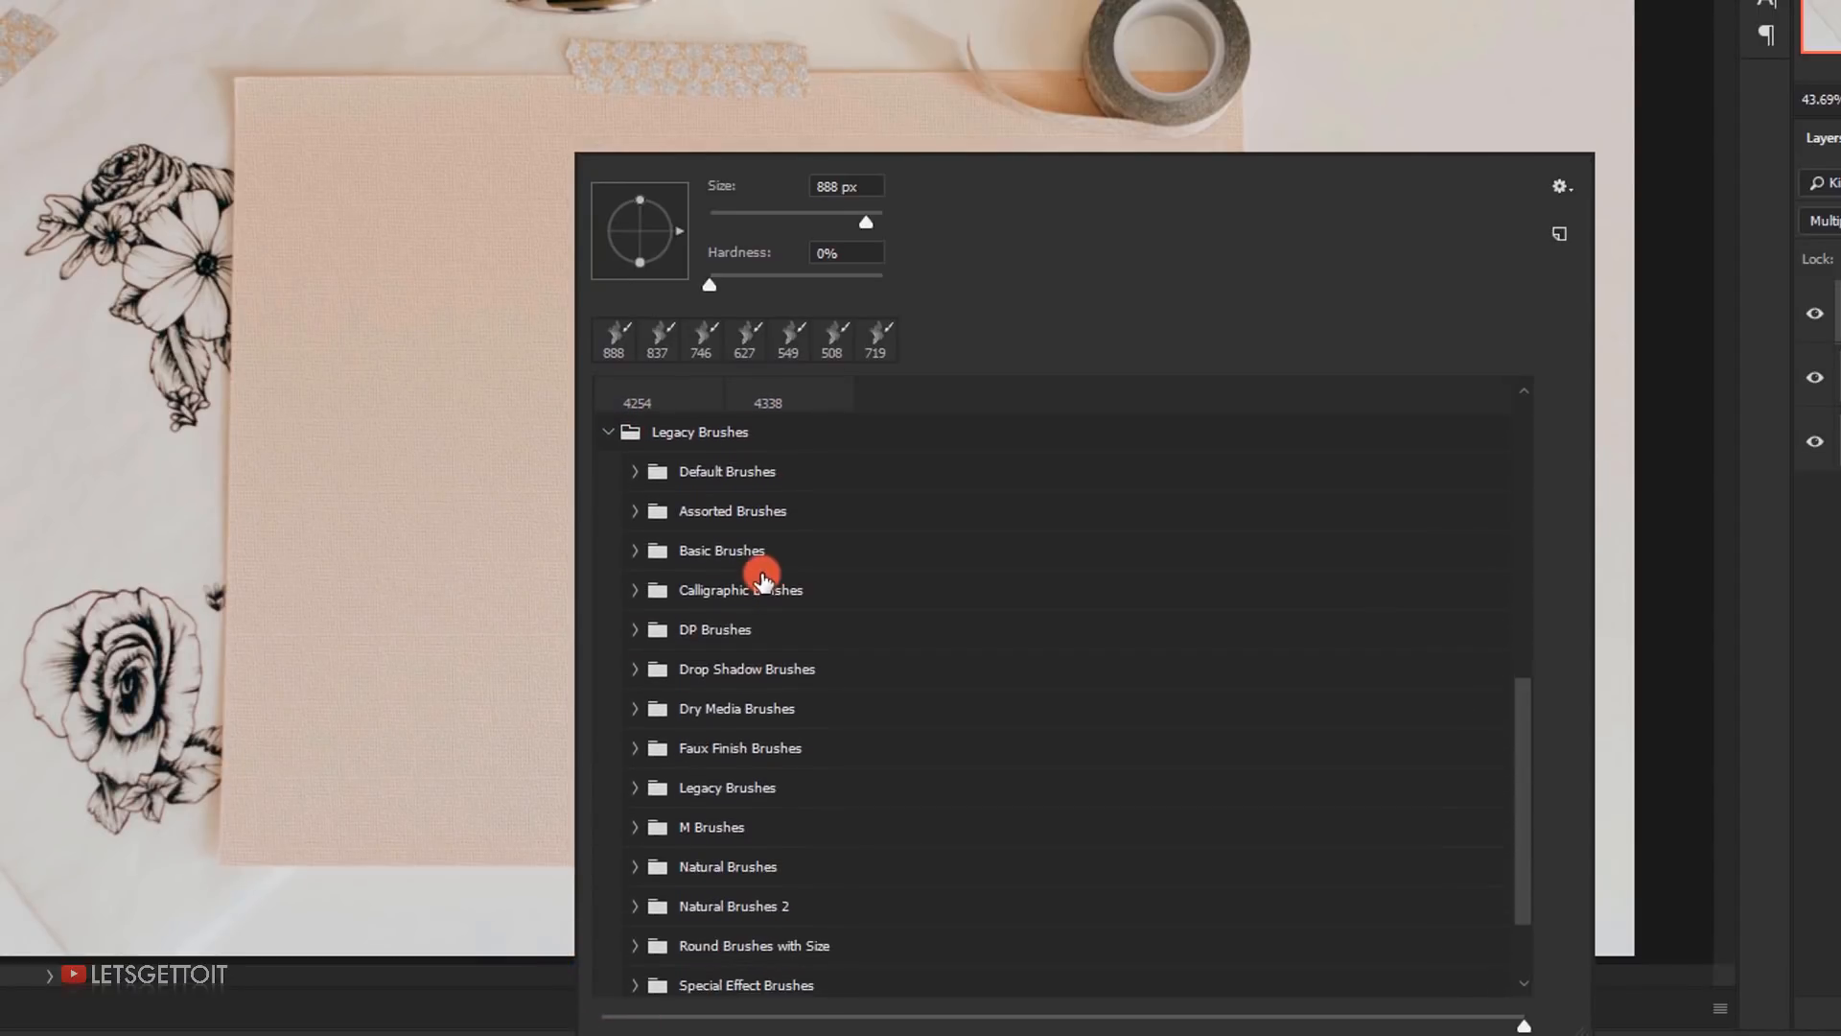
{"action": "scroll", "coordinate": [763, 576], "scroll_direction": "down", "scroll_amount": 1}
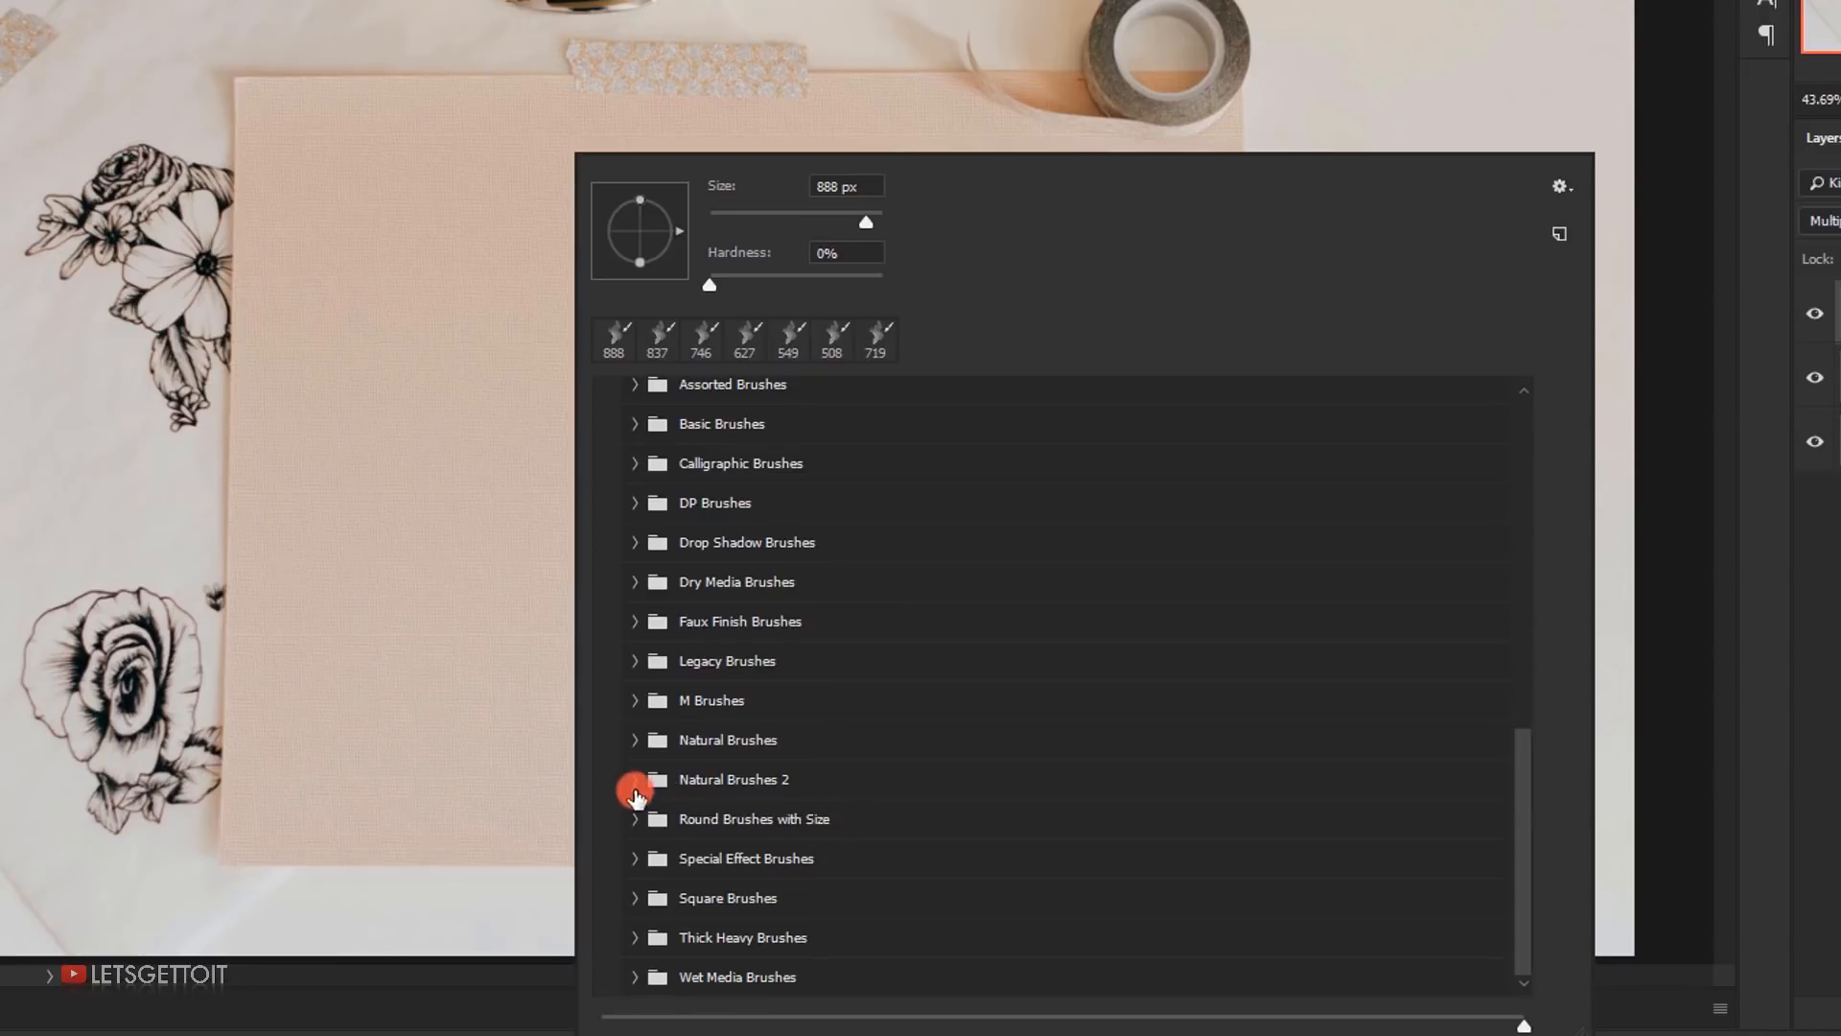
{"action": "left_click", "coordinate": [636, 780]}
{"action": "scroll", "coordinate": [637, 771], "scroll_direction": "down", "scroll_amount": 5}
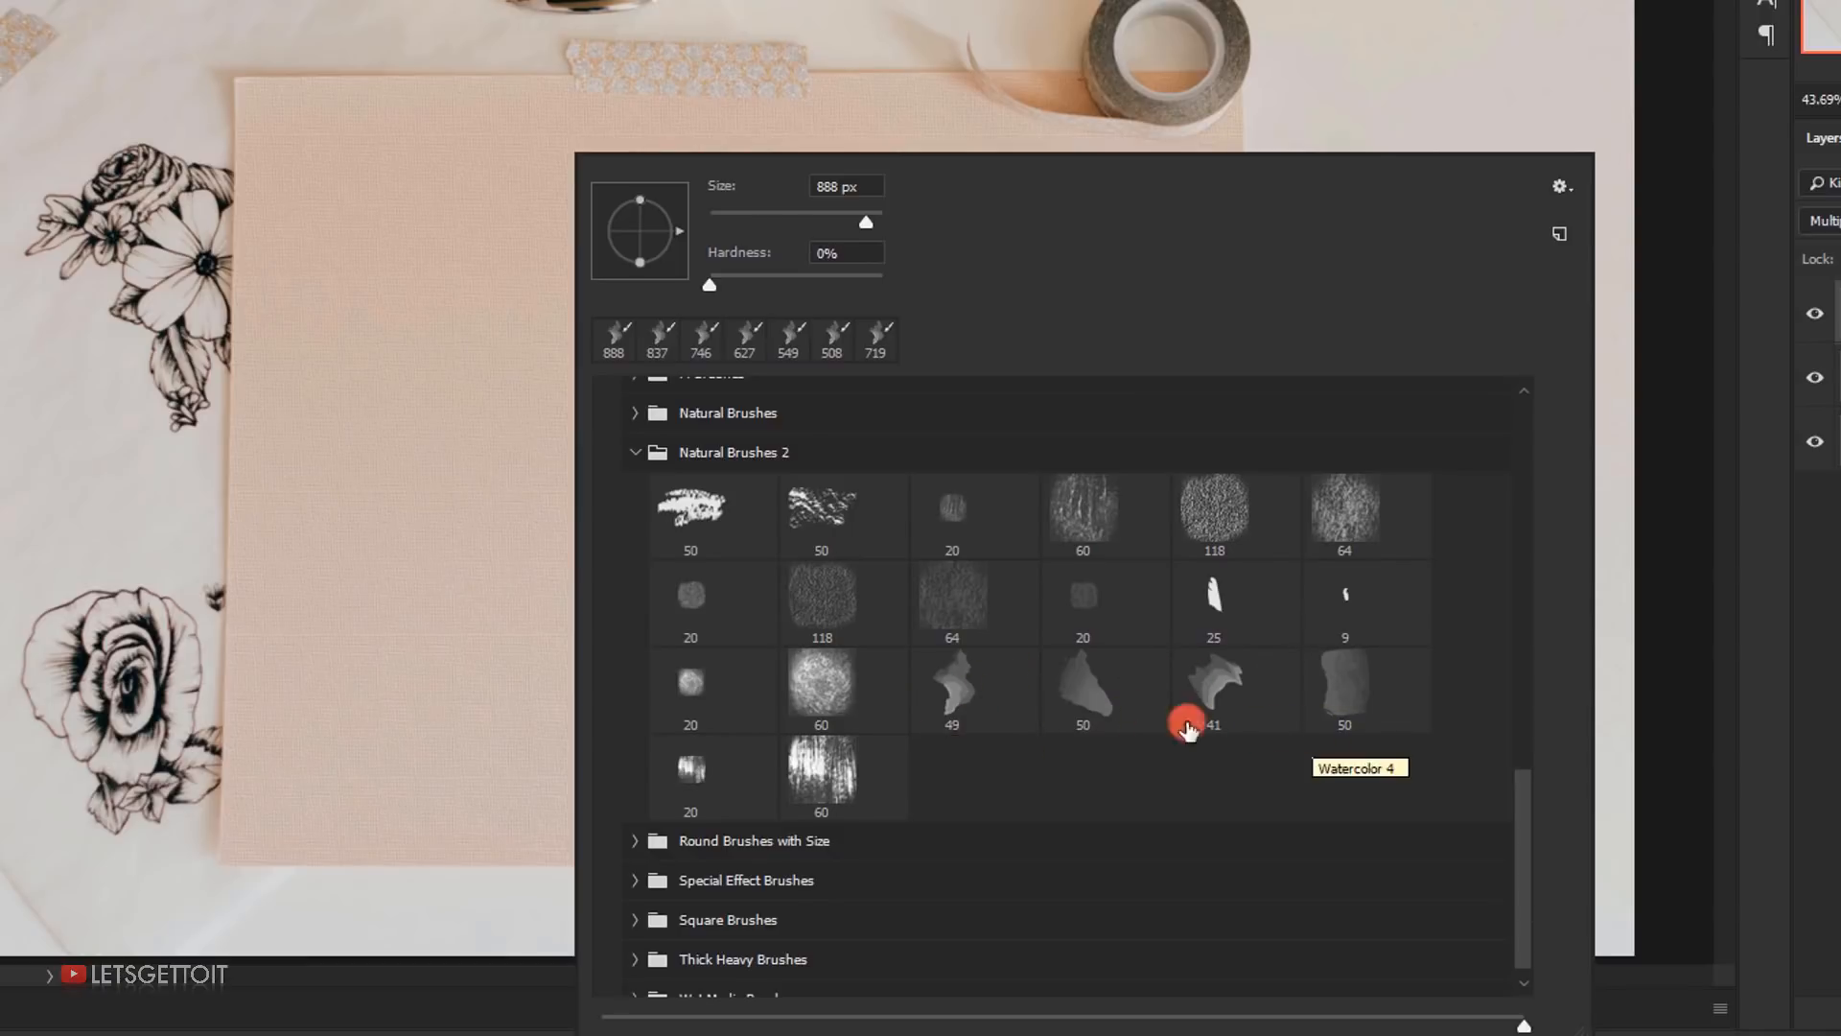
{"action": "left_click", "coordinate": [958, 708]}
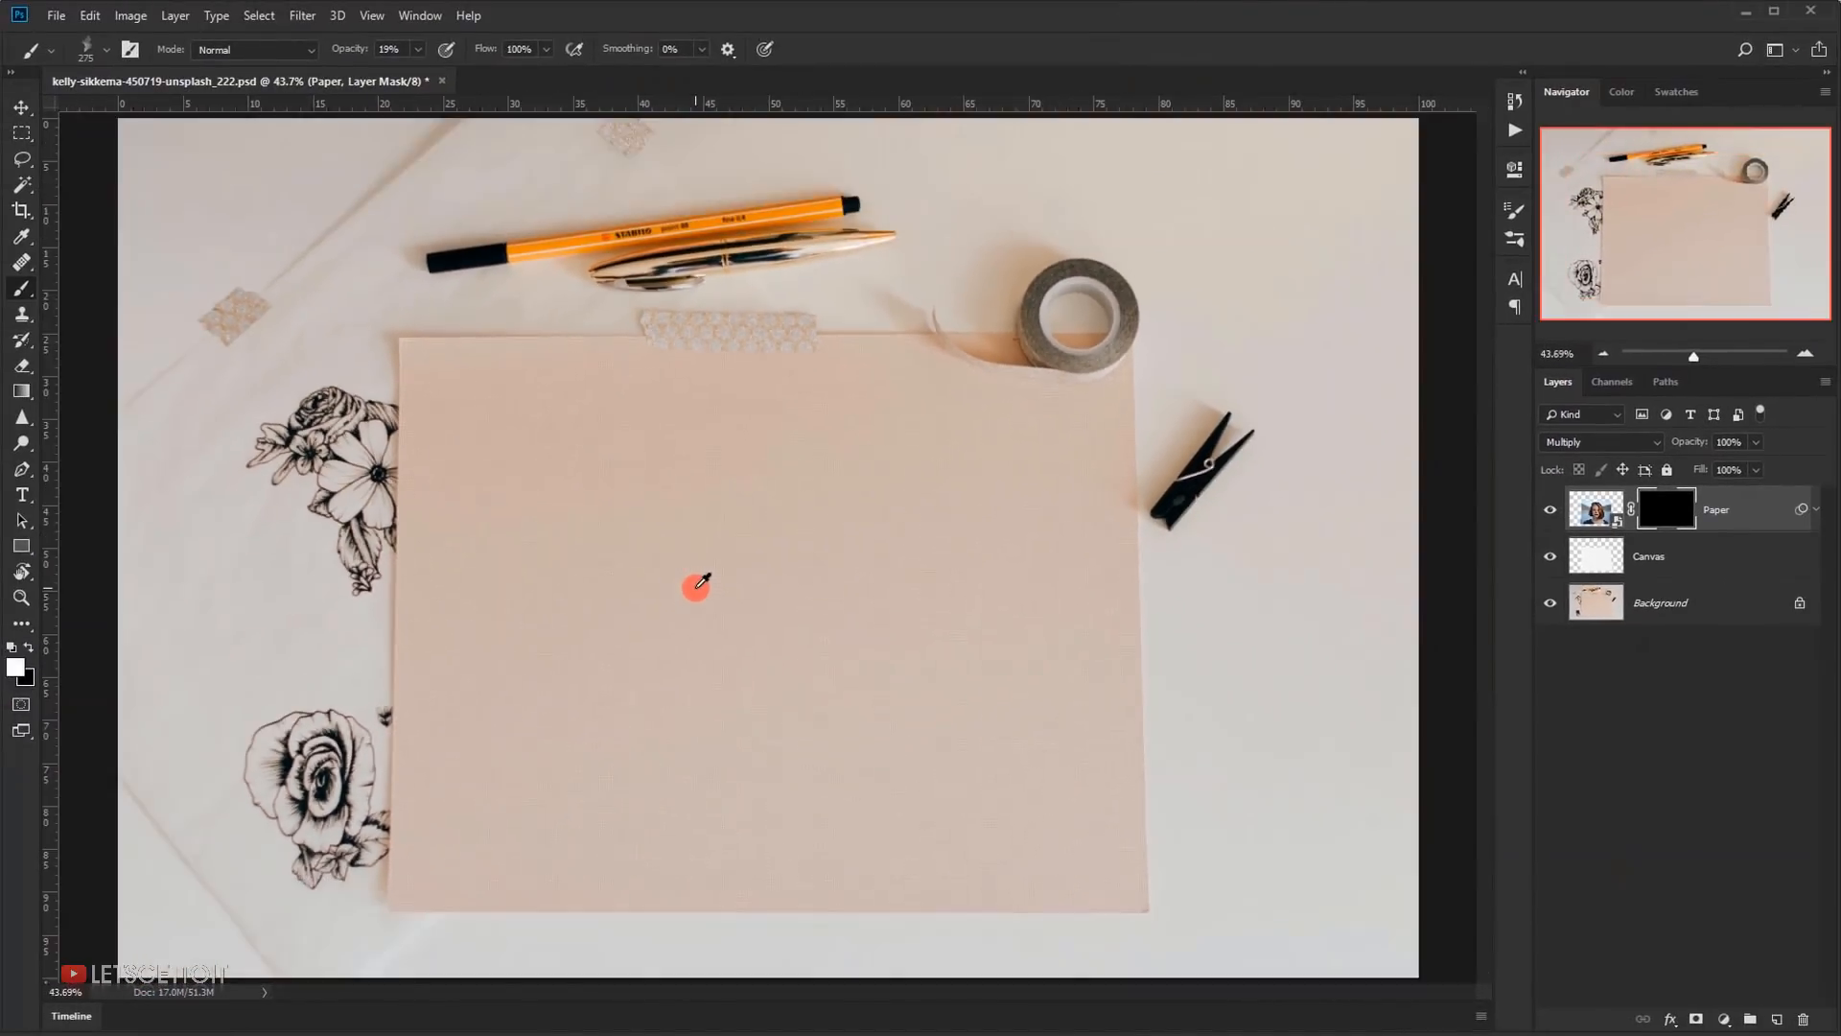
- Open the Brush Settings for the watercolor tip and reduce its spacing to 1%
{"action": "scroll", "coordinate": [758, 518], "scroll_direction": "up", "scroll_amount": 3, "text": "alt"}
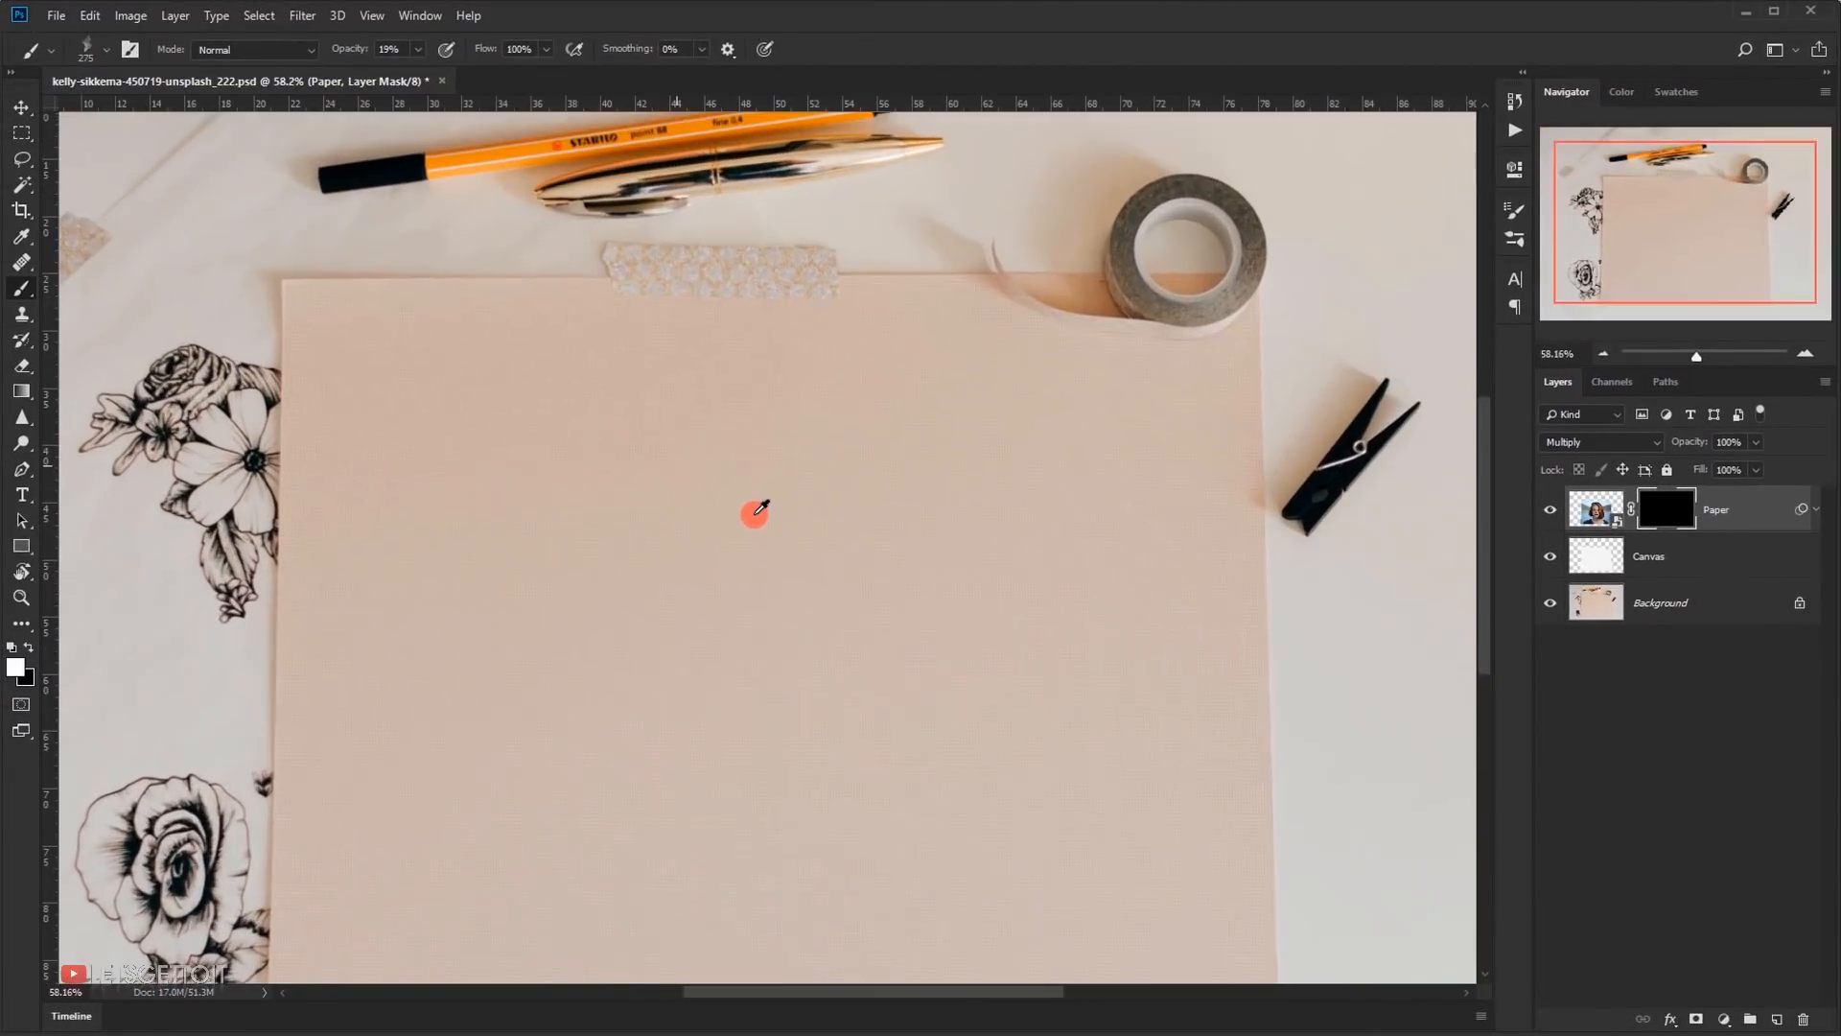
{"action": "left_click", "coordinate": [1515, 211]}
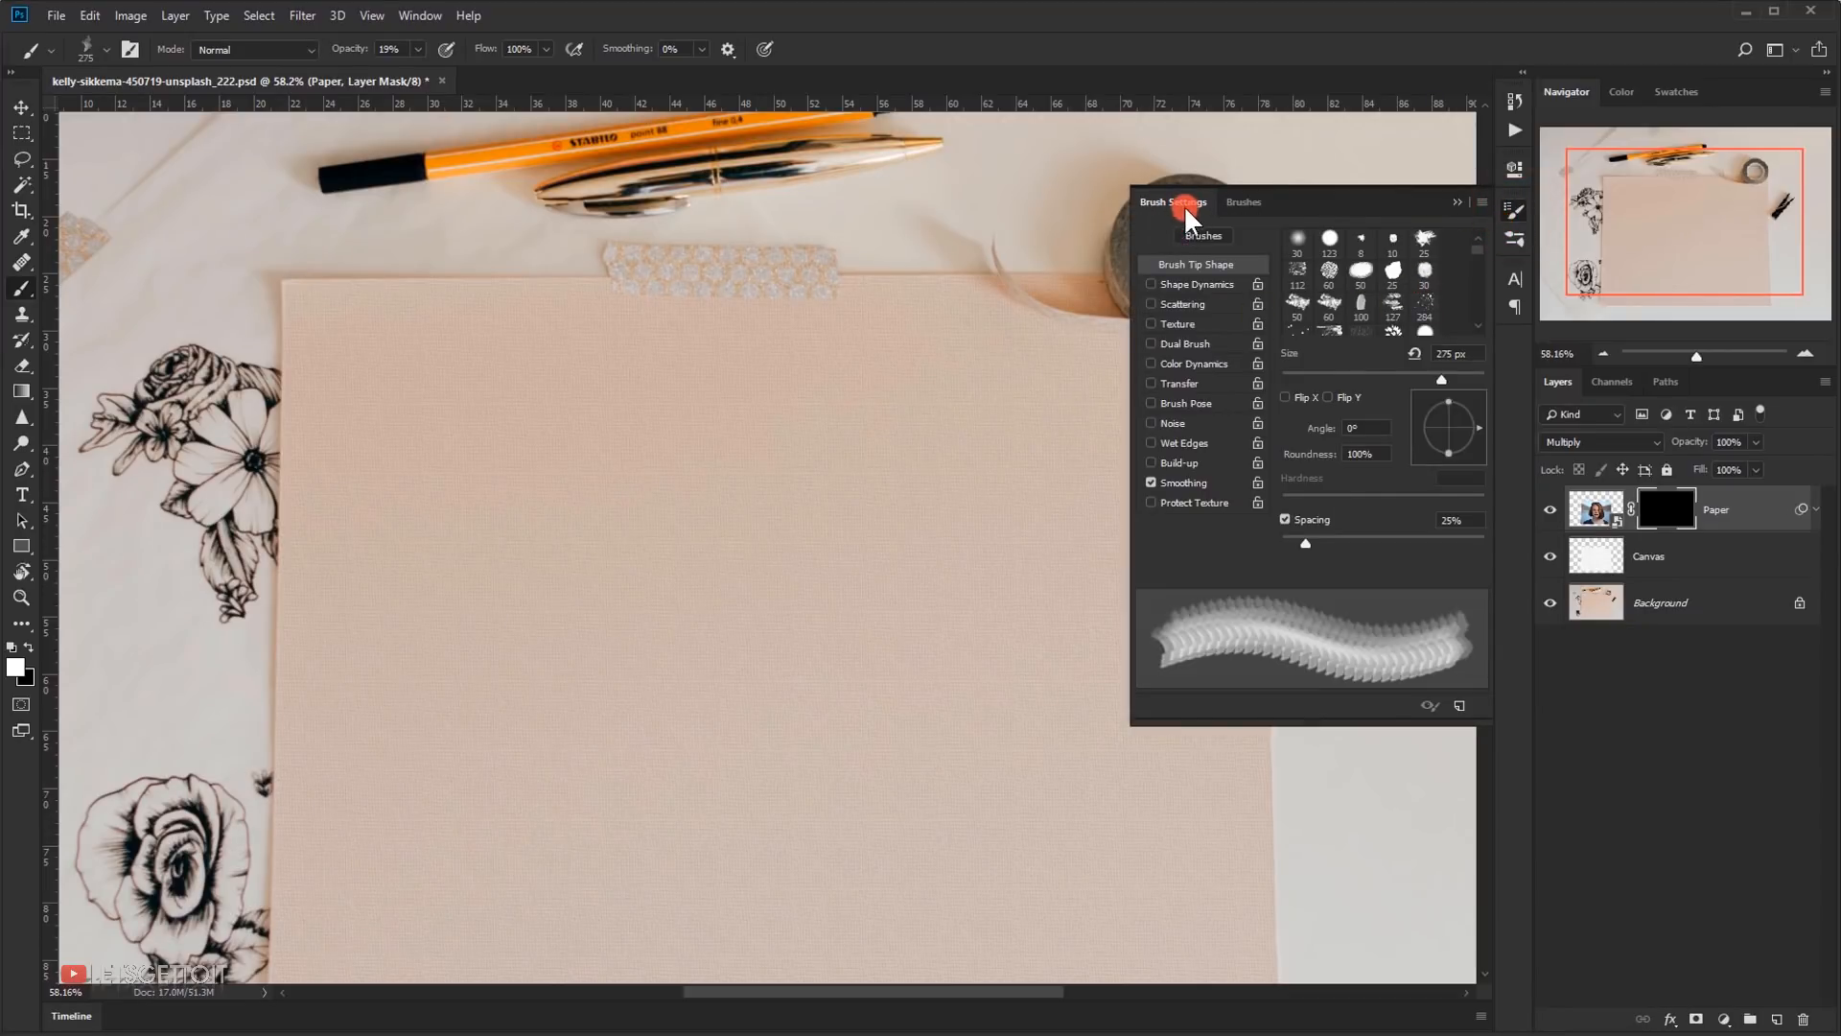
{"action": "left_click", "coordinate": [418, 15]}
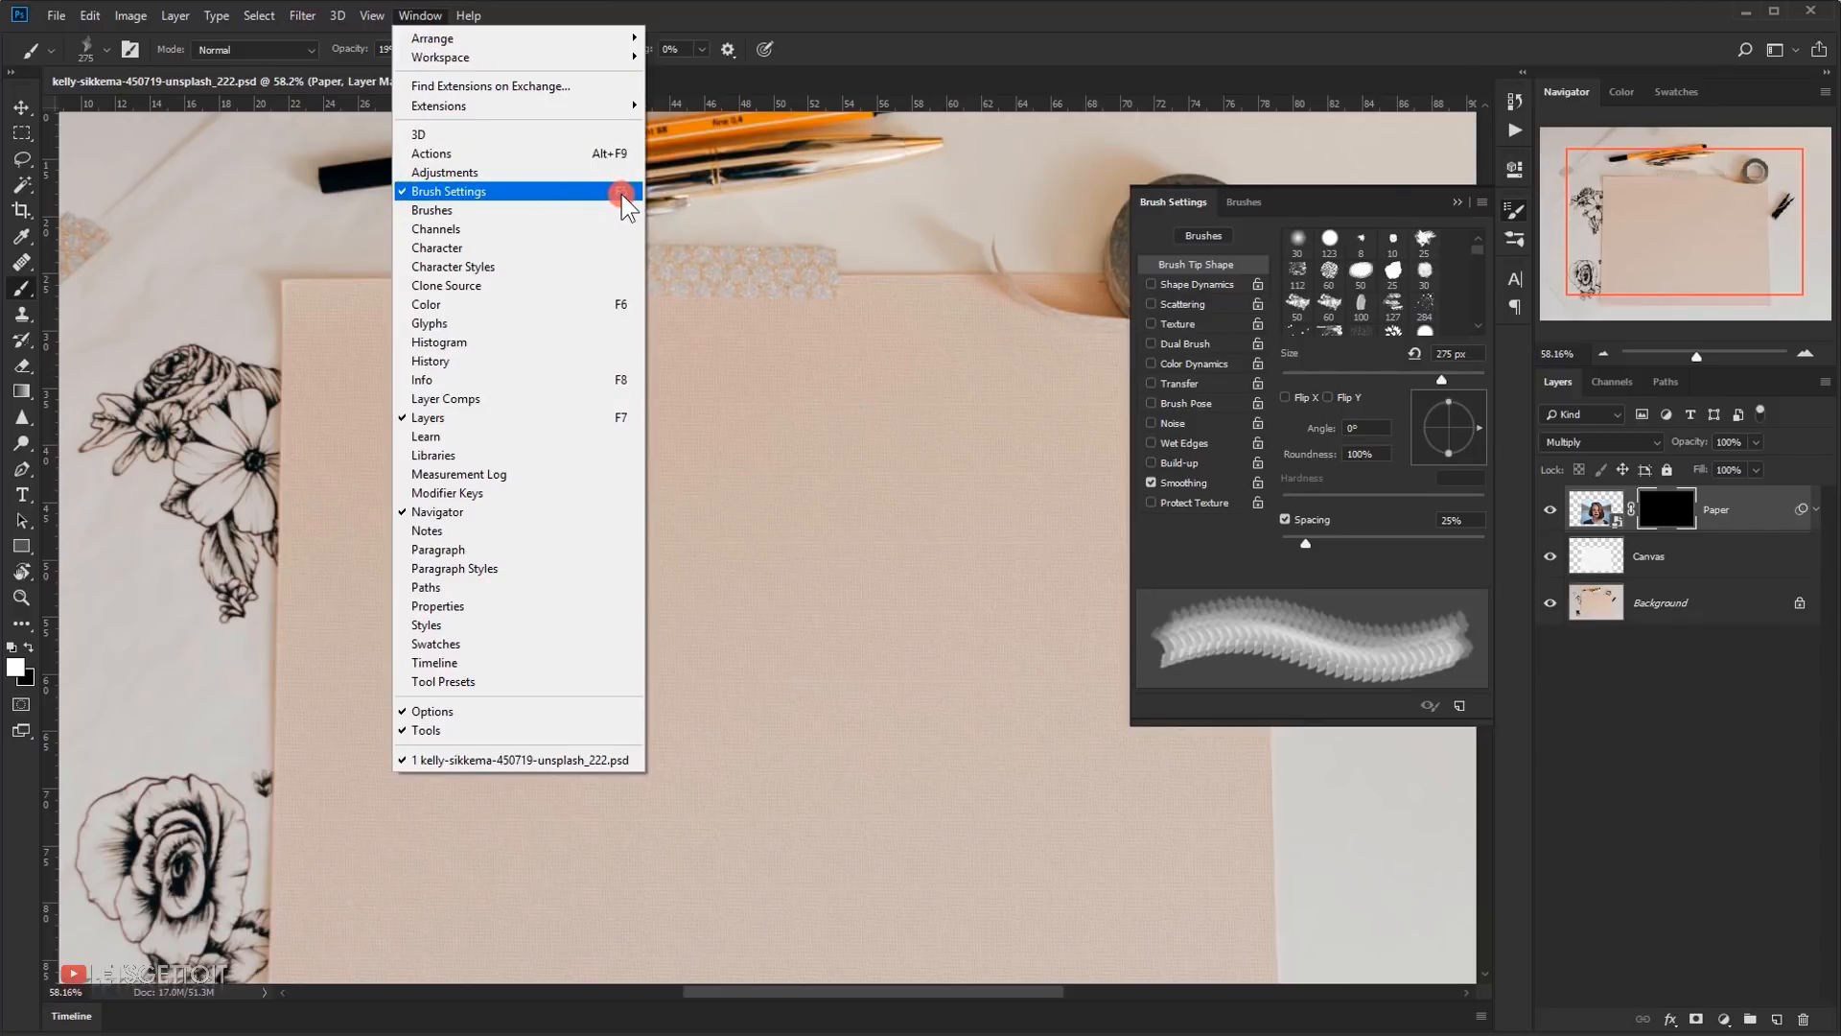
{"action": "left_click", "coordinate": [1344, 187]}
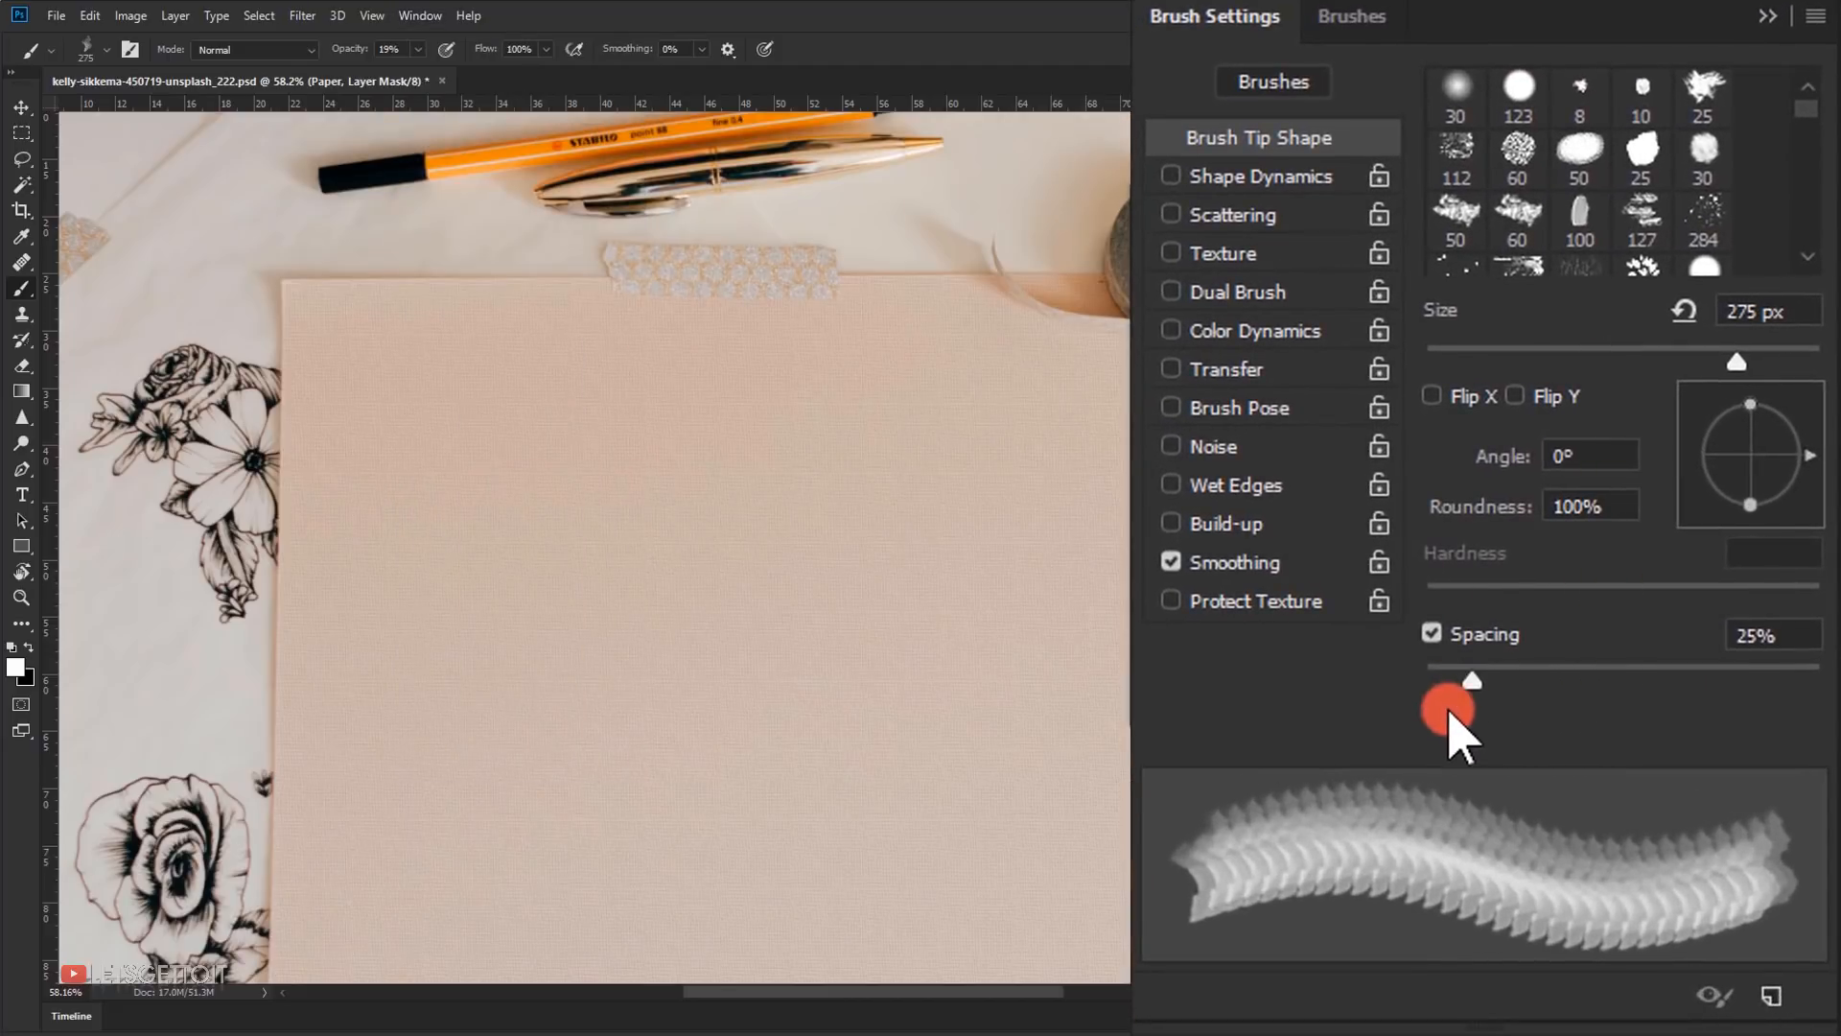
{"action": "left_click_drag", "start_coordinate": [1479, 683], "coordinate": [1336, 690]}
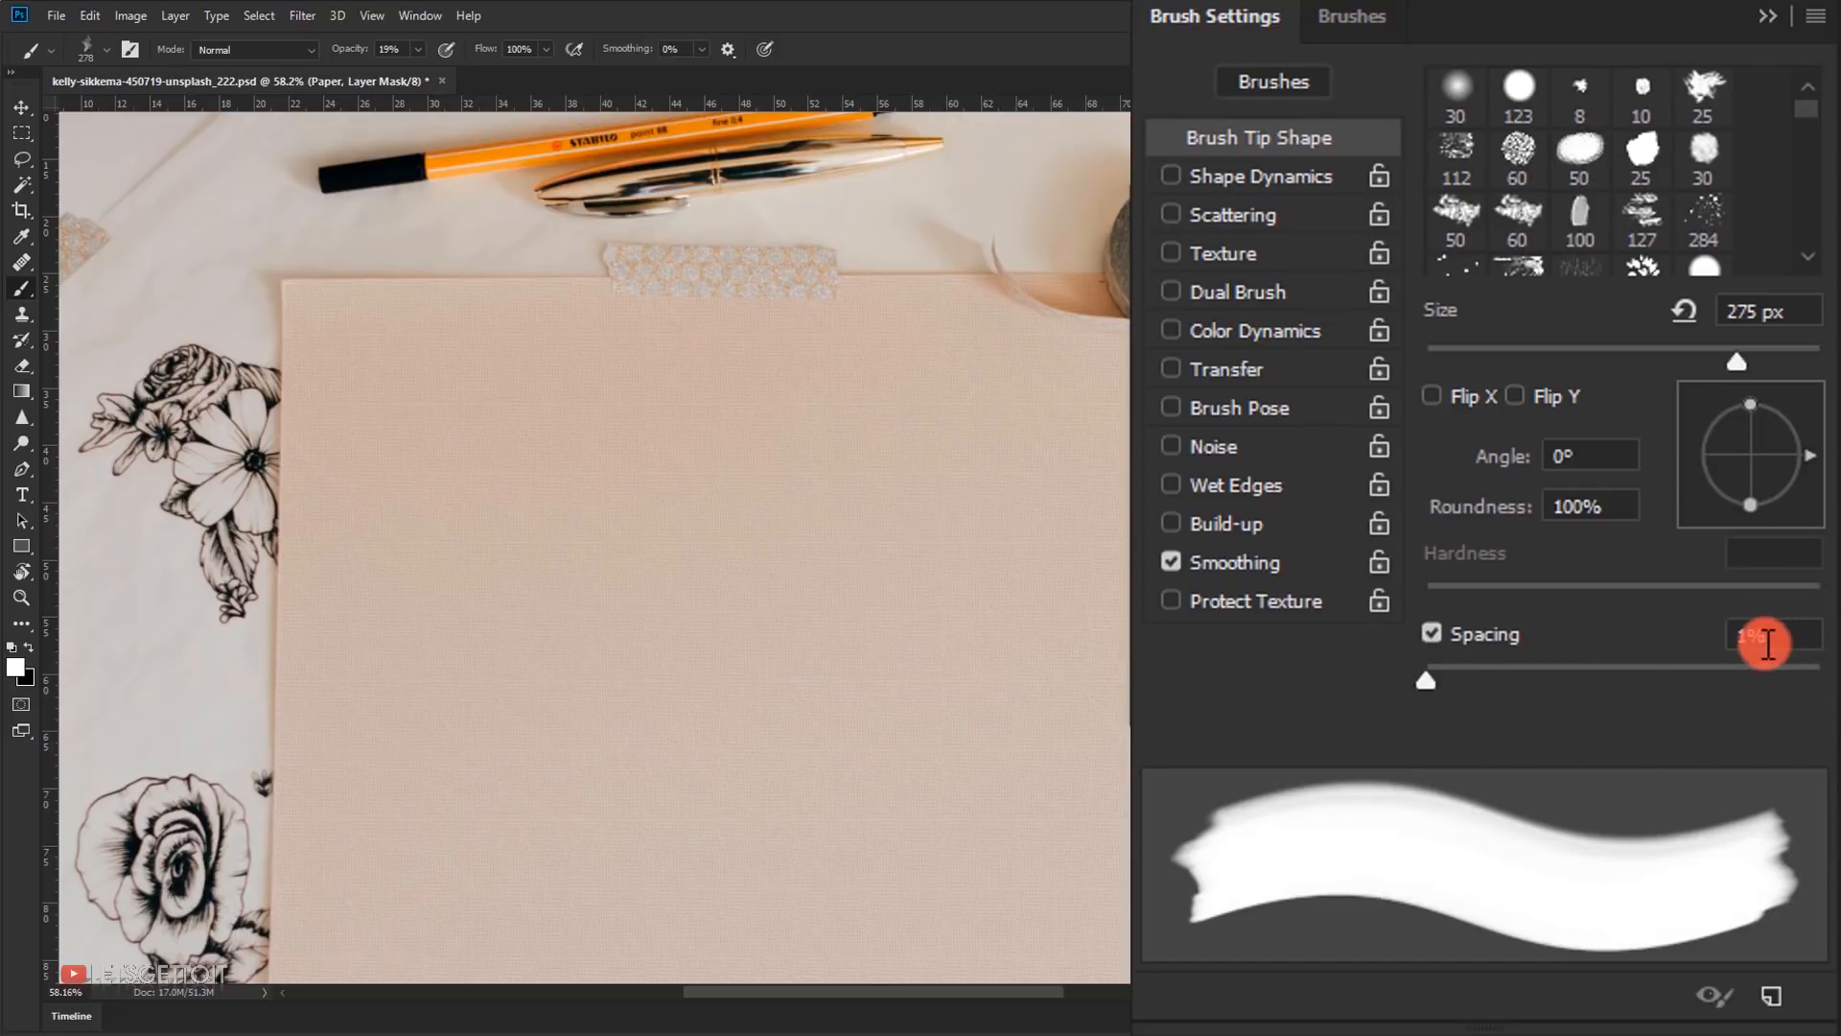
- Enable Shape Dynamics for the brush and set Size Jitter to 50%
{"action": "left_click", "coordinate": [1261, 176]}
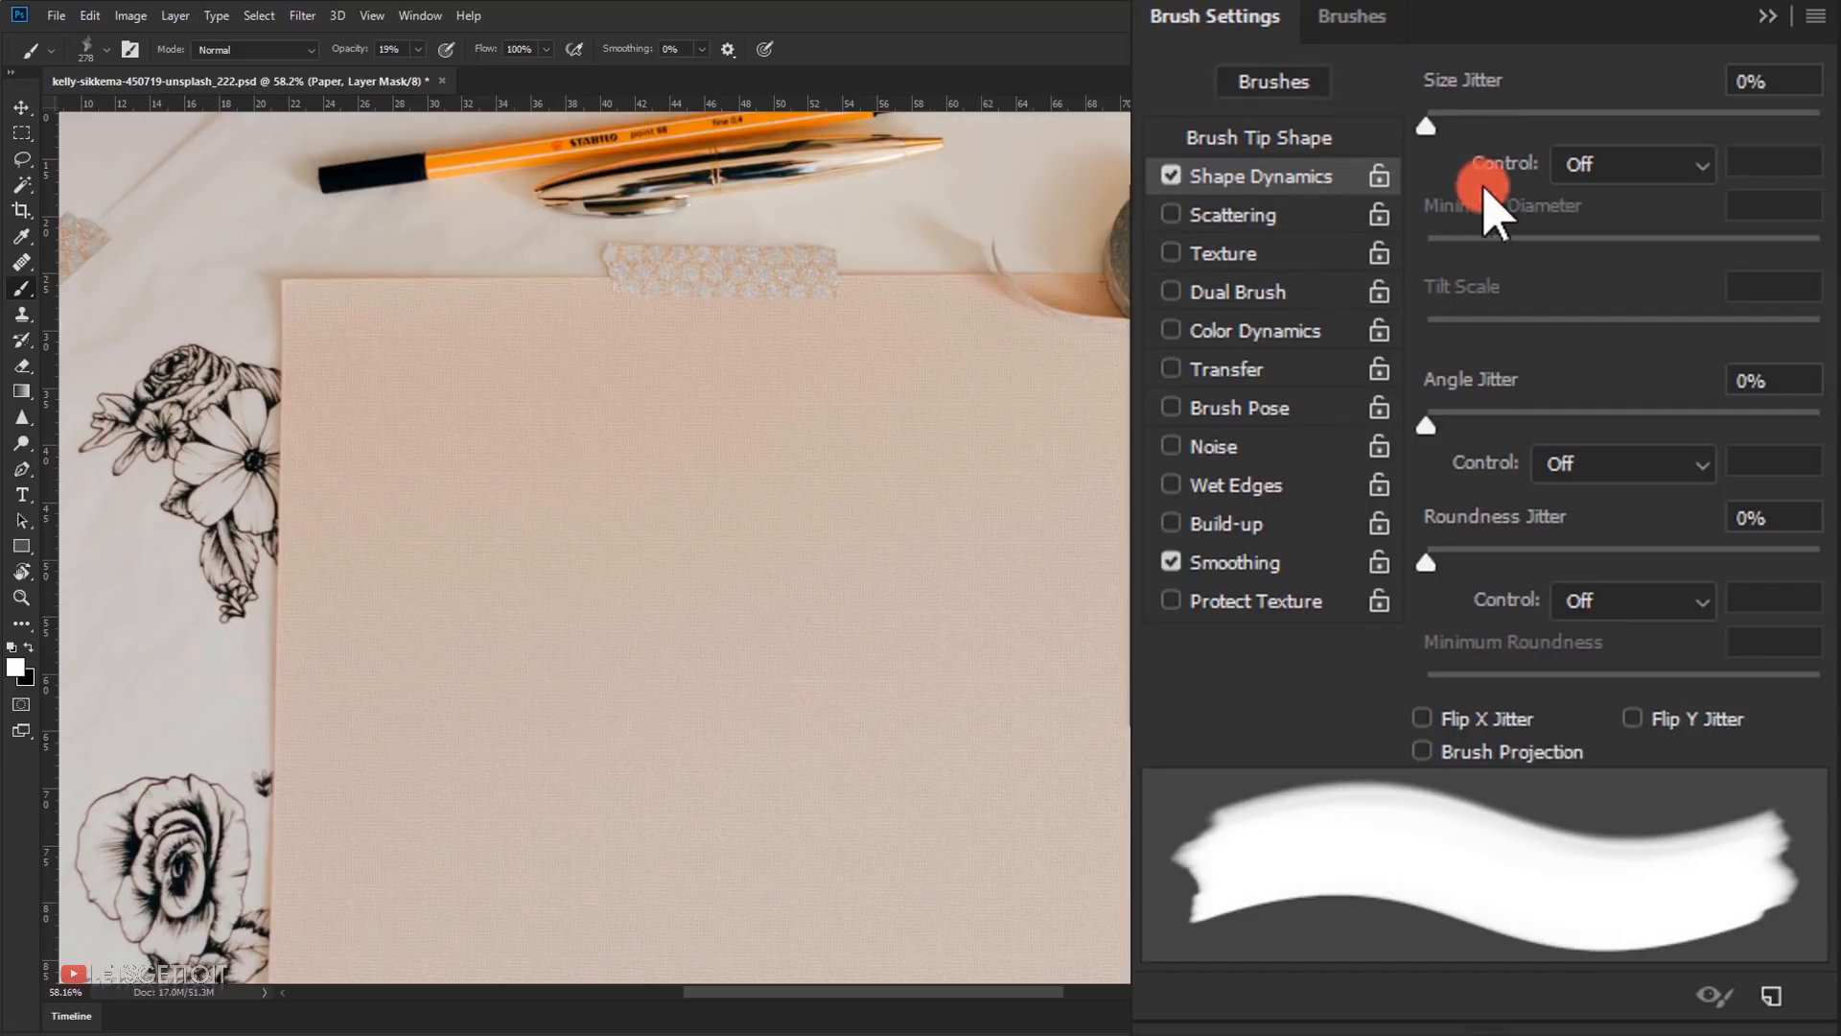
{"action": "left_click", "coordinate": [1427, 127]}
{"action": "left_click_drag", "start_coordinate": [1432, 130], "coordinate": [1606, 136]}
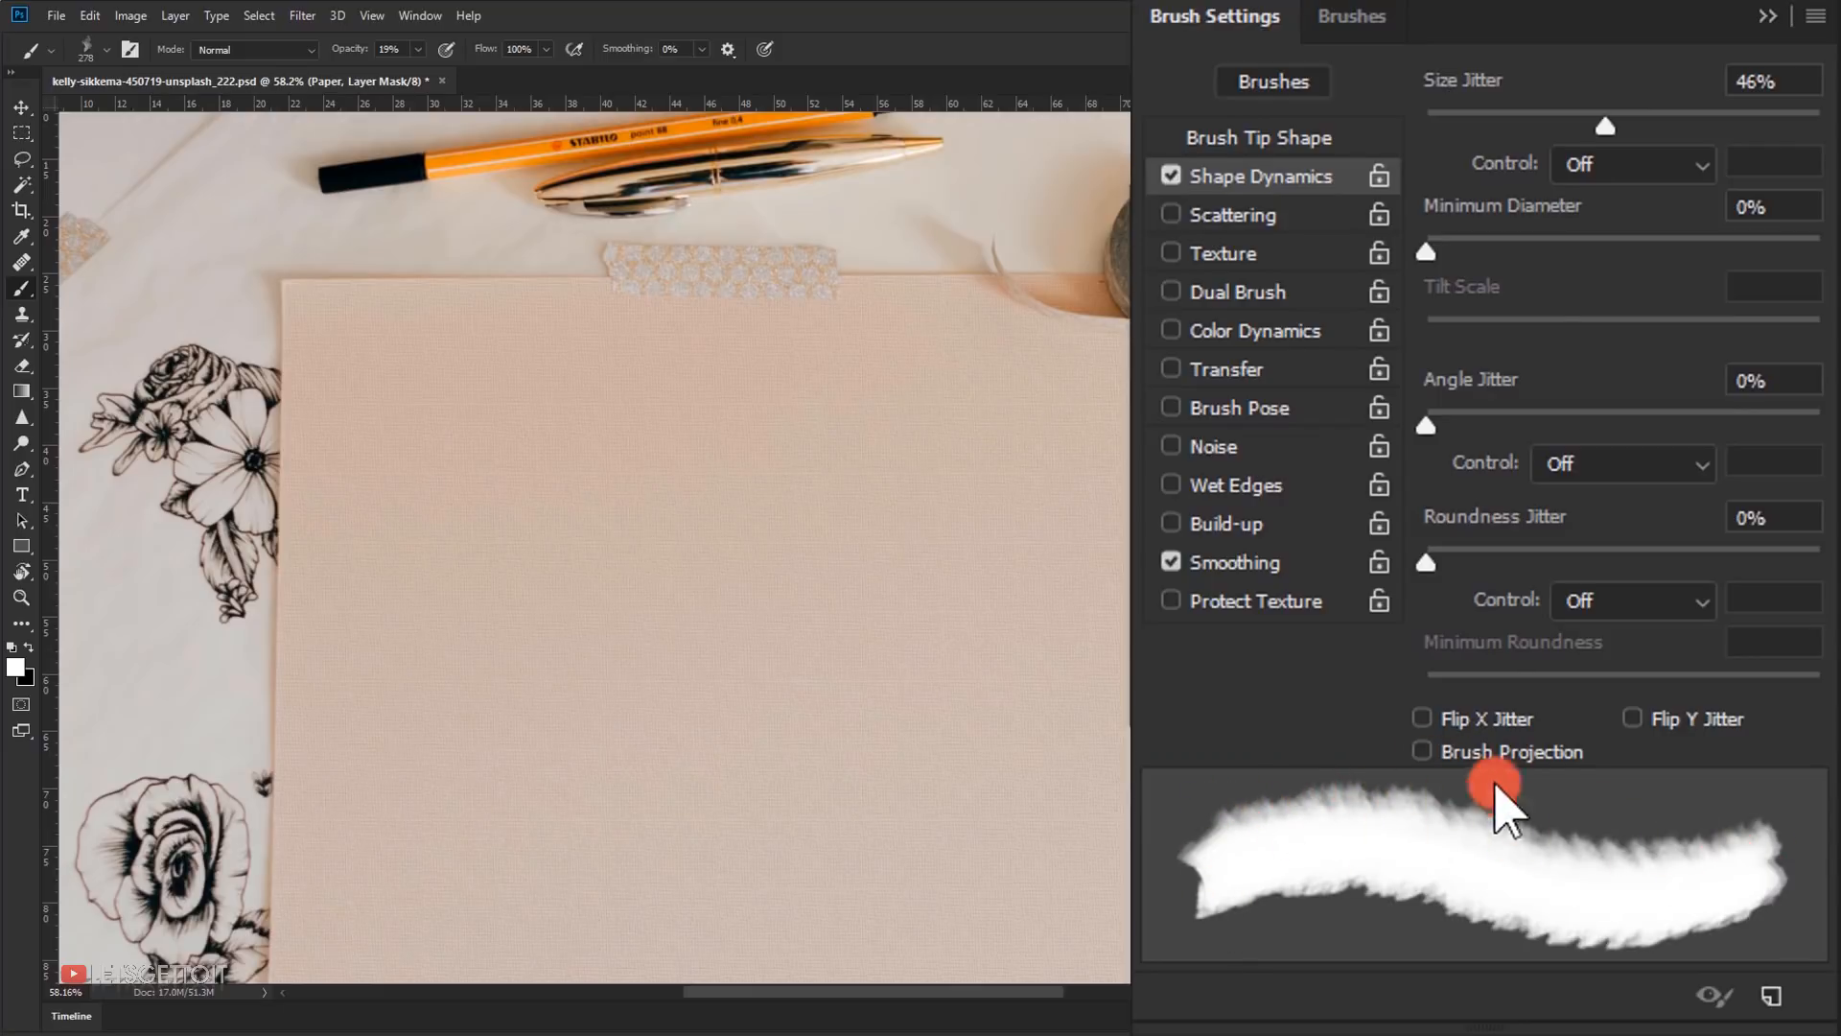
{"action": "left_click_drag", "start_coordinate": [1595, 142], "coordinate": [1622, 134]}
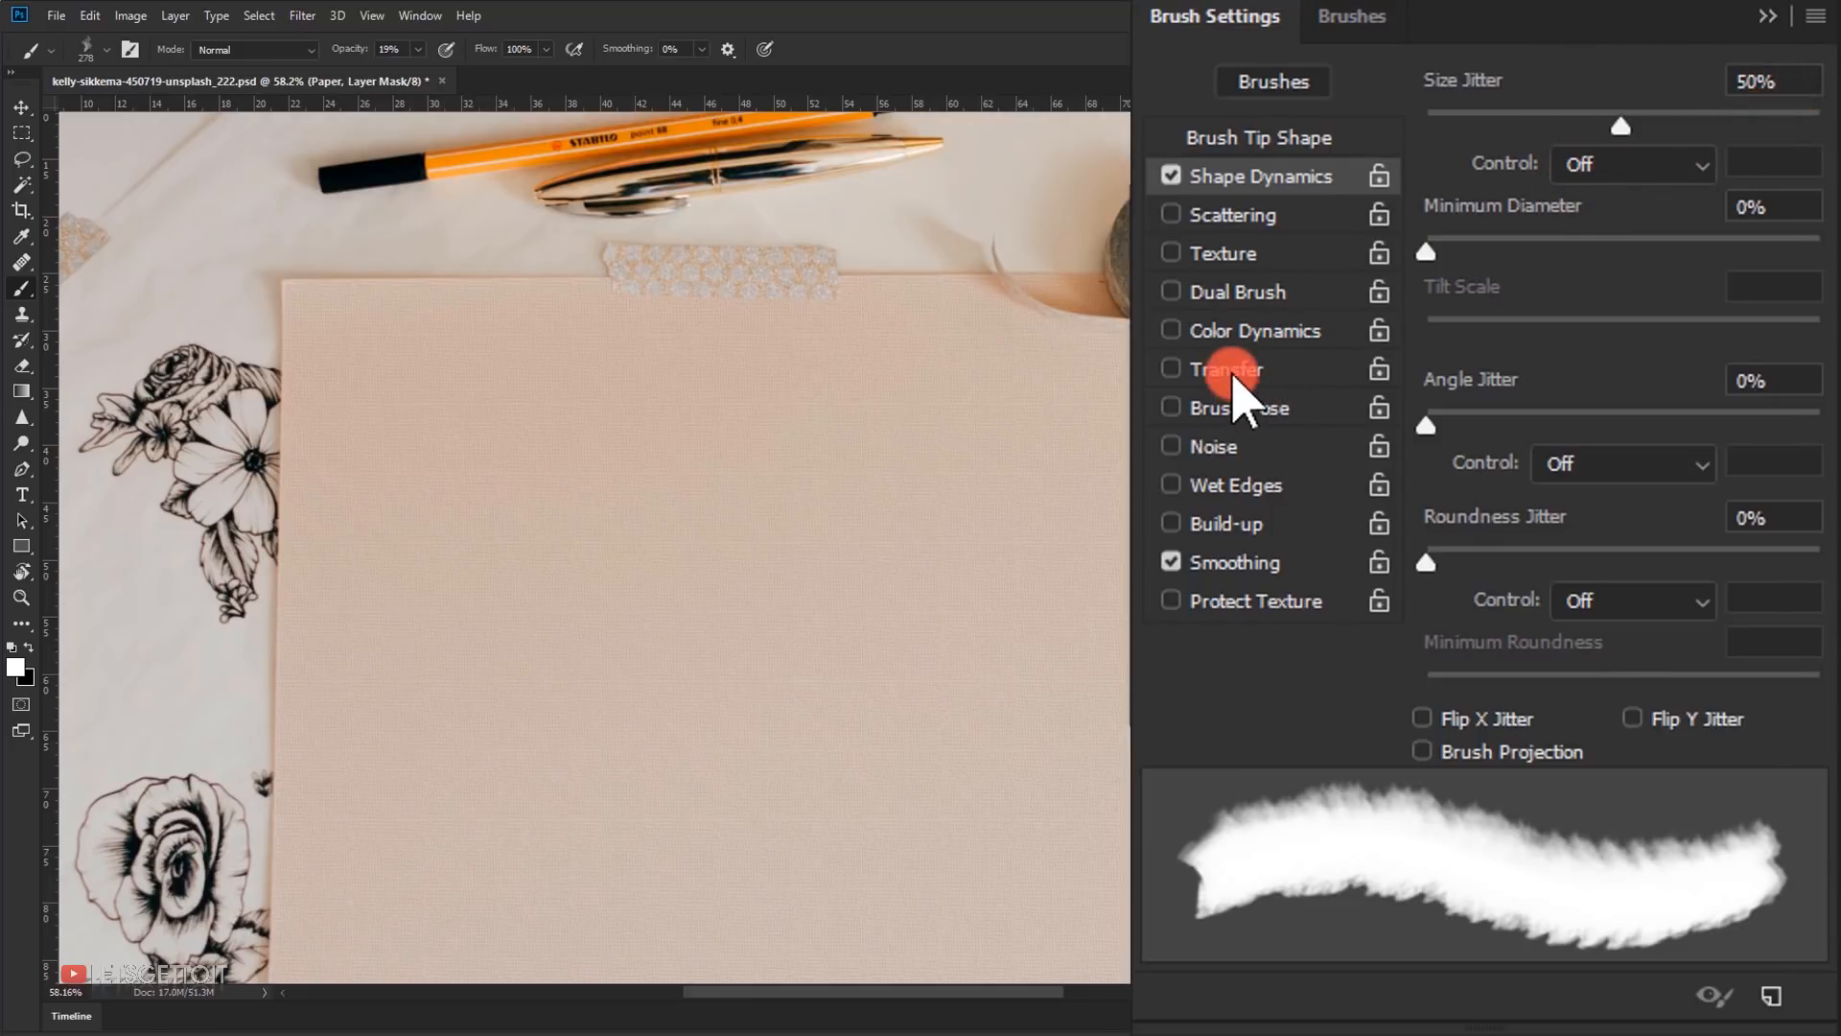
- Enable Transfer with both controls off, setting Opacity Jitter to 53% and Flow Jitter to 52%
{"action": "left_click", "coordinate": [1233, 376]}
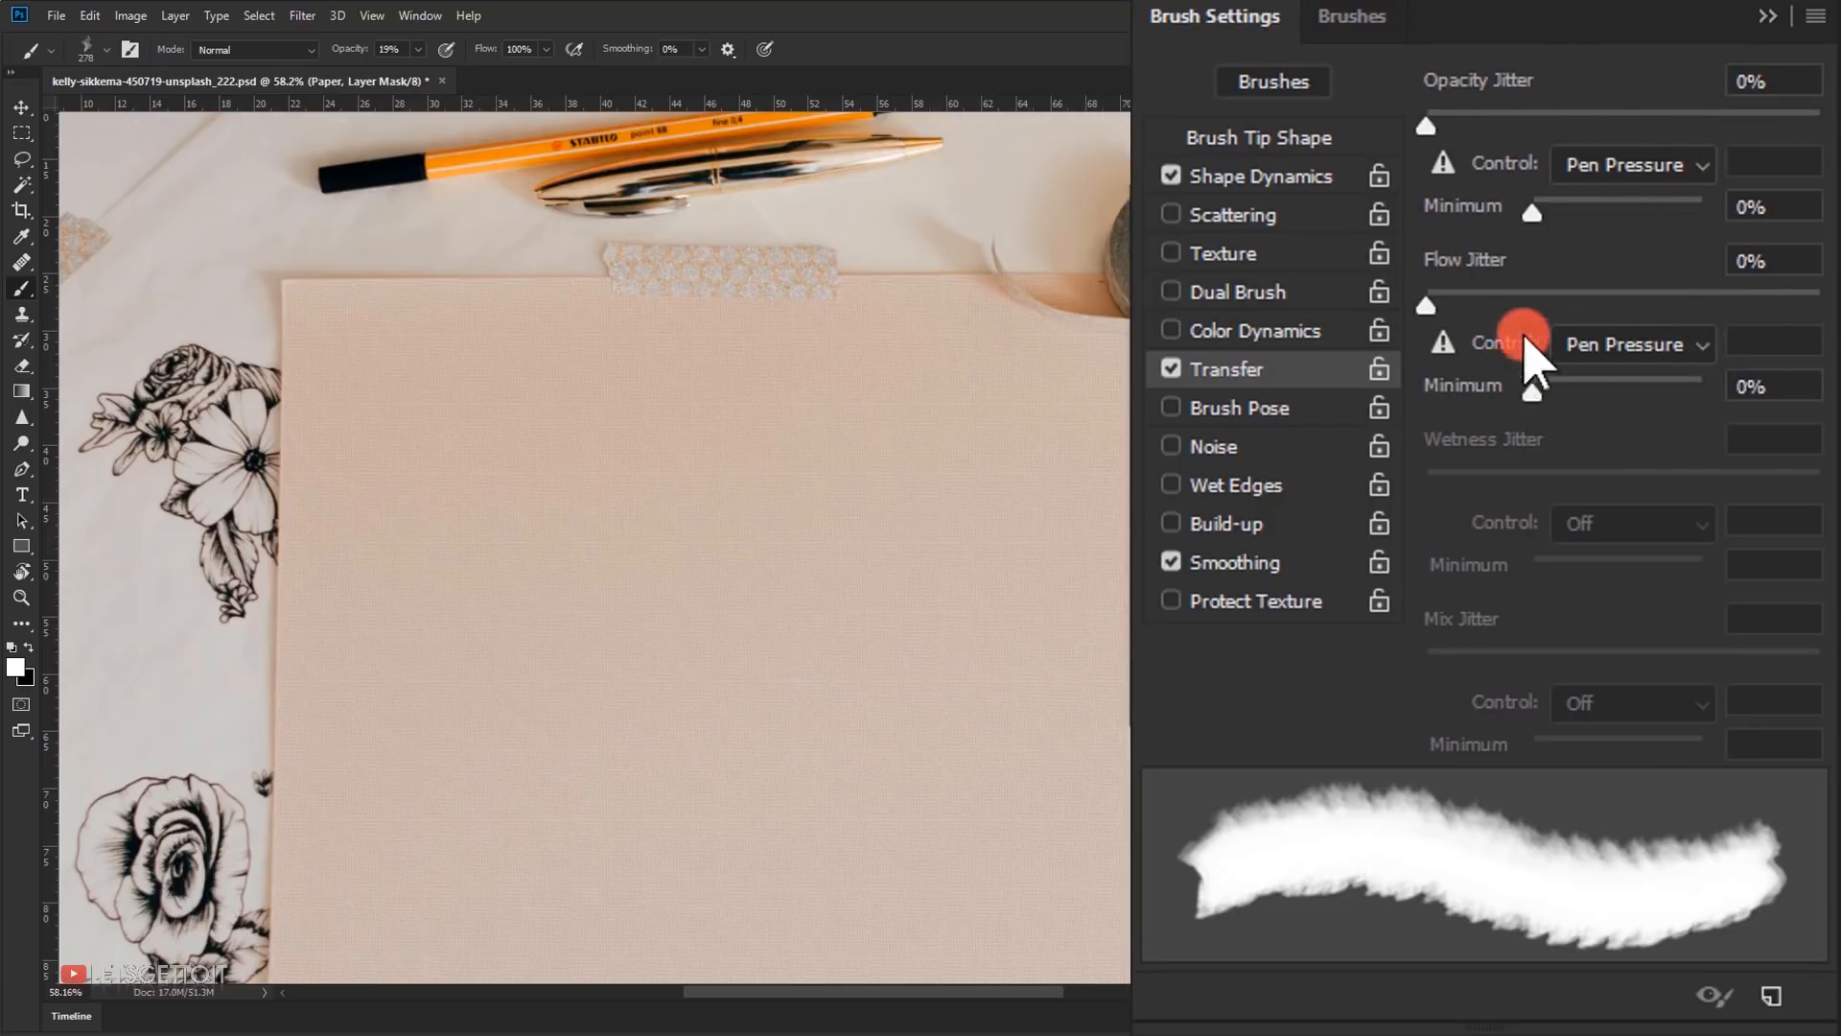
{"action": "left_click", "coordinate": [1648, 165]}
{"action": "left_click", "coordinate": [1653, 198]}
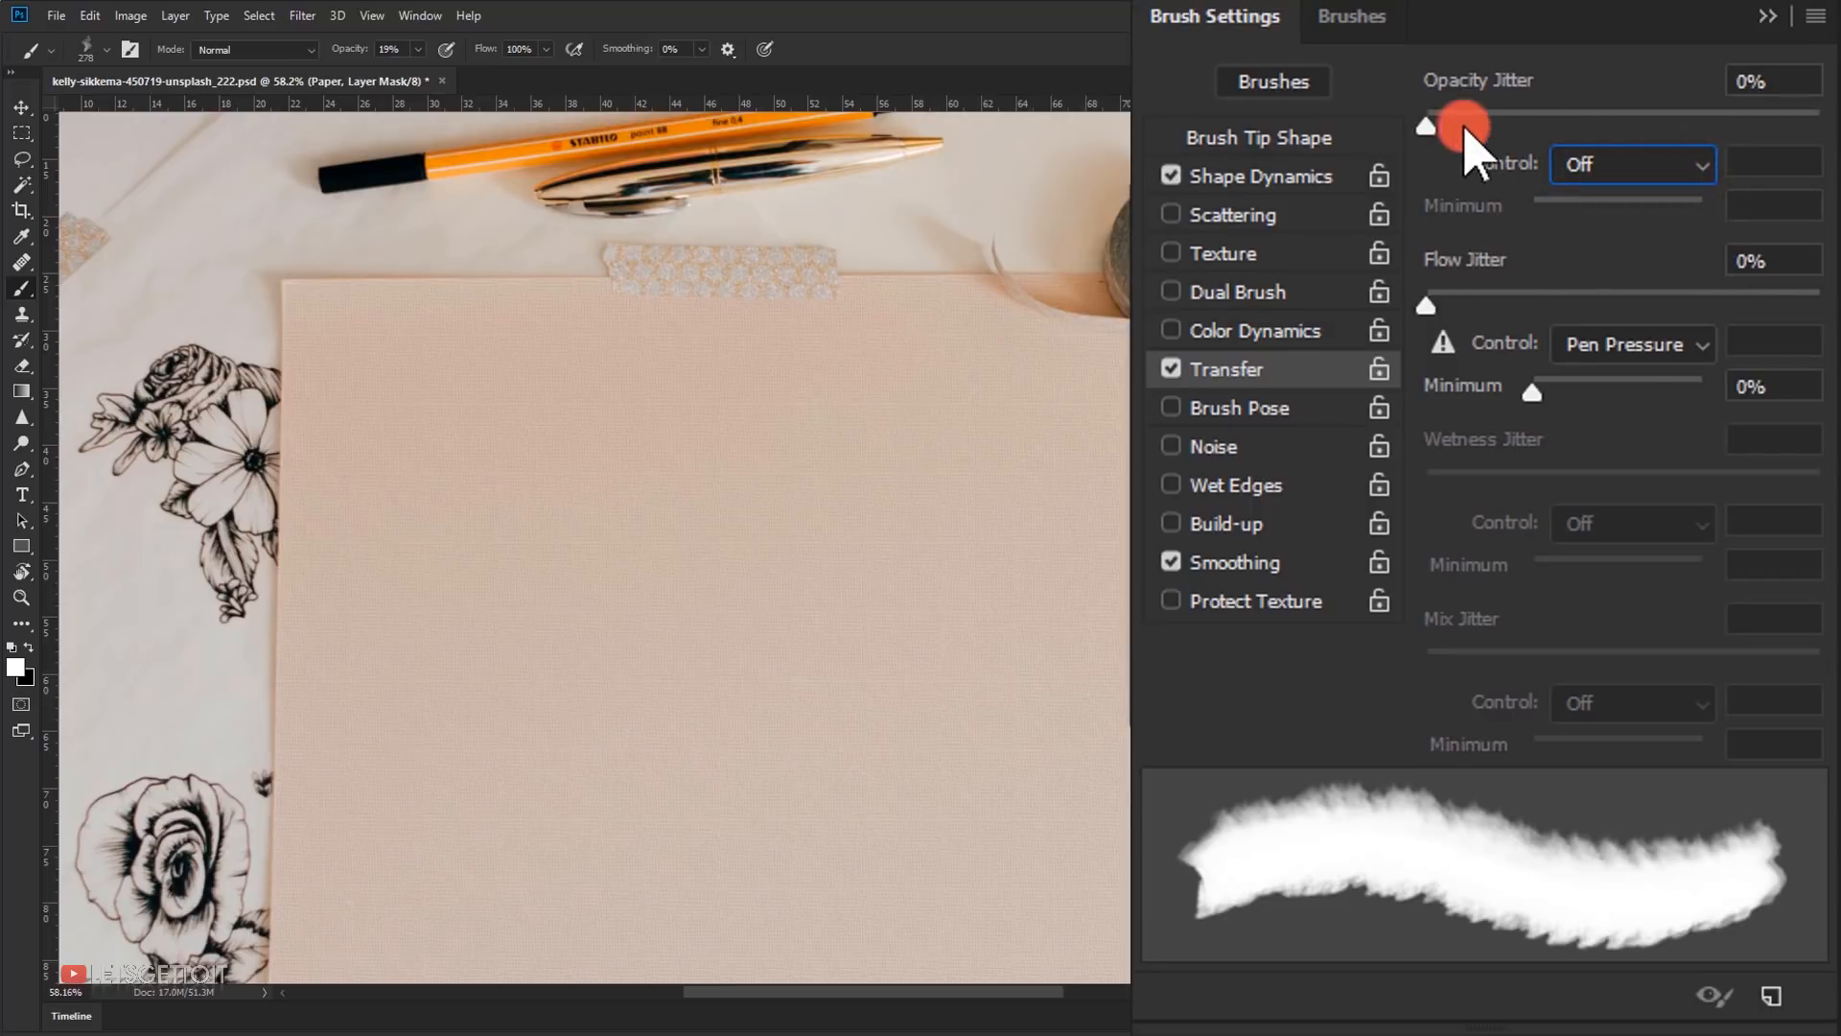
{"action": "left_click_drag", "start_coordinate": [1426, 123], "coordinate": [1640, 116]}
{"action": "left_click", "coordinate": [1582, 353]}
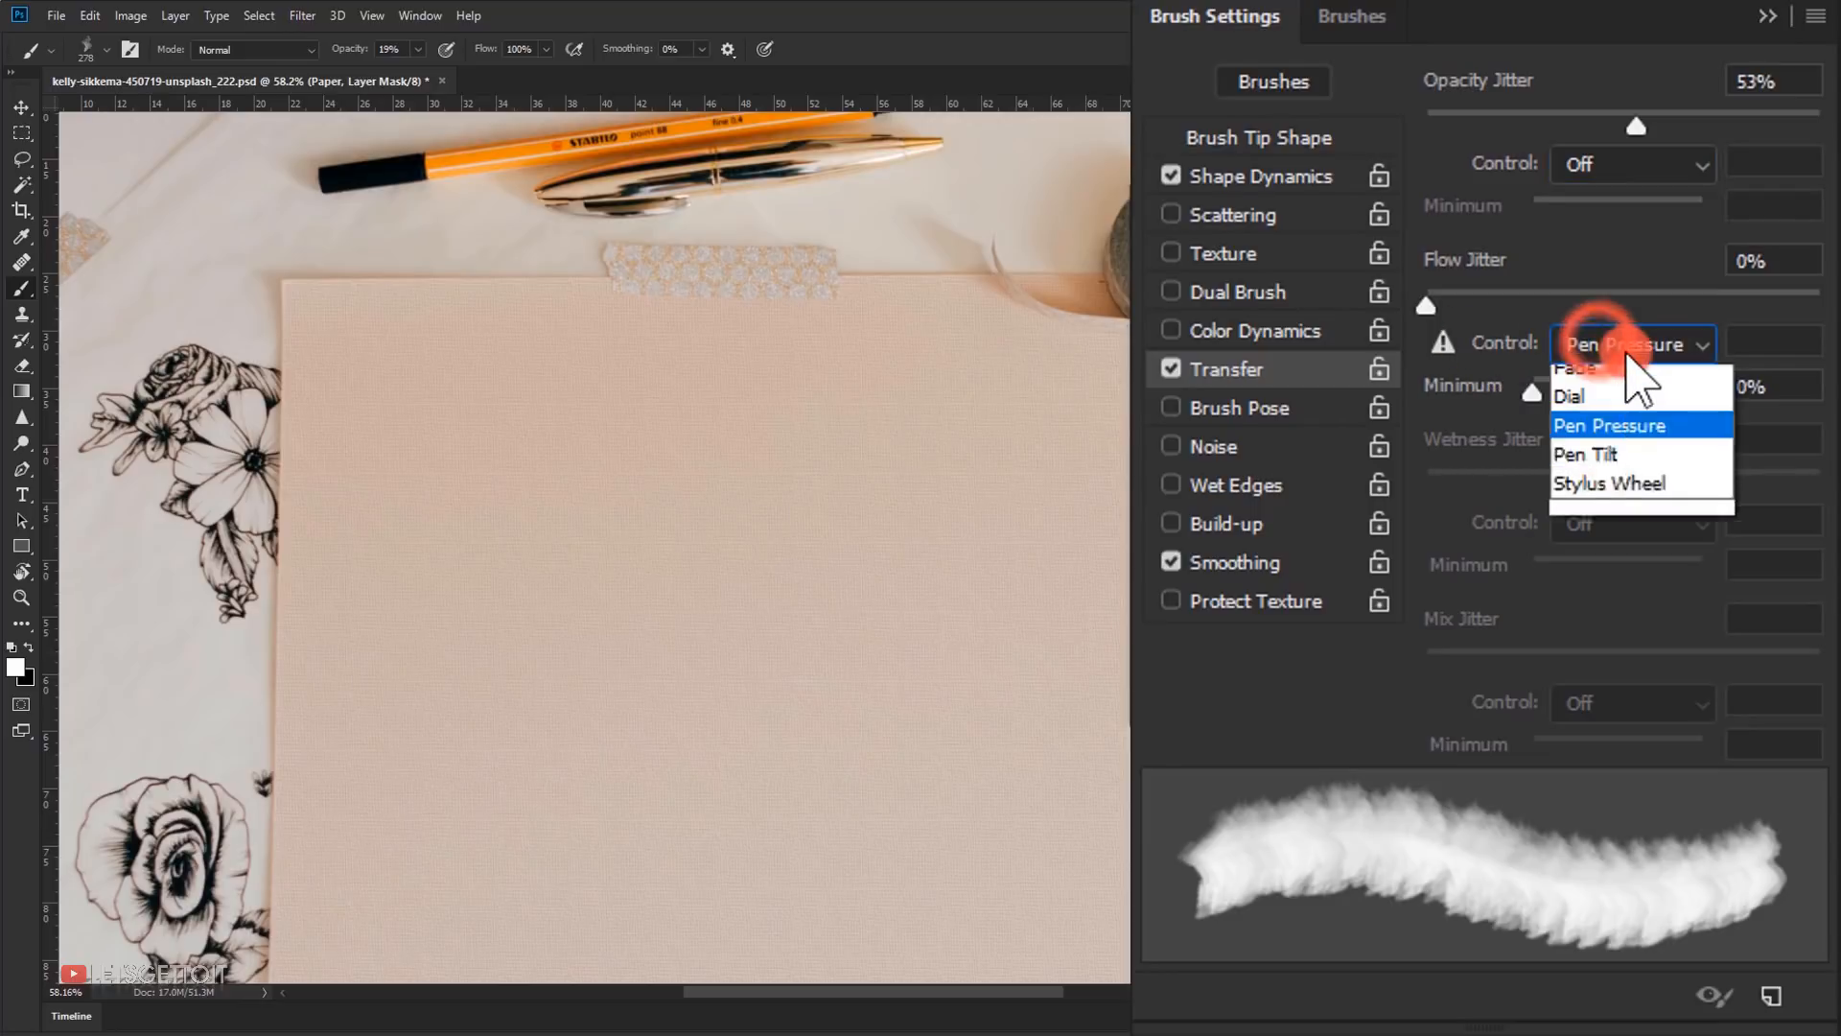
{"action": "left_click", "coordinate": [1640, 383]}
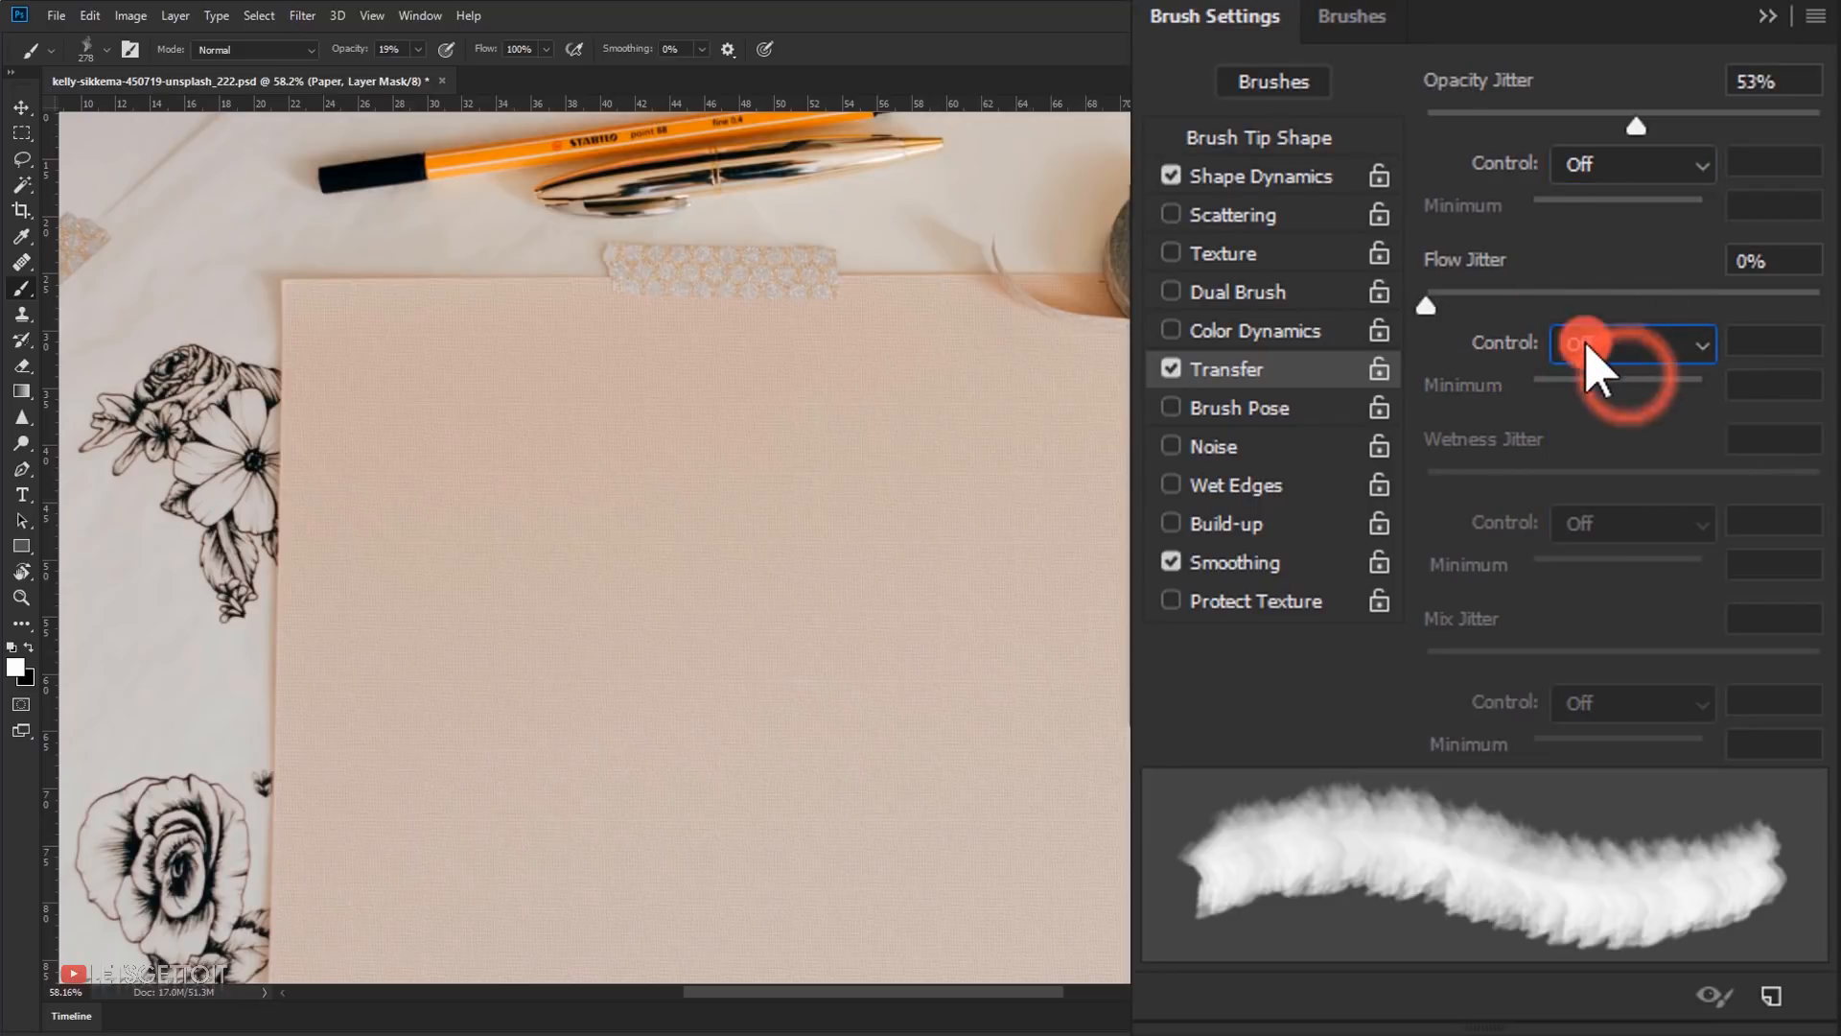
{"action": "left_click_drag", "start_coordinate": [1434, 309], "coordinate": [1632, 305]}
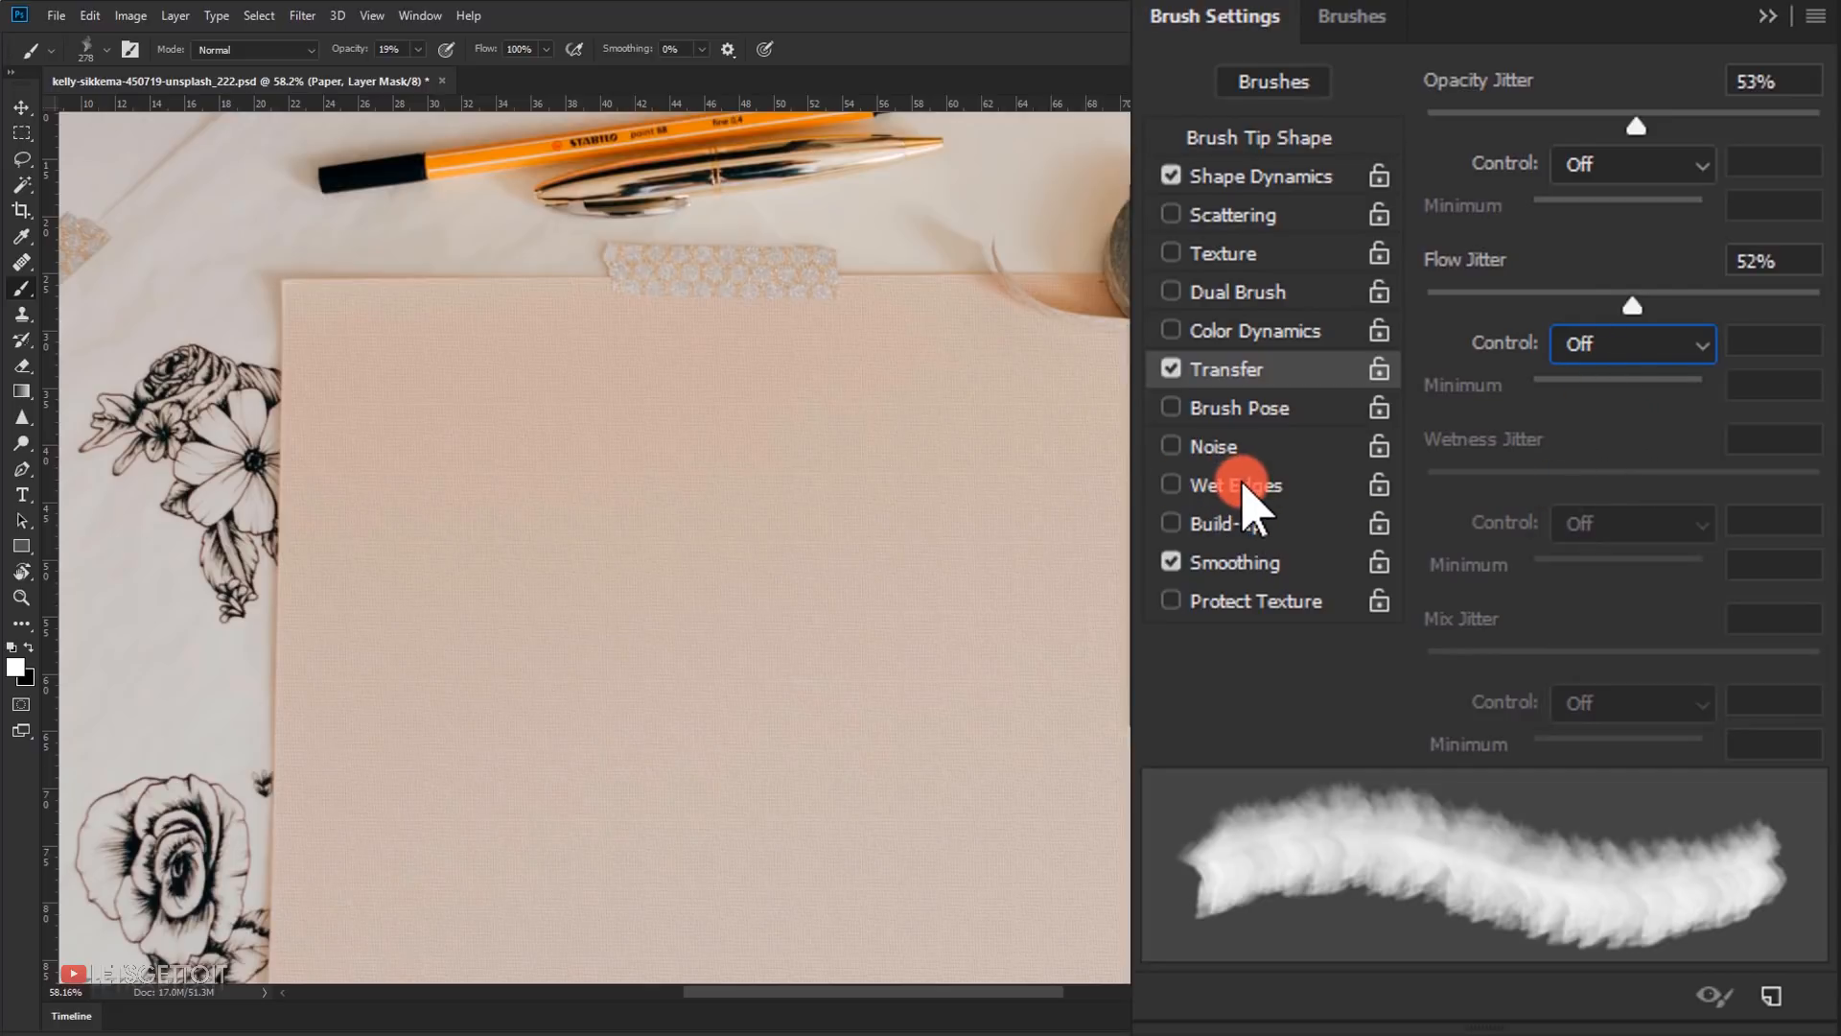
- Enable Wet Edges and save the brush as a new preset named Watercolor Custom
{"action": "left_click", "coordinate": [1172, 485]}
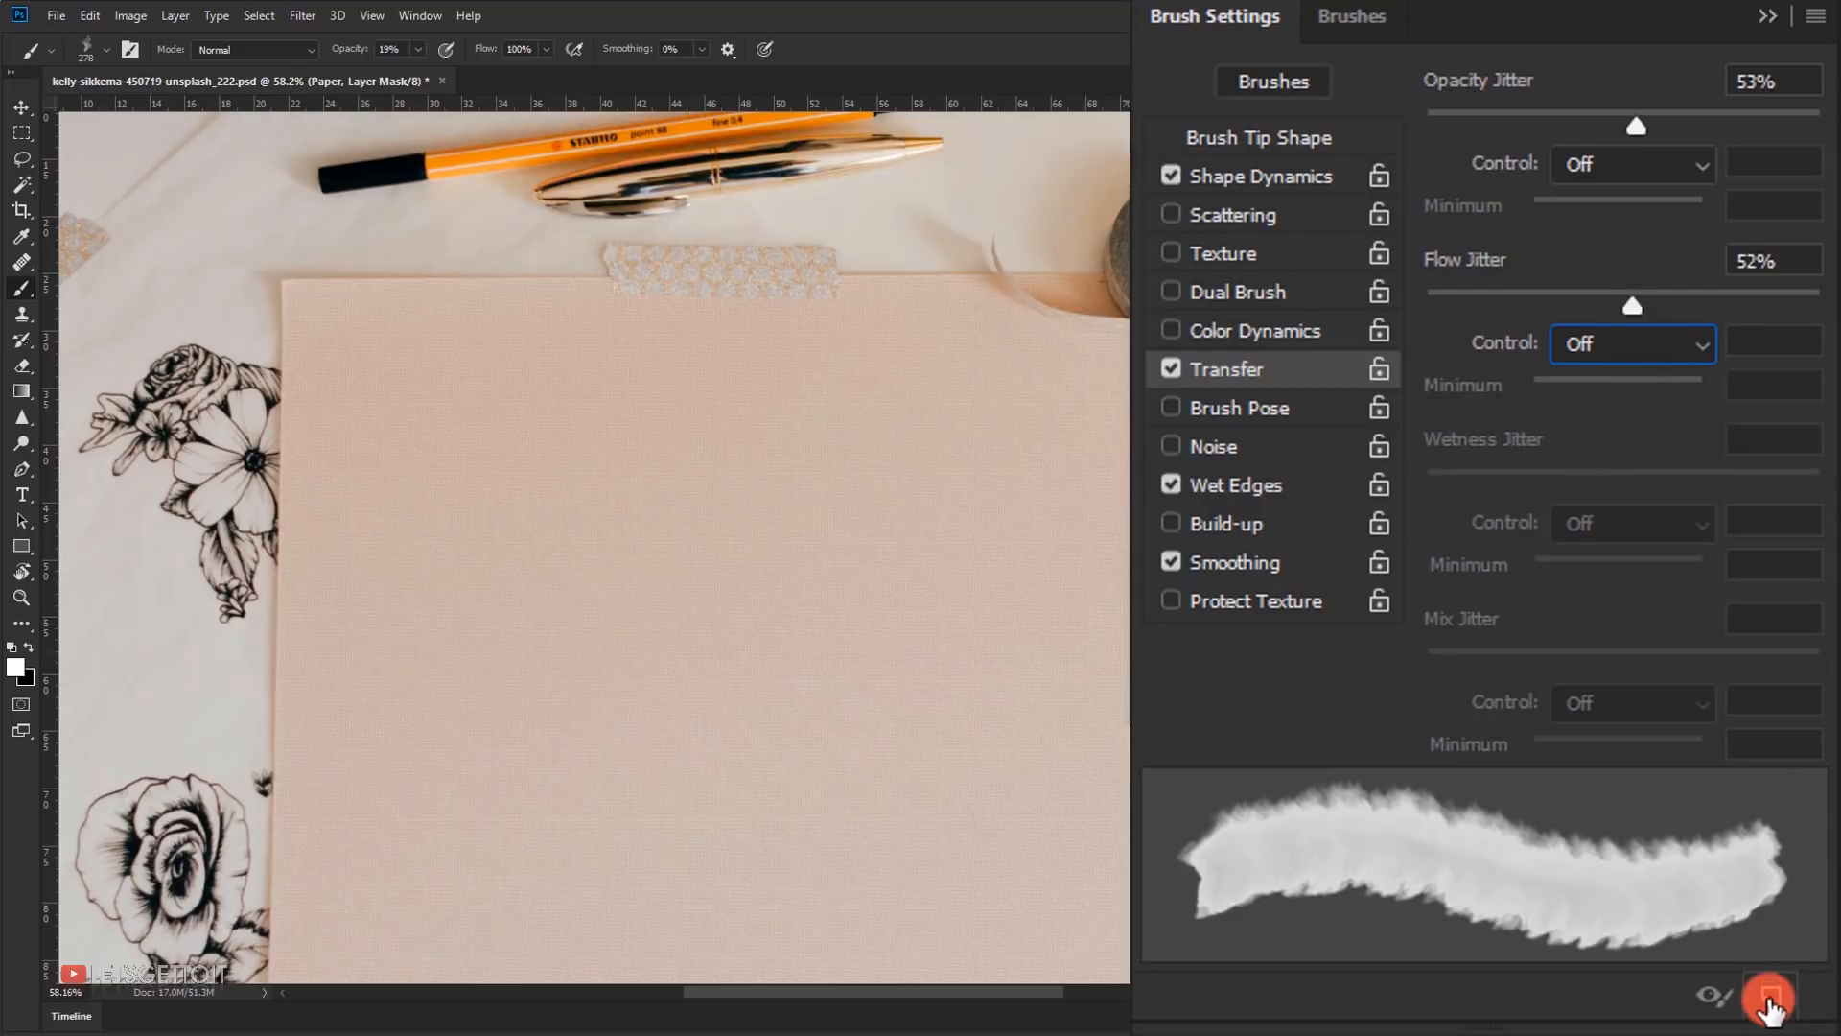
{"action": "left_click", "coordinate": [1768, 1002]}
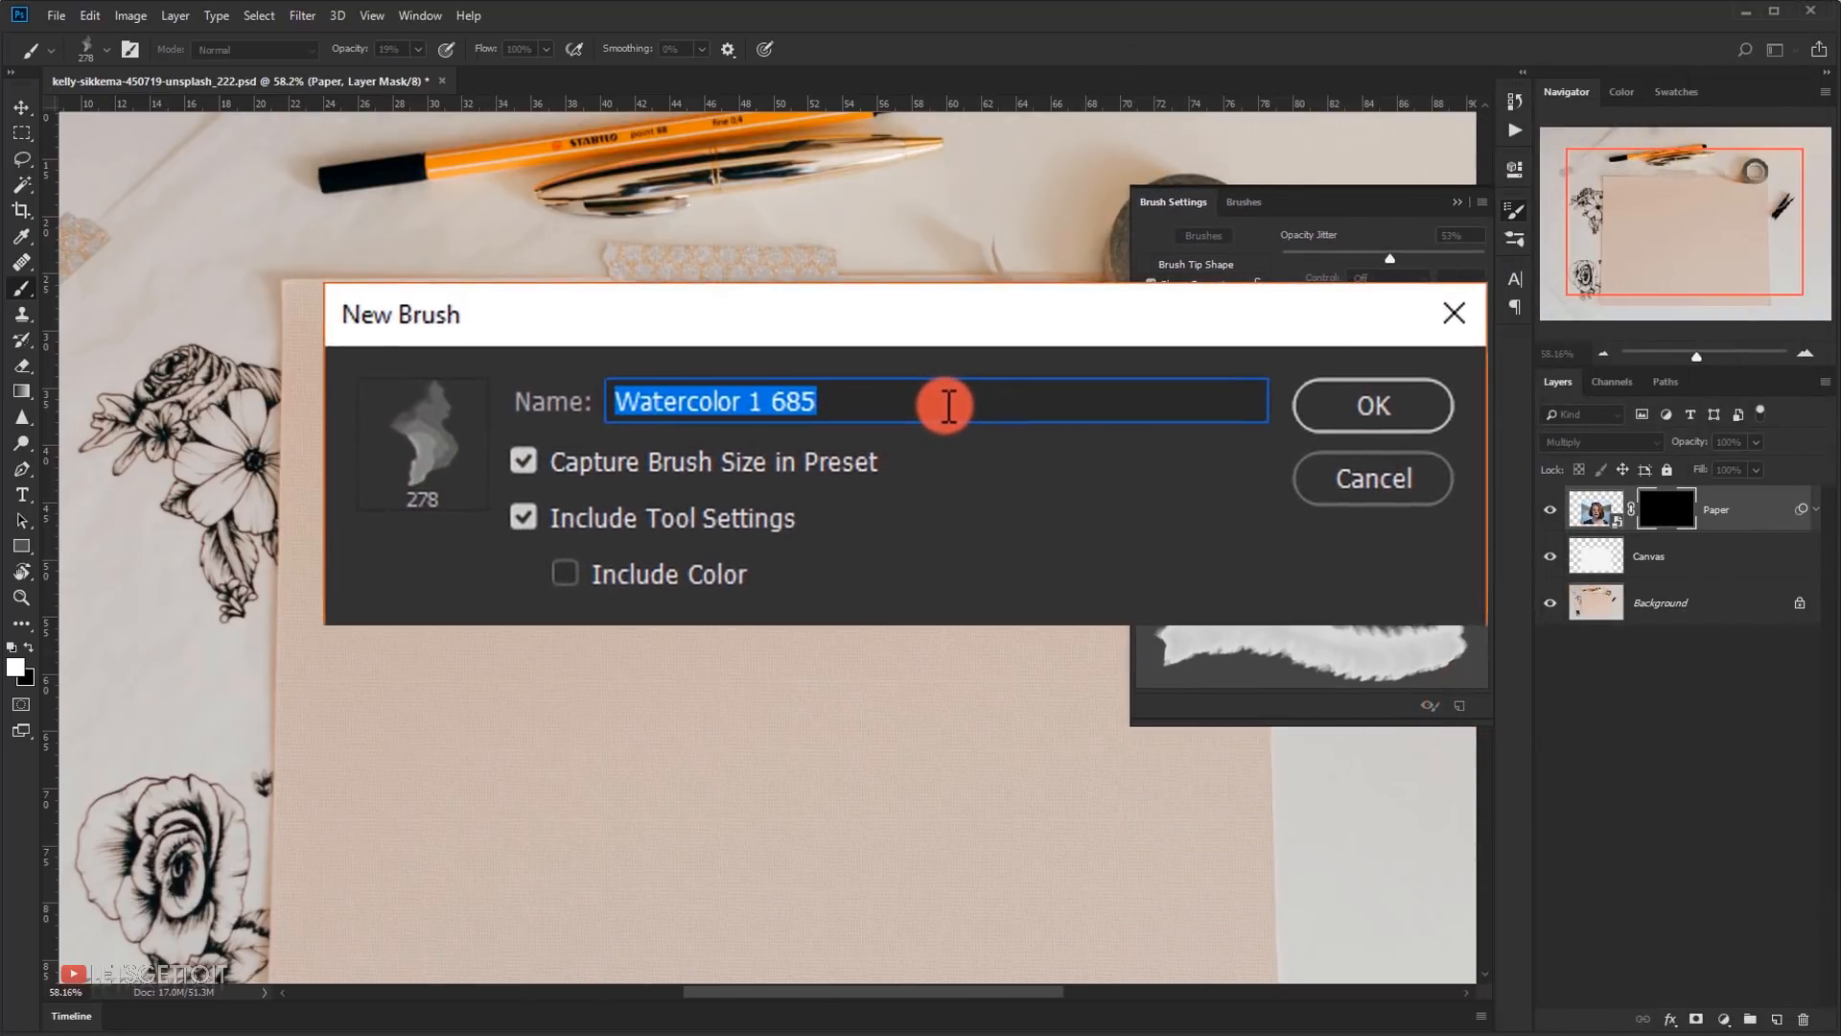
{"action": "left_click", "coordinate": [950, 405]}
{"action": "key", "text": "BackSpace"}
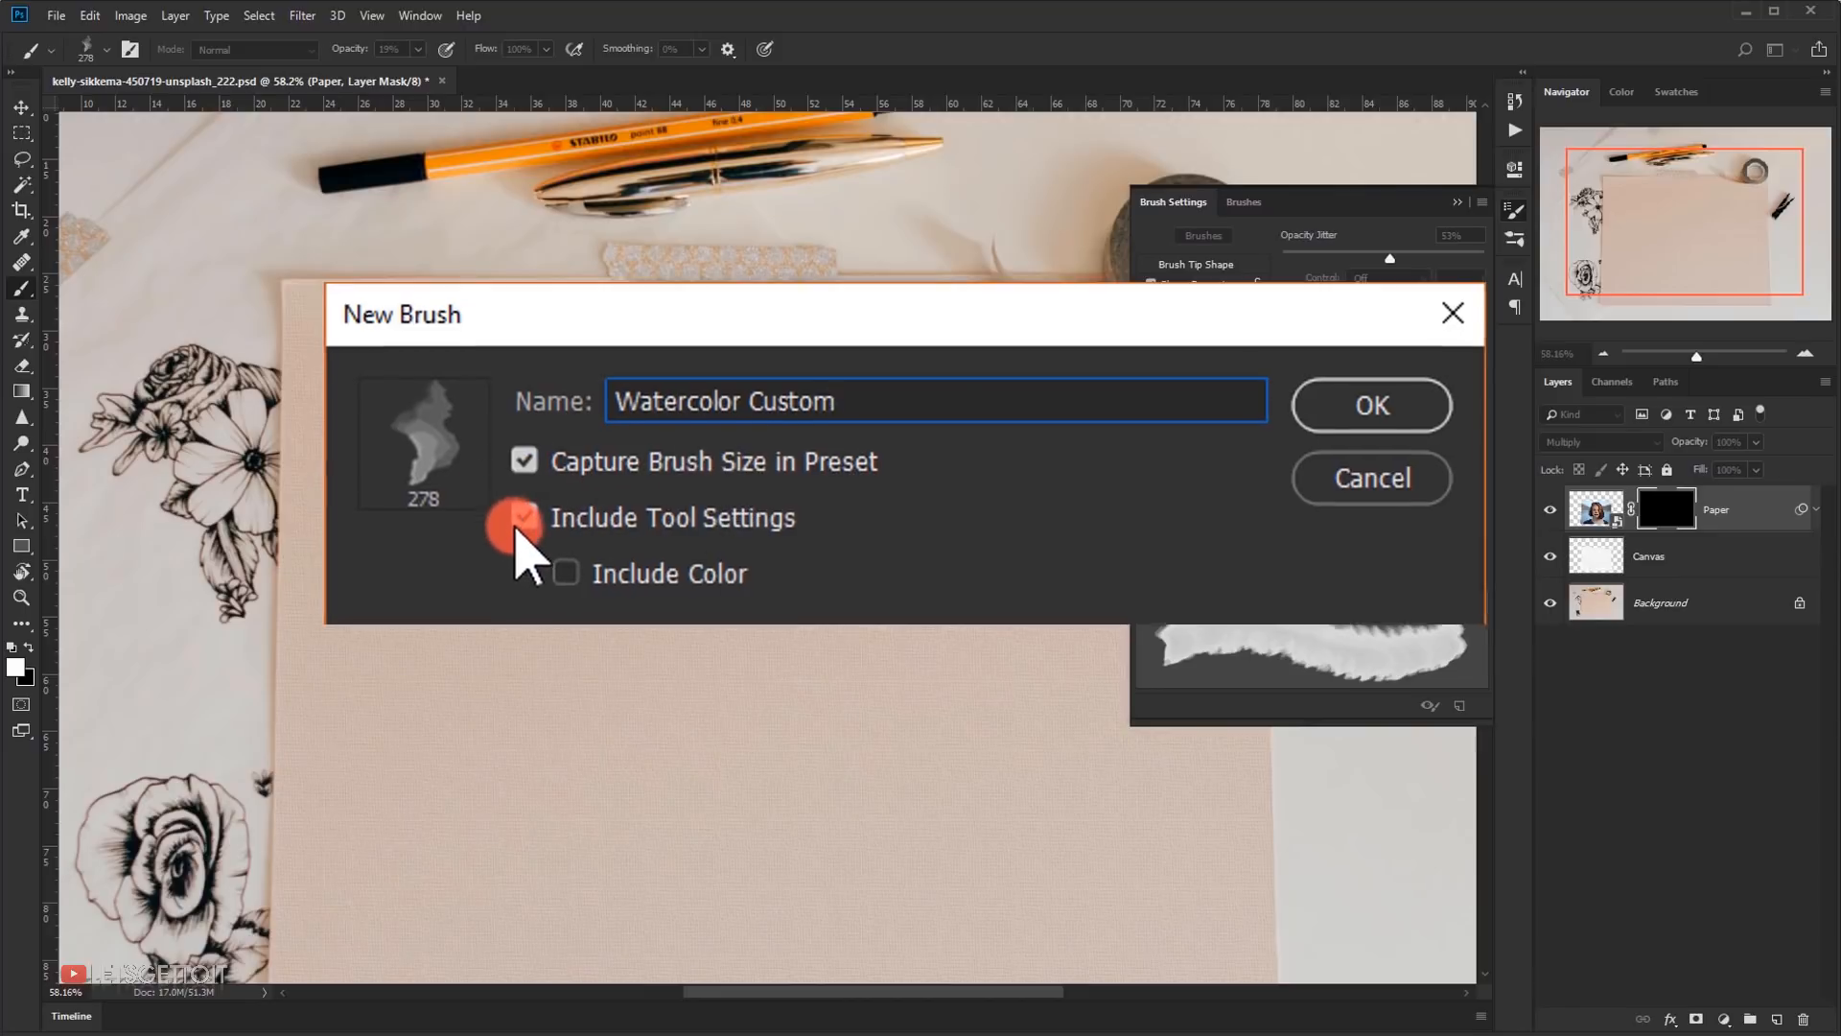
{"action": "left_click", "coordinate": [1220, 366]}
{"action": "left_click", "coordinate": [1459, 203]}
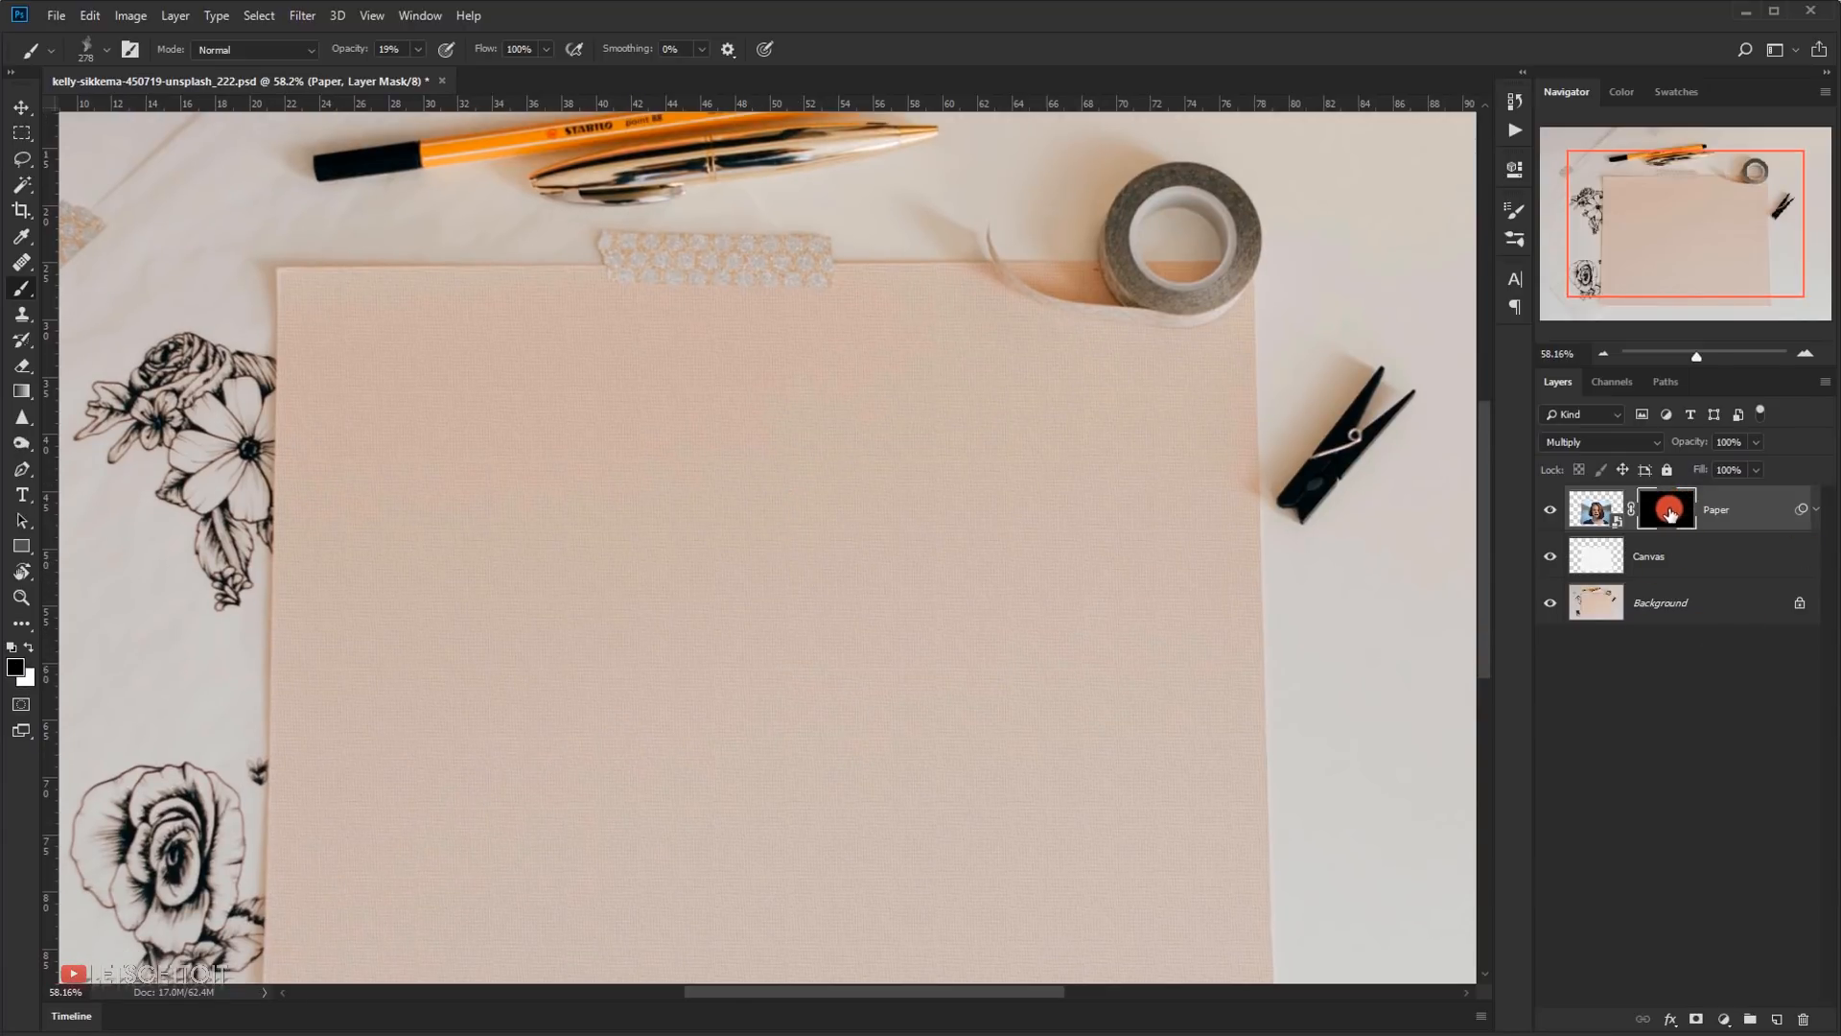
- Lower the density of the Paper layer's mask to 70% so the portrait shows faintly as a painting guide
{"action": "double_click", "coordinate": [1669, 513]}
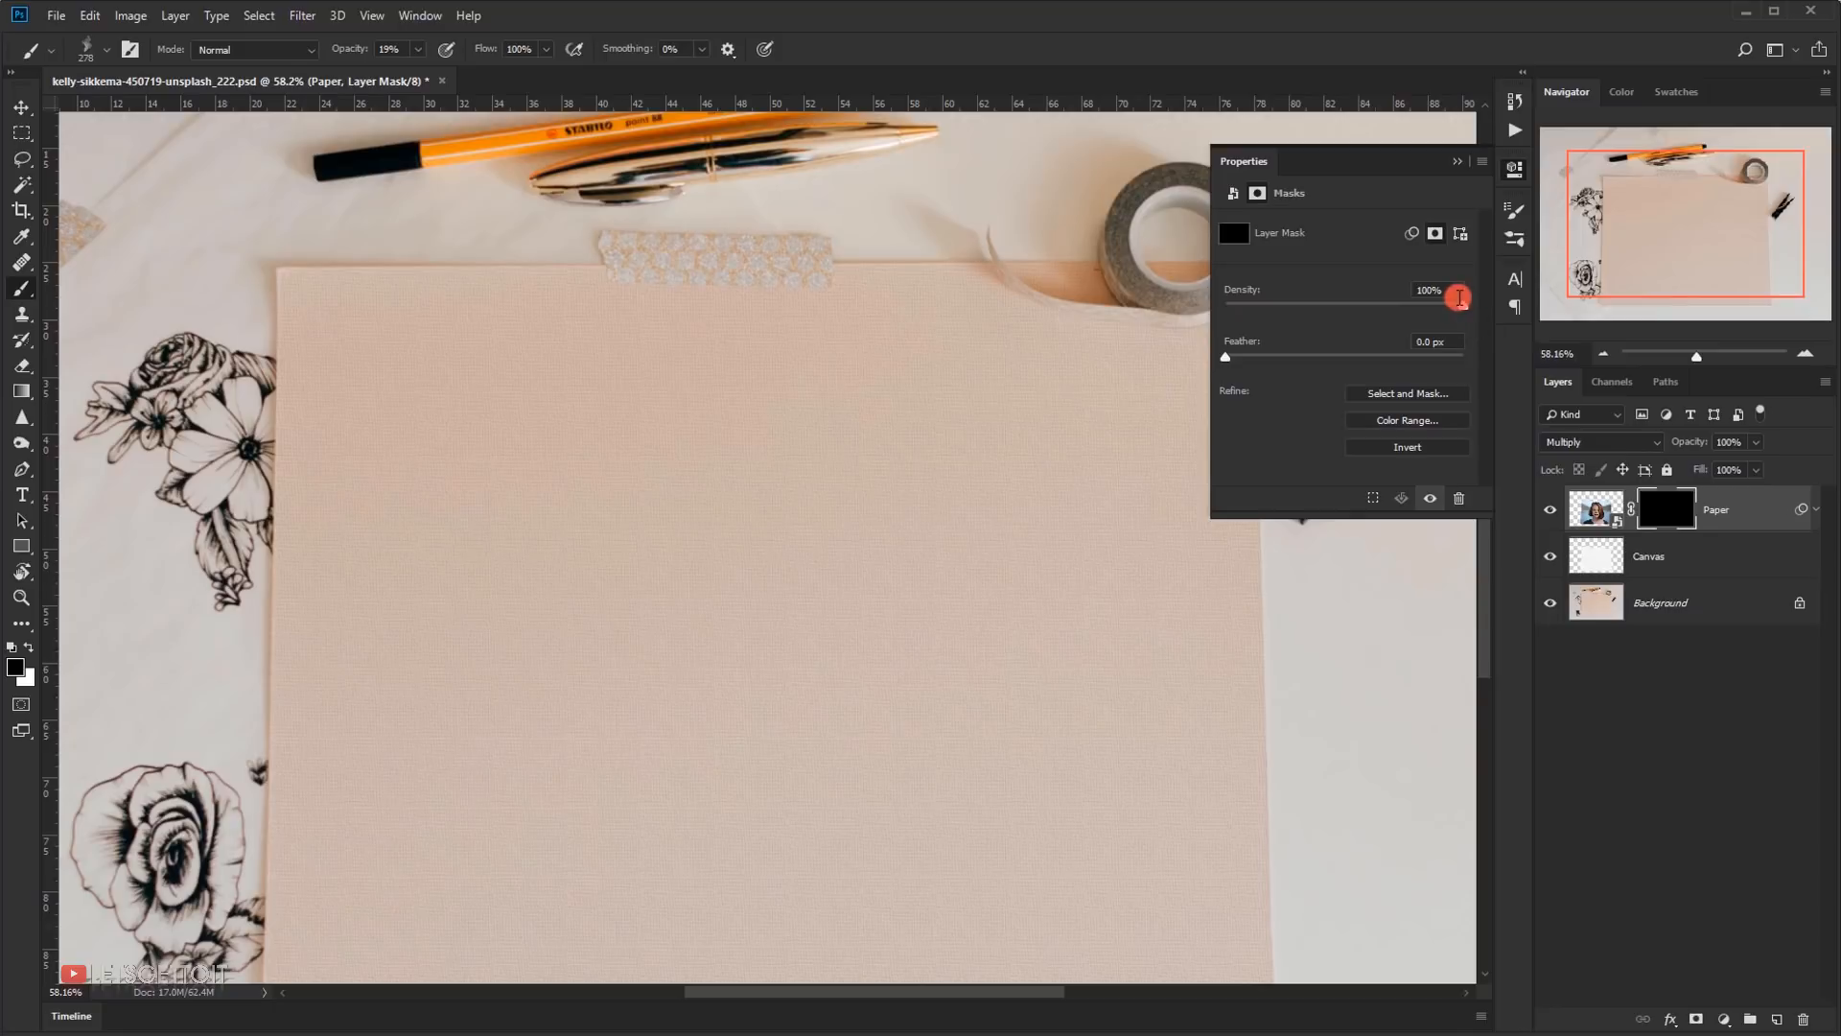
{"action": "left_click_drag", "start_coordinate": [1461, 309], "coordinate": [1391, 308]}
{"action": "mouse_move", "coordinate": [824, 586]}
{"action": "left_mouse_down"}
{"action": "mouse_move", "coordinate": [869, 588]}
{"action": "mouse_move", "coordinate": [868, 546]}
{"action": "mouse_move", "coordinate": [830, 548]}
{"action": "mouse_move", "coordinate": [837, 578]}
{"action": "mouse_move", "coordinate": [866, 557]}
{"action": "mouse_move", "coordinate": [800, 487]}
{"action": "mouse_move", "coordinate": [820, 527]}
{"action": "mouse_move", "coordinate": [823, 491]}
{"action": "mouse_move", "coordinate": [864, 479]}
{"action": "left_mouse_up"}
{"action": "left_click", "coordinate": [1462, 153]}
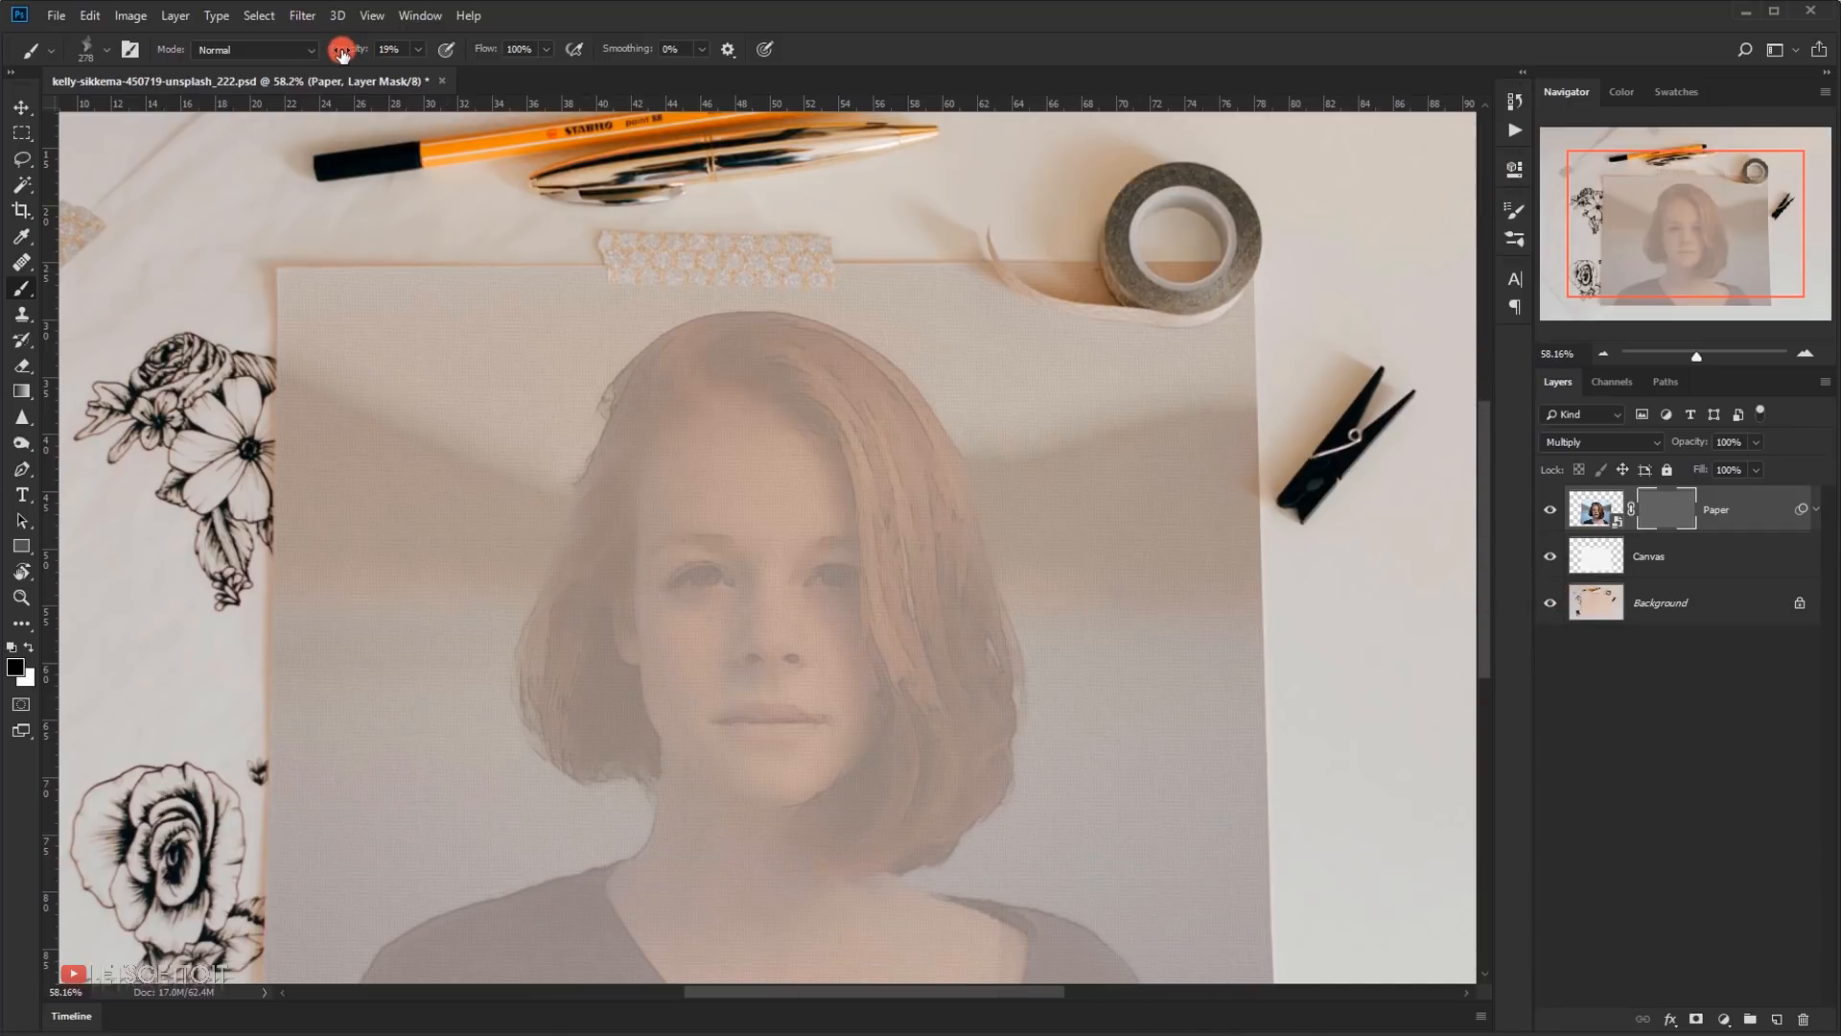
- Set the brush opacity to 71% and make white the foreground color
{"action": "left_click_drag", "start_coordinate": [342, 54], "coordinate": [351, 55]}
{"action": "left_click_drag", "start_coordinate": [346, 46], "coordinate": [356, 46]}
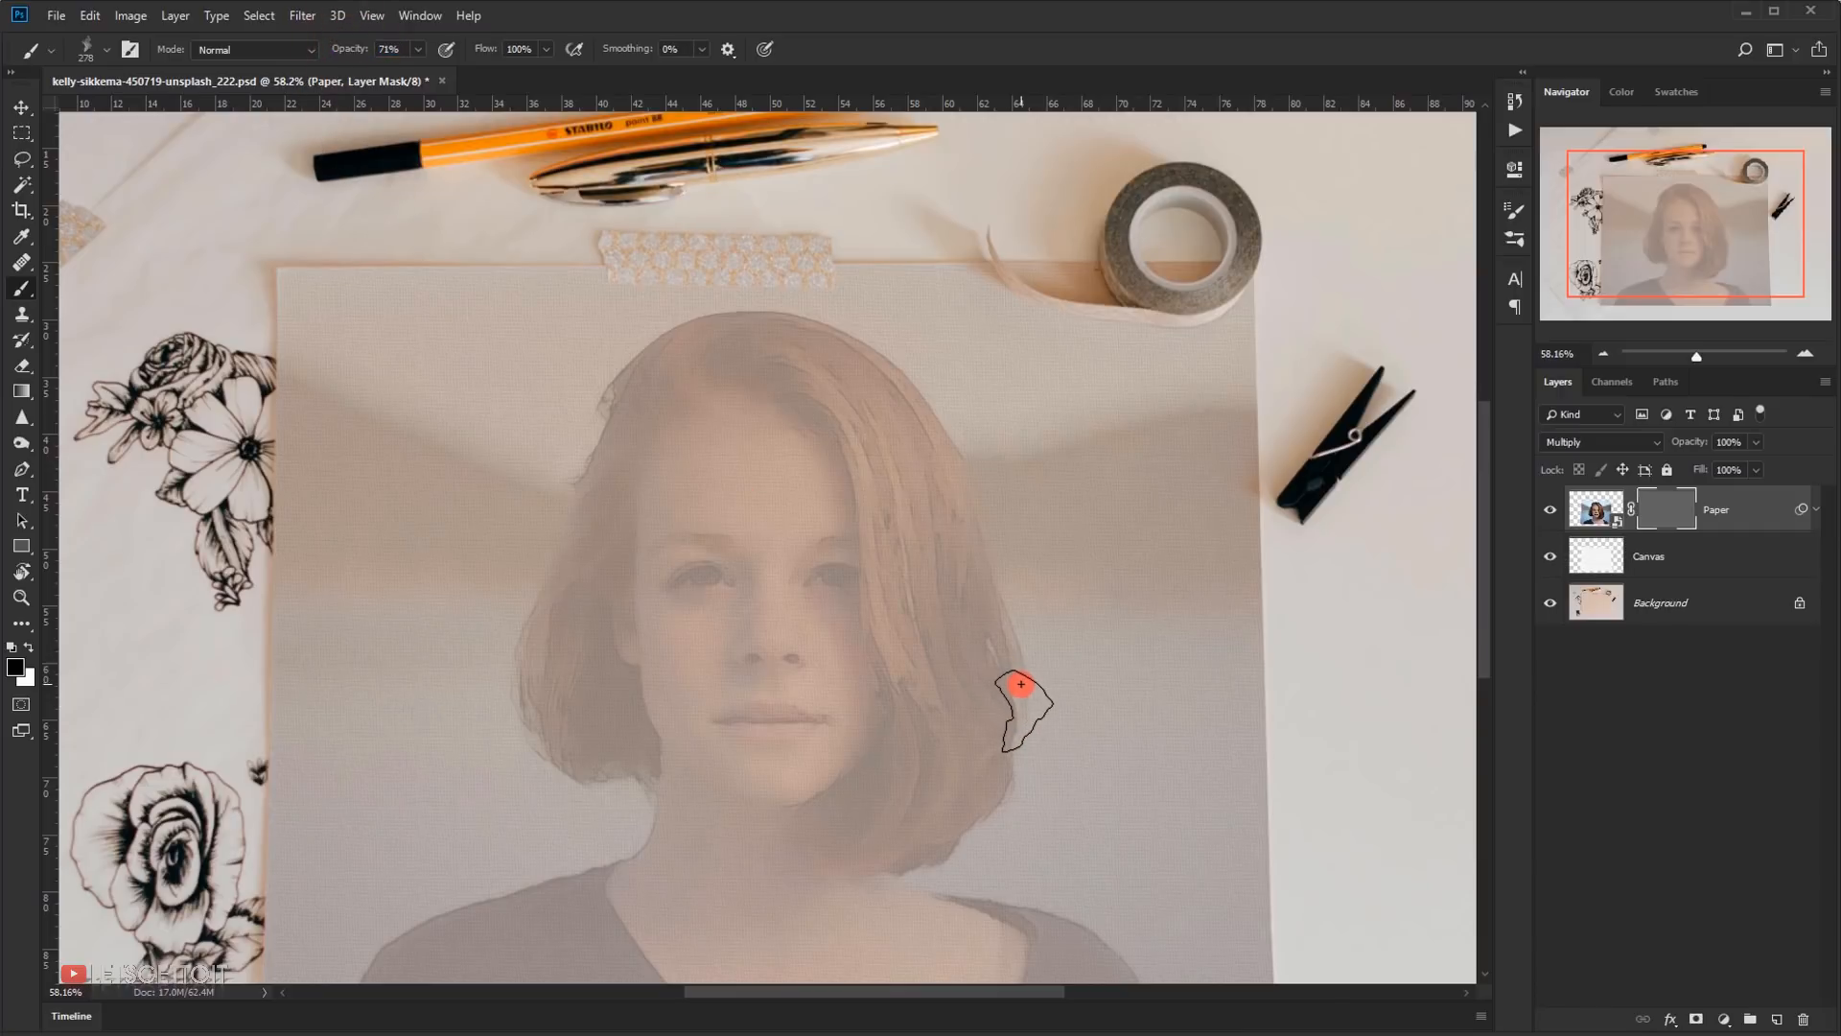
{"action": "left_click_drag", "start_coordinate": [1022, 684], "coordinate": [878, 525]}
{"action": "left_click", "coordinate": [19, 733]}
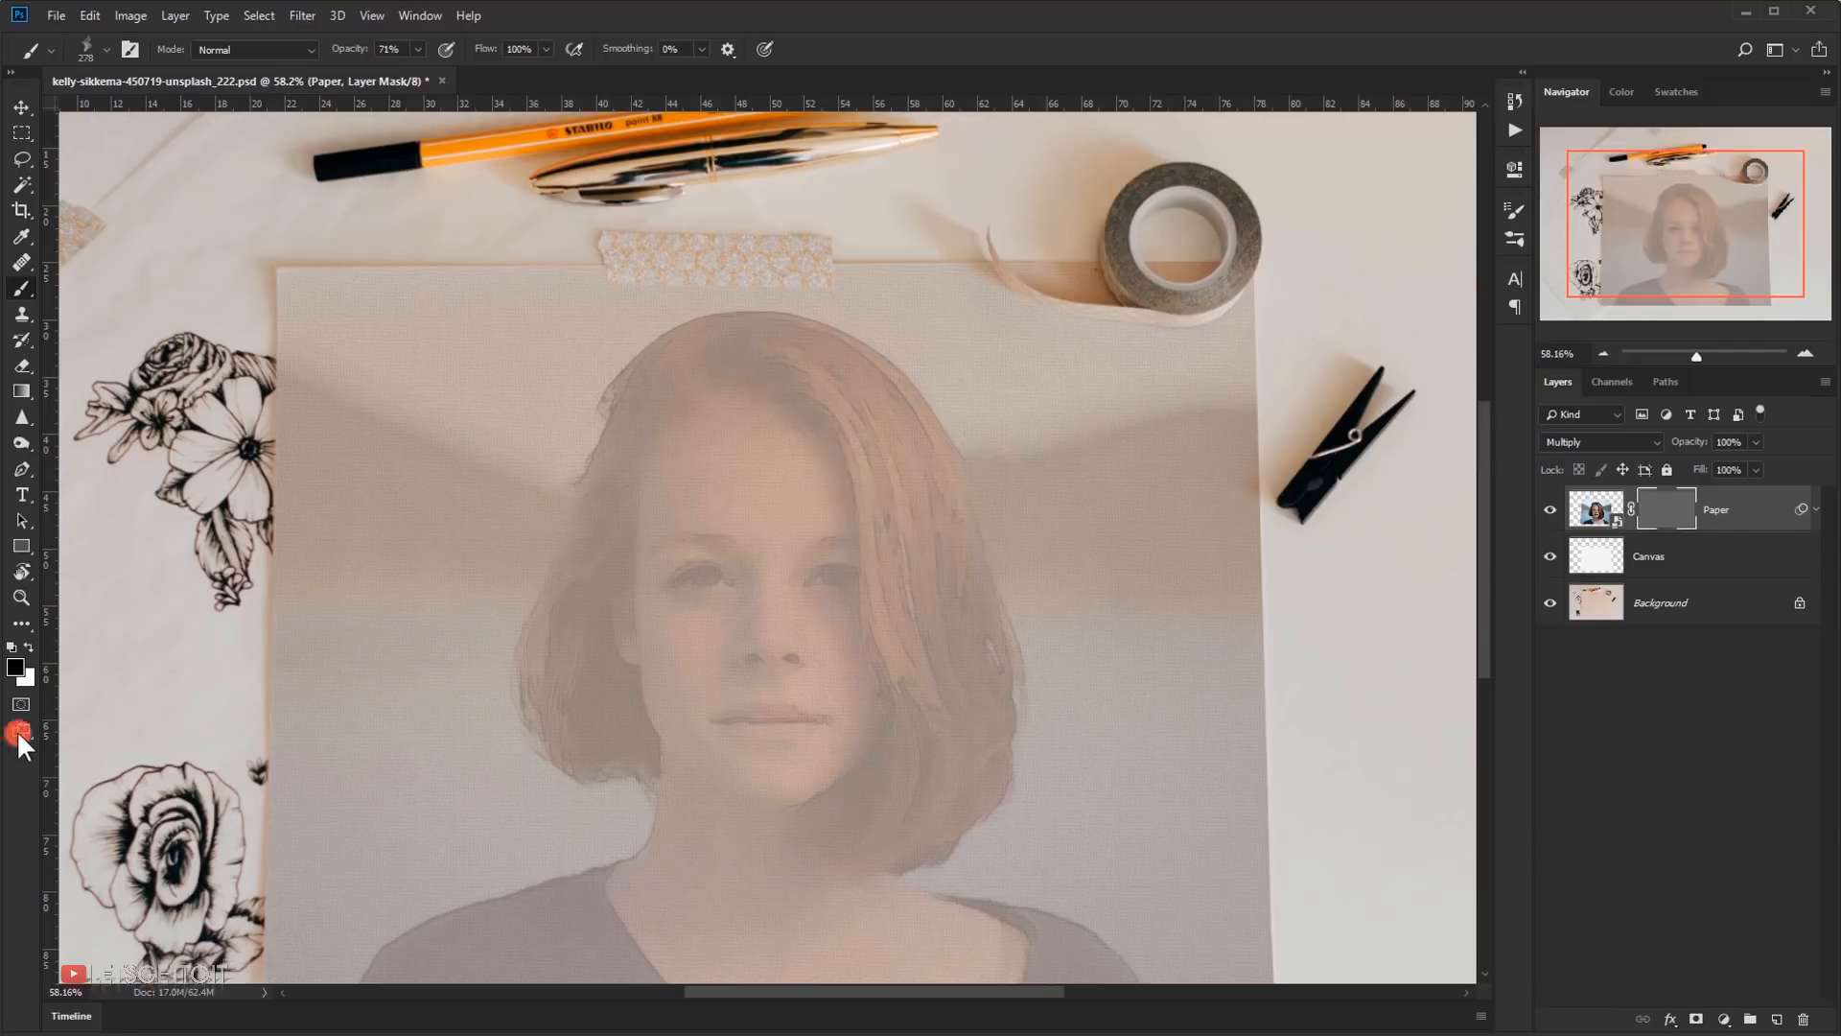
{"action": "left_click", "coordinate": [27, 646]}
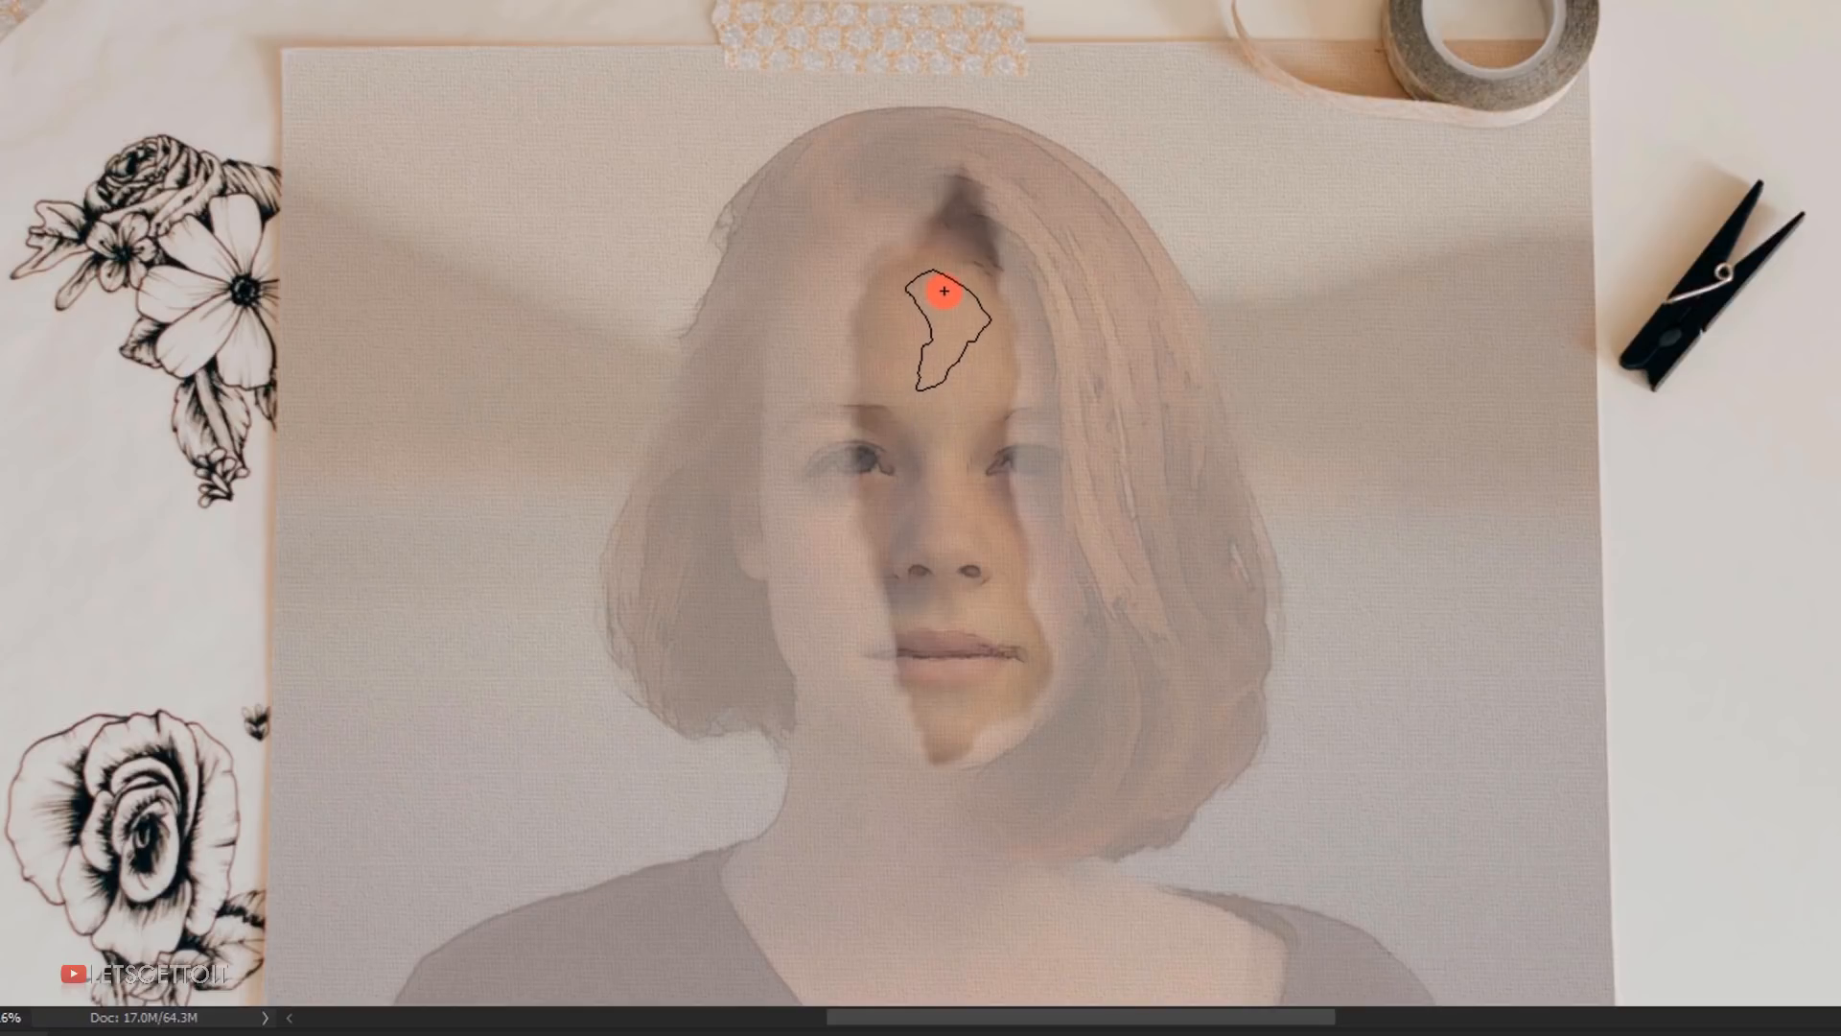
- Try an enlarged brush on the mask with white strokes over the forehead, hair and cheek
{"action": "left_click", "coordinate": [941, 285]}
{"action": "key", "text": "bracketright"}
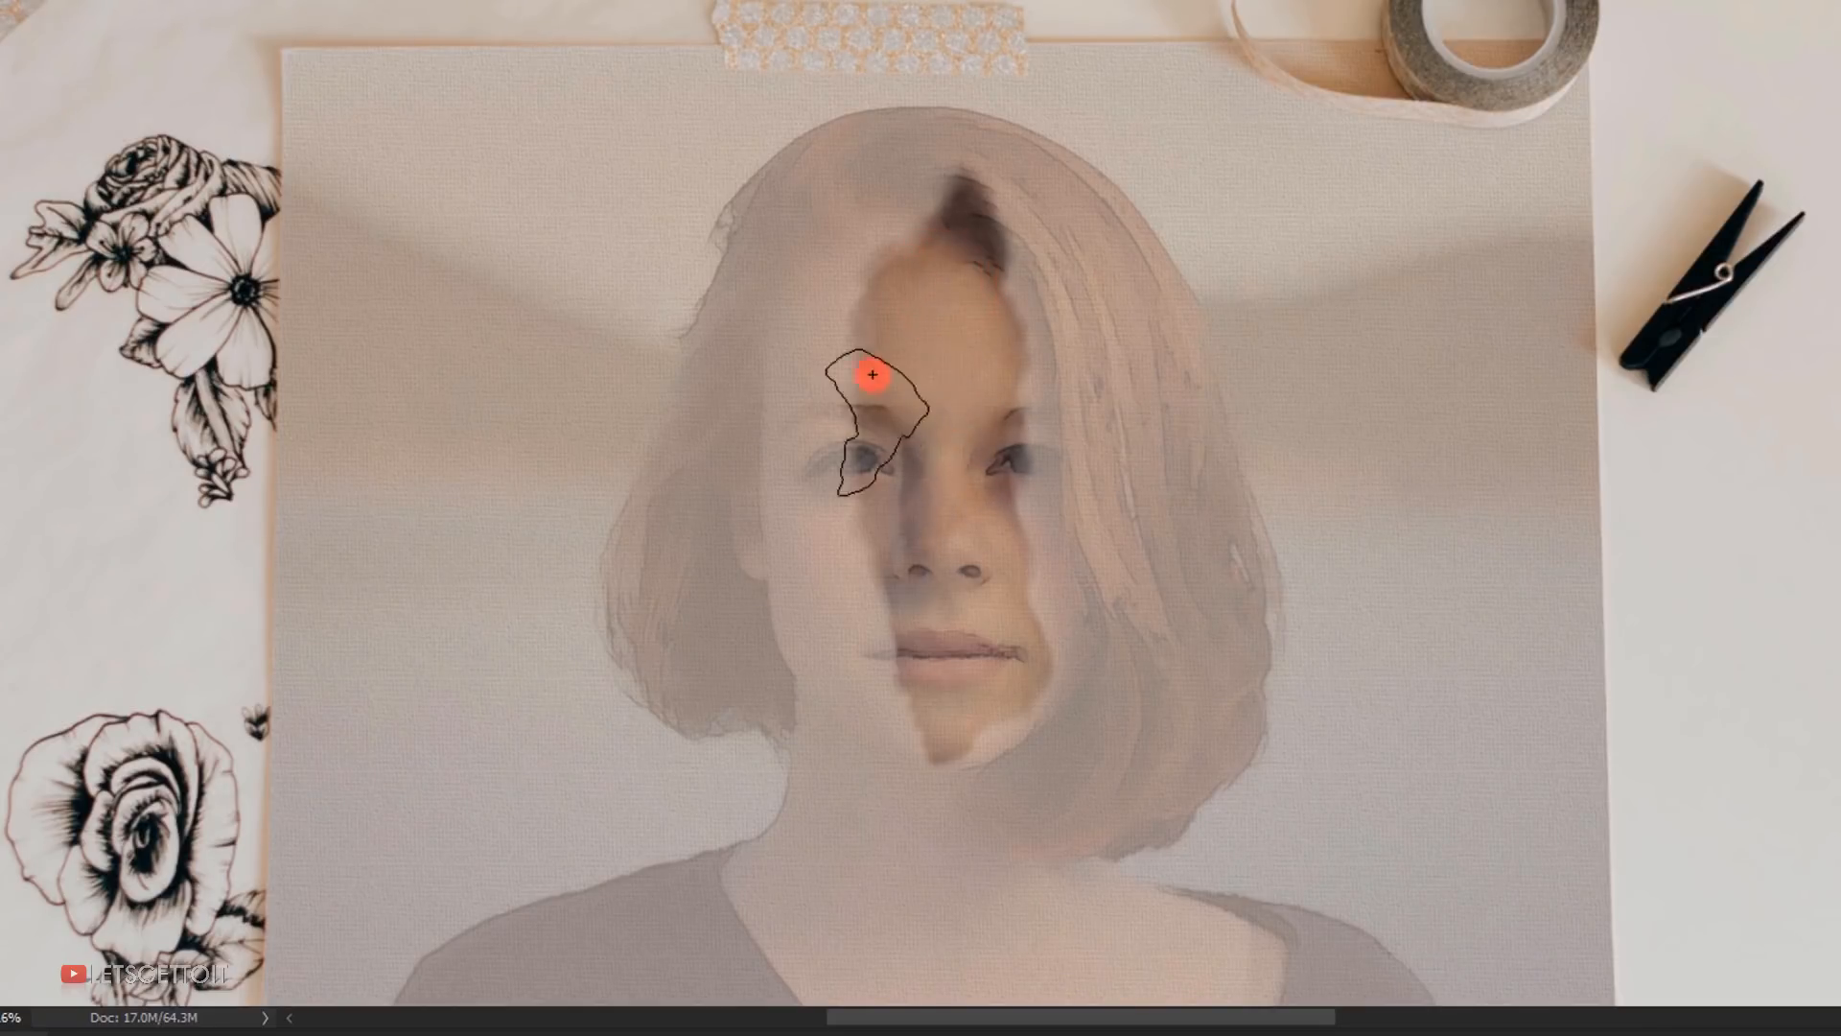
{"action": "left_click_drag", "start_coordinate": [978, 296], "coordinate": [908, 358]}
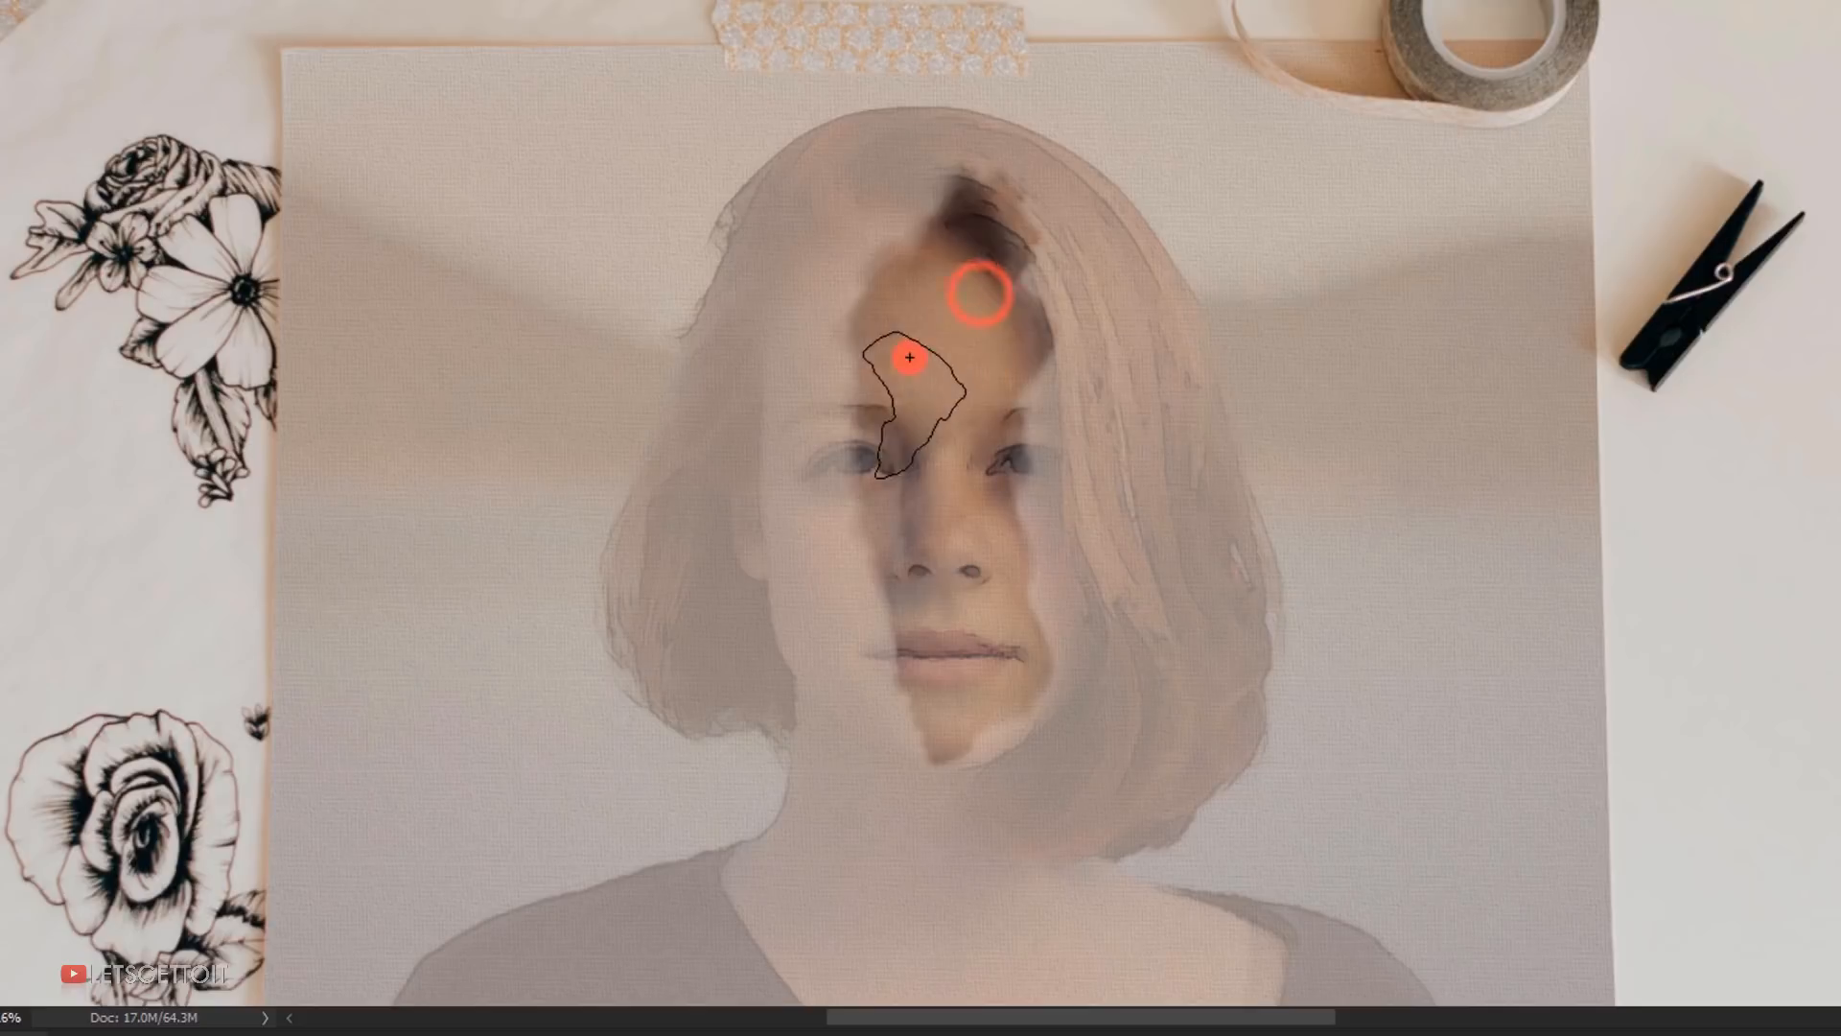
{"action": "mouse_move", "coordinate": [993, 275]}
{"action": "left_mouse_down"}
{"action": "mouse_move", "coordinate": [880, 366]}
{"action": "mouse_move", "coordinate": [1020, 254]}
{"action": "mouse_move", "coordinate": [835, 435]}
{"action": "left_mouse_up"}
{"action": "left_click_drag", "start_coordinate": [953, 316], "coordinate": [733, 616]}
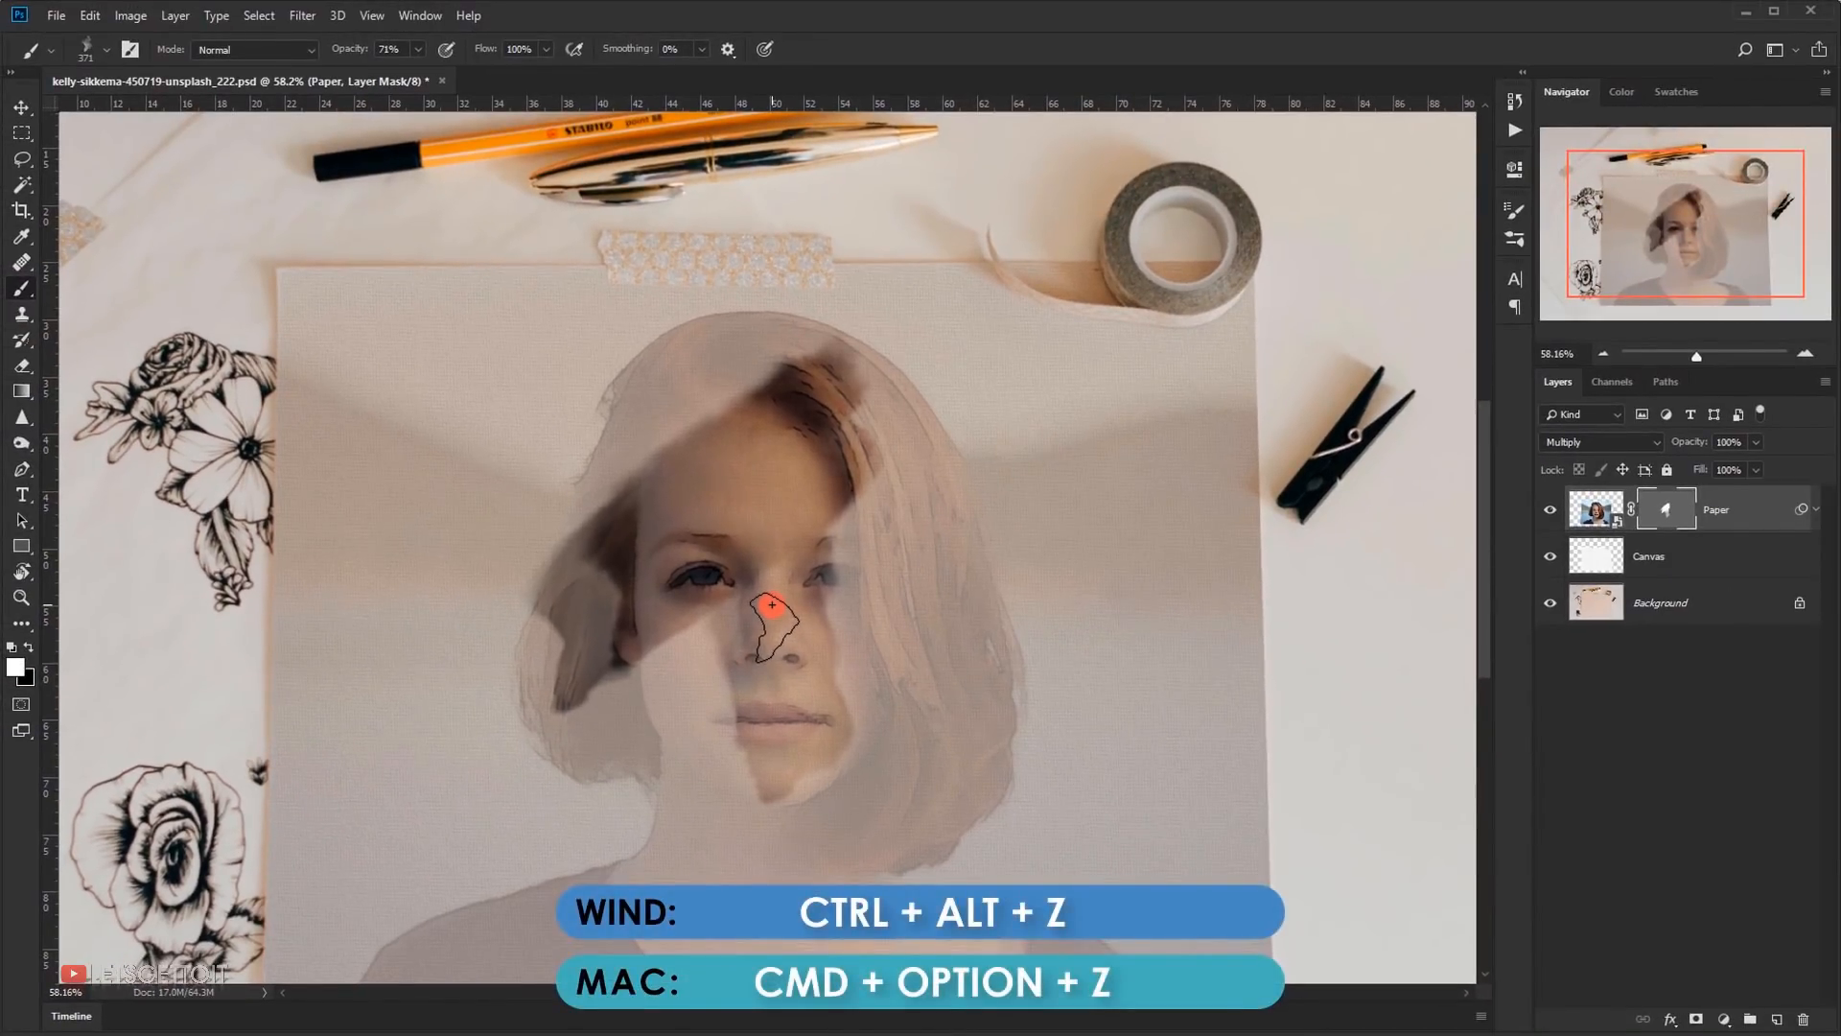
- Undo all the trial brush strokes on the Paper layer's mask
{"action": "key", "text": "ctrl+alt+z"}
{"action": "key", "text": "ctrl+alt+z"}
{"action": "key", "text": "ctrl+alt+z"}
{"action": "key", "text": "ctrl+alt+z"}
{"action": "key", "text": "ctrl+alt+z"}
{"action": "key", "text": "ctrl+alt+z"}
{"action": "key", "text": "ctrl+alt+z"}
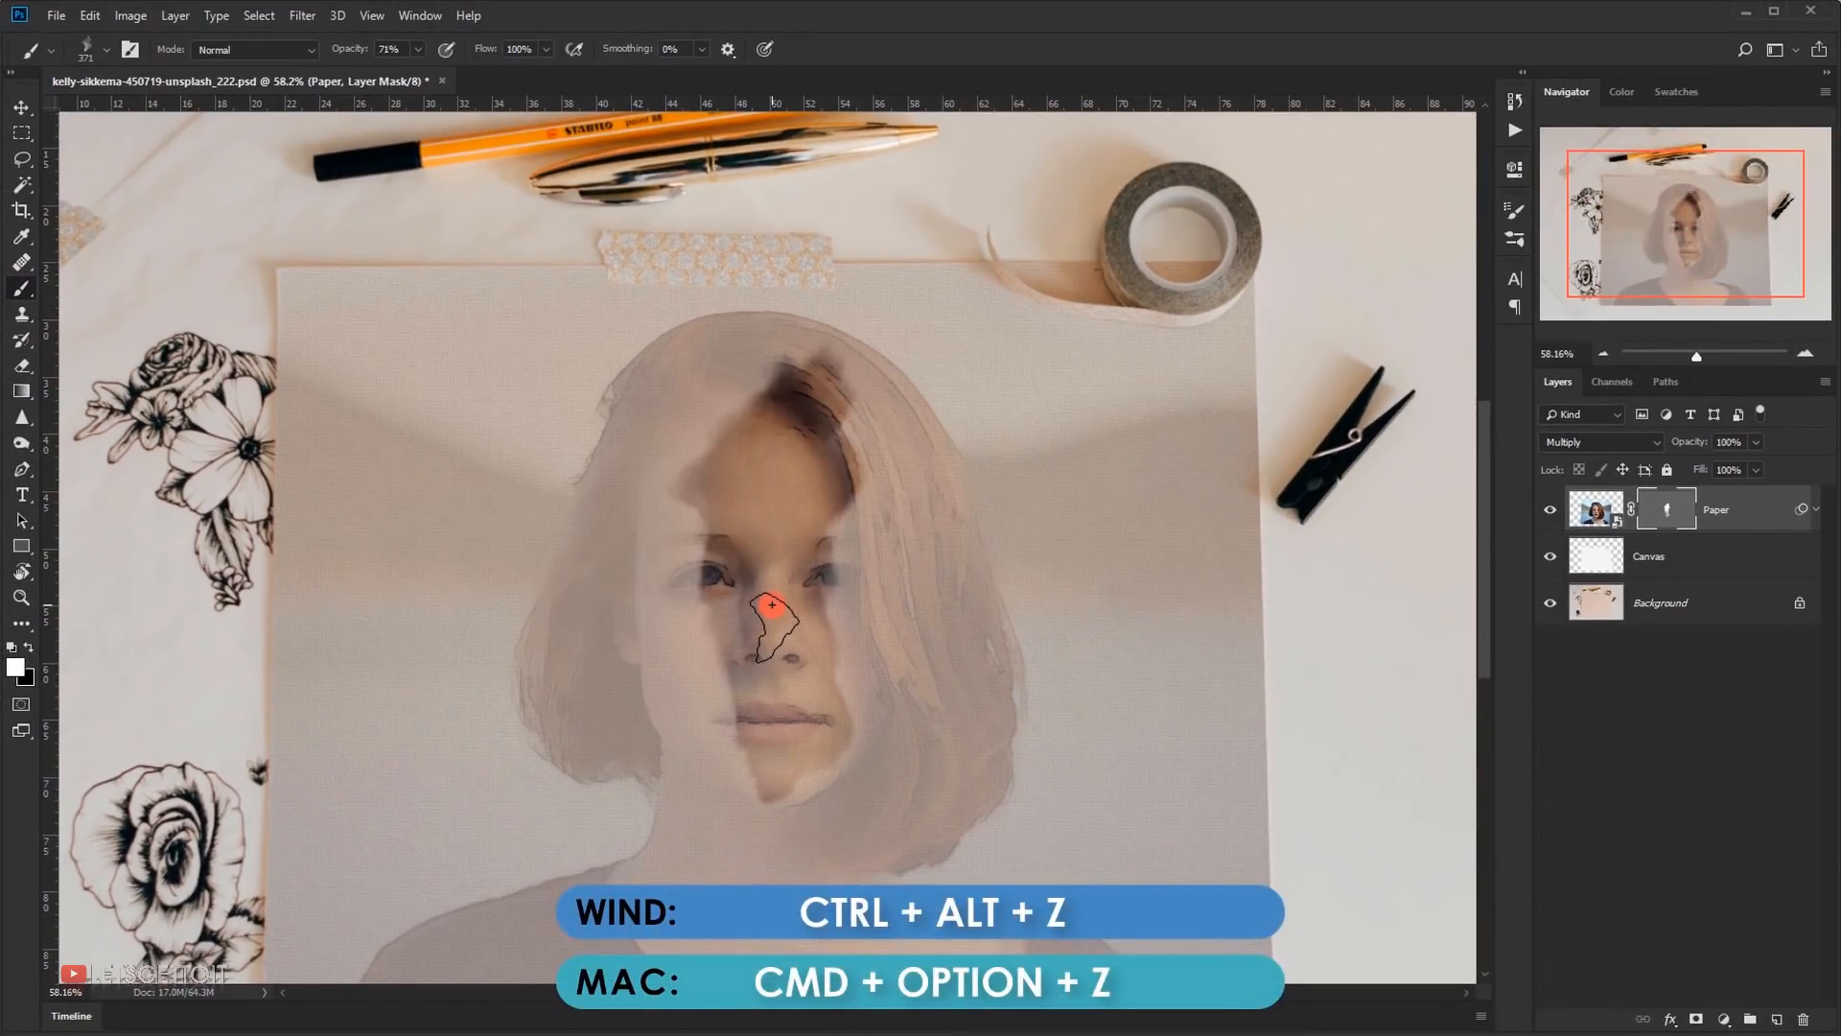
{"action": "key", "text": "ctrl+alt+z"}
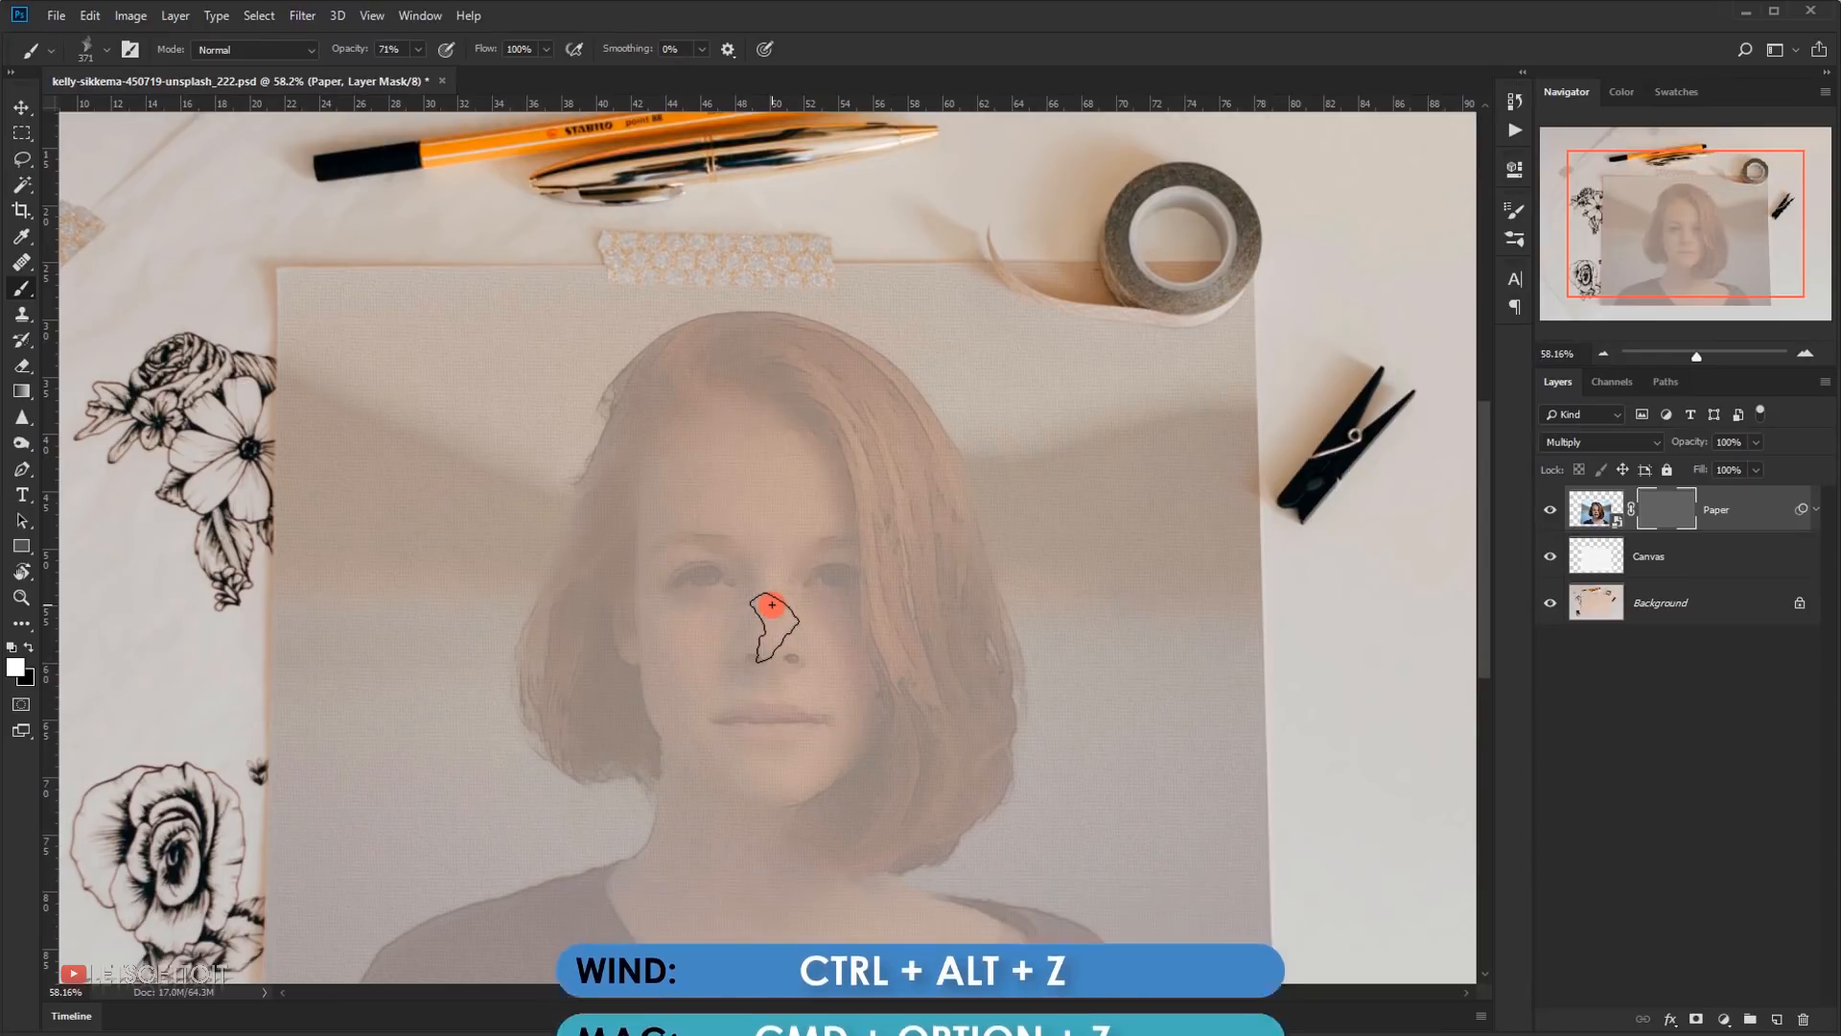
- Resize the brush to about 265 px and paint white on the mask along the hair strands beside the face
{"action": "right_click", "coordinate": [830, 429], "text": "alt"}
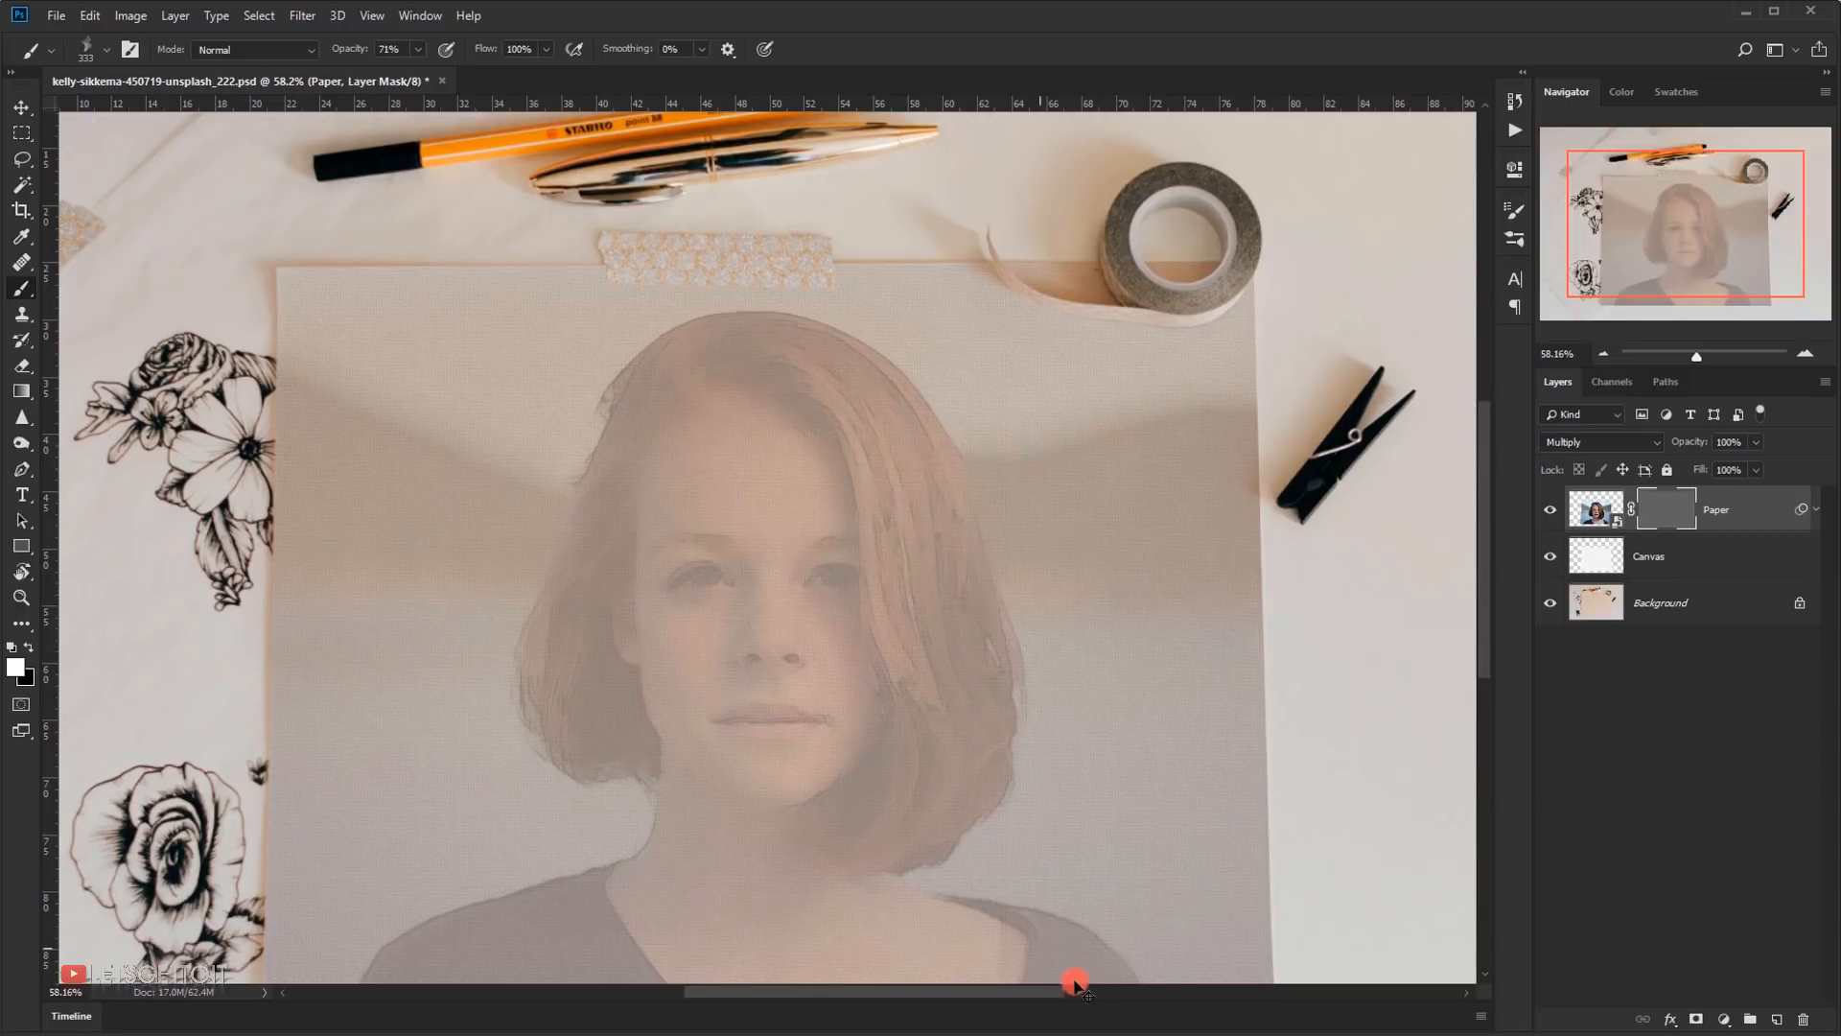
{"action": "left_click_drag", "start_coordinate": [1009, 834], "coordinate": [1019, 739]}
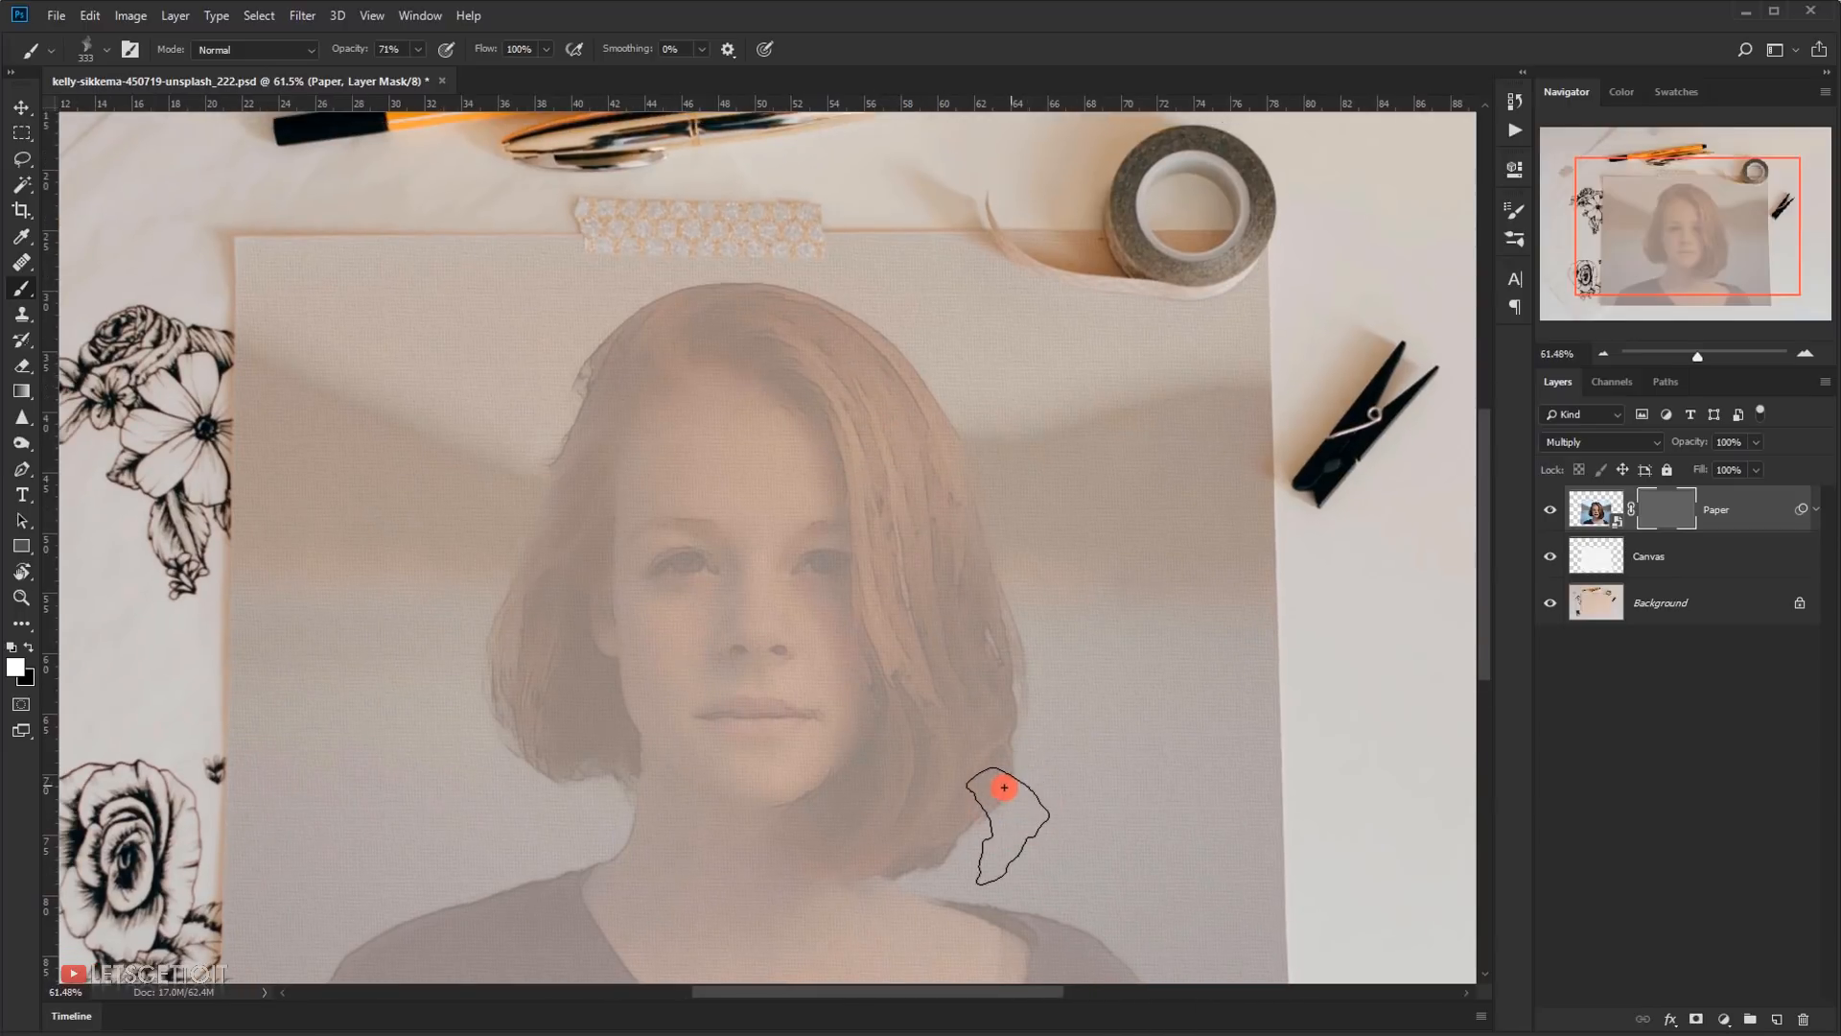
{"action": "scroll", "coordinate": [1015, 762], "scroll_direction": "down", "scroll_amount": 3}
{"action": "mouse_move", "coordinate": [955, 682]}
{"action": "left_mouse_down"}
{"action": "mouse_move", "coordinate": [943, 645]}
{"action": "mouse_move", "coordinate": [987, 650]}
{"action": "left_mouse_up"}
{"action": "scroll", "coordinate": [942, 645], "scroll_direction": "up", "scroll_amount": 2}
{"action": "right_click", "coordinate": [837, 389], "text": "alt"}
{"action": "left_click_drag", "start_coordinate": [837, 389], "coordinate": [794, 390]}
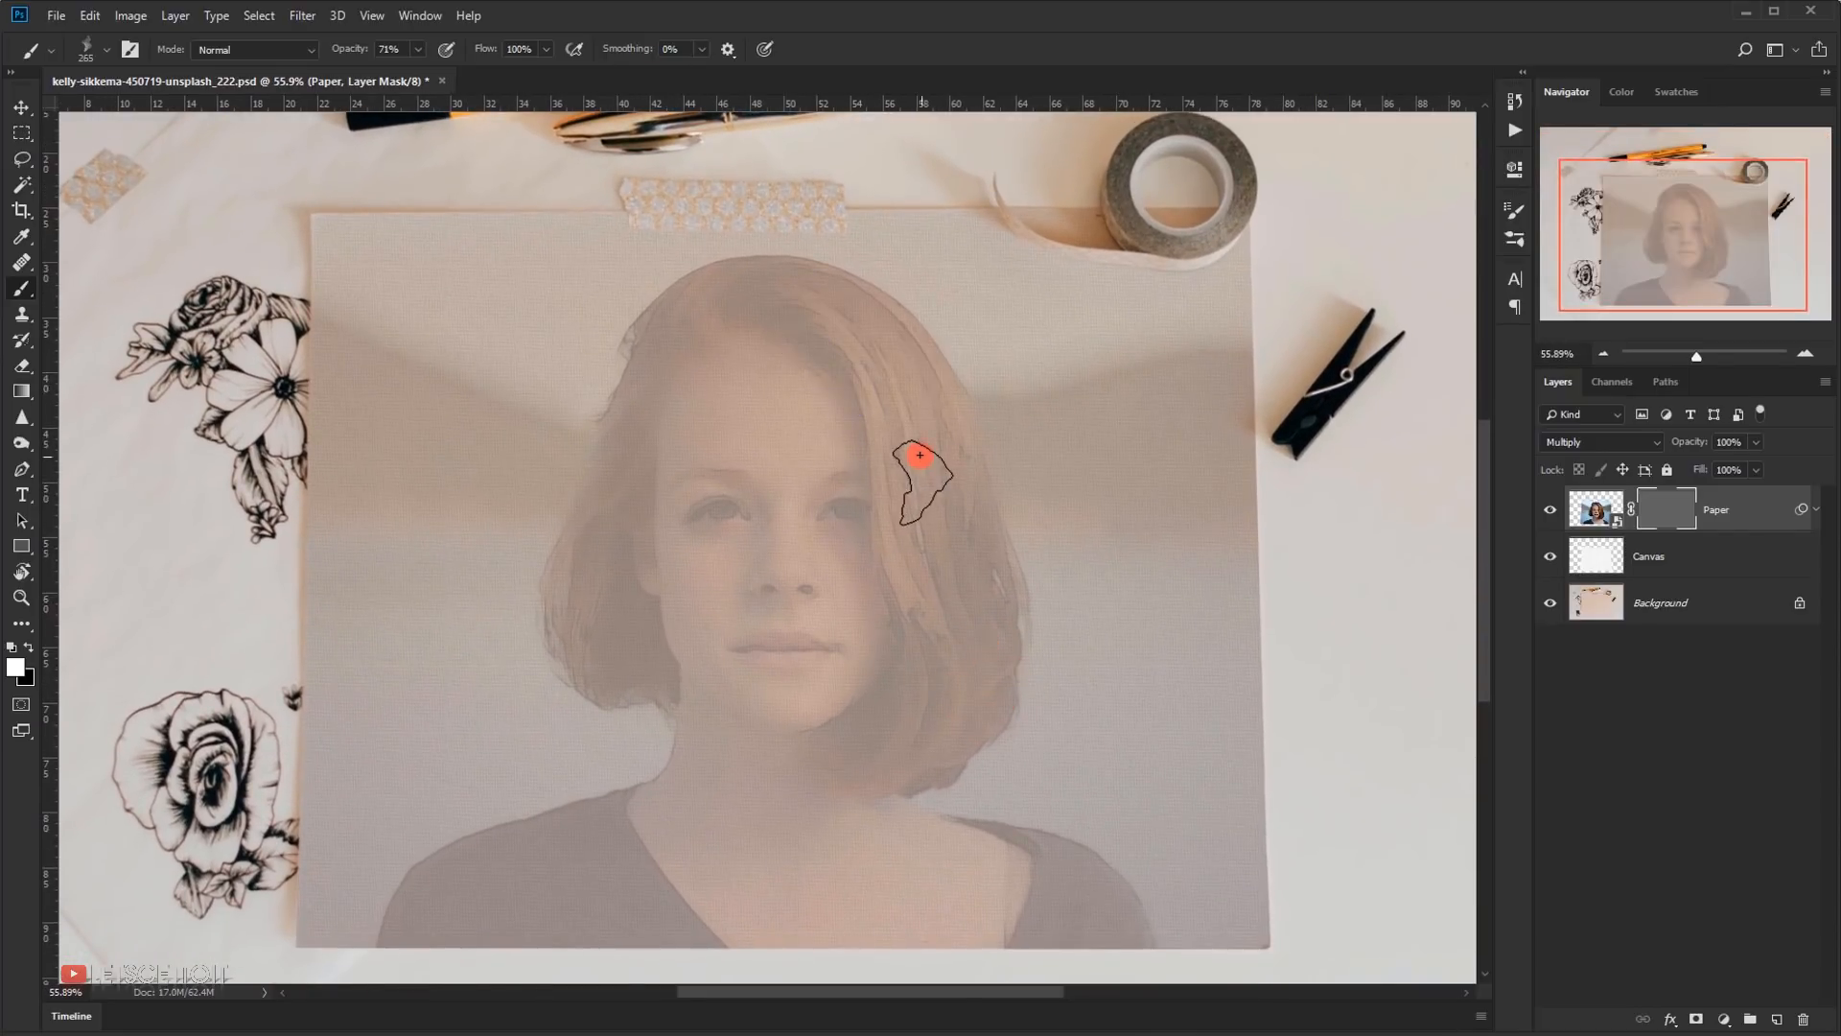
{"action": "mouse_move", "coordinate": [838, 329]}
{"action": "left_mouse_down"}
{"action": "mouse_move", "coordinate": [946, 534]}
{"action": "mouse_move", "coordinate": [941, 615]}
{"action": "mouse_move", "coordinate": [967, 585]}
{"action": "left_mouse_up"}
{"action": "mouse_move", "coordinate": [953, 518]}
{"action": "left_mouse_down"}
{"action": "mouse_move", "coordinate": [917, 572]}
{"action": "mouse_move", "coordinate": [911, 643]}
{"action": "left_mouse_up"}
- Enlarge the brush to about 362 px and paint white on the mask over the remaining hair, face, neck and shirt
{"action": "right_click", "coordinate": [867, 555], "text": "alt"}
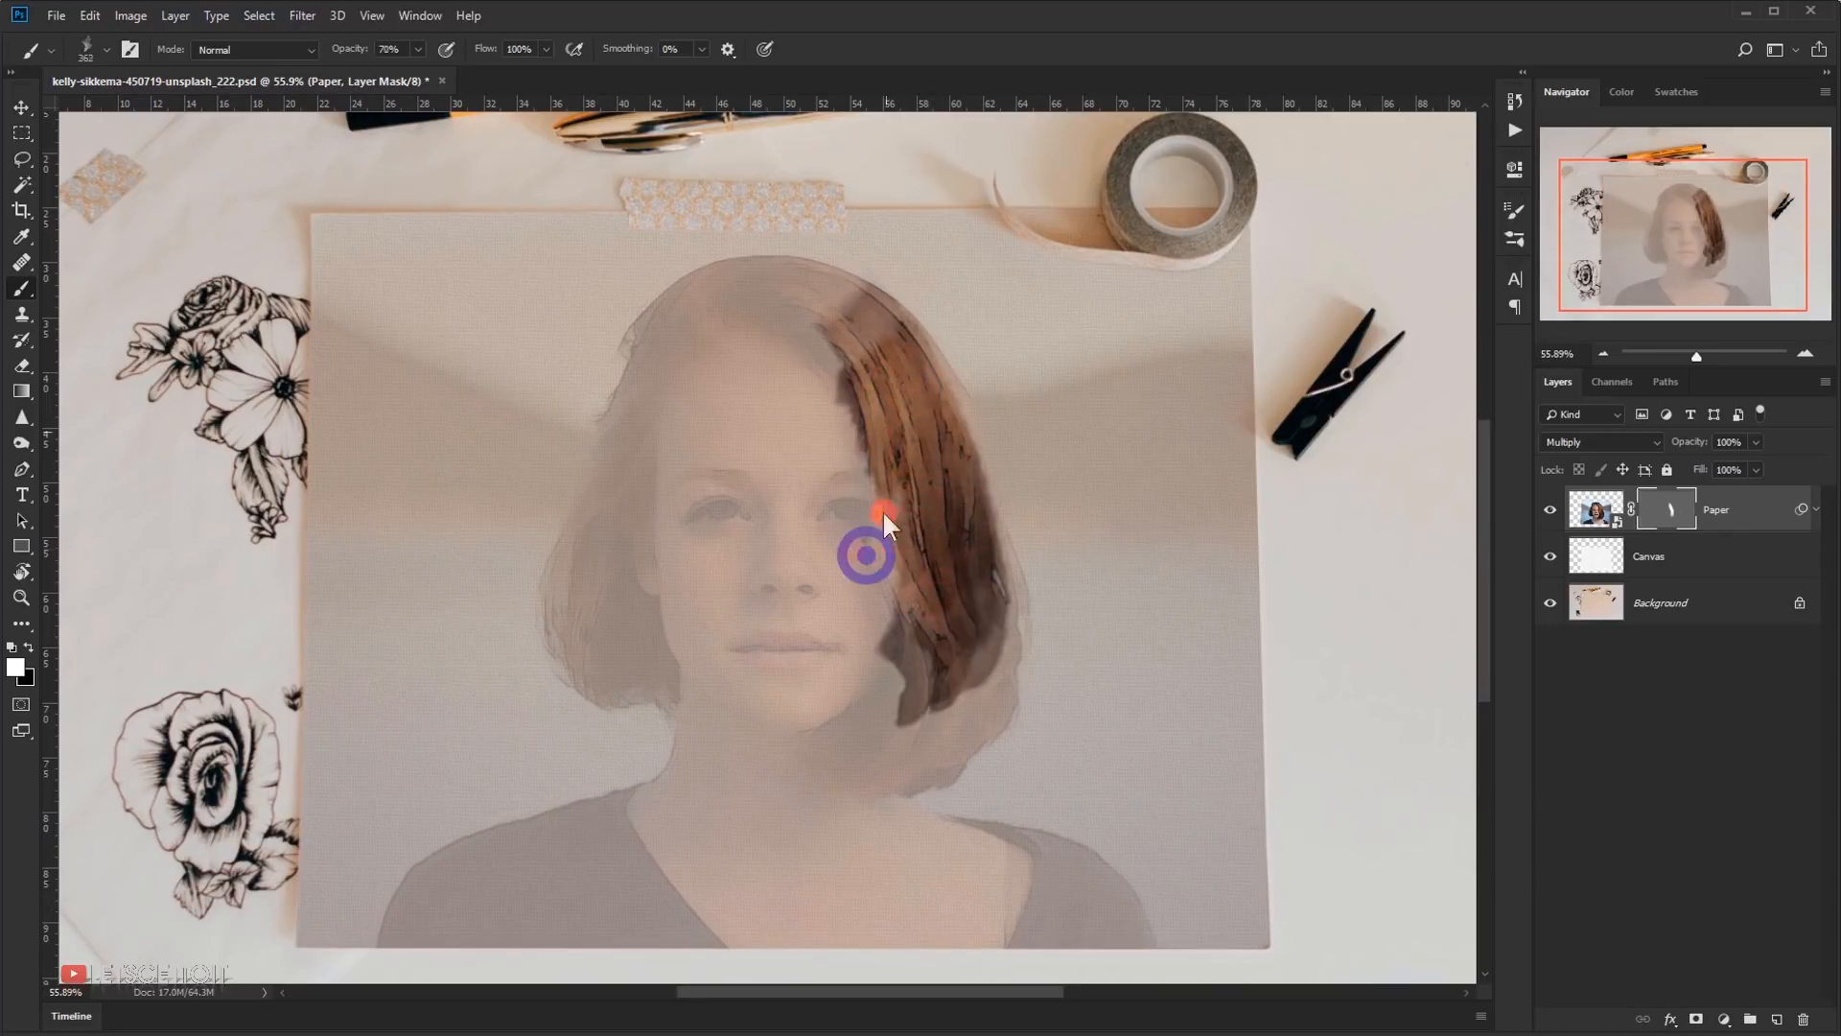
{"action": "mouse_move", "coordinate": [883, 522]}
{"action": "left_mouse_down"}
{"action": "mouse_move", "coordinate": [806, 341]}
{"action": "mouse_move", "coordinate": [711, 377]}
{"action": "mouse_move", "coordinate": [599, 671]}
{"action": "left_mouse_up"}
{"action": "mouse_move", "coordinate": [854, 484]}
{"action": "left_mouse_down"}
{"action": "mouse_move", "coordinate": [924, 637]}
{"action": "mouse_move", "coordinate": [829, 478]}
{"action": "mouse_move", "coordinate": [744, 490]}
{"action": "mouse_move", "coordinate": [715, 605]}
{"action": "mouse_move", "coordinate": [904, 867]}
{"action": "mouse_move", "coordinate": [1045, 905]}
{"action": "mouse_move", "coordinate": [670, 843]}
{"action": "mouse_move", "coordinate": [699, 810]}
{"action": "mouse_move", "coordinate": [614, 874]}
{"action": "mouse_move", "coordinate": [394, 970]}
{"action": "mouse_move", "coordinate": [534, 937]}
{"action": "mouse_move", "coordinate": [941, 929]}
{"action": "mouse_move", "coordinate": [772, 1007]}
{"action": "mouse_move", "coordinate": [678, 399]}
{"action": "mouse_move", "coordinate": [678, 509]}
{"action": "mouse_move", "coordinate": [603, 587]}
{"action": "mouse_move", "coordinate": [925, 604]}
{"action": "mouse_move", "coordinate": [899, 703]}
{"action": "mouse_move", "coordinate": [1037, 487]}
{"action": "left_mouse_up"}
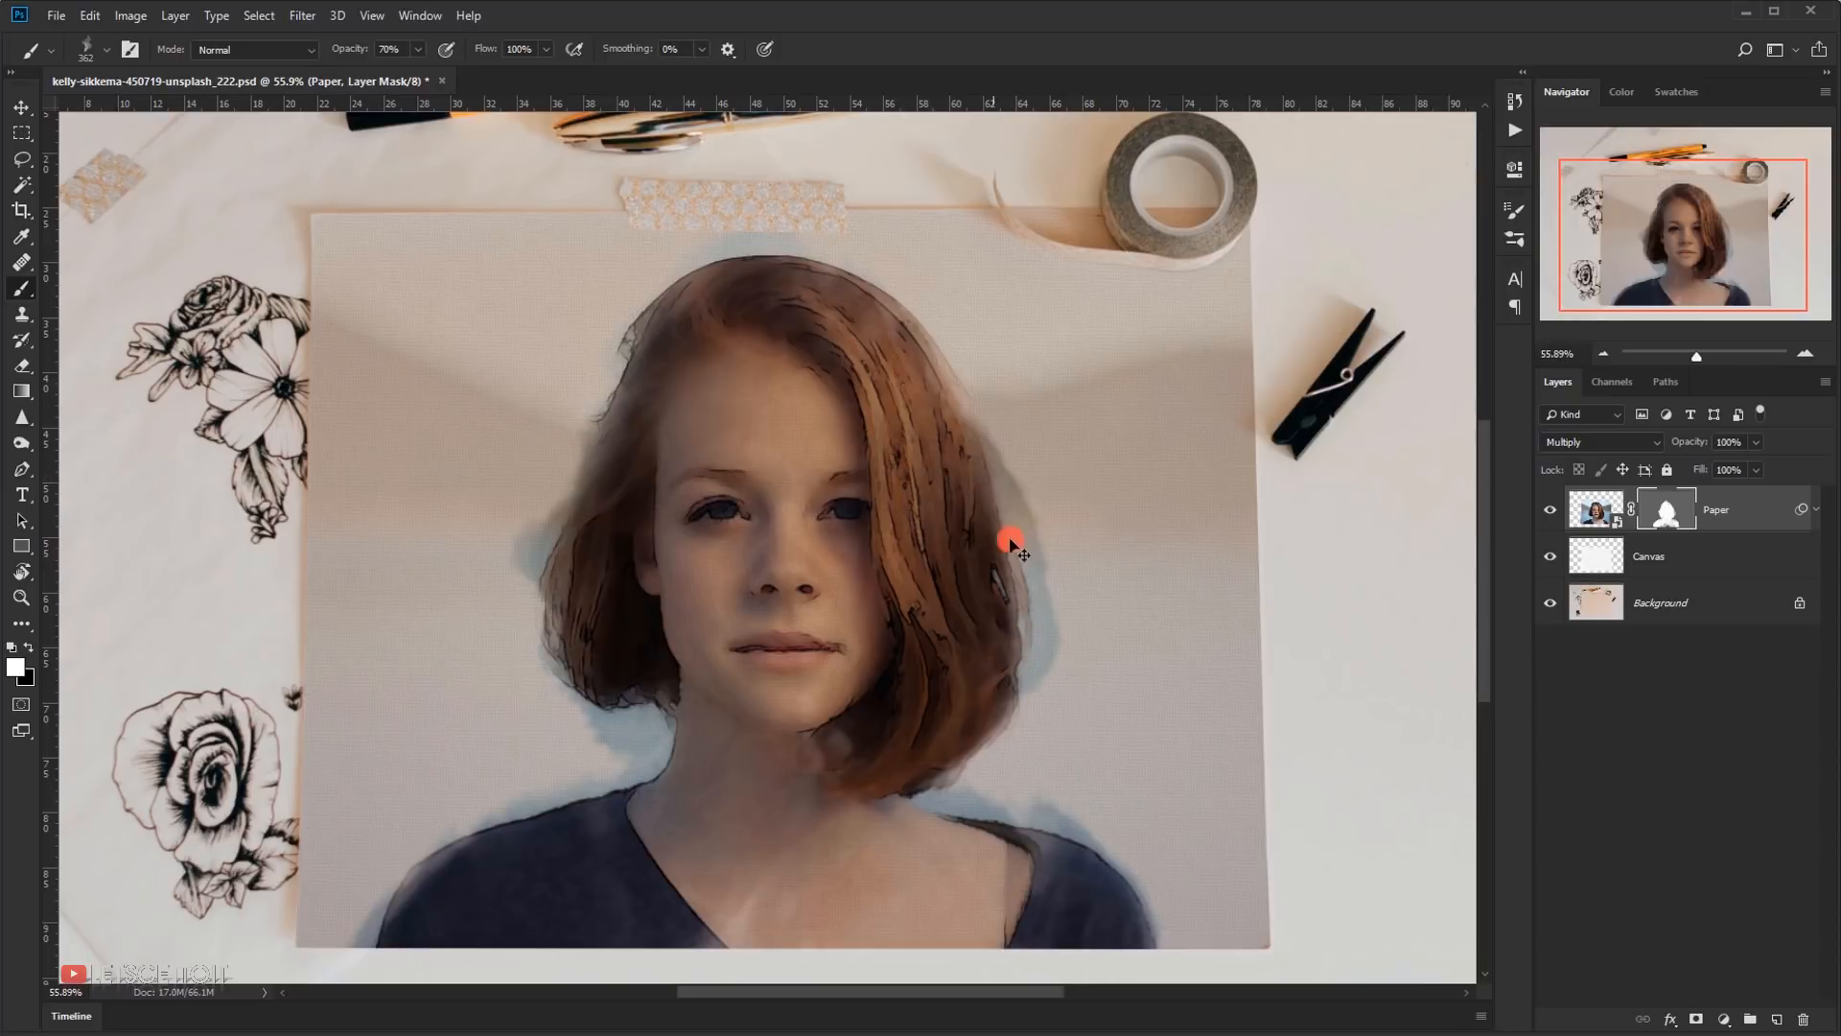
{"action": "mouse_move", "coordinate": [1011, 543]}
{"action": "left_mouse_down"}
{"action": "mouse_move", "coordinate": [1011, 525]}
{"action": "mouse_move", "coordinate": [1041, 548]}
{"action": "left_mouse_up"}
- Raise the Paper layer mask's density to 100% and close its properties
{"action": "double_click", "coordinate": [1663, 517]}
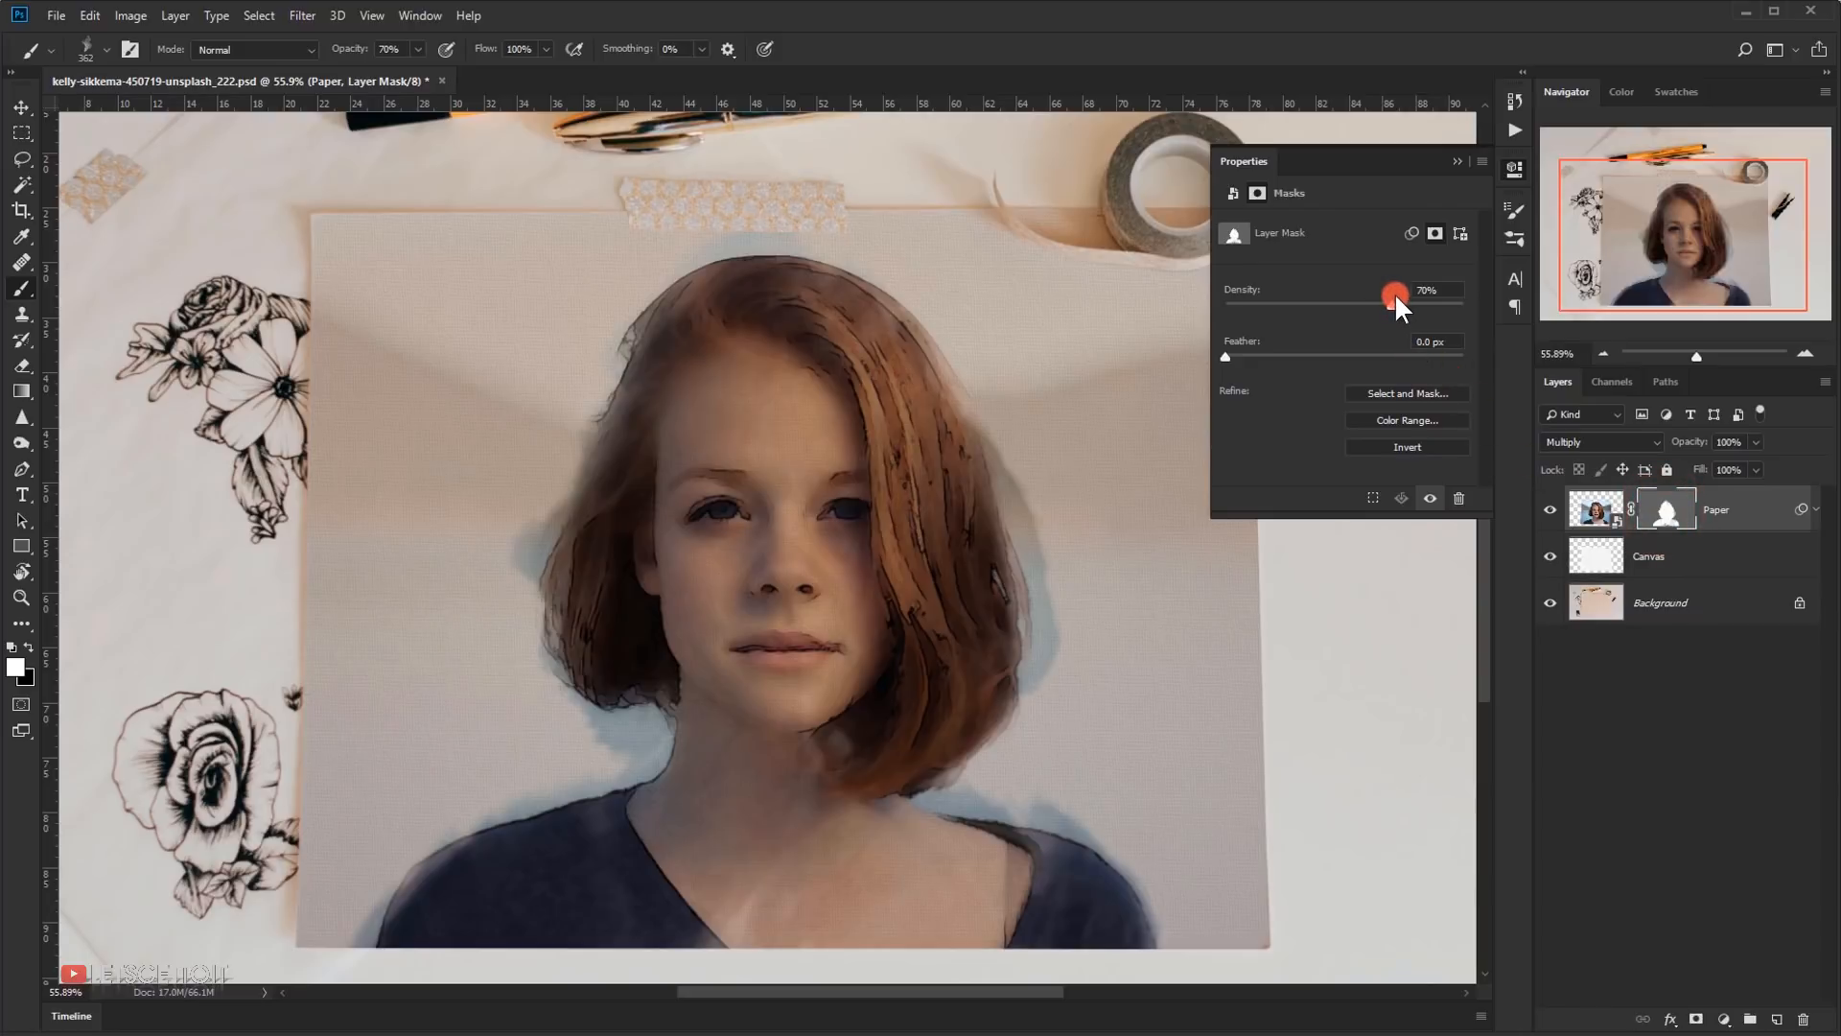
{"action": "left_click_drag", "start_coordinate": [1395, 292], "coordinate": [1489, 315]}
{"action": "left_click", "coordinate": [1433, 223]}
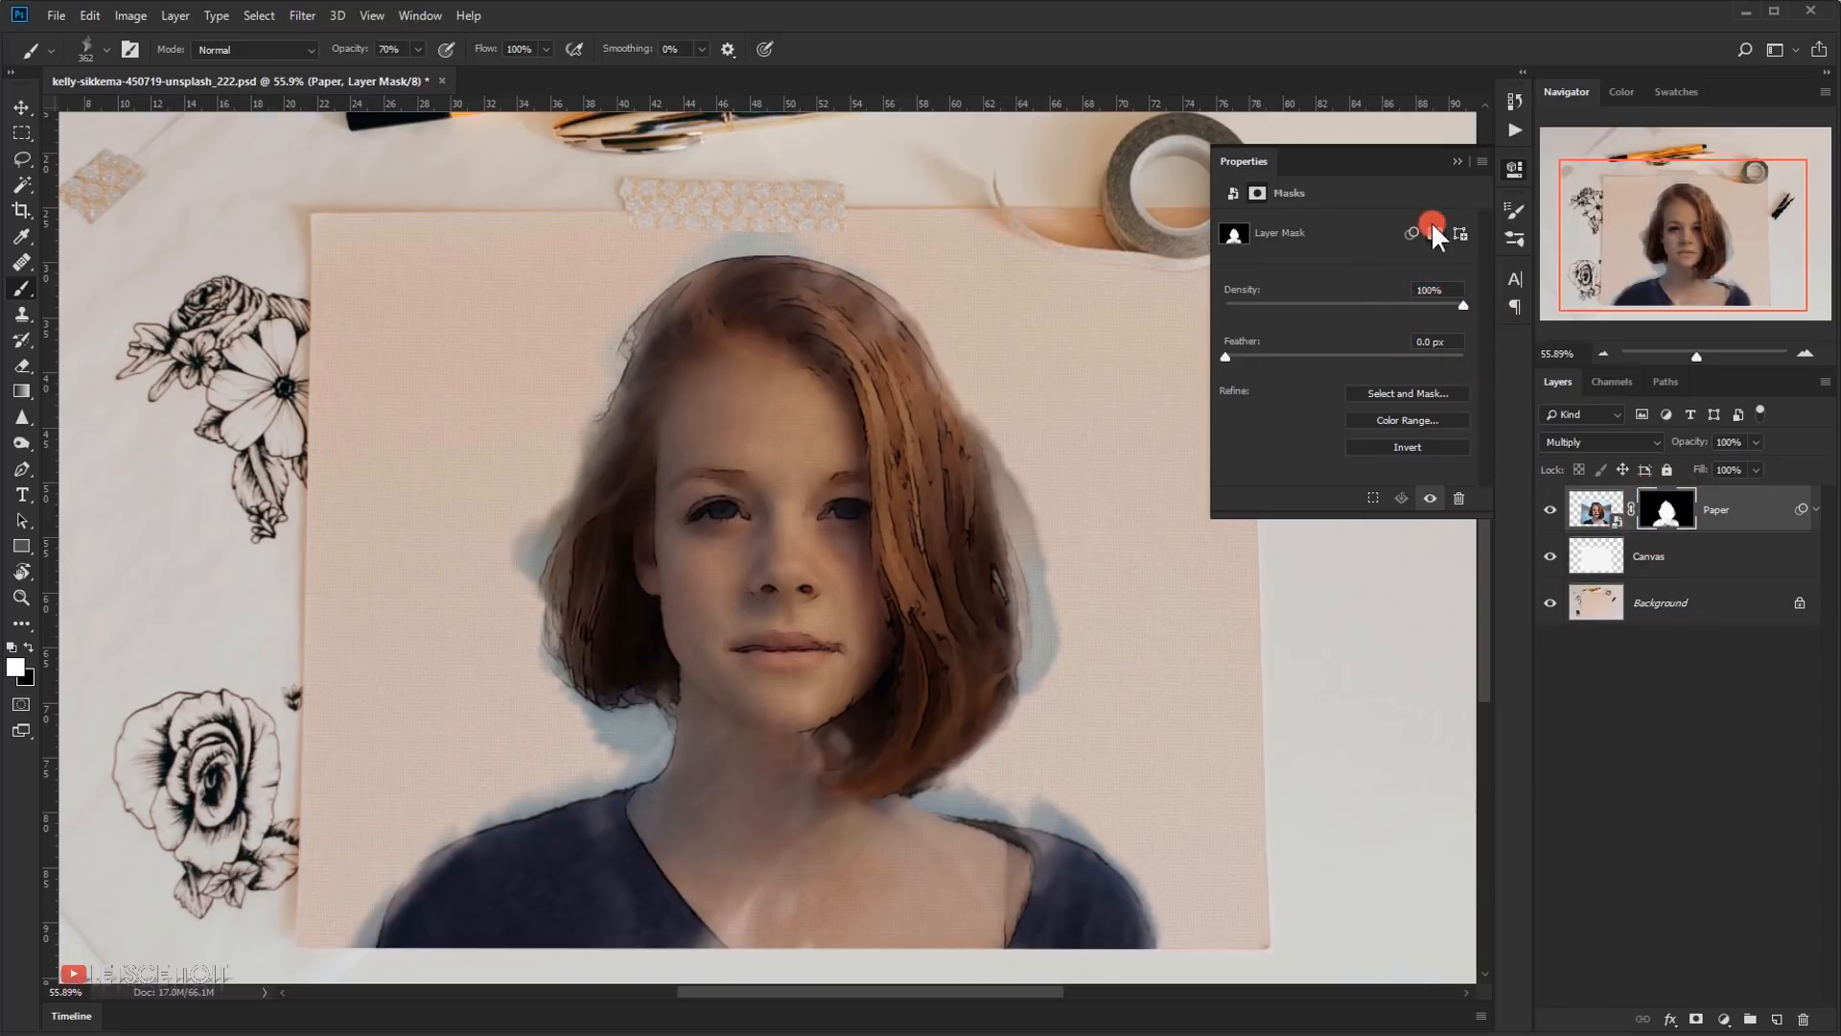
{"action": "left_click", "coordinate": [1456, 160]}
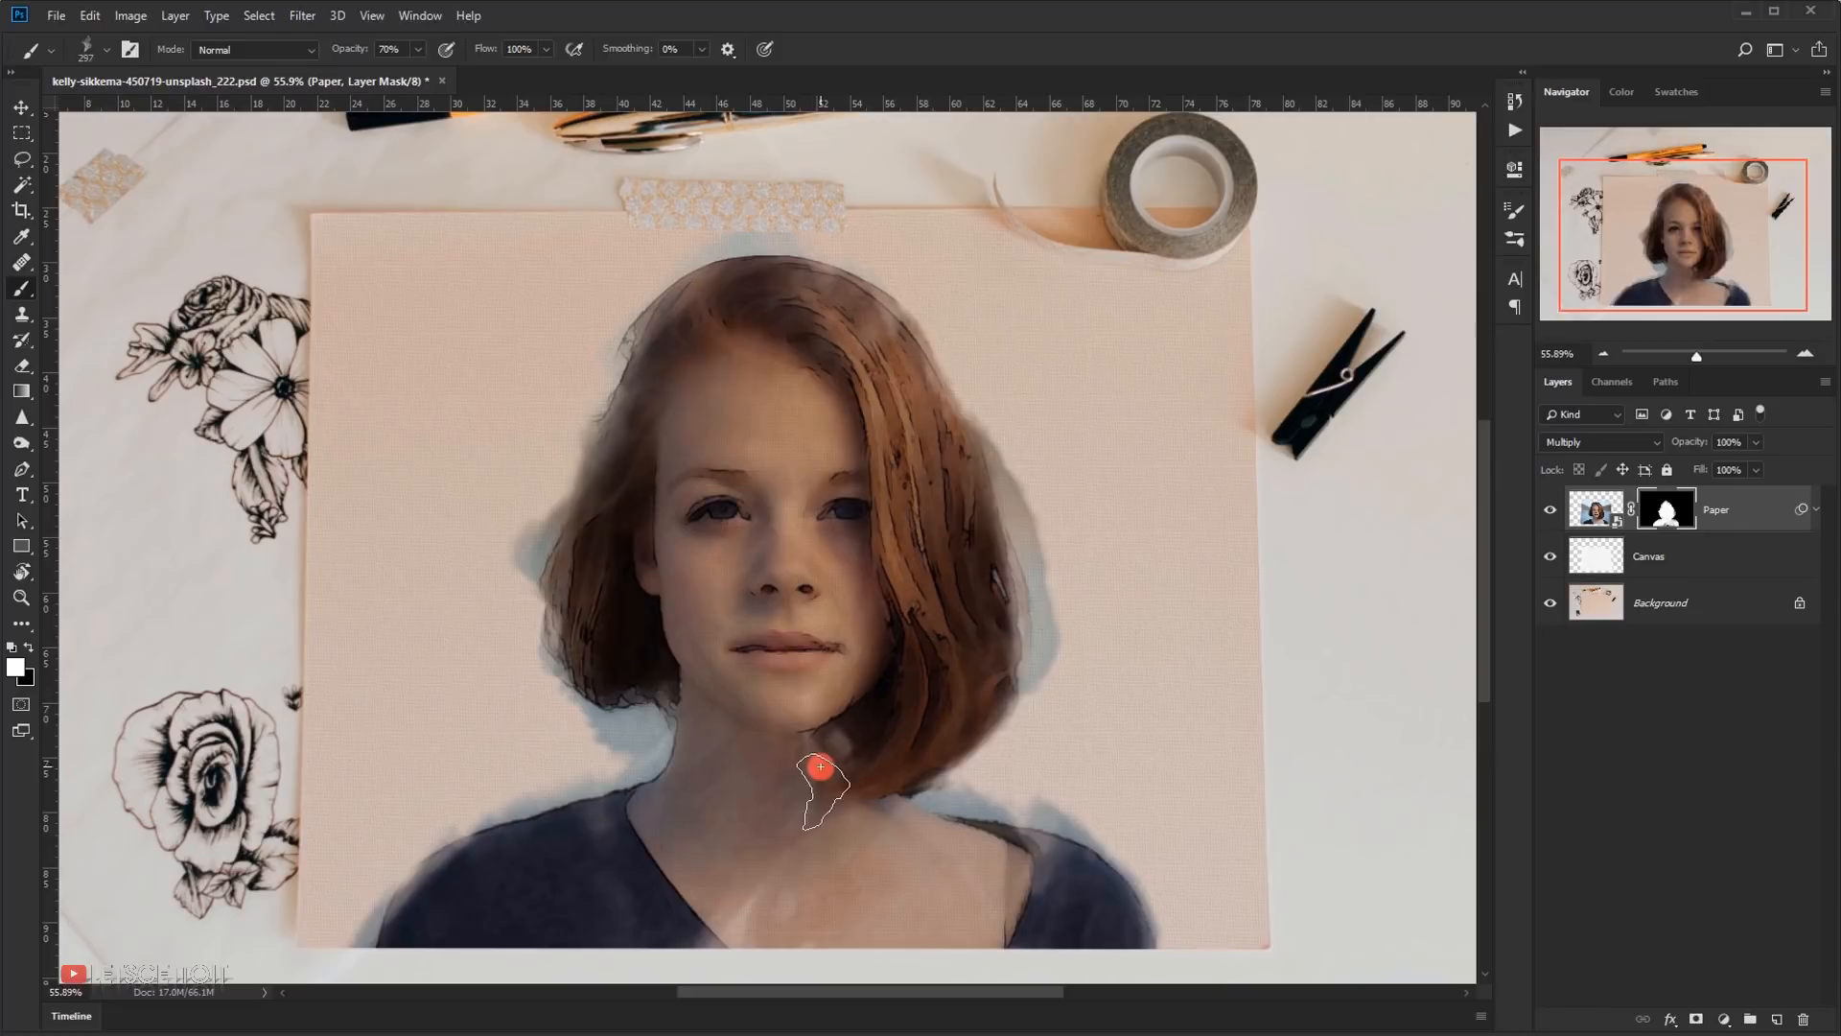
- Paint white at 70% brush opacity on the Paper layer's mask over the neck, shirt and hair to strengthen the faded areas
{"action": "left_click_drag", "start_coordinate": [821, 768], "coordinate": [748, 875]}
{"action": "left_click_drag", "start_coordinate": [475, 870], "coordinate": [429, 903]}
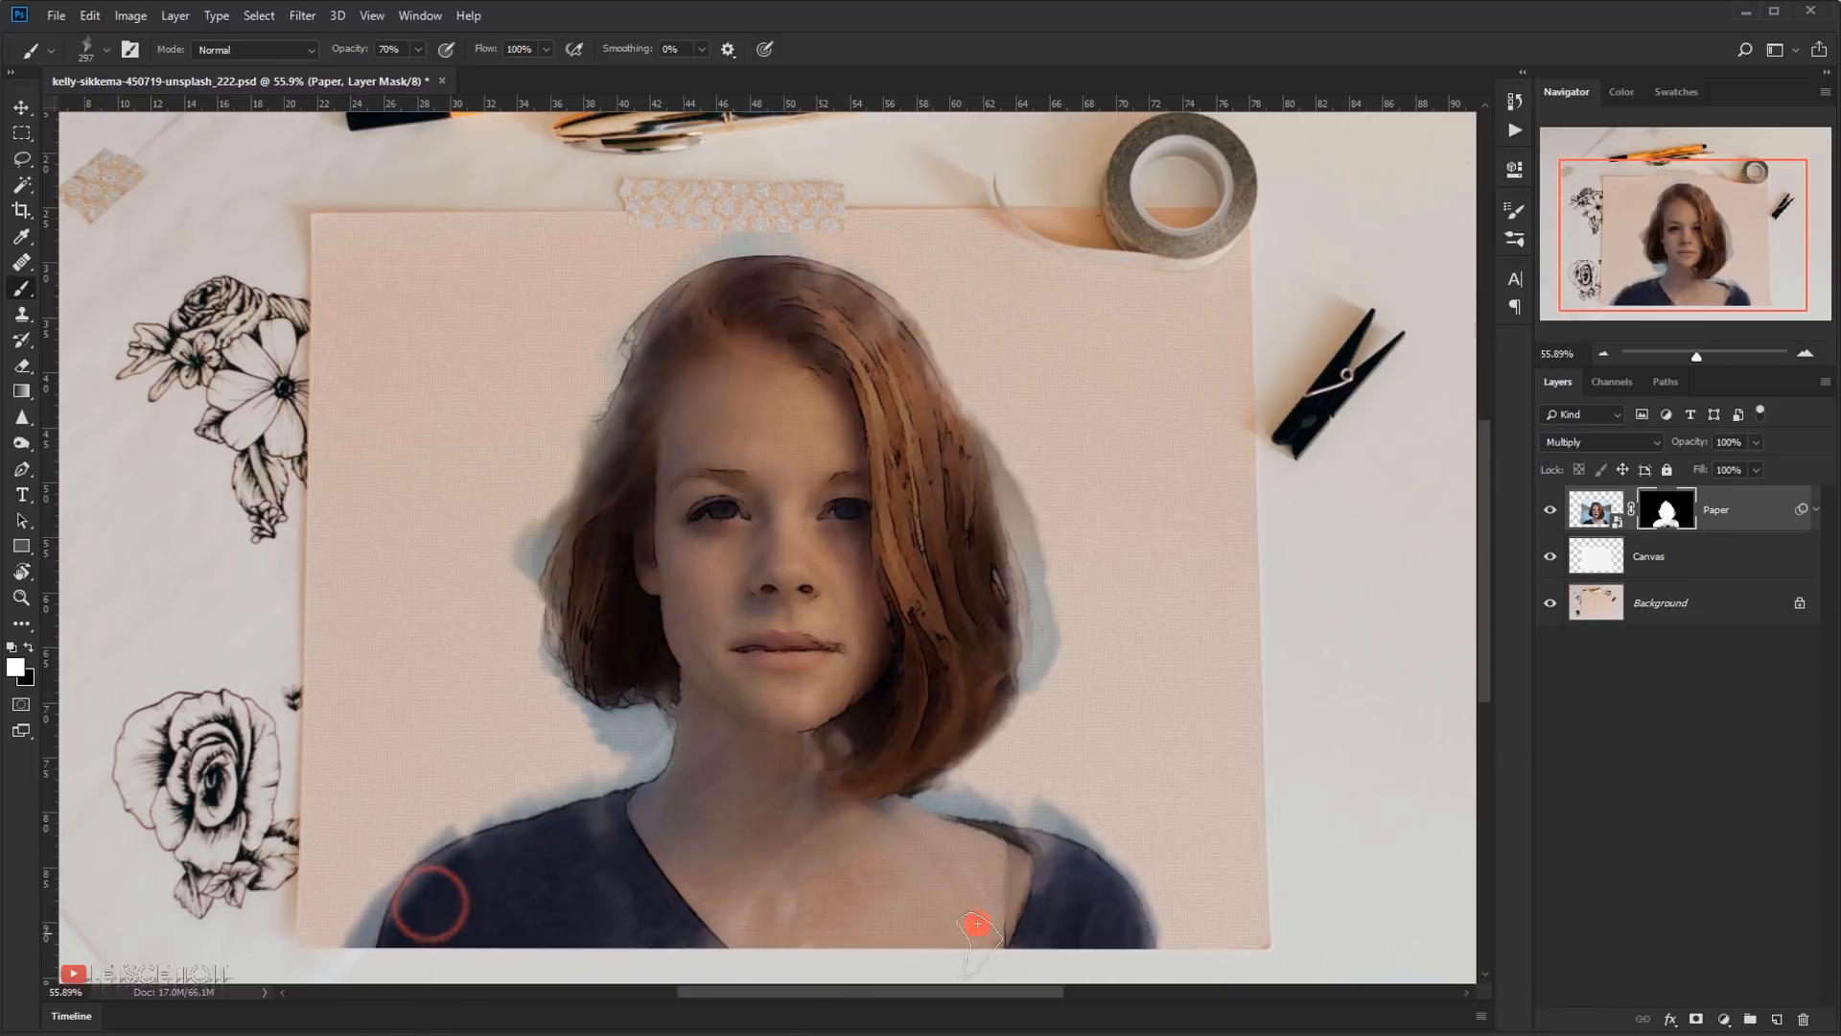
{"action": "left_click_drag", "start_coordinate": [1030, 860], "coordinate": [1079, 917]}
{"action": "left_click_drag", "start_coordinate": [1124, 854], "coordinate": [1100, 900]}
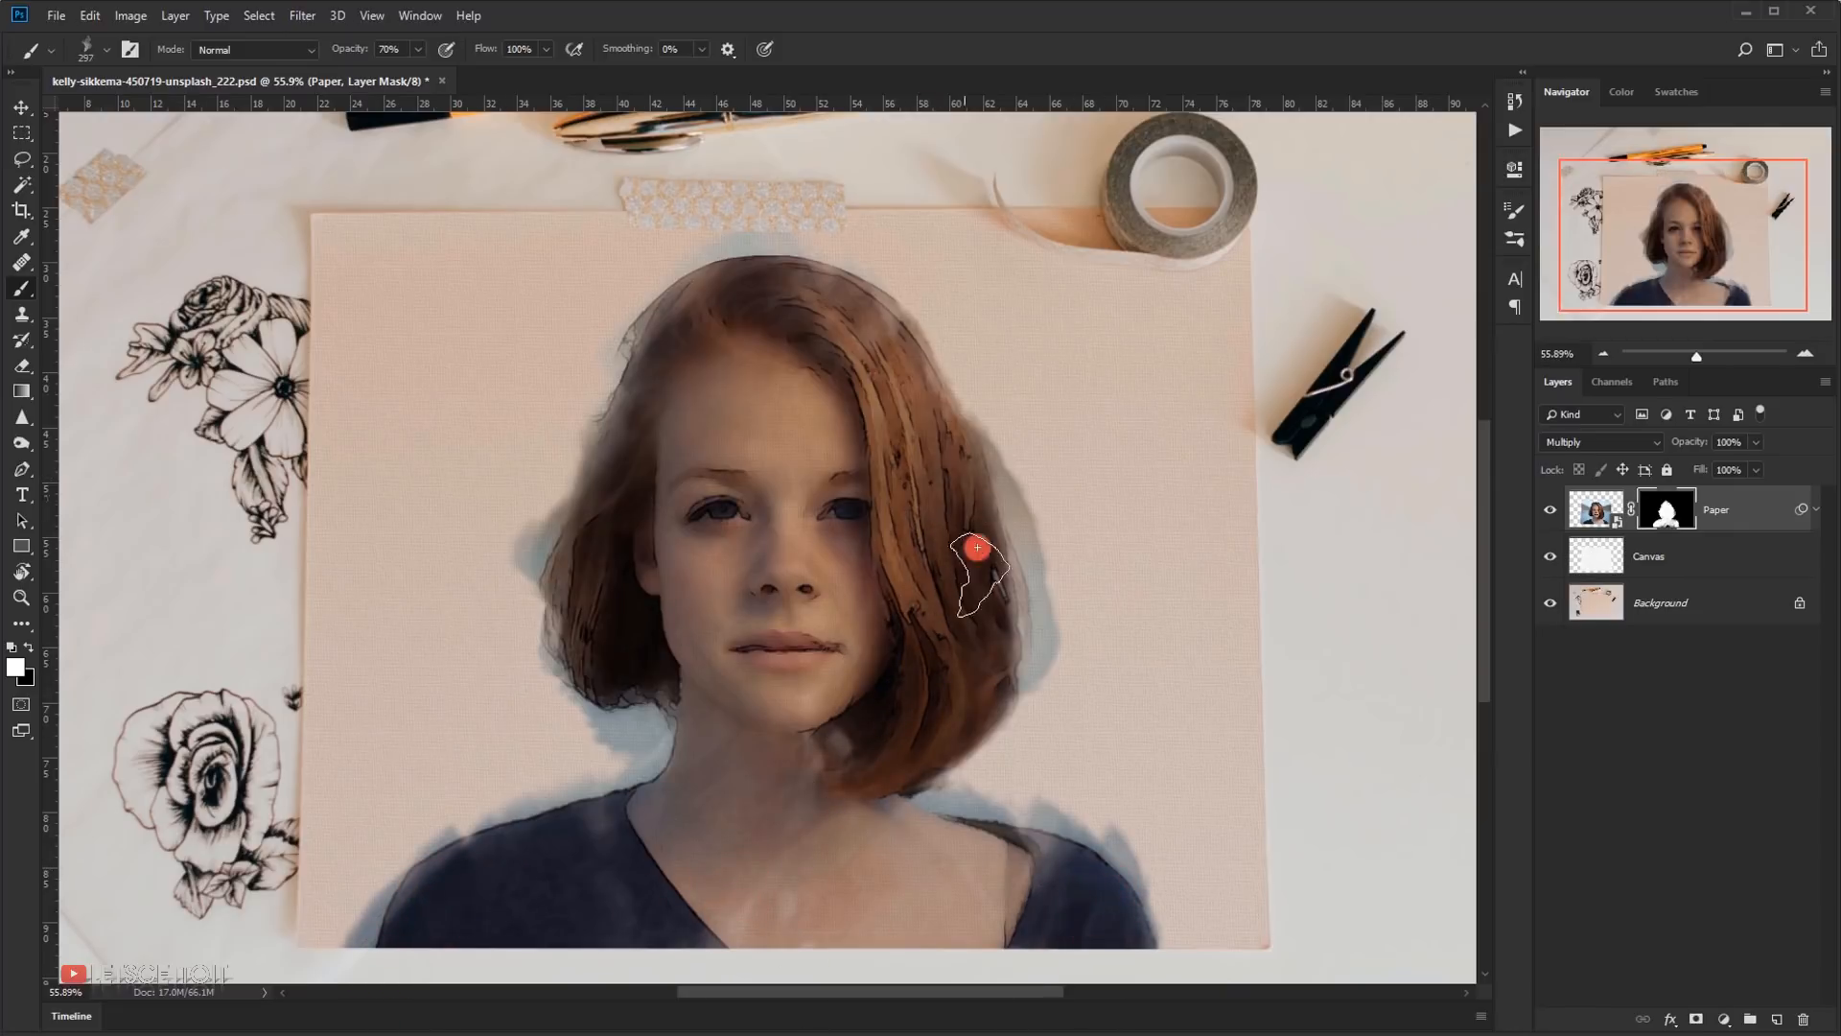
{"action": "mouse_move", "coordinate": [974, 546]}
{"action": "left_mouse_down"}
{"action": "mouse_move", "coordinate": [894, 640]}
{"action": "mouse_move", "coordinate": [953, 662]}
{"action": "left_mouse_up"}
{"action": "left_click", "coordinate": [695, 334]}
{"action": "left_click", "coordinate": [654, 351]}
{"action": "left_click", "coordinate": [551, 900]}
{"action": "left_click", "coordinate": [604, 836]}
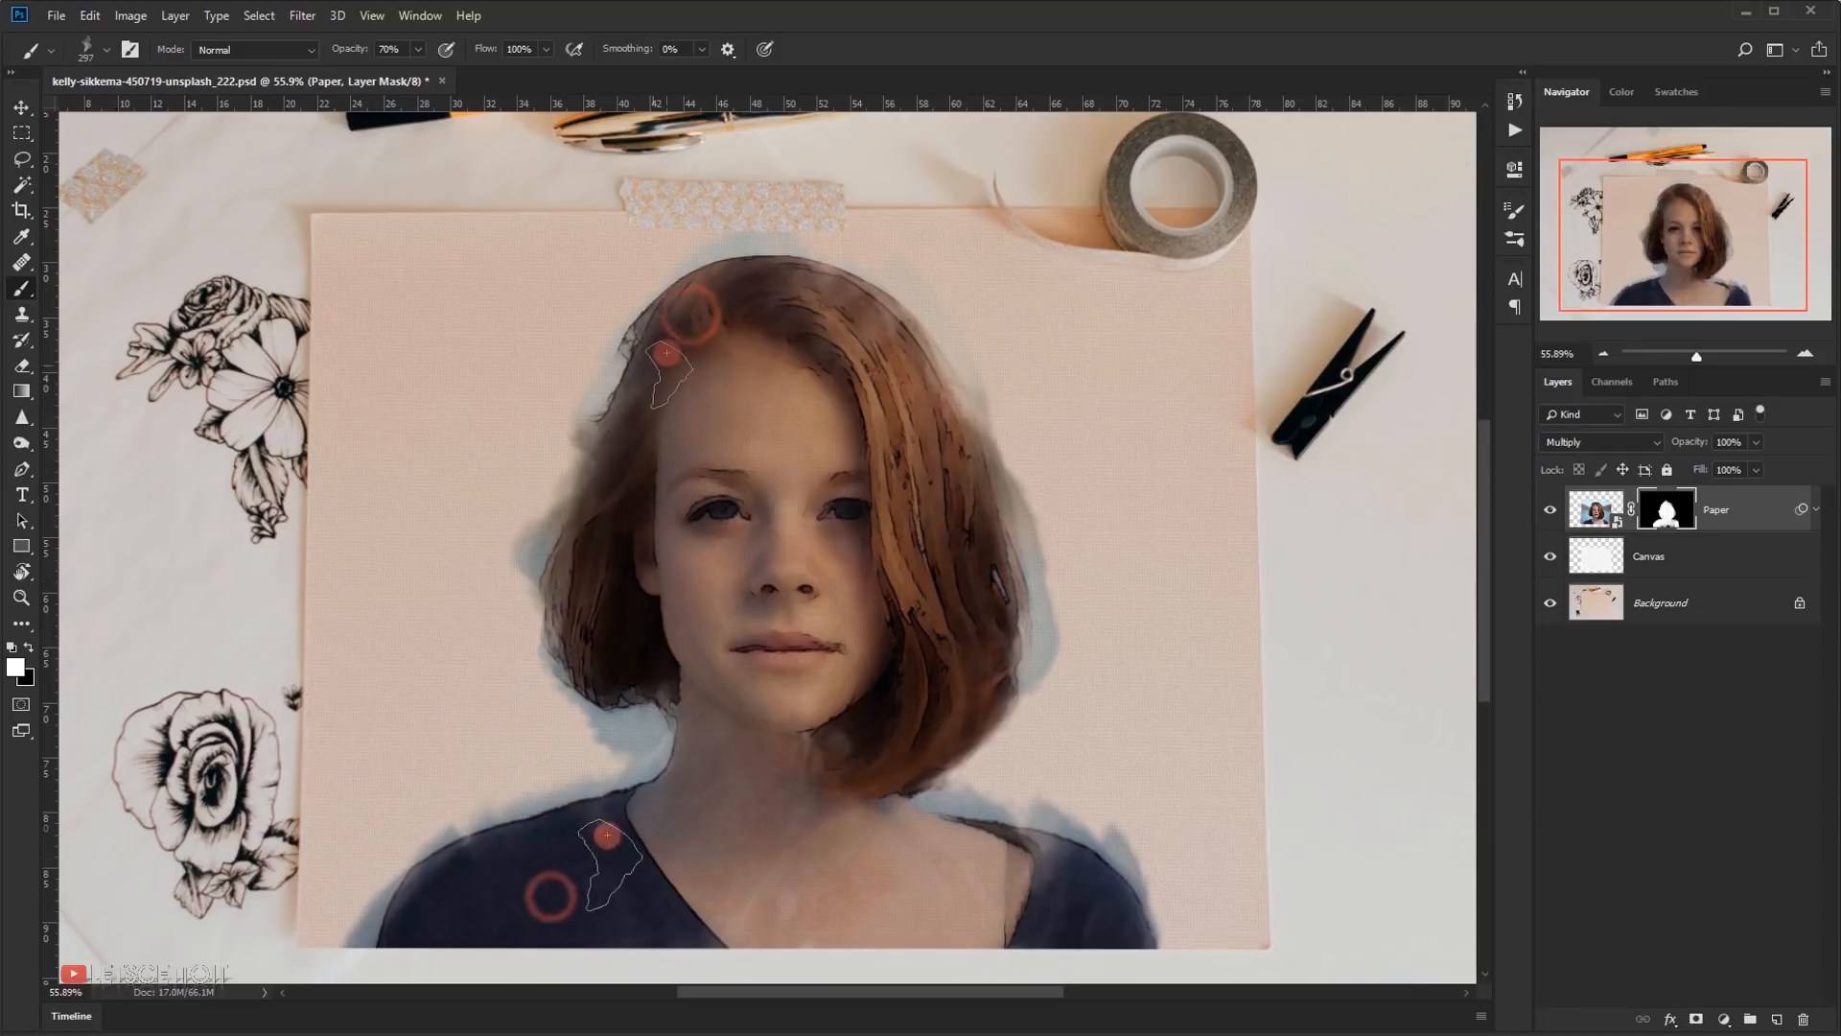
{"action": "left_click", "coordinate": [533, 871]}
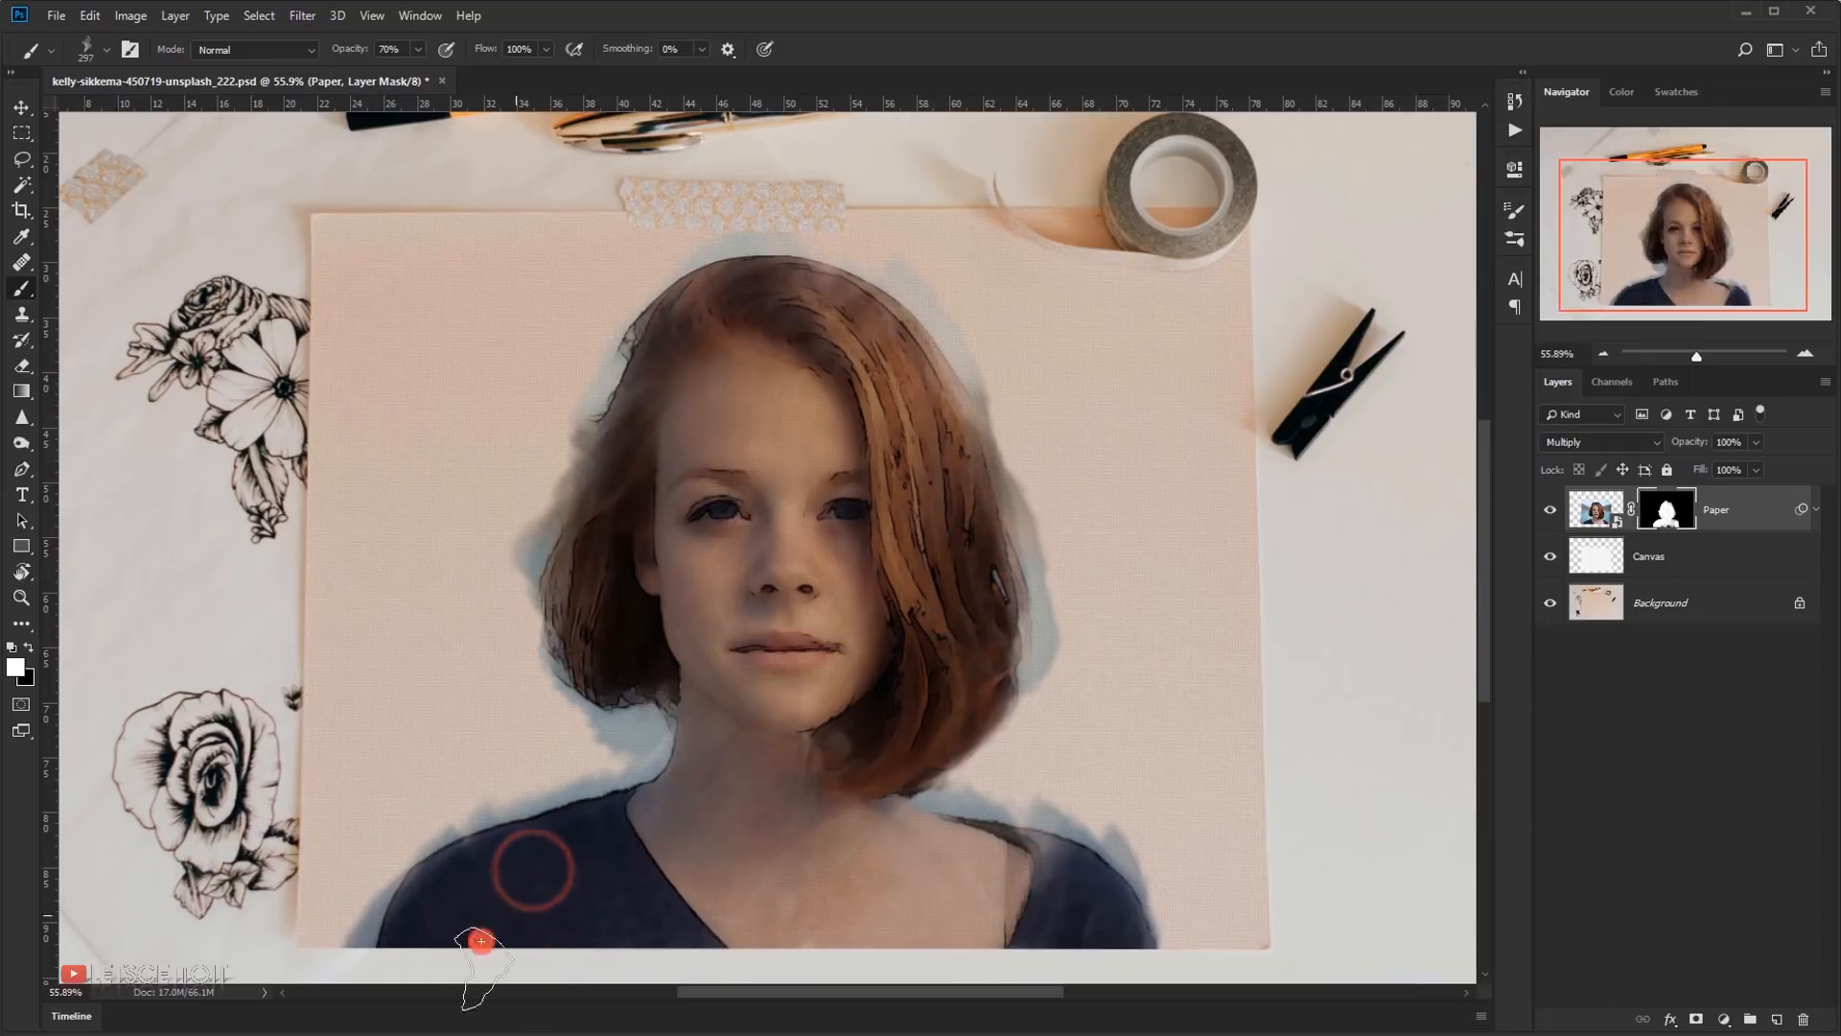
{"action": "left_click", "coordinate": [480, 939]}
{"action": "left_click", "coordinate": [795, 755]}
{"action": "left_click", "coordinate": [845, 744]}
{"action": "mouse_move", "coordinate": [1048, 912]}
{"action": "left_mouse_down"}
{"action": "mouse_move", "coordinate": [1097, 954]}
{"action": "mouse_move", "coordinate": [1065, 901]}
{"action": "left_mouse_up"}
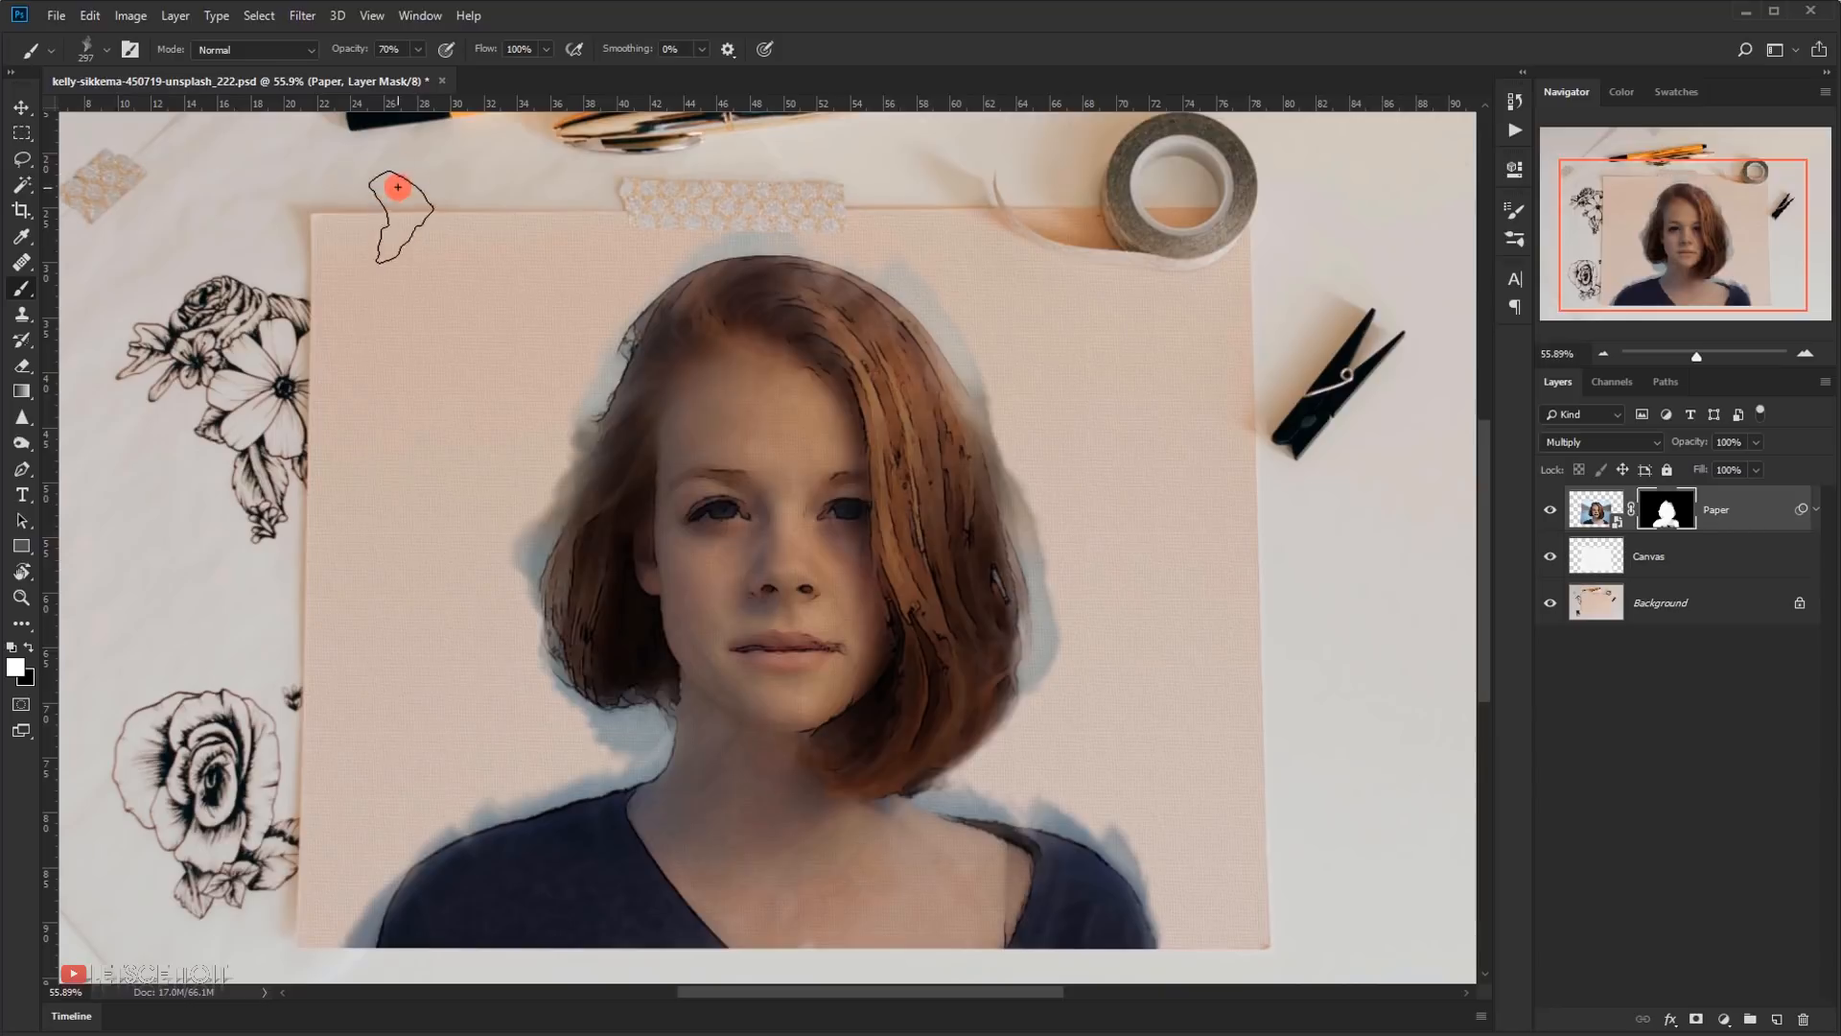
- Lower the brush opacity to 35%, switch to black and paint on the mask around the left shoulder and neck edges with a 179 px brush
{"action": "left_click_drag", "start_coordinate": [352, 51], "coordinate": [332, 50]}
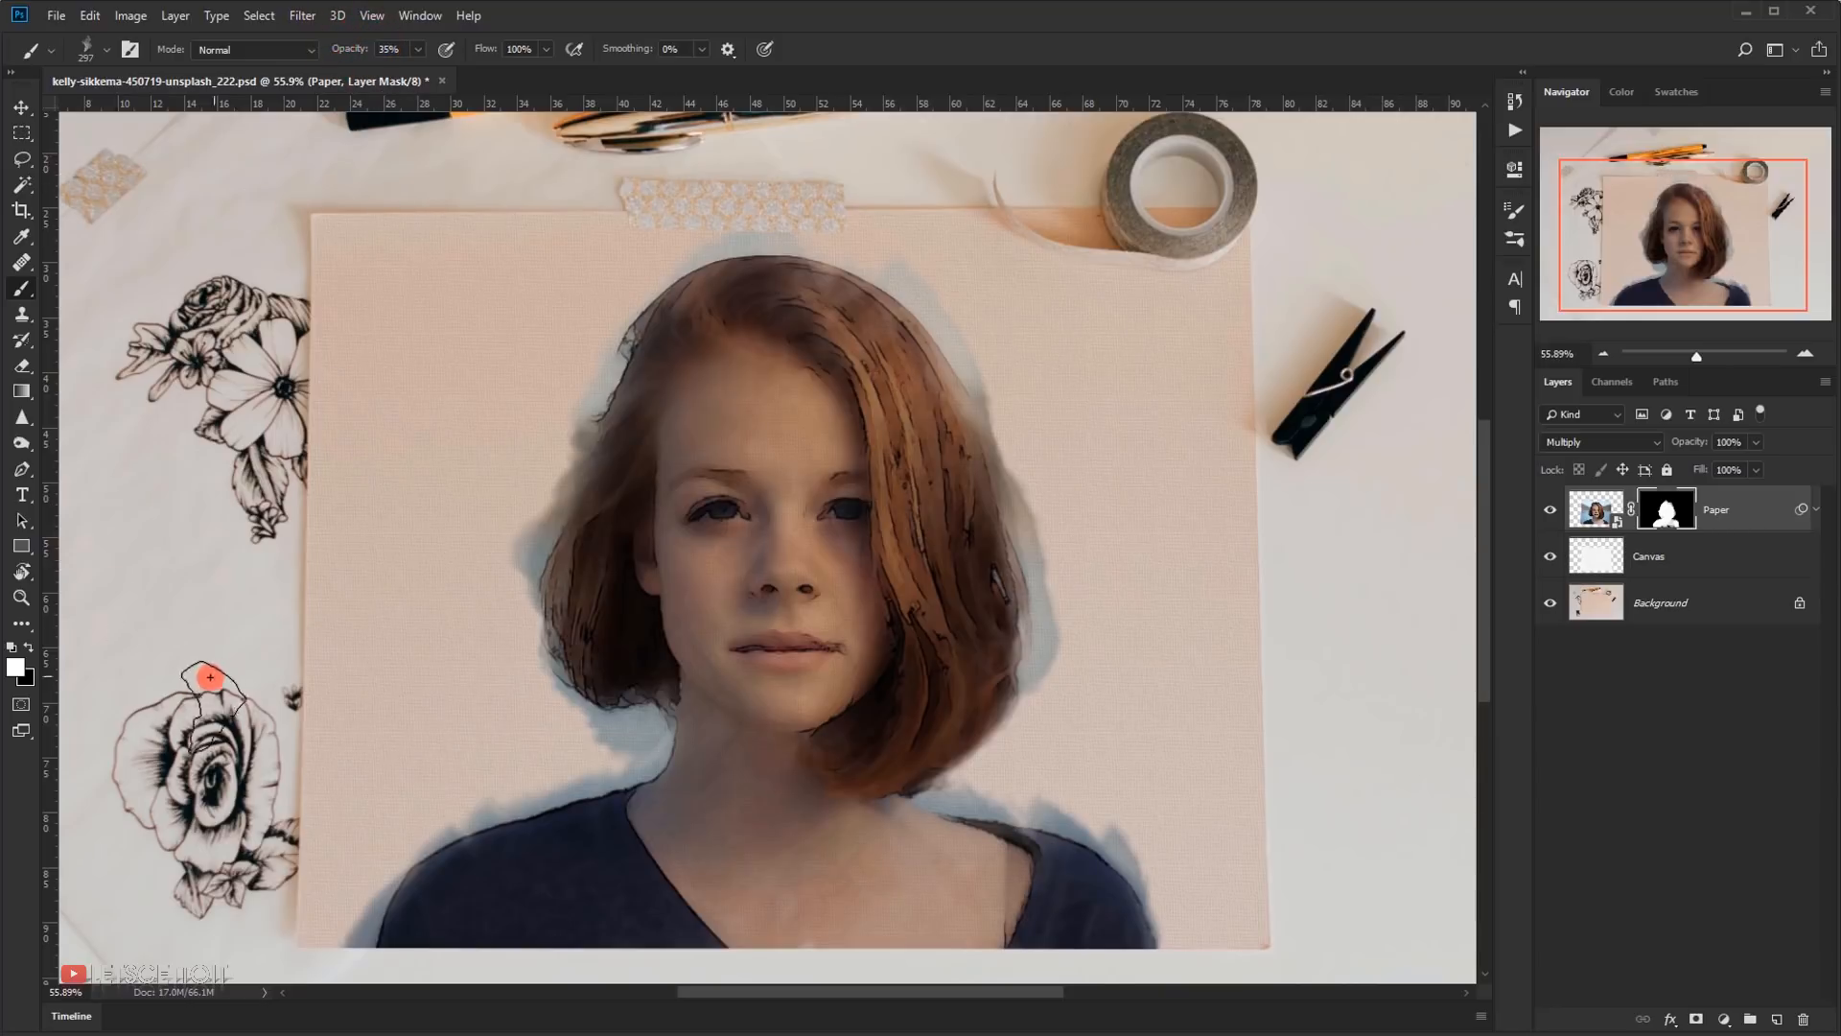
{"action": "left_click", "coordinate": [31, 646]}
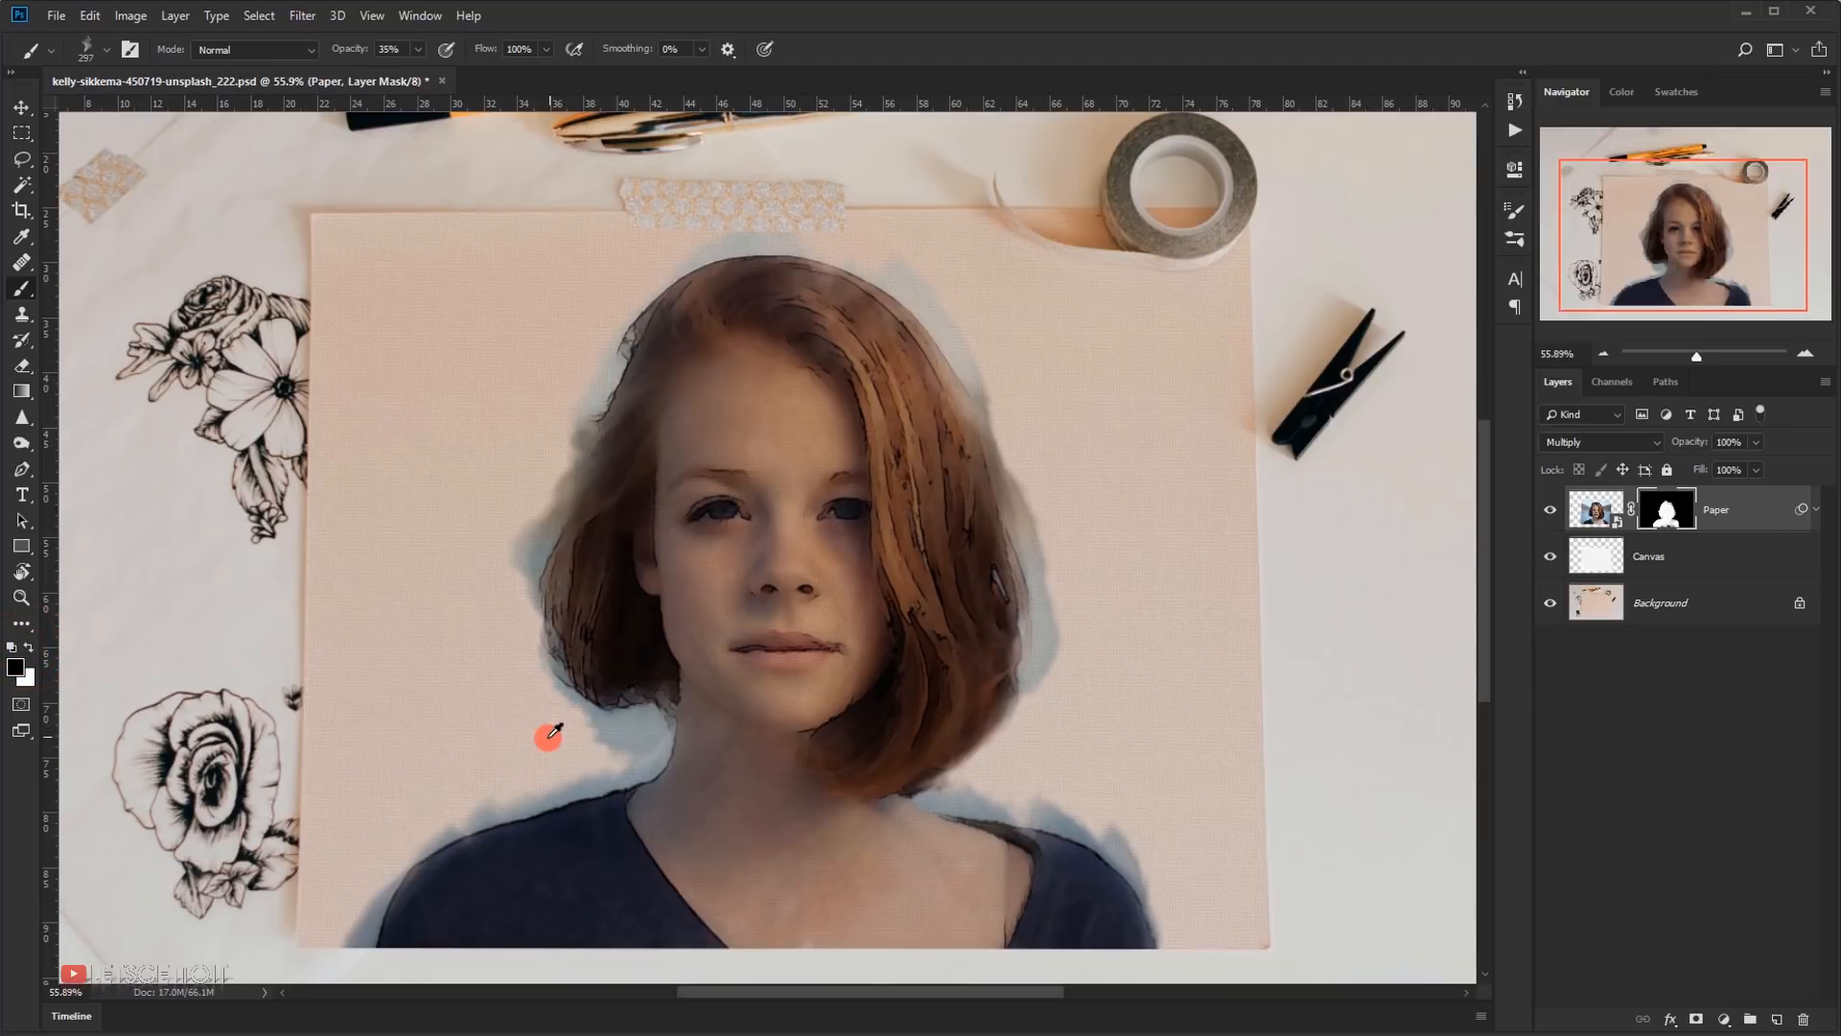
{"action": "mouse_move", "coordinate": [548, 737]}
{"action": "left_mouse_down"}
{"action": "mouse_move", "coordinate": [507, 738]}
{"action": "mouse_move", "coordinate": [538, 756]}
{"action": "left_mouse_up"}
{"action": "left_click", "coordinate": [369, 851]}
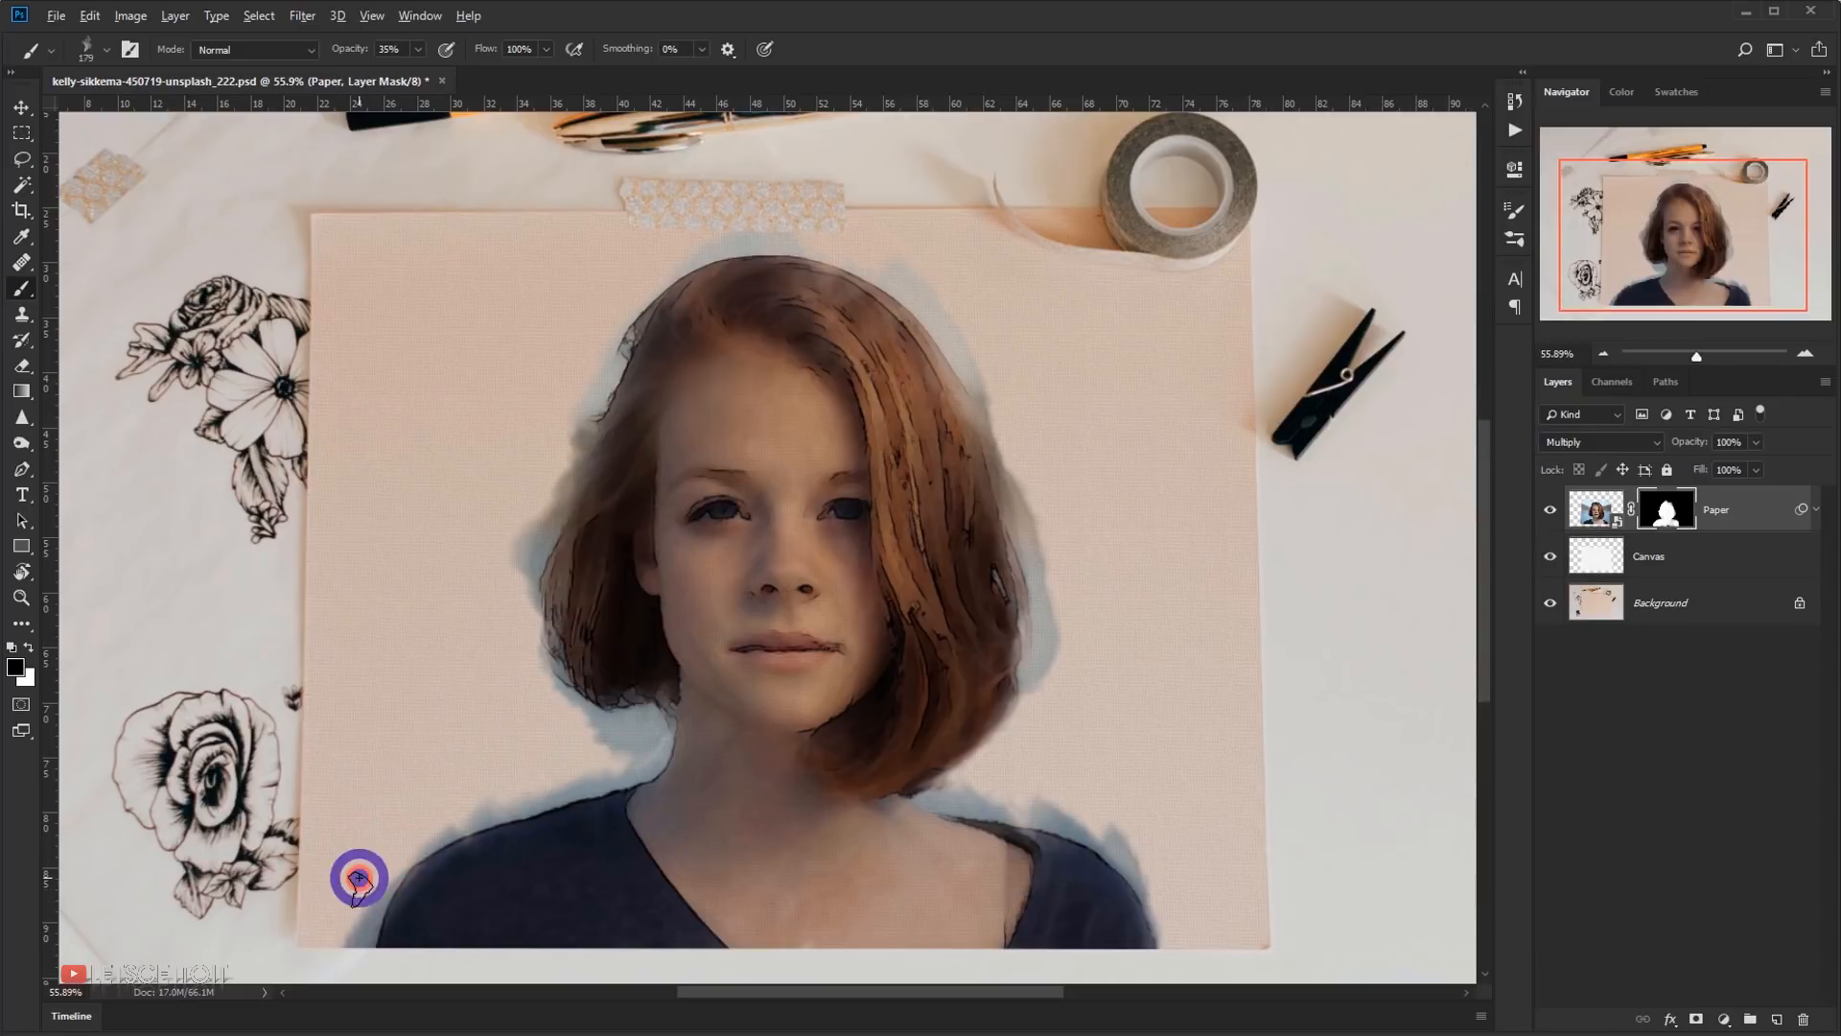
{"action": "mouse_move", "coordinate": [362, 880]}
{"action": "left_mouse_down"}
{"action": "mouse_move", "coordinate": [381, 866]}
{"action": "mouse_move", "coordinate": [378, 826]}
{"action": "mouse_move", "coordinate": [410, 826]}
{"action": "left_mouse_up"}
{"action": "left_click", "coordinate": [479, 772]}
{"action": "left_click_drag", "start_coordinate": [575, 729], "coordinate": [447, 792]}
{"action": "left_click_drag", "start_coordinate": [518, 492], "coordinate": [486, 540]}
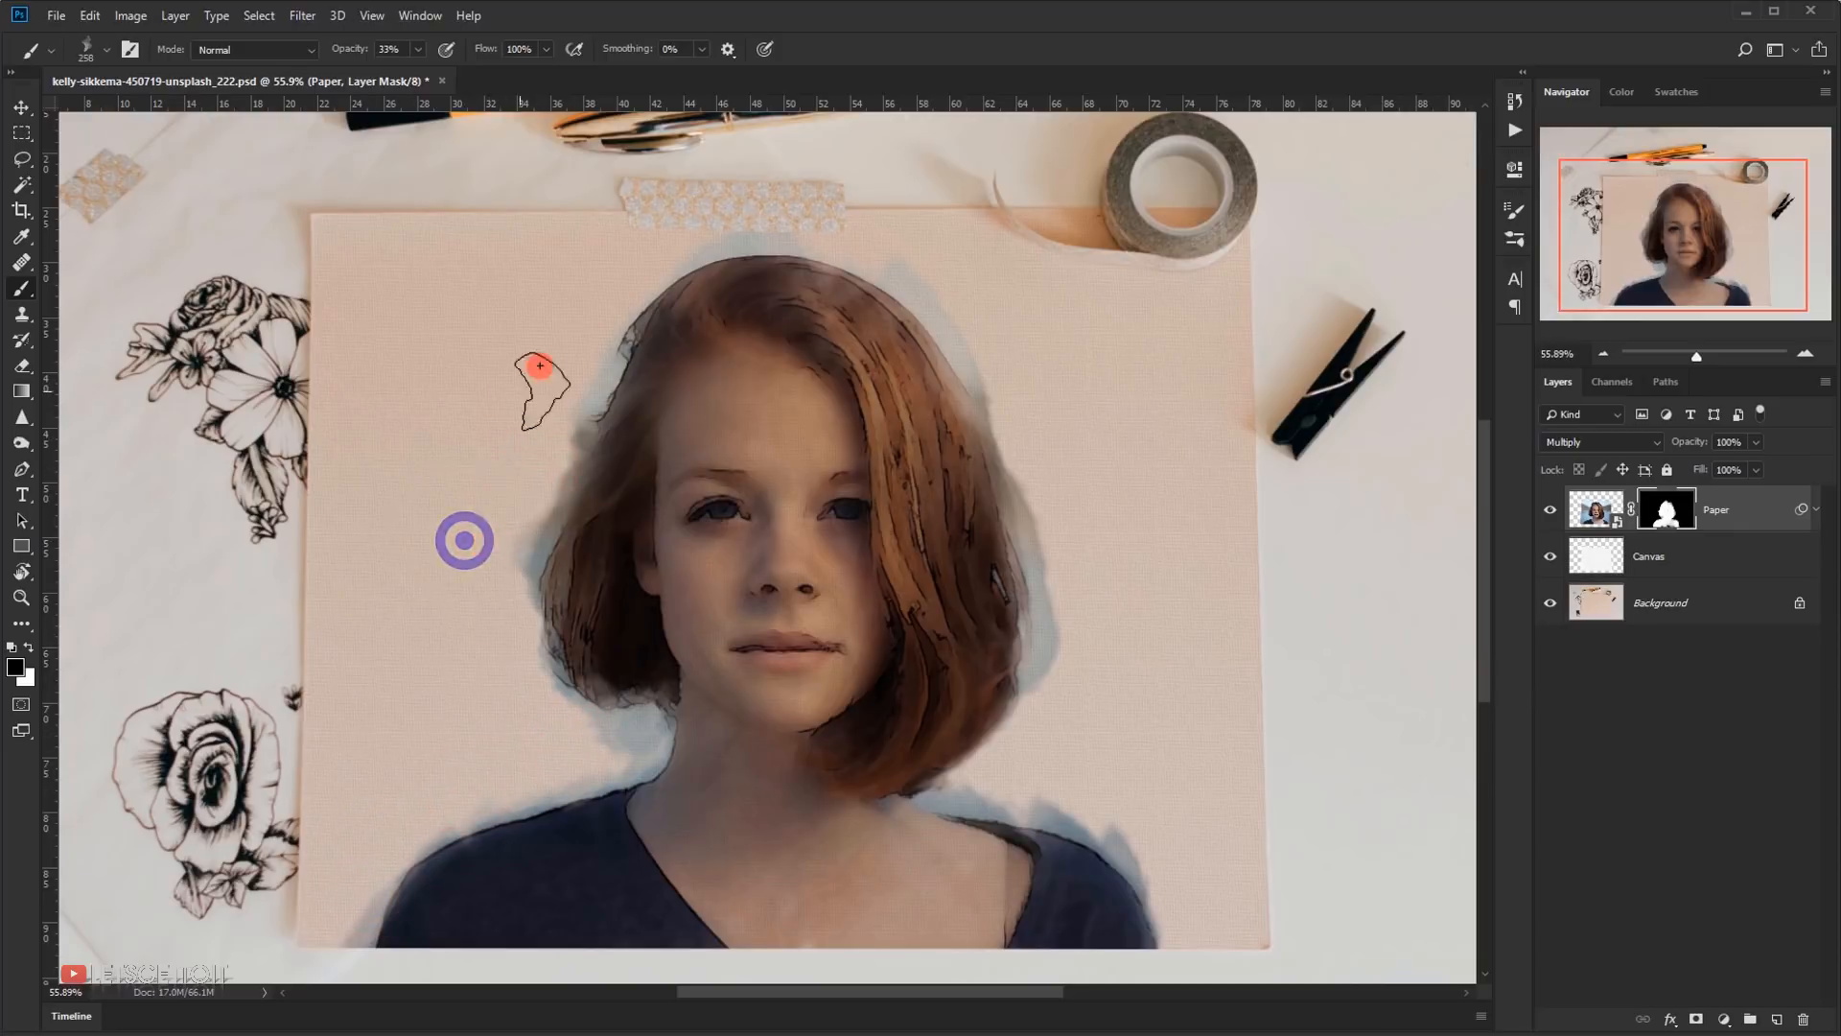
- Paint black at 33% brush opacity on the Paper mask along the pale fringe beside the left side of the hair
{"action": "left_click", "coordinate": [550, 341]}
{"action": "left_click_drag", "start_coordinate": [572, 351], "coordinate": [555, 411]}
{"action": "mouse_move", "coordinate": [518, 489]}
{"action": "left_mouse_down"}
{"action": "mouse_move", "coordinate": [572, 410]}
{"action": "mouse_move", "coordinate": [567, 486]}
{"action": "left_mouse_up"}
{"action": "left_click_drag", "start_coordinate": [512, 426], "coordinate": [400, 572]}
{"action": "left_click_drag", "start_coordinate": [591, 378], "coordinate": [436, 613]}
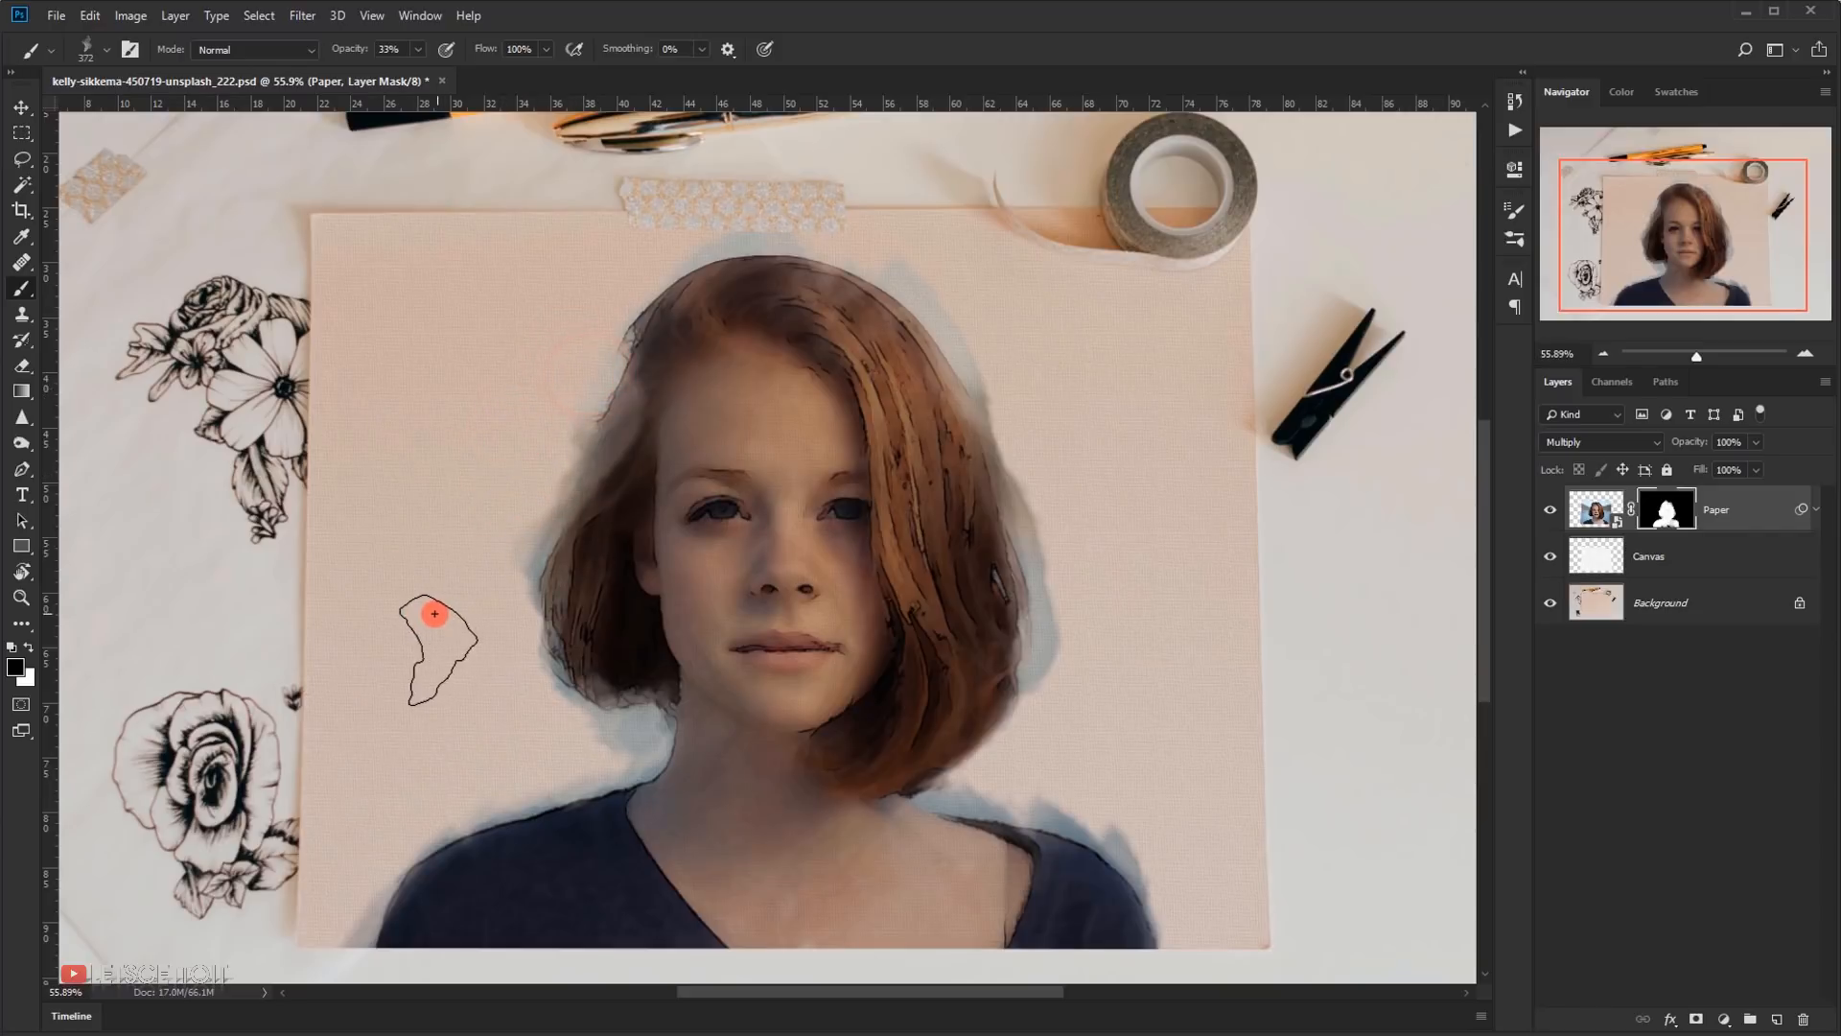
- Undo the last stroke, enlarge the brush to 634 px at 19% opacity and softly paint black beside the left side of the hair
{"action": "key", "text": "ctrl+z"}
{"action": "left_click_drag", "start_coordinate": [327, 520], "coordinate": [400, 539]}
{"action": "left_click", "coordinate": [305, 17]}
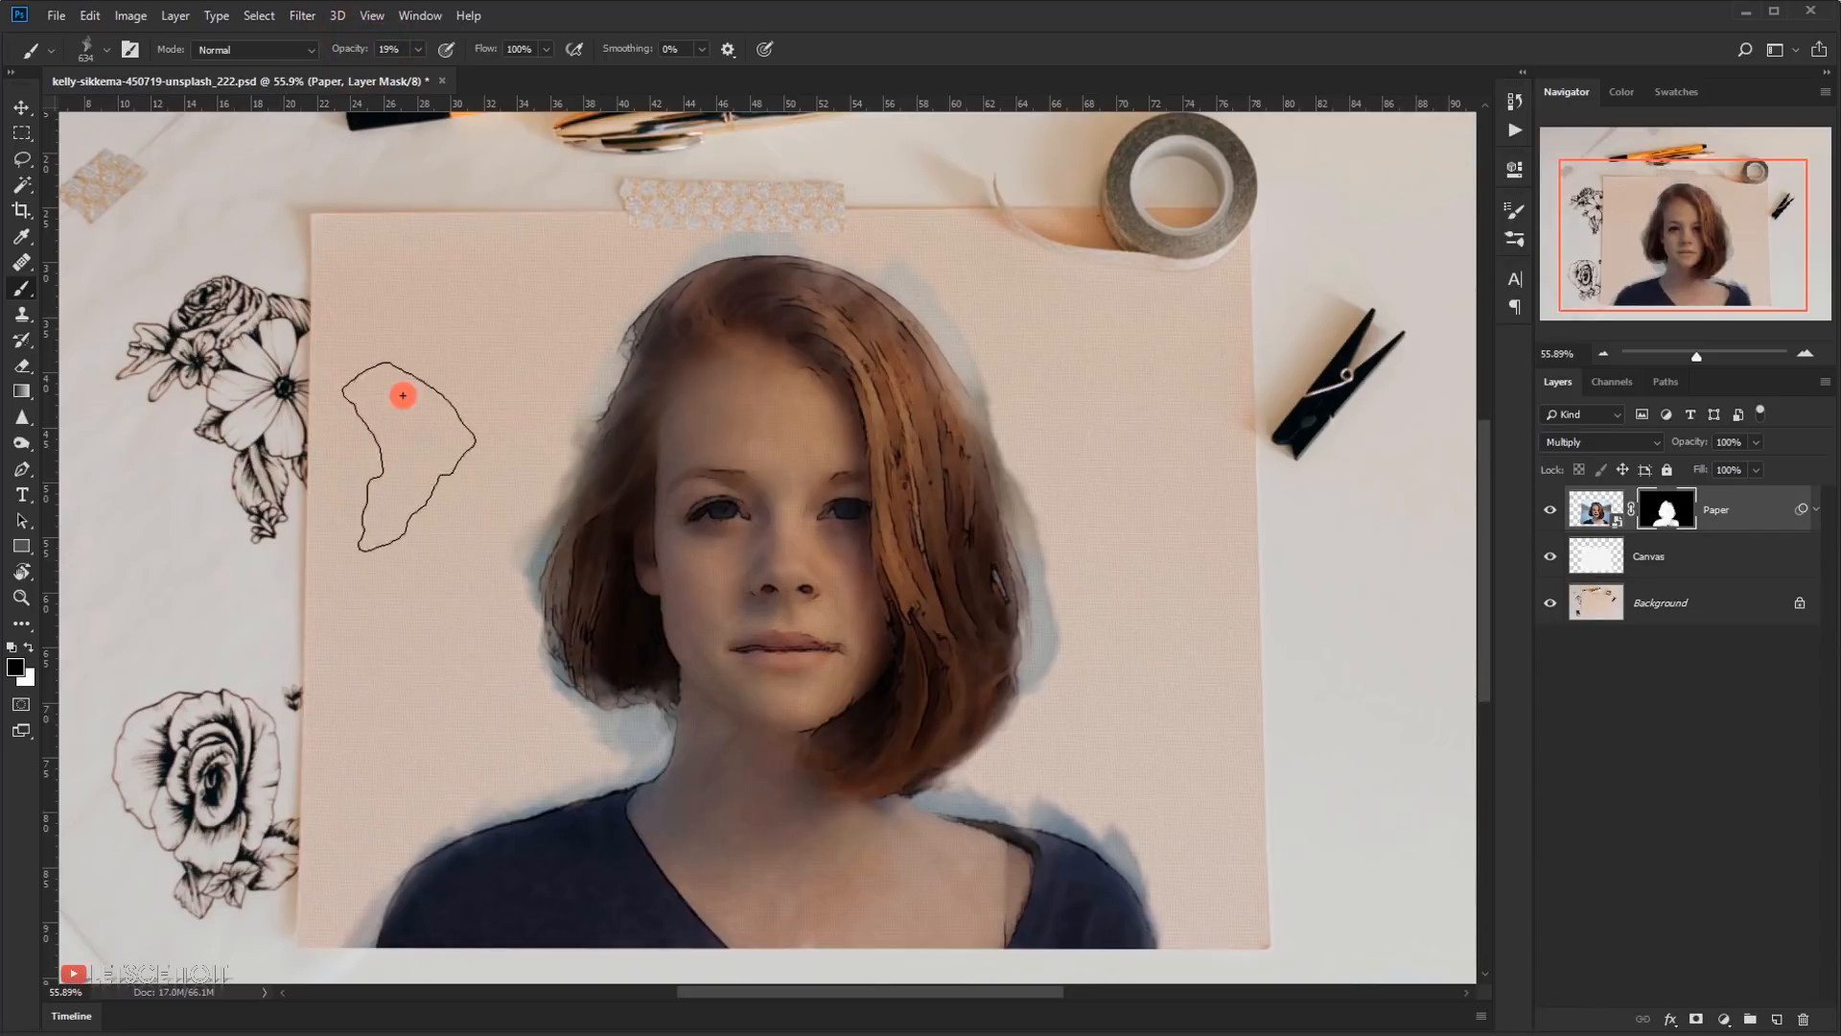
{"action": "mouse_move", "coordinate": [486, 362]}
{"action": "left_mouse_down"}
{"action": "mouse_move", "coordinate": [462, 477]}
{"action": "mouse_move", "coordinate": [514, 432]}
{"action": "mouse_move", "coordinate": [497, 550]}
{"action": "left_mouse_up"}
{"action": "mouse_move", "coordinate": [477, 530]}
{"action": "left_mouse_down"}
{"action": "mouse_move", "coordinate": [490, 480]}
{"action": "mouse_move", "coordinate": [518, 653]}
{"action": "mouse_move", "coordinate": [457, 682]}
{"action": "left_mouse_up"}
- Rotate the 634 px brush tip and paint black on the mask along the fringe beside the right side of the hair and shoulder
{"action": "mouse_move", "coordinate": [1038, 354]}
{"action": "left_mouse_down"}
{"action": "mouse_move", "coordinate": [1106, 558]}
{"action": "mouse_move", "coordinate": [1083, 494]}
{"action": "mouse_move", "coordinate": [1084, 523]}
{"action": "mouse_move", "coordinate": [1049, 288]}
{"action": "left_mouse_up"}
{"action": "mouse_move", "coordinate": [1097, 653]}
{"action": "left_mouse_down"}
{"action": "mouse_move", "coordinate": [1154, 564]}
{"action": "mouse_move", "coordinate": [987, 642]}
{"action": "mouse_move", "coordinate": [1028, 475]}
{"action": "mouse_move", "coordinate": [1078, 516]}
{"action": "mouse_move", "coordinate": [1118, 495]}
{"action": "mouse_move", "coordinate": [1111, 477]}
{"action": "mouse_move", "coordinate": [1083, 503]}
{"action": "mouse_move", "coordinate": [1022, 444]}
{"action": "mouse_move", "coordinate": [1056, 362]}
{"action": "mouse_move", "coordinate": [1147, 540]}
{"action": "mouse_move", "coordinate": [1060, 502]}
{"action": "left_mouse_up"}
{"action": "right_click", "coordinate": [1026, 475]}
{"action": "left_click", "coordinate": [1148, 547]}
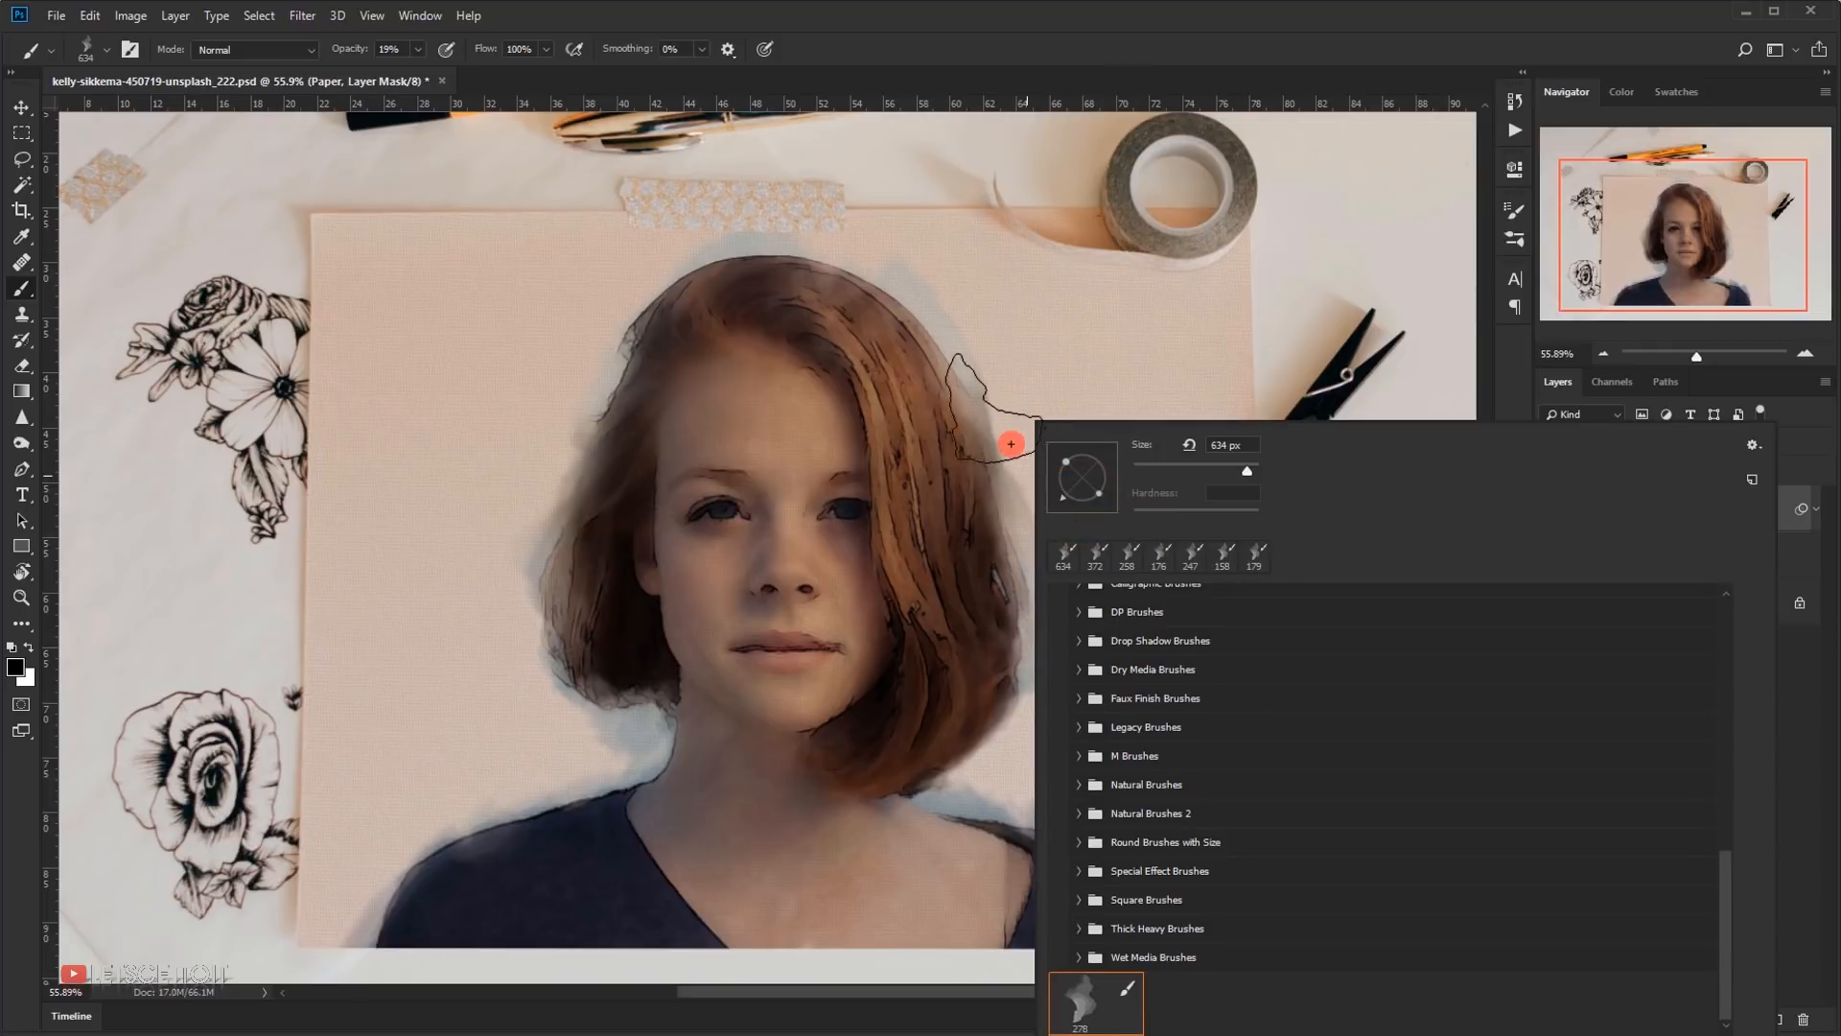
{"action": "left_click", "coordinate": [1224, 7]}
{"action": "left_click", "coordinate": [1138, 559]}
{"action": "left_click", "coordinate": [1142, 641]}
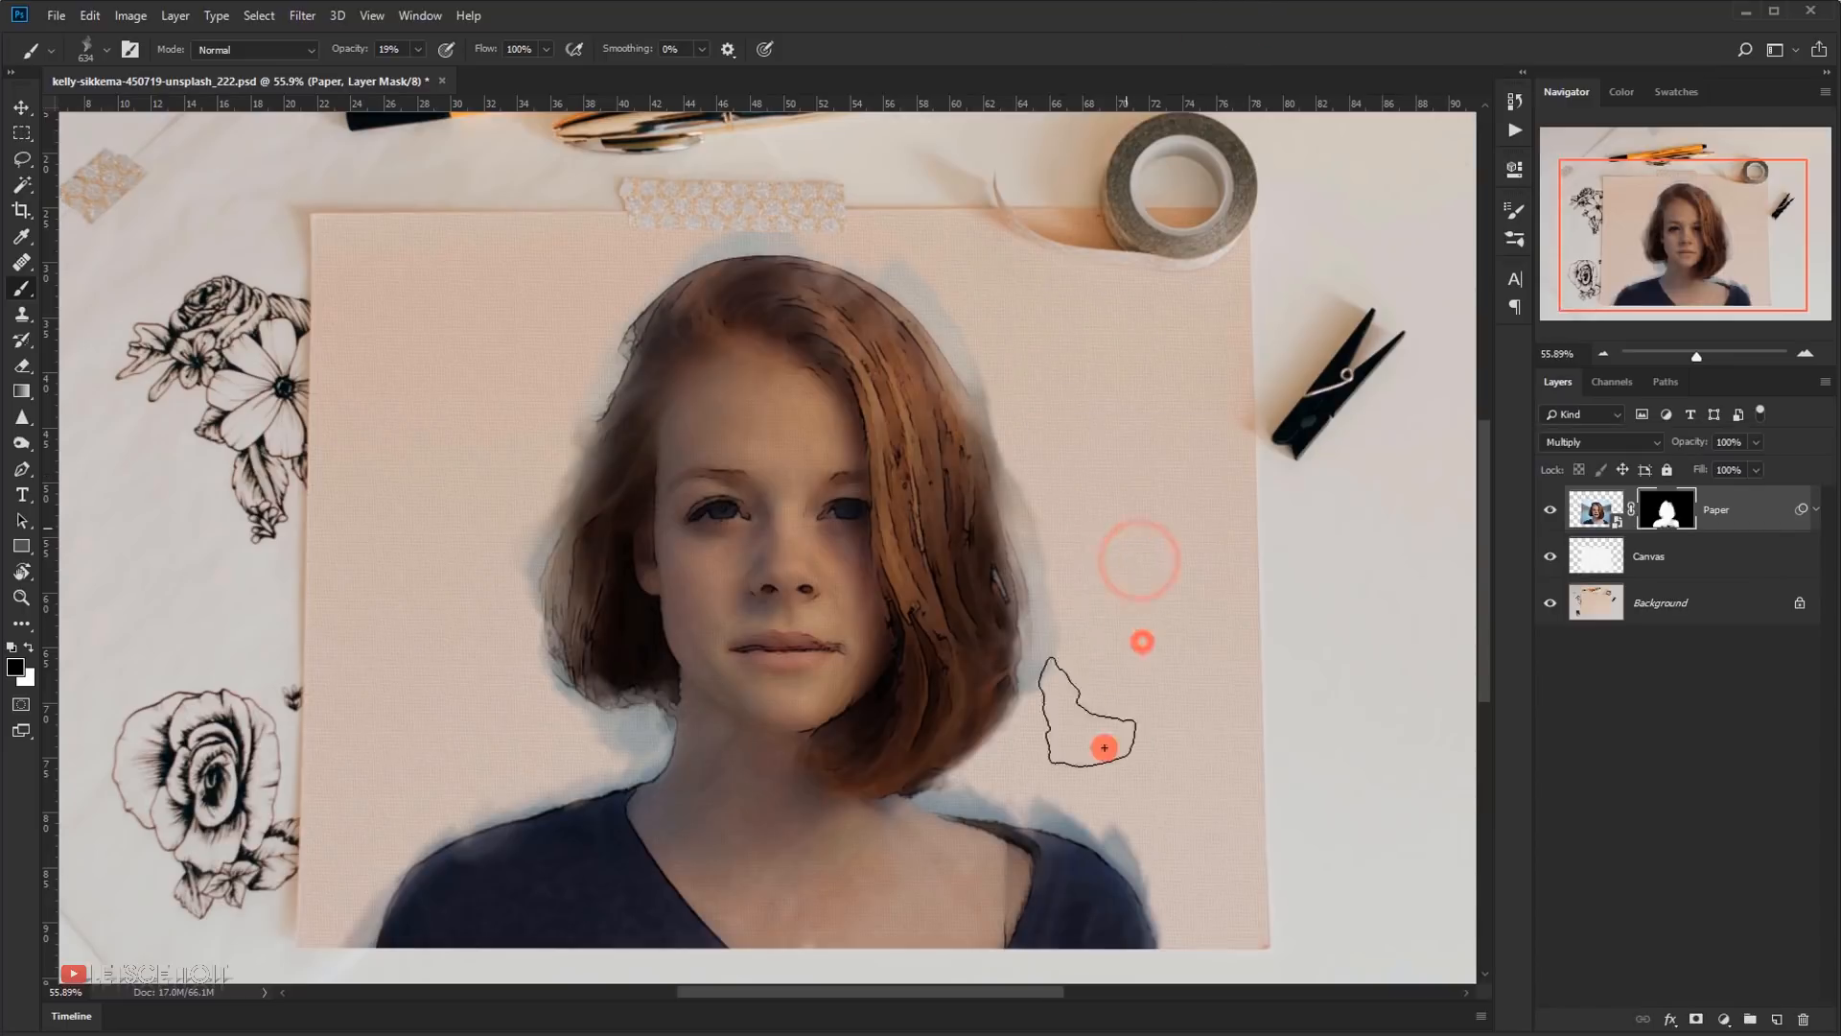
{"action": "left_click", "coordinate": [1197, 773]}
{"action": "left_click", "coordinate": [1217, 835]}
- Shrink the brush to 115 px, resize it to 204 px and paint black along the remaining mask edges near the shoulders and neck
{"action": "mouse_move", "coordinate": [1179, 806]}
{"action": "left_mouse_down", "text": "alt"}
{"action": "mouse_move", "coordinate": [1077, 781]}
{"action": "mouse_move", "coordinate": [938, 784]}
{"action": "left_mouse_up", "text": "alt"}
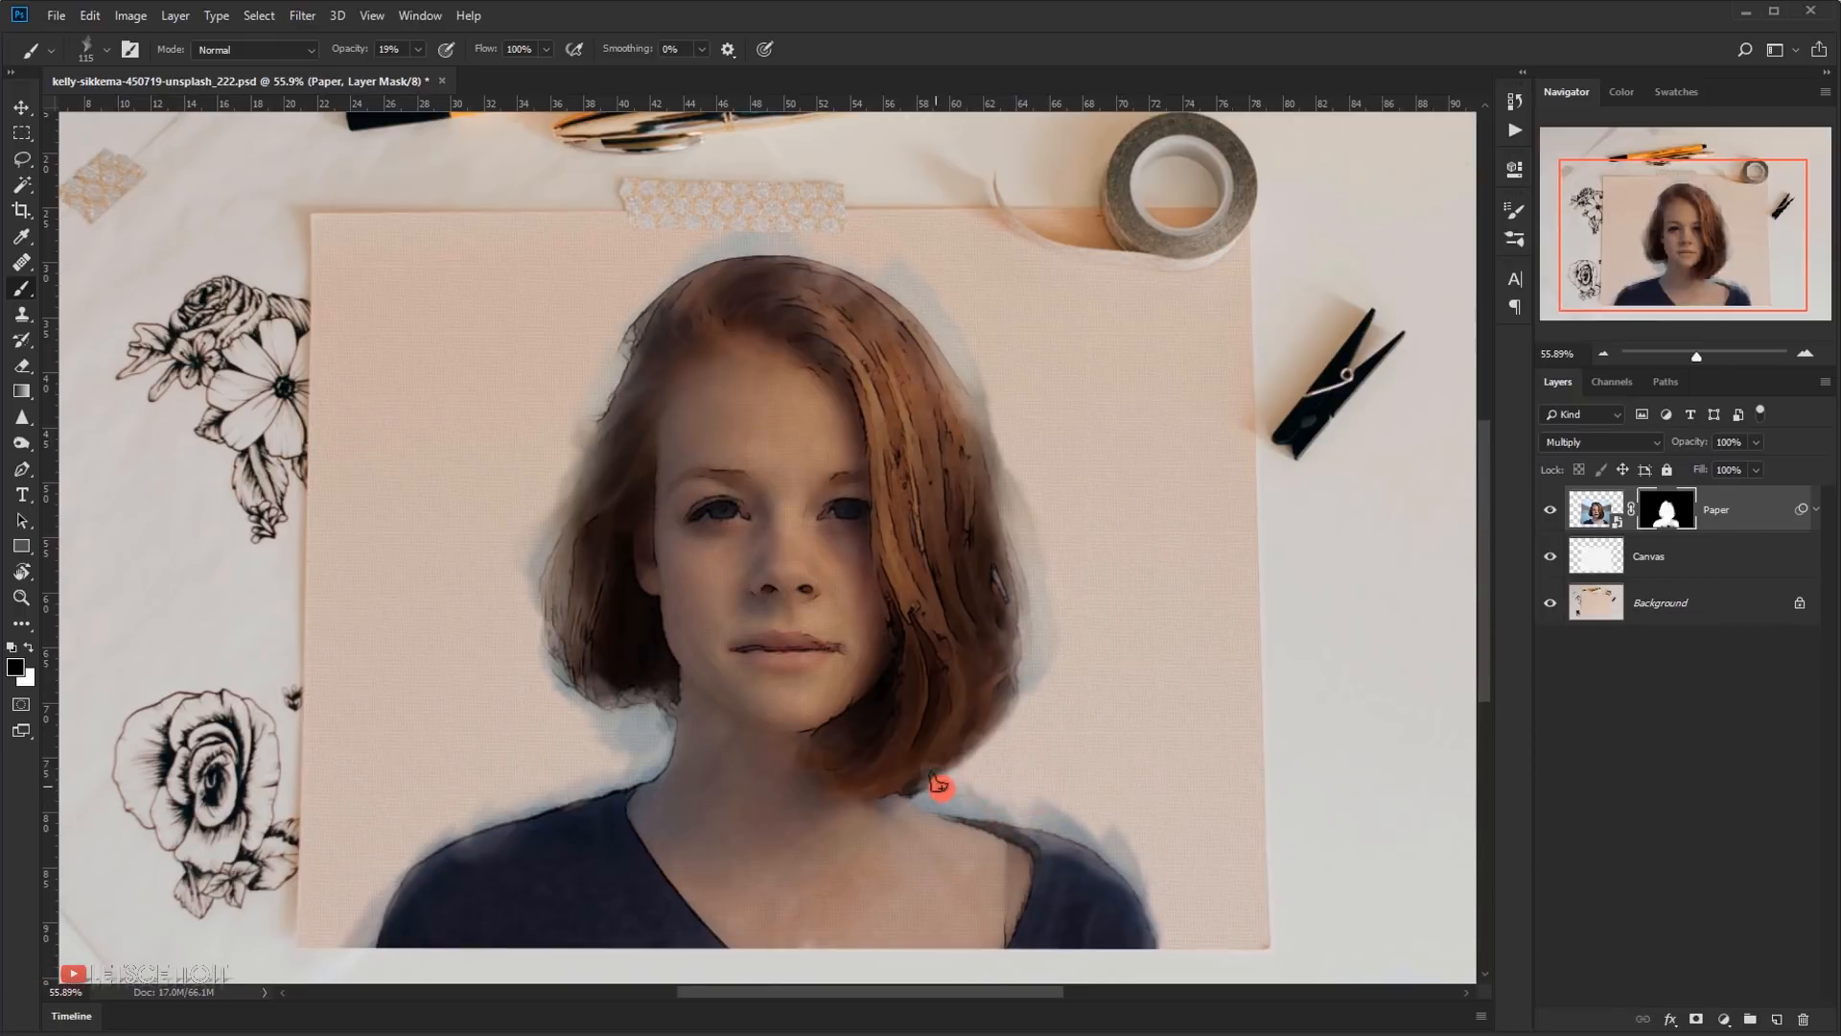
{"action": "mouse_move", "coordinate": [1107, 676]}
{"action": "left_mouse_down"}
{"action": "mouse_move", "coordinate": [1040, 760]}
{"action": "mouse_move", "coordinate": [1102, 753]}
{"action": "mouse_move", "coordinate": [1000, 784]}
{"action": "mouse_move", "coordinate": [1103, 804]}
{"action": "left_mouse_up"}
{"action": "left_click", "coordinate": [1130, 823]}
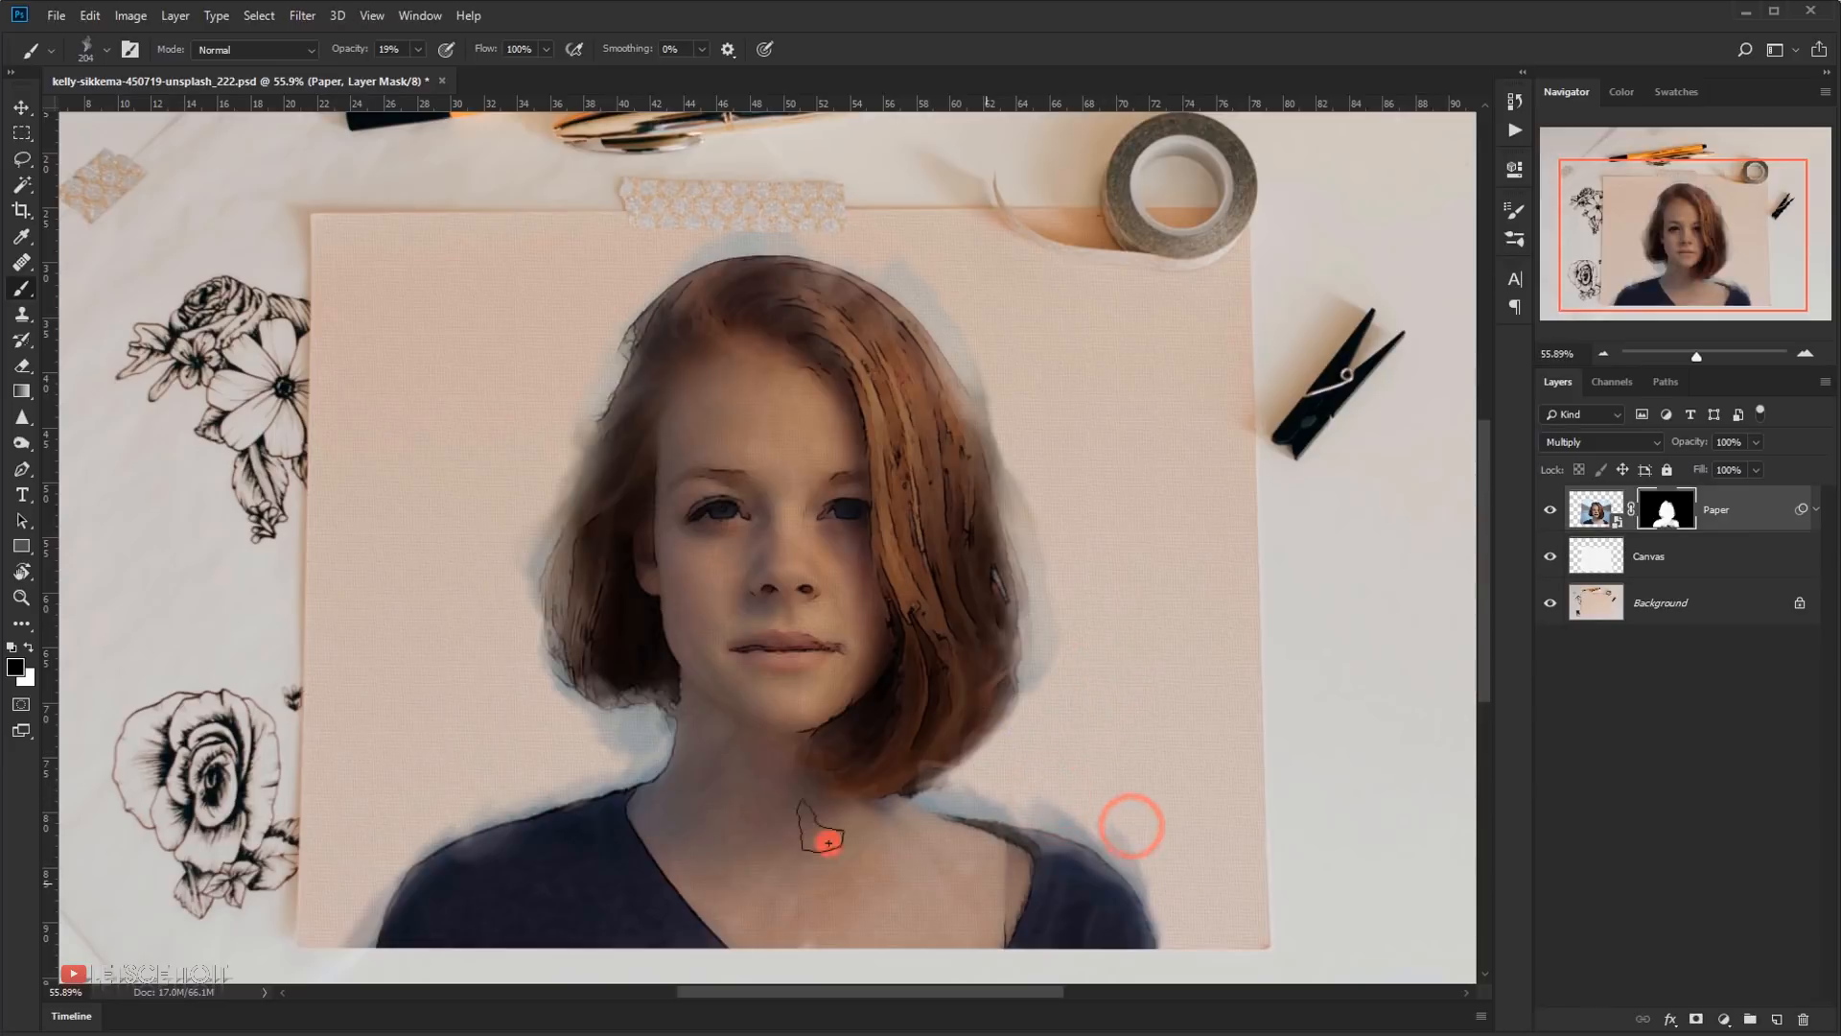
{"action": "left_click_drag", "start_coordinate": [624, 741], "coordinate": [562, 759]}
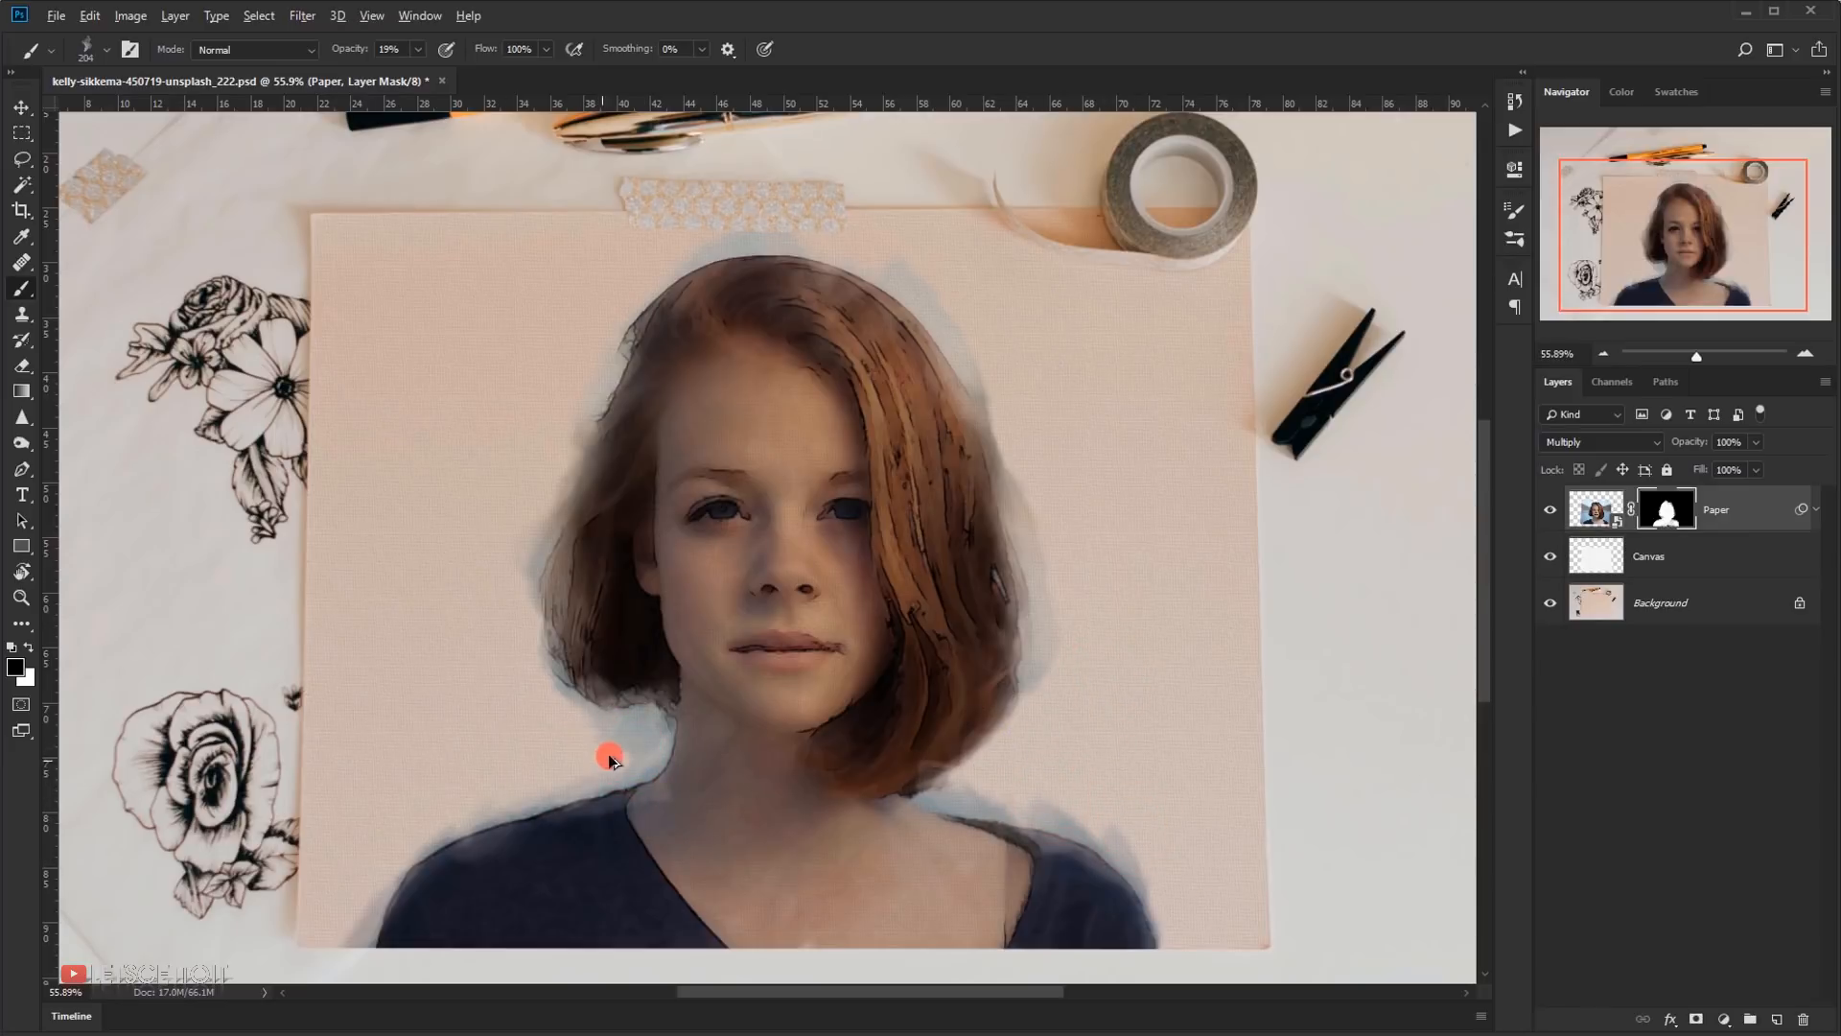
{"action": "scroll", "coordinate": [413, 782], "scroll_direction": "down", "scroll_amount": 3}
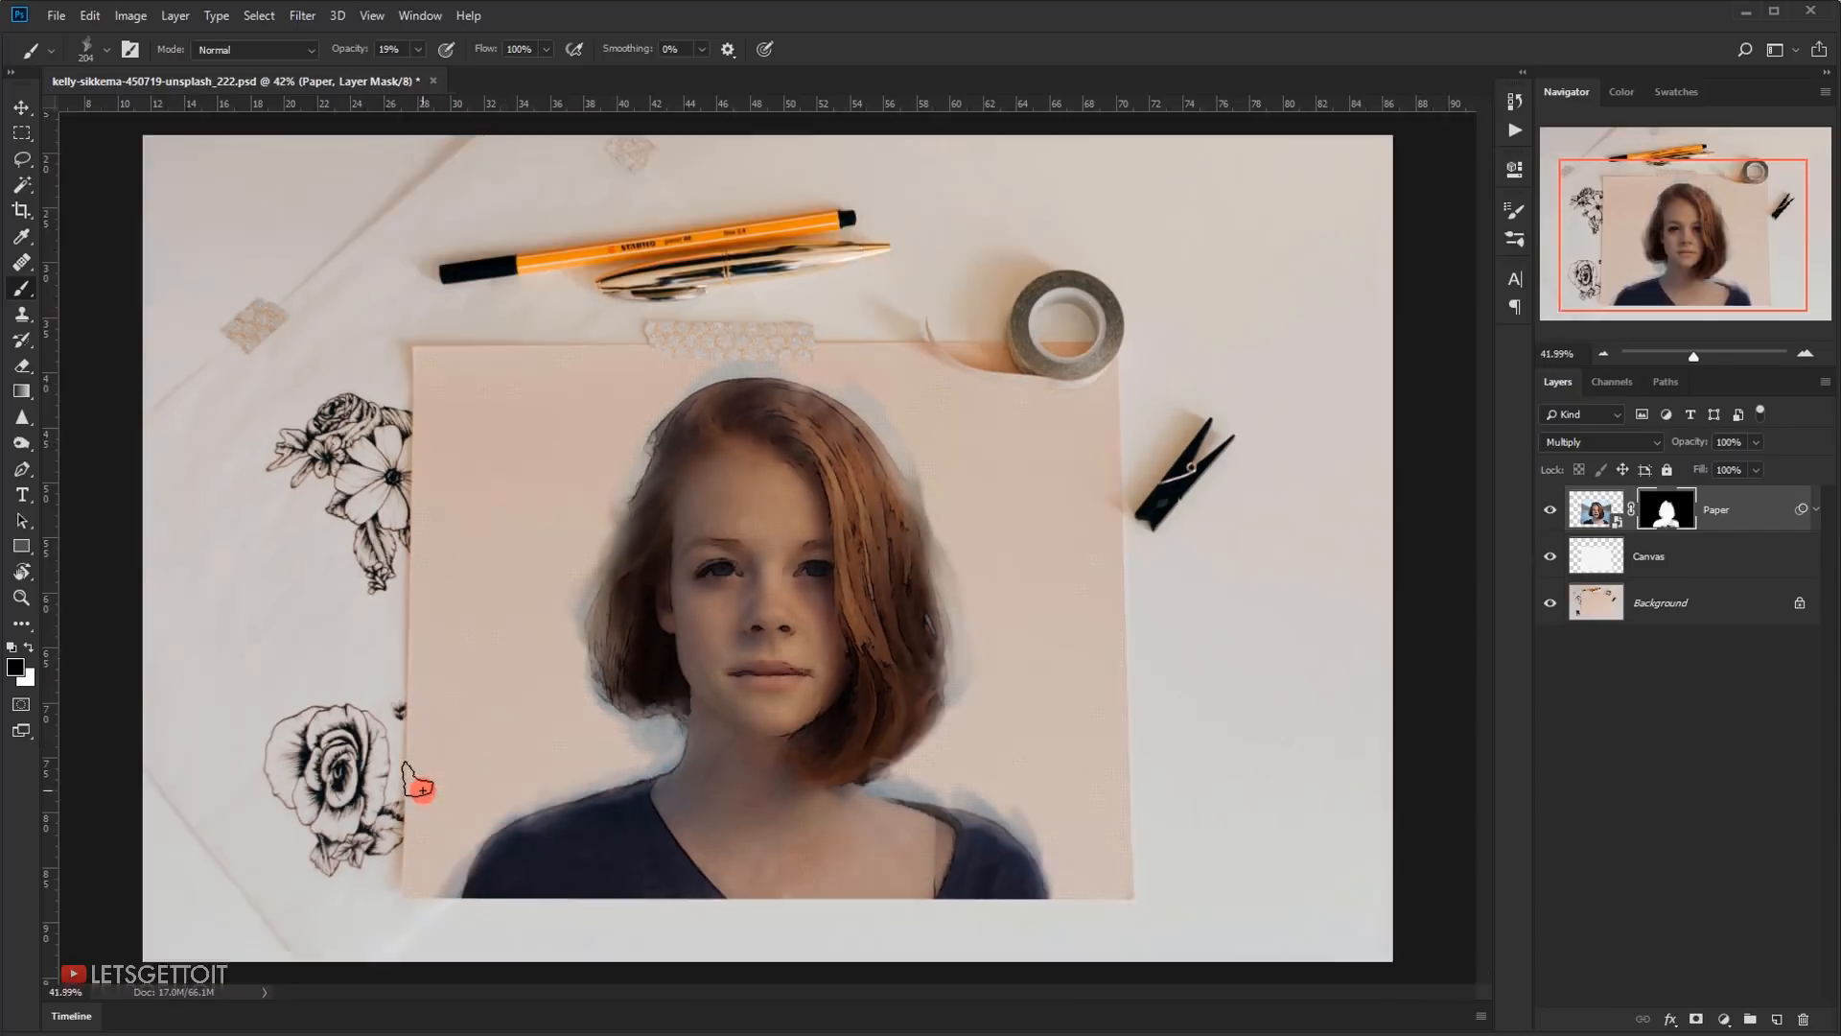
{"action": "scroll", "coordinate": [678, 556], "scroll_direction": "up", "scroll_amount": 2}
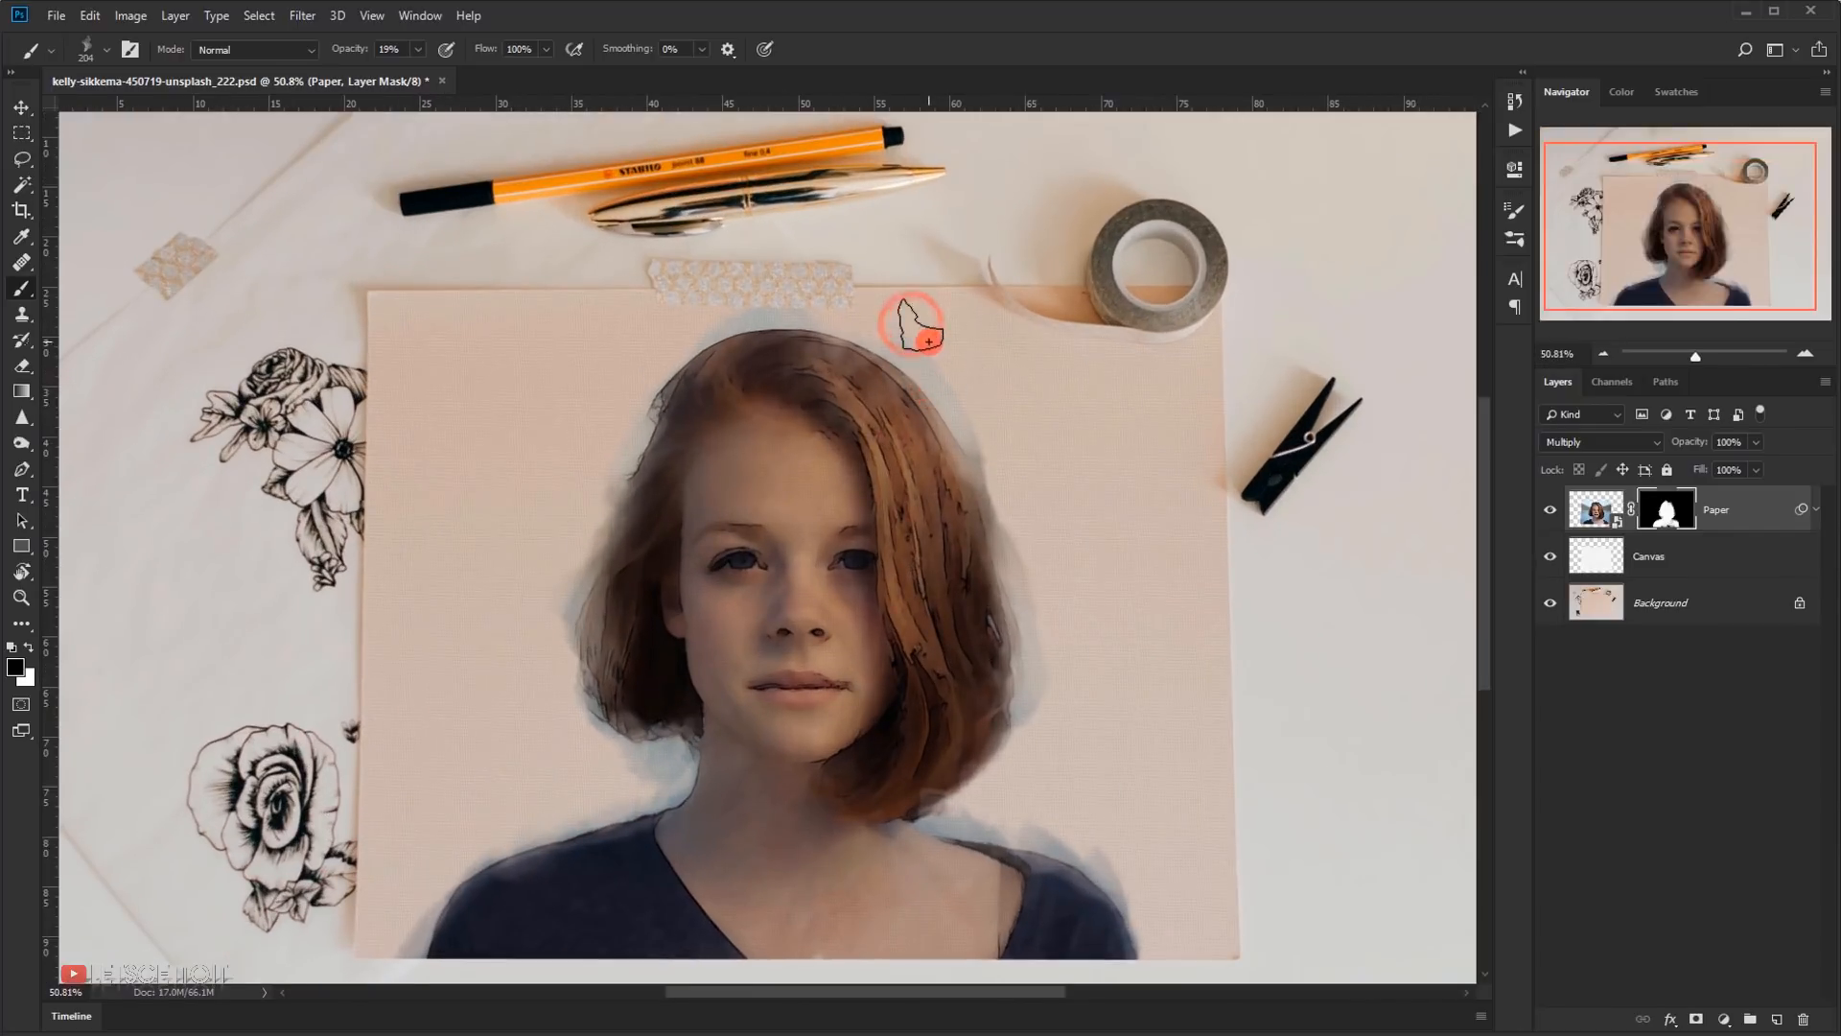
{"action": "scroll", "coordinate": [957, 843], "scroll_direction": "up", "scroll_amount": 1}
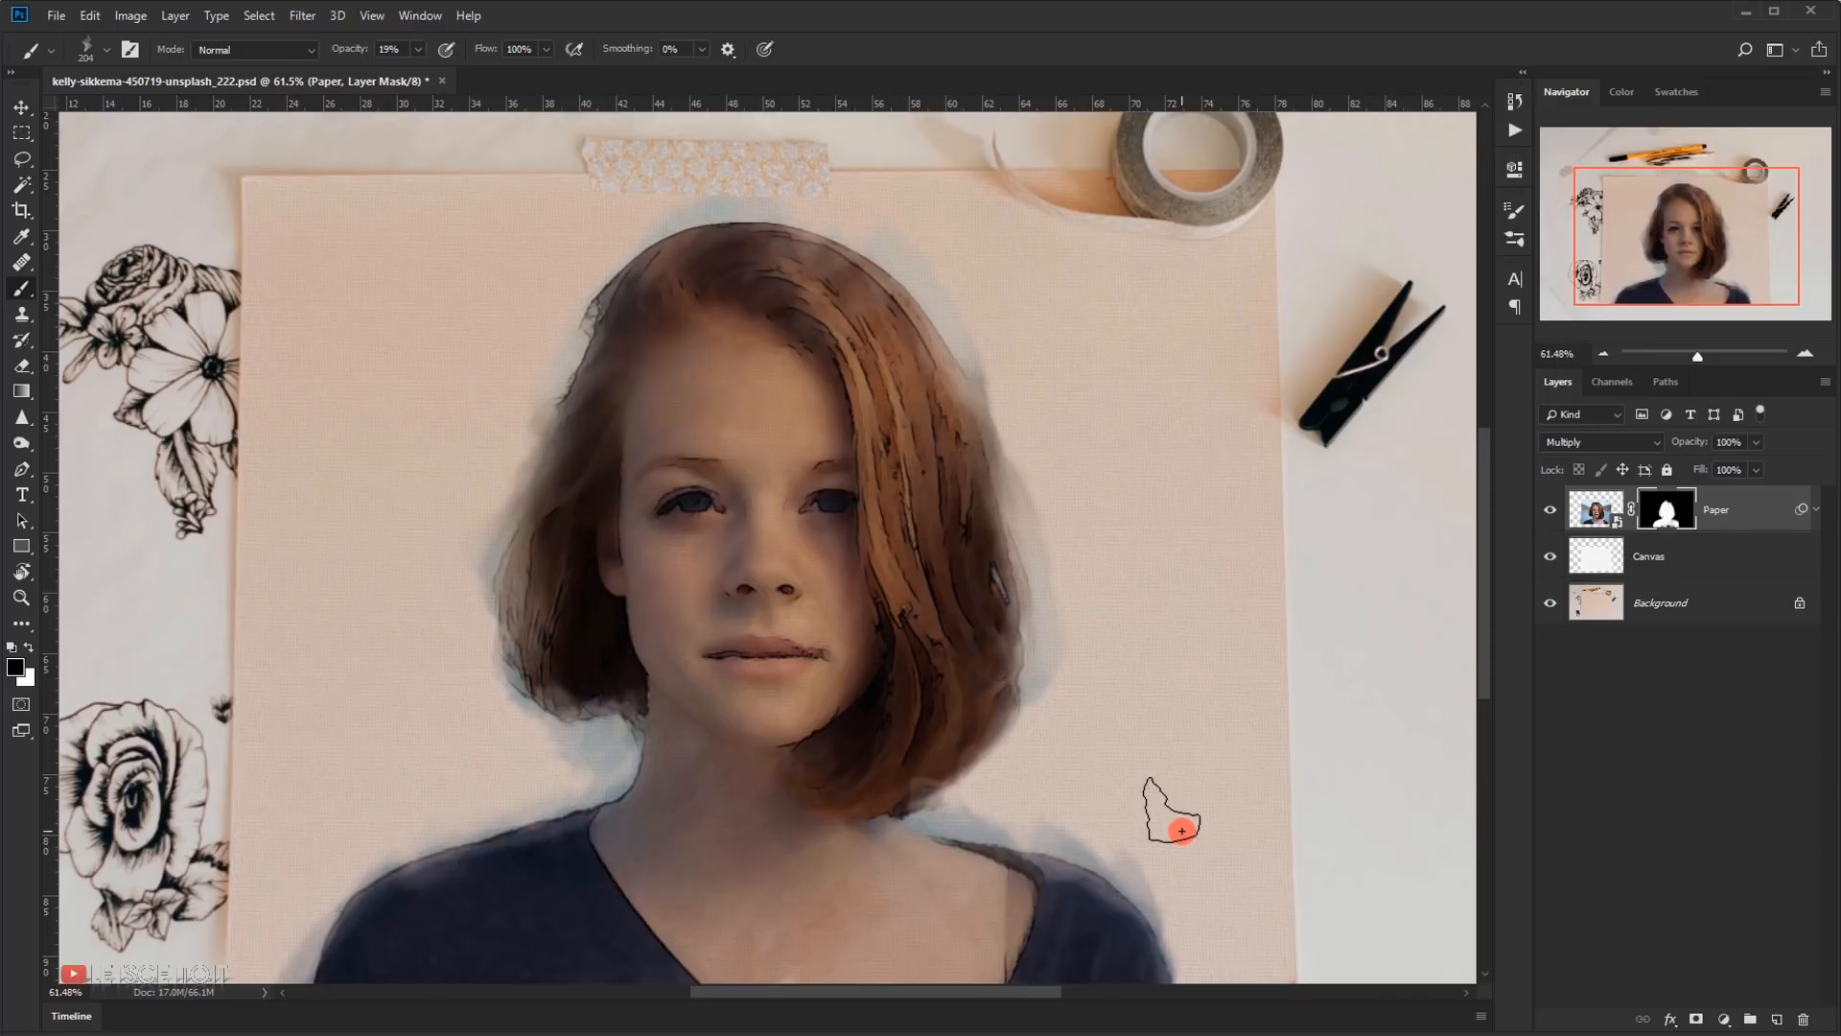
{"action": "scroll", "coordinate": [1178, 827], "scroll_direction": "down", "scroll_amount": 2}
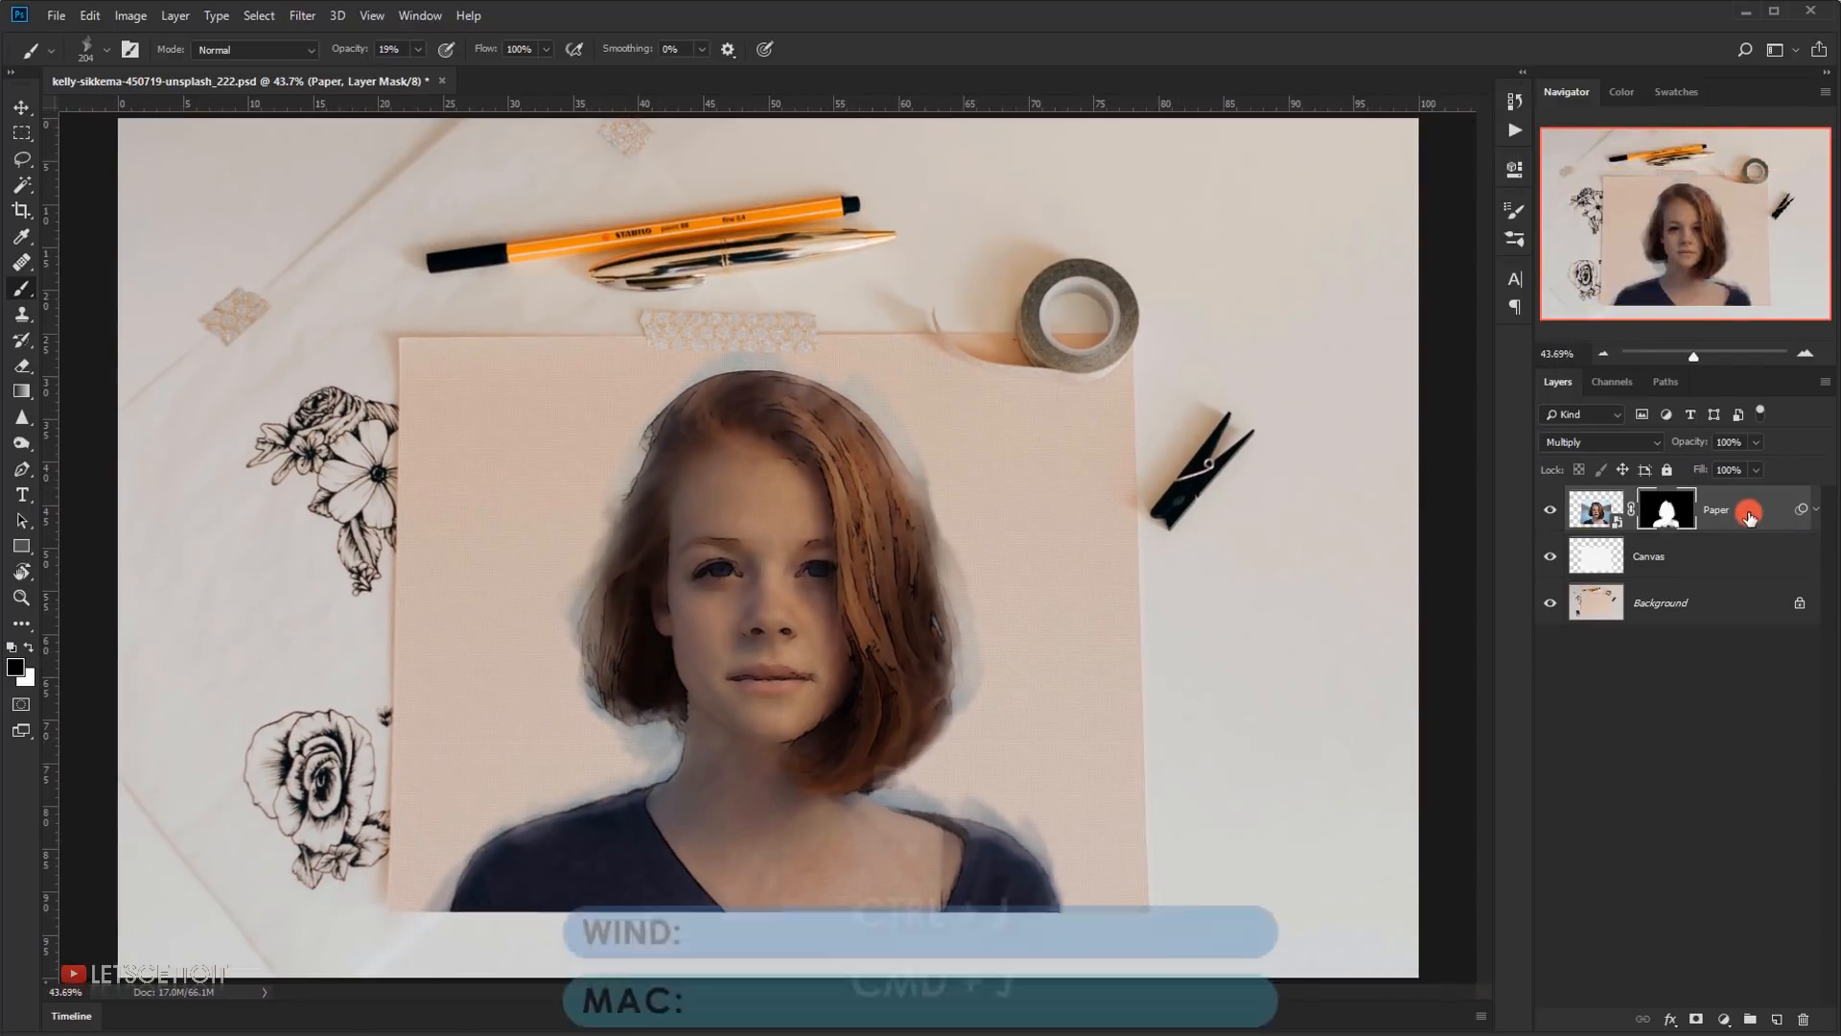
- Duplicate the Paper layer and set the copy to Screen blending at 50% opacity
{"action": "key", "text": "ctrl+j"}
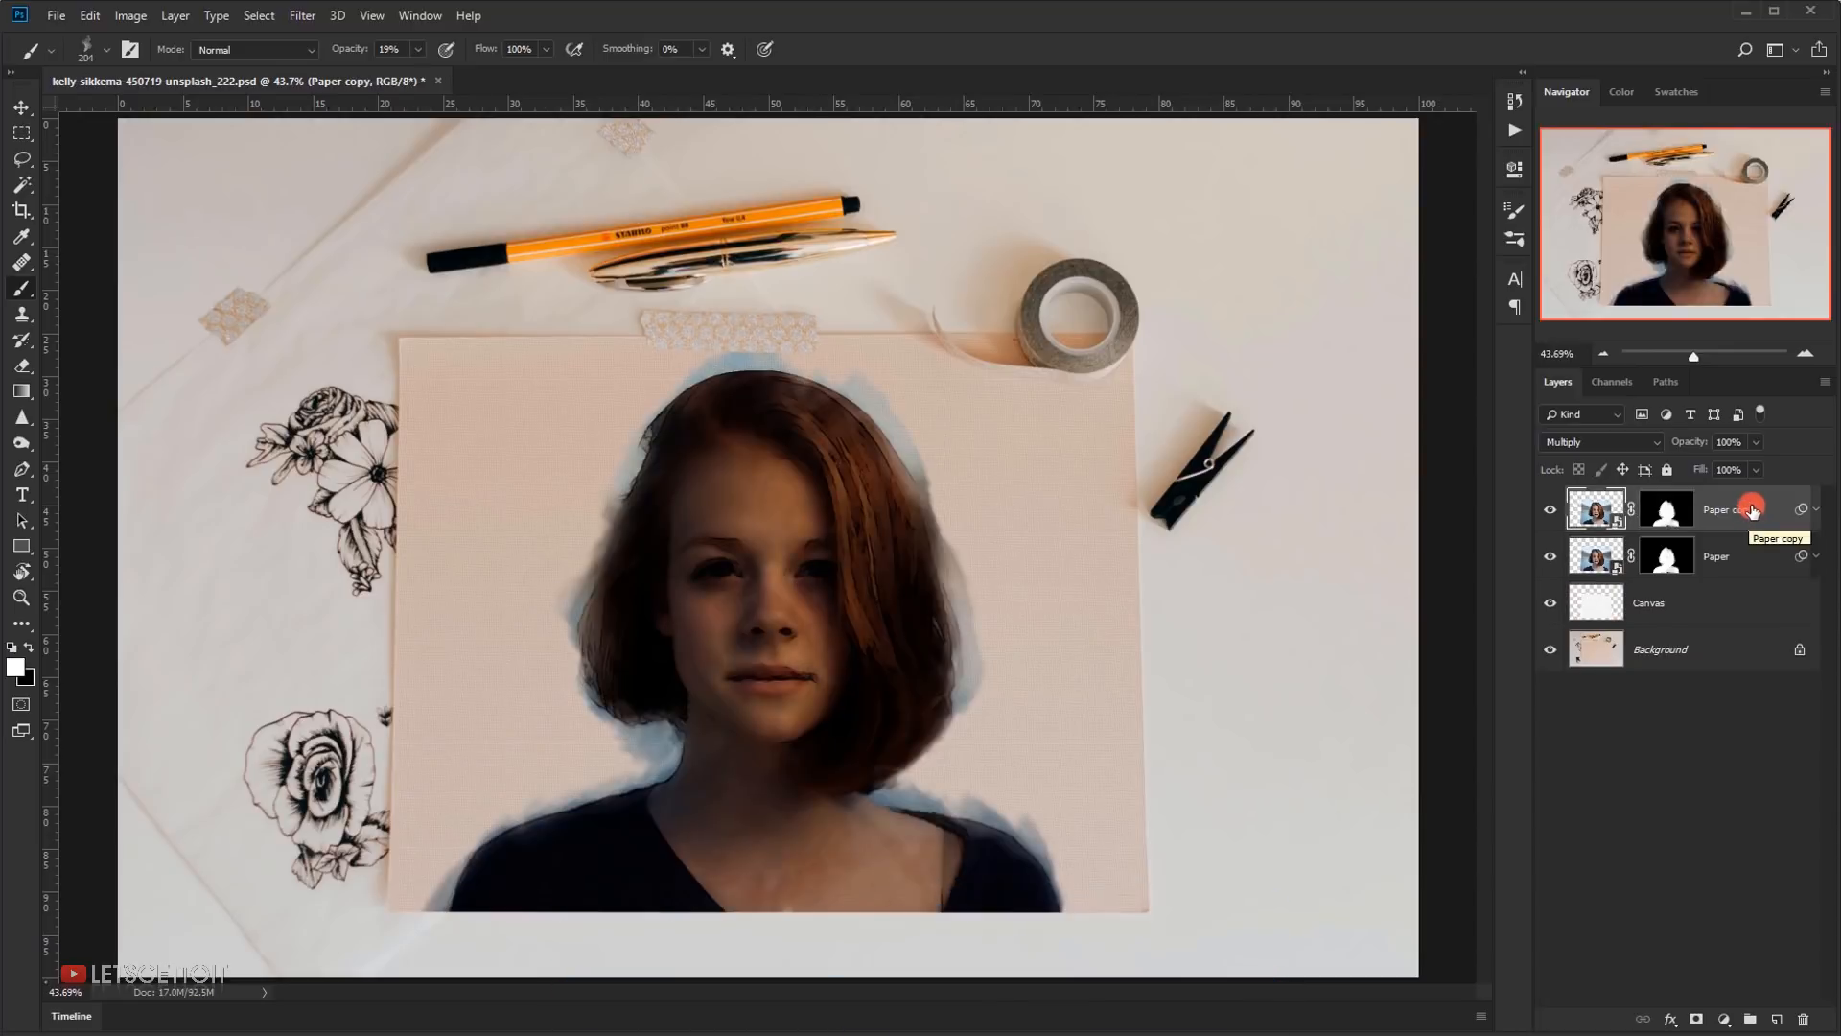
{"action": "left_click", "coordinate": [1573, 443]}
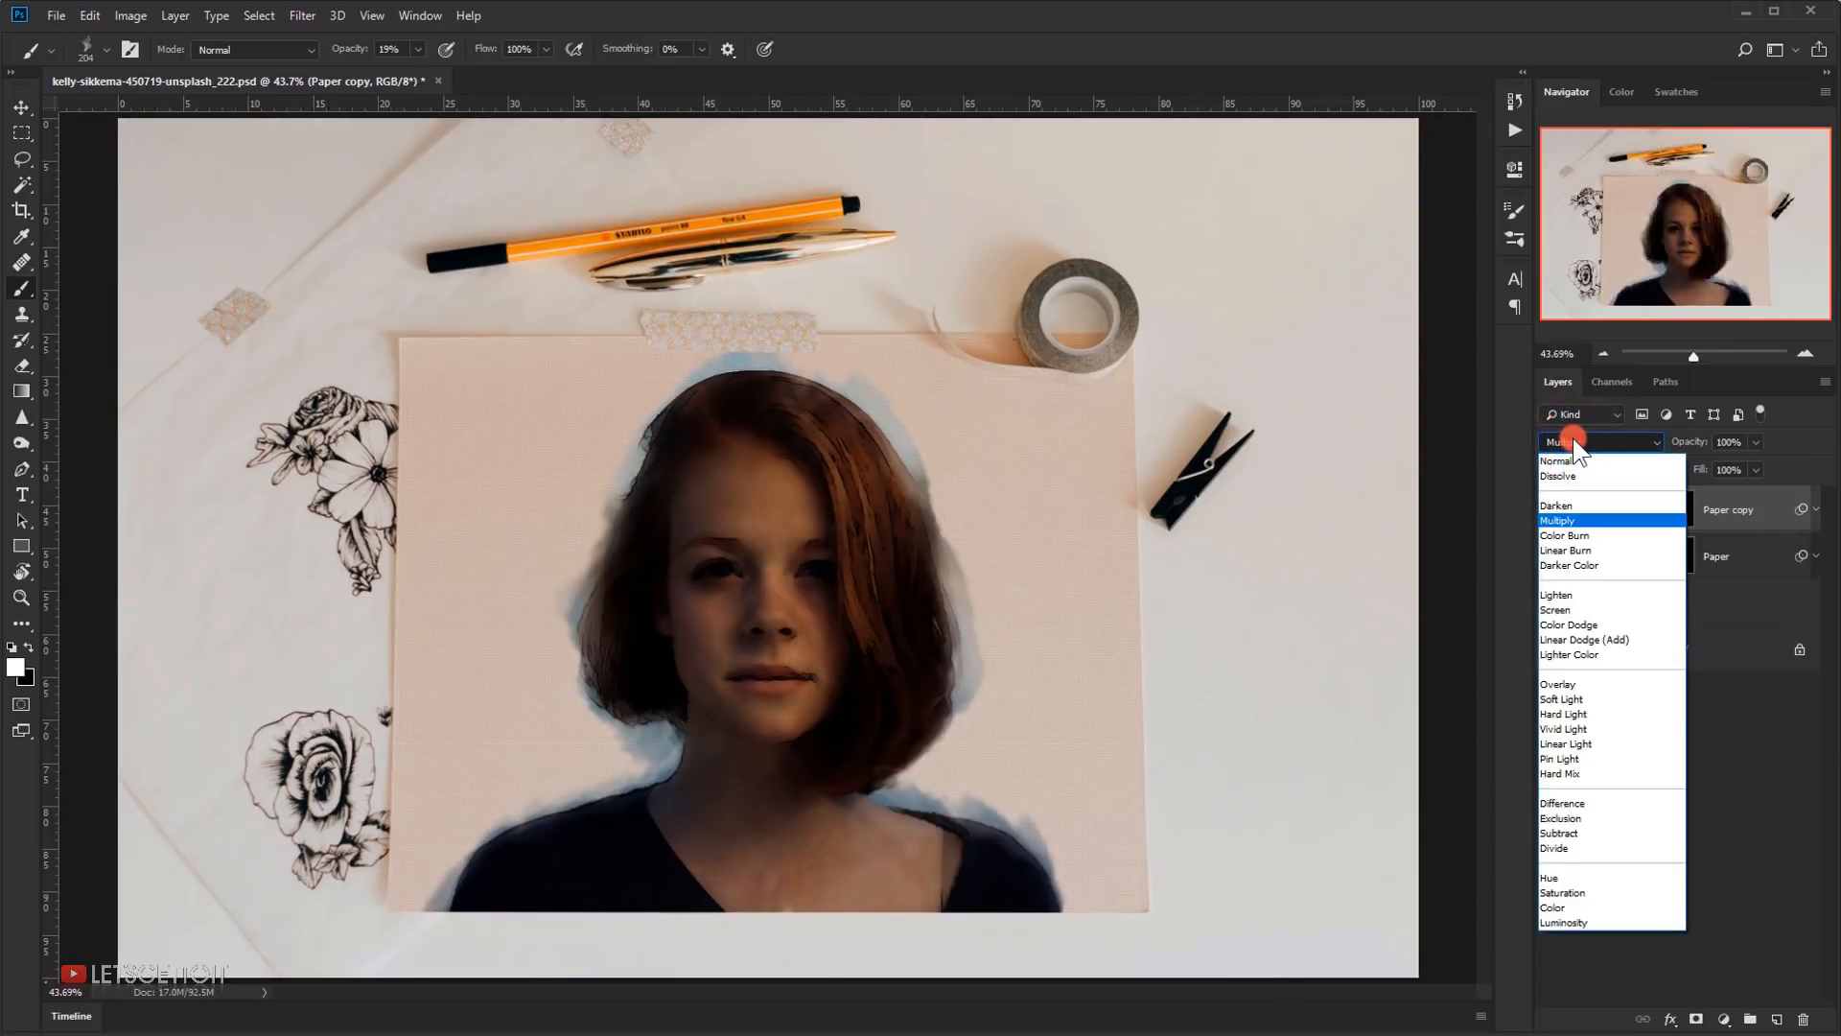
{"action": "left_click", "coordinate": [1594, 613]}
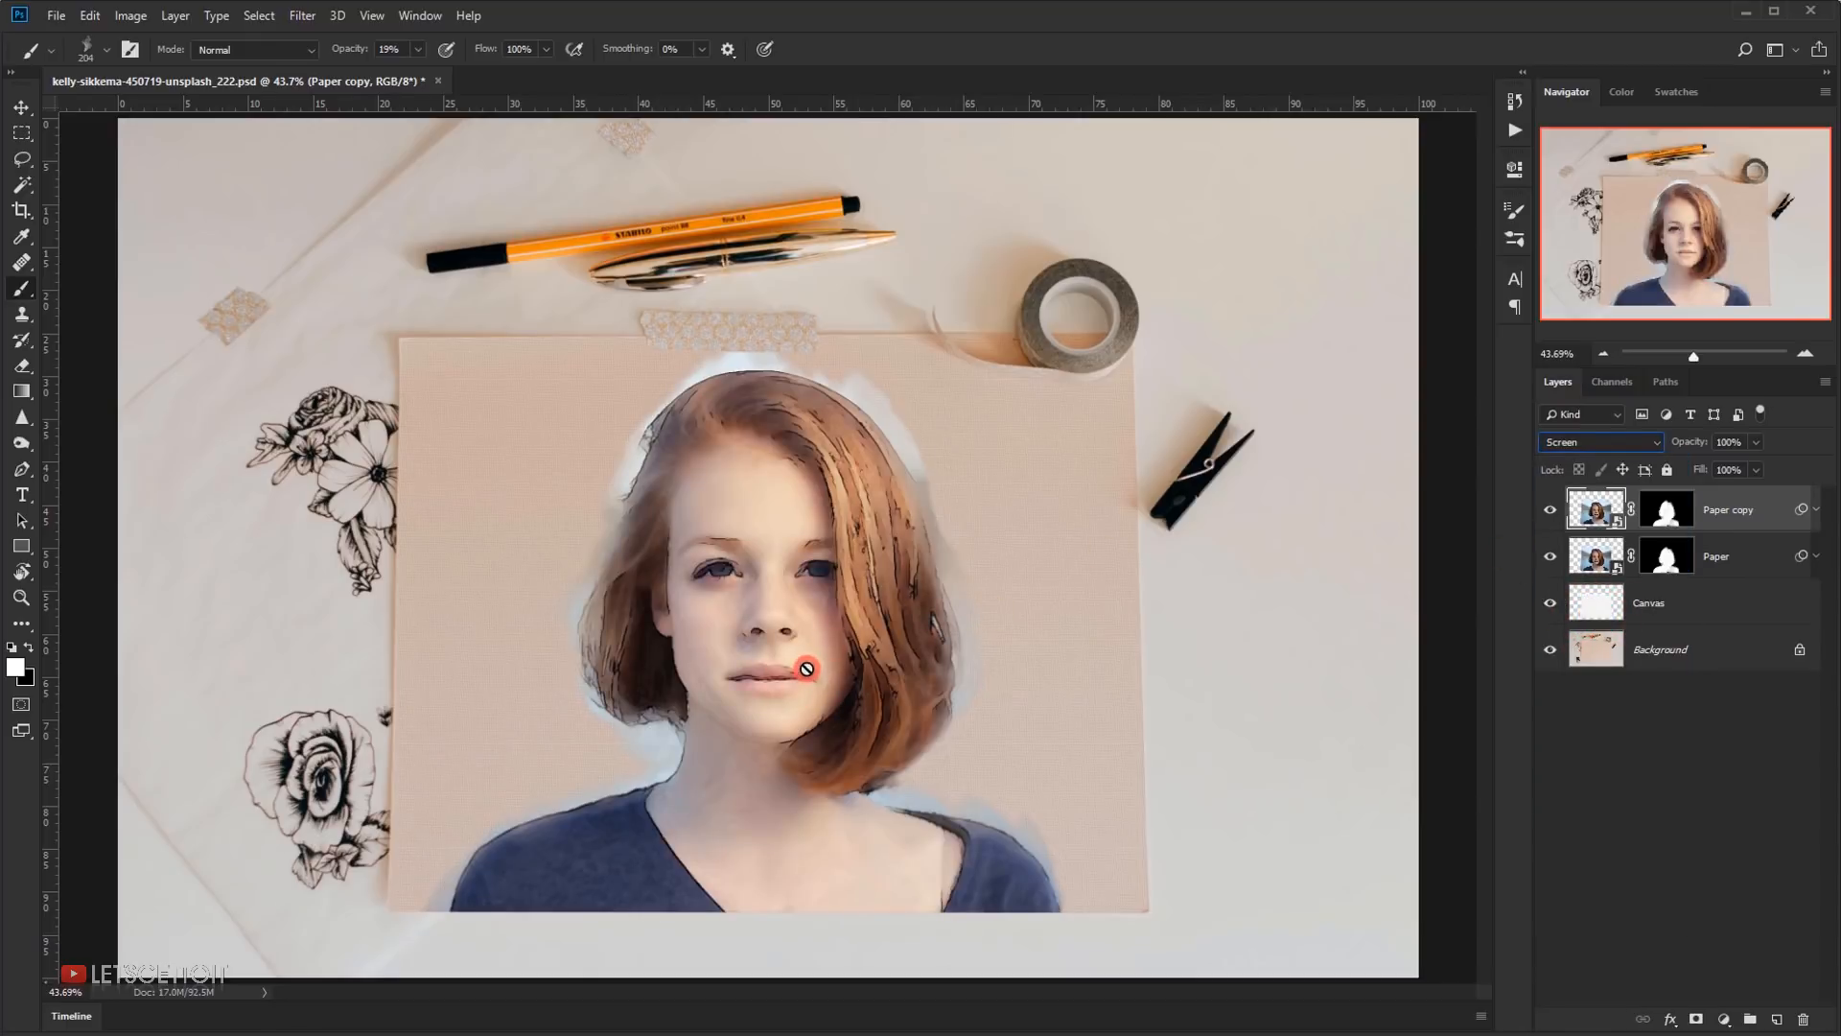
{"action": "left_click", "coordinate": [1746, 440]}
{"action": "type", "text": "50"}
{"action": "key", "text": "Return"}
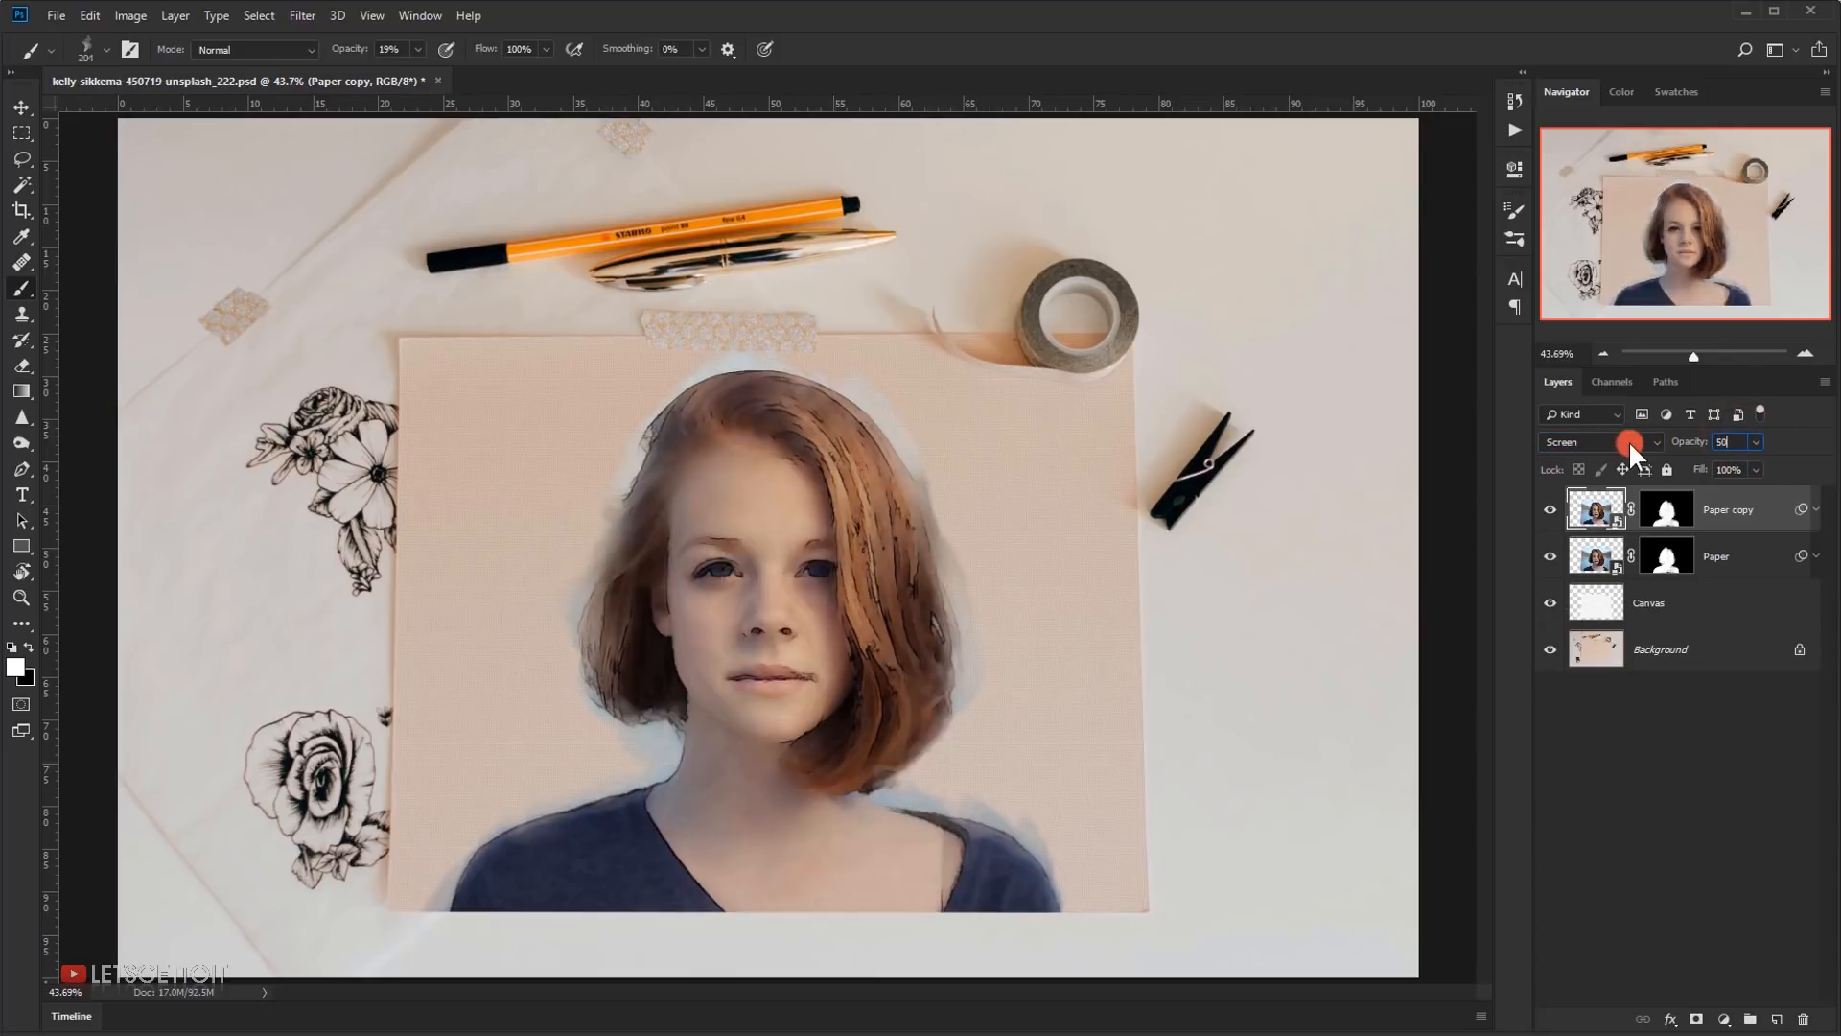
- Select the Paper copy layer's mask and fill it with black
{"action": "left_click", "coordinate": [1674, 516]}
{"action": "left_click", "coordinate": [1654, 515]}
{"action": "key", "text": "x"}
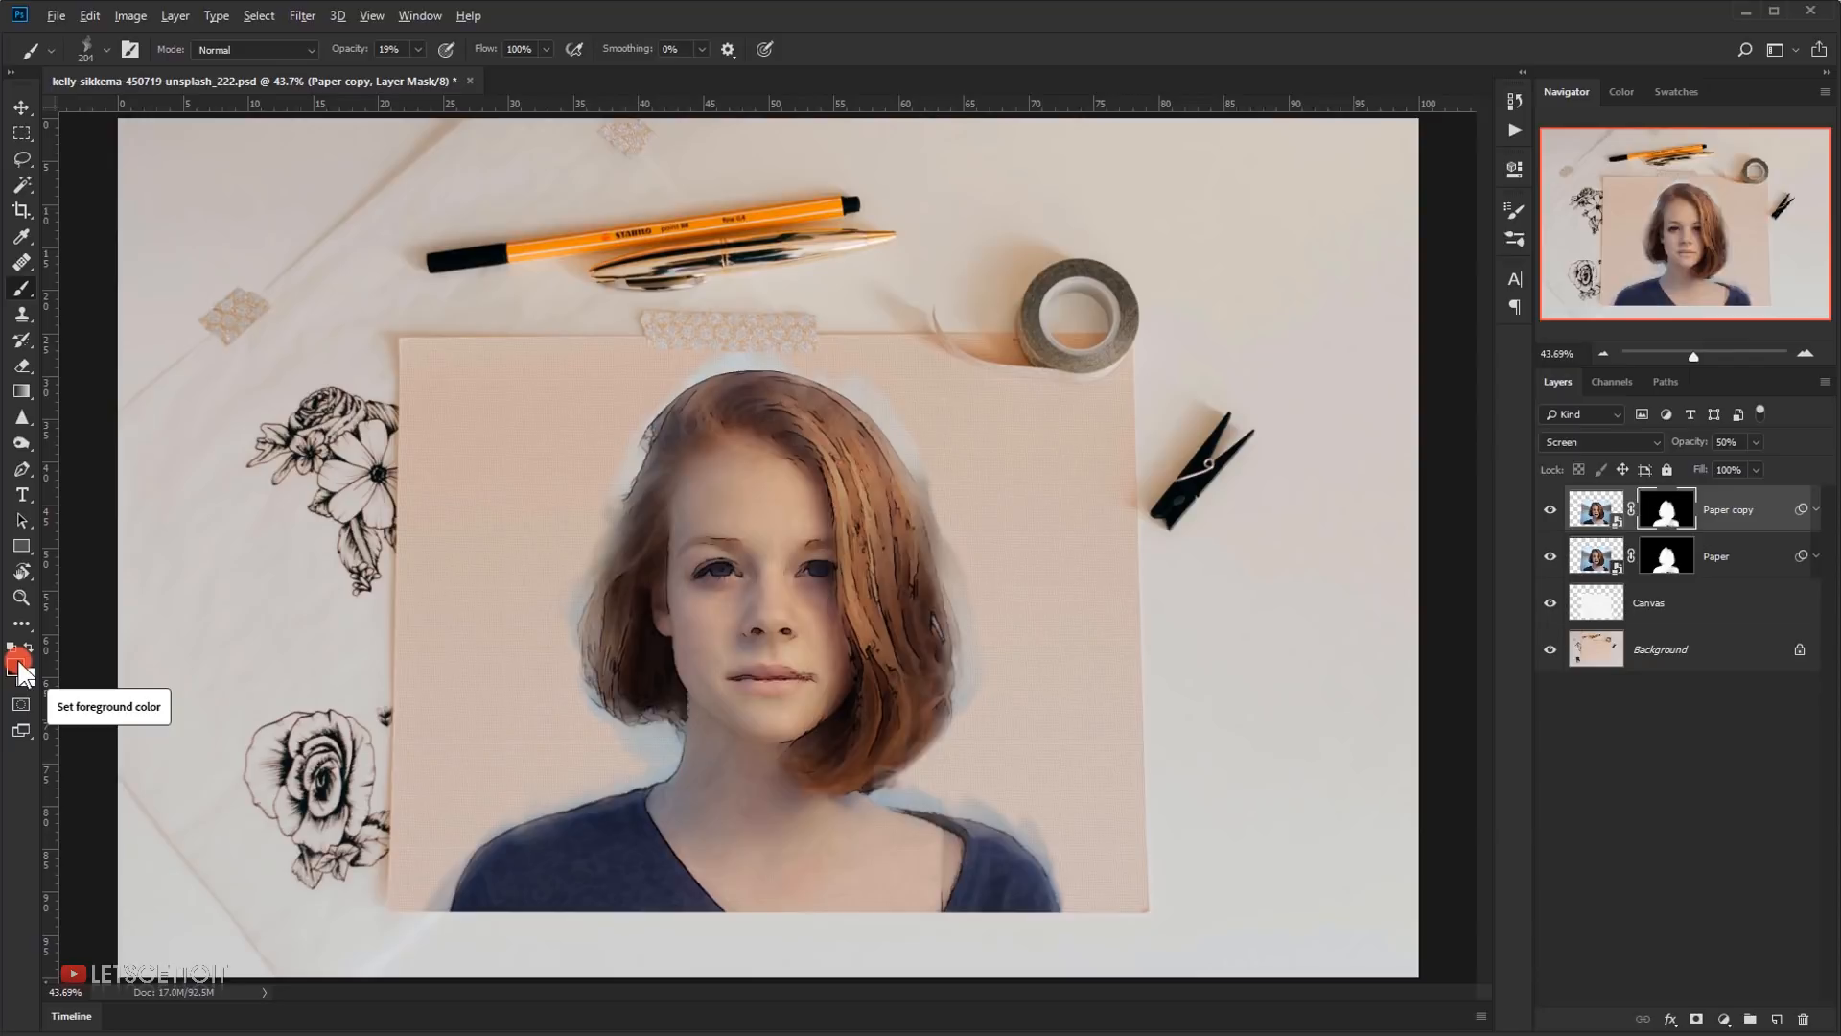
{"action": "key", "text": "alt+BackSpace"}
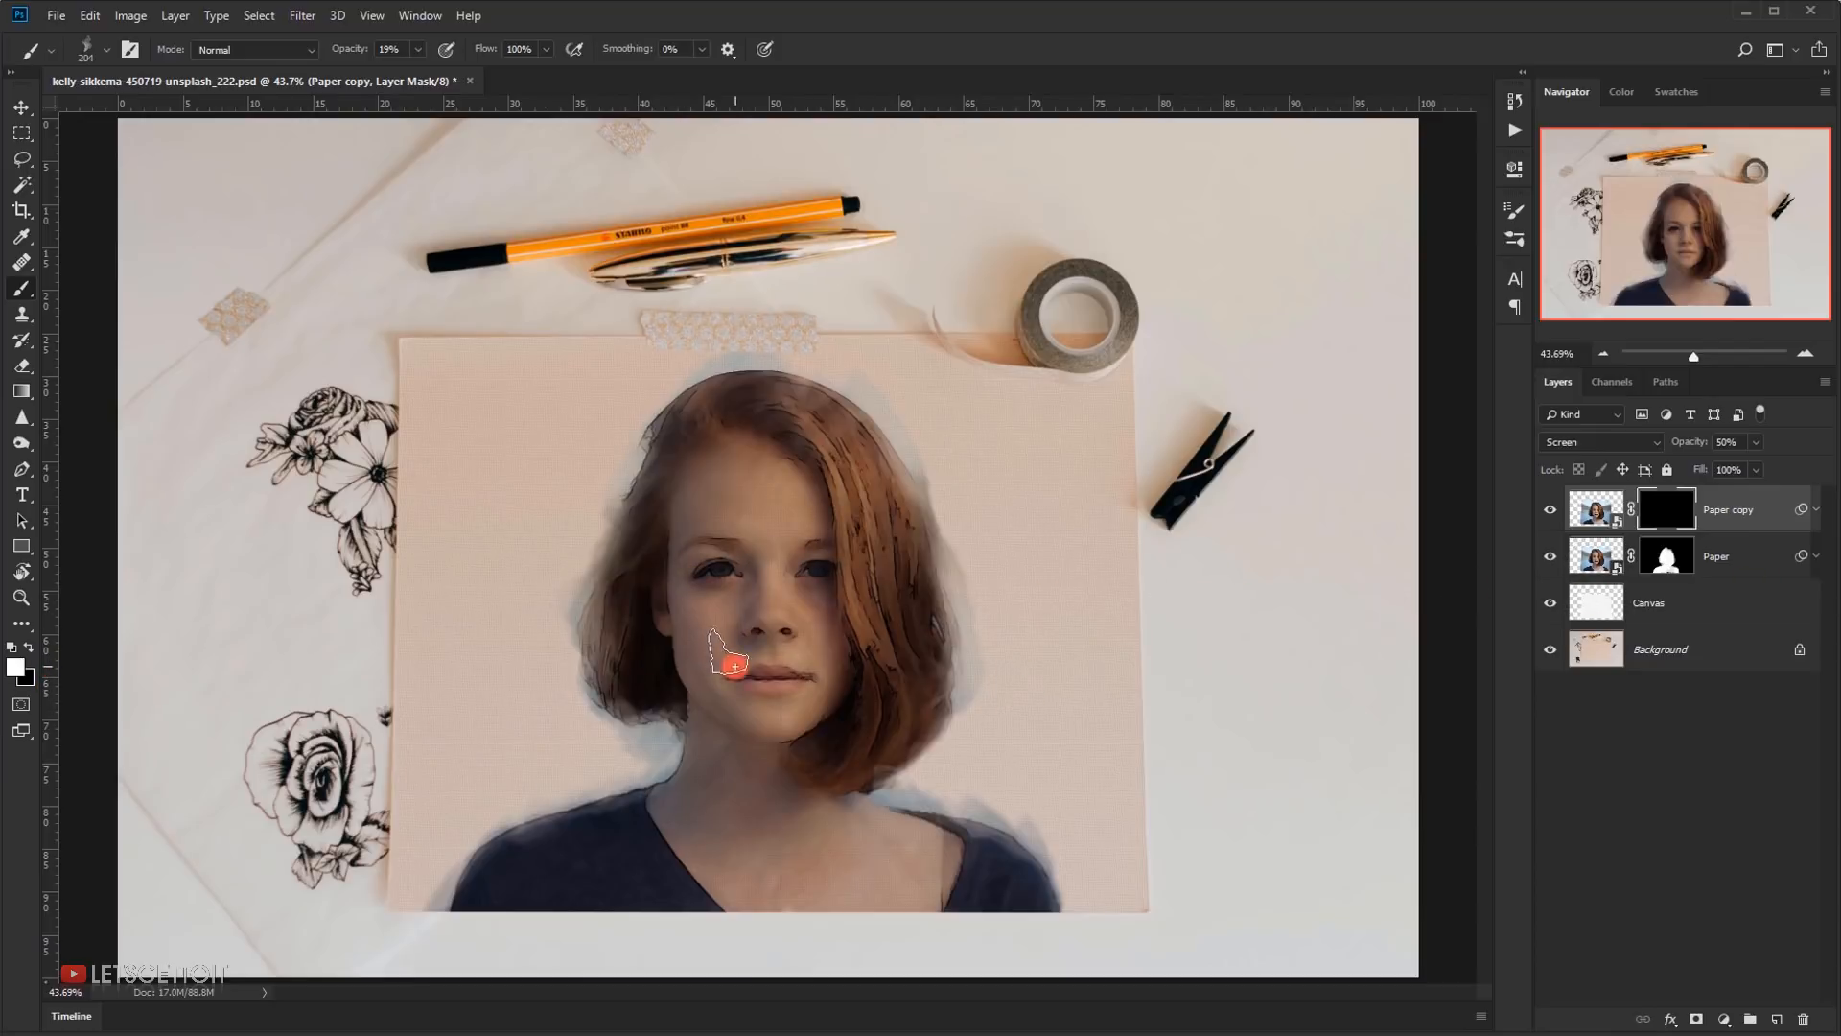
- Straighten and enlarge the brush, paint white at about 50% brush opacity over the face and neck on the Paper copy mask, and switch to black
{"action": "scroll", "coordinate": [735, 666], "scroll_direction": "up", "scroll_amount": 1}
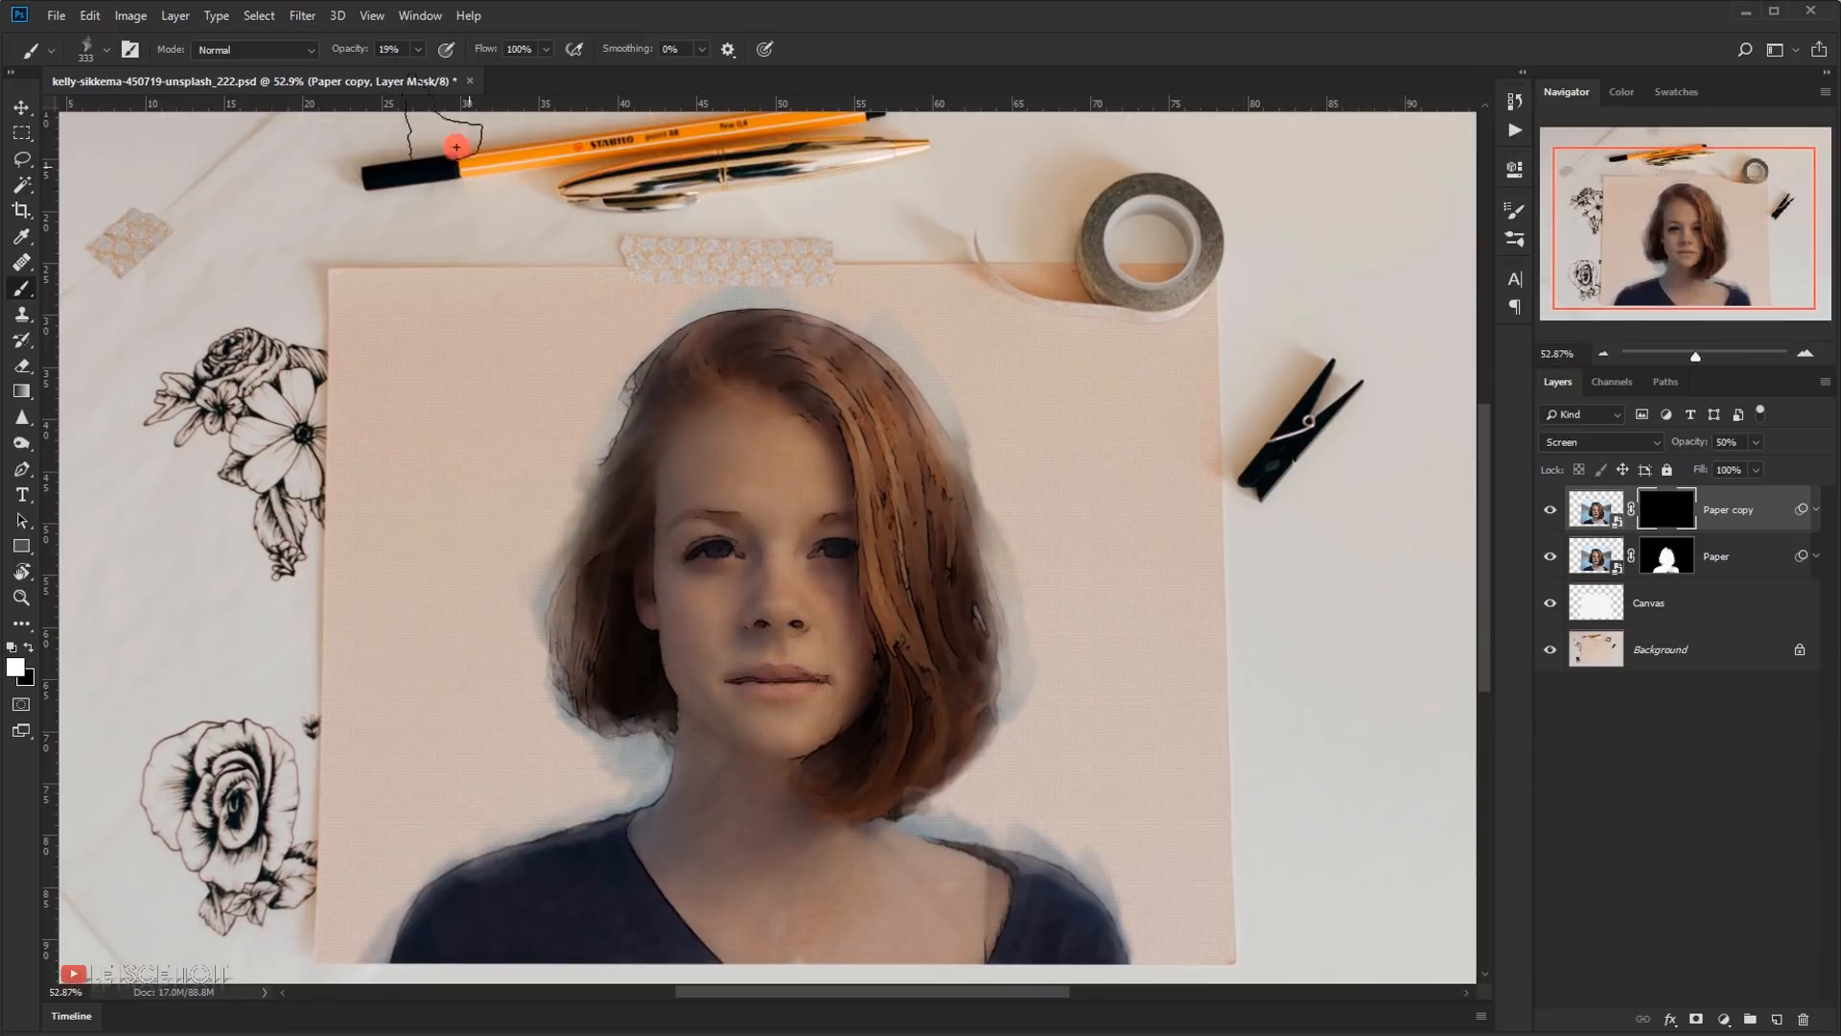
{"action": "left_click_drag", "start_coordinate": [351, 58], "coordinate": [364, 63]}
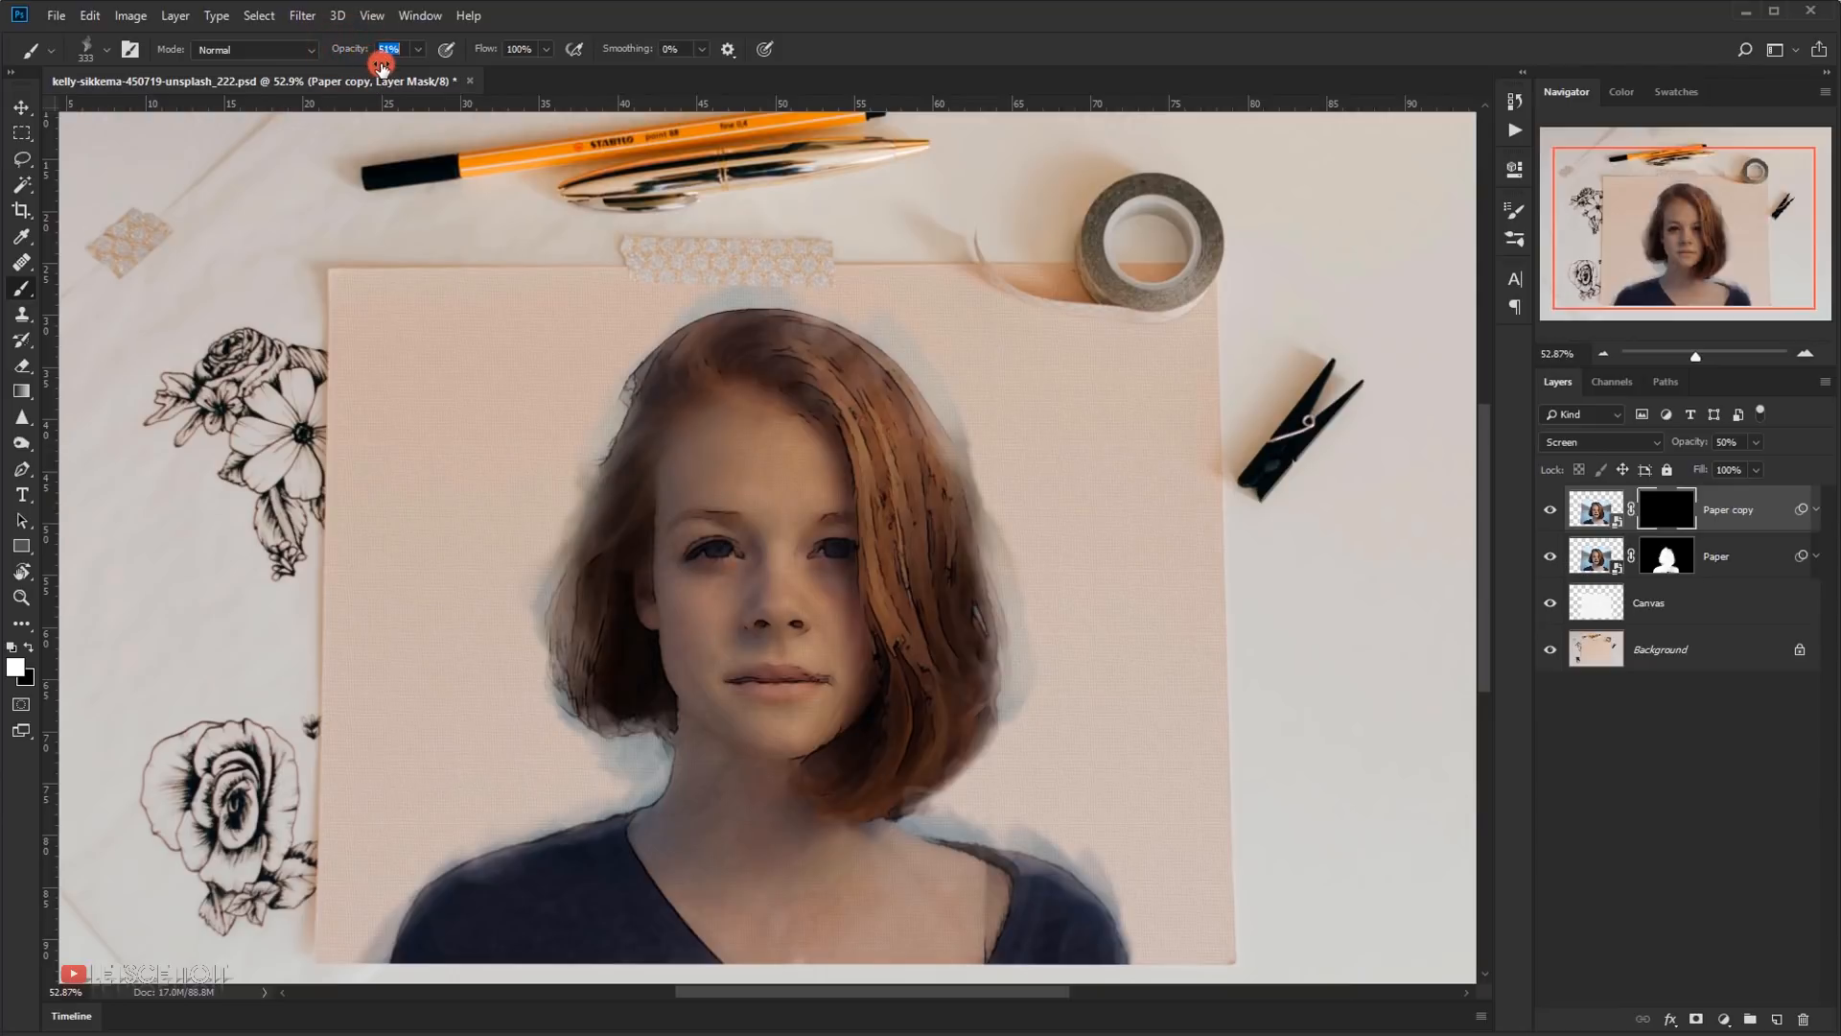
{"action": "mouse_move", "coordinate": [761, 513]}
{"action": "left_mouse_down"}
{"action": "mouse_move", "coordinate": [832, 511]}
{"action": "mouse_move", "coordinate": [794, 545]}
{"action": "mouse_move", "coordinate": [882, 475]}
{"action": "left_mouse_up"}
{"action": "right_click", "coordinate": [783, 536]}
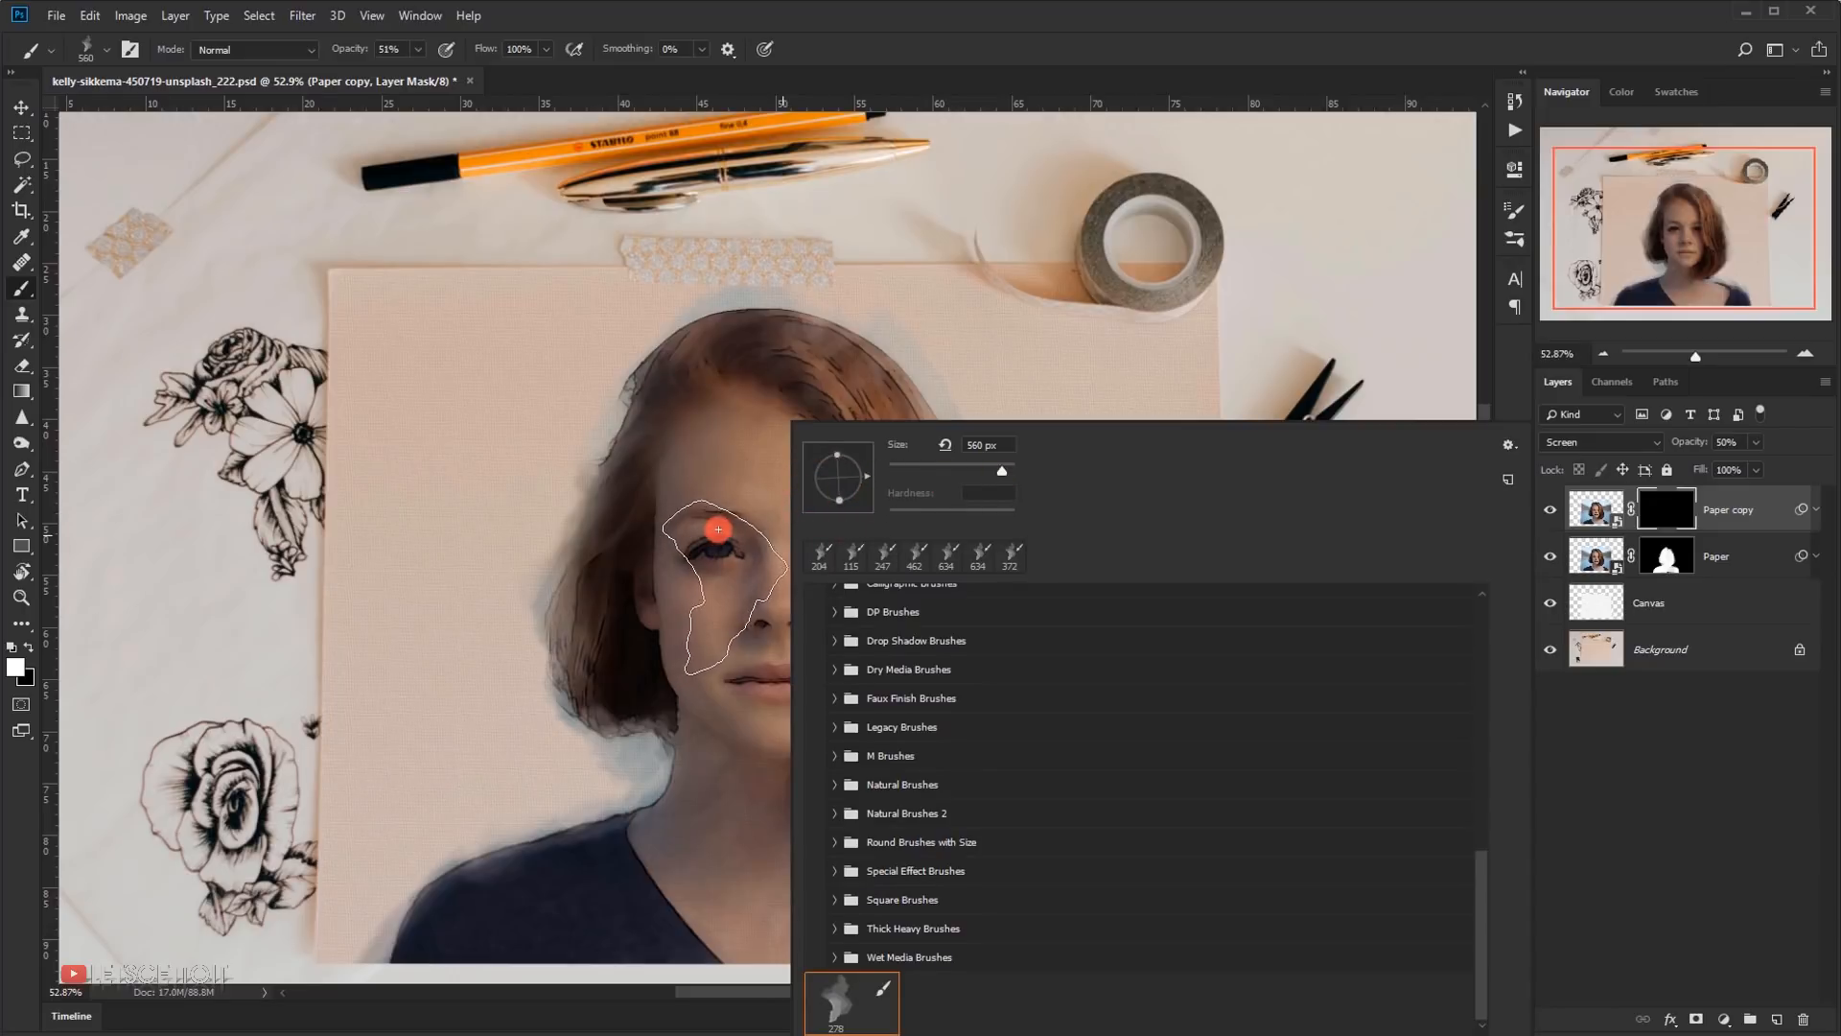
{"action": "key", "text": "Escape"}
{"action": "left_click_drag", "start_coordinate": [810, 583], "coordinate": [844, 590]}
{"action": "mouse_move", "coordinate": [710, 448]}
{"action": "left_mouse_down"}
{"action": "mouse_move", "coordinate": [752, 559]}
{"action": "mouse_move", "coordinate": [754, 528]}
{"action": "mouse_move", "coordinate": [740, 477]}
{"action": "mouse_move", "coordinate": [743, 634]}
{"action": "mouse_move", "coordinate": [725, 499]}
{"action": "mouse_move", "coordinate": [788, 555]}
{"action": "mouse_move", "coordinate": [752, 530]}
{"action": "mouse_move", "coordinate": [764, 680]}
{"action": "mouse_move", "coordinate": [722, 607]}
{"action": "mouse_move", "coordinate": [756, 663]}
{"action": "mouse_move", "coordinate": [768, 796]}
{"action": "mouse_move", "coordinate": [749, 835]}
{"action": "left_mouse_up"}
{"action": "right_click", "coordinate": [751, 546], "text": "alt"}
{"action": "right_click", "coordinate": [774, 821], "text": "alt"}
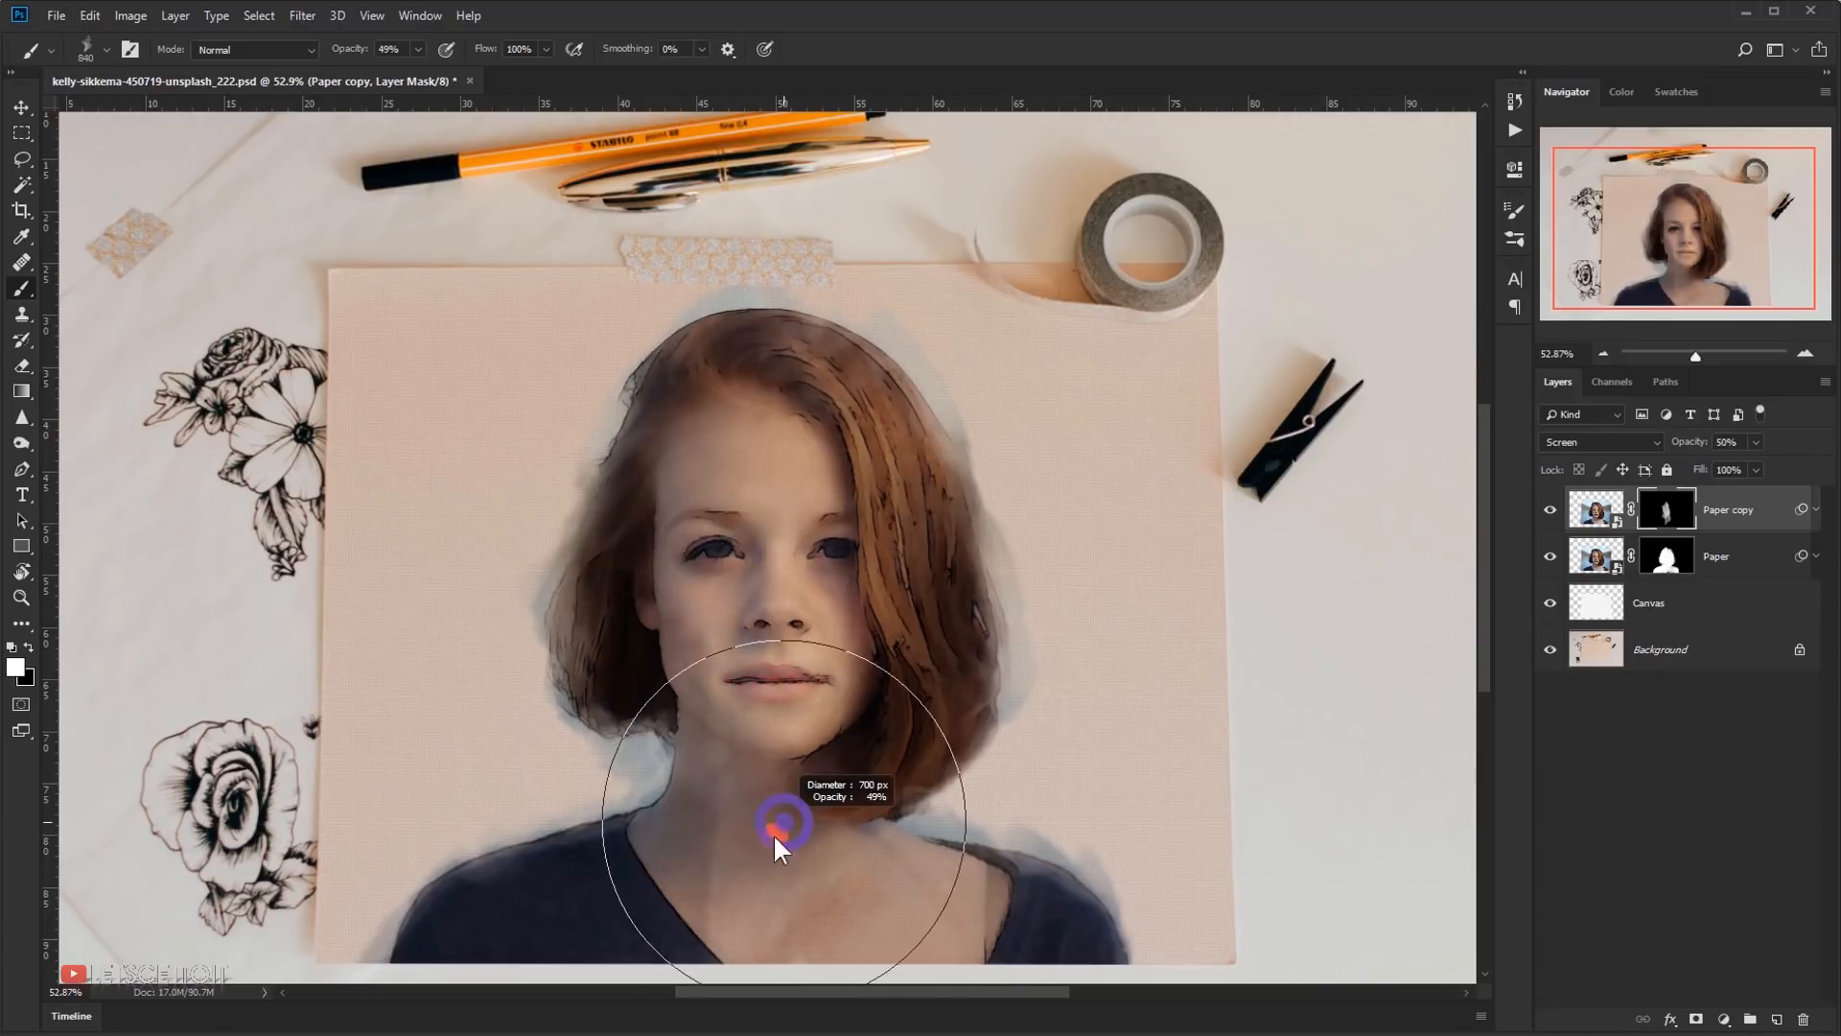
{"action": "key", "text": "x"}
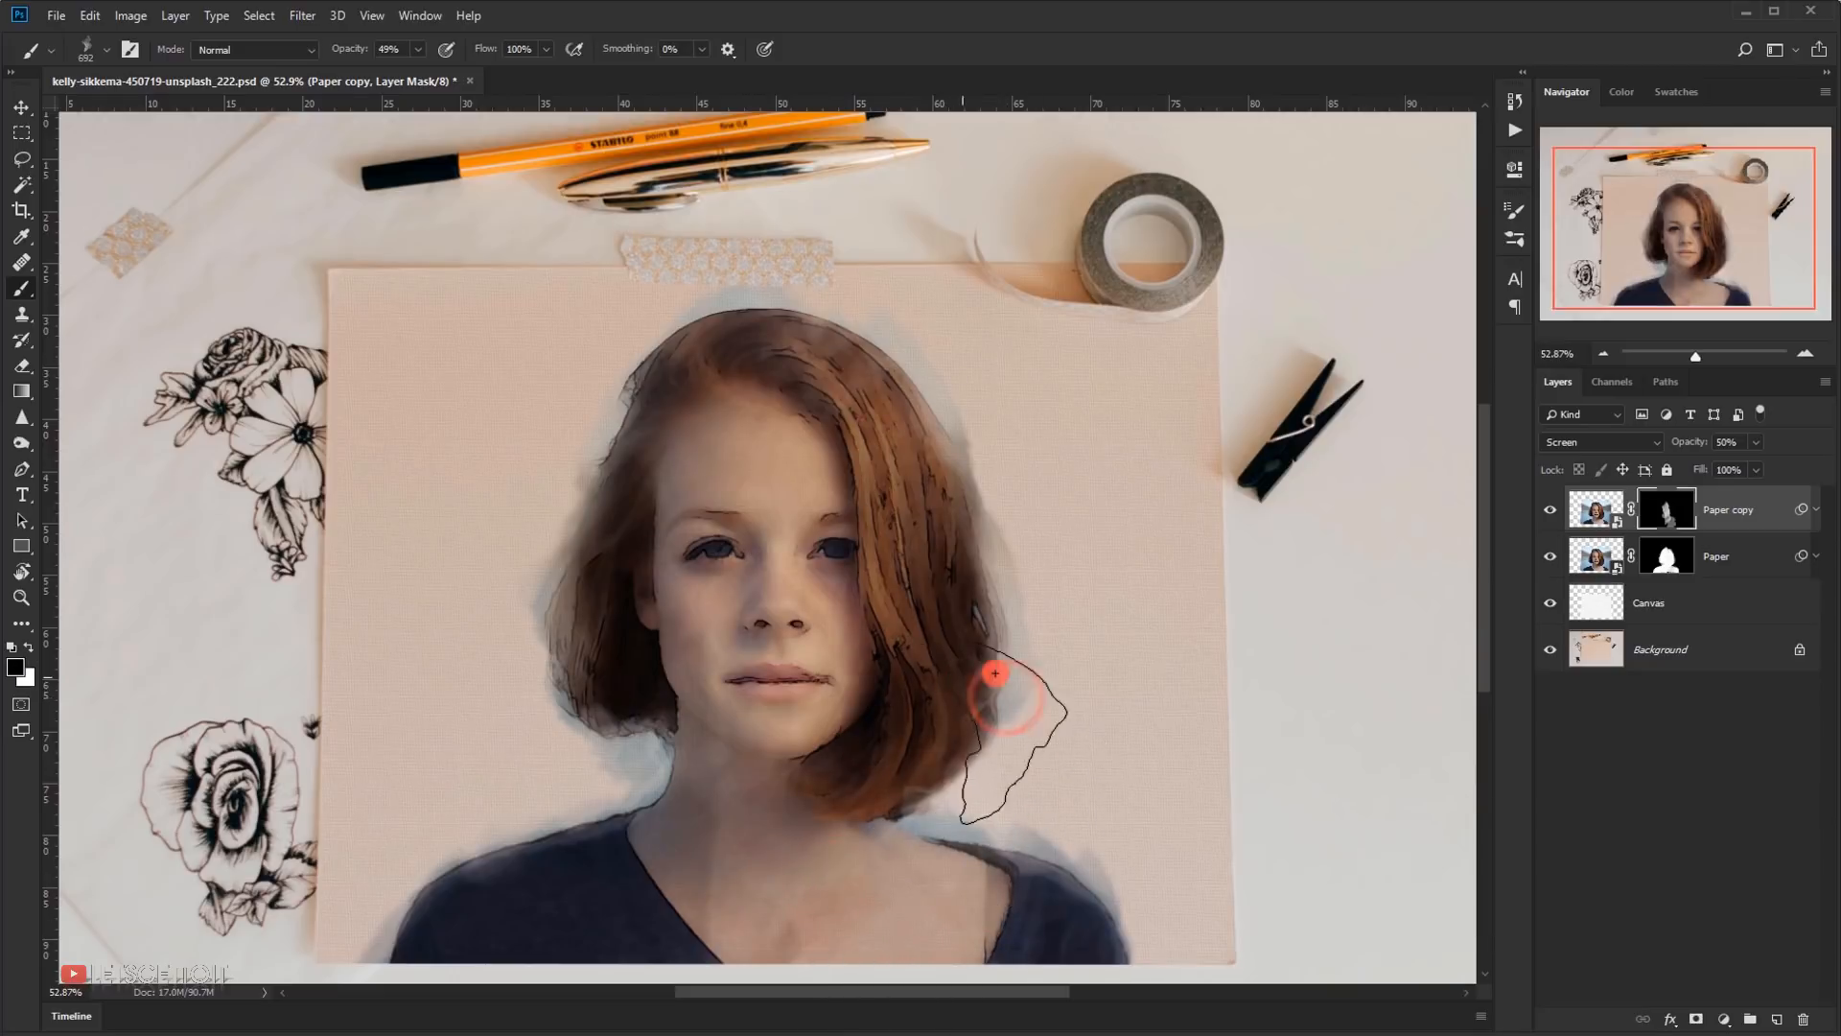
- Toggle the Paper copy layer's visibility repeatedly to compare the portrait with and without the brightening
{"action": "scroll", "coordinate": [1042, 654], "scroll_direction": "down", "scroll_amount": 2, "text": "alt"}
{"action": "scroll", "coordinate": [1034, 645], "scroll_direction": "up", "scroll_amount": 2, "text": "alt"}
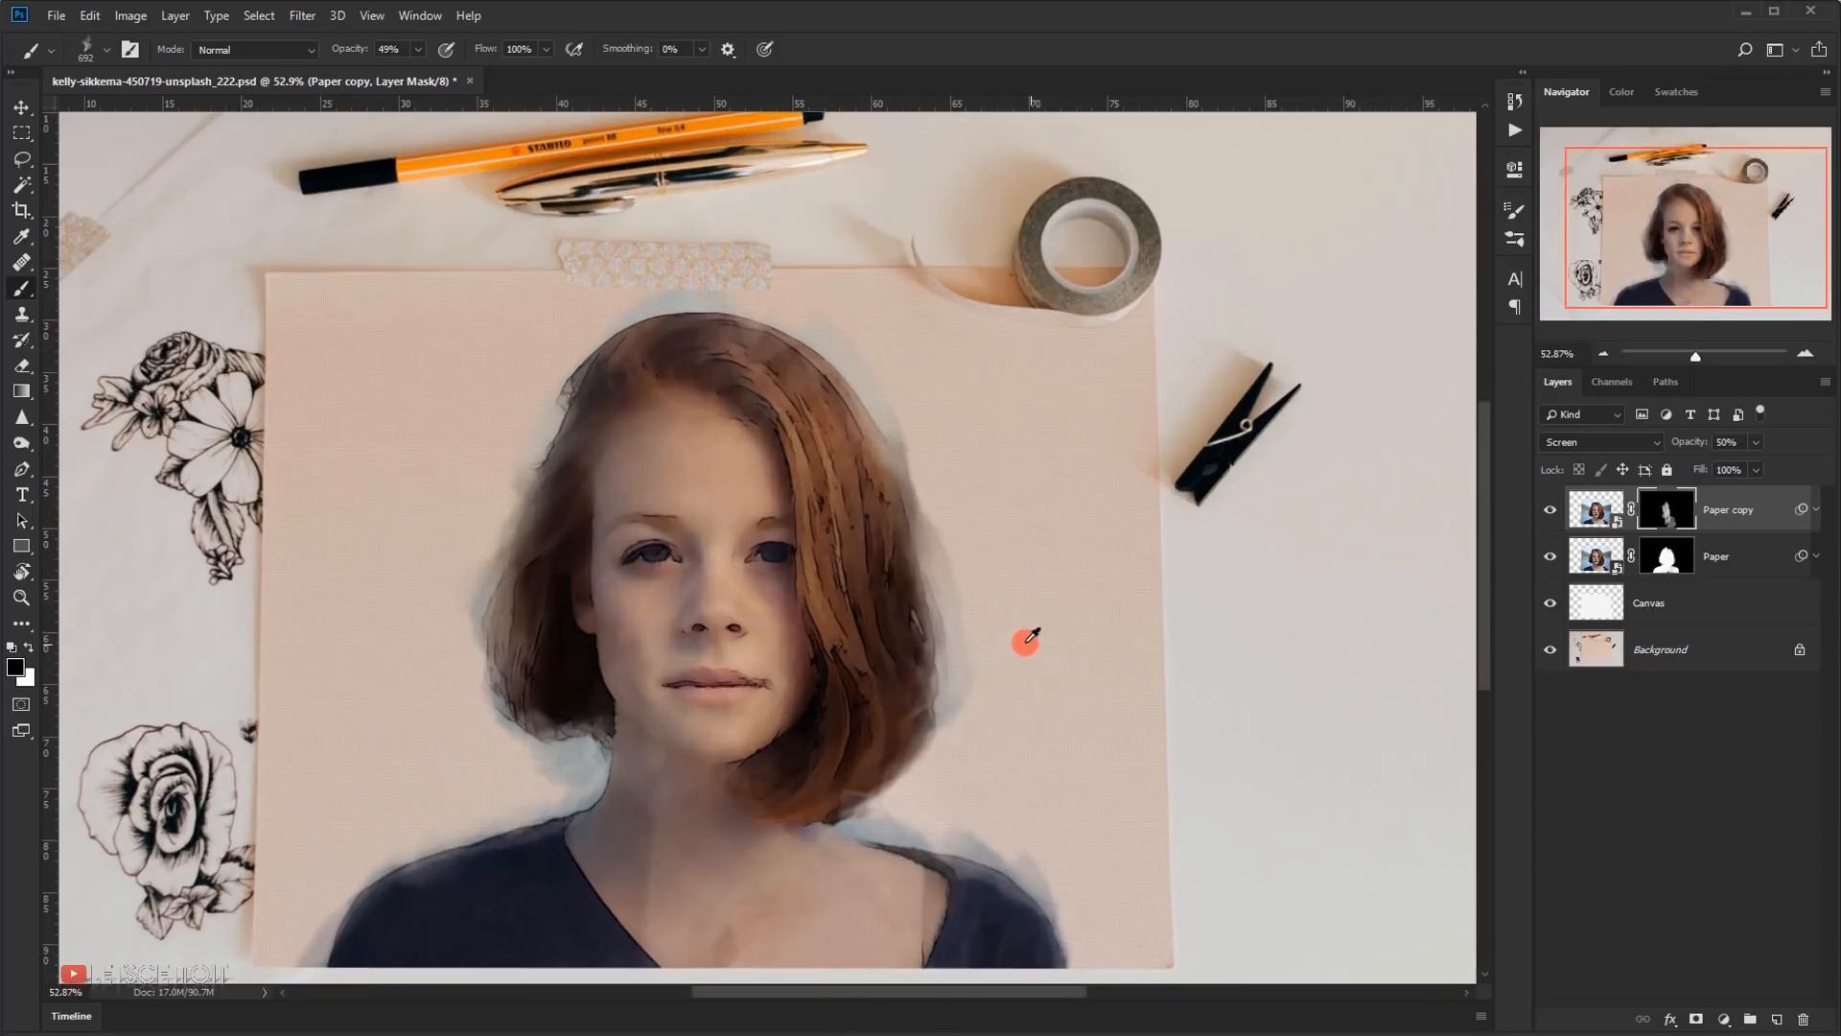
{"action": "scroll", "coordinate": [787, 565], "scroll_direction": "down", "scroll_amount": 5, "text": "alt"}
{"action": "scroll", "coordinate": [780, 557], "scroll_direction": "down", "scroll_amount": 1}
{"action": "scroll", "coordinate": [752, 699], "scroll_direction": "up", "scroll_amount": 2}
{"action": "left_click", "coordinate": [1552, 511]}
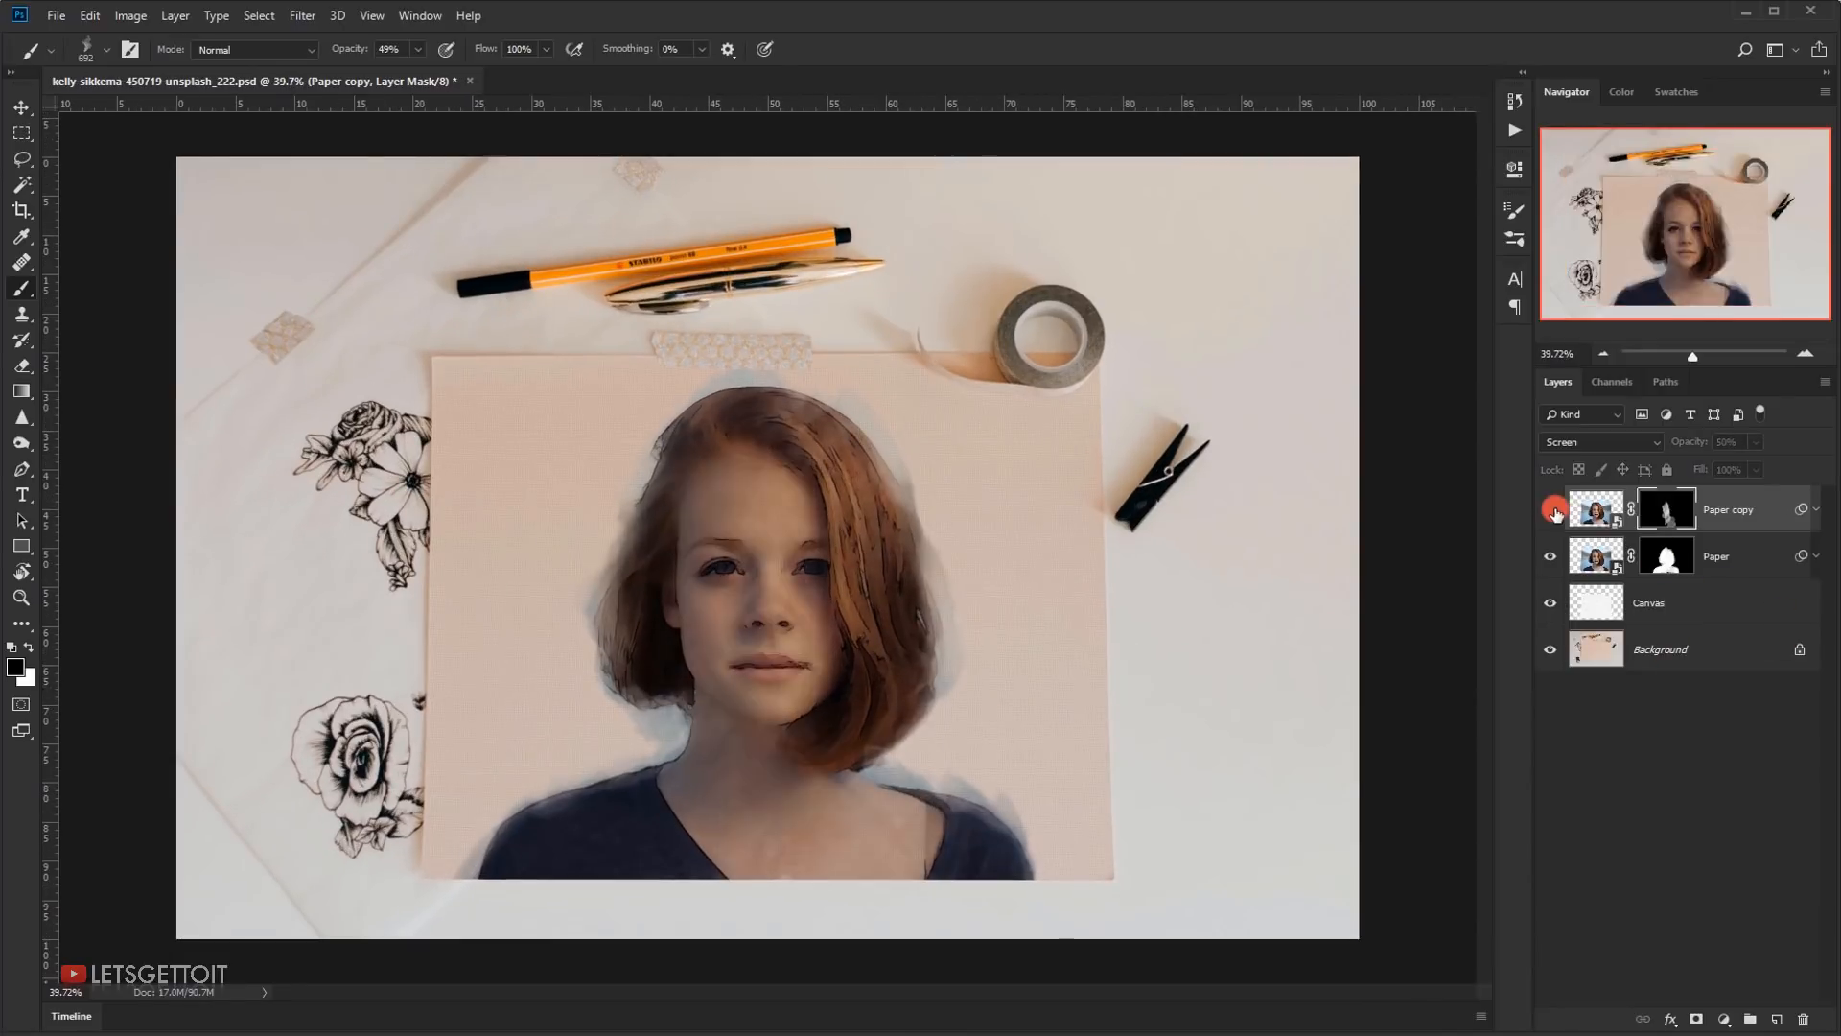
{"action": "left_click", "coordinate": [1552, 511]}
{"action": "left_click", "coordinate": [1552, 511]}
{"action": "left_click", "coordinate": [1552, 510]}
{"action": "left_click", "coordinate": [1552, 511]}
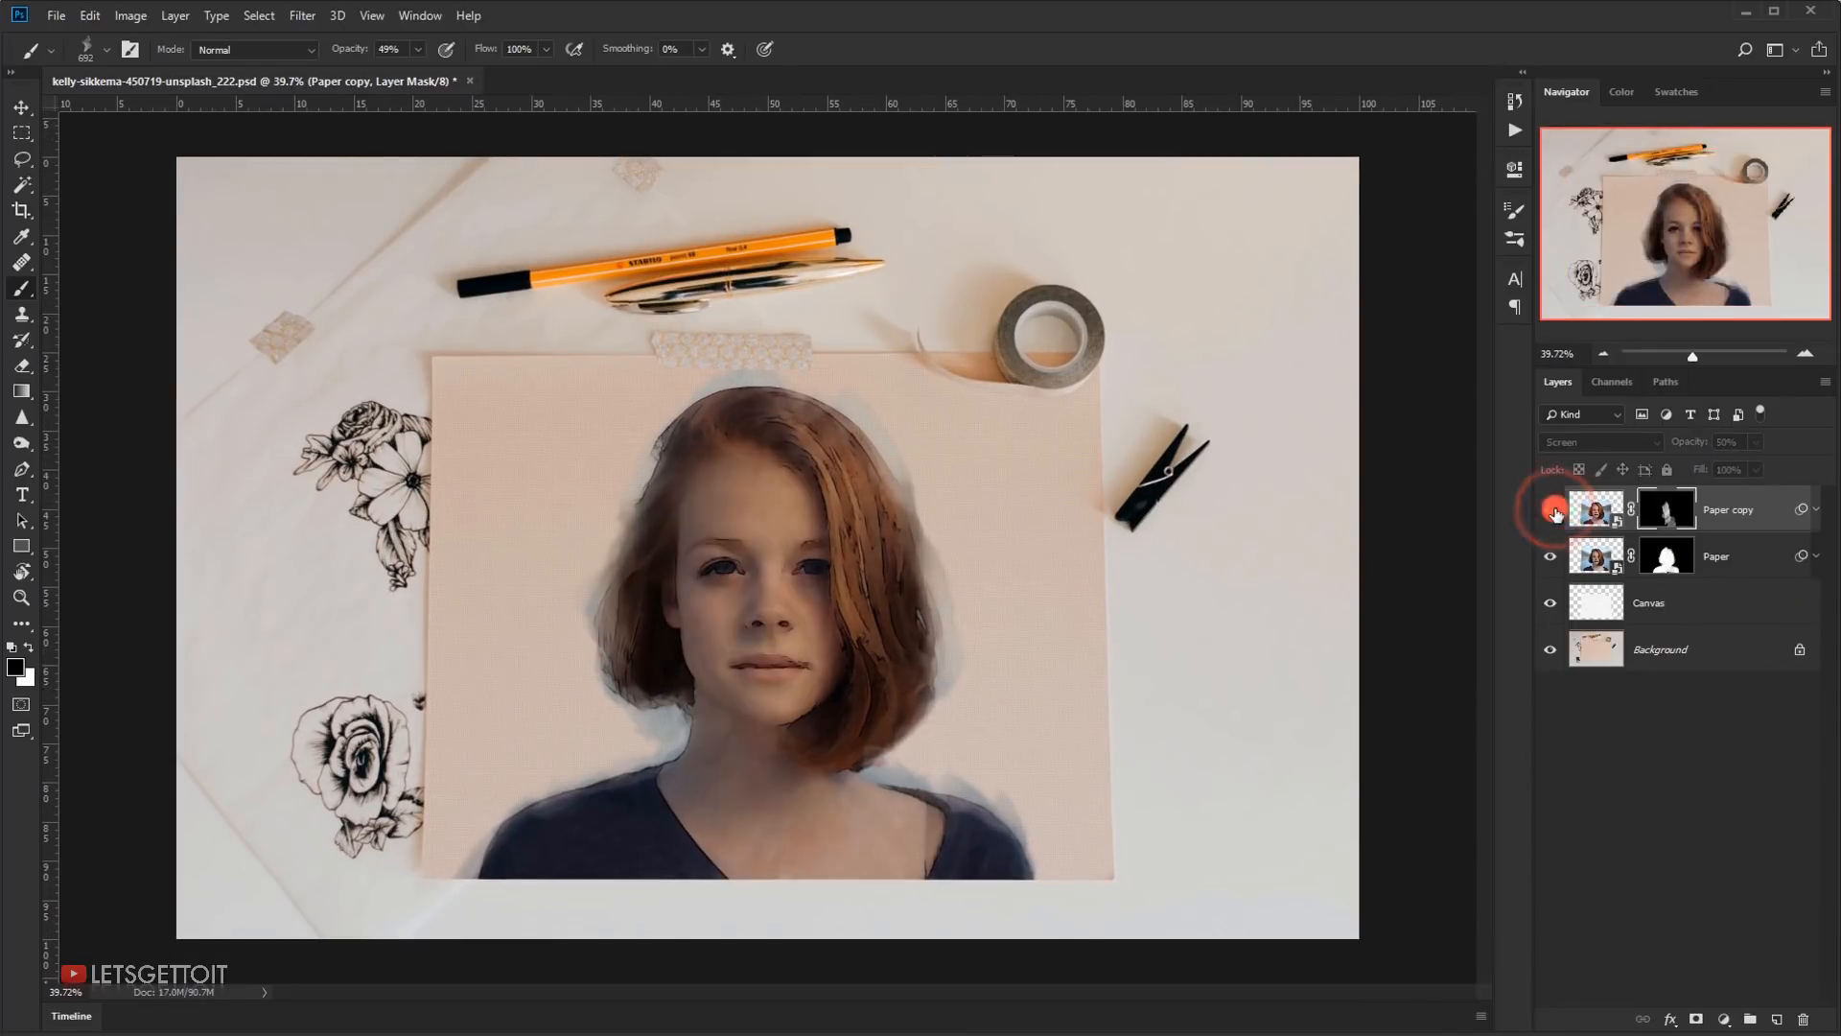
{"action": "left_click", "coordinate": [1552, 510]}
{"action": "scroll", "coordinate": [975, 739], "scroll_direction": "up", "scroll_amount": 2, "text": "alt"}
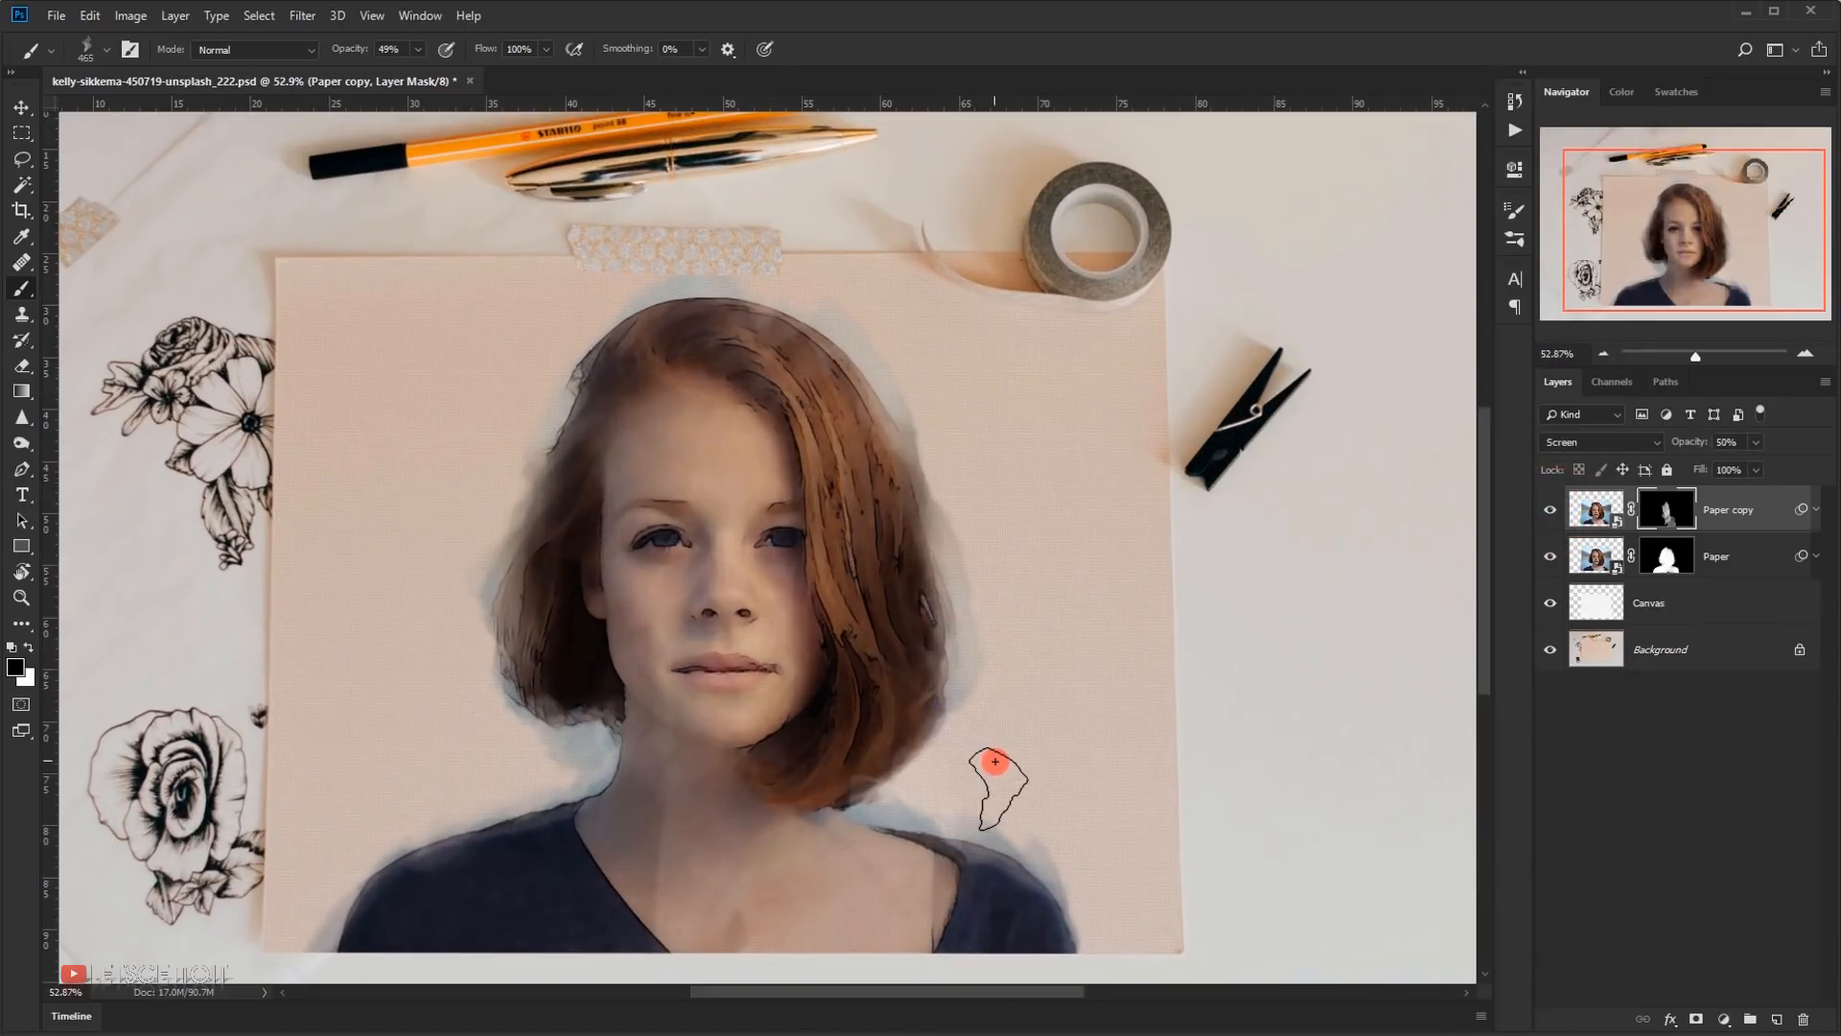
- Paint black on the Paper copy mask around the lower hair ends and the adjacent shoulder
{"action": "key", "text": "x"}
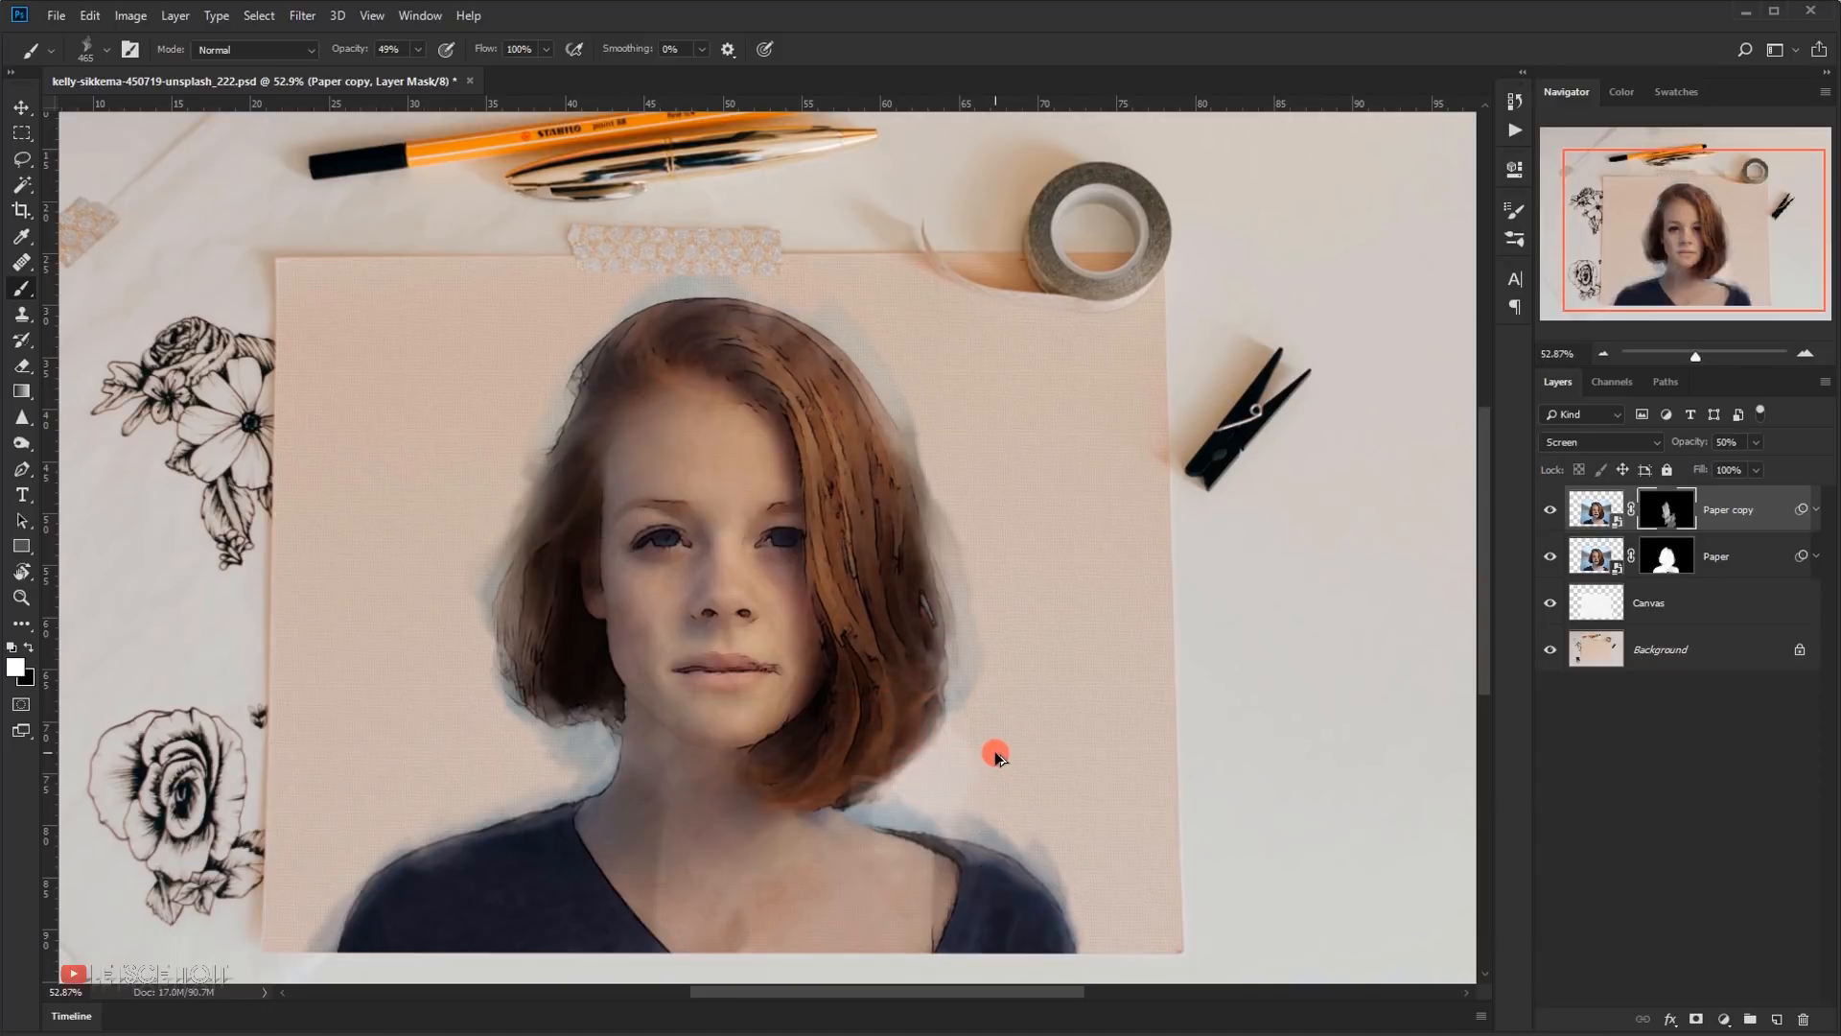
{"action": "key", "text": "x"}
{"action": "left_click", "coordinate": [865, 729]}
{"action": "left_click", "coordinate": [847, 756]}
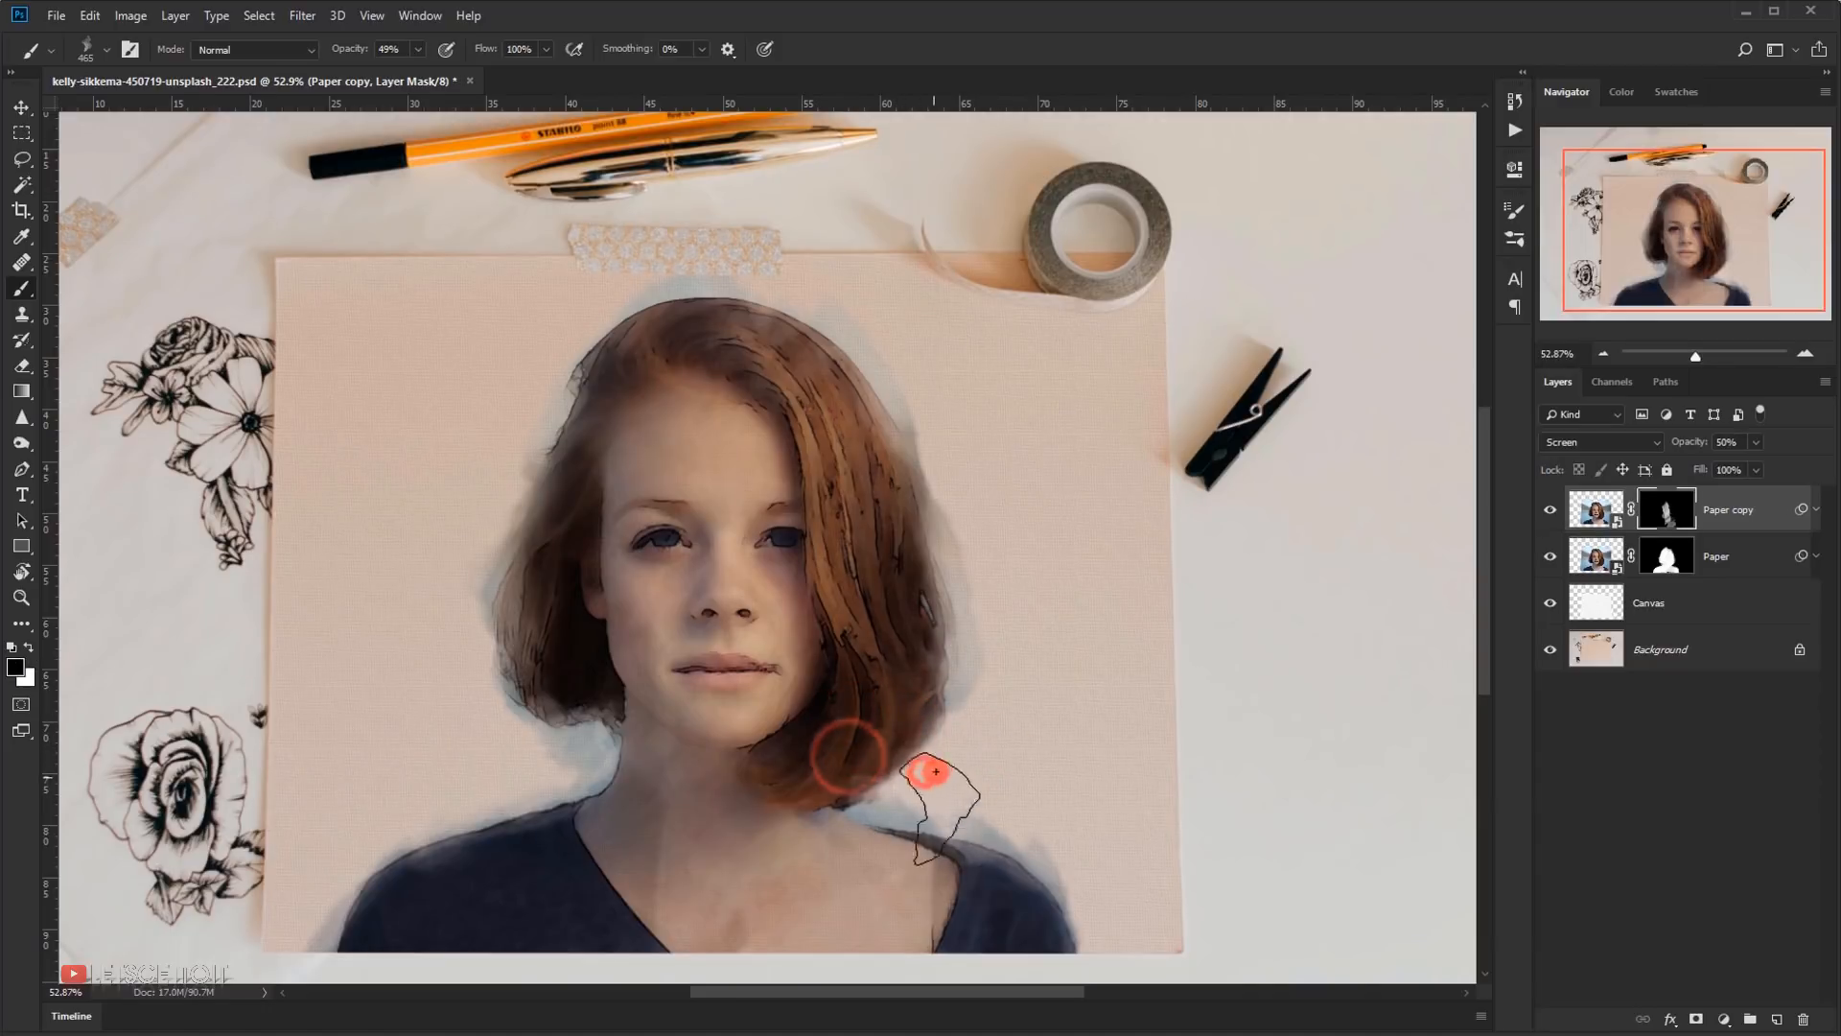
{"action": "left_click", "coordinate": [969, 803]}
{"action": "left_click", "coordinate": [1003, 849]}
{"action": "left_click", "coordinate": [926, 922]}
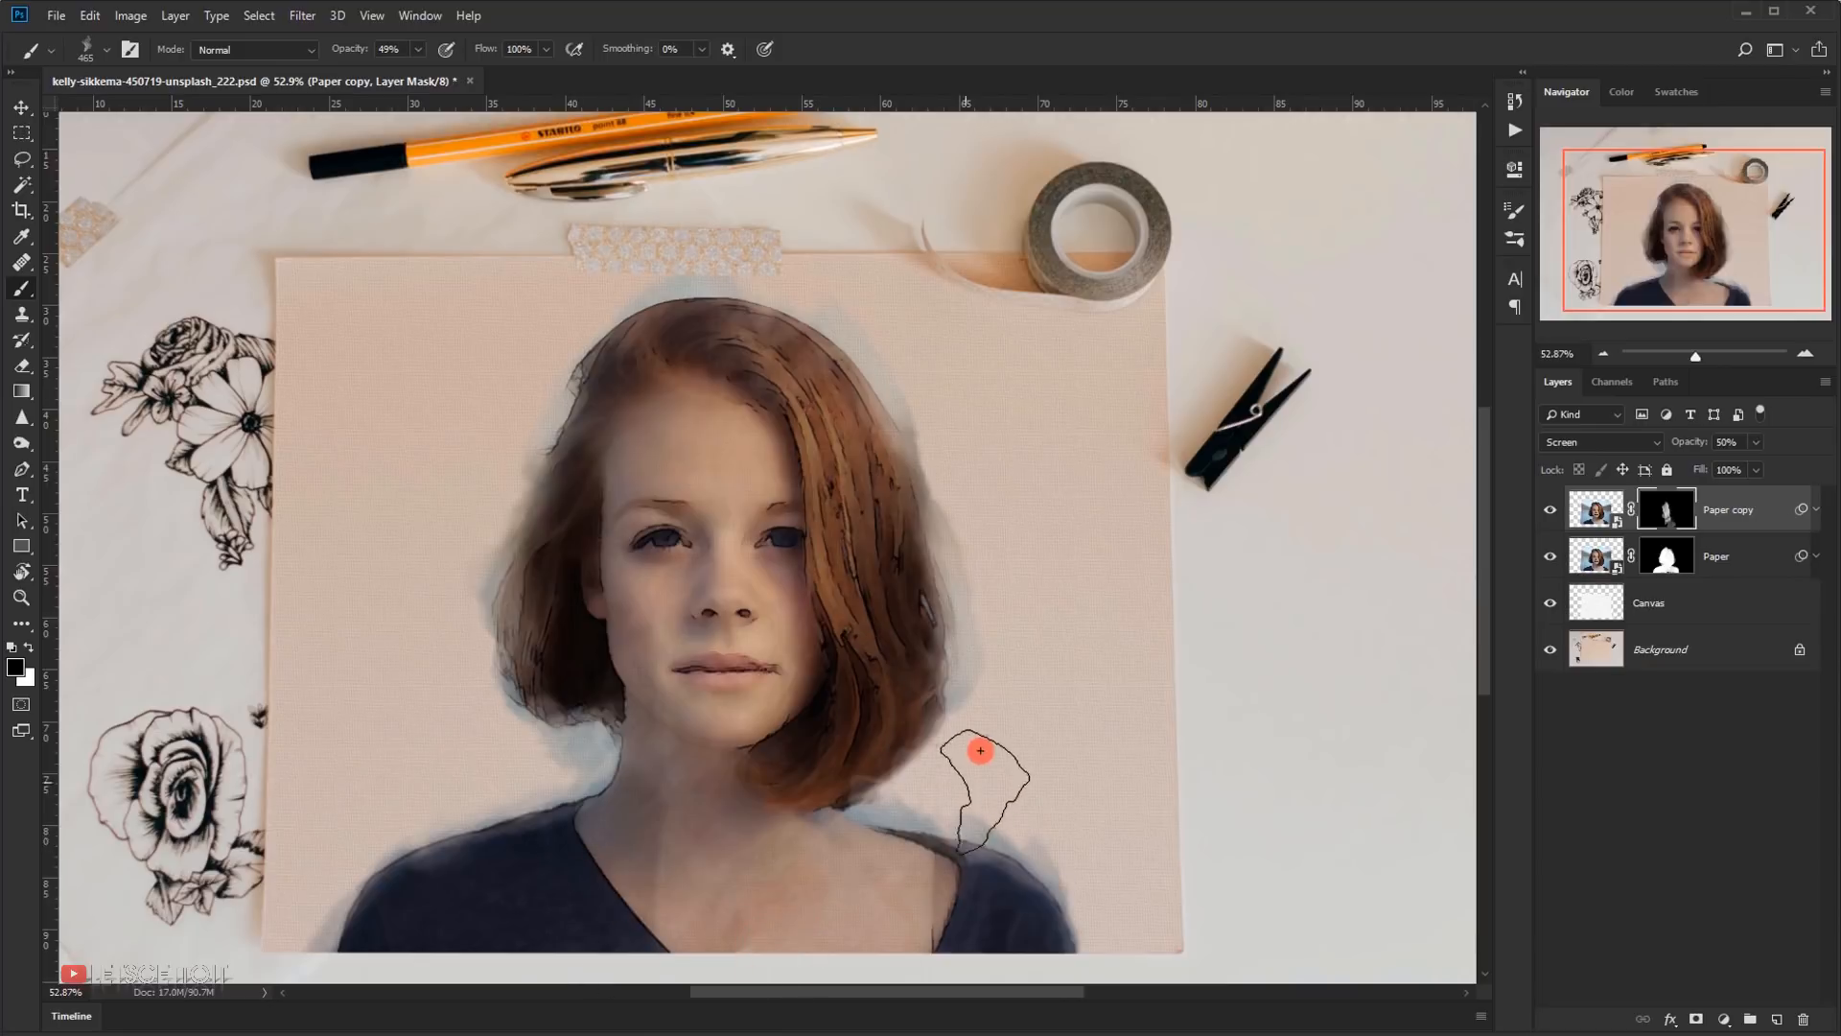
- Paint white at 50% brush opacity on the Paper copy mask along the long hair strands beside the face and up to the crown
{"action": "key", "text": "x"}
{"action": "scroll", "coordinate": [878, 534], "scroll_direction": "up", "scroll_amount": 3}
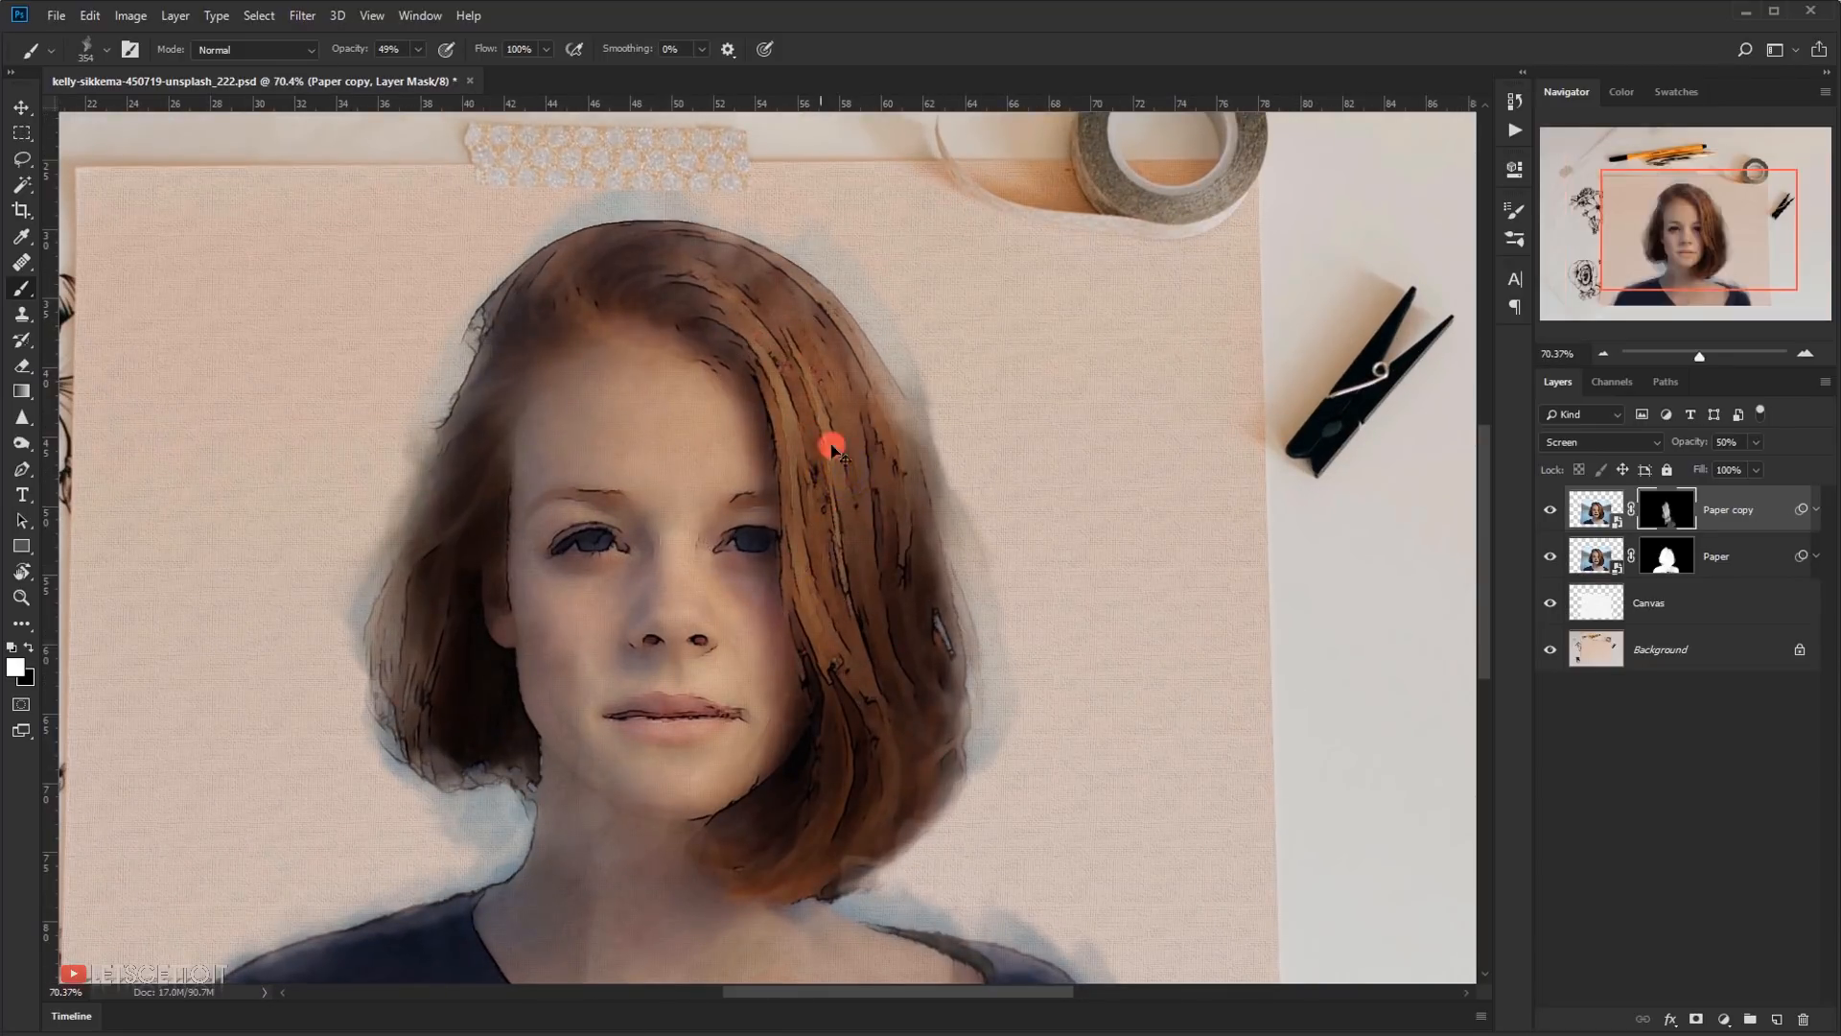
{"action": "left_click_drag", "start_coordinate": [803, 408], "coordinate": [760, 407]}
{"action": "mouse_move", "coordinate": [806, 336]}
{"action": "left_mouse_down"}
{"action": "mouse_move", "coordinate": [781, 335]}
{"action": "mouse_move", "coordinate": [846, 482]}
{"action": "left_mouse_up"}
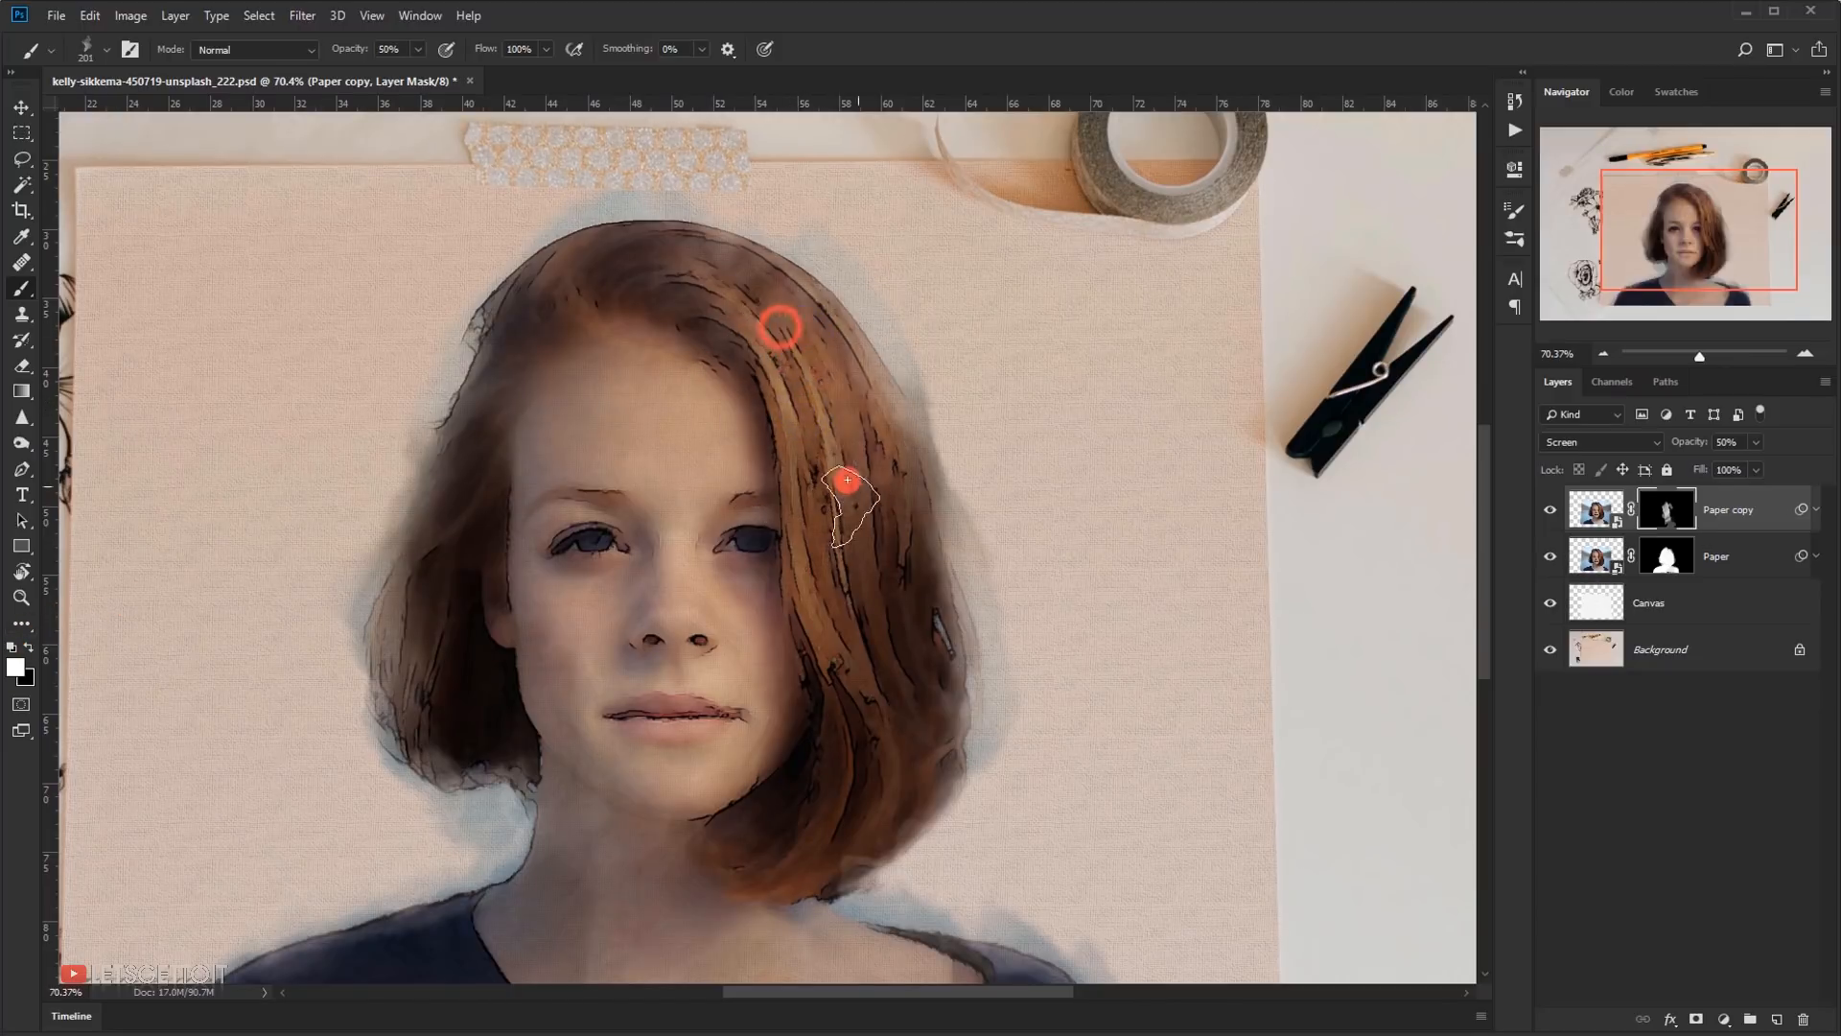
{"action": "mouse_move", "coordinate": [813, 392]}
{"action": "left_mouse_down"}
{"action": "mouse_move", "coordinate": [861, 488]}
{"action": "mouse_move", "coordinate": [826, 423]}
{"action": "mouse_move", "coordinate": [884, 685]}
{"action": "mouse_move", "coordinate": [891, 670]}
{"action": "mouse_move", "coordinate": [843, 780]}
{"action": "mouse_move", "coordinate": [867, 682]}
{"action": "mouse_move", "coordinate": [866, 733]}
{"action": "left_mouse_up"}
{"action": "left_click_drag", "start_coordinate": [820, 507], "coordinate": [796, 420]}
{"action": "left_click_drag", "start_coordinate": [744, 293], "coordinate": [624, 292]}
- Set the brush size to 127 and brighten finer areas of the crown and the long strands on the Paper copy mask
{"action": "right_click", "coordinate": [641, 292], "text": "alt"}
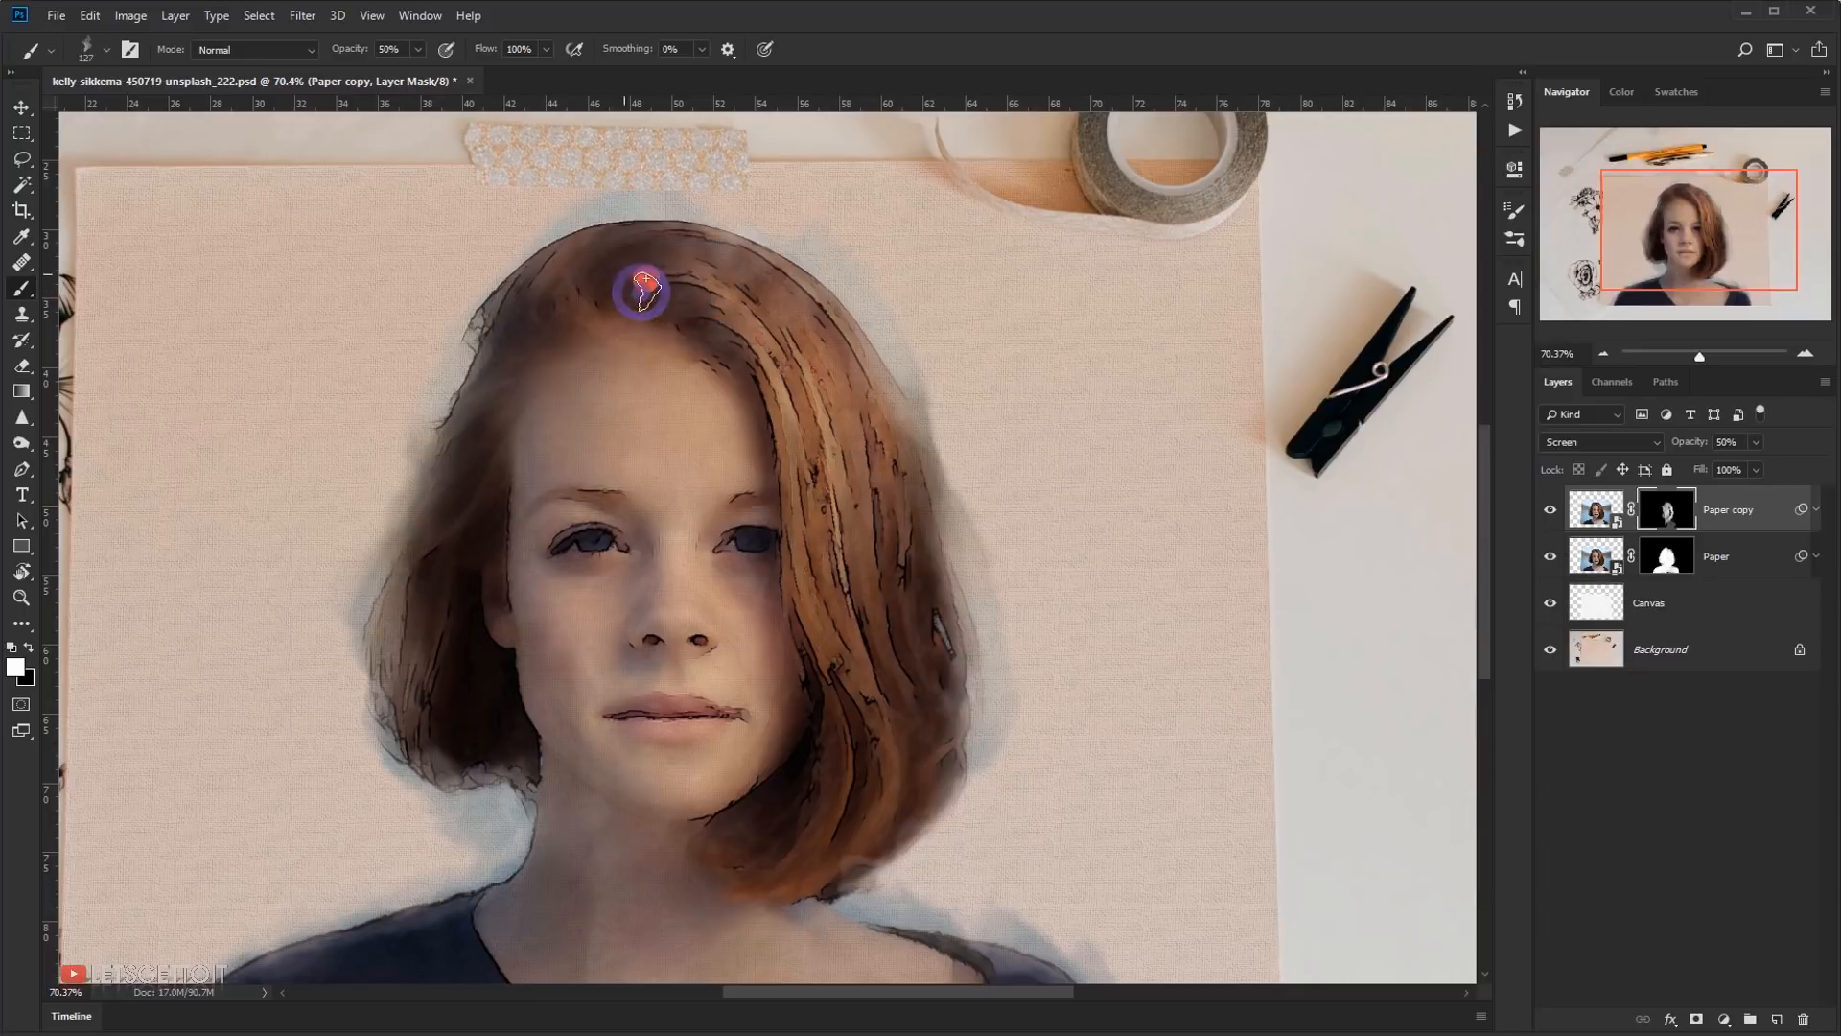
{"action": "left_click", "coordinate": [723, 291]}
{"action": "left_click", "coordinate": [809, 413]}
{"action": "left_click", "coordinate": [756, 553]}
- Paint white on the Paper copy mask over the shorter hair section beside the ear, enlarging the brush to 215 for the last strokes
{"action": "left_click", "coordinate": [489, 448]}
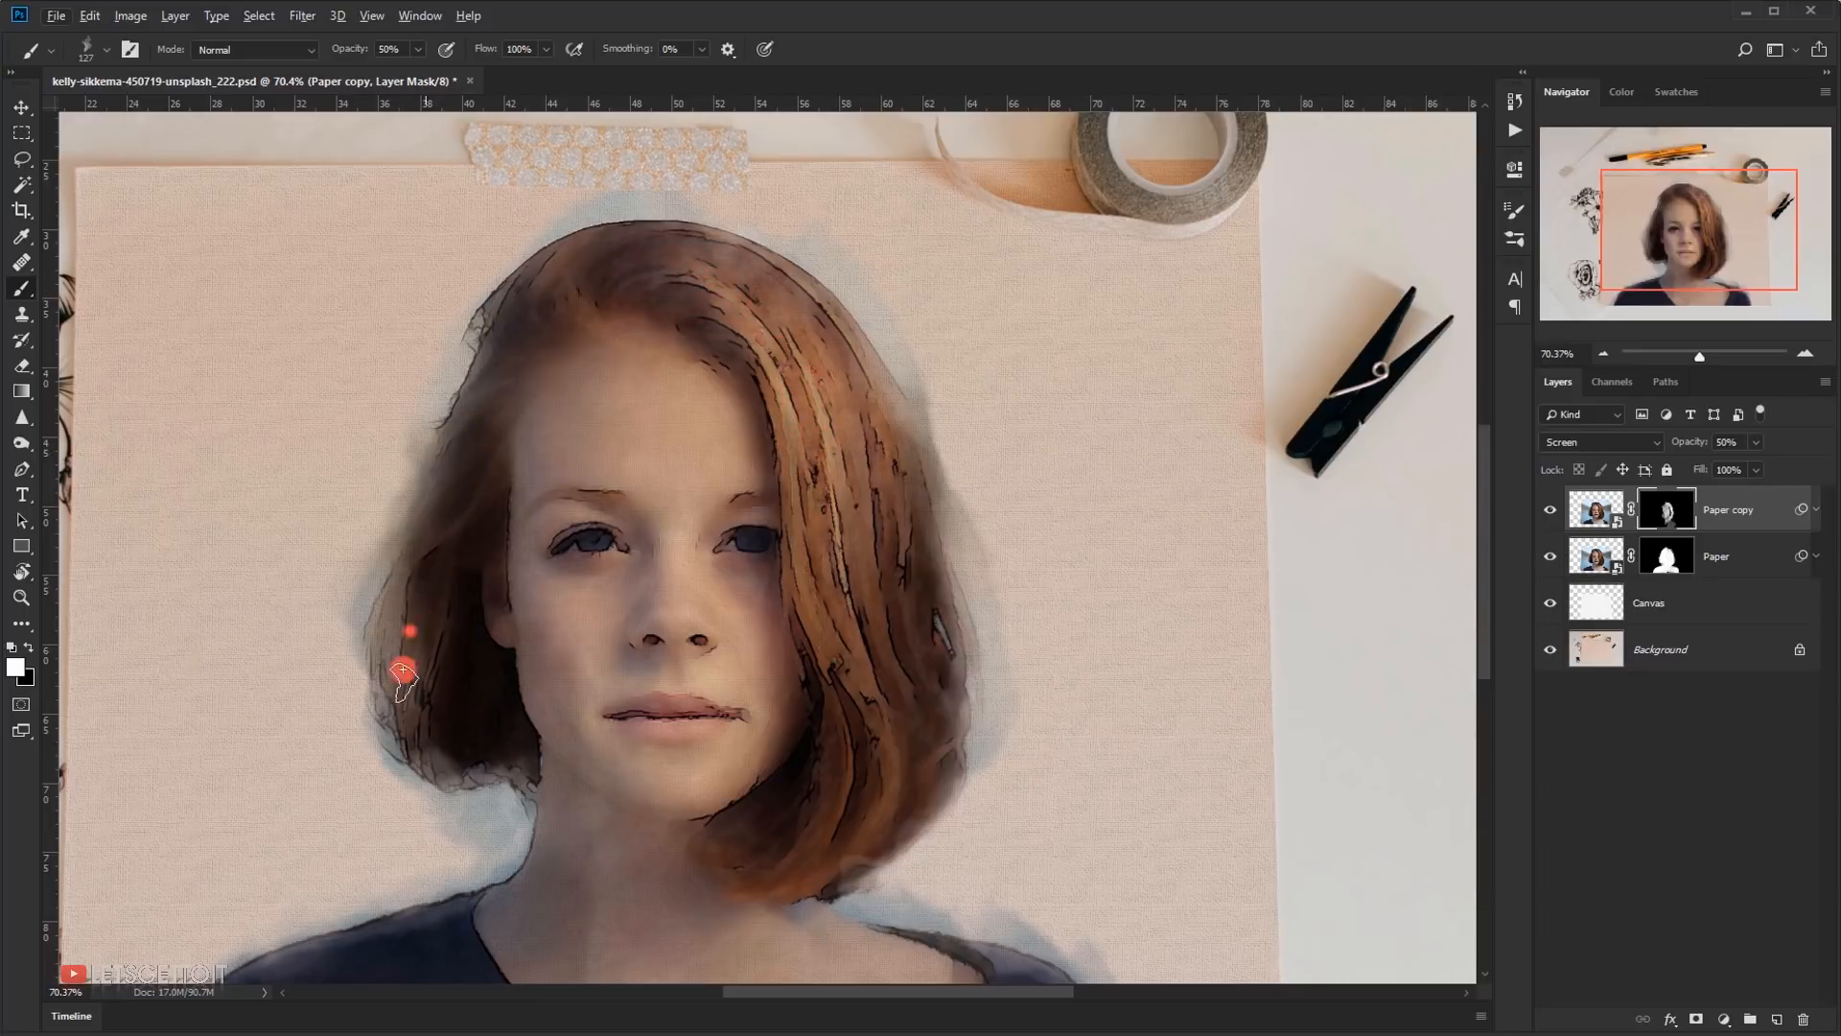
{"action": "mouse_move", "coordinate": [403, 672]}
{"action": "left_mouse_down"}
{"action": "mouse_move", "coordinate": [444, 522]}
{"action": "mouse_move", "coordinate": [441, 728]}
{"action": "mouse_move", "coordinate": [443, 705]}
{"action": "left_mouse_up"}
{"action": "left_click", "coordinate": [485, 437]}
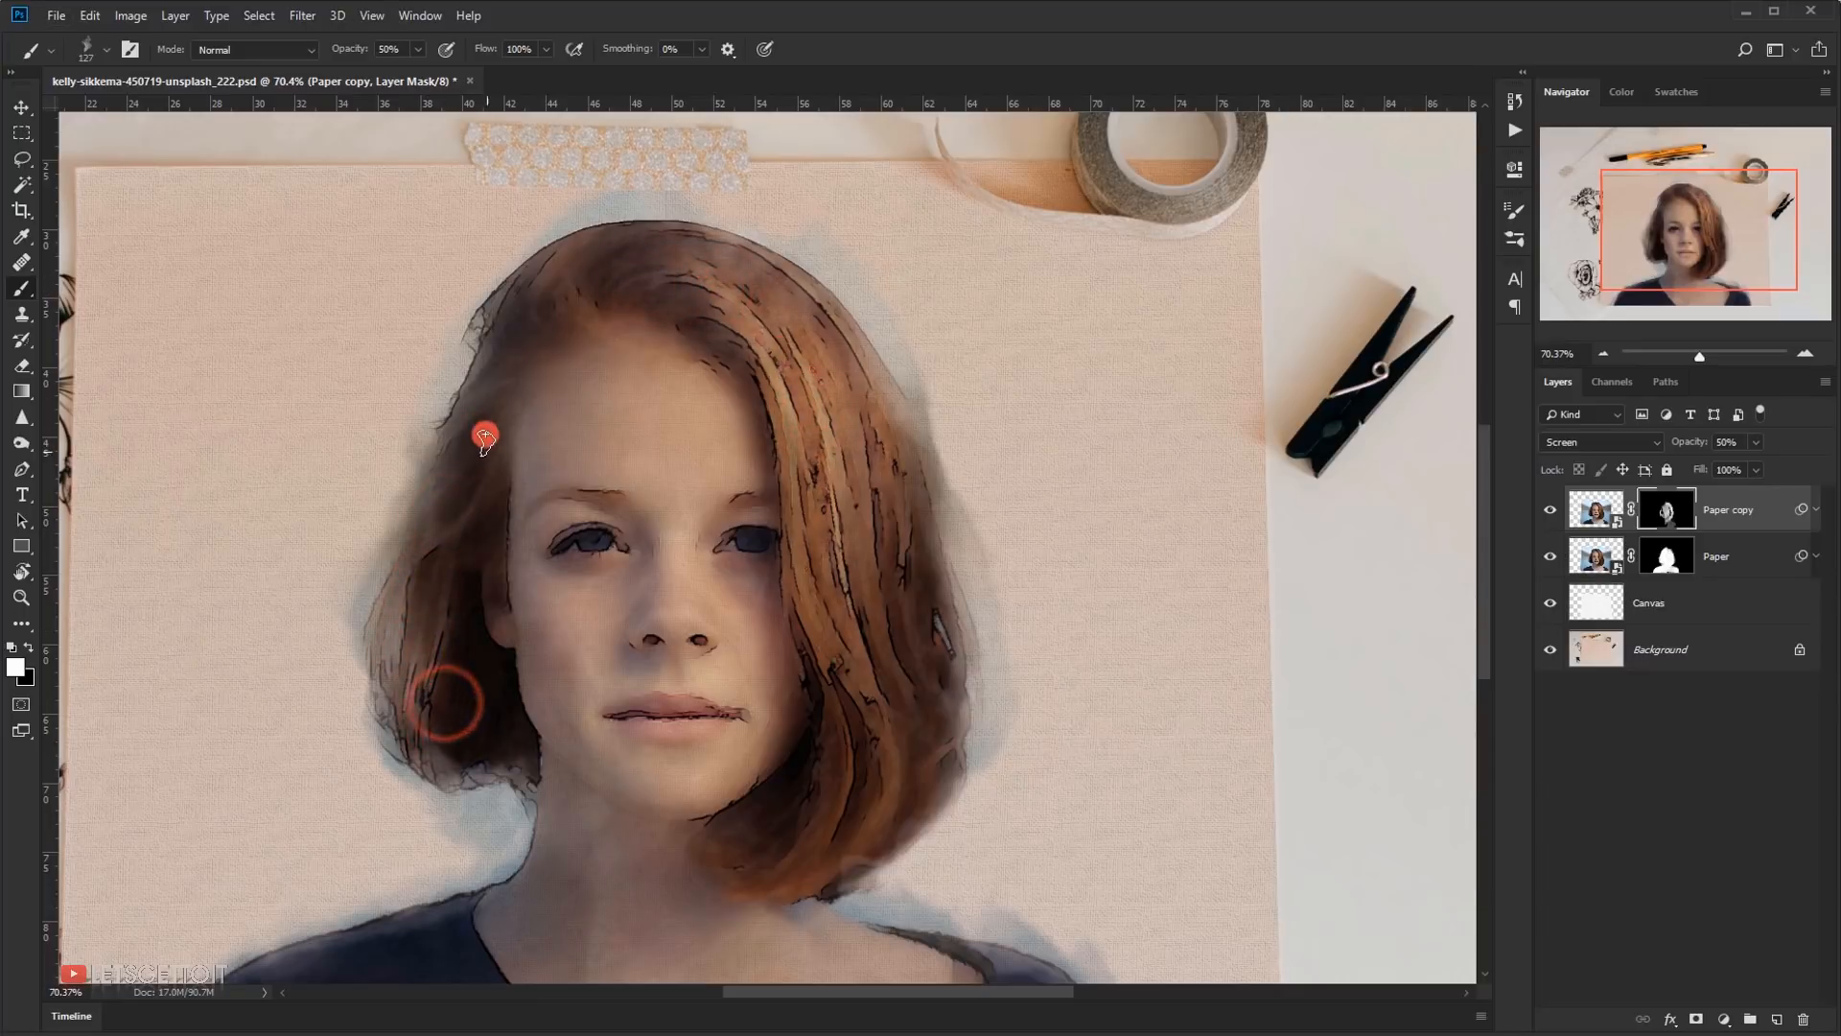
{"action": "left_click_drag", "start_coordinate": [486, 437], "coordinate": [493, 365]}
{"action": "left_click_drag", "start_coordinate": [493, 366], "coordinate": [431, 528]}
{"action": "left_click_drag", "start_coordinate": [489, 415], "coordinate": [462, 499]}
{"action": "left_click_drag", "start_coordinate": [444, 526], "coordinate": [452, 723]}
{"action": "left_click_drag", "start_coordinate": [484, 387], "coordinate": [439, 537]}
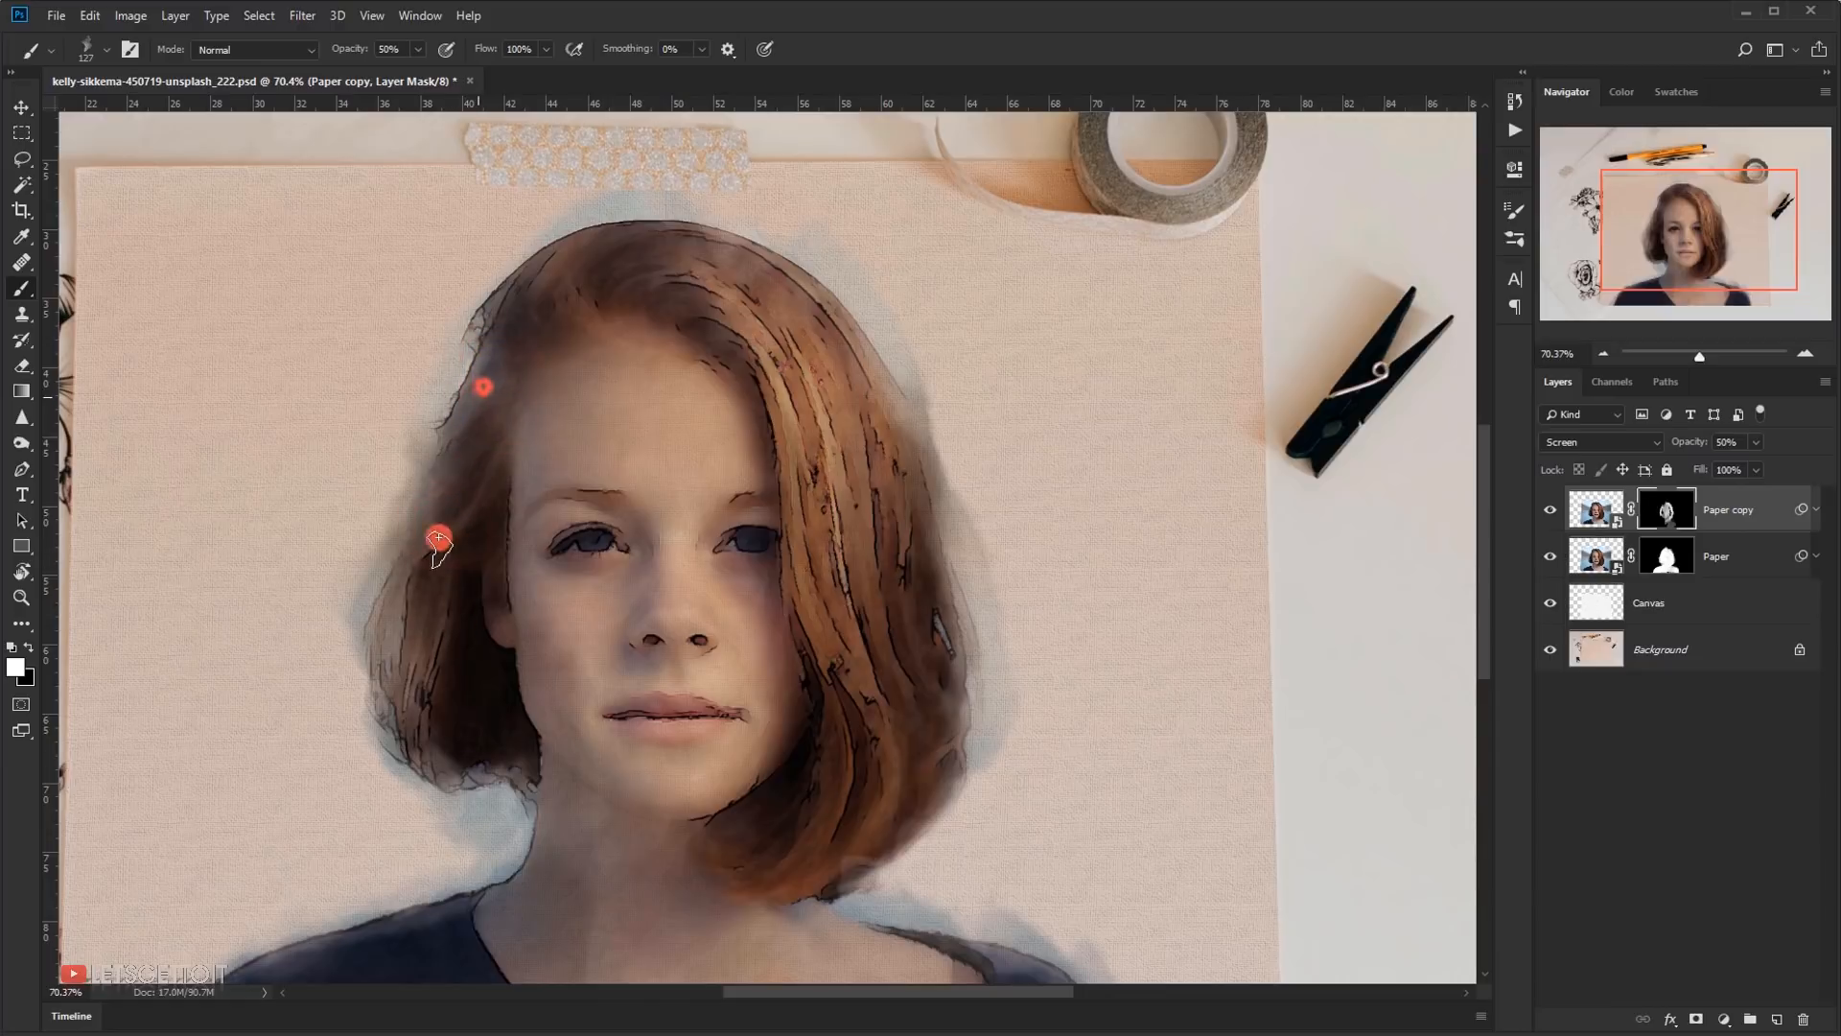
{"action": "left_click_drag", "start_coordinate": [539, 329], "coordinate": [431, 444]}
{"action": "right_click", "coordinate": [432, 452], "text": "alt"}
{"action": "left_click_drag", "start_coordinate": [504, 361], "coordinate": [457, 612]}
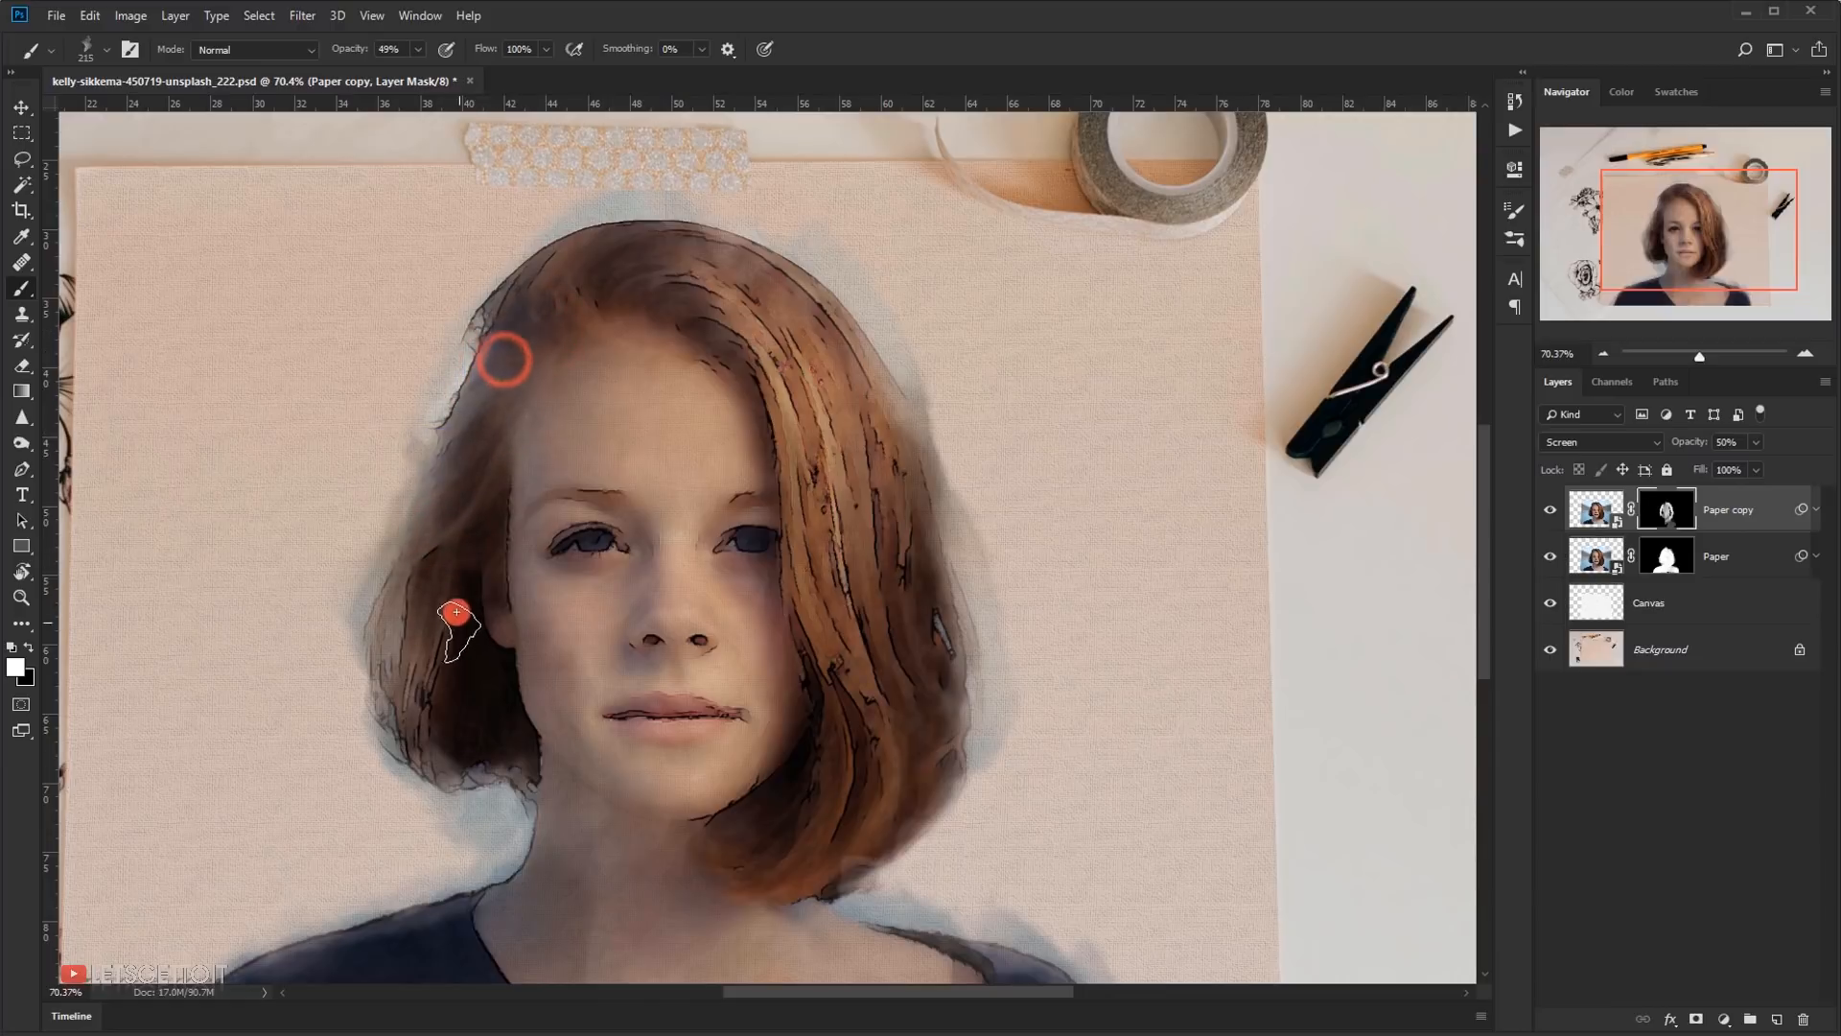
- Paint black on the Paper copy mask along the outer edge of the shorter hair section to remove the brightening from the paper
{"action": "key", "text": "x"}
{"action": "mouse_move", "coordinate": [415, 386]}
{"action": "left_mouse_down"}
{"action": "mouse_move", "coordinate": [444, 346]}
{"action": "mouse_move", "coordinate": [394, 443]}
{"action": "mouse_move", "coordinate": [422, 384]}
{"action": "mouse_move", "coordinate": [371, 604]}
{"action": "left_mouse_up"}
{"action": "left_click", "coordinate": [419, 388]}
- Toggle the Paper copy layer's visibility to compare the whole image with and without the hair brightening
{"action": "scroll", "coordinate": [441, 669], "scroll_direction": "down", "scroll_amount": 4}
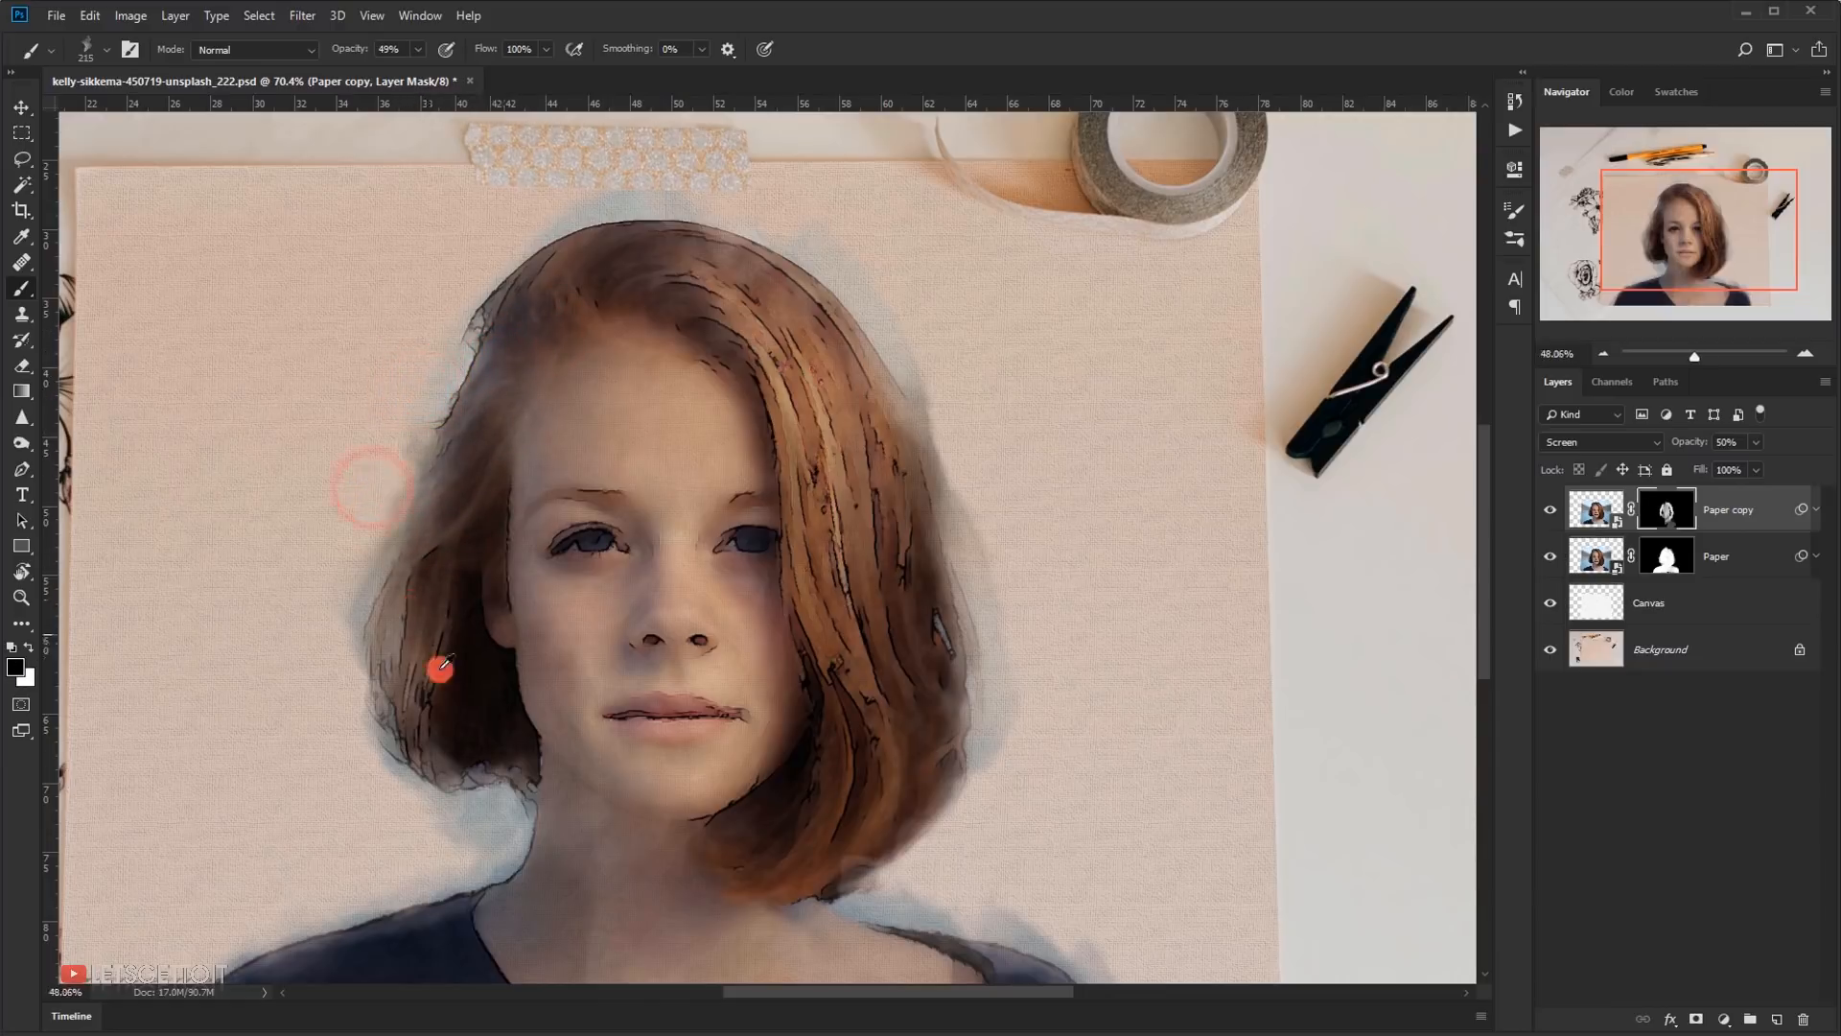
{"action": "scroll", "coordinate": [440, 669], "scroll_direction": "down", "scroll_amount": 2}
{"action": "left_click", "coordinate": [1550, 518]}
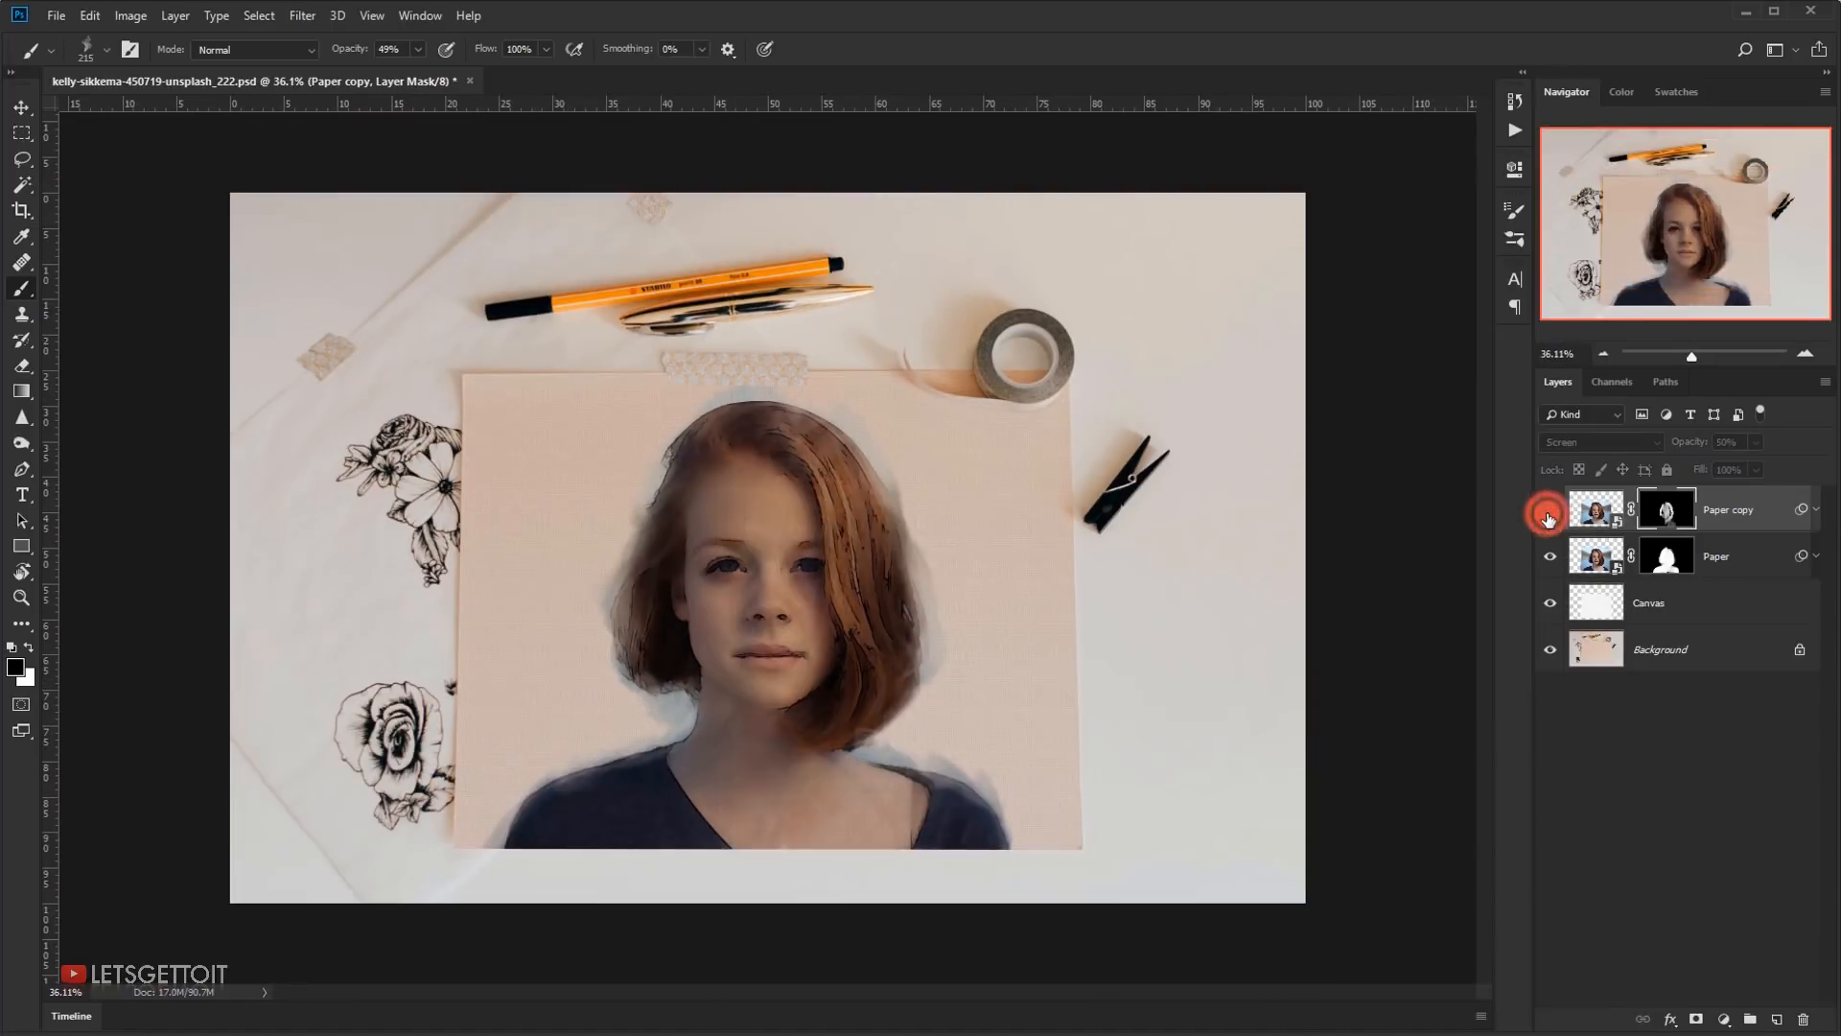
{"action": "left_click", "coordinate": [1550, 518]}
{"action": "left_click", "coordinate": [1550, 517]}
{"action": "left_click", "coordinate": [1550, 518]}
{"action": "scroll", "coordinate": [725, 741], "scroll_direction": "up", "scroll_amount": 1}
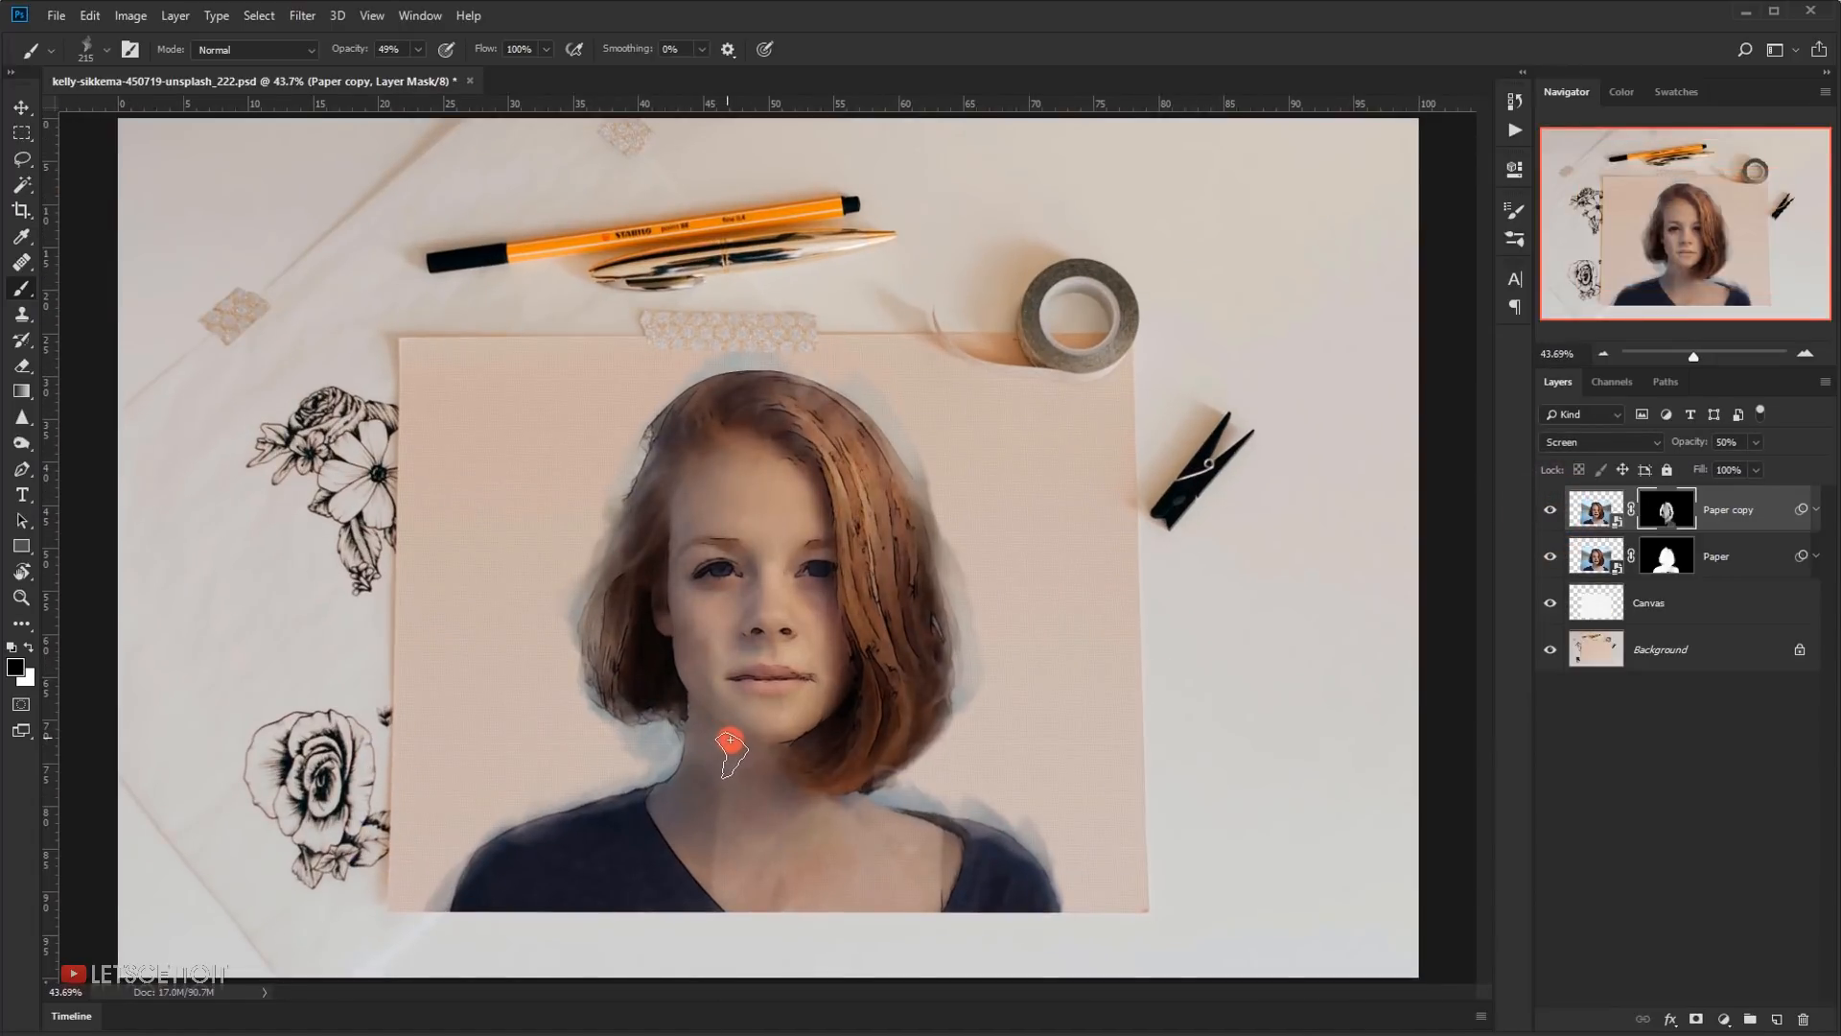
{"action": "scroll", "coordinate": [822, 723], "scroll_direction": "down", "scroll_amount": 1}
{"action": "scroll", "coordinate": [822, 723], "scroll_direction": "up", "scroll_amount": 1}
- Create a new layer directly above the Canvas layer and name it Colors
{"action": "left_click", "coordinate": [1652, 609]}
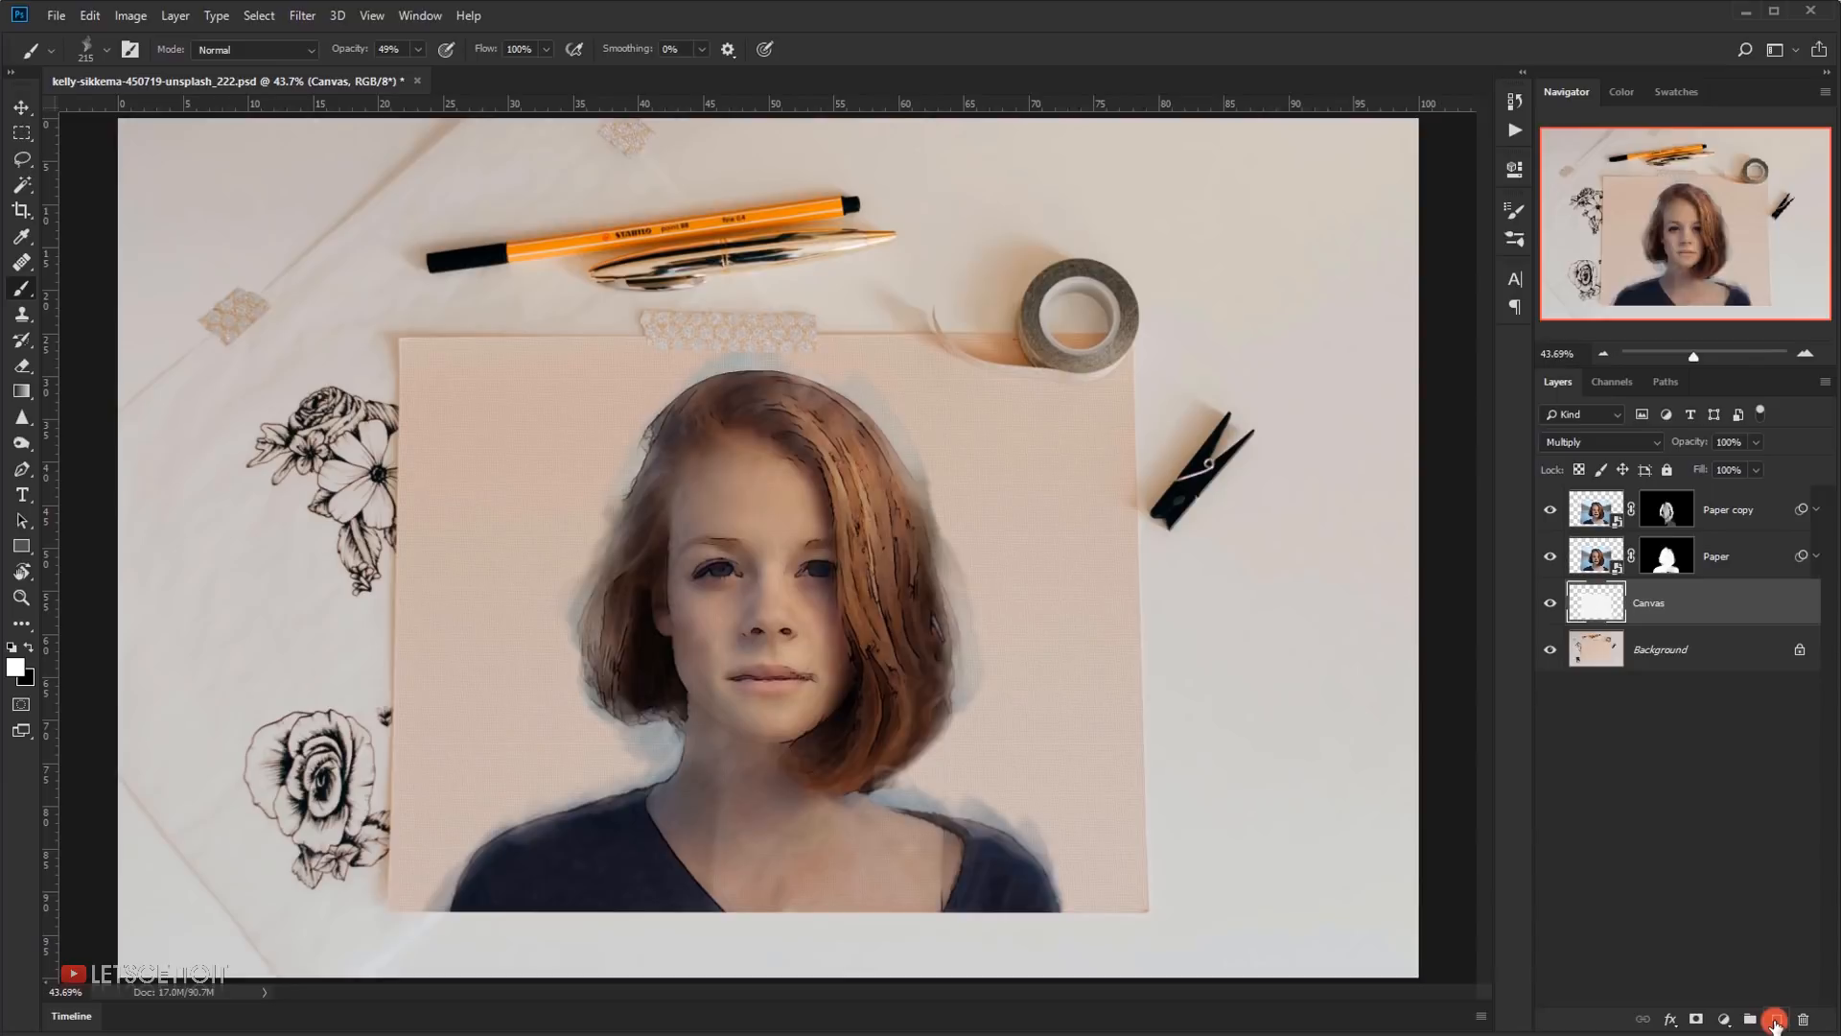
{"action": "left_click", "coordinate": [1776, 1020]}
{"action": "double_click", "coordinate": [1651, 603]}
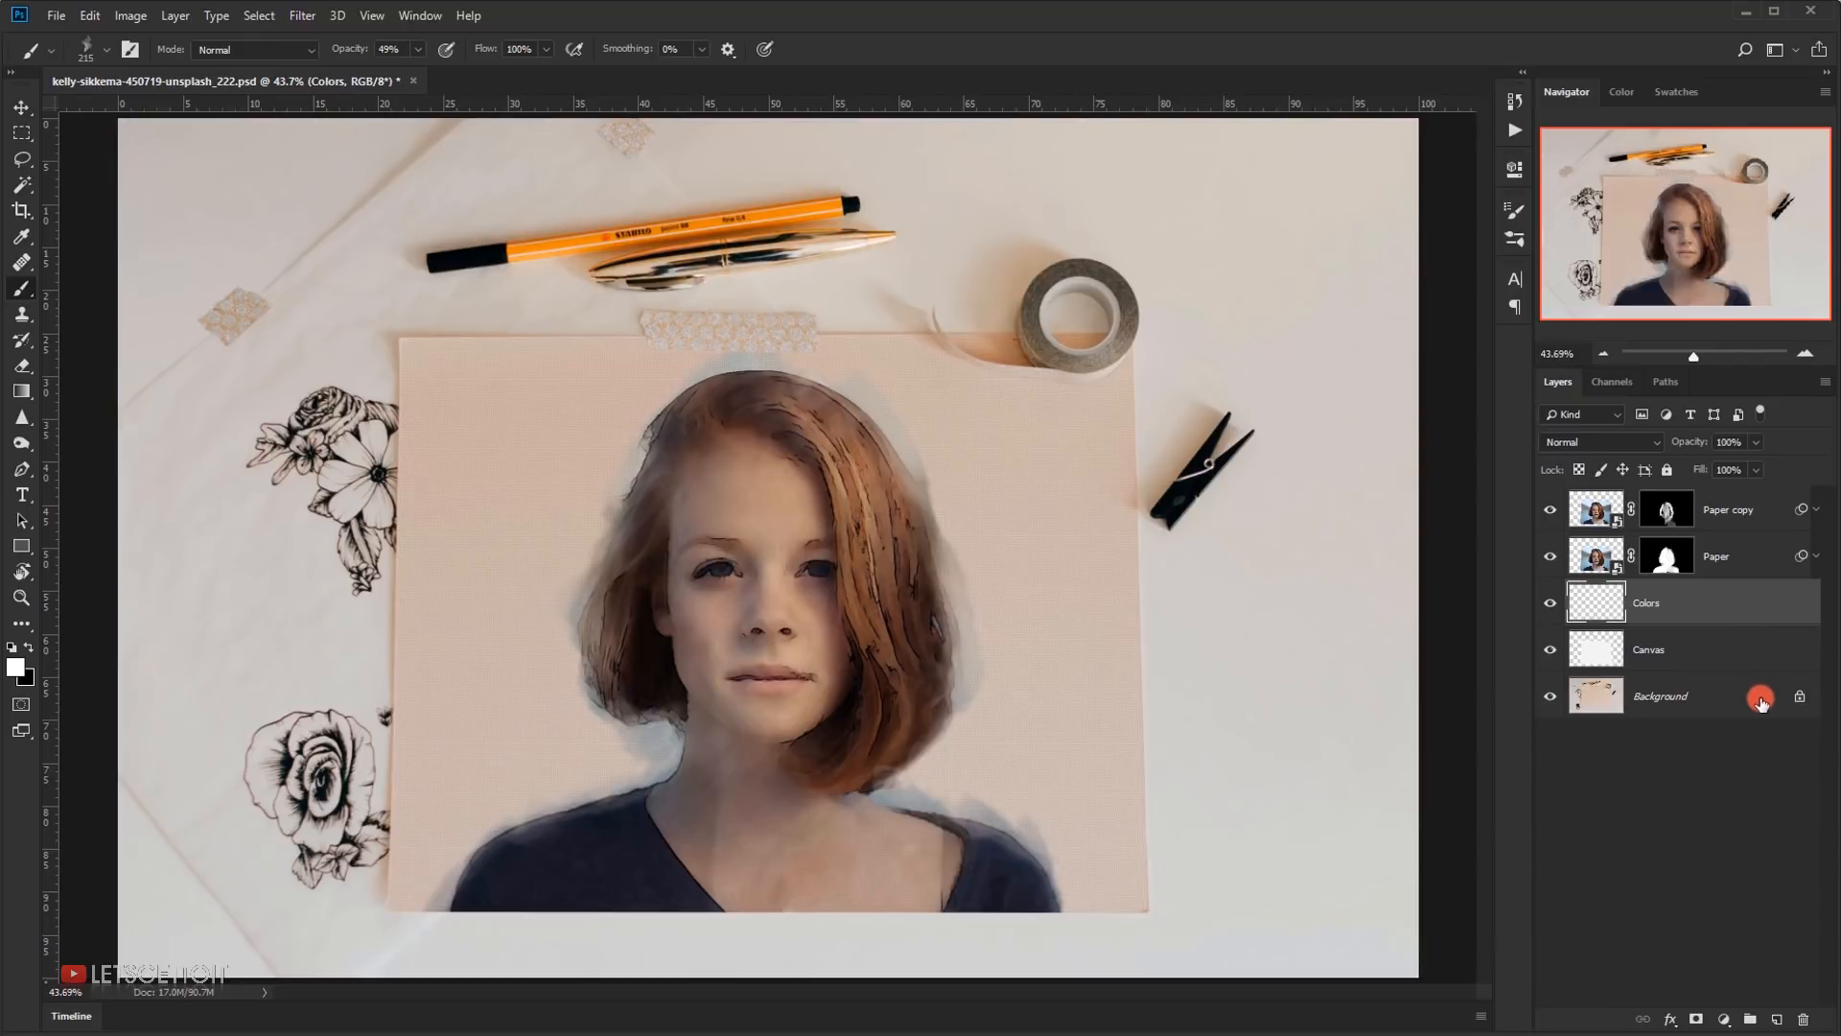
- Make a selection from the paper path with 0 pixels feather and add it as a mask to the Colors layer
{"action": "left_click", "coordinate": [1668, 384]}
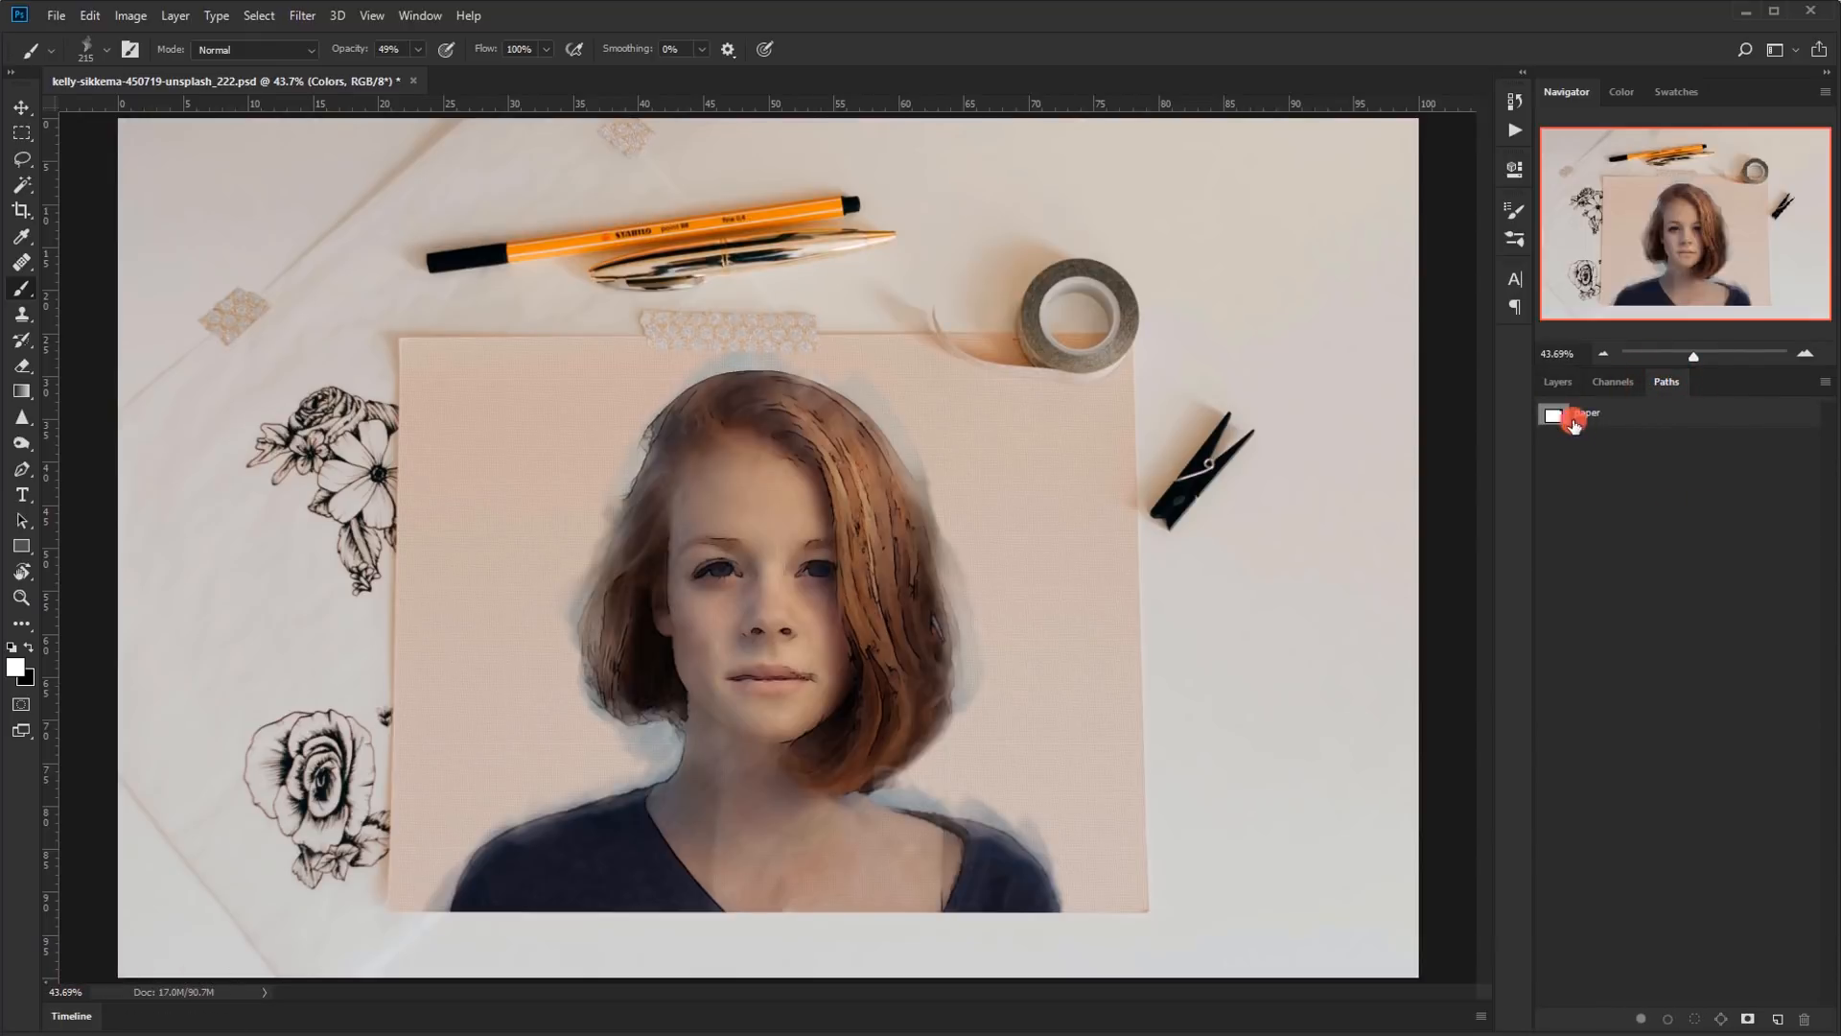
{"action": "right_click", "coordinate": [1628, 412]}
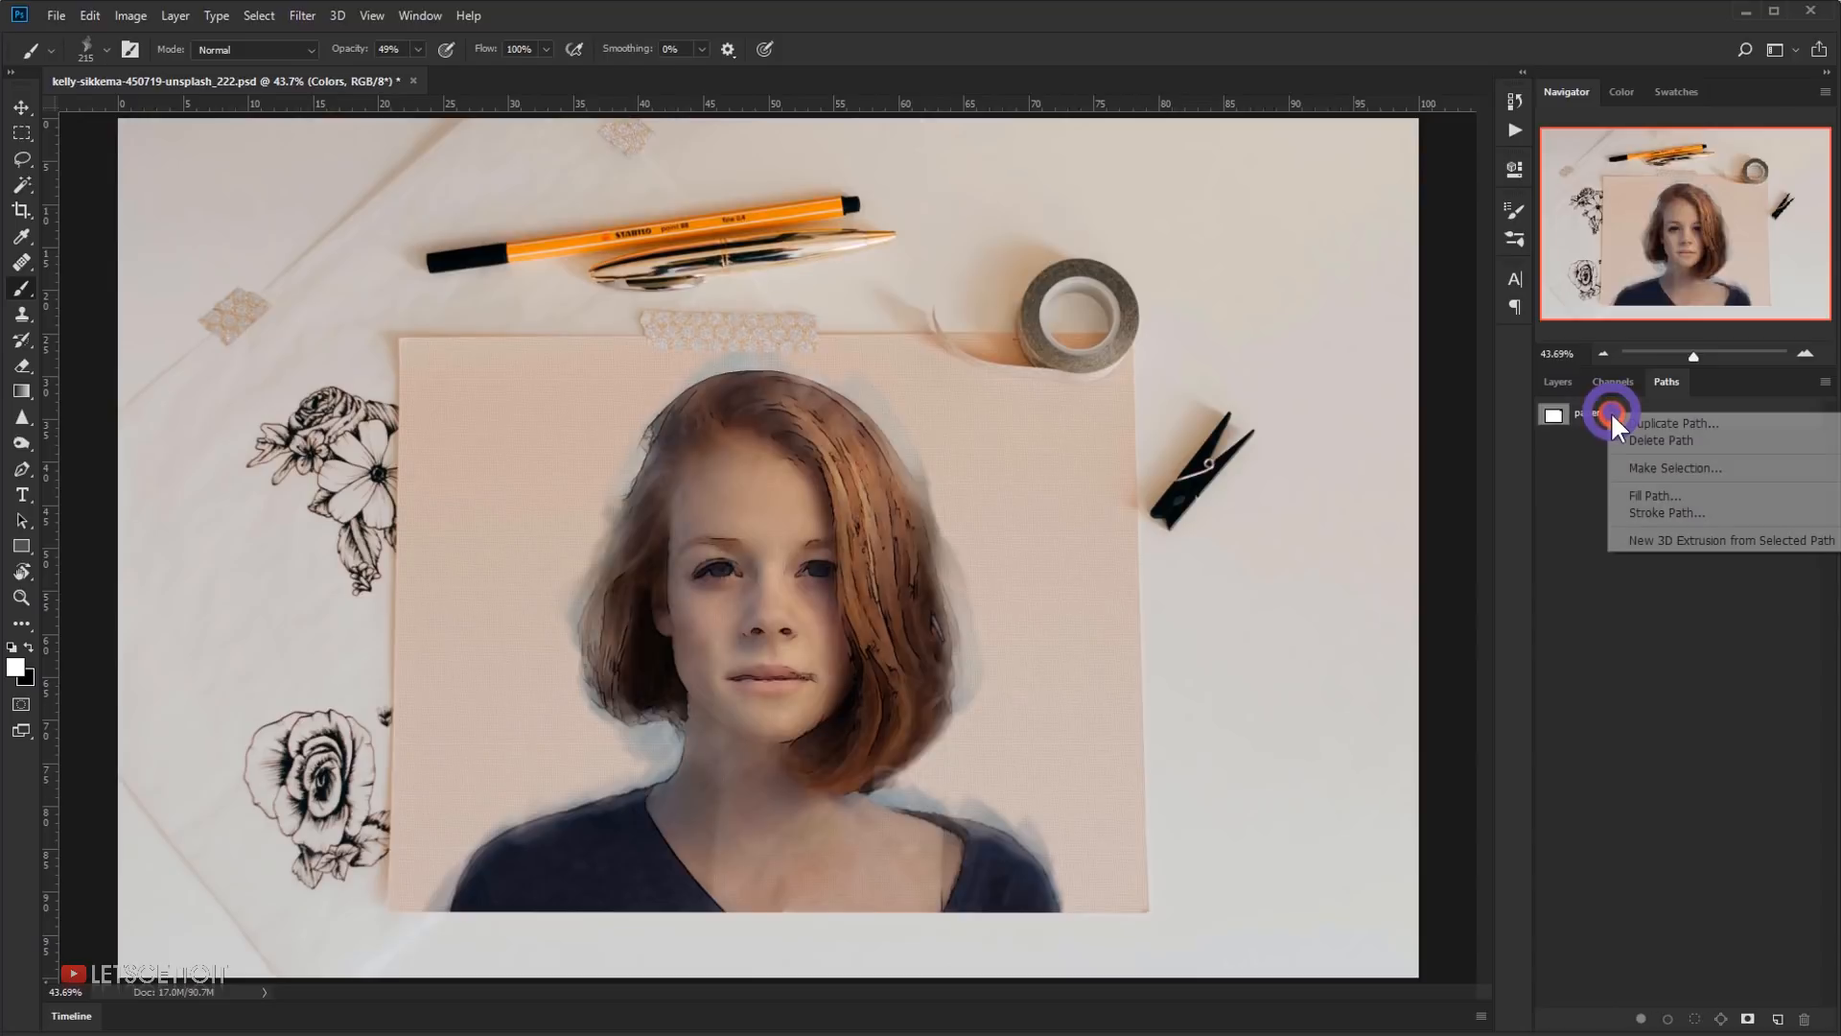
{"action": "left_click", "coordinate": [1671, 468]}
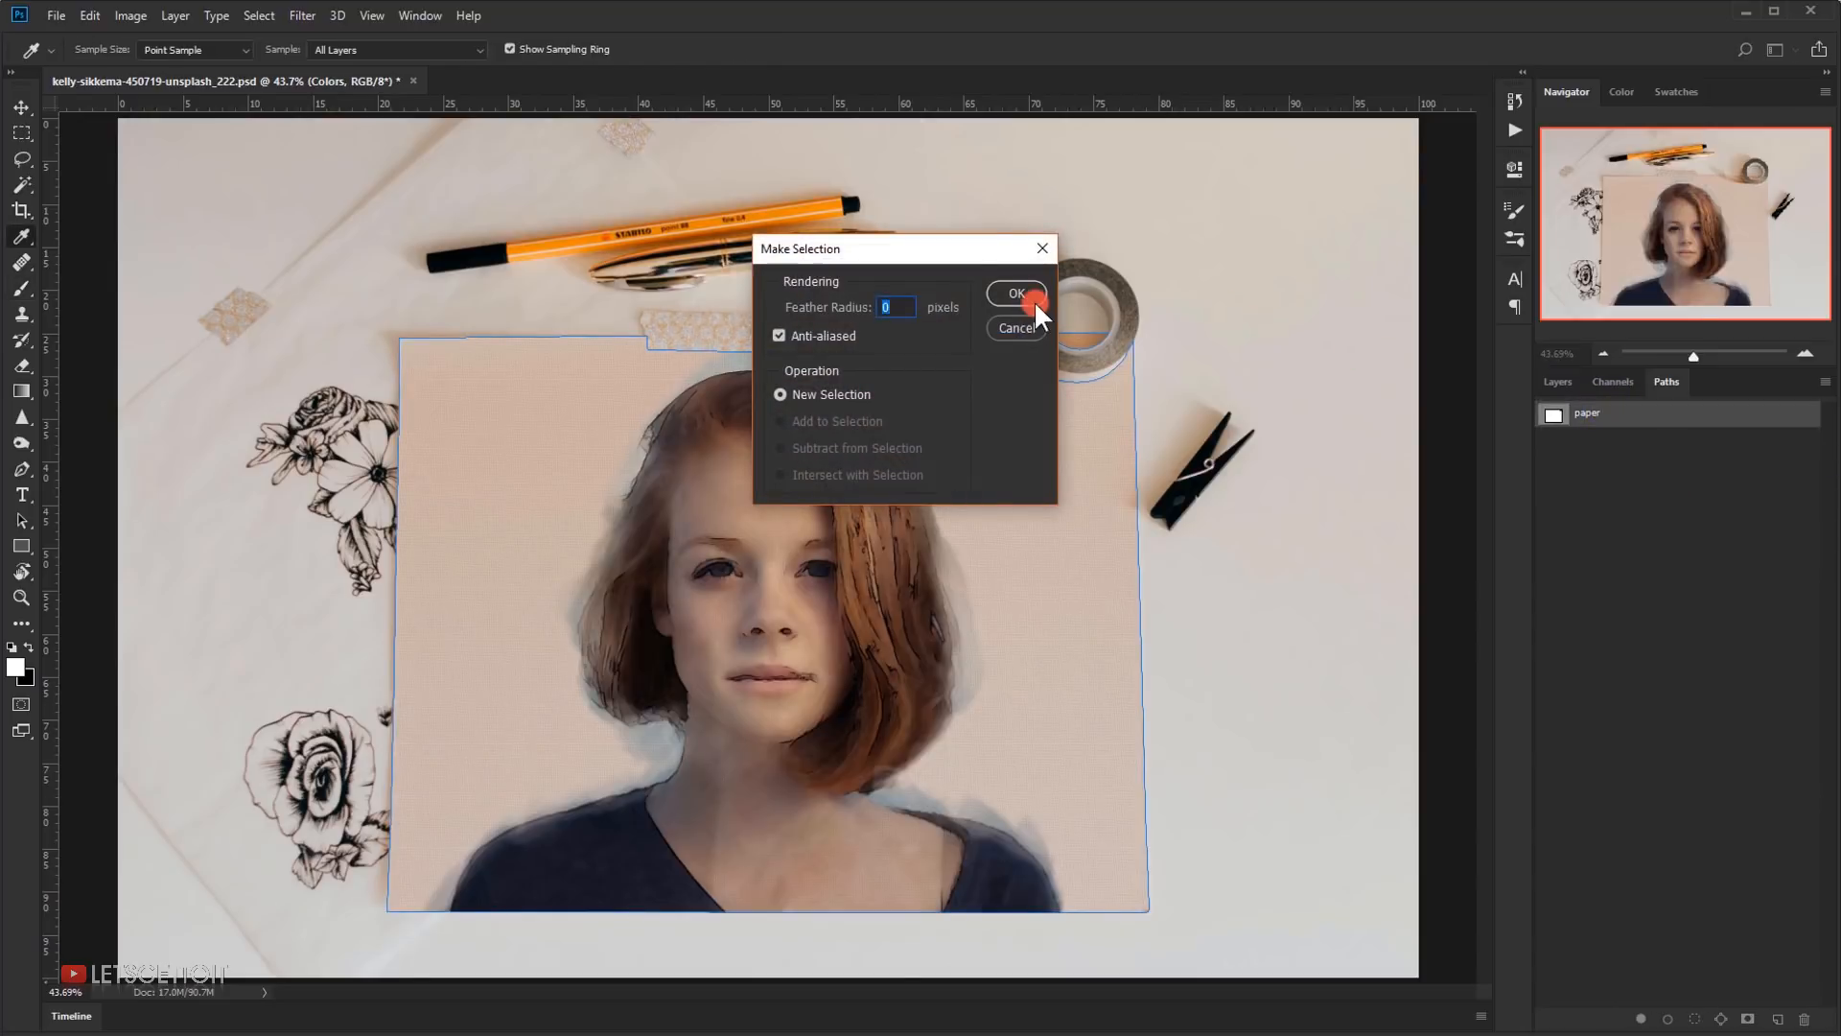
{"action": "left_click", "coordinate": [1018, 293]}
{"action": "key", "text": "b"}
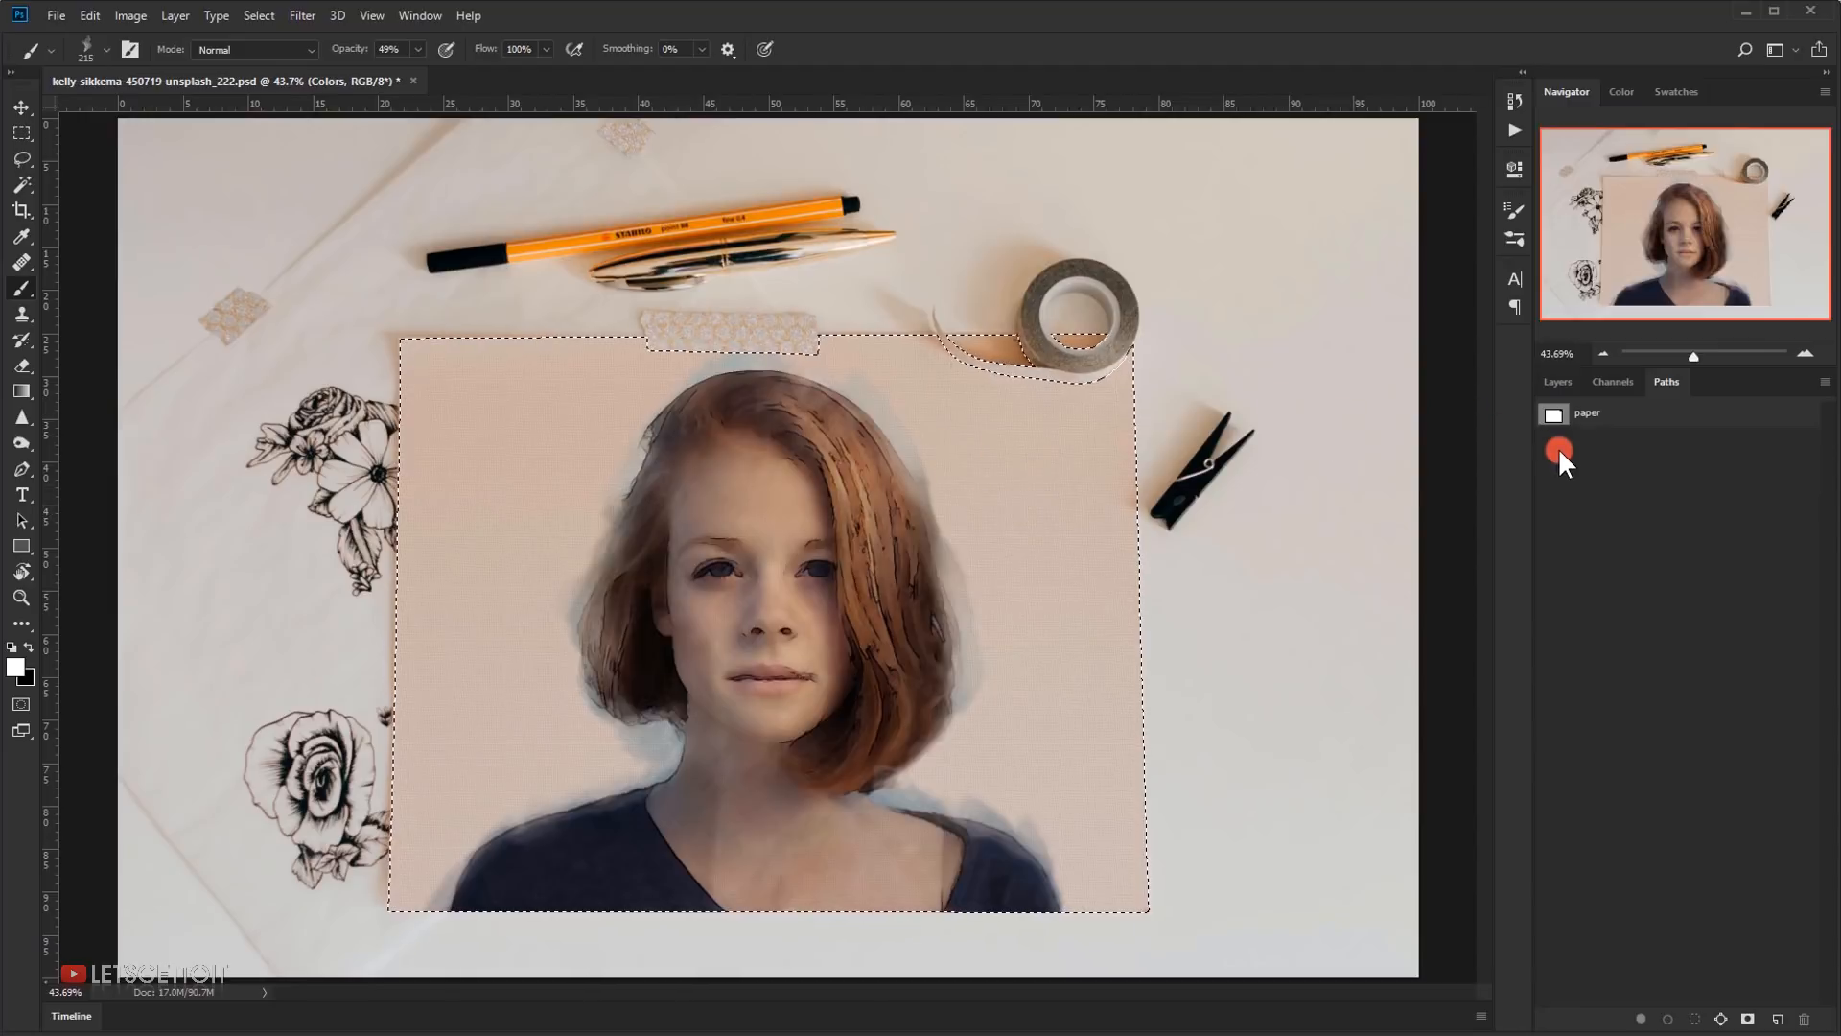
{"action": "left_click", "coordinate": [1548, 381]}
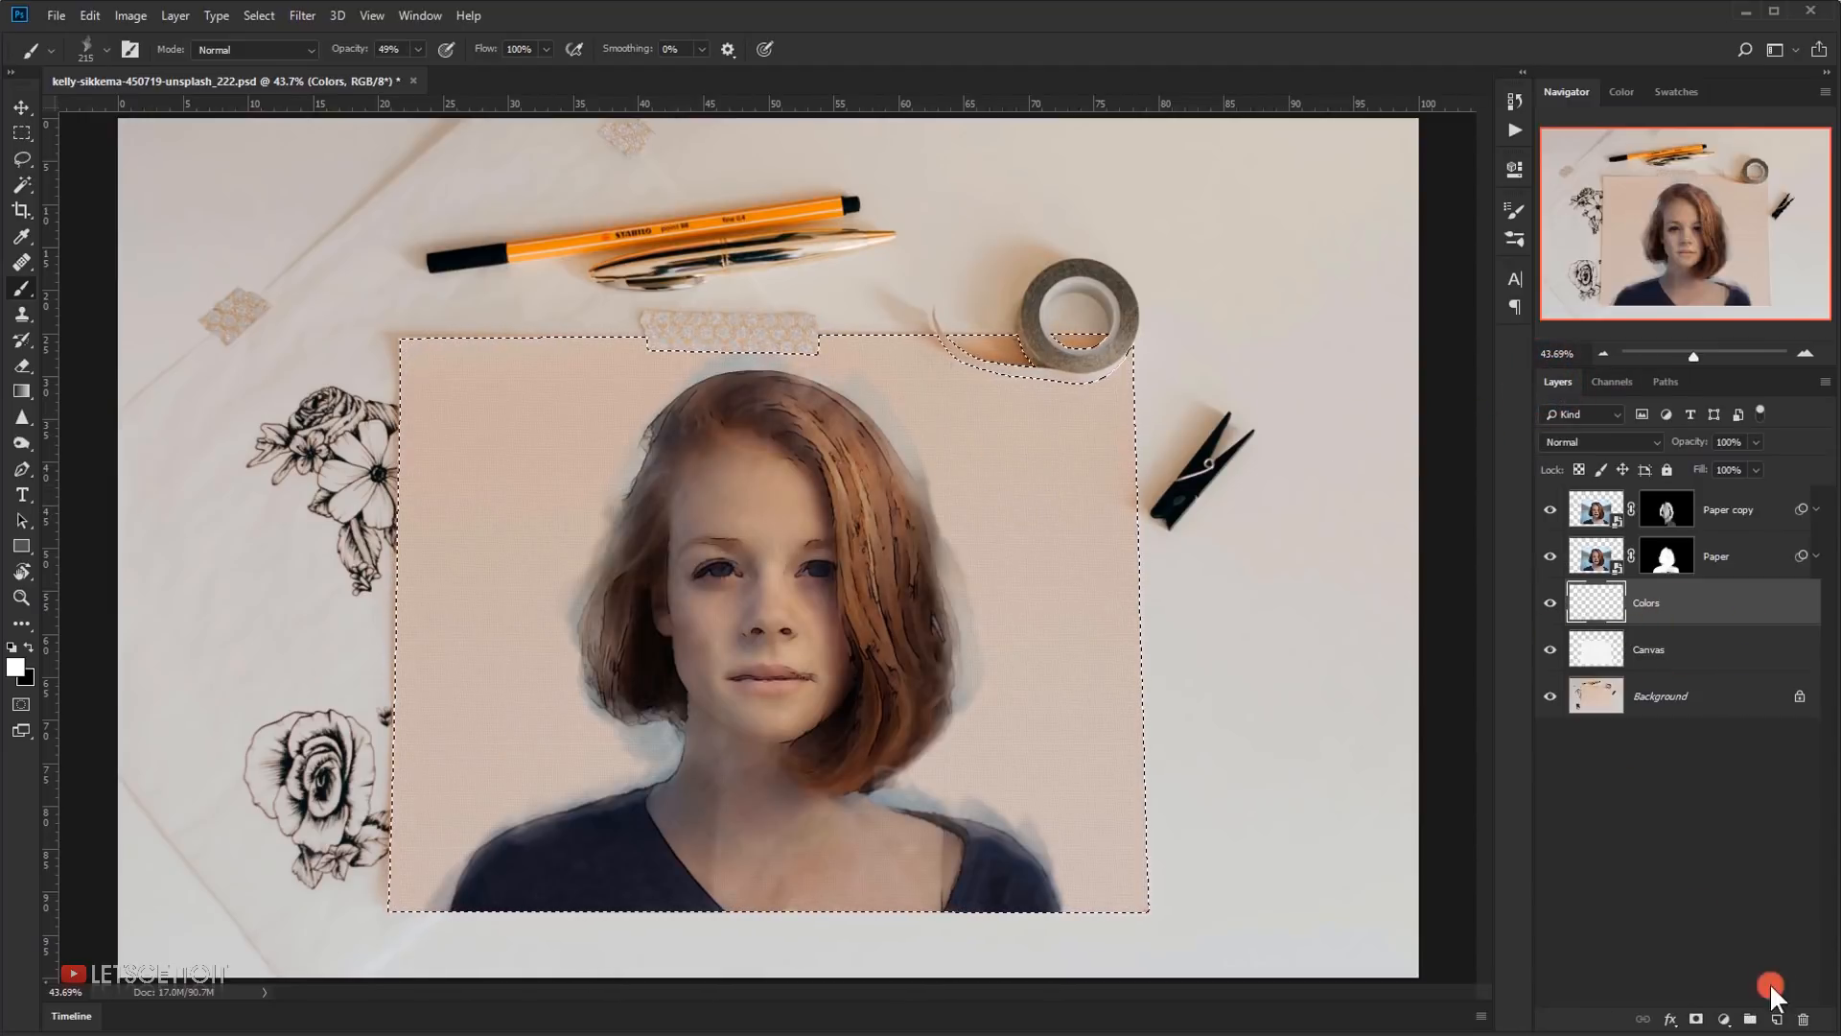
{"action": "left_click", "coordinate": [1697, 1021]}
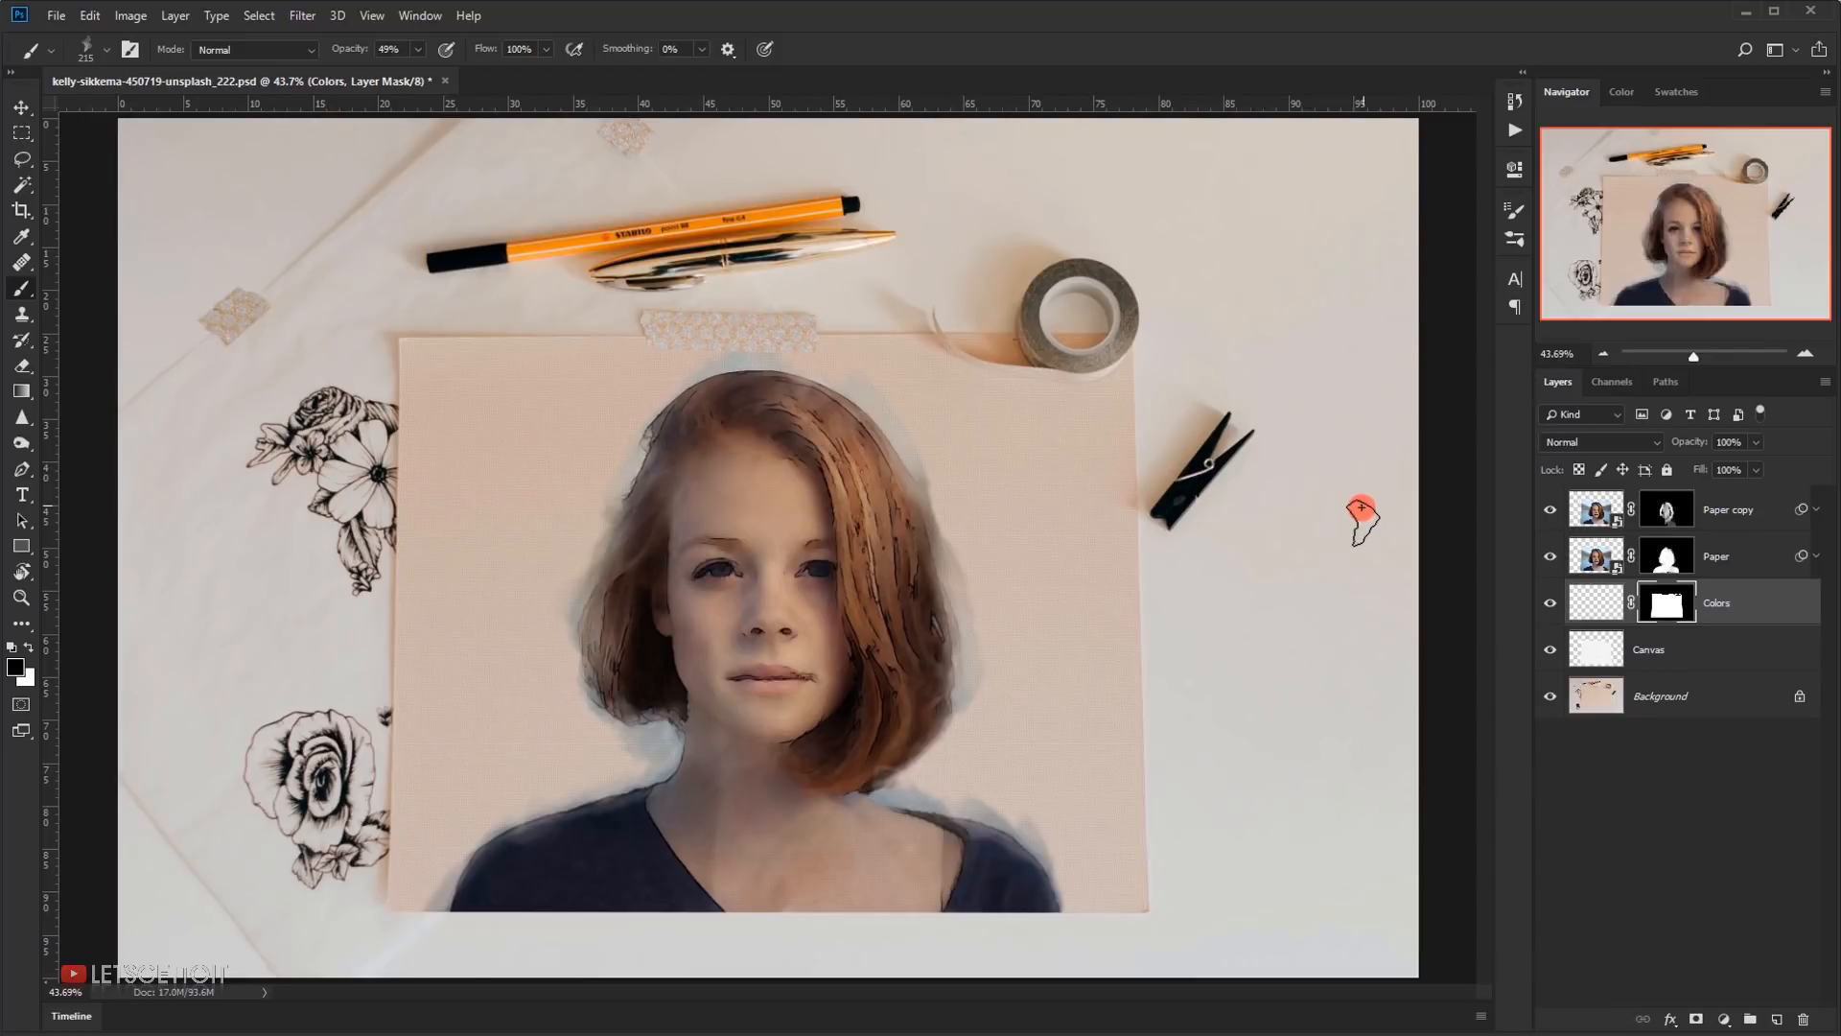
- Set the foreground color to a light blue and target the Colors layer's image instead of its mask
{"action": "left_click", "coordinate": [1579, 614]}
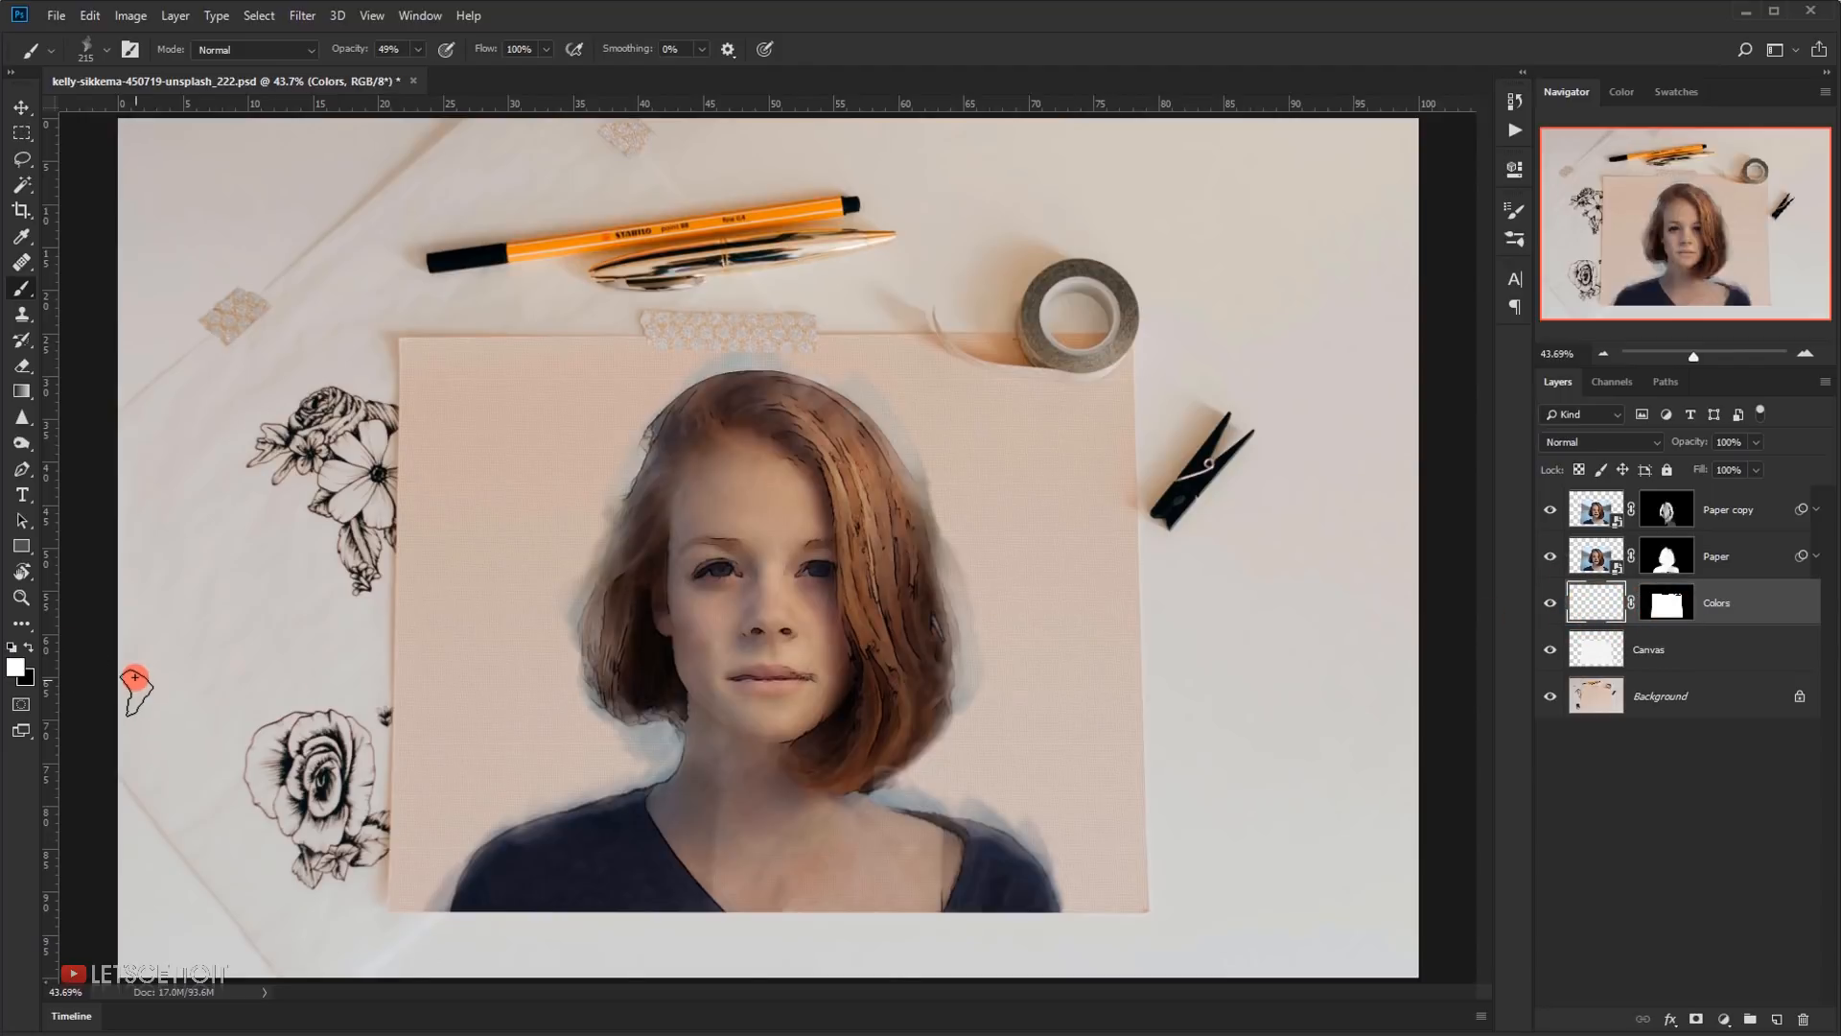
{"action": "left_click", "coordinate": [19, 671]}
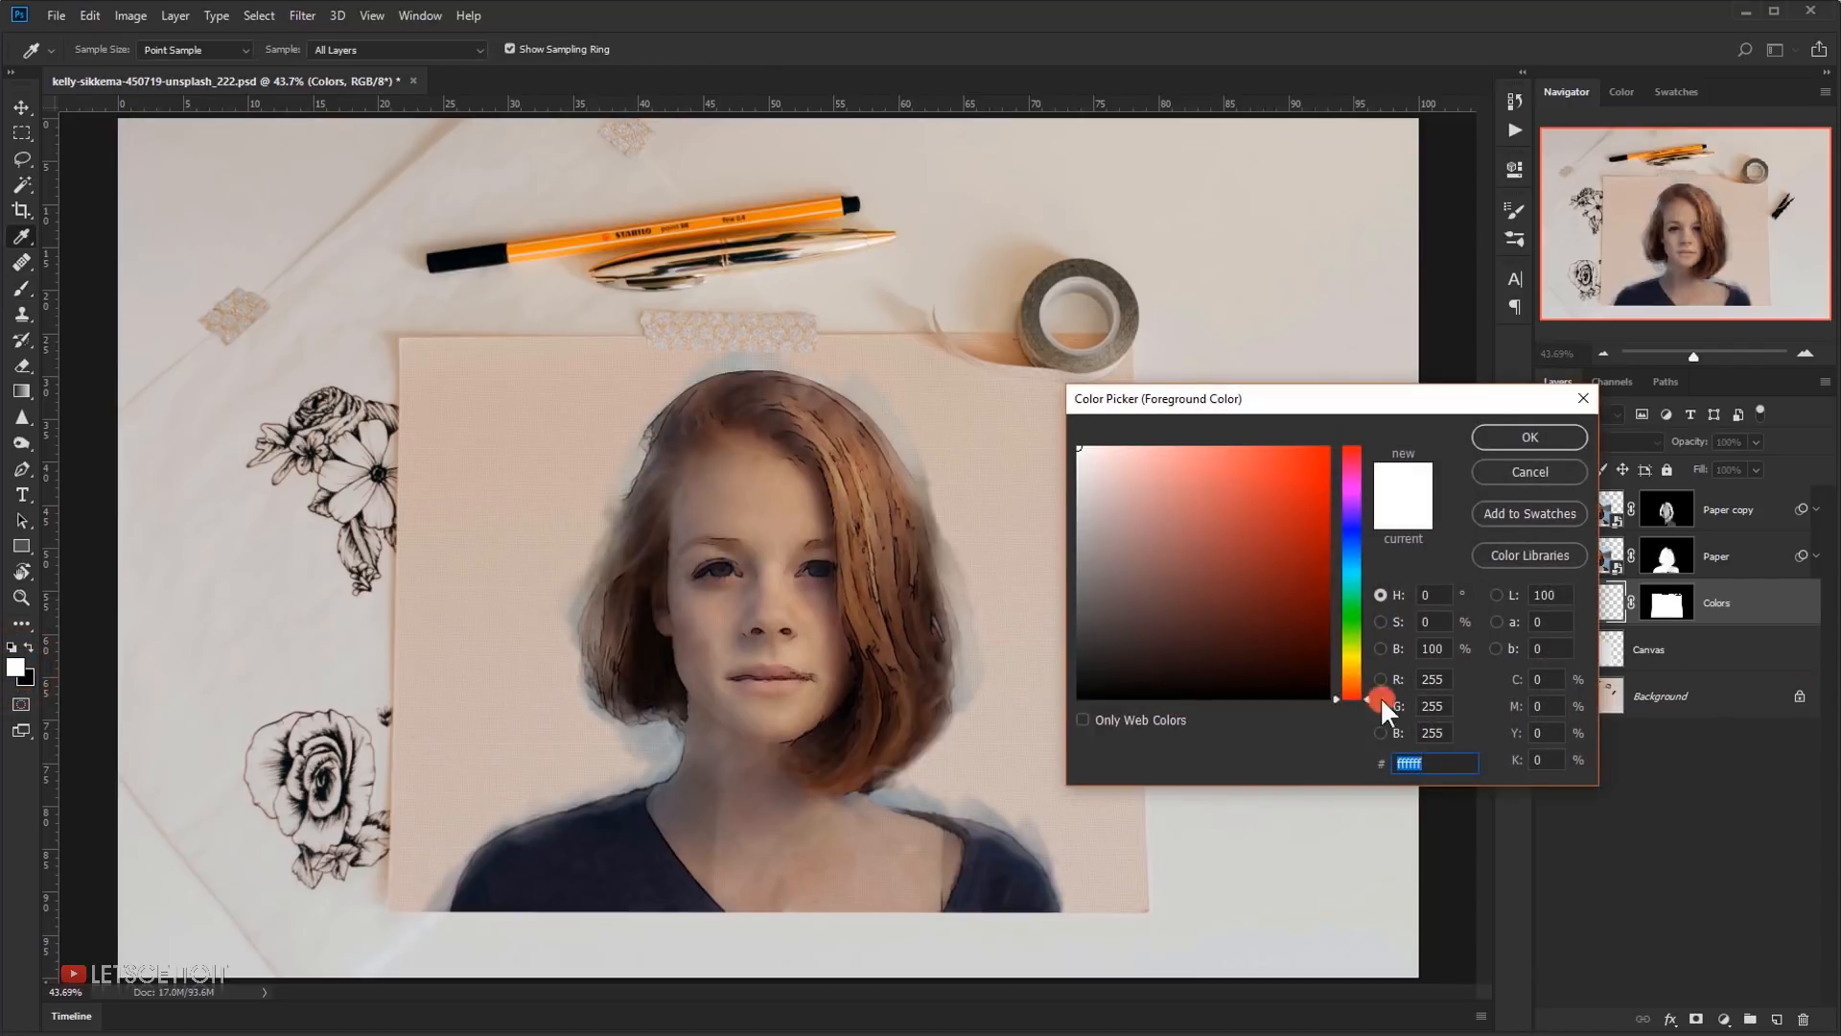
{"action": "mouse_move", "coordinate": [1355, 535]}
{"action": "left_mouse_down"}
{"action": "mouse_move", "coordinate": [1354, 514]}
{"action": "mouse_move", "coordinate": [1358, 554]}
{"action": "left_mouse_up"}
{"action": "left_click", "coordinate": [1265, 510]}
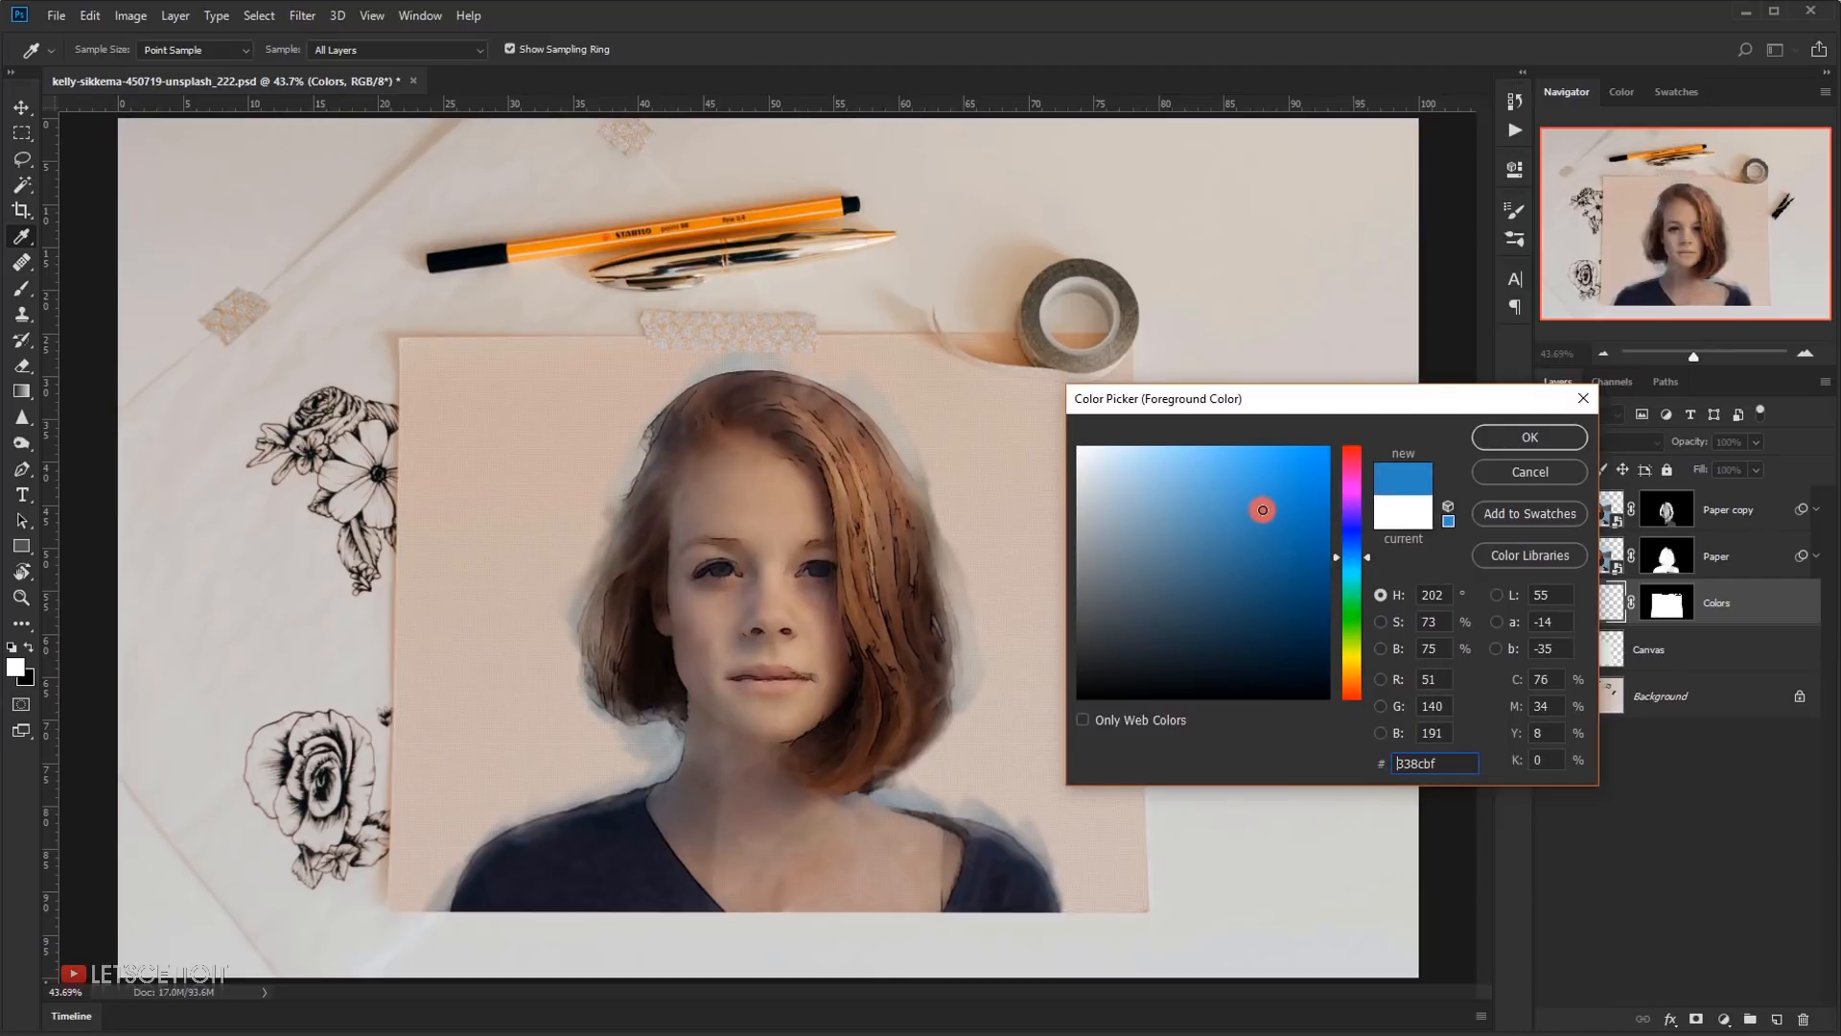
{"action": "left_click", "coordinate": [907, 803]}
{"action": "left_click", "coordinate": [1423, 625]}
{"action": "left_click", "coordinate": [1098, 511]}
{"action": "left_click", "coordinate": [1238, 505]}
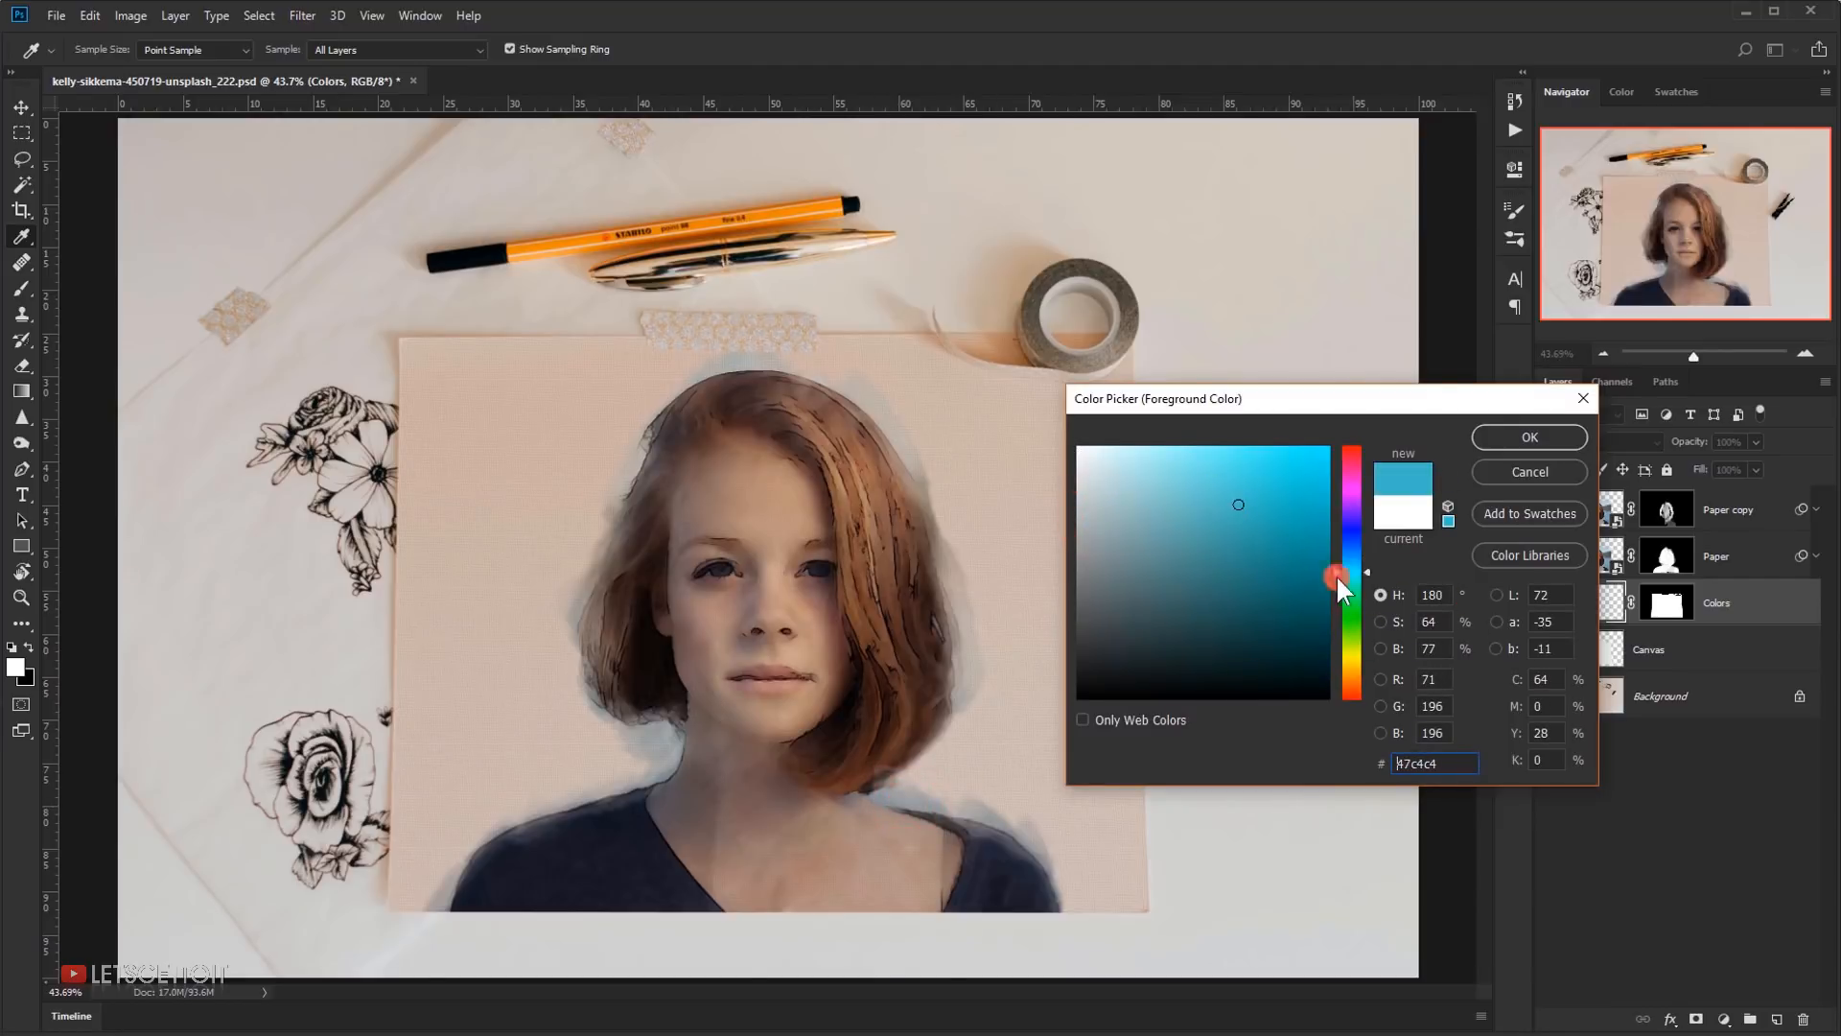
{"action": "left_click", "coordinate": [1362, 564]}
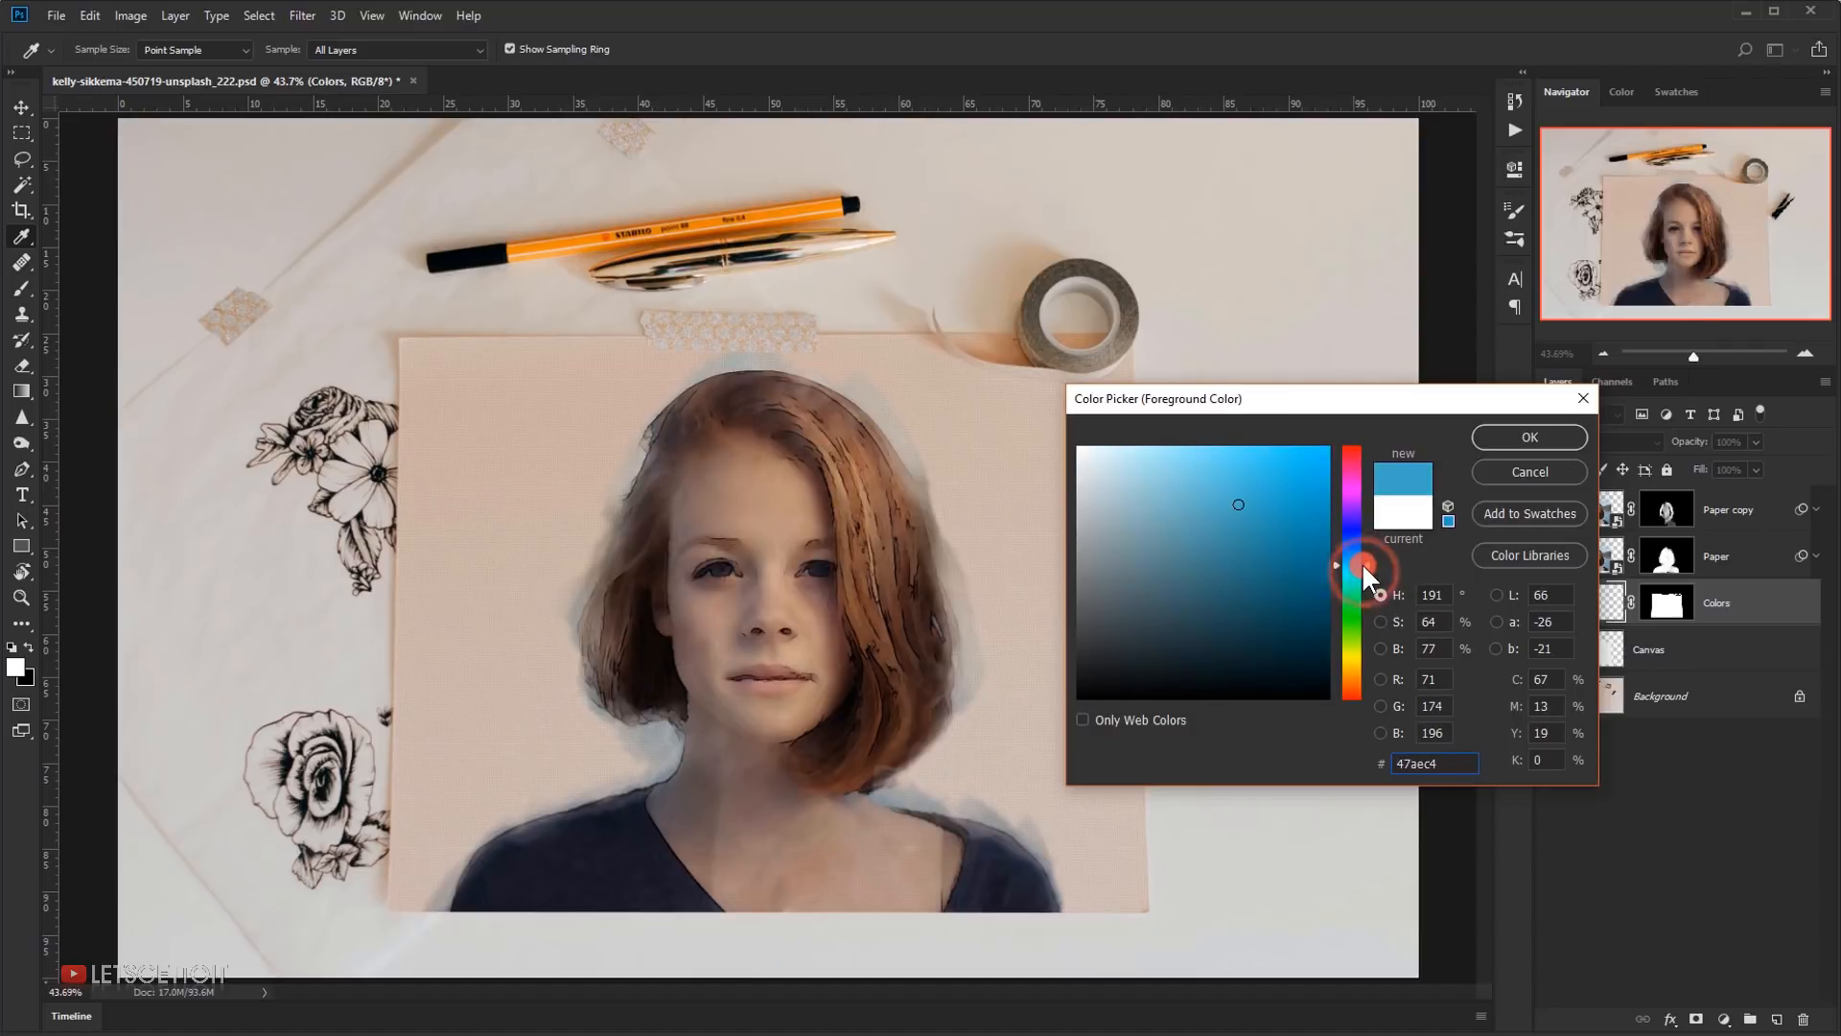
{"action": "left_click", "coordinate": [1554, 437]}
{"action": "left_click", "coordinate": [1578, 608]}
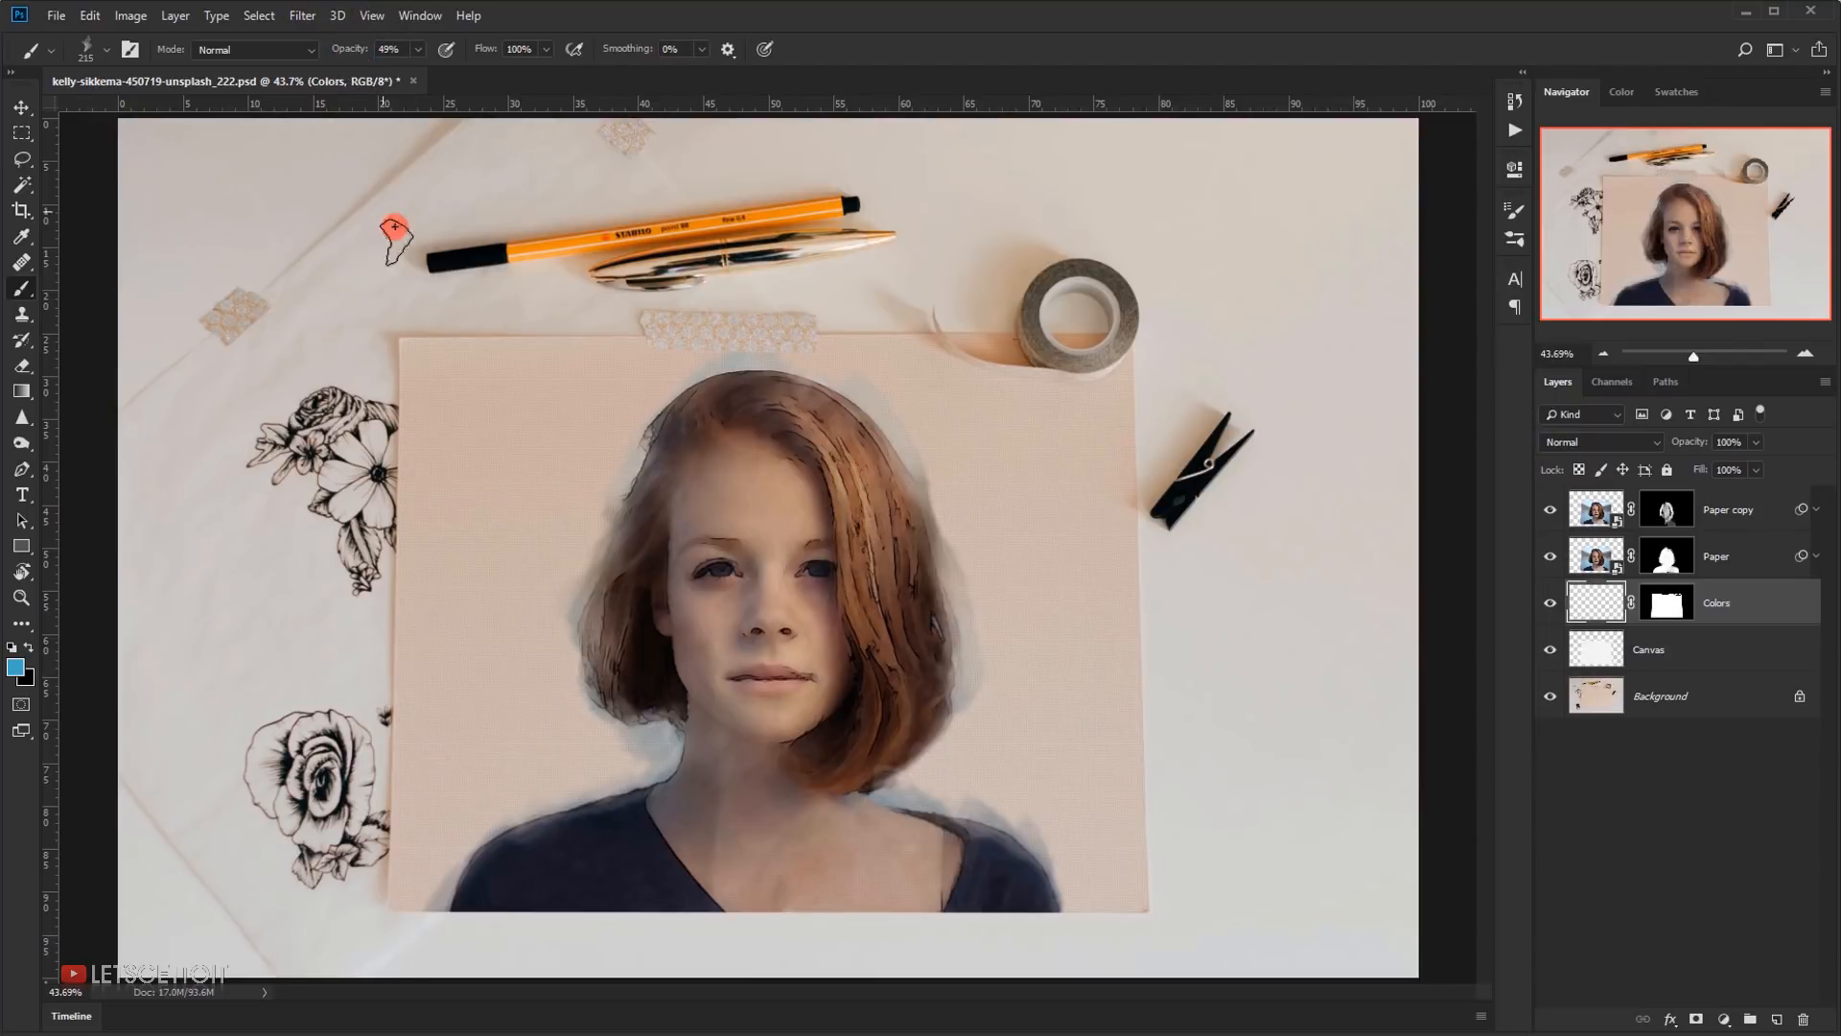
- Enlarge the brush to 870 and dab light blue on the Colors layer above both shoulders
{"action": "left_click_drag", "start_coordinate": [542, 762], "coordinate": [668, 777]}
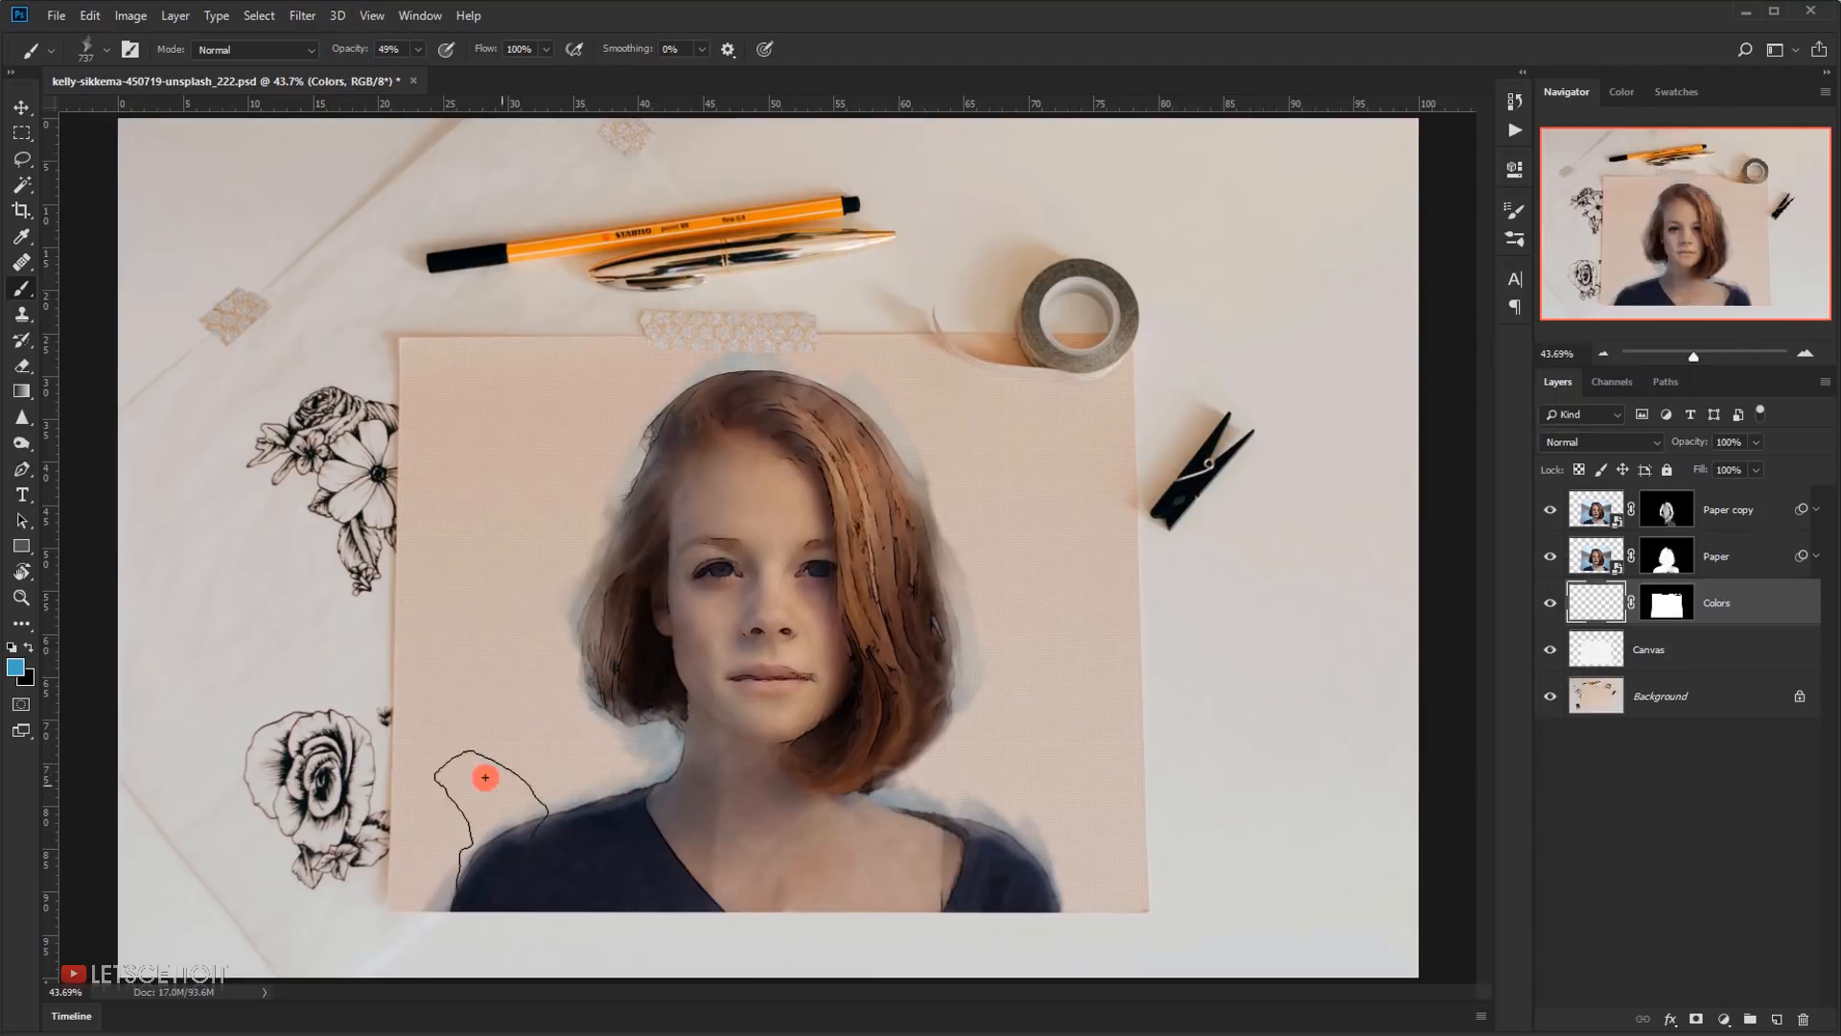
{"action": "left_click_drag", "start_coordinate": [457, 786], "coordinate": [491, 794]}
{"action": "left_click", "coordinate": [448, 791]}
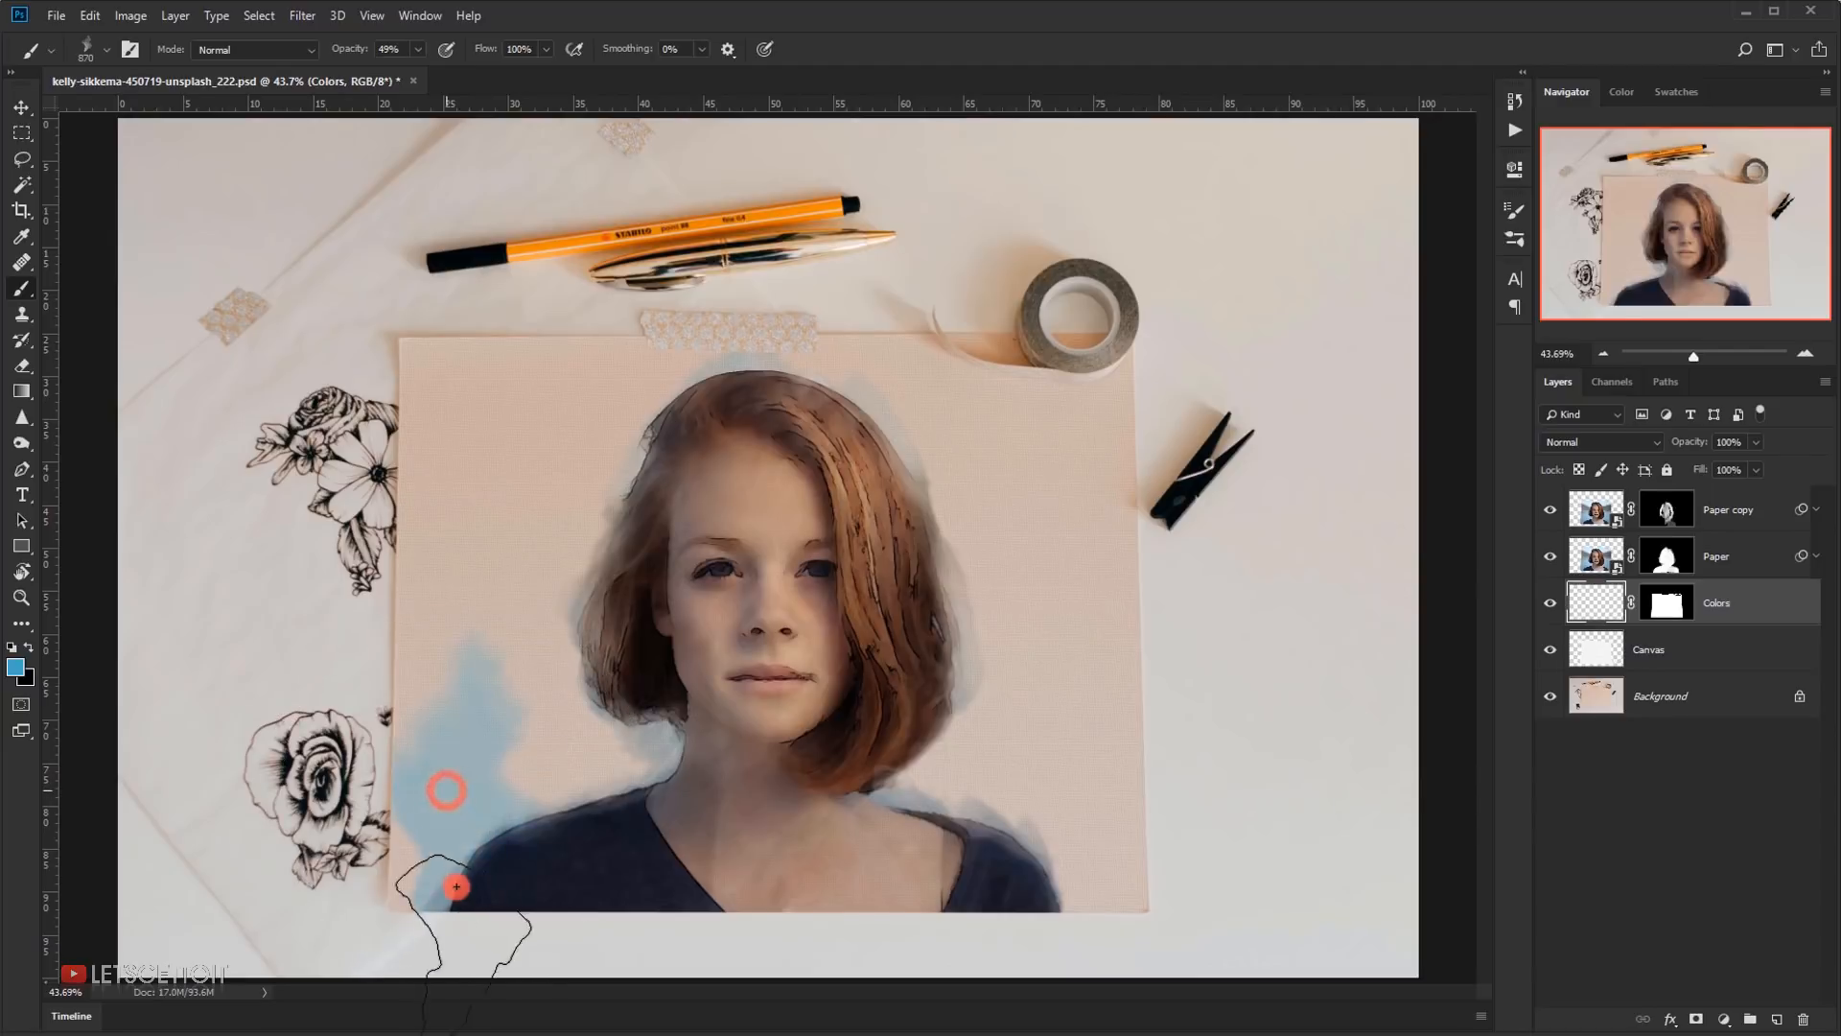
{"action": "left_click", "coordinate": [545, 768]}
{"action": "left_click", "coordinate": [521, 834]}
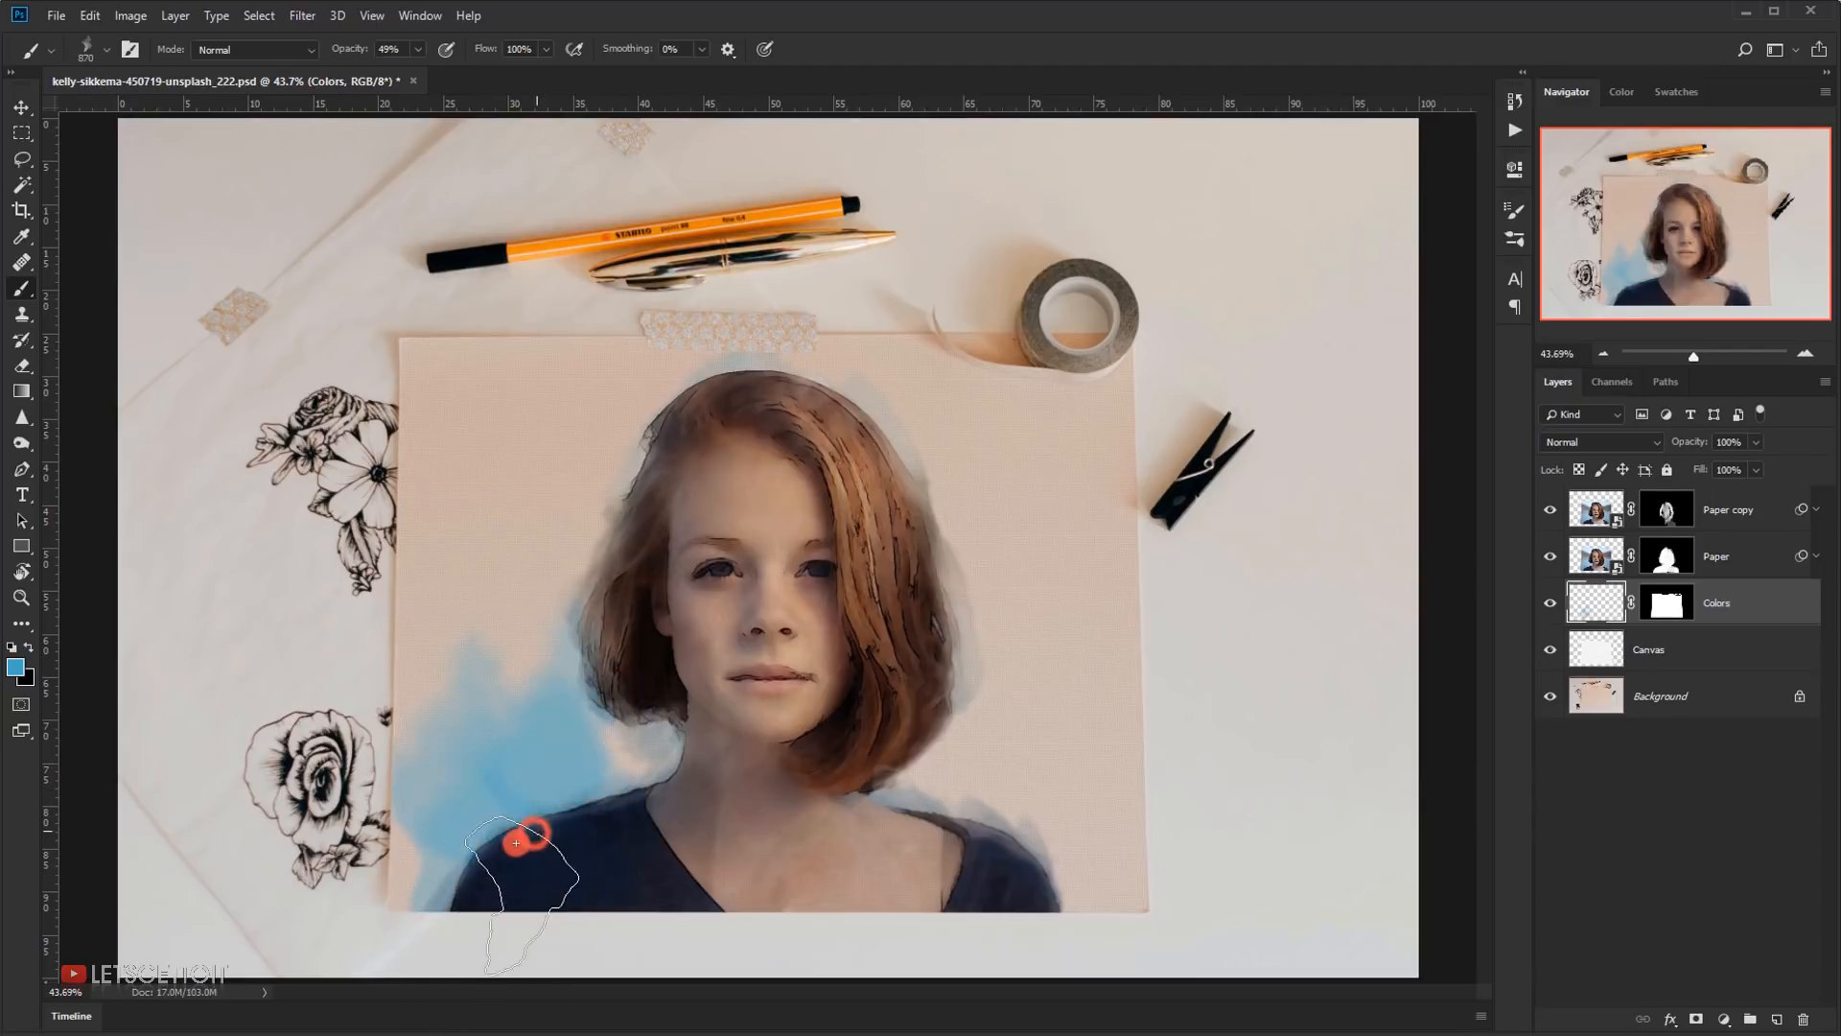
{"action": "left_click", "coordinate": [462, 864]}
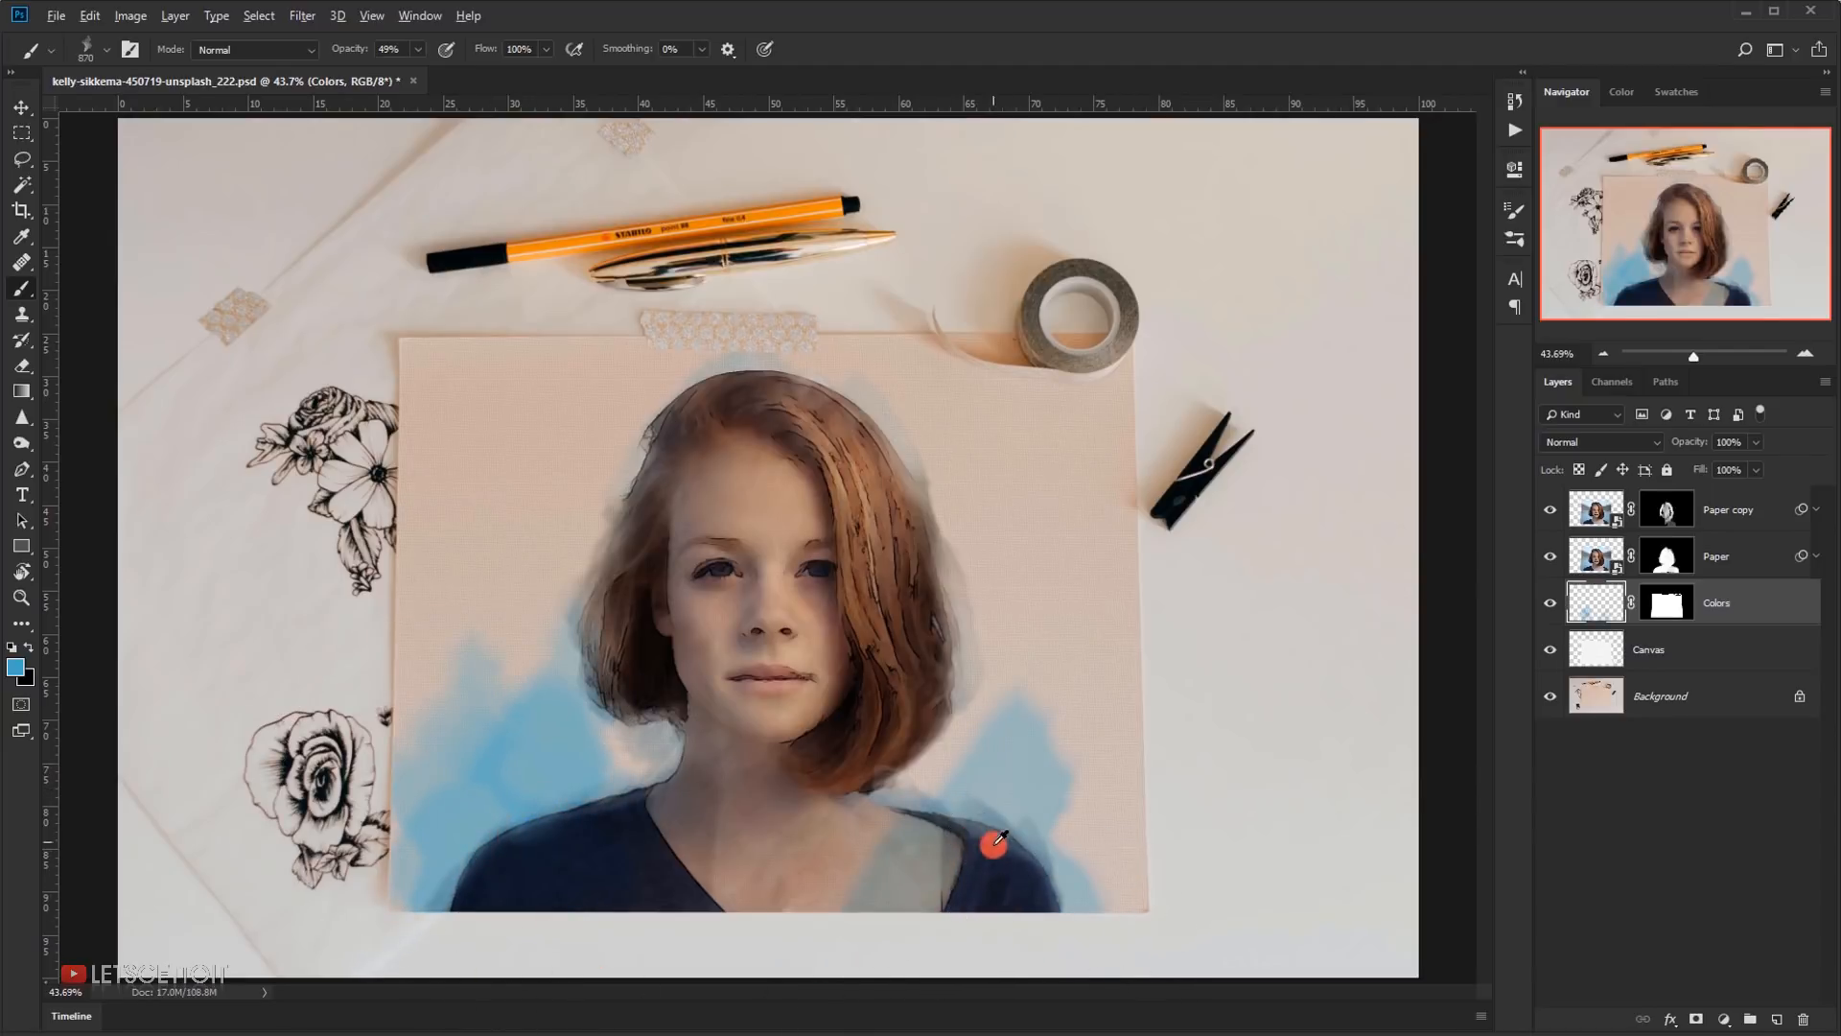
{"action": "left_click", "coordinate": [1017, 784]}
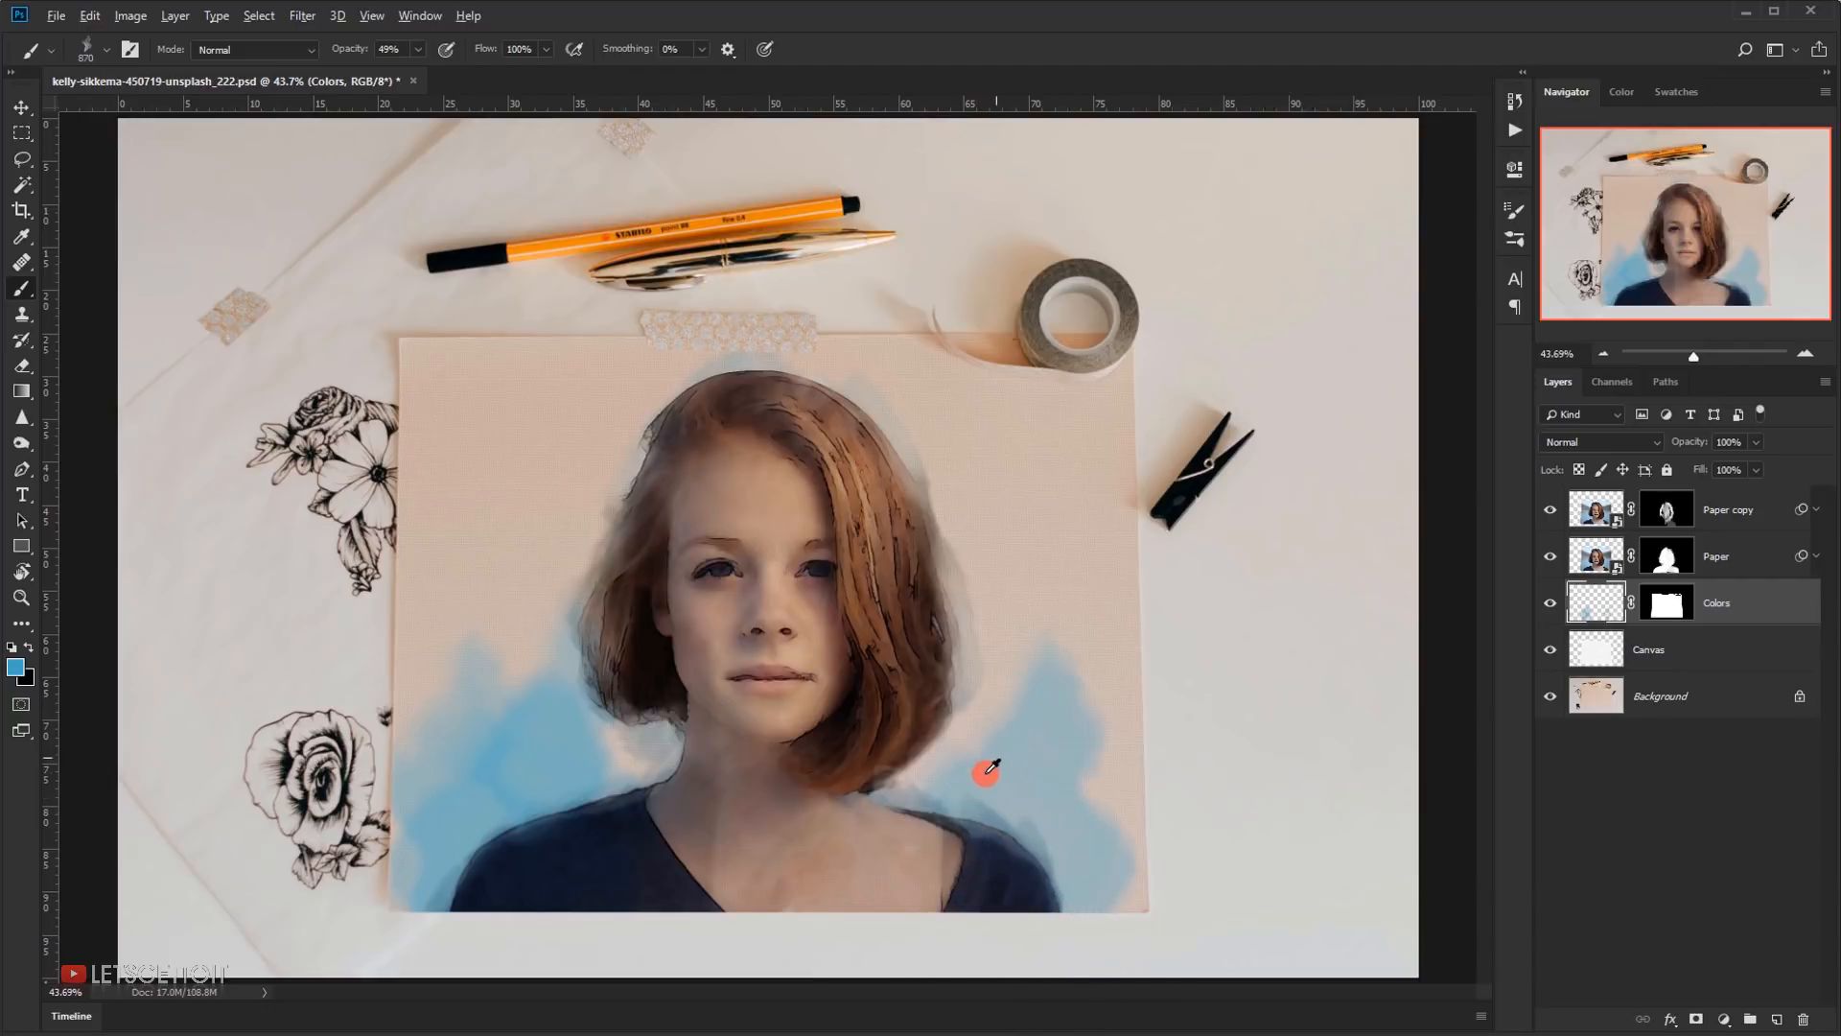
- Sample a muted gray-blue near the shoulder and paint it on the Colors layer up the paper beside the shorter hair section
{"action": "left_click", "coordinate": [998, 804], "text": "alt"}
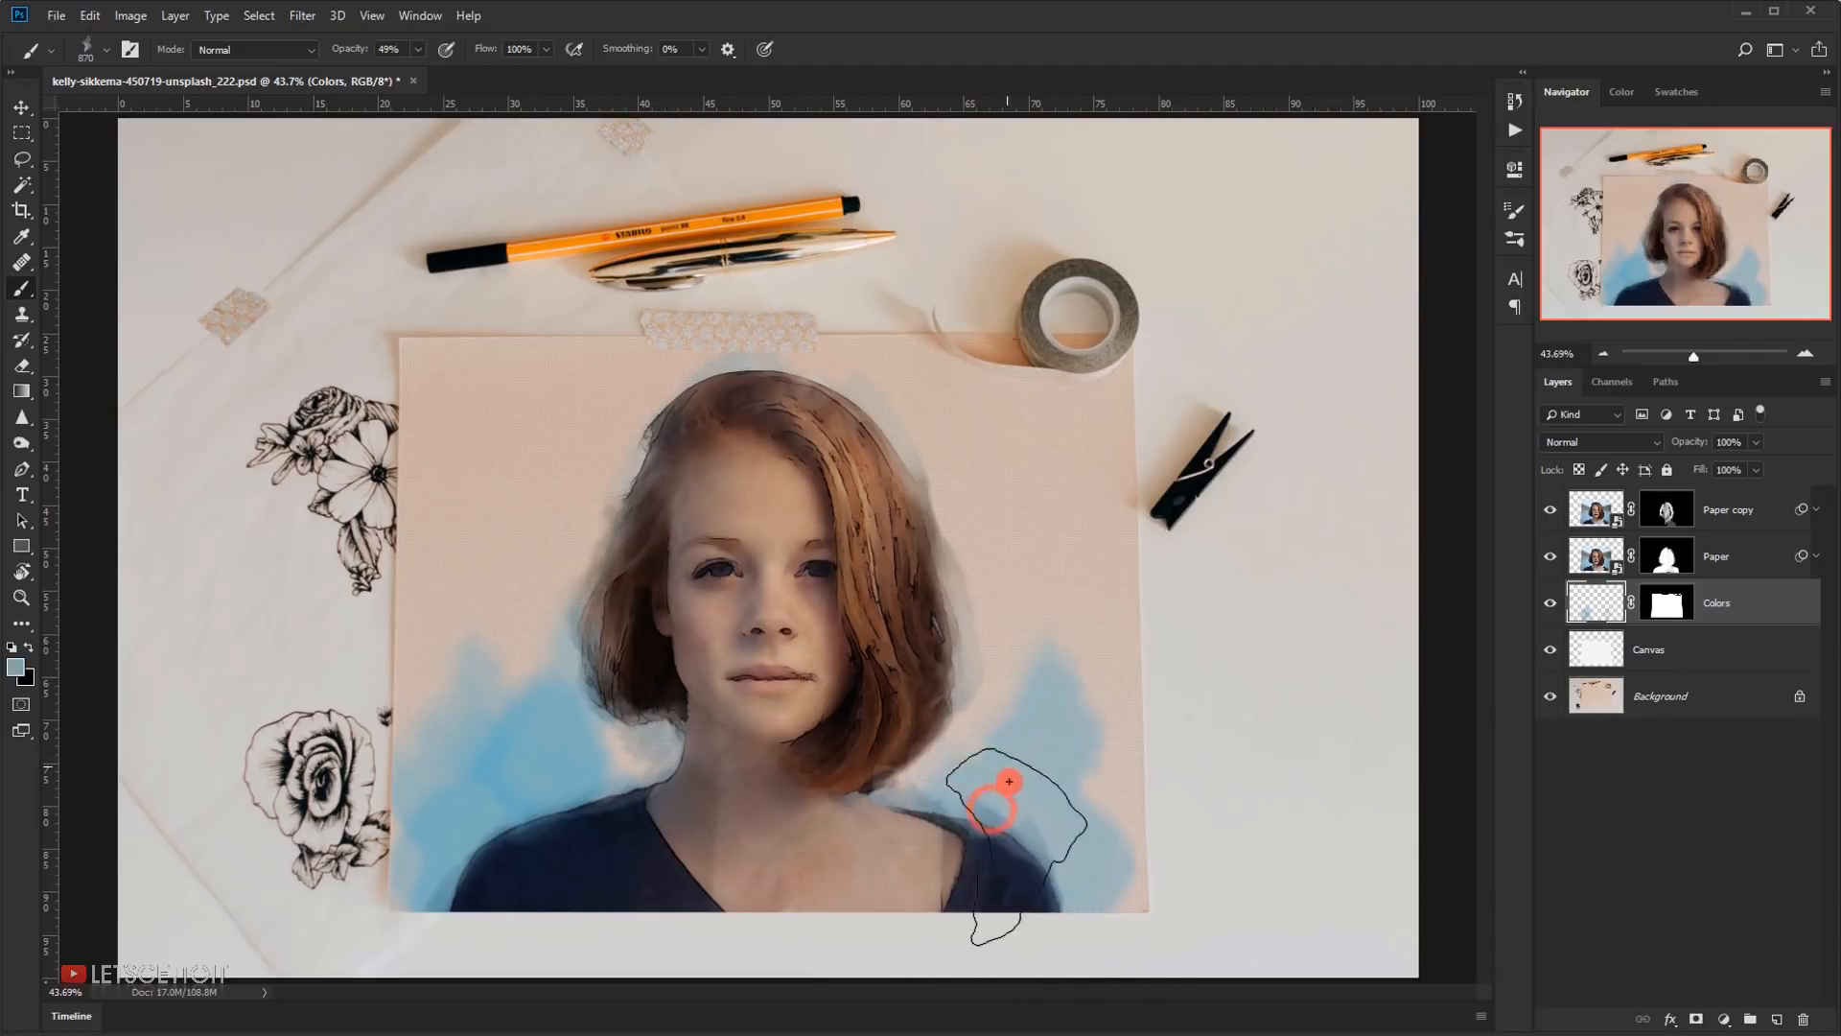
{"action": "left_click", "coordinate": [502, 707]}
{"action": "left_click", "coordinate": [562, 476]}
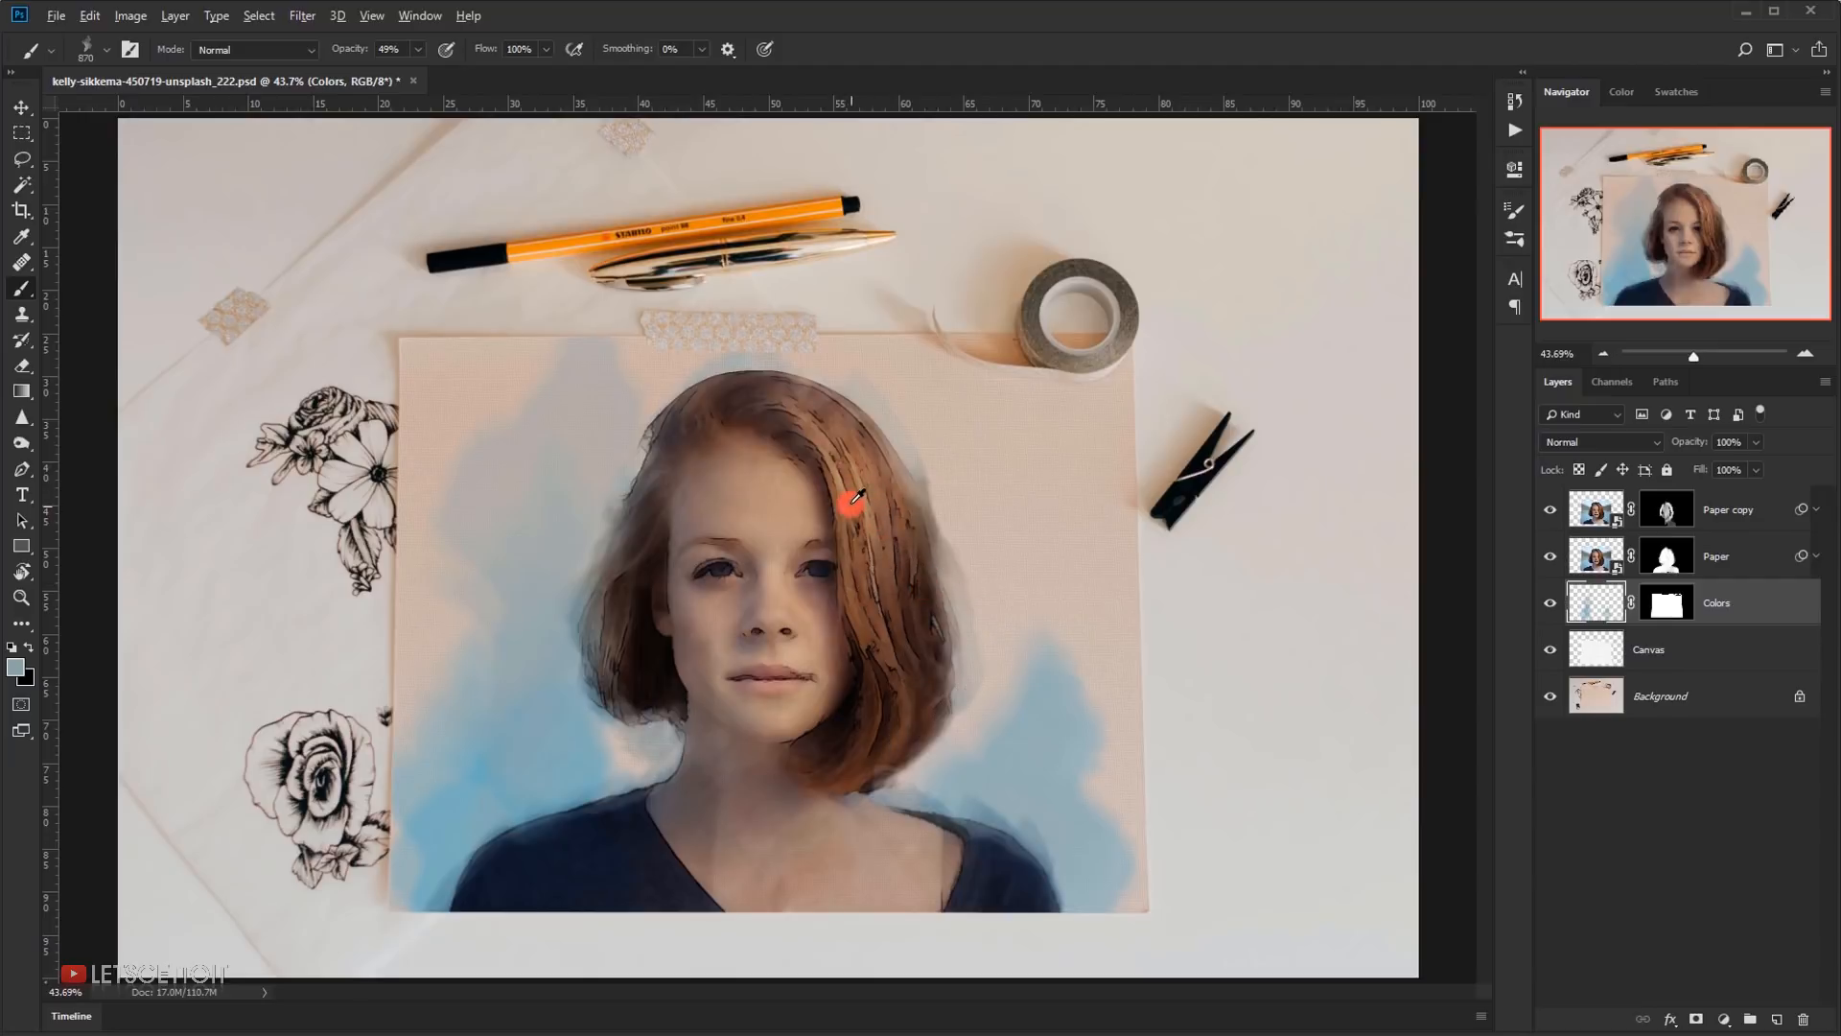
- Sample a reddish brown from the longer hair section and dab it on the Colors layer beside that hair
{"action": "left_click", "coordinate": [861, 604], "text": "alt"}
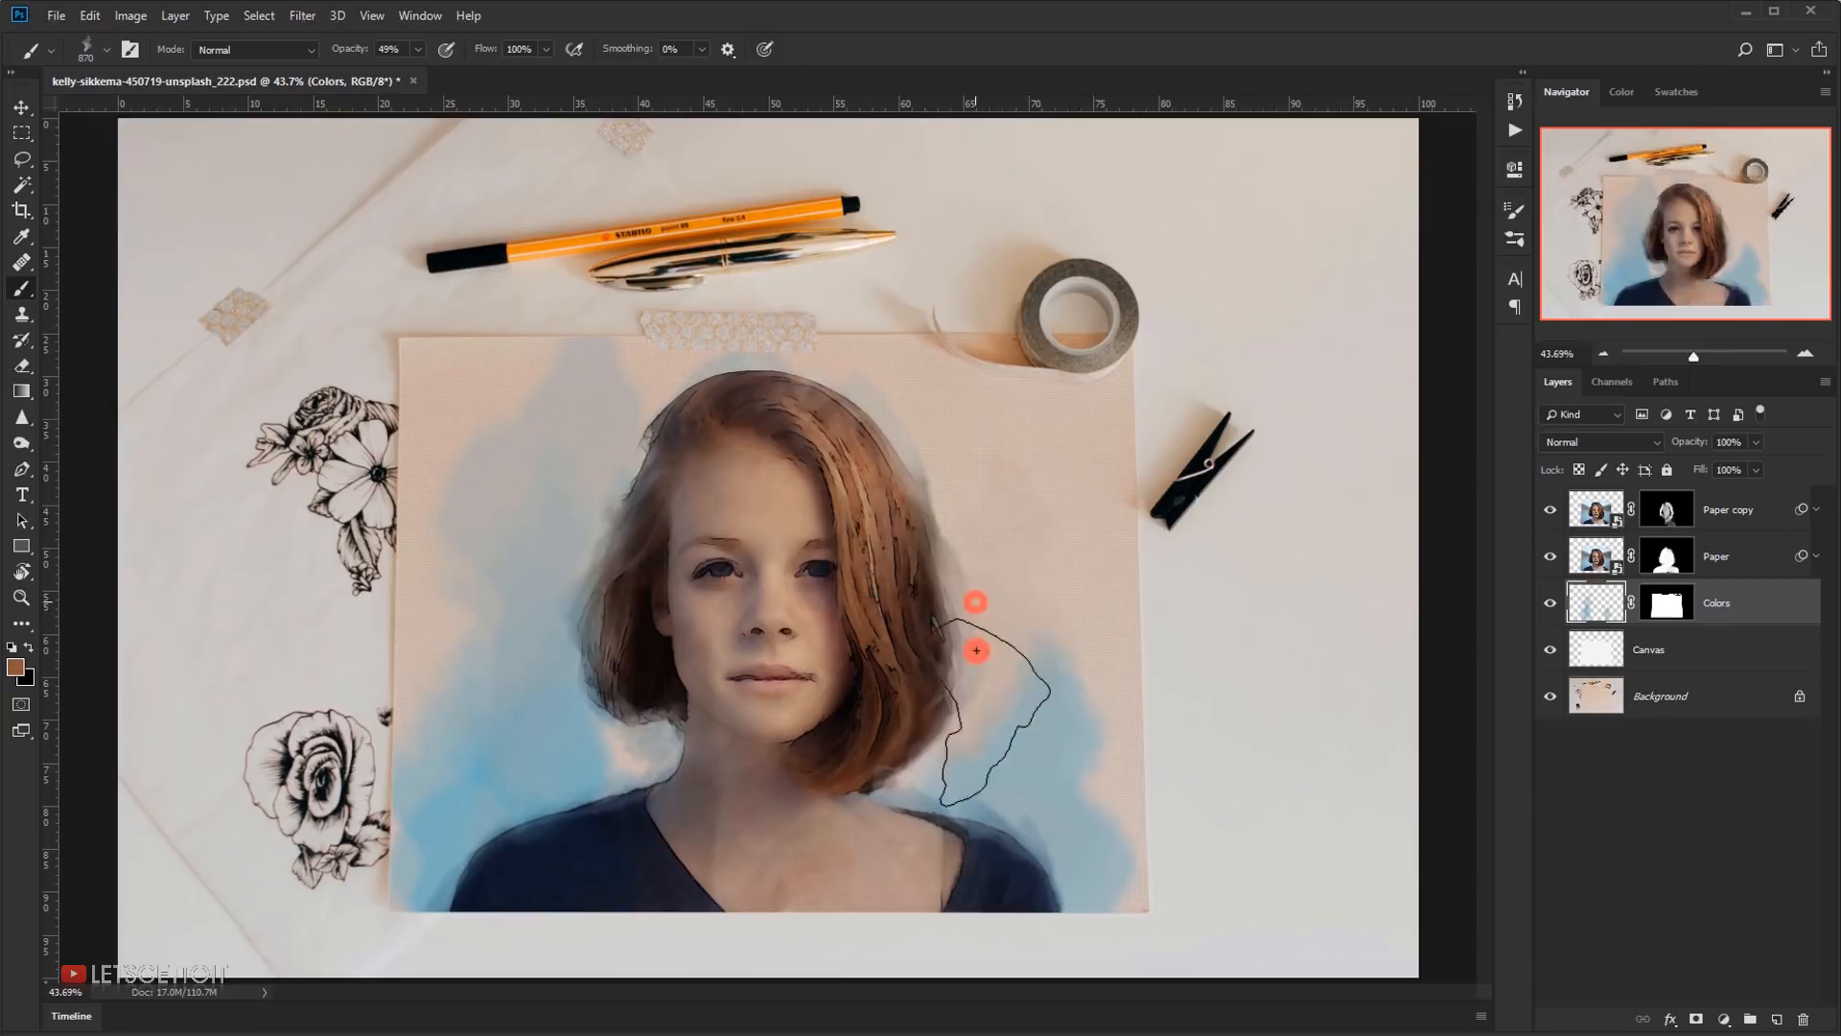
{"action": "left_click", "coordinate": [959, 619]}
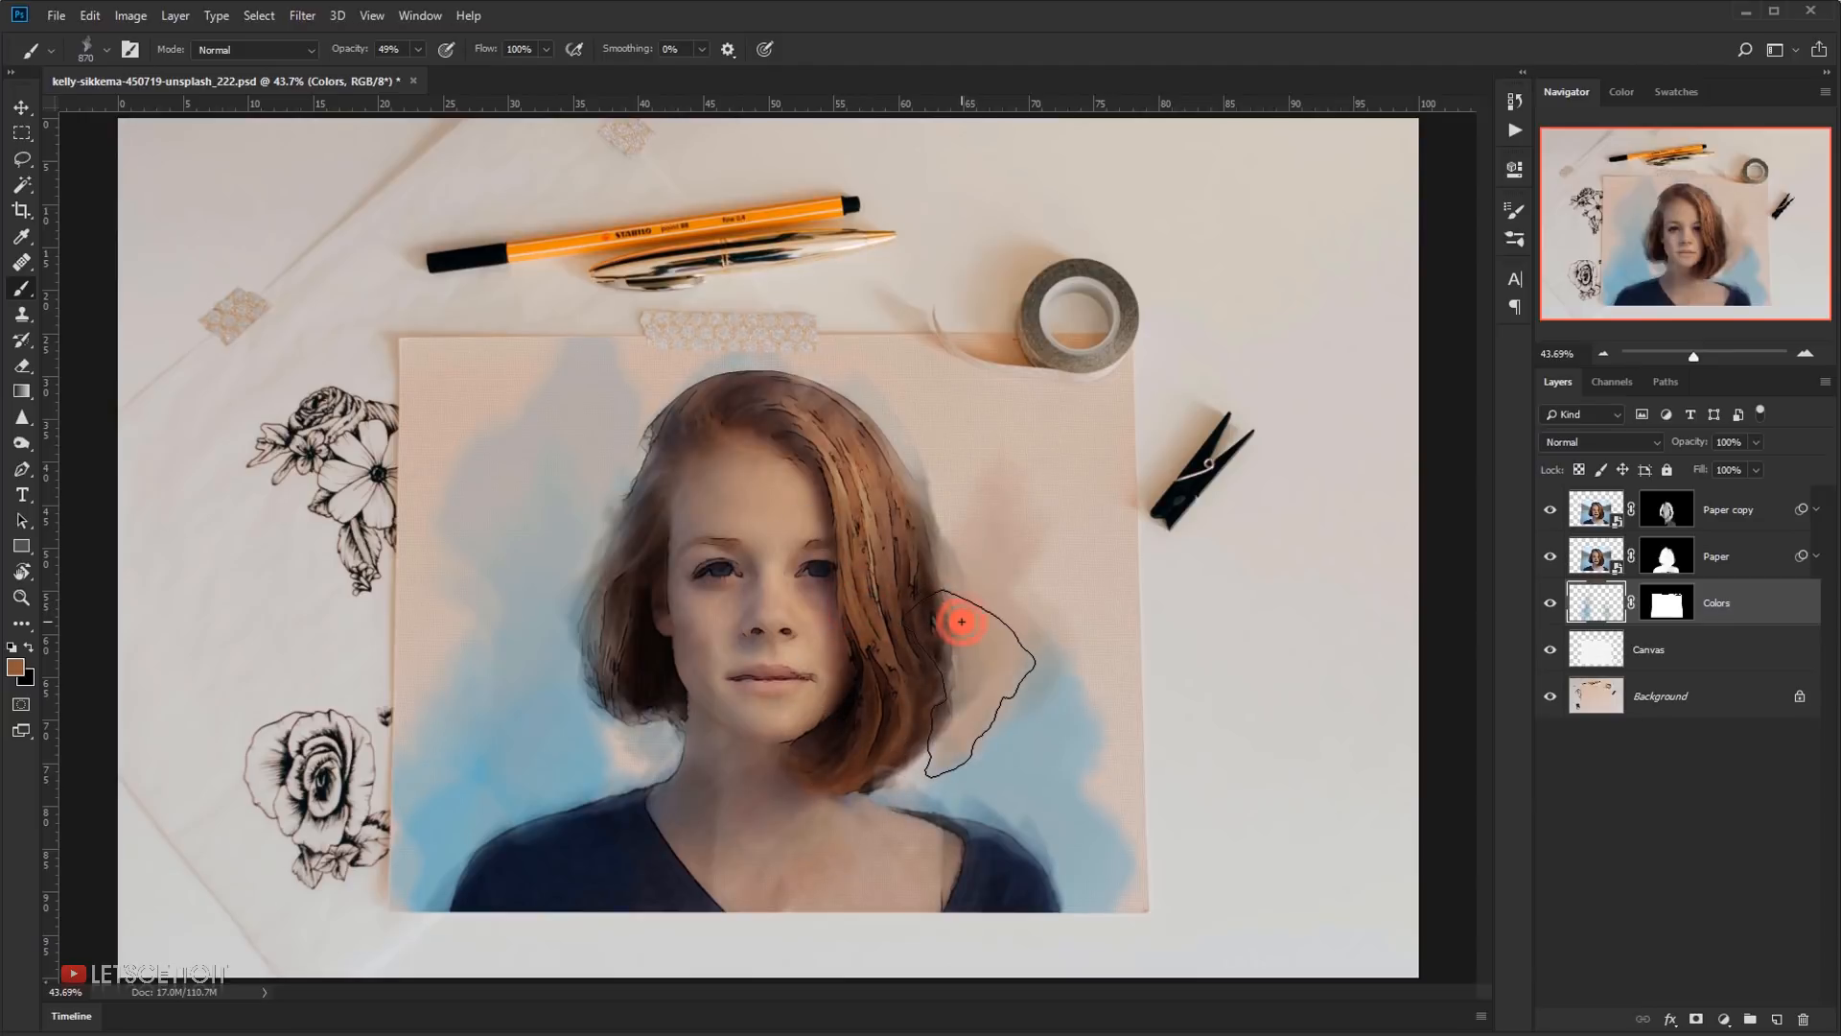
{"action": "left_click", "coordinate": [867, 602], "text": "alt"}
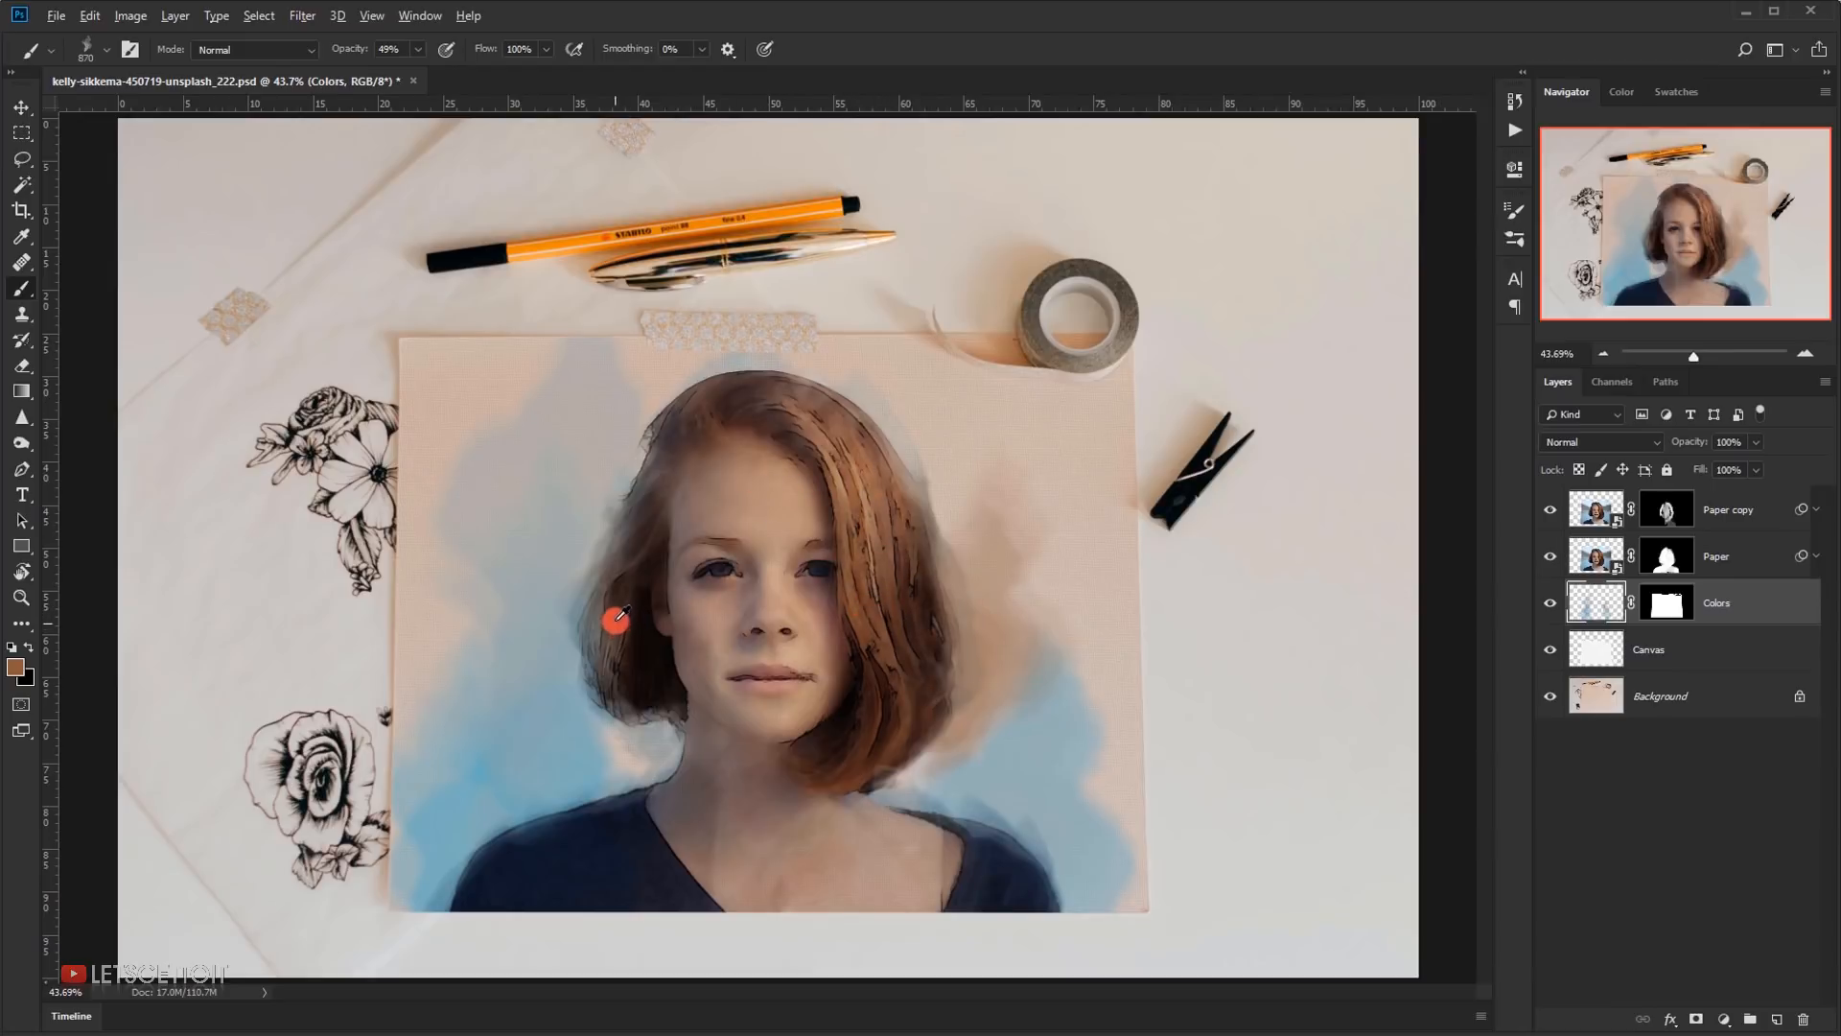
- Change the brush tip's orientation, enlarge it to 998, and dab the reddish brown on the Colors layer beside the shorter hair section
{"action": "left_click_drag", "start_coordinate": [605, 623], "coordinate": [553, 499]}
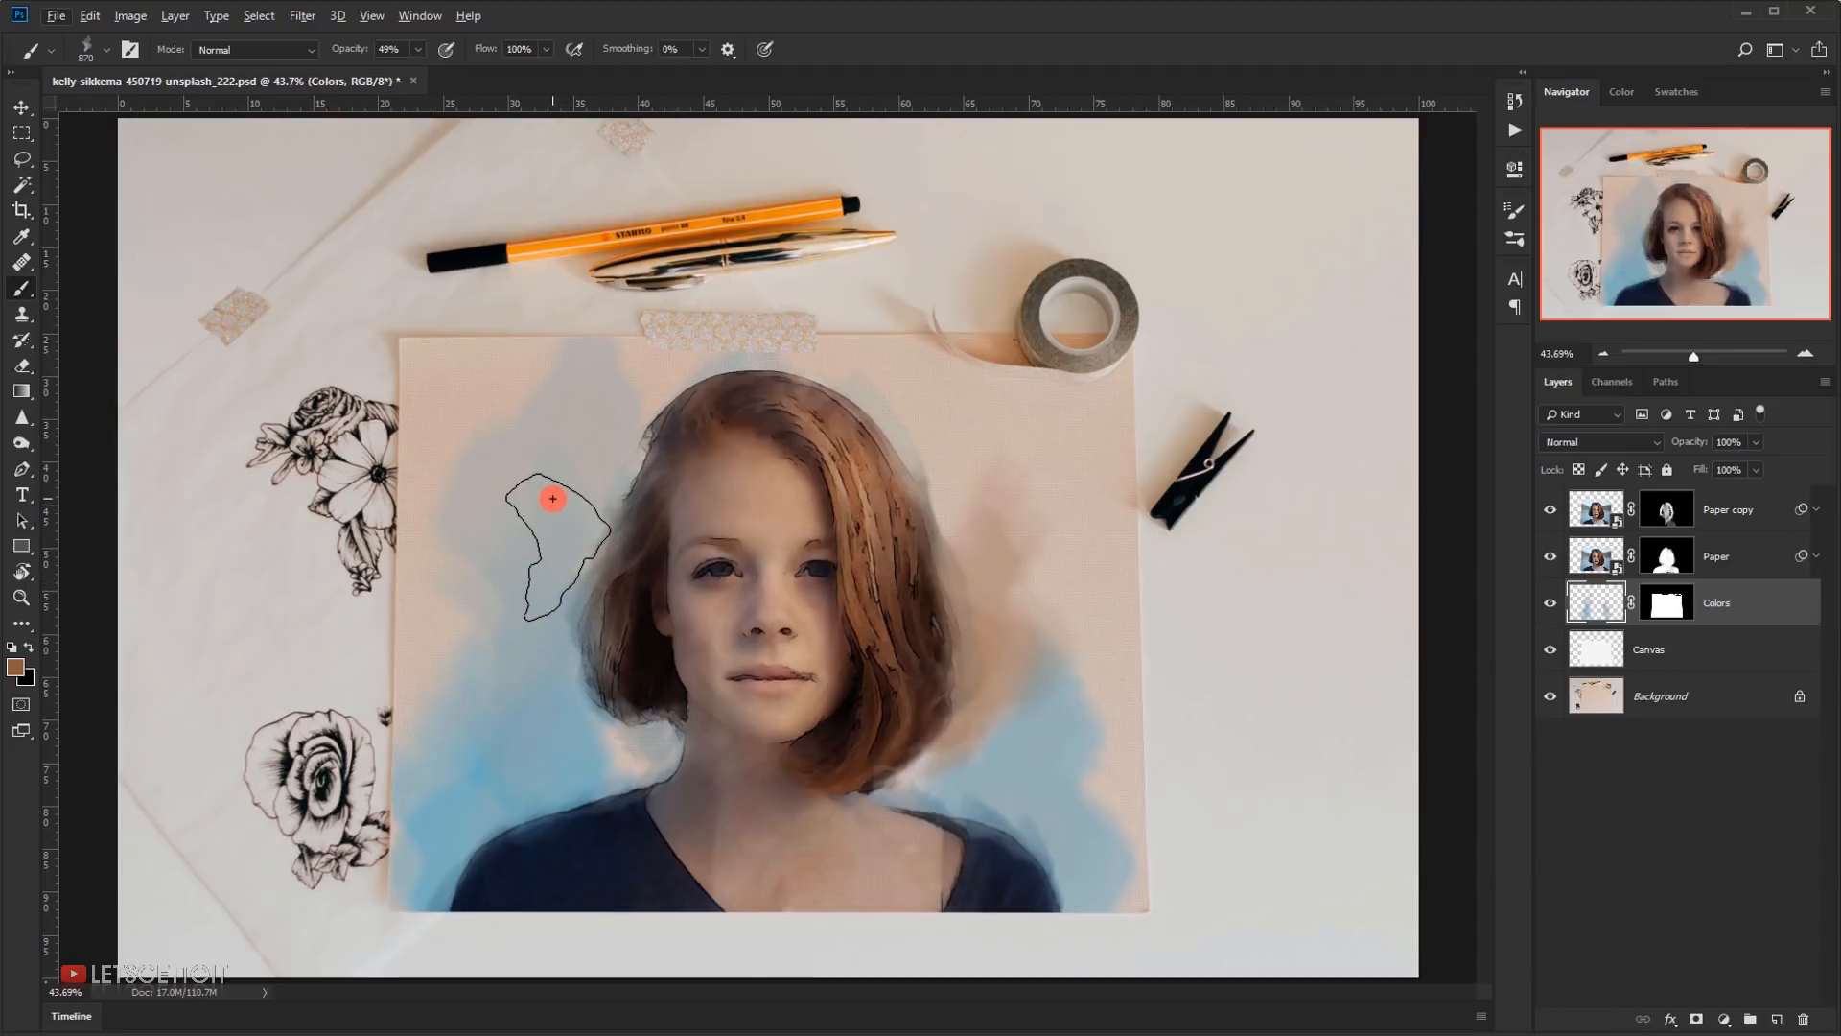
{"action": "right_click", "coordinate": [553, 499]}
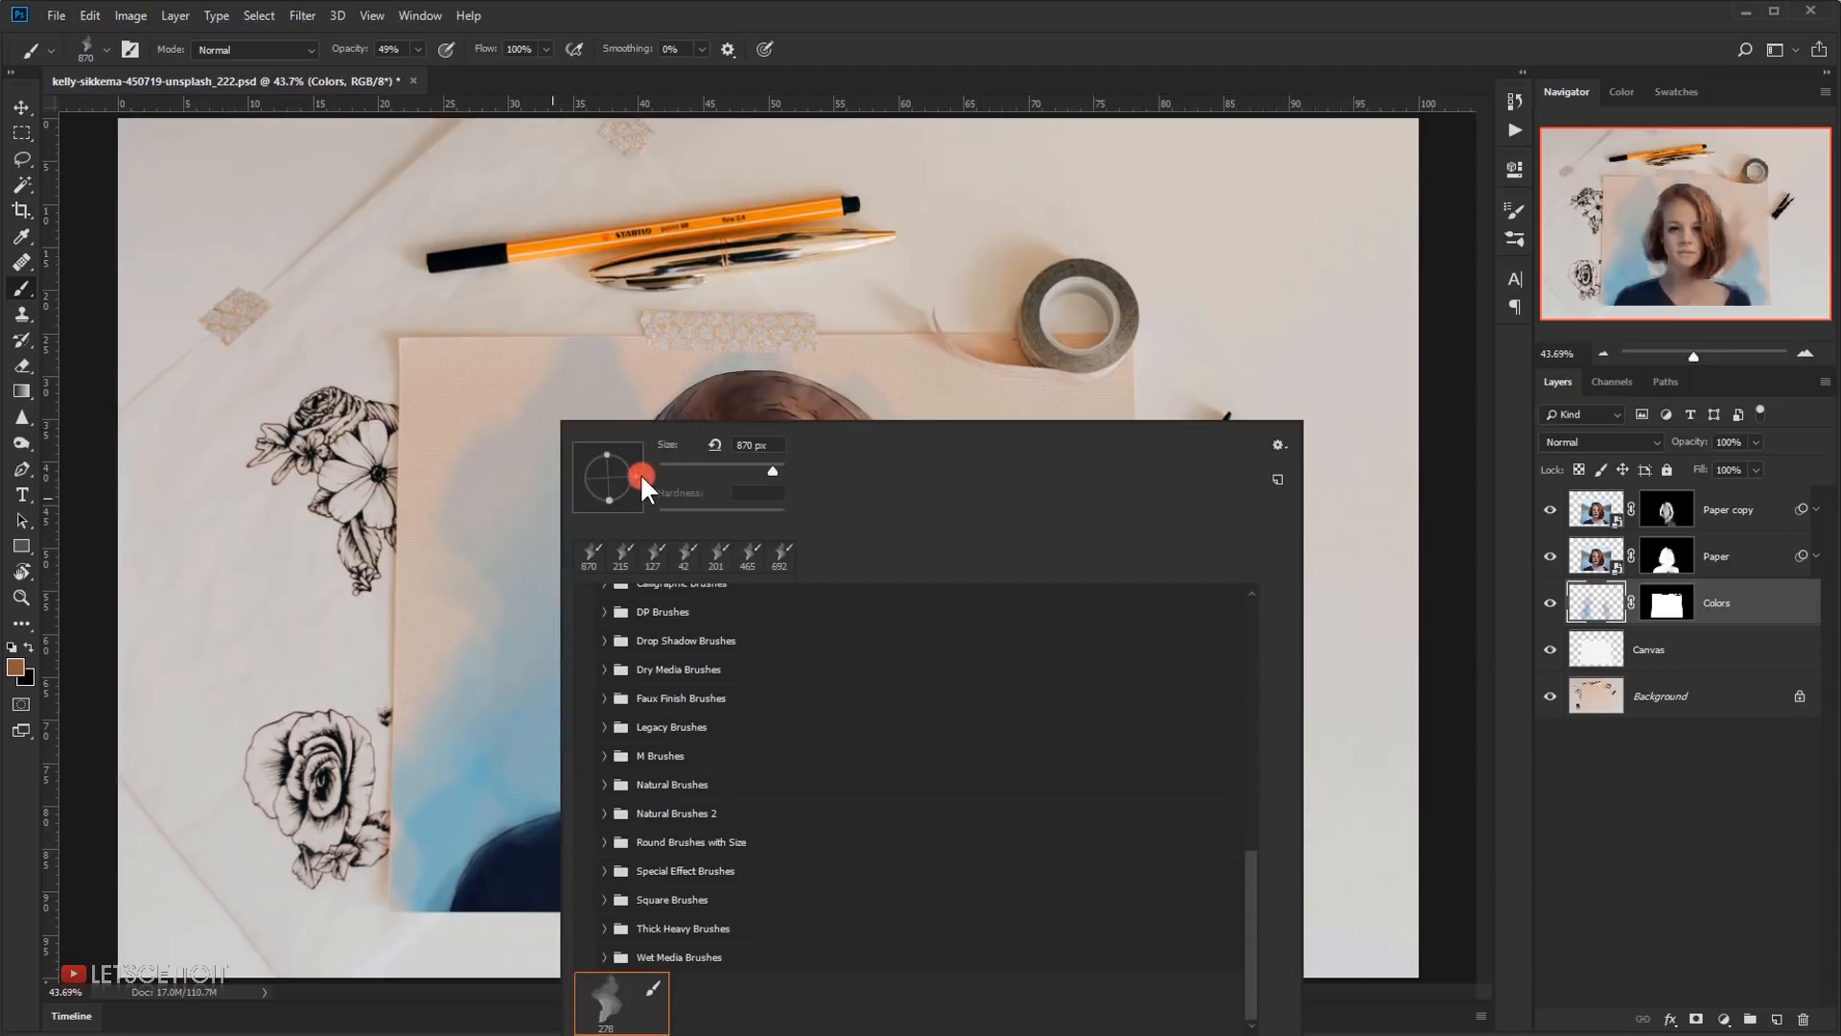
{"action": "left_click_drag", "start_coordinate": [583, 471], "coordinate": [579, 476]}
{"action": "left_click", "coordinate": [994, 22]}
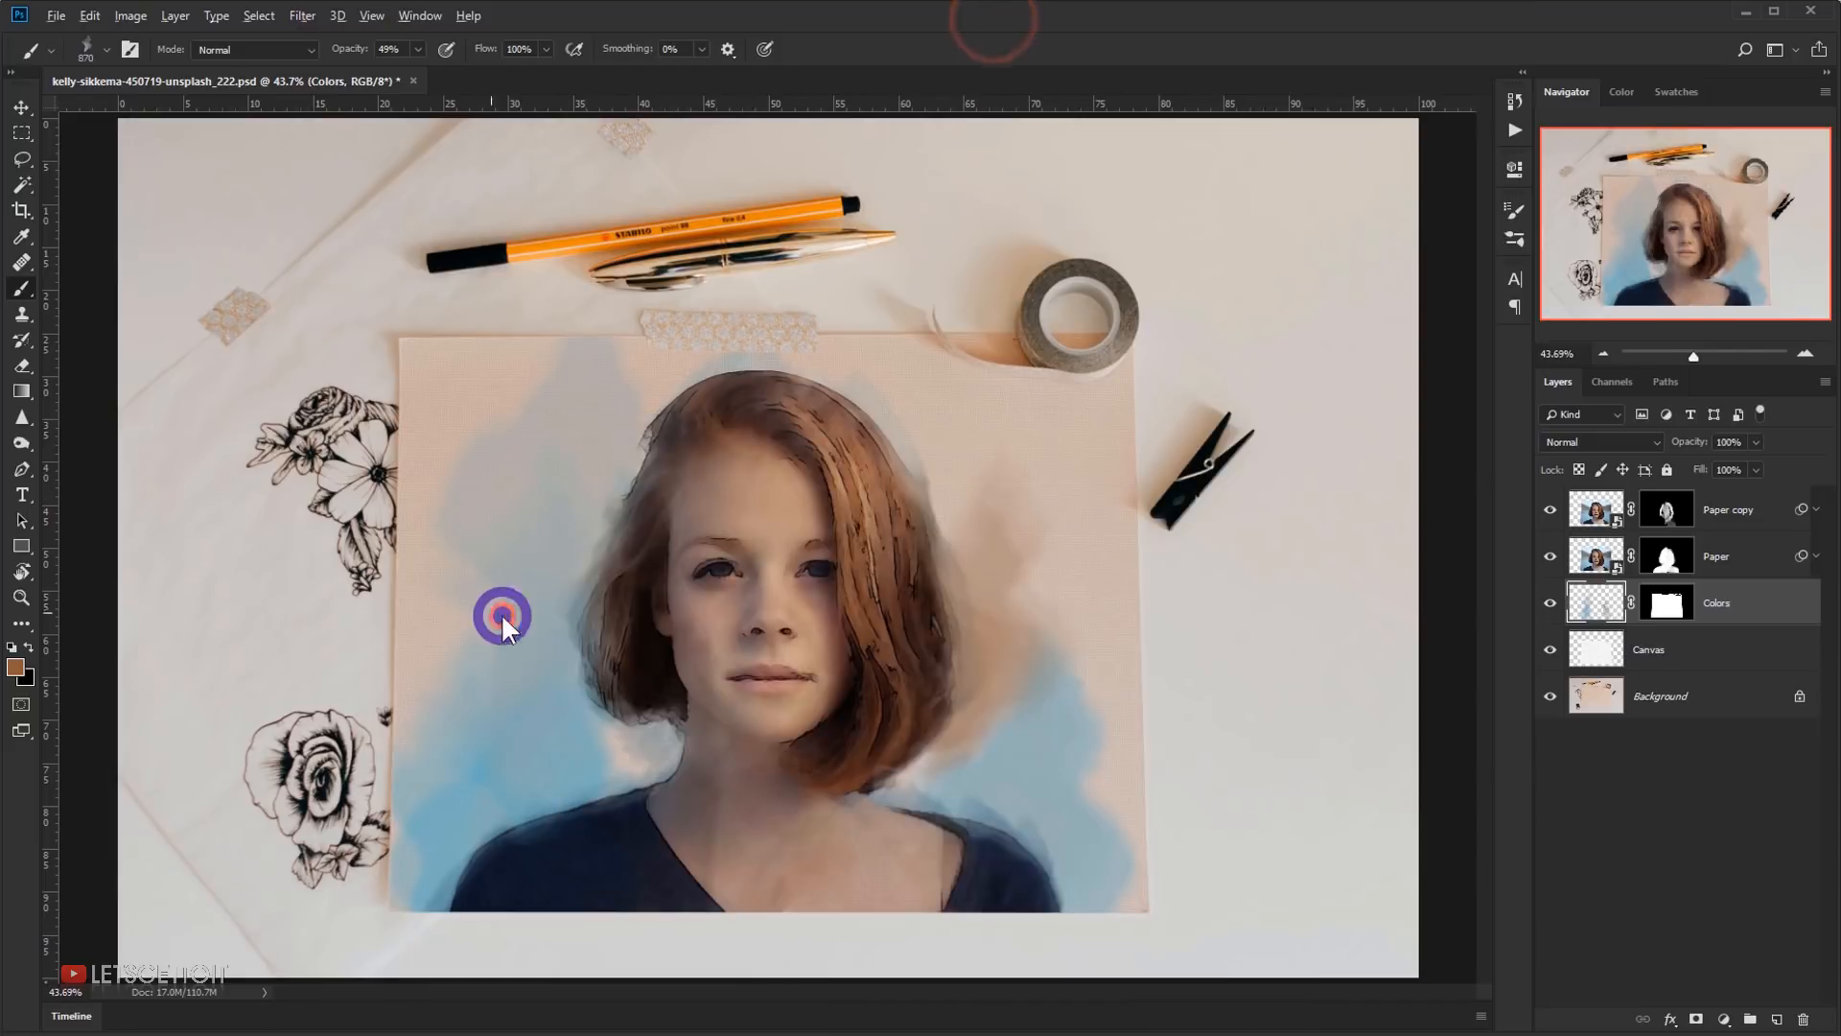
{"action": "left_click_drag", "start_coordinate": [502, 616], "coordinate": [611, 577]}
{"action": "left_click", "coordinate": [602, 596]}
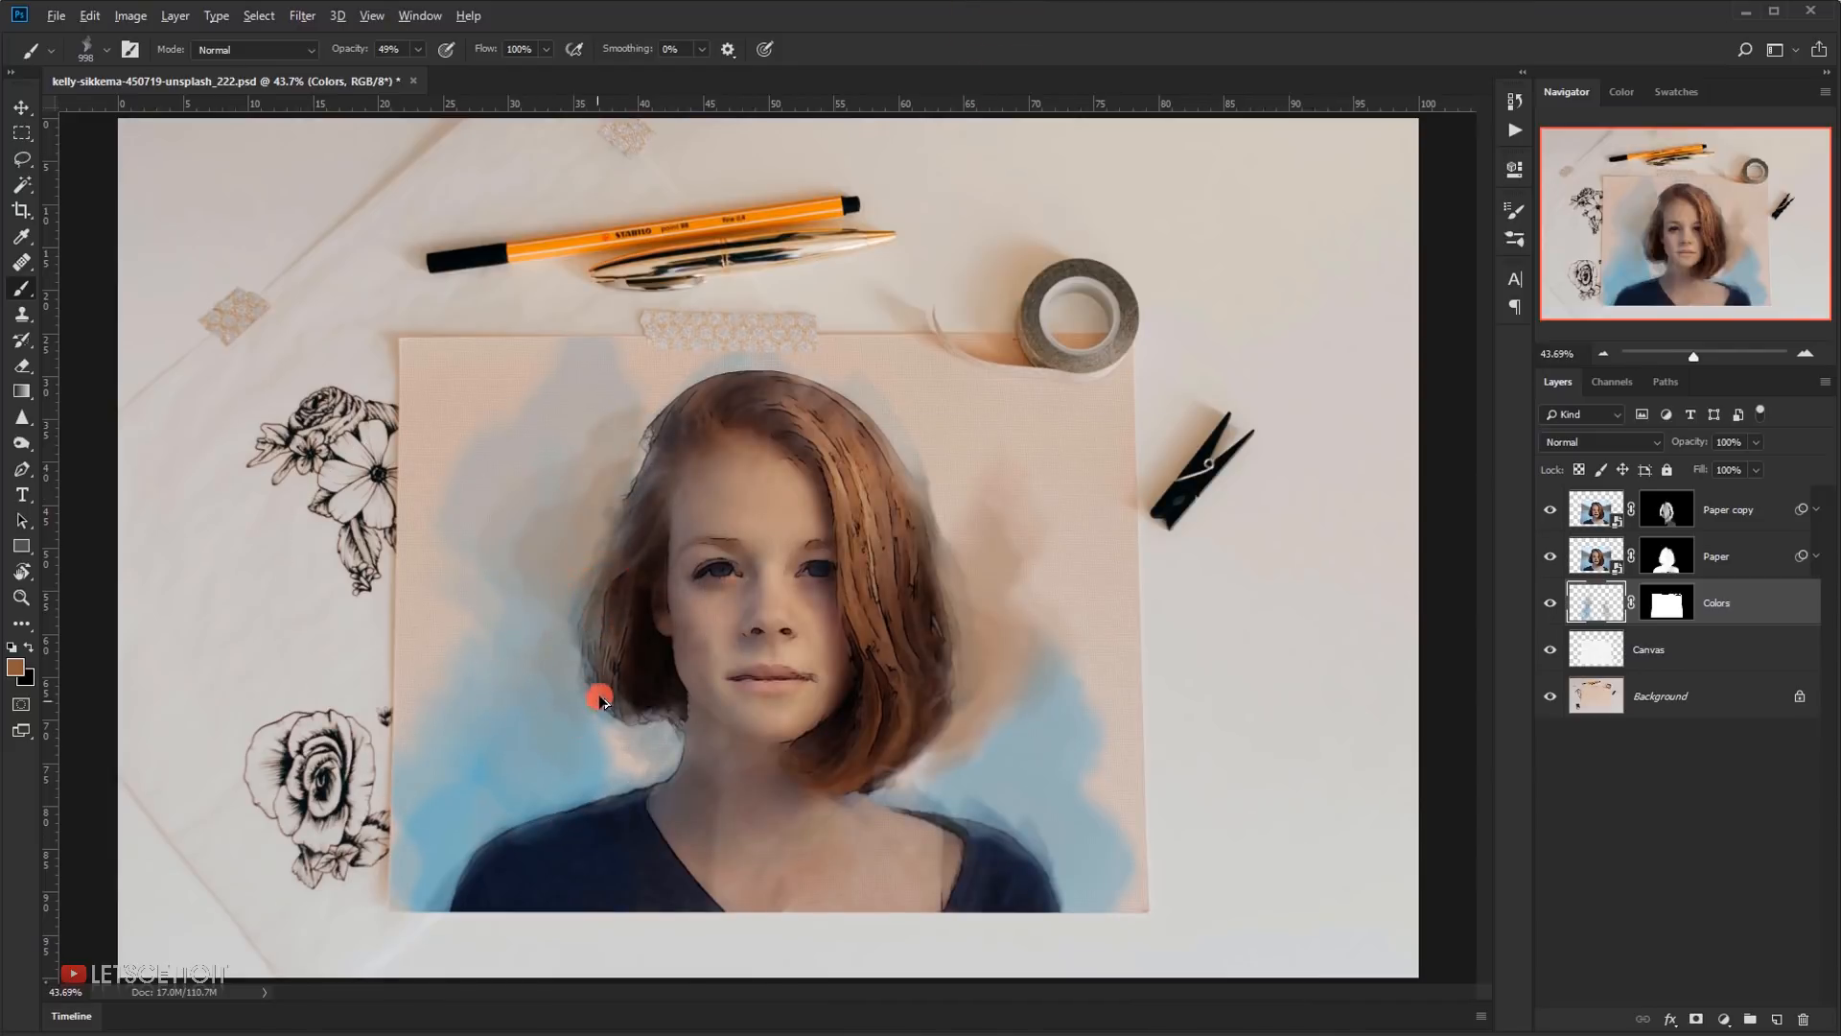
{"action": "key", "text": "ctrl+z"}
{"action": "left_click", "coordinate": [599, 625]}
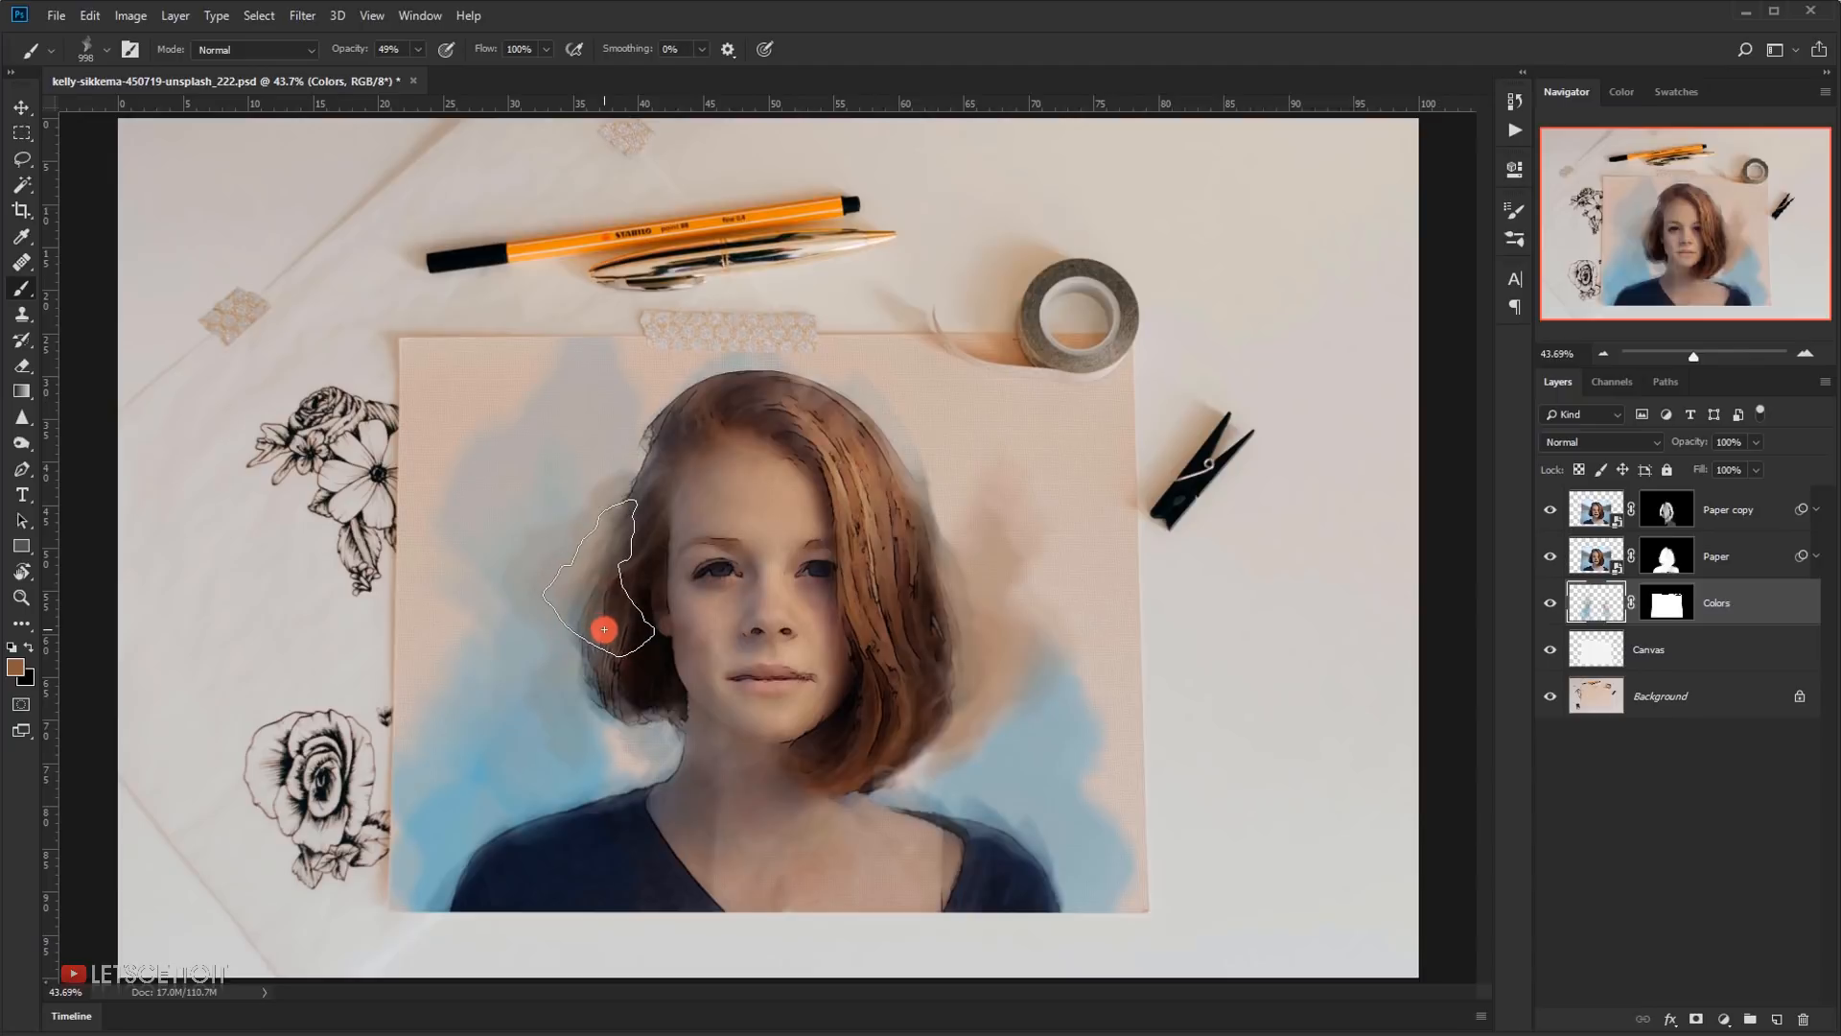
- Sample a very dark brown from the shorter hair section and dab it on the Colors layer along that hair's edge
{"action": "left_click", "coordinate": [639, 631], "text": "alt"}
{"action": "left_click", "coordinate": [606, 575]}
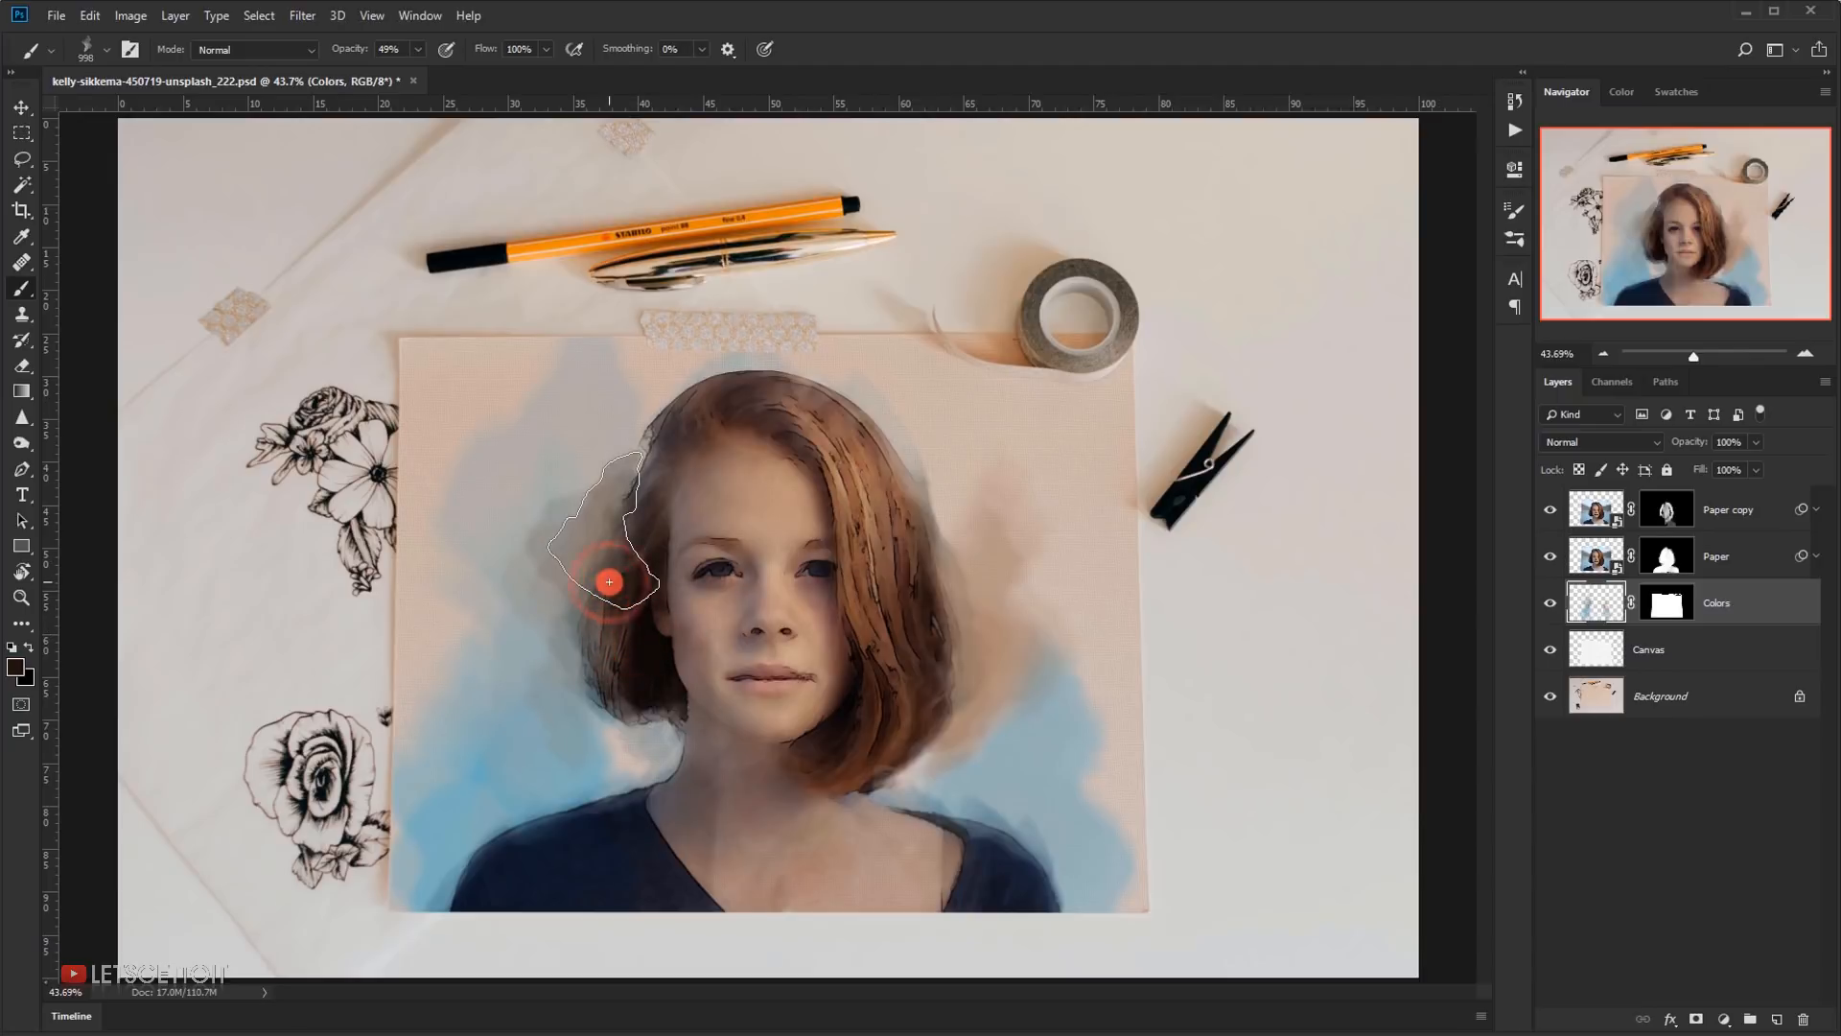
{"action": "scroll", "coordinate": [1025, 783], "scroll_direction": "down", "scroll_amount": 2, "text": "alt"}
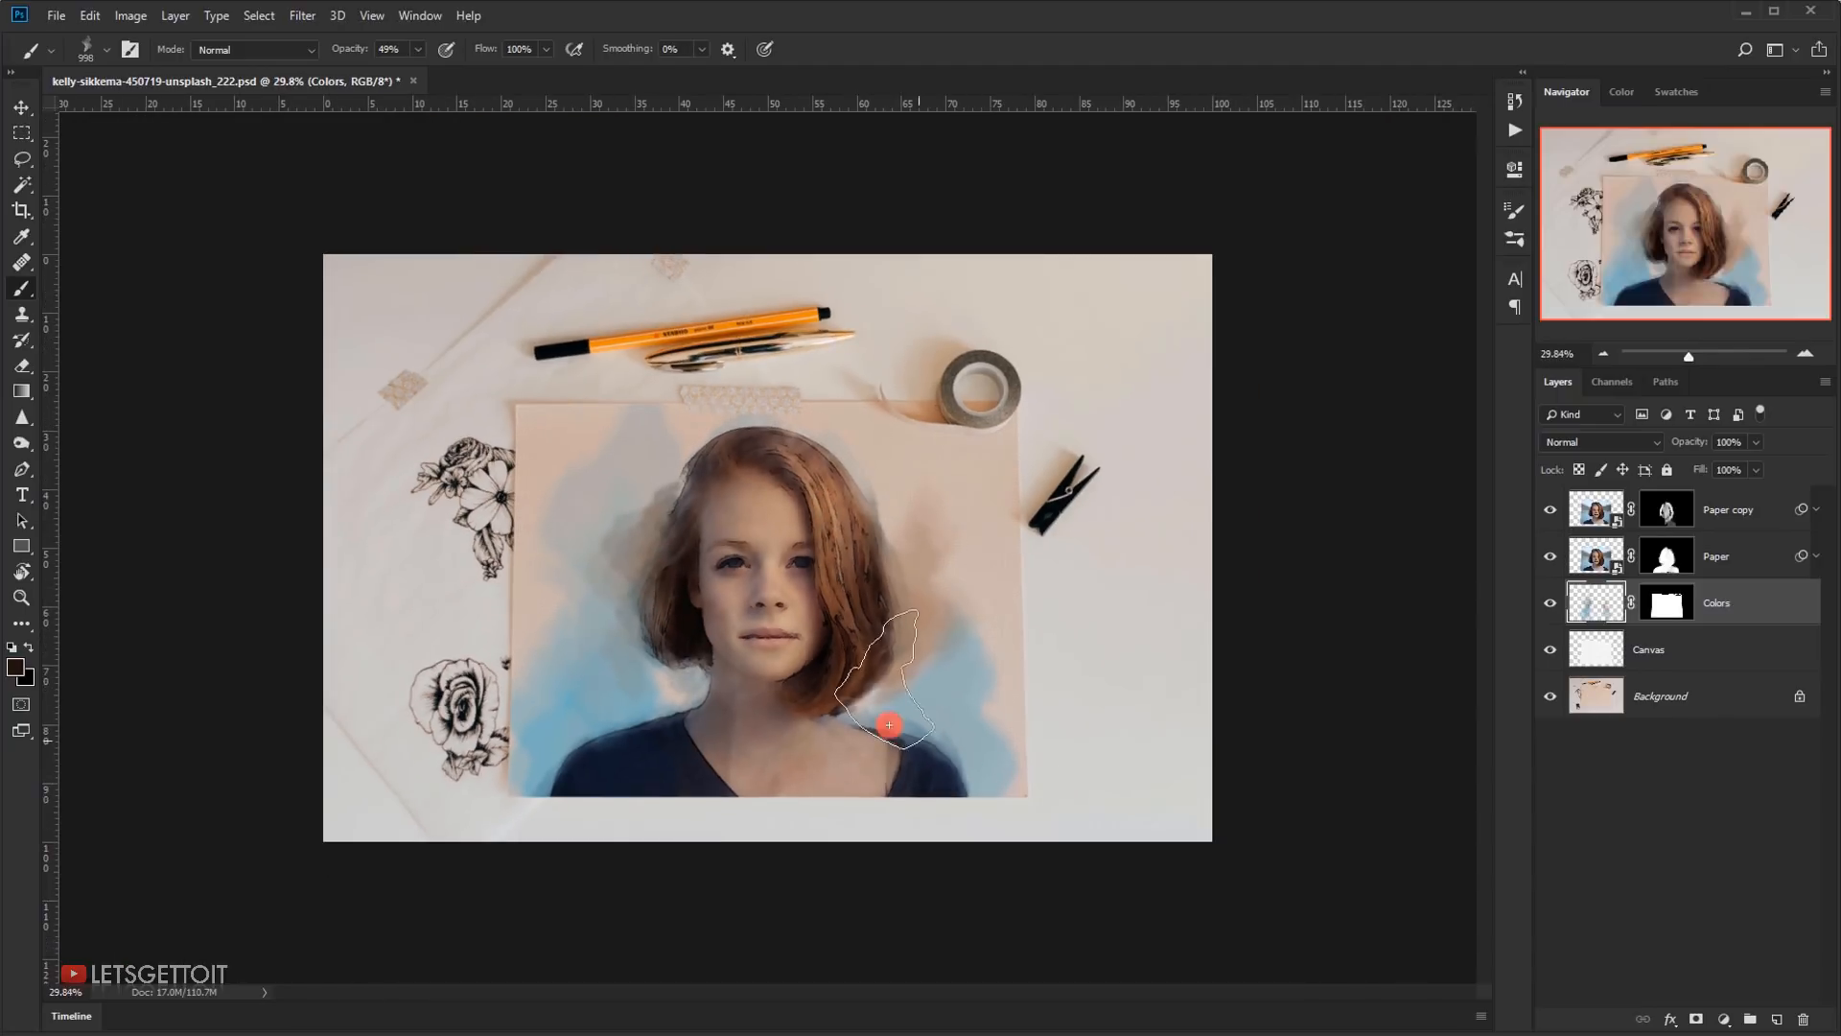
{"action": "scroll", "coordinate": [892, 723], "scroll_direction": "up", "scroll_amount": 2, "text": "alt"}
- Reduce the brush to 828, sample dark navy from the sweater, and dab it on the Colors layer around the shoulder below the shorter hair
{"action": "right_click", "coordinate": [928, 656], "text": "alt"}
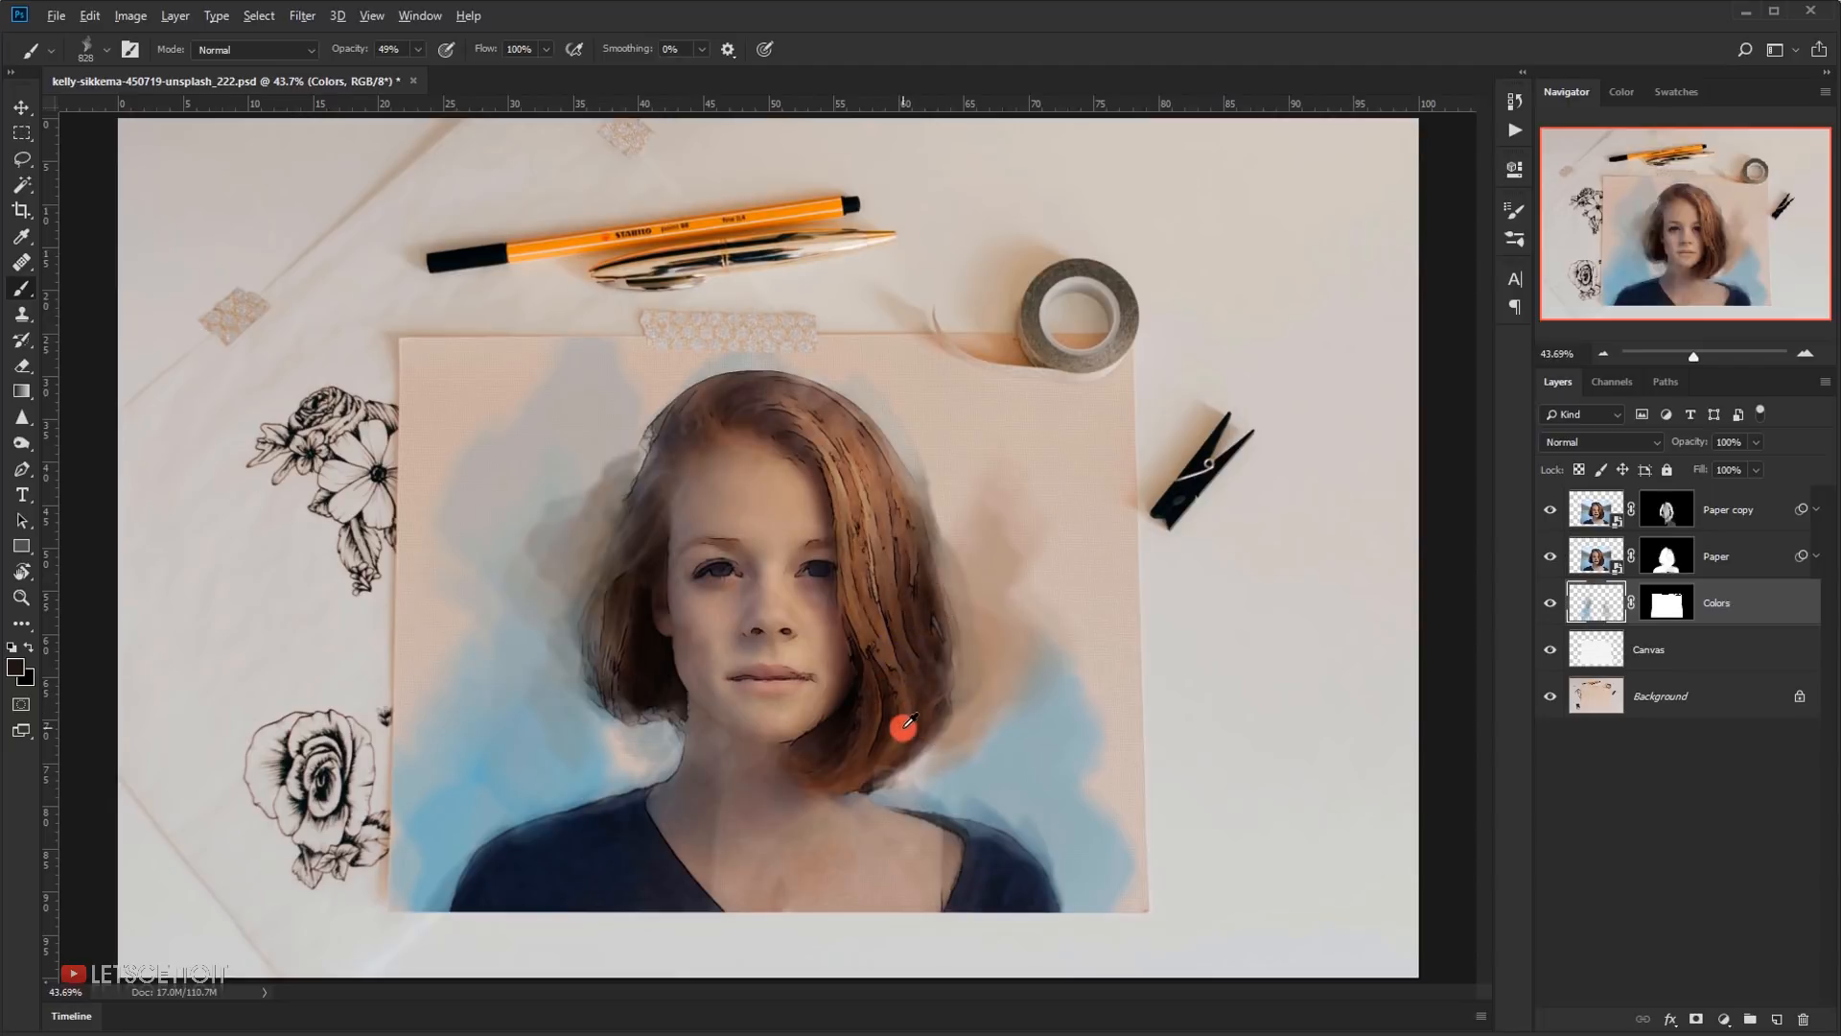
{"action": "left_click", "coordinate": [908, 725], "text": "alt"}
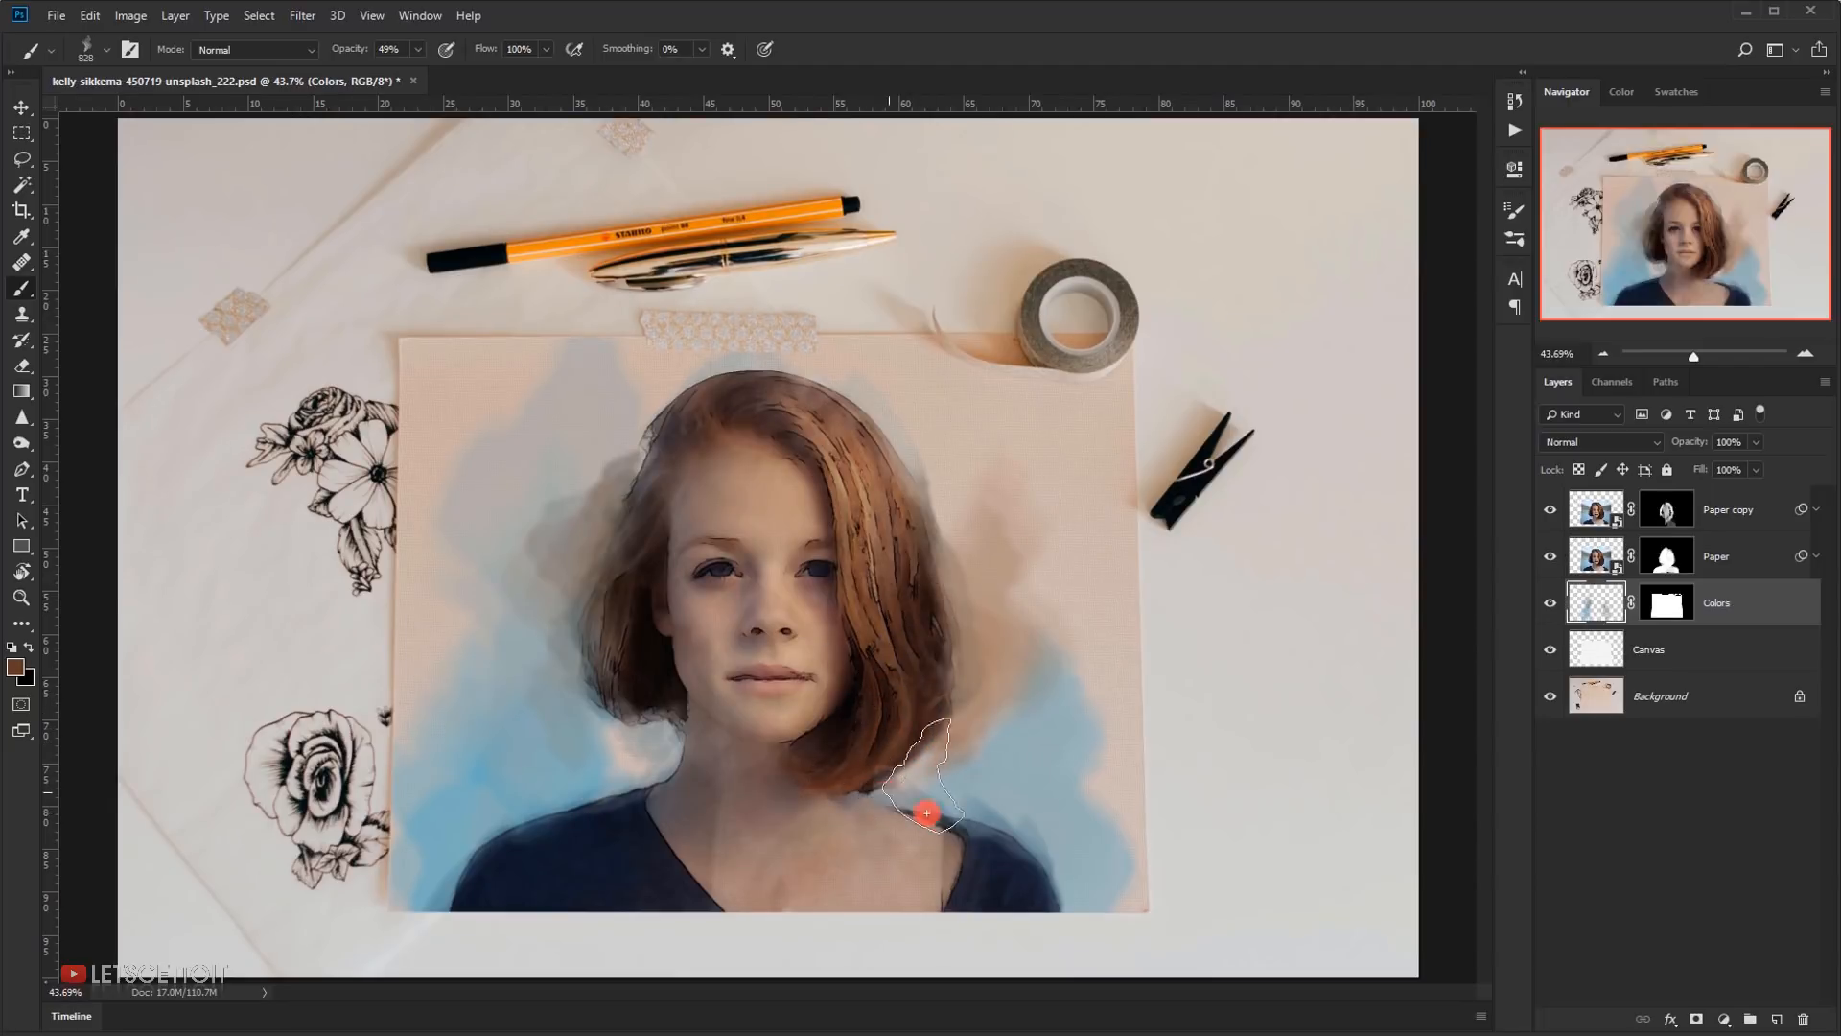
{"action": "left_click", "coordinate": [1026, 882], "text": "alt"}
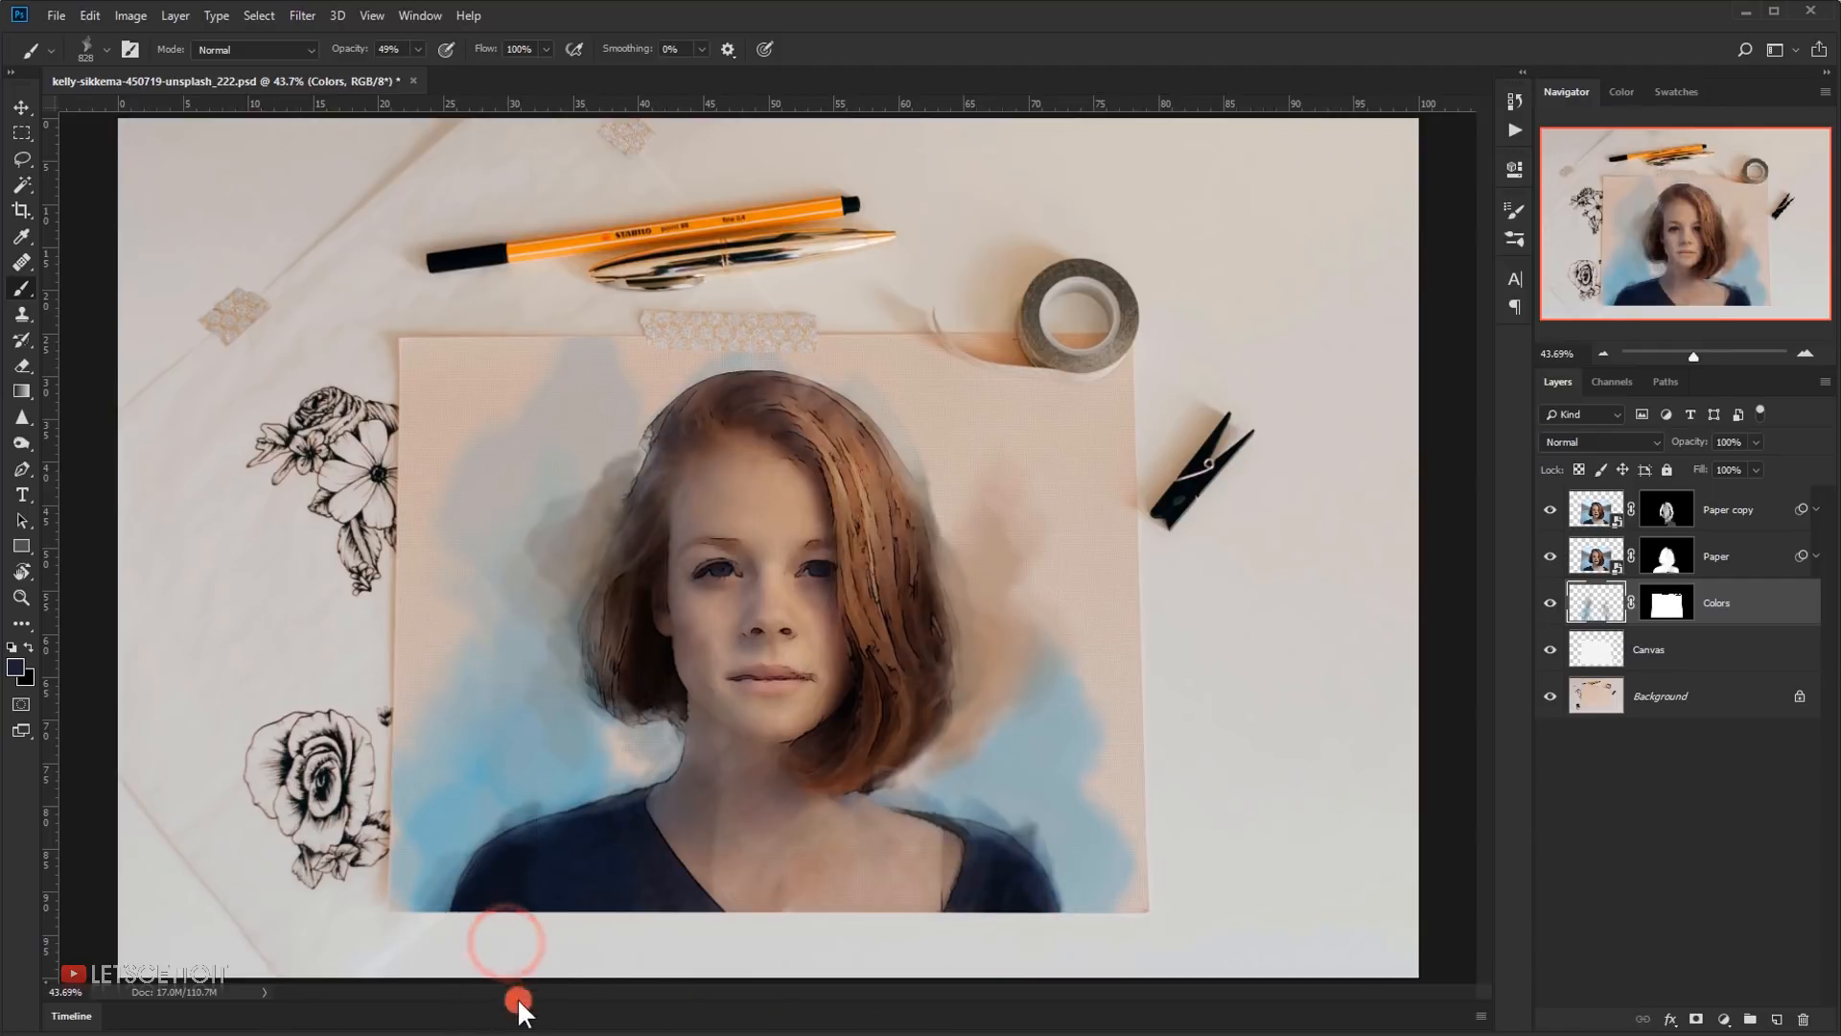
{"action": "left_click", "coordinate": [464, 953]}
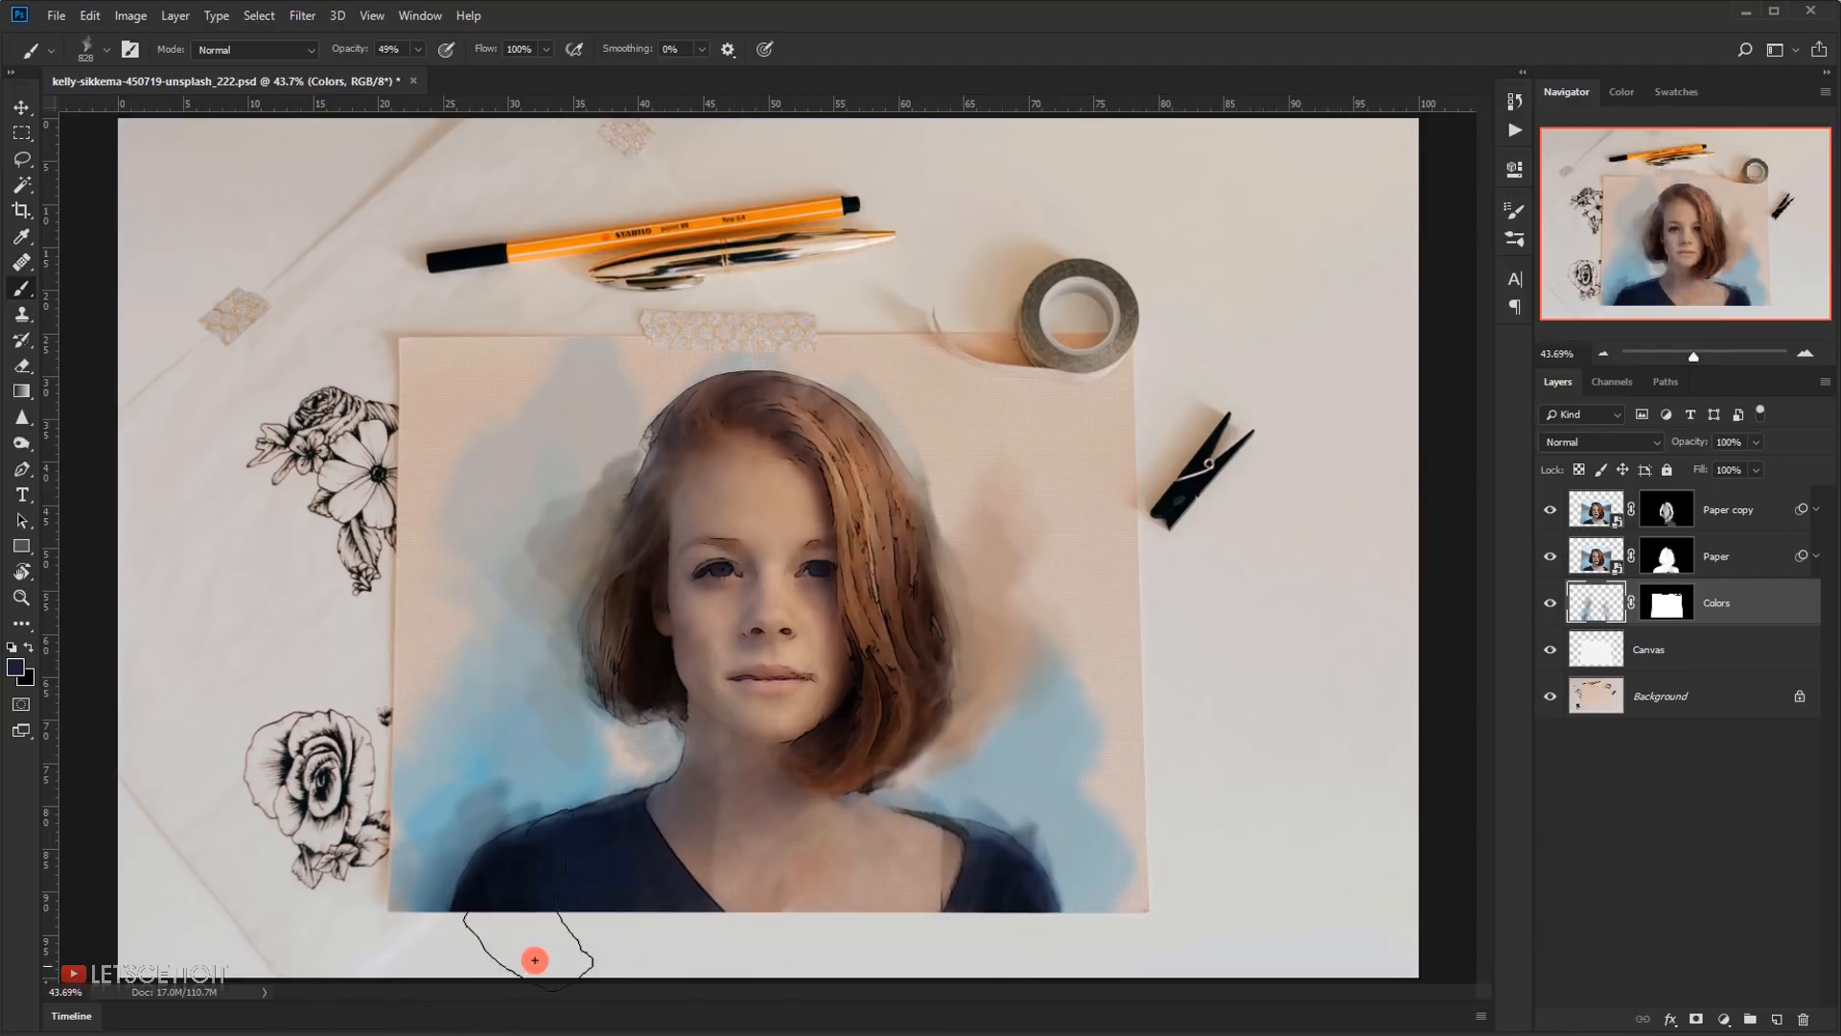
{"action": "key", "text": "ctrl+z"}
{"action": "left_click", "coordinate": [467, 966]}
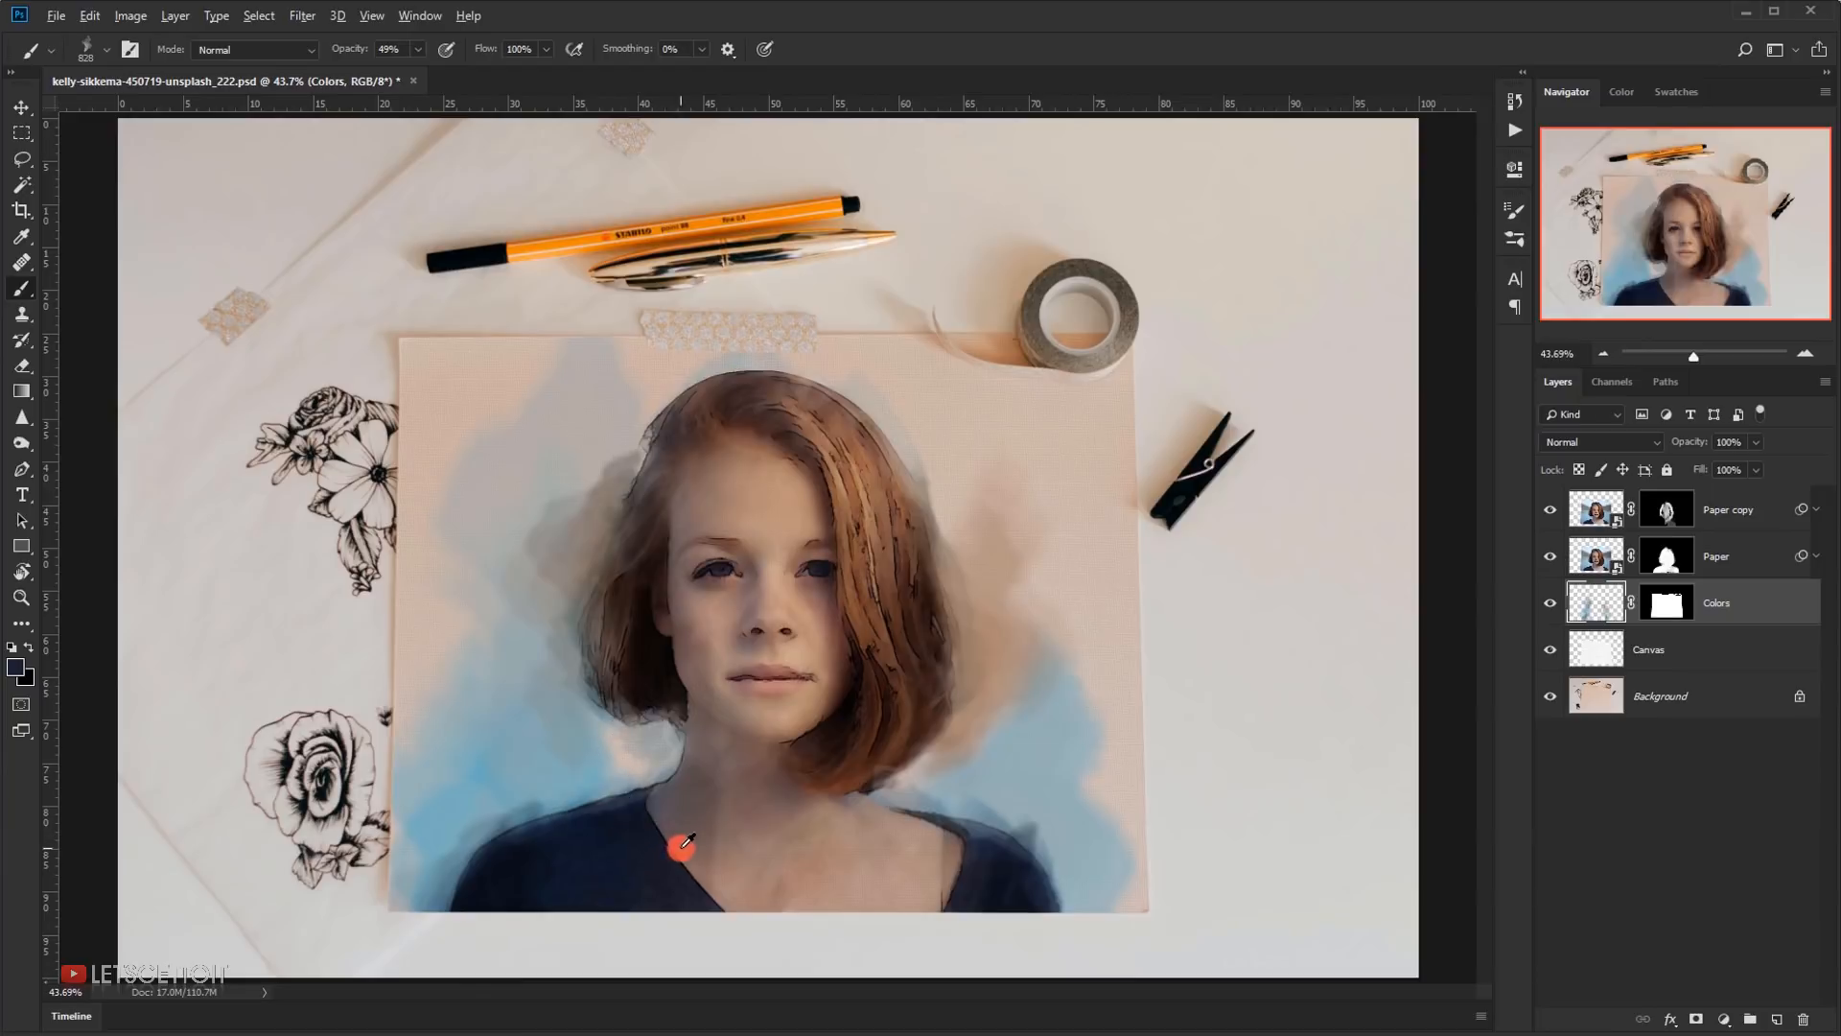
{"action": "scroll", "coordinate": [826, 743], "scroll_direction": "down", "scroll_amount": 2}
{"action": "scroll", "coordinate": [699, 714], "scroll_direction": "up", "scroll_amount": 2}
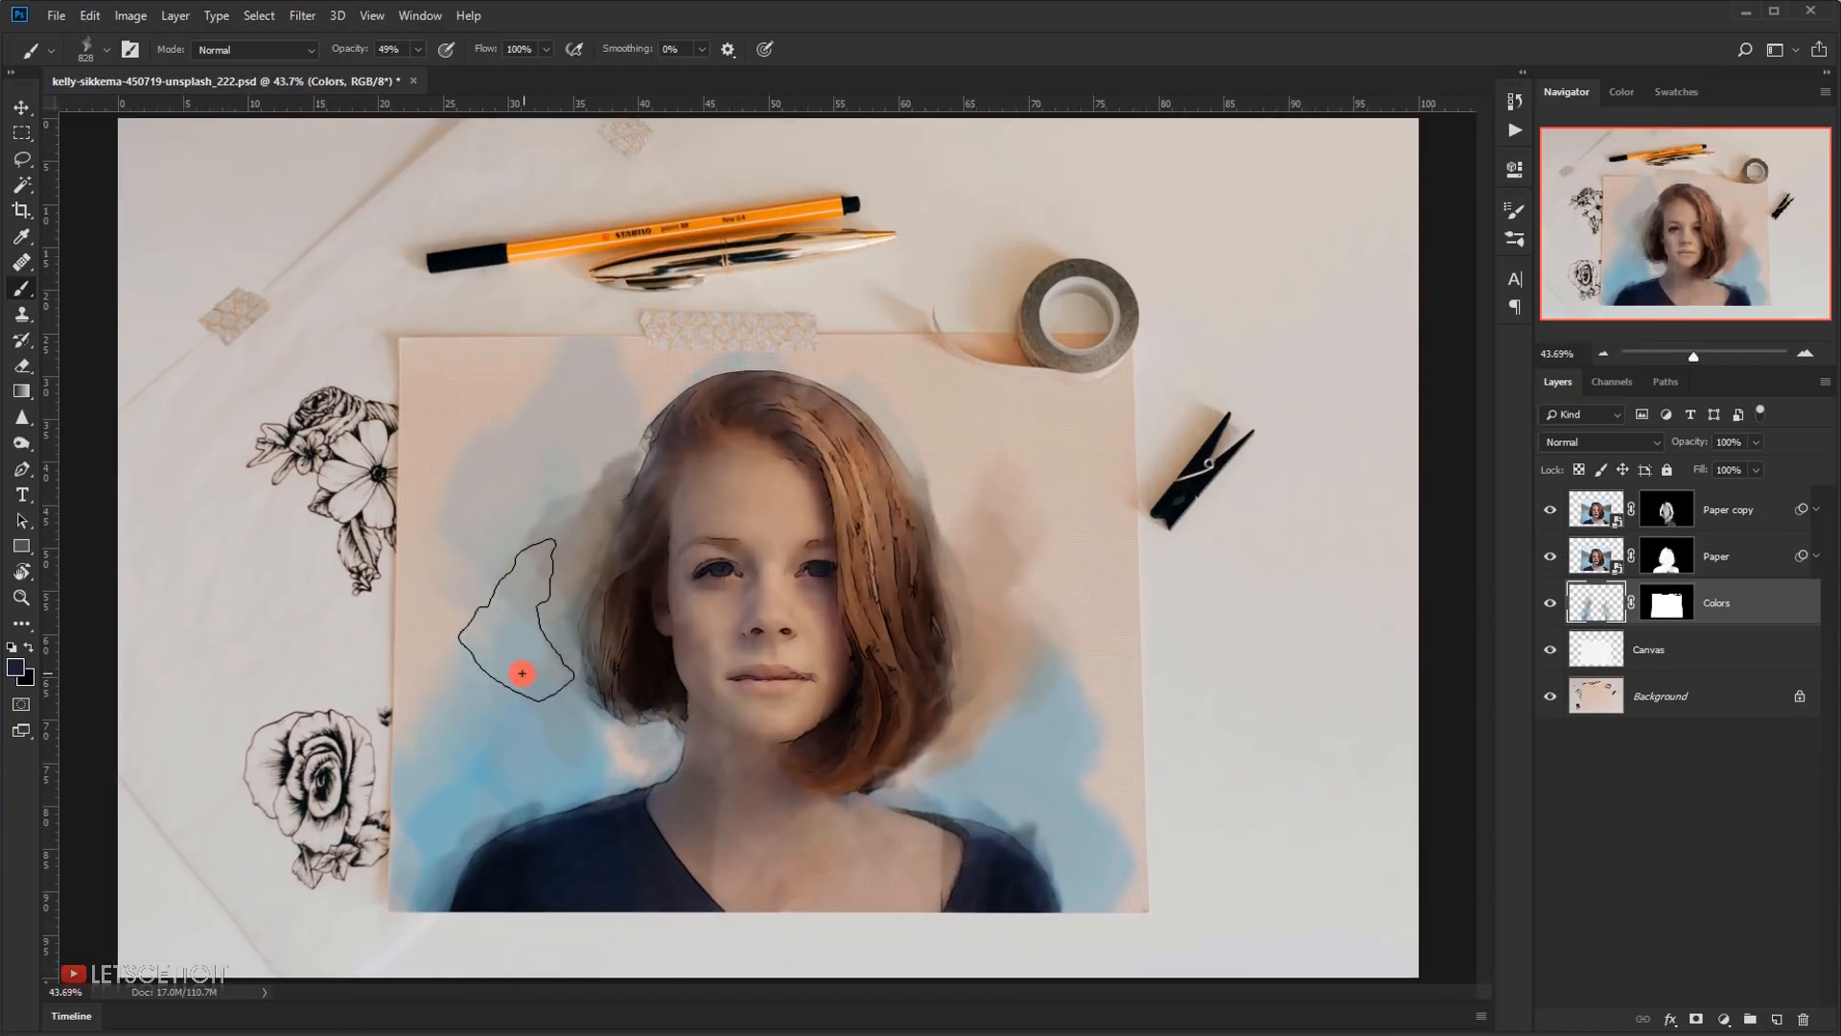
- Set the foreground color to a bright golden yellow
{"action": "left_click", "coordinate": [15, 665]}
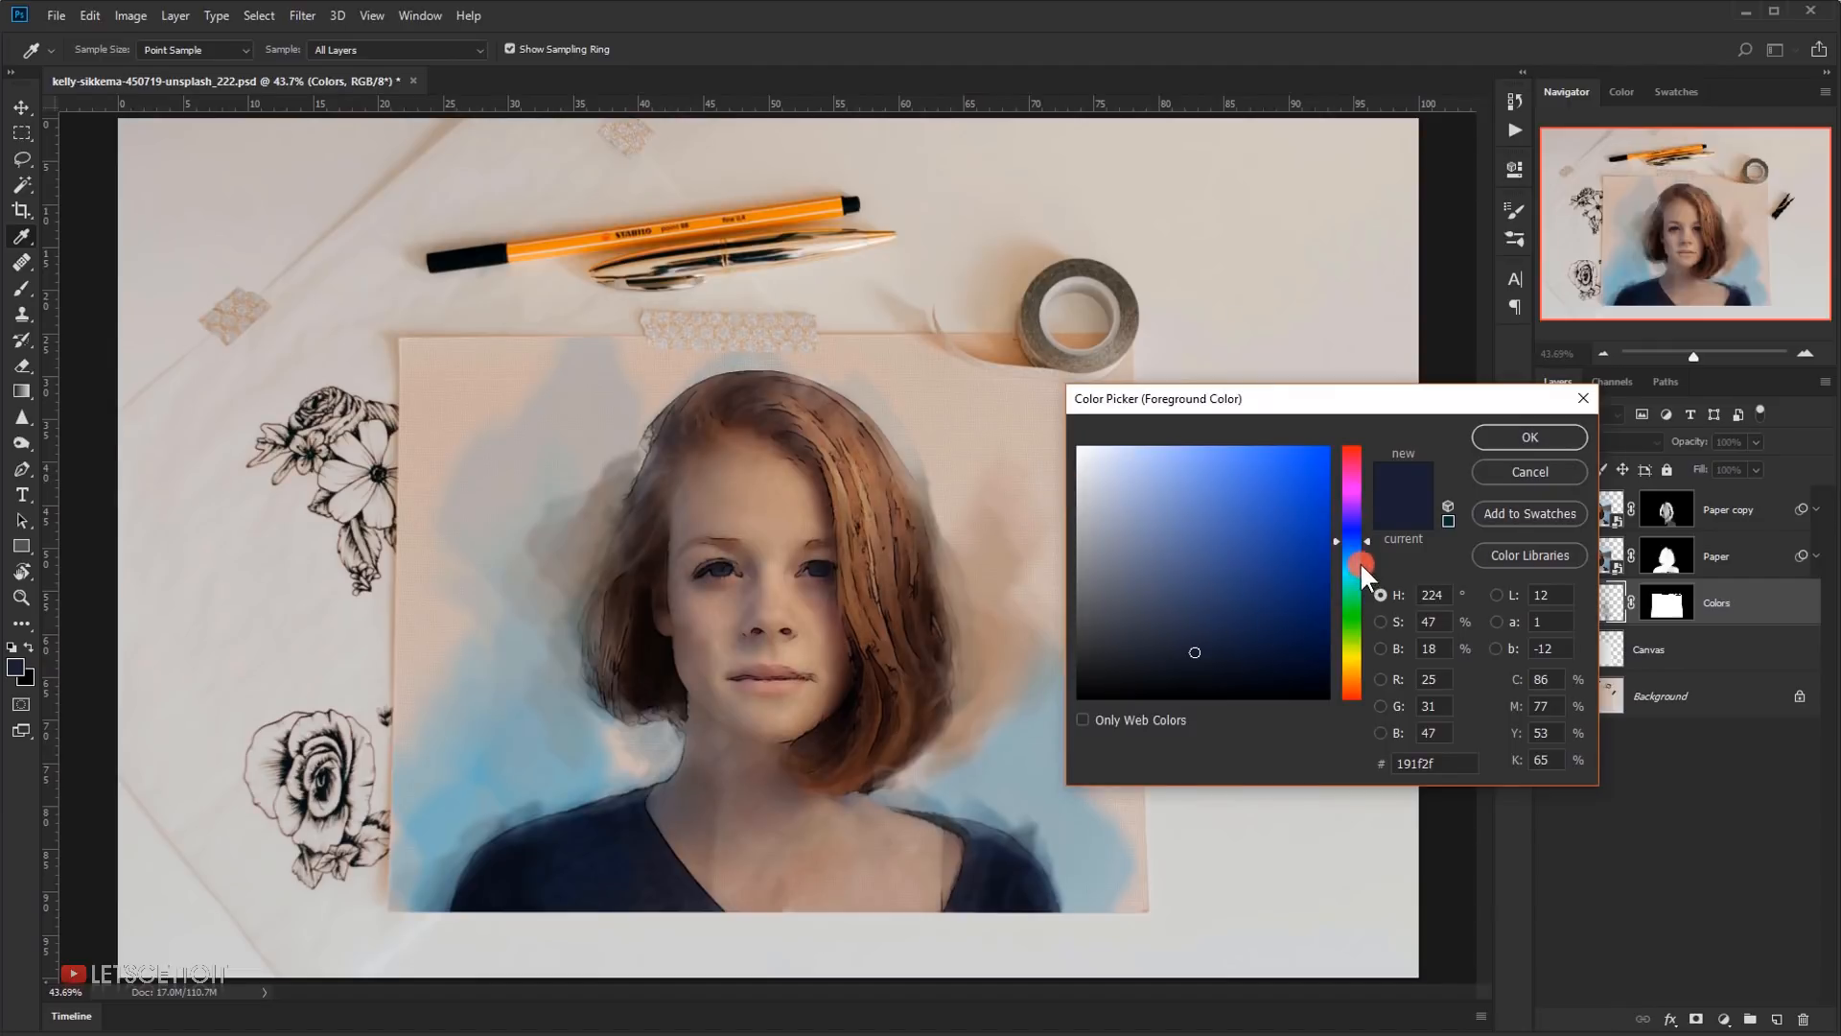
{"action": "left_click_drag", "start_coordinate": [1360, 561], "coordinate": [1360, 648]}
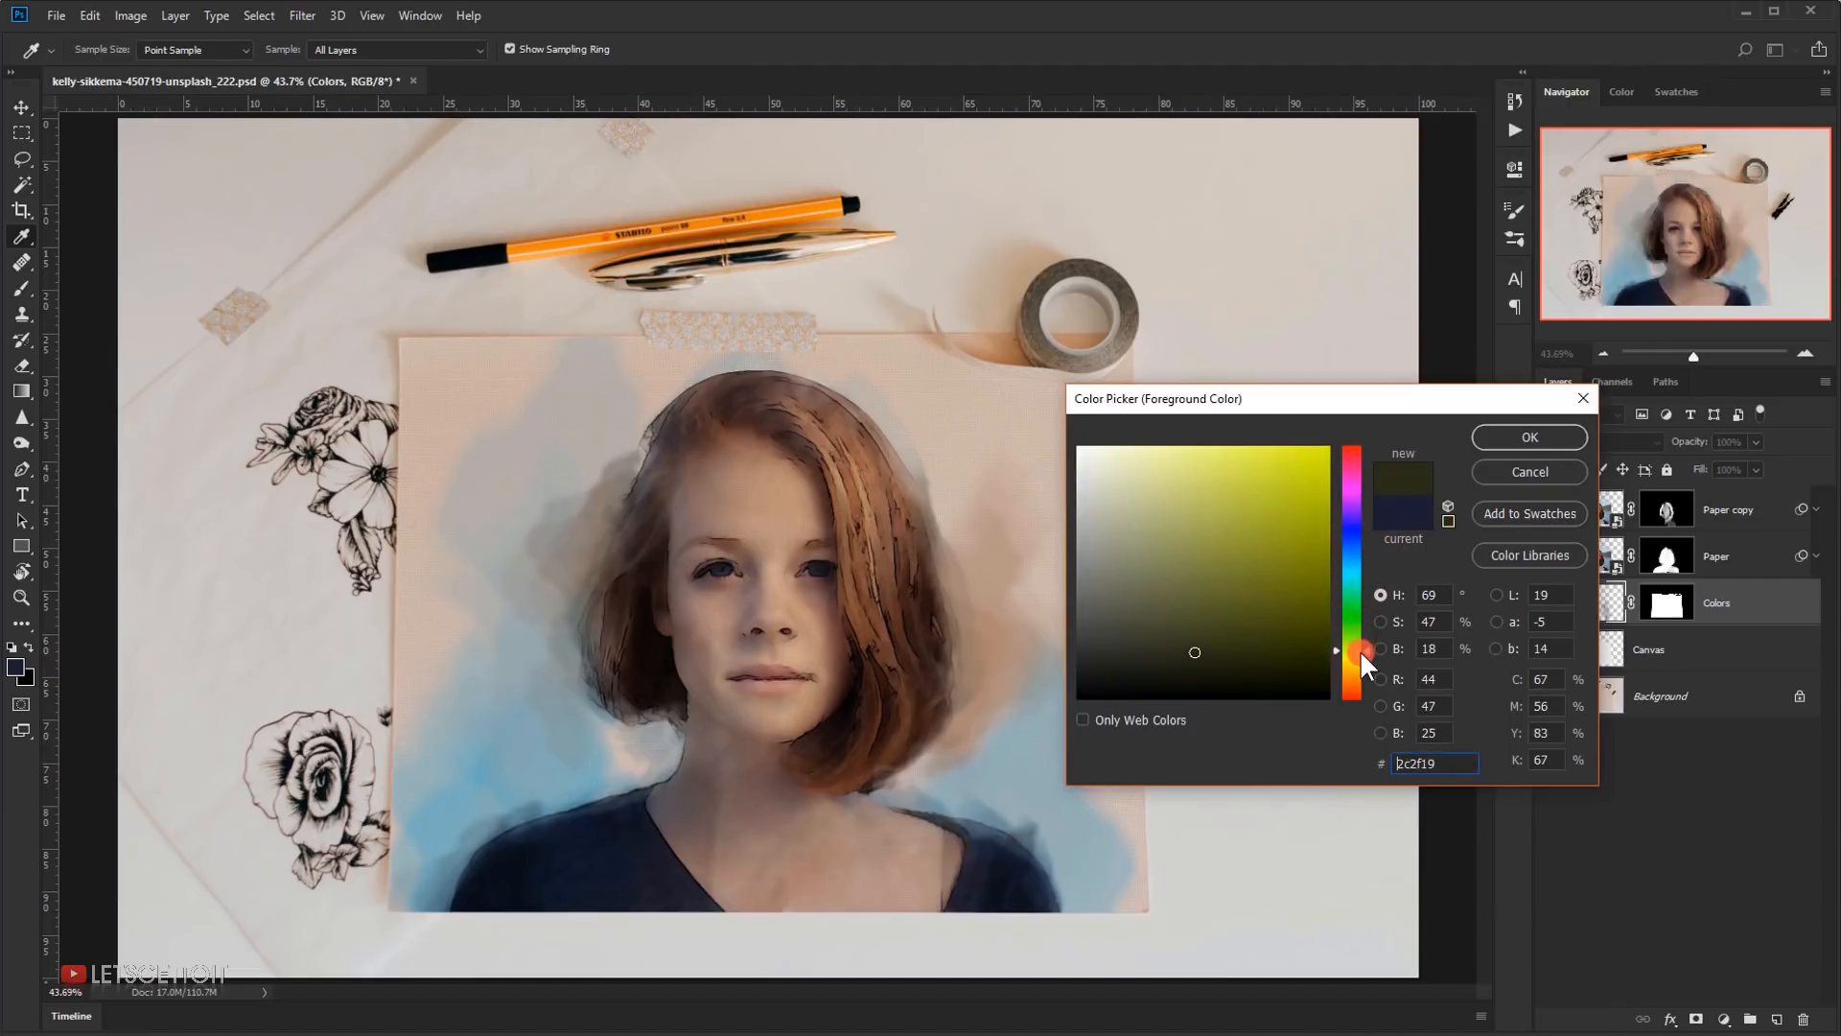
{"action": "mouse_move", "coordinate": [1244, 511]}
{"action": "left_mouse_down"}
{"action": "mouse_move", "coordinate": [1233, 497]}
{"action": "mouse_move", "coordinate": [1246, 514]}
{"action": "mouse_move", "coordinate": [1262, 481]}
{"action": "left_mouse_up"}
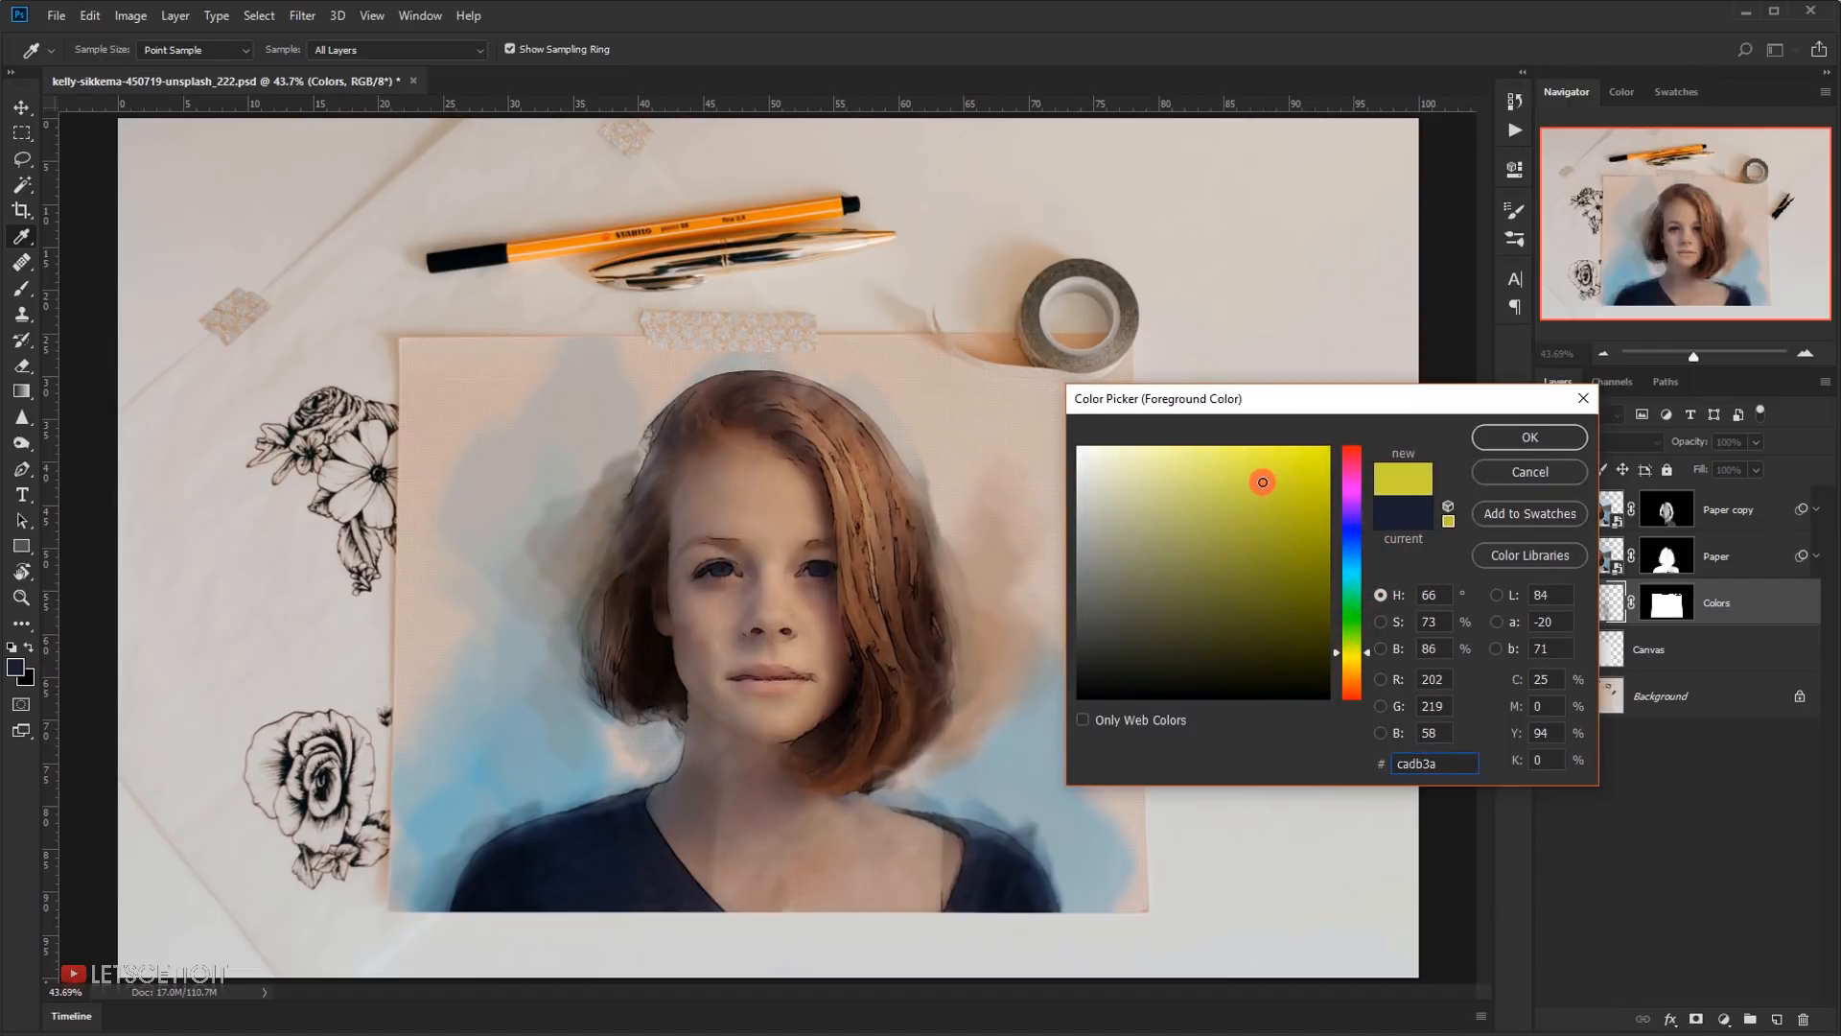
{"action": "left_click_drag", "start_coordinate": [1361, 653], "coordinate": [1368, 658]}
{"action": "left_click", "coordinate": [1515, 439]}
- Paint yellow on the Colors layer over the paper on both sides of the portrait, using brush sizes from 1080 down to 728
{"action": "key", "text": "b"}
{"action": "mouse_move", "coordinate": [1016, 962]}
{"action": "left_mouse_down"}
{"action": "mouse_move", "coordinate": [1069, 753]}
{"action": "mouse_move", "coordinate": [999, 823]}
{"action": "left_mouse_up"}
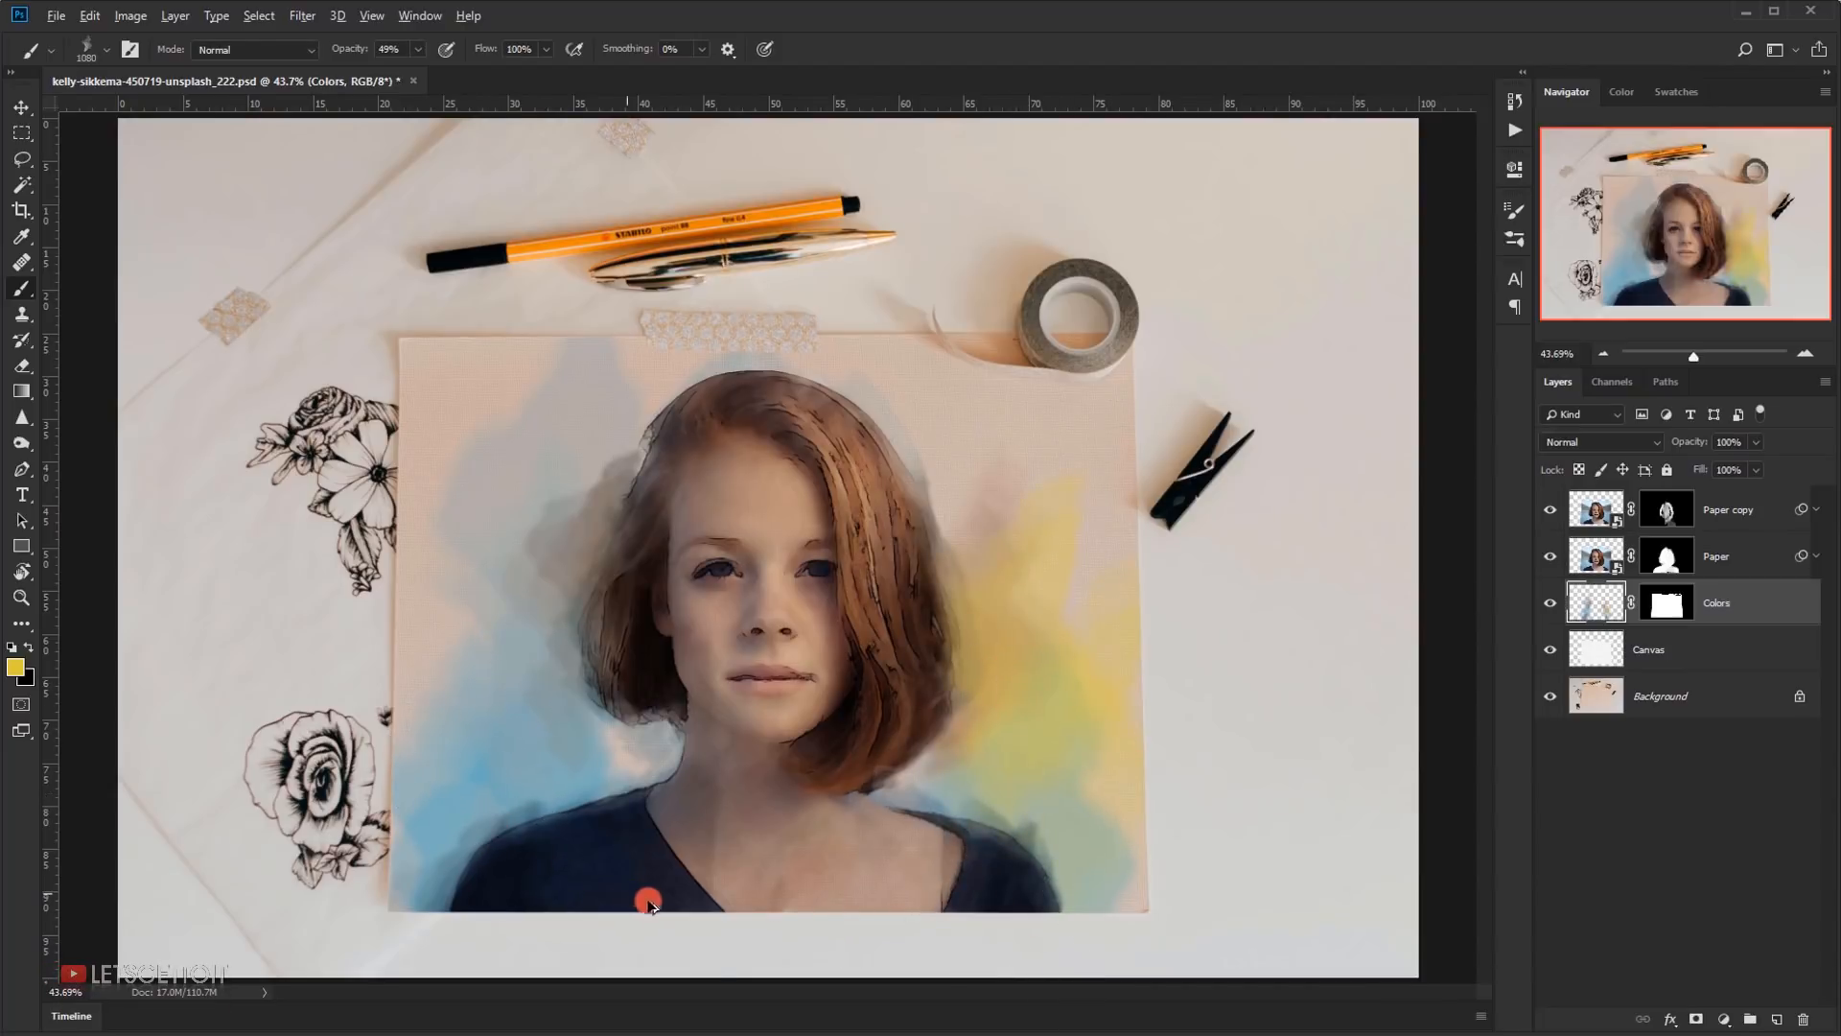
{"action": "key", "text": "ctrl+z"}
{"action": "mouse_move", "coordinate": [464, 877]}
{"action": "left_mouse_down"}
{"action": "mouse_move", "coordinate": [362, 937]}
{"action": "mouse_move", "coordinate": [480, 752]}
{"action": "mouse_move", "coordinate": [469, 538]}
{"action": "mouse_move", "coordinate": [535, 911]}
{"action": "left_mouse_up"}
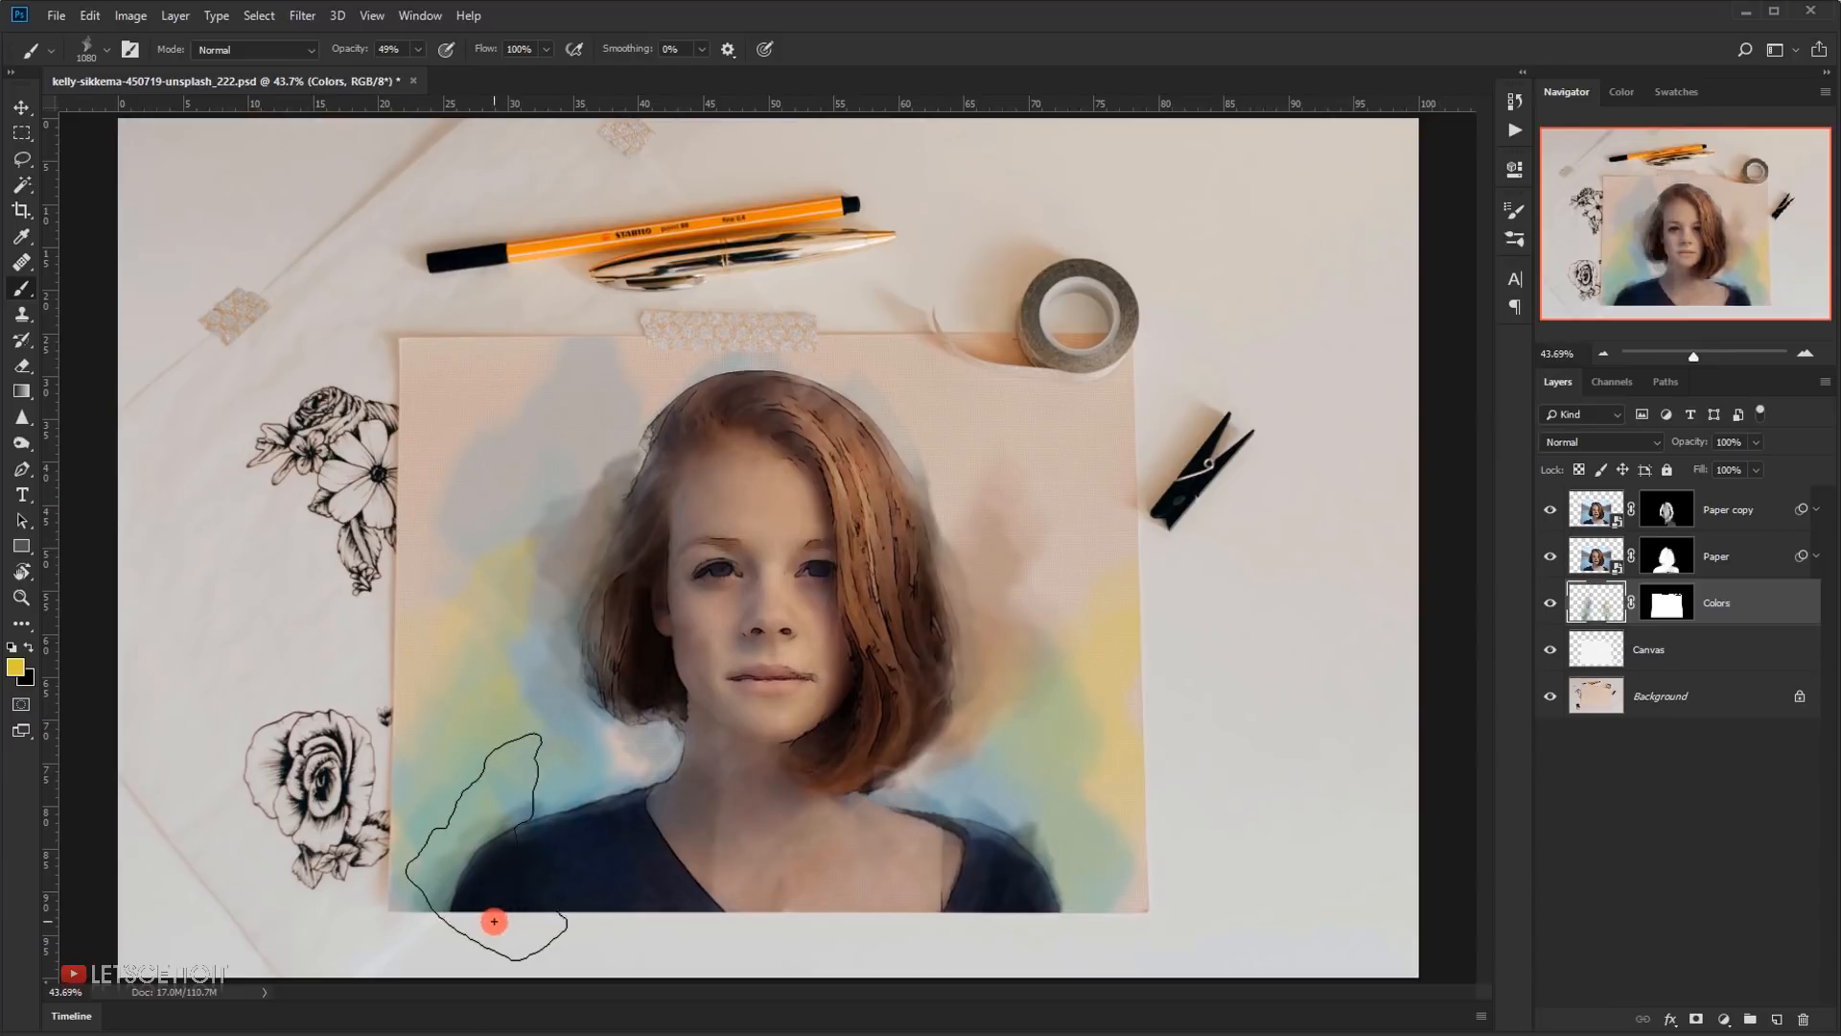
{"action": "left_click", "coordinate": [480, 938]}
{"action": "key", "text": "ctrl+z"}
{"action": "left_click_drag", "start_coordinate": [518, 821], "coordinate": [446, 790]}
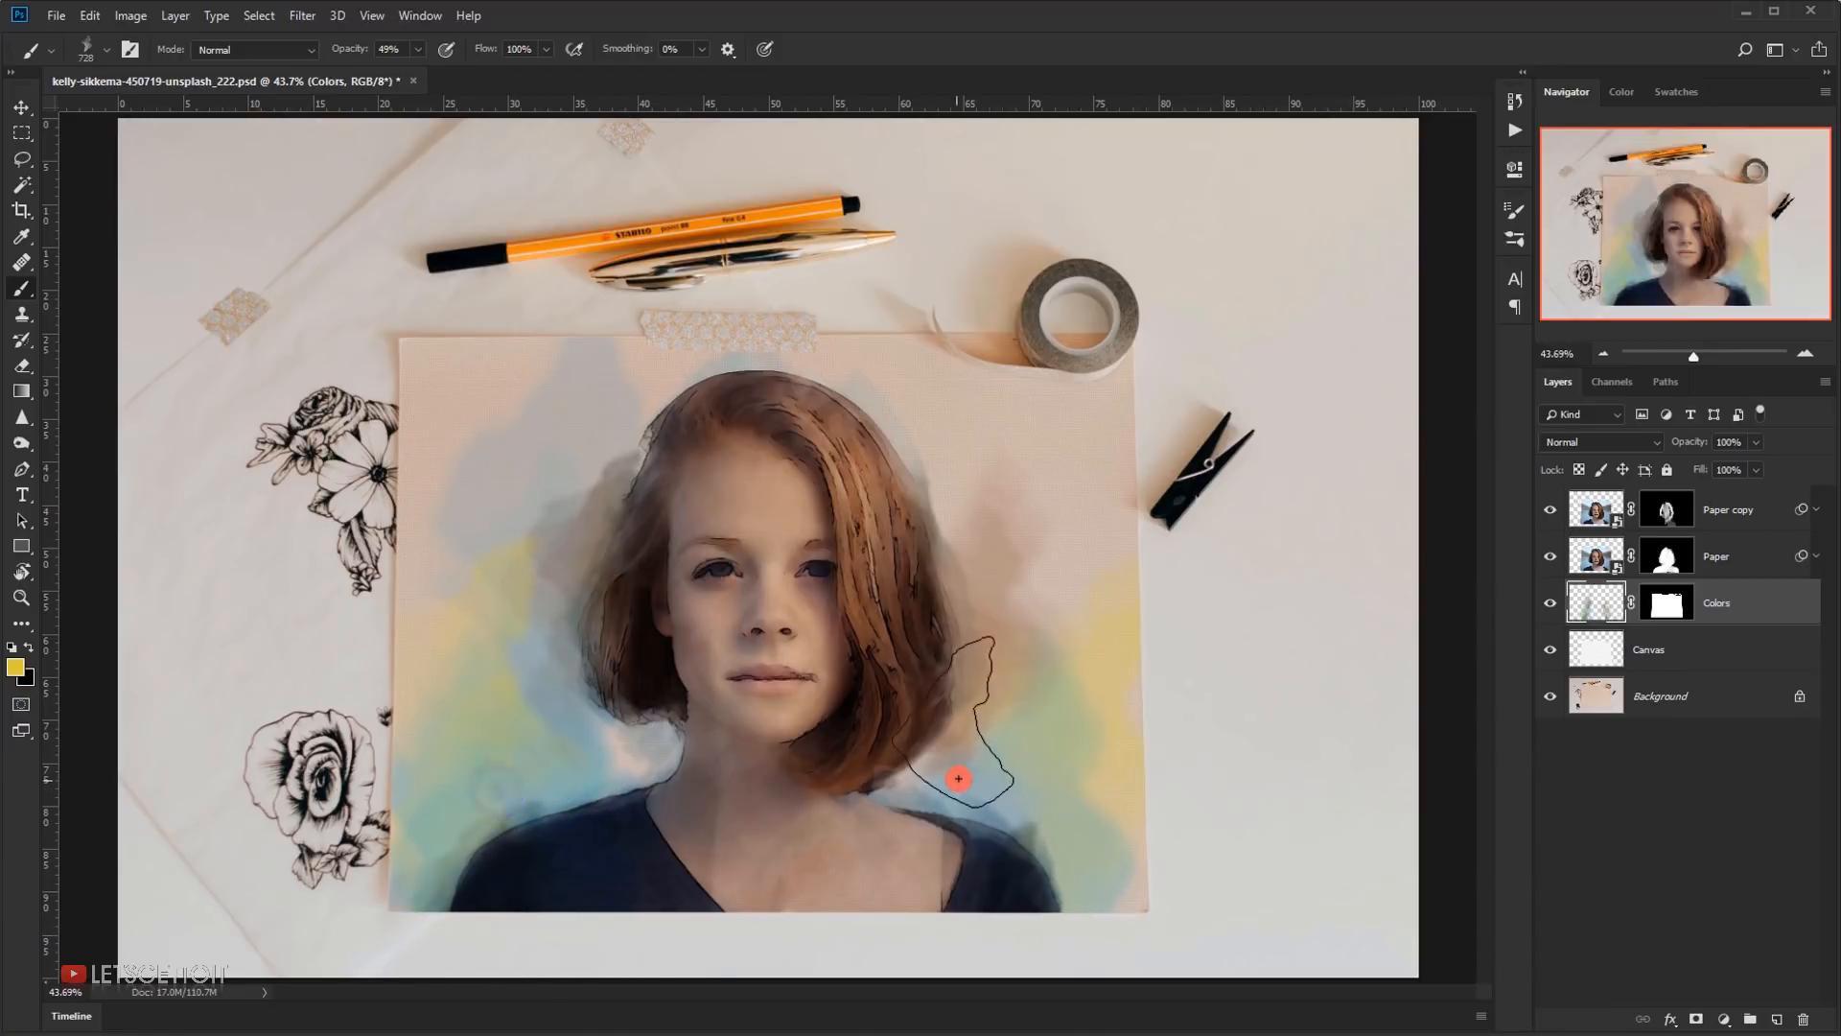
{"action": "scroll", "coordinate": [642, 929], "scroll_direction": "down", "scroll_amount": 3}
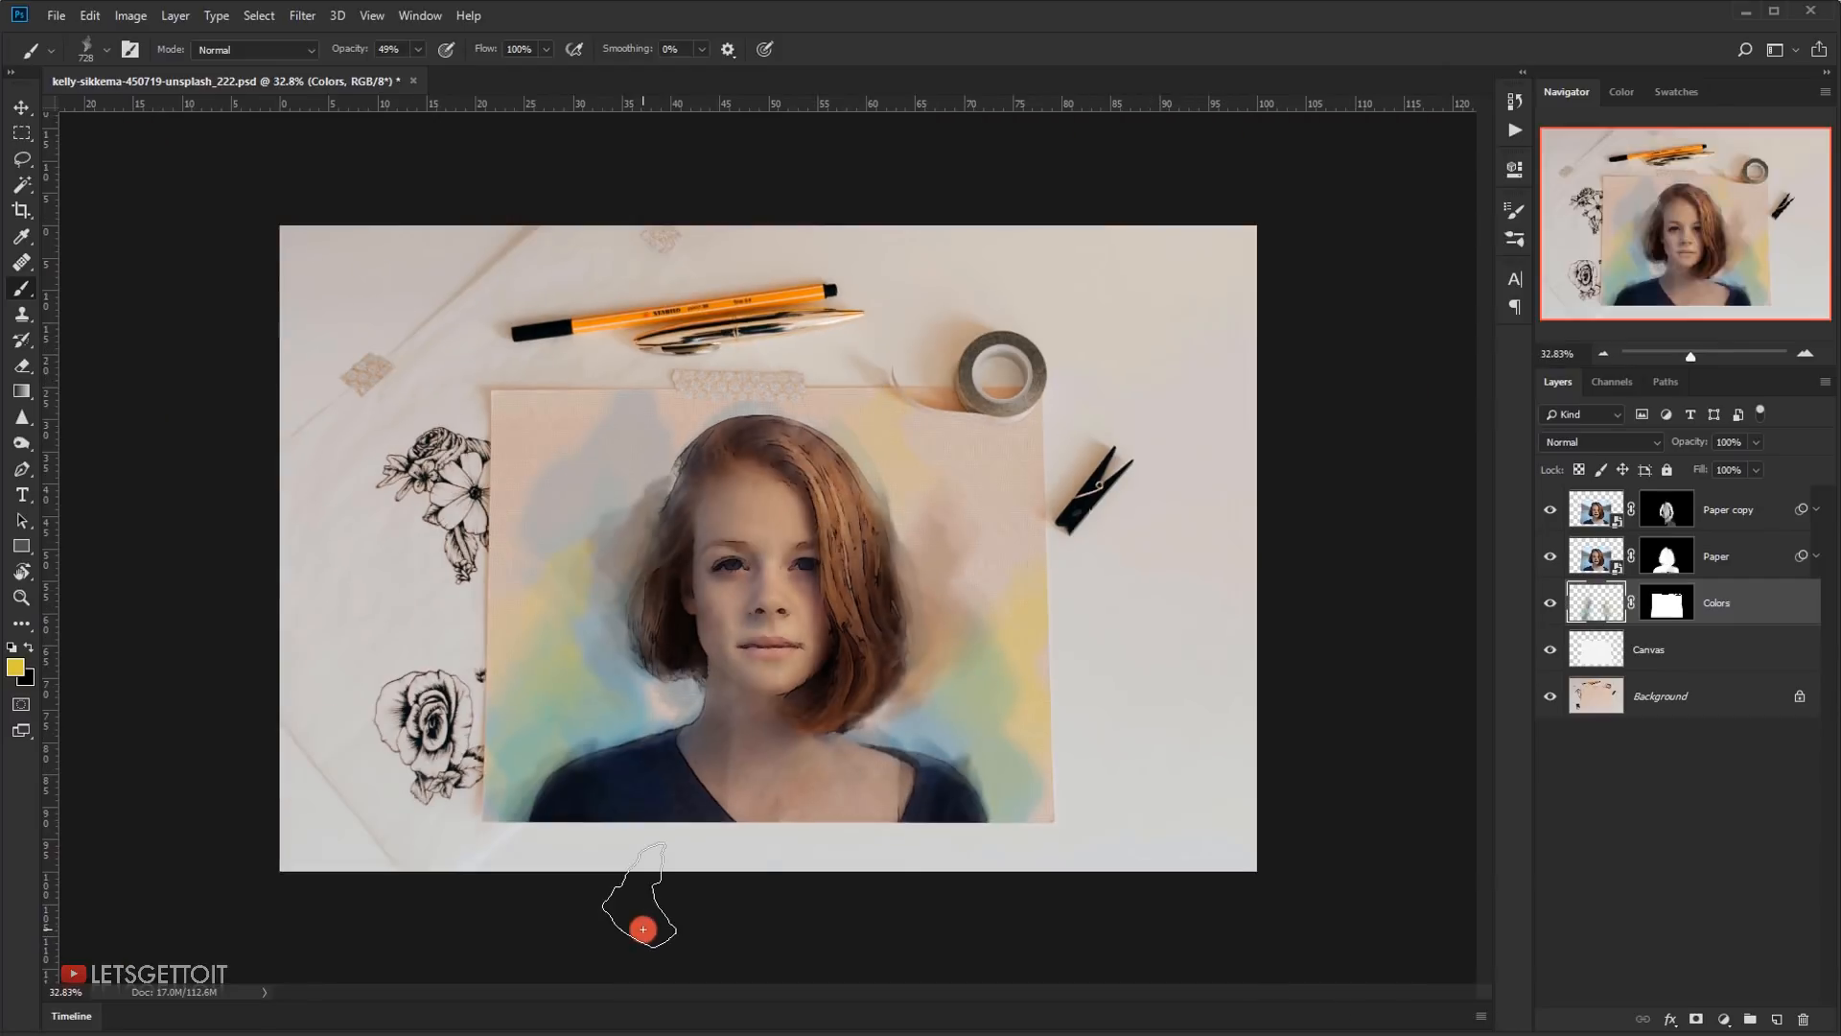
{"action": "scroll", "coordinate": [646, 847], "scroll_direction": "up", "scroll_amount": 3}
{"action": "scroll", "coordinate": [951, 810], "scroll_direction": "up", "scroll_amount": 1}
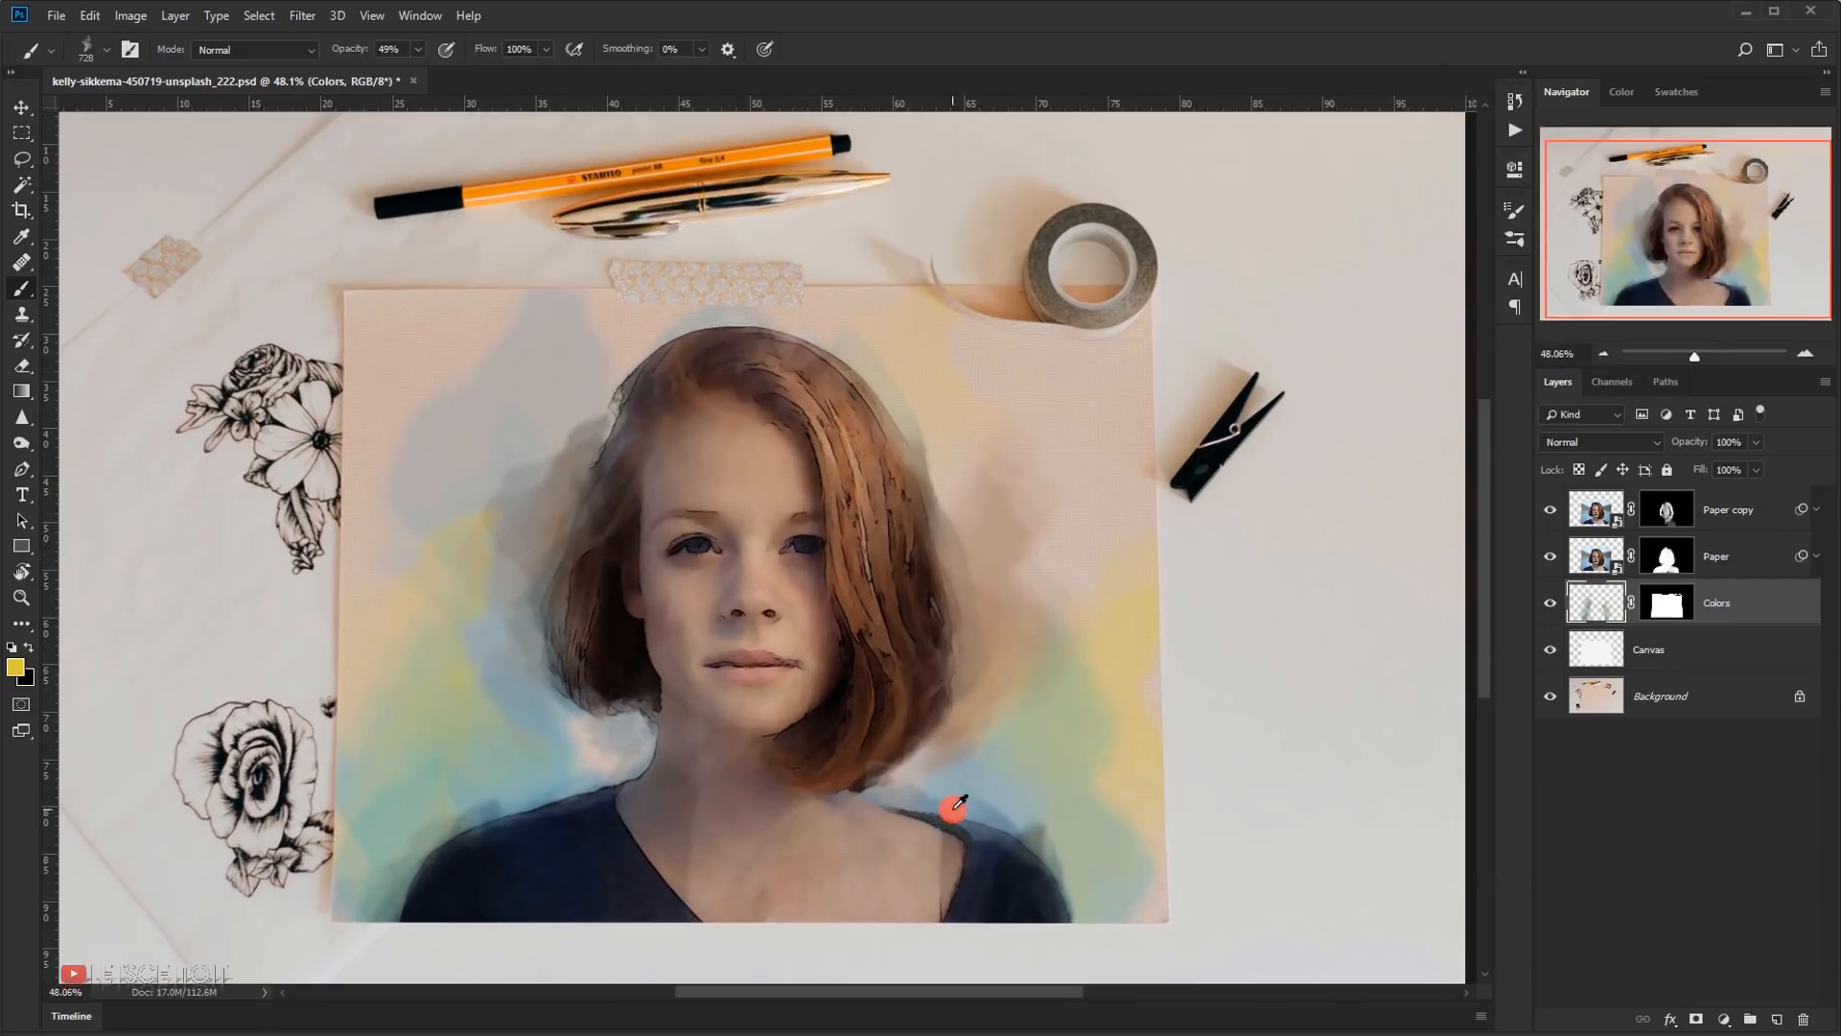
- Sample a dark brown from the longer hair, rotate the brush tip, set its size to 840, and dab beside that hair's lower edge
{"action": "left_click", "coordinate": [885, 695], "text": "alt"}
{"action": "right_click", "coordinate": [876, 679]}
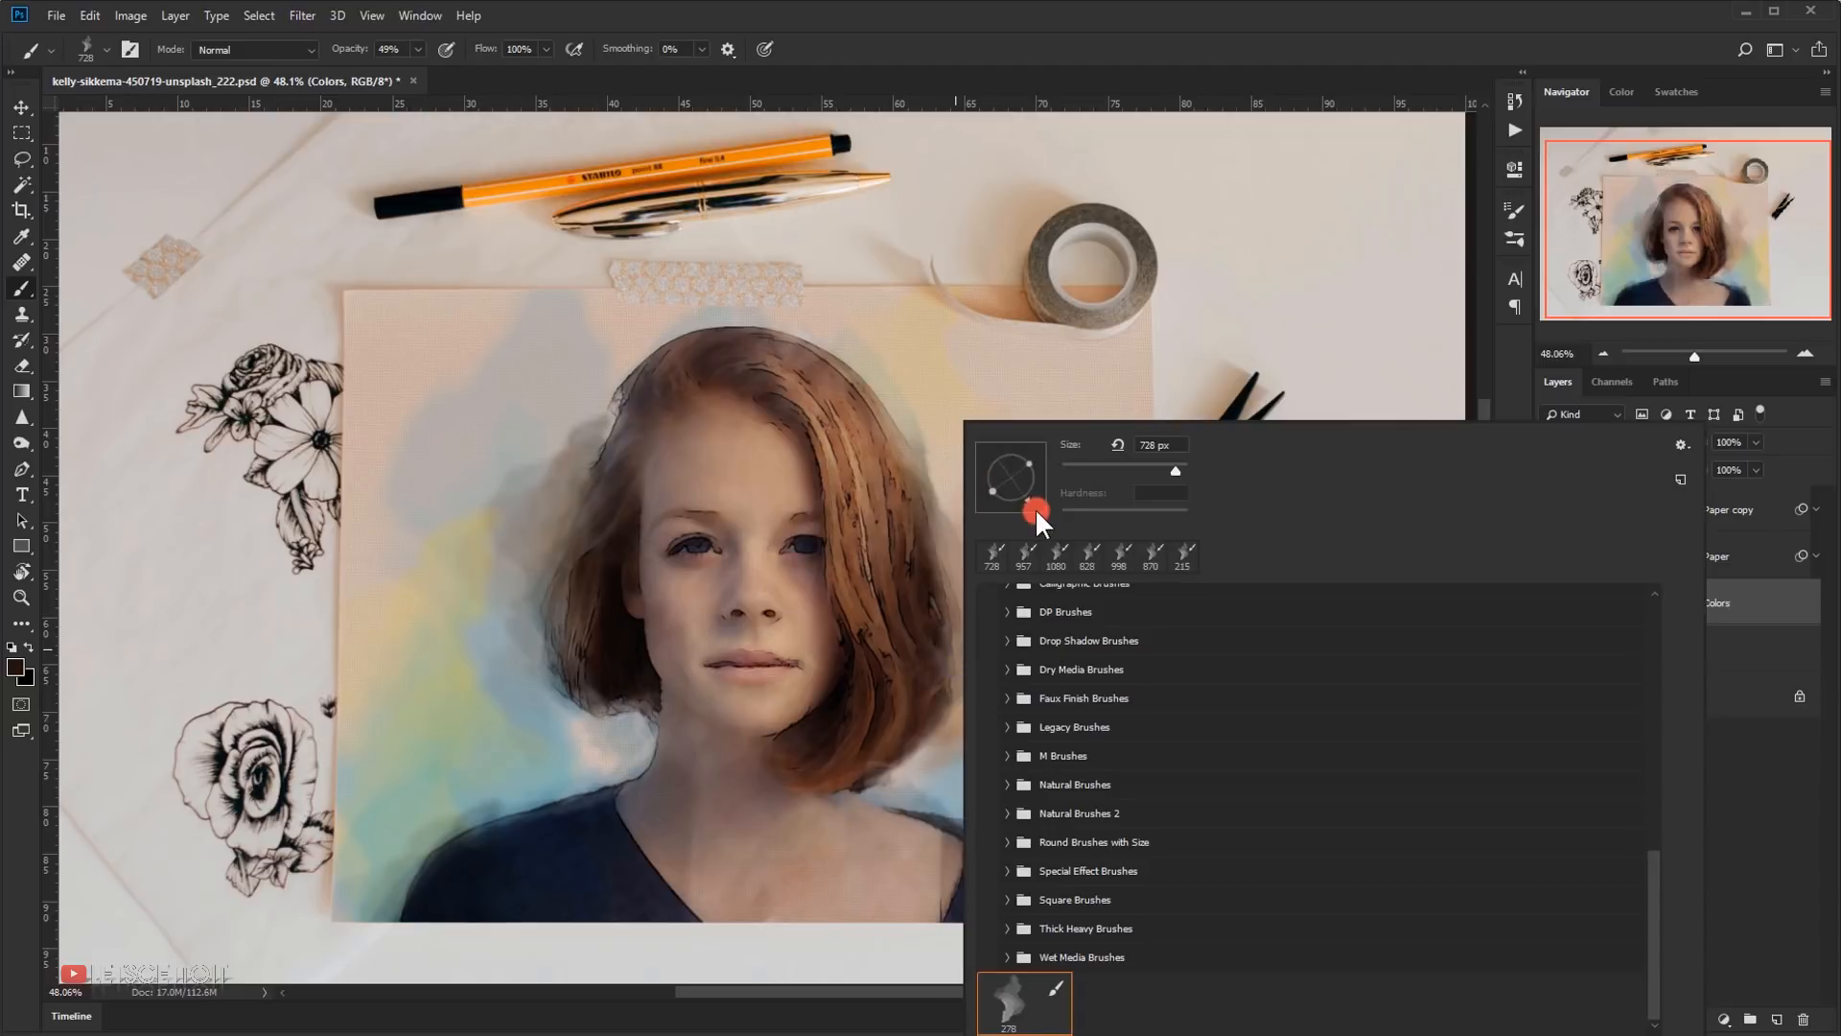
{"action": "left_click", "coordinate": [1355, 69]}
{"action": "left_click_drag", "start_coordinate": [905, 721], "coordinate": [937, 707]}
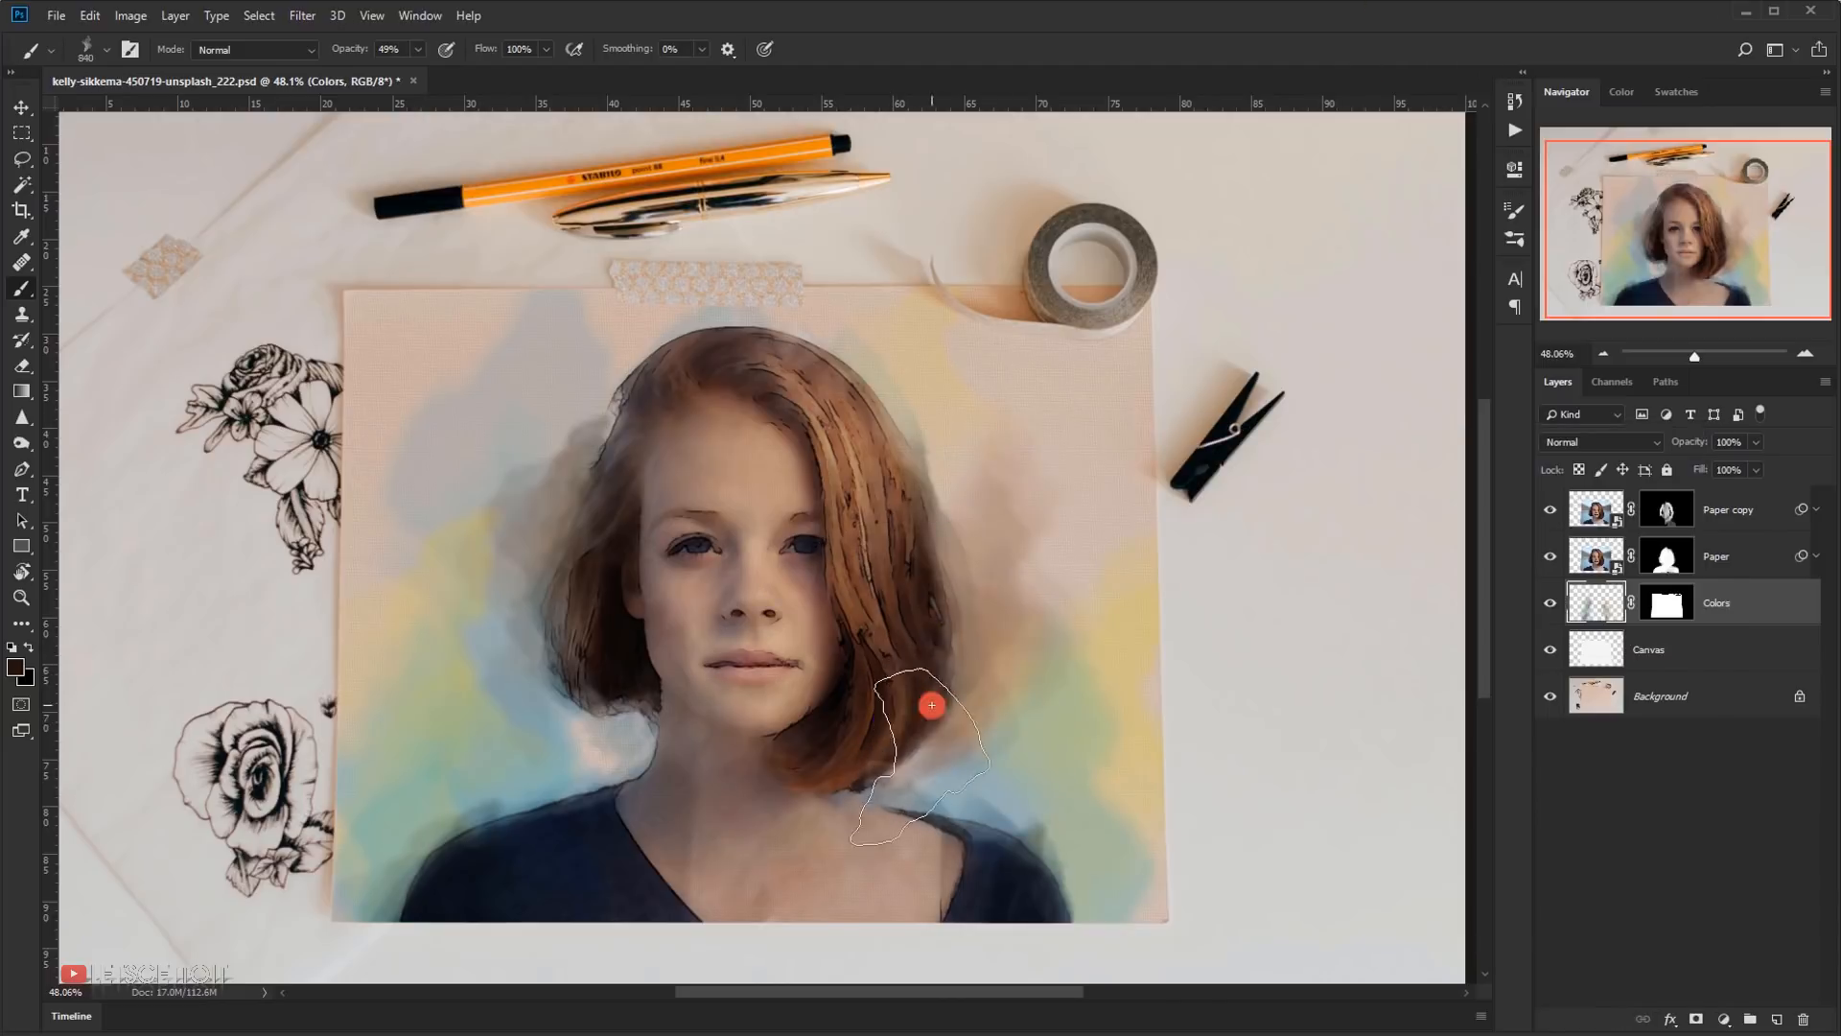
{"action": "left_click", "coordinate": [928, 667]}
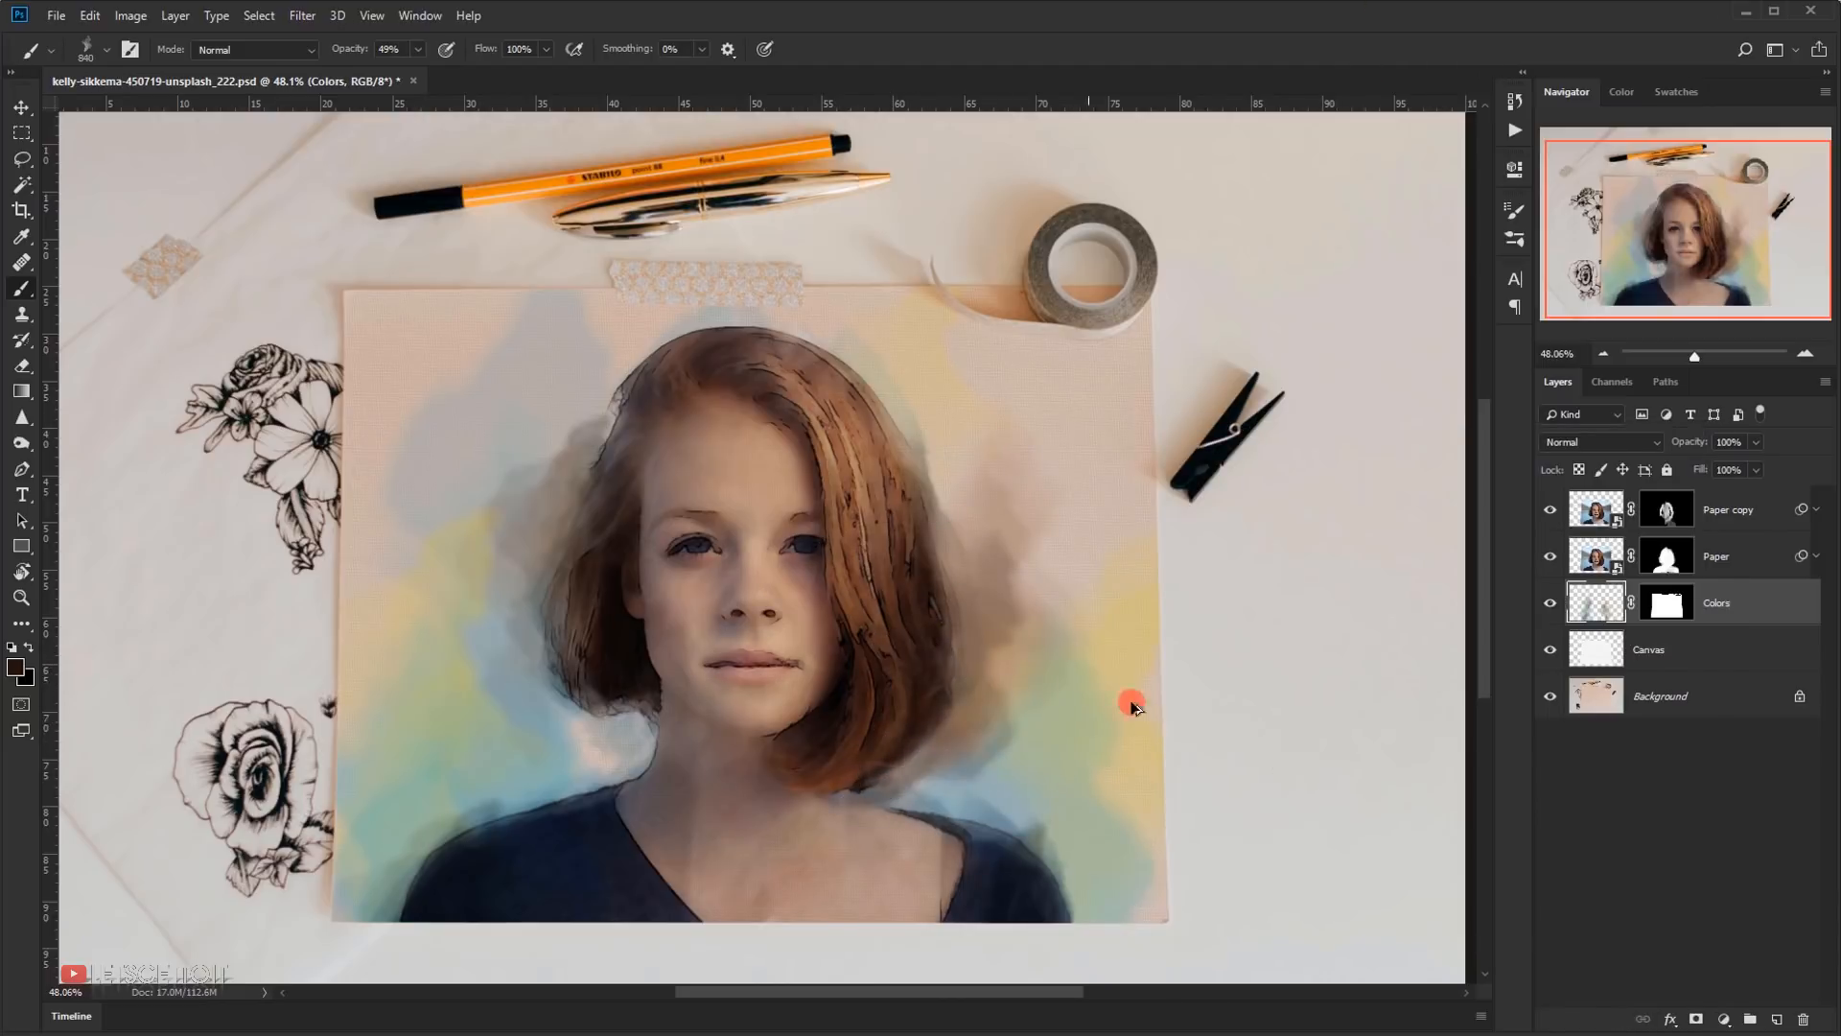
{"action": "scroll", "coordinate": [932, 662], "scroll_direction": "down", "scroll_amount": 2}
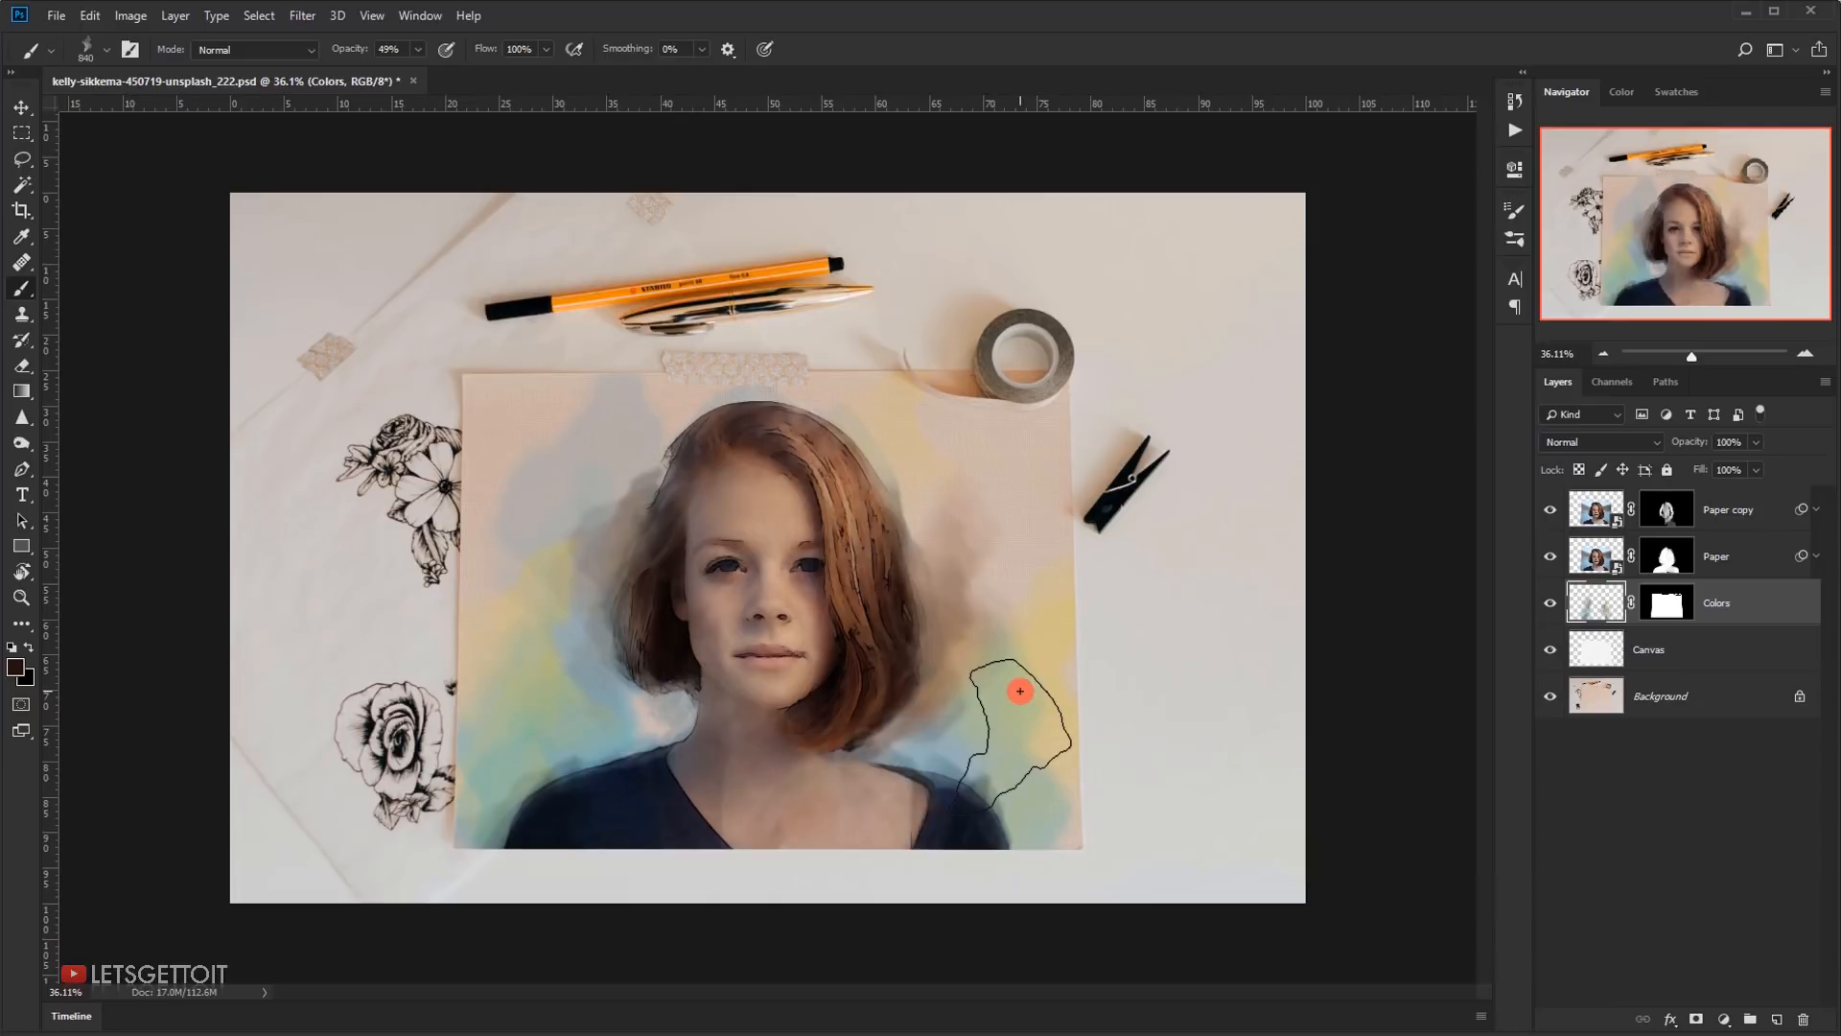
- Sample a muted brown from the top of the hair, reduce the brush to 646, and dab beside the shorter hair section
{"action": "left_click", "coordinate": [709, 423], "text": "alt"}
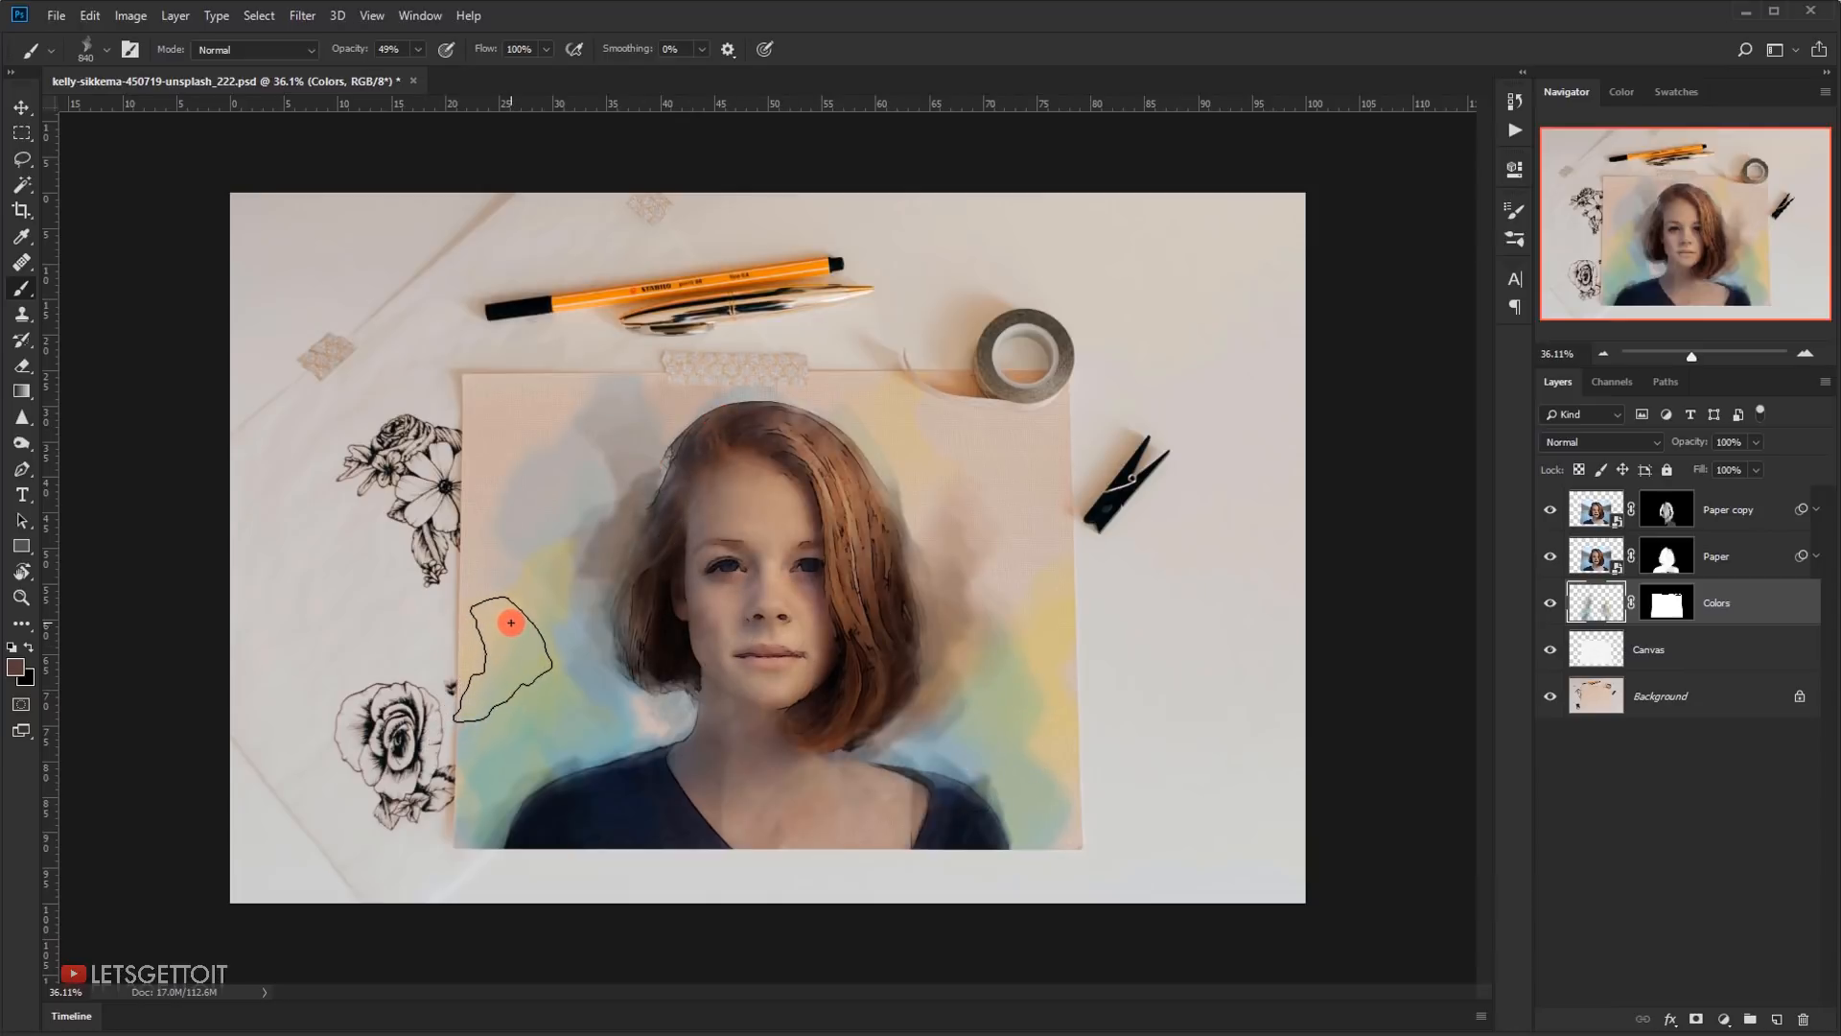
{"action": "key", "text": "ctrl+z"}
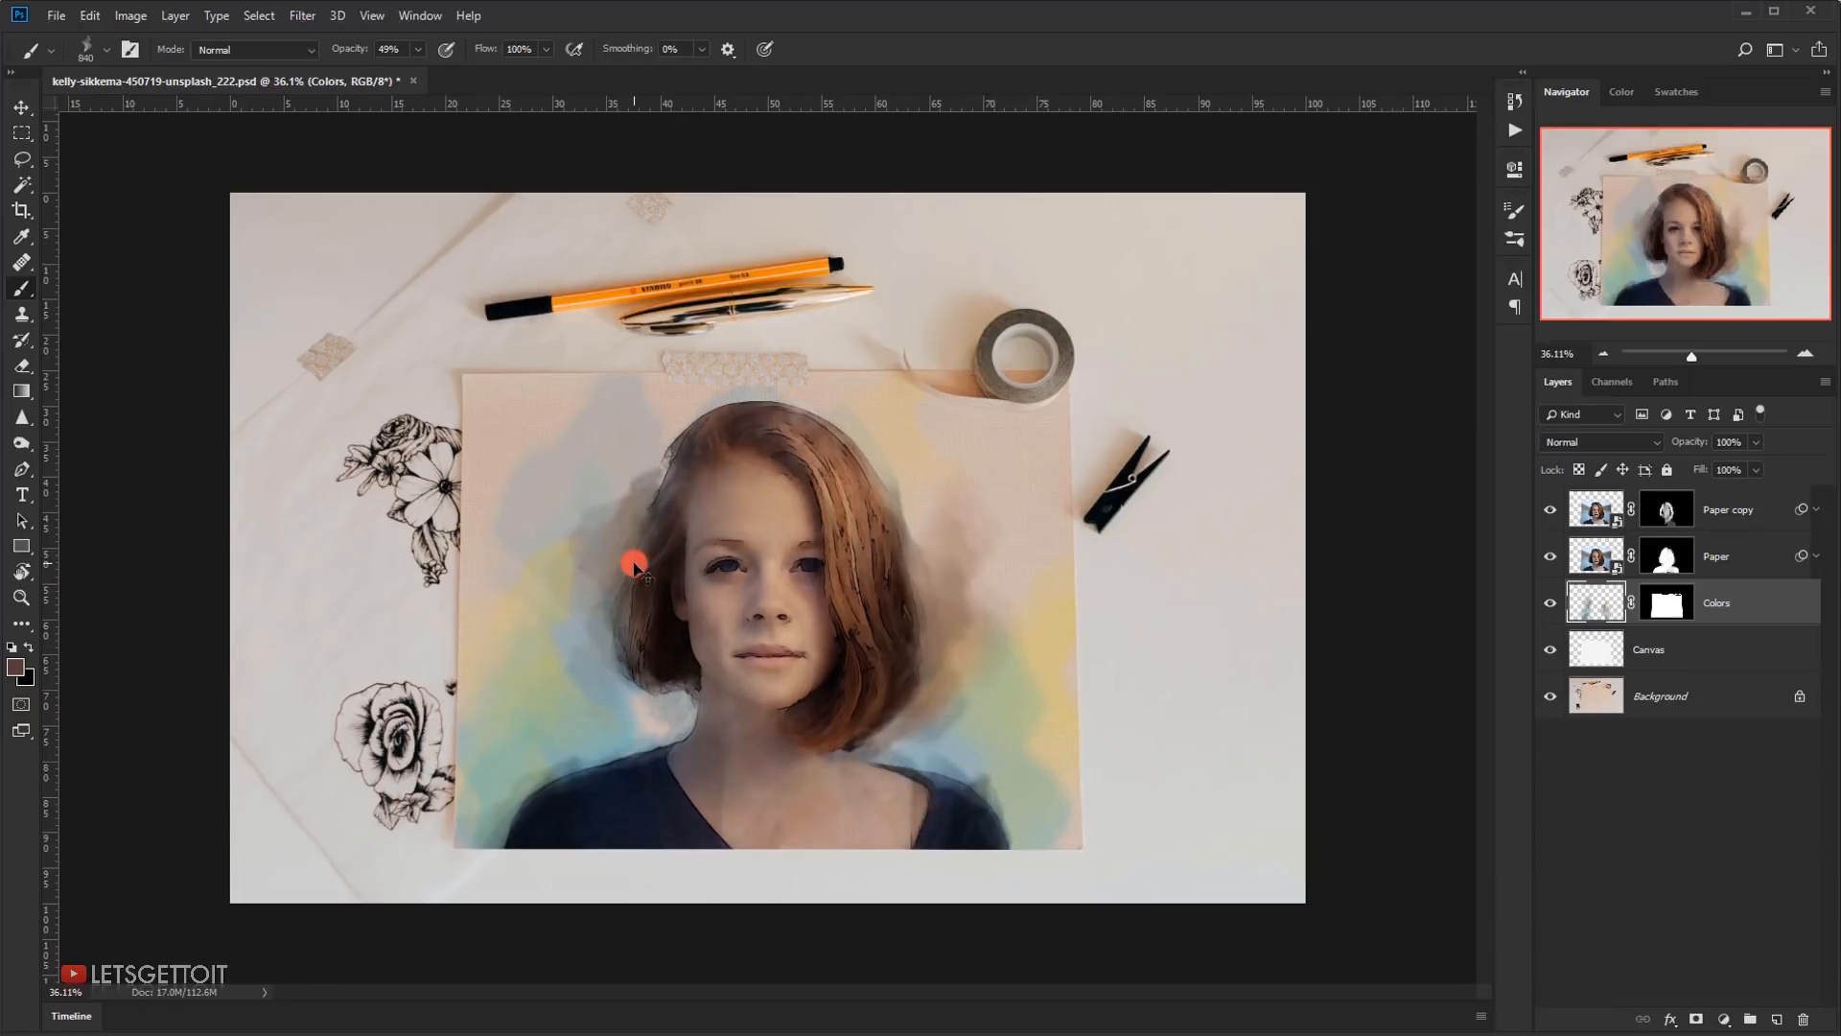
{"action": "left_click", "coordinate": [640, 640]}
{"action": "key", "text": "ctrl+z"}
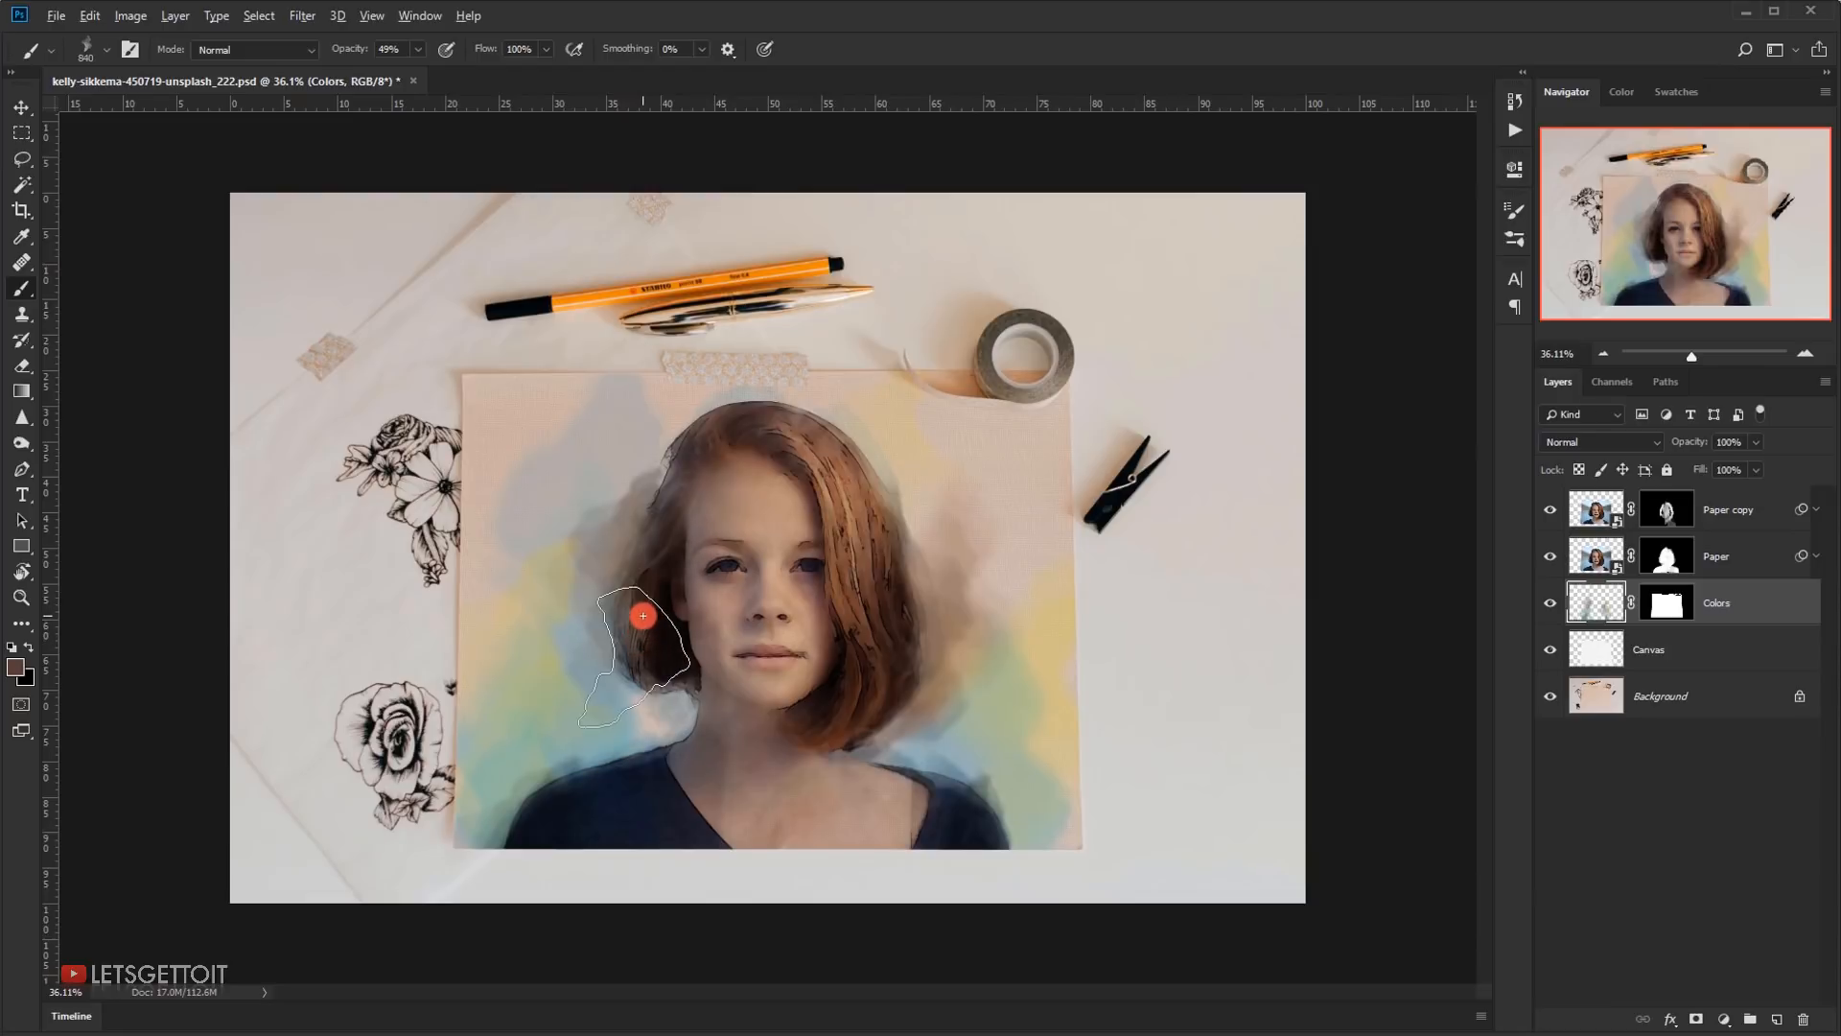
{"action": "right_click", "coordinate": [643, 617], "text": "alt"}
{"action": "left_click", "coordinate": [646, 625]}
{"action": "scroll", "coordinate": [527, 783], "scroll_direction": "down", "scroll_amount": 1}
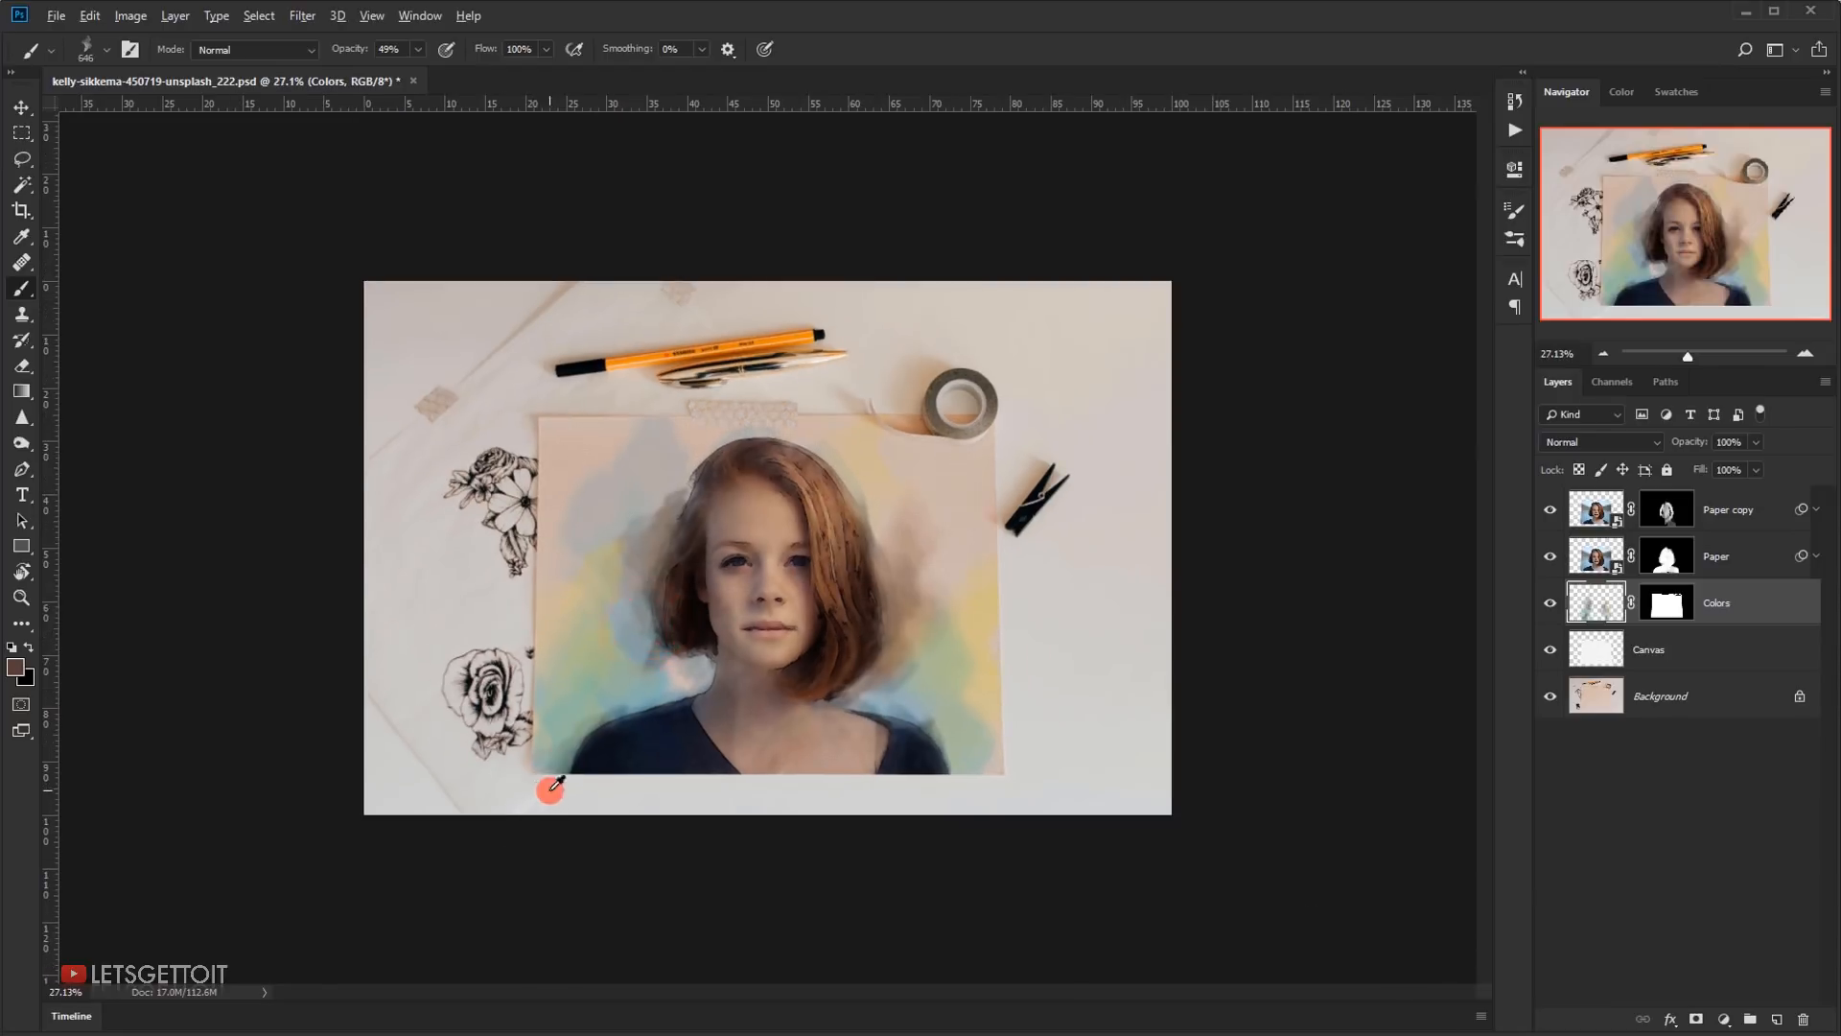
{"action": "scroll", "coordinate": [546, 782], "scroll_direction": "up", "scroll_amount": 4}
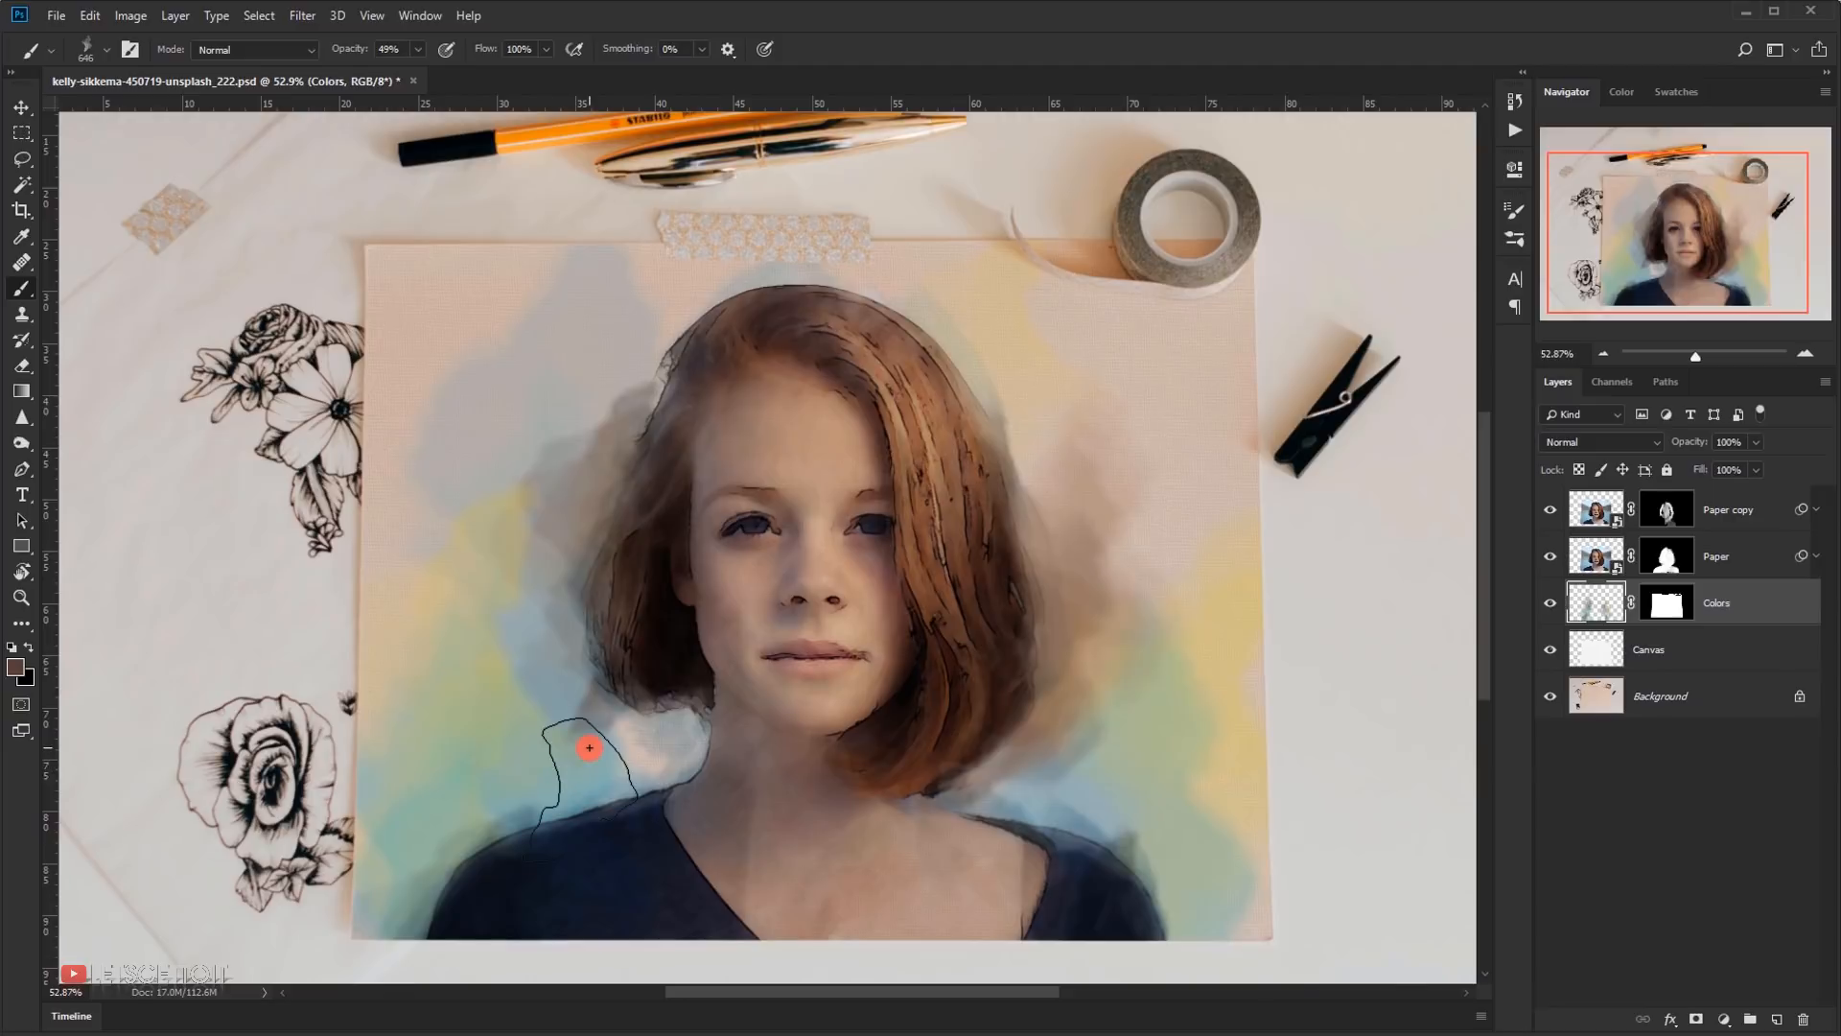
{"action": "scroll", "coordinate": [587, 744], "scroll_direction": "down", "scroll_amount": 2}
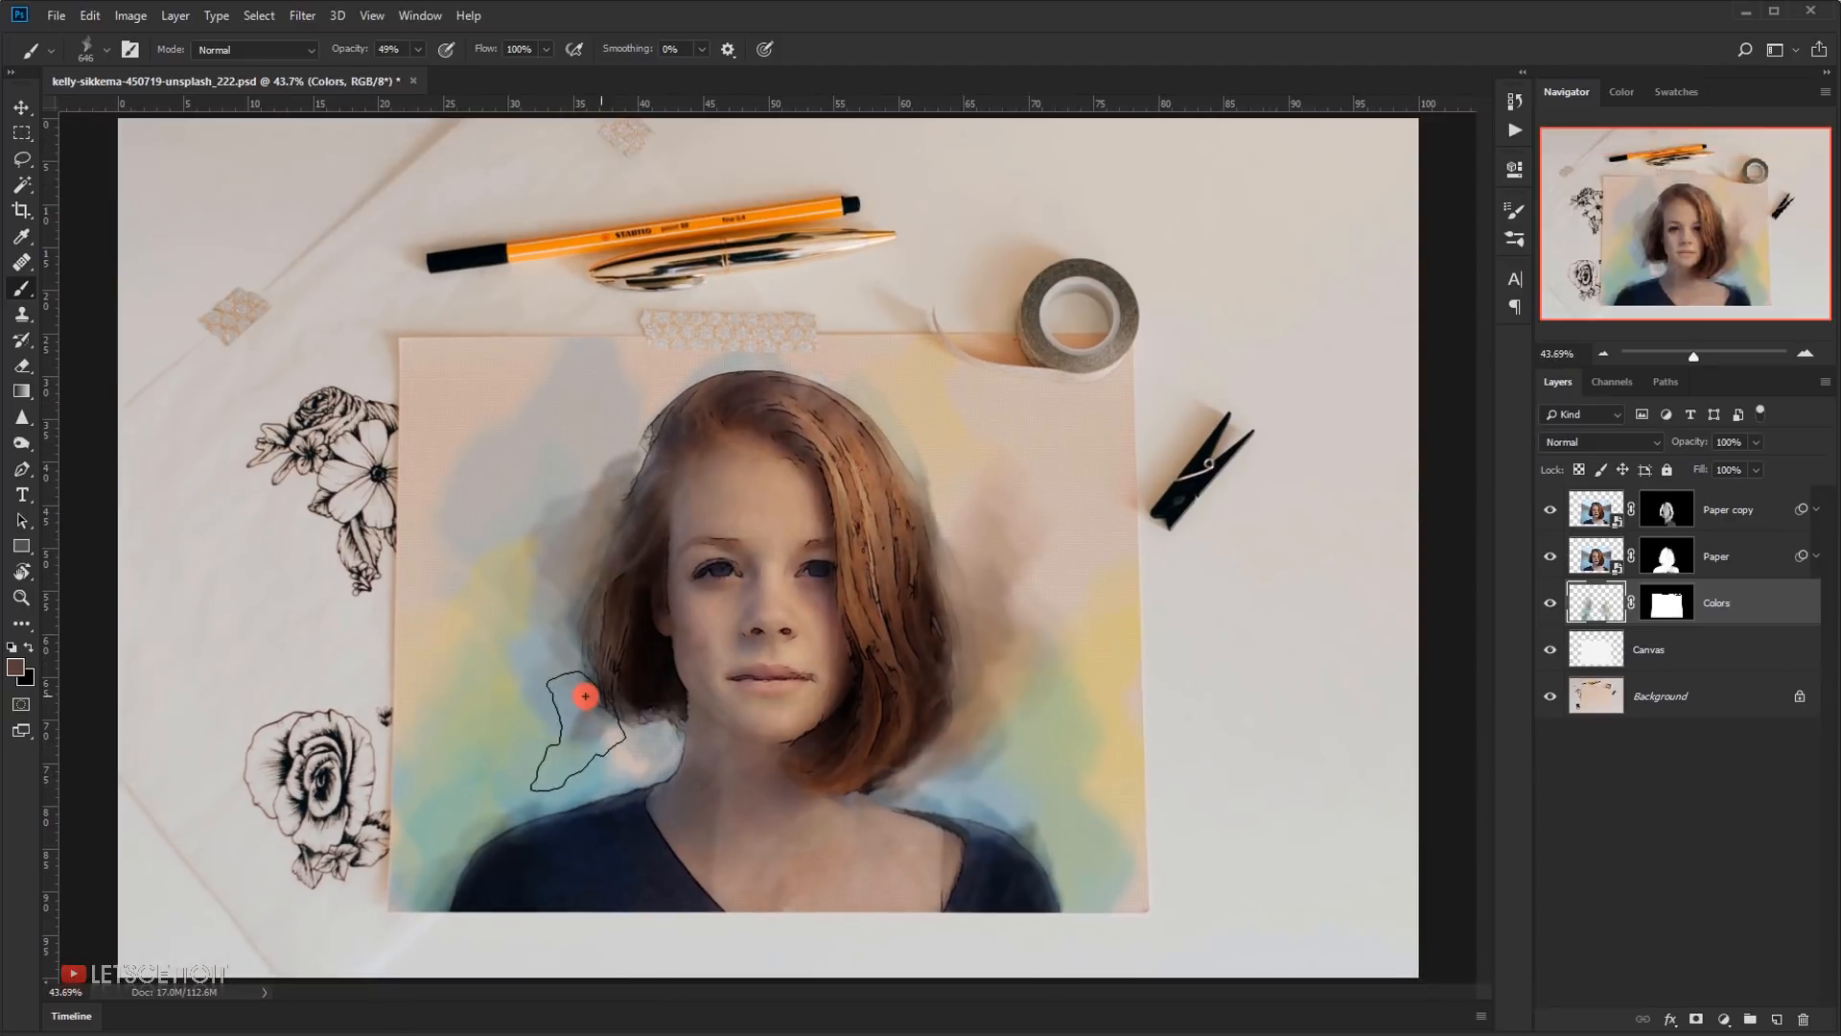
- Compare the picture with and without the painted Colors layer, leaving the layer visible
{"action": "left_click", "coordinate": [1548, 604]}
{"action": "left_click", "coordinate": [1546, 606]}
{"action": "left_click", "coordinate": [1548, 605]}
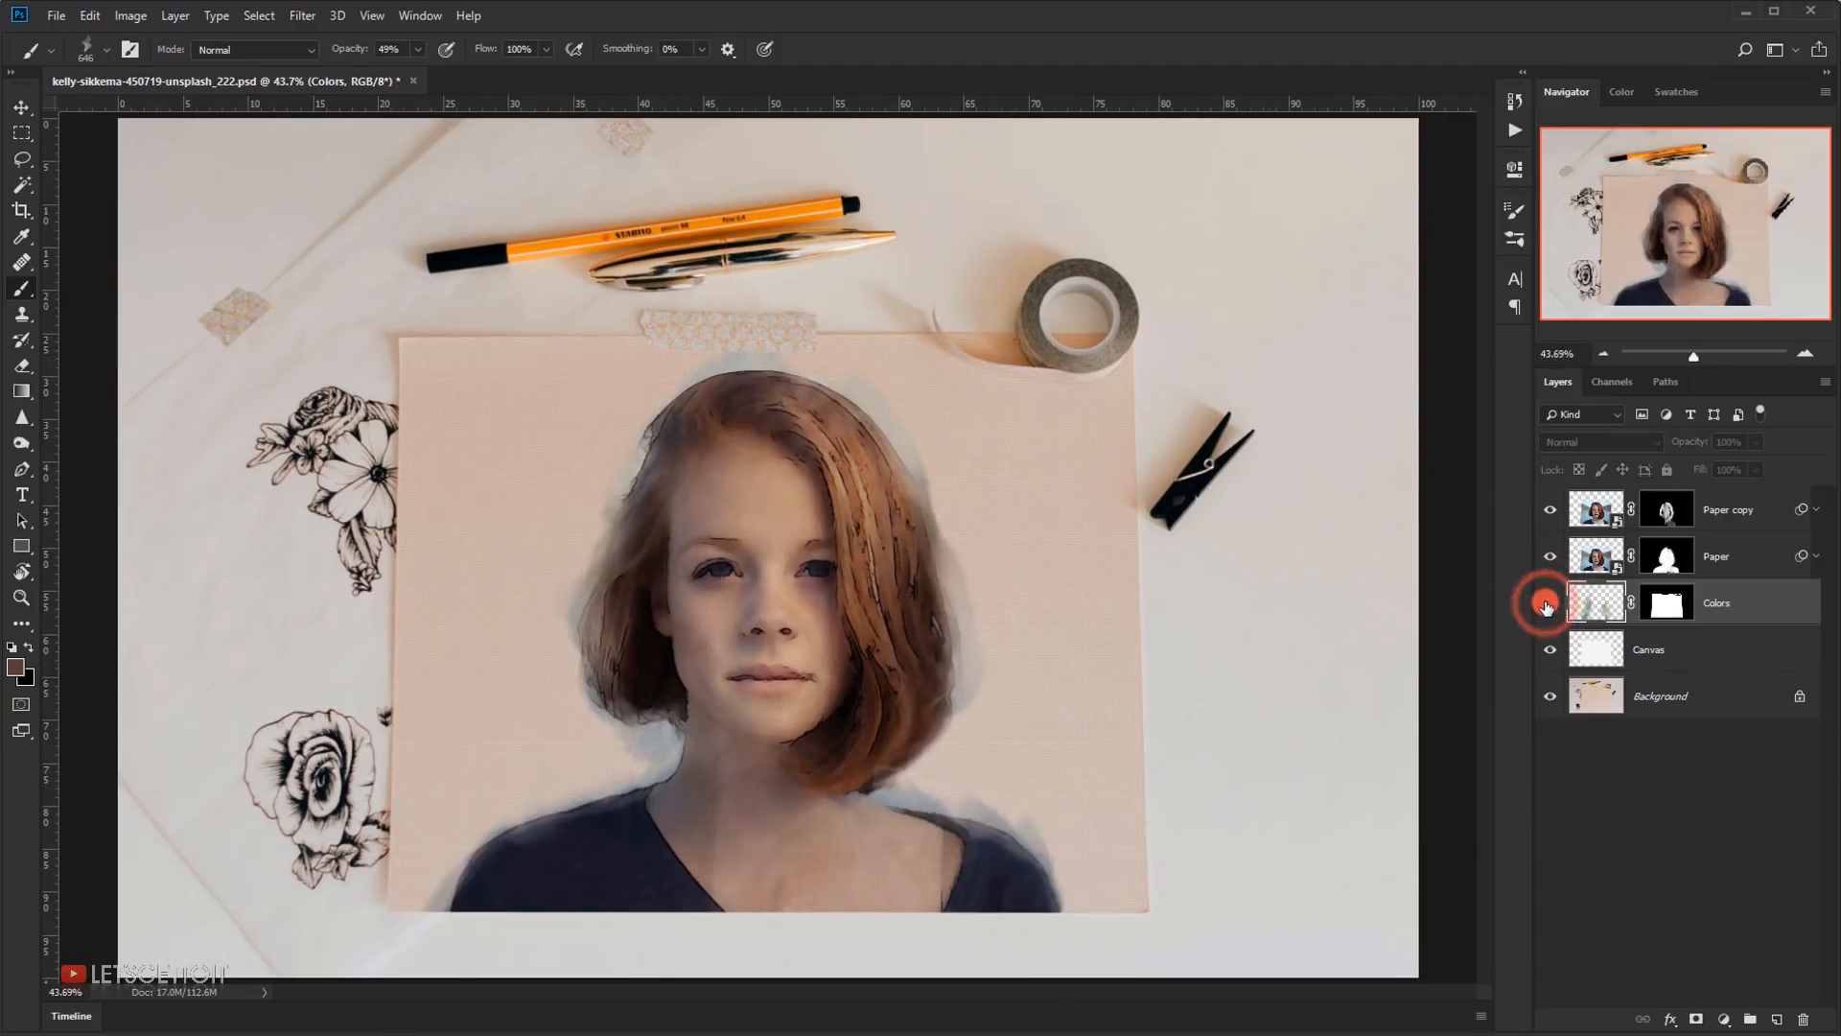
{"action": "left_click", "coordinate": [1546, 606]}
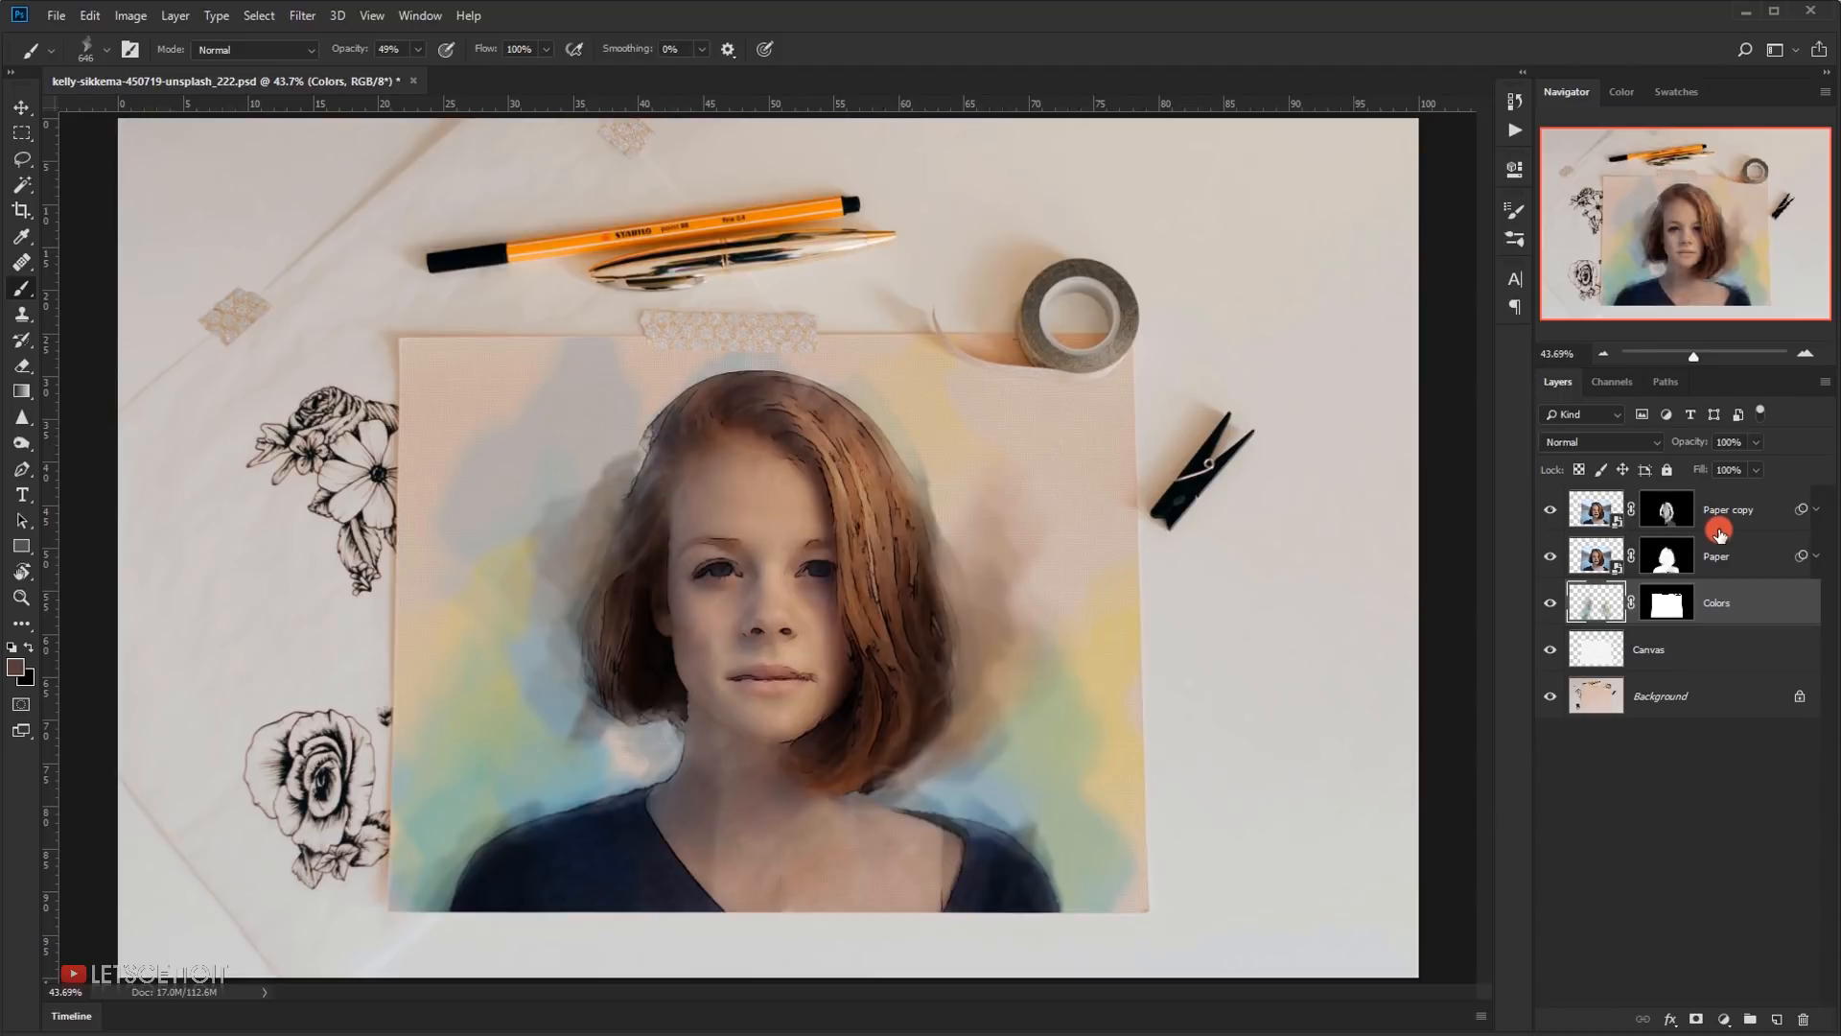
{"action": "left_click", "coordinate": [1551, 604]}
{"action": "left_click", "coordinate": [1552, 605]}
{"action": "left_click", "coordinate": [1552, 604]}
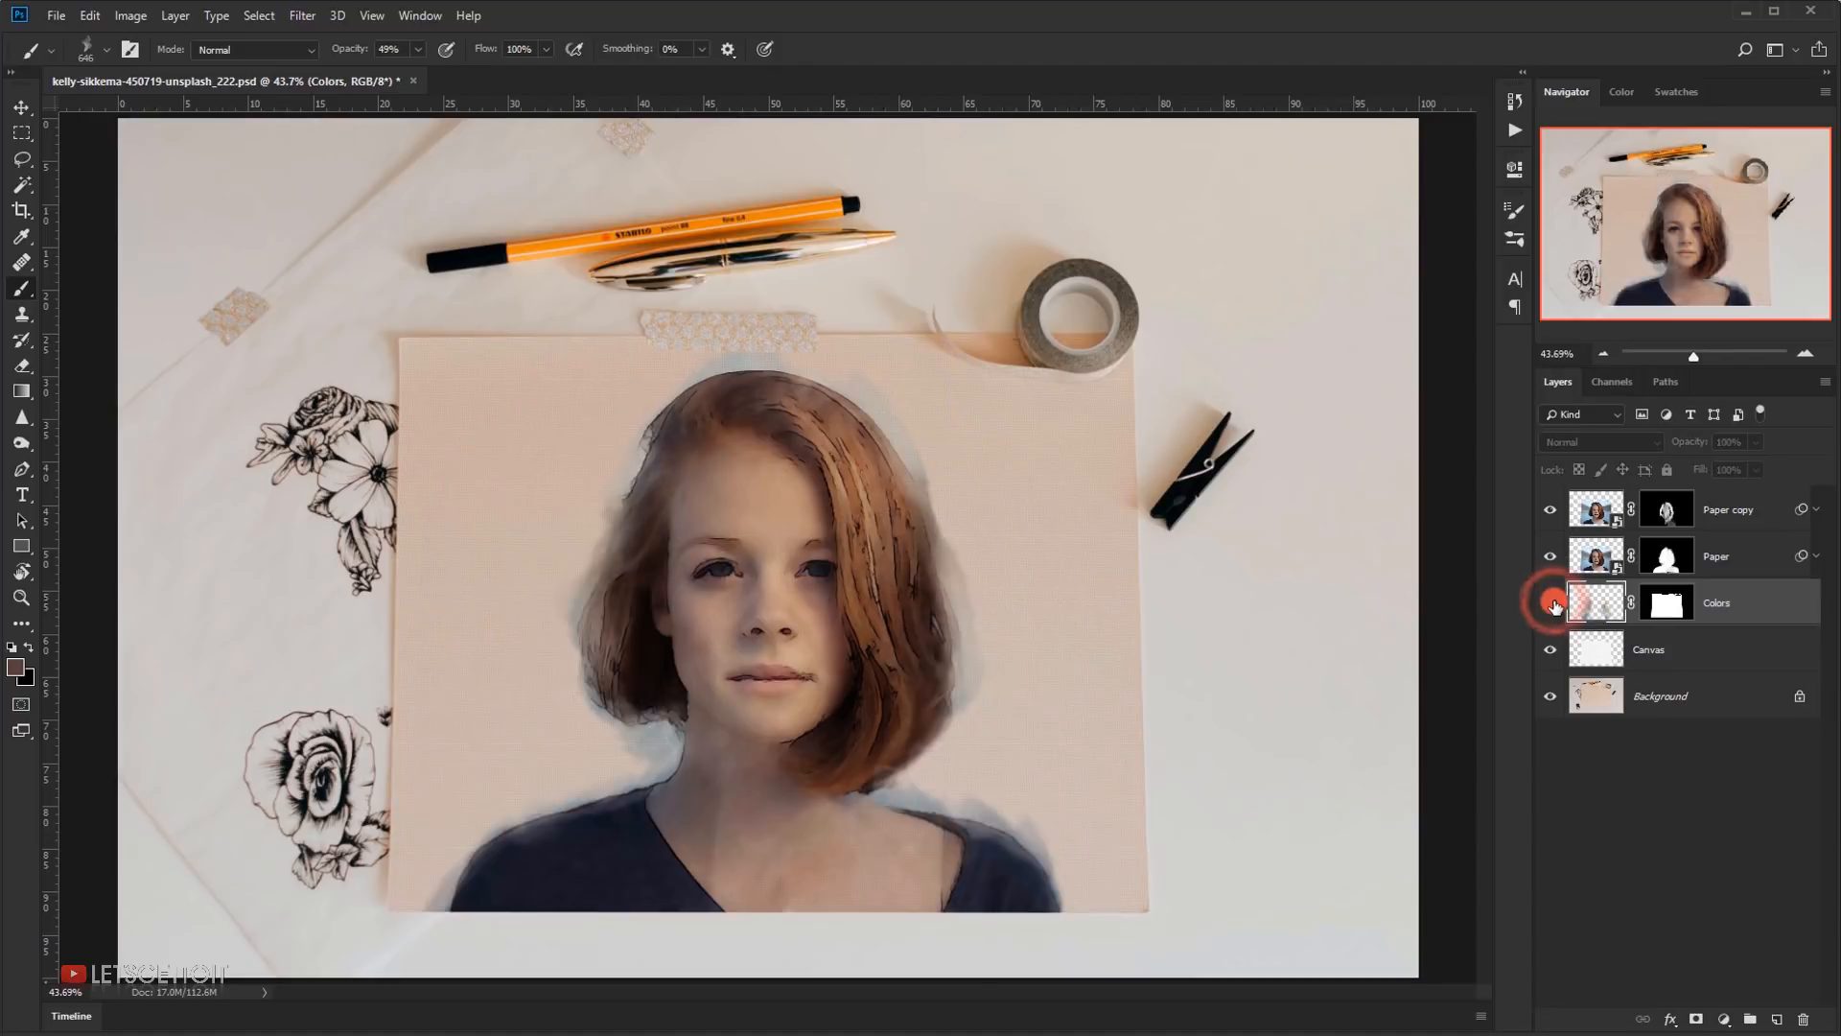
{"action": "left_click", "coordinate": [1552, 604]}
- Add a Vibrance adjustment layer above Paper copy with Vibrance +70 and Saturation +15
{"action": "left_click", "coordinate": [1775, 511]}
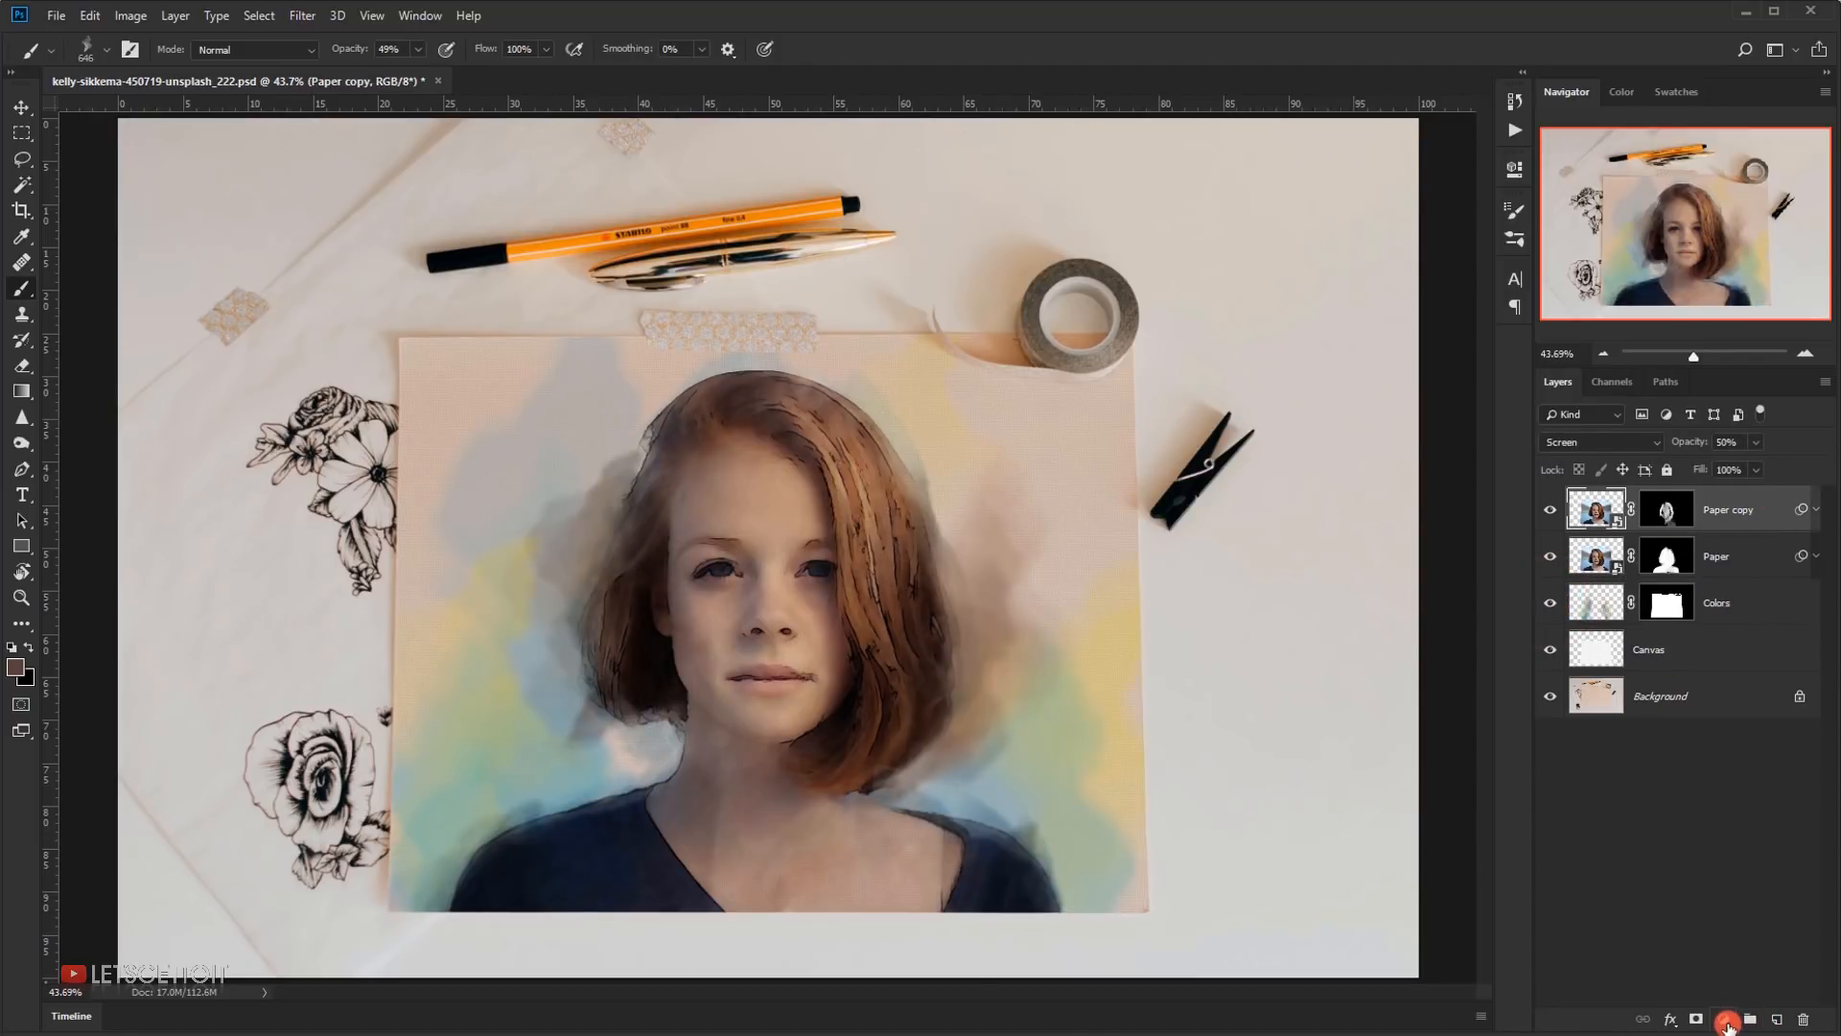
{"action": "left_click", "coordinate": [1727, 1021]}
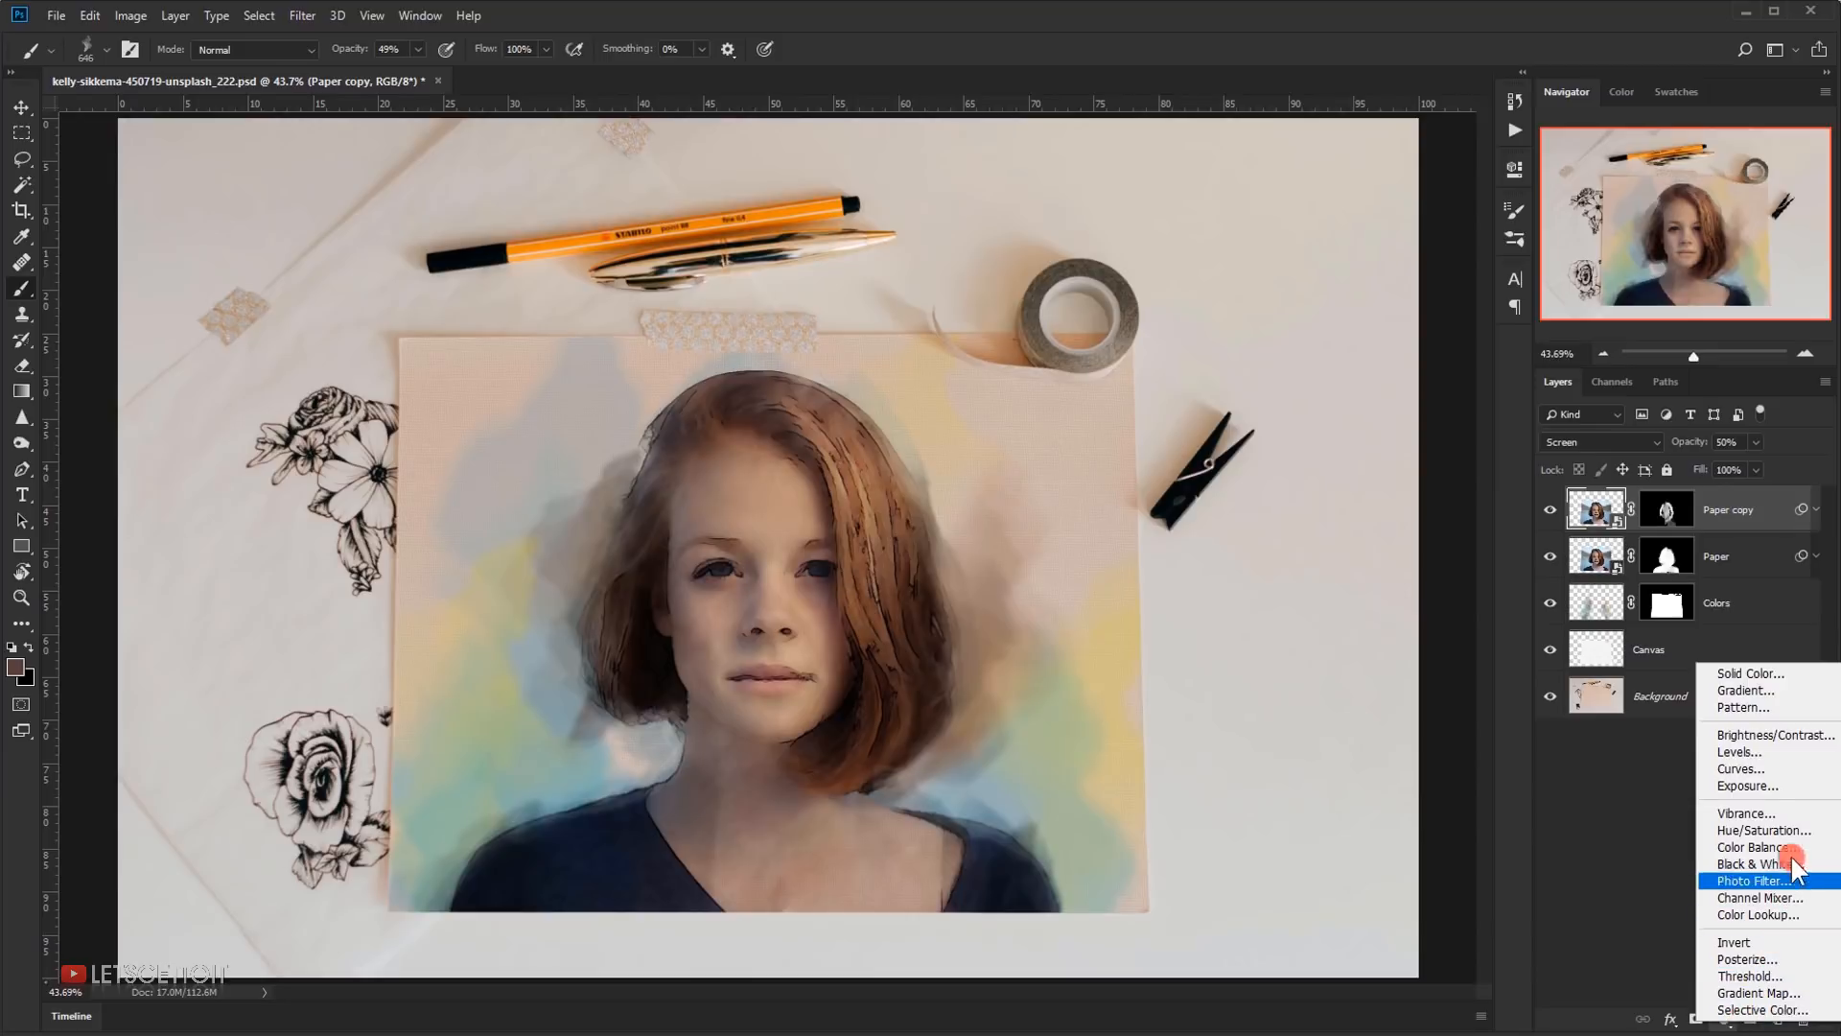
{"action": "left_click", "coordinate": [1727, 815]}
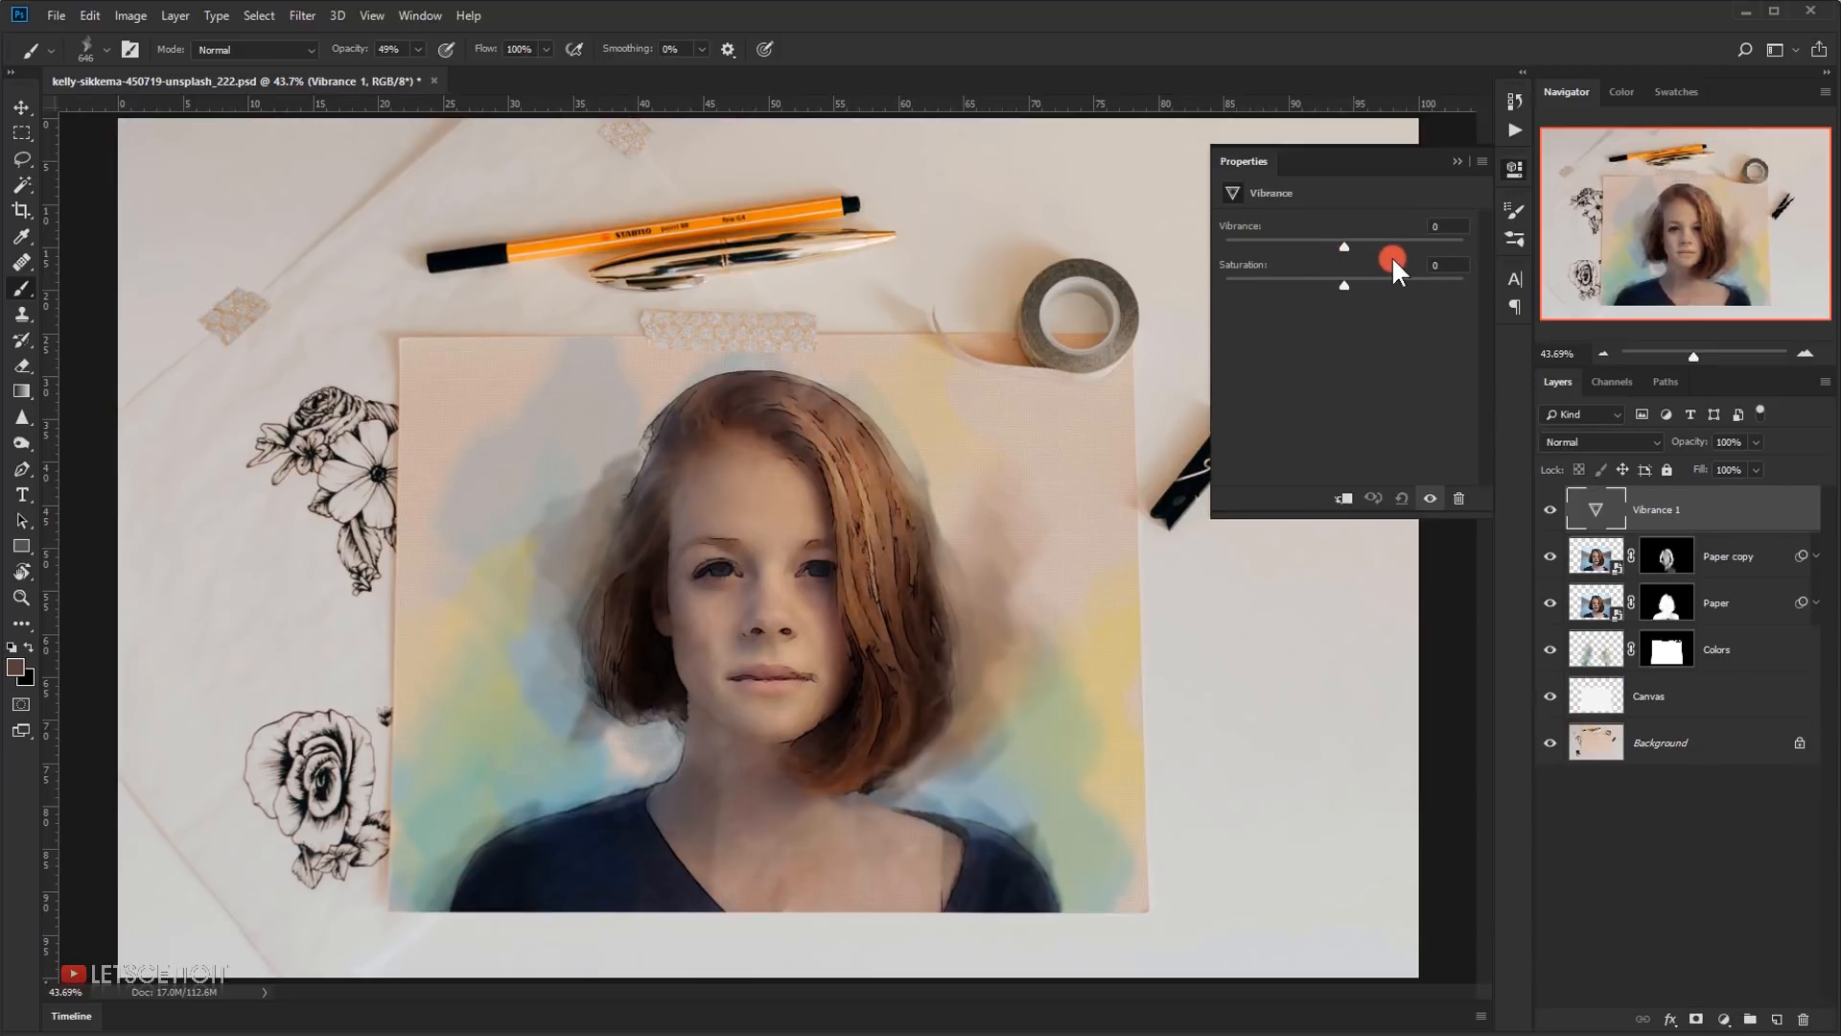
{"action": "left_click_drag", "start_coordinate": [1343, 241], "coordinate": [1418, 250]}
{"action": "left_click_drag", "start_coordinate": [1428, 250], "coordinate": [1428, 250]}
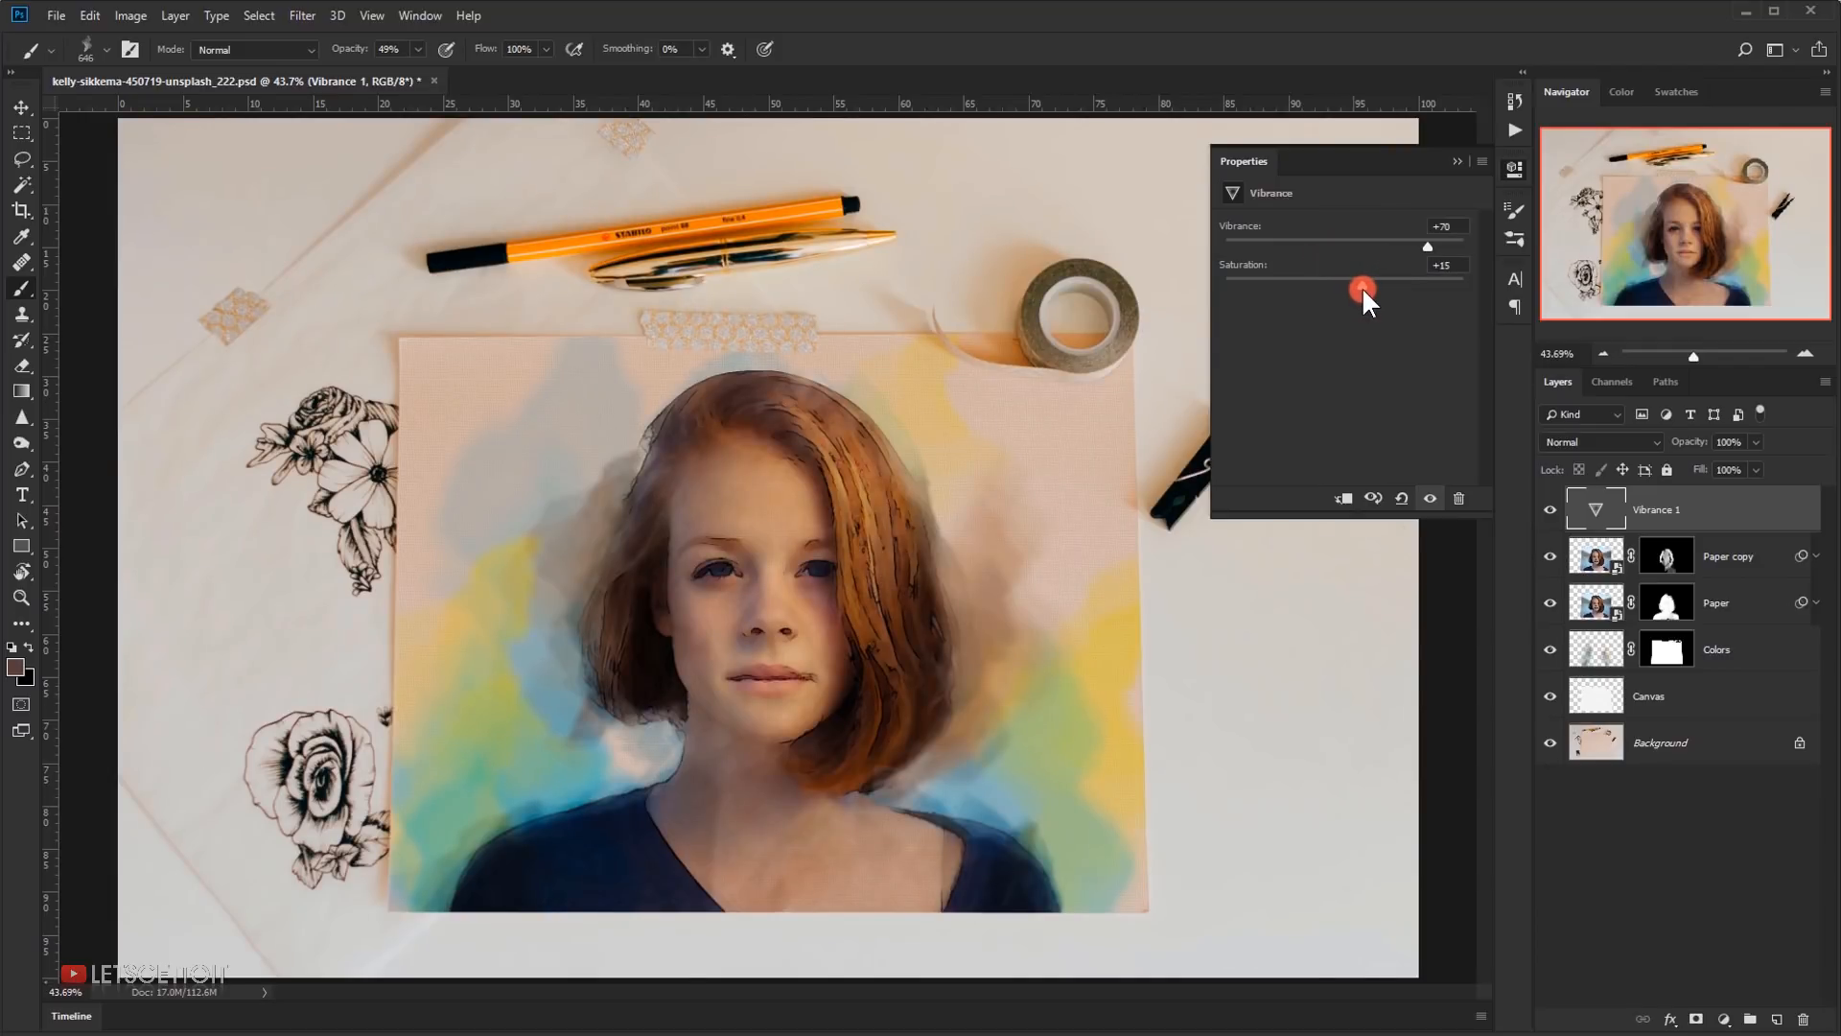
{"action": "left_click", "coordinate": [1455, 161]}
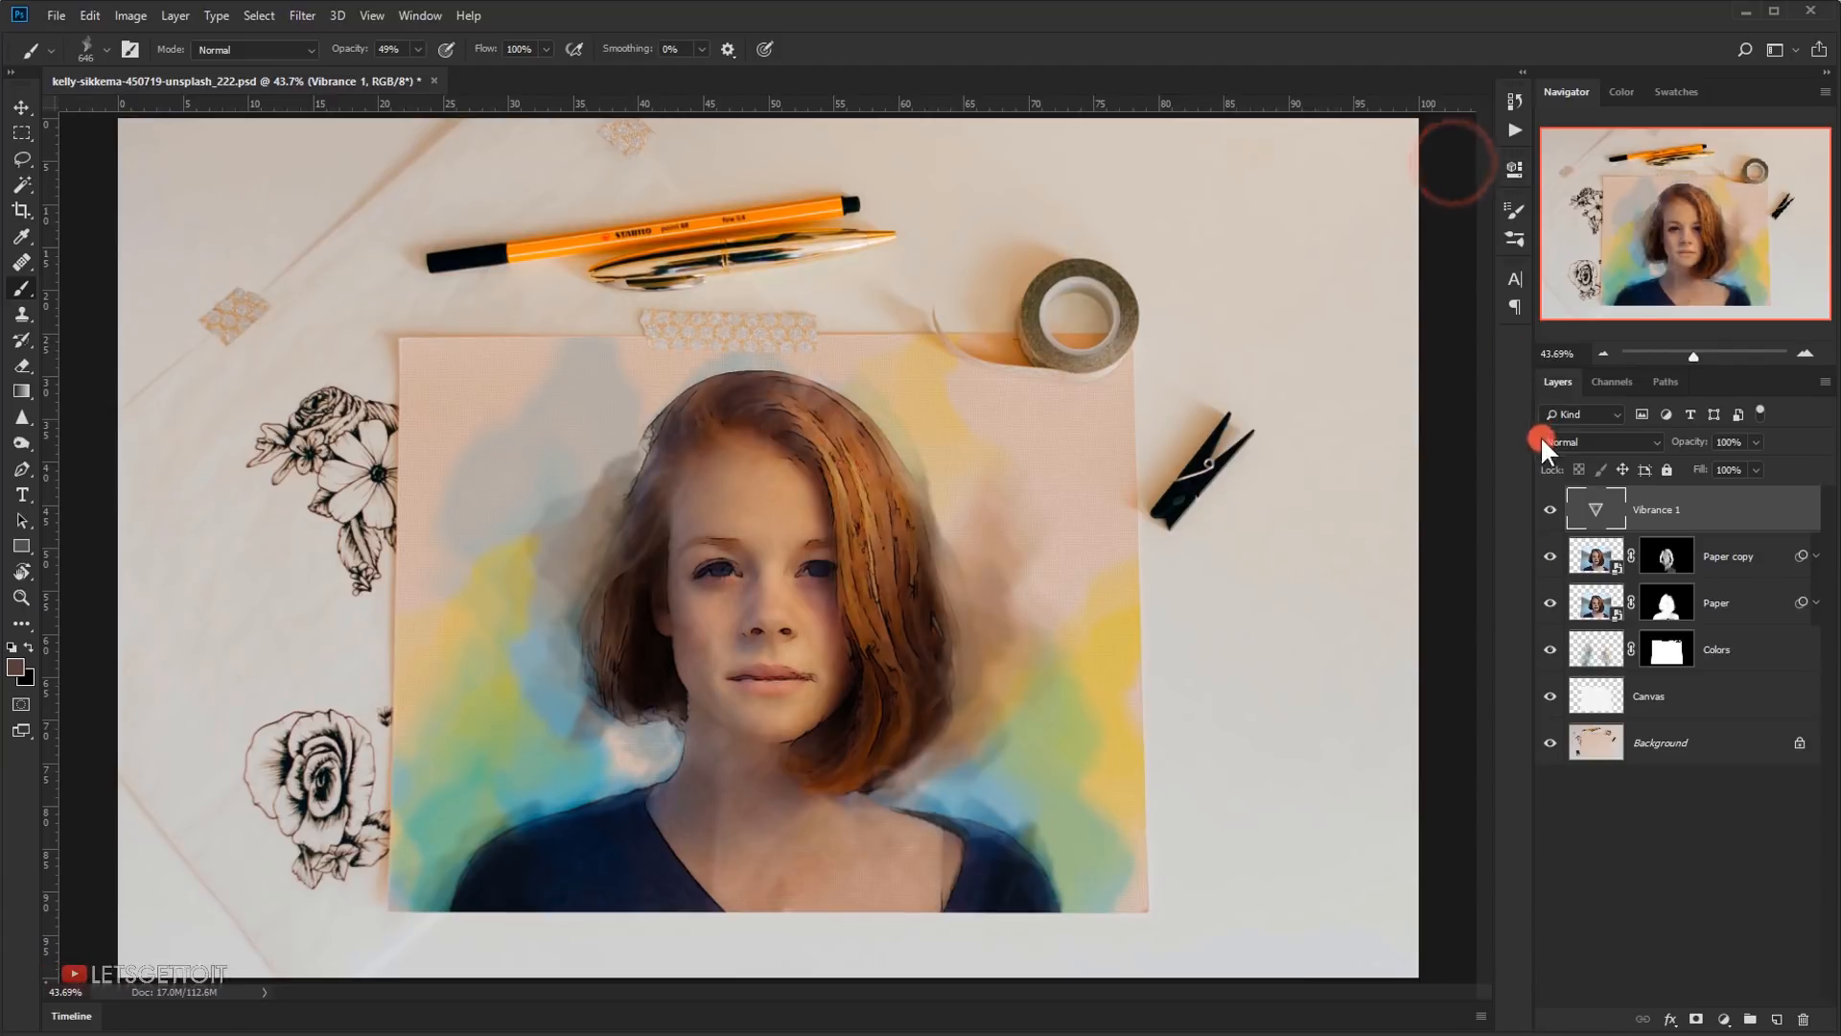
- Compare the picture with and without the Vibrance adjustment, leaving it visible
{"action": "left_click", "coordinate": [1551, 510]}
{"action": "left_click", "coordinate": [1552, 513]}
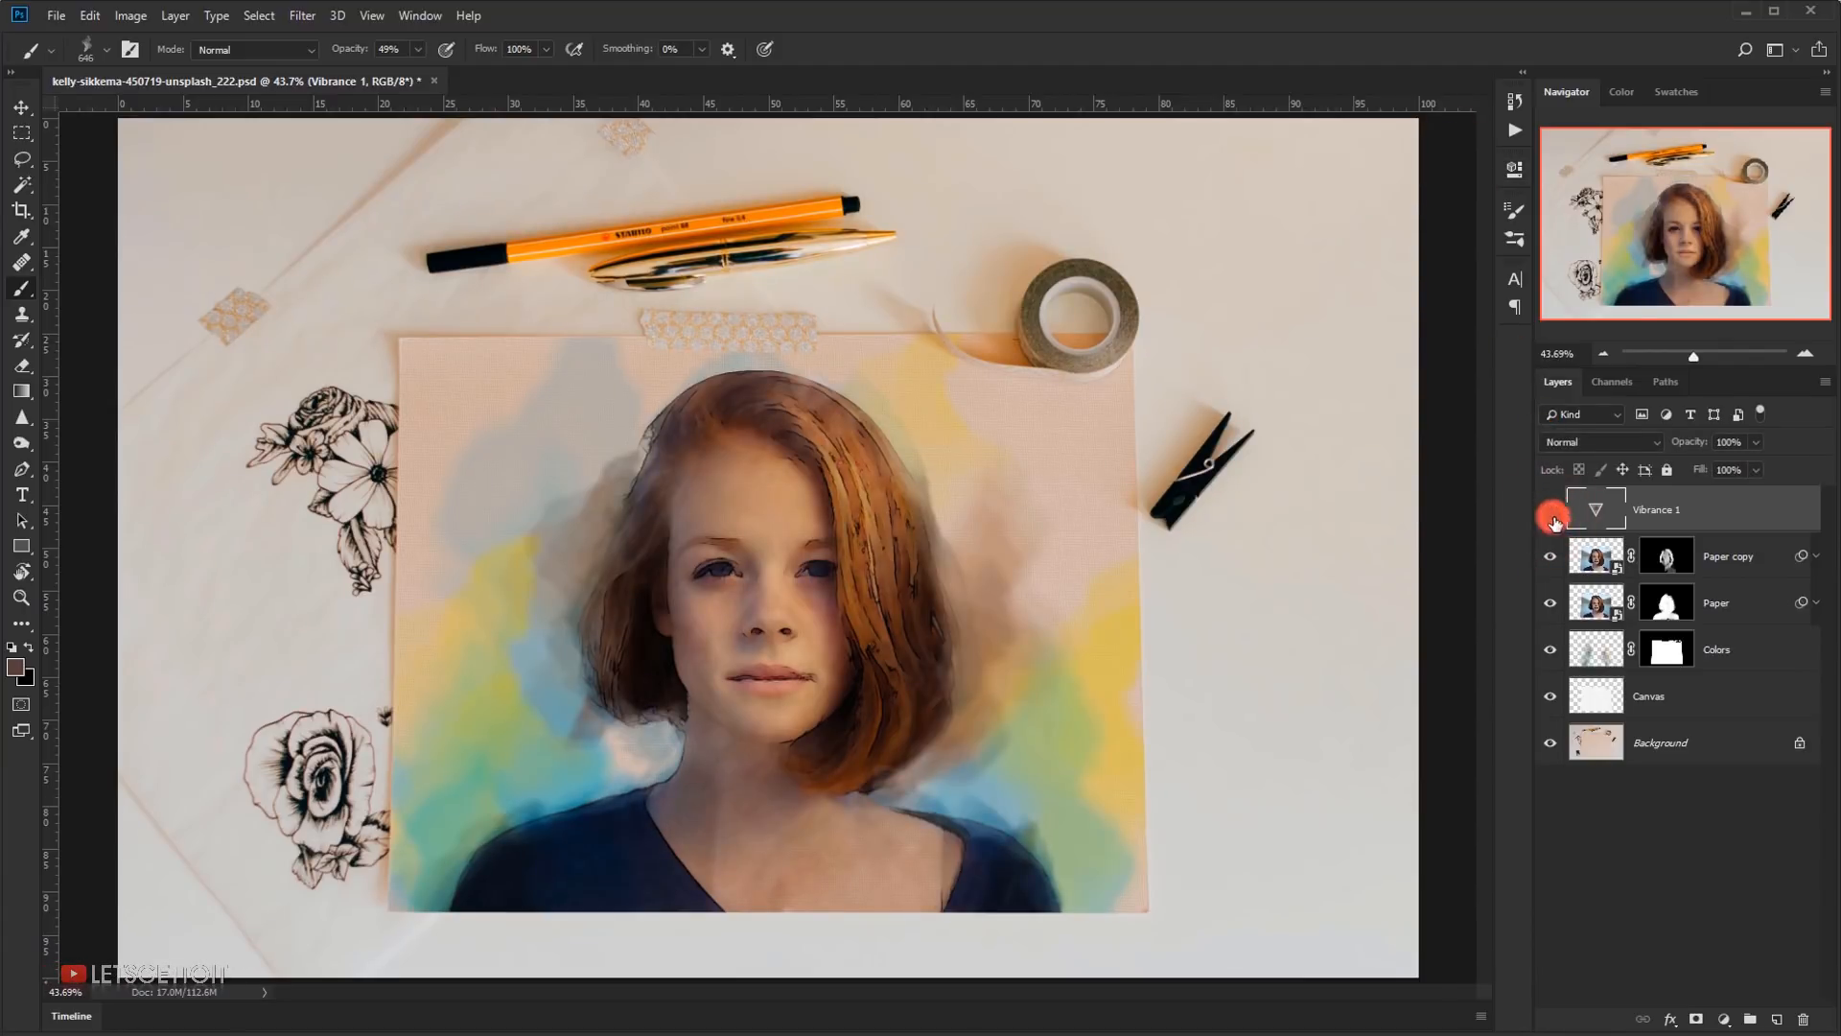
{"action": "left_click", "coordinate": [1551, 511]}
{"action": "left_click", "coordinate": [1551, 513]}
{"action": "left_click", "coordinate": [1551, 510]}
{"action": "left_click", "coordinate": [1551, 509]}
- Add a Levels adjustment layer above the Vibrance layer and set the Red channel's output levels to 15 and 238
{"action": "left_click", "coordinate": [1723, 1020]}
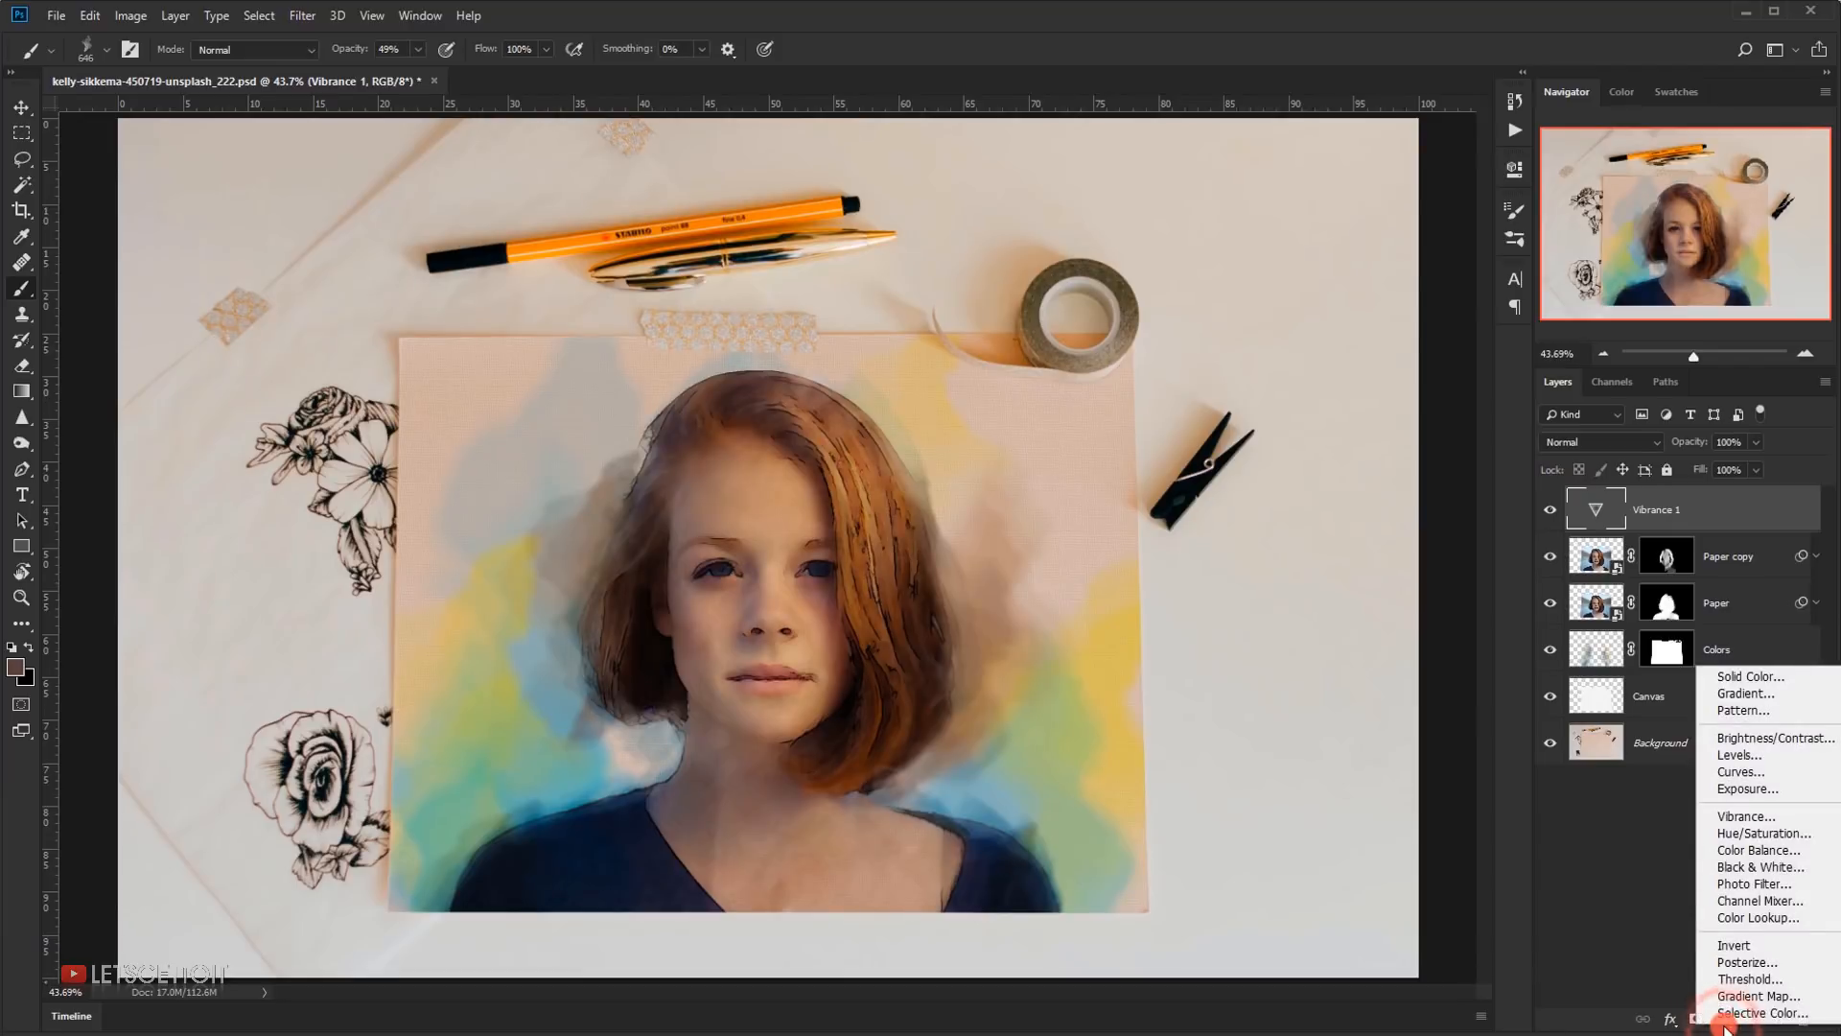
{"action": "left_click", "coordinate": [1730, 758]}
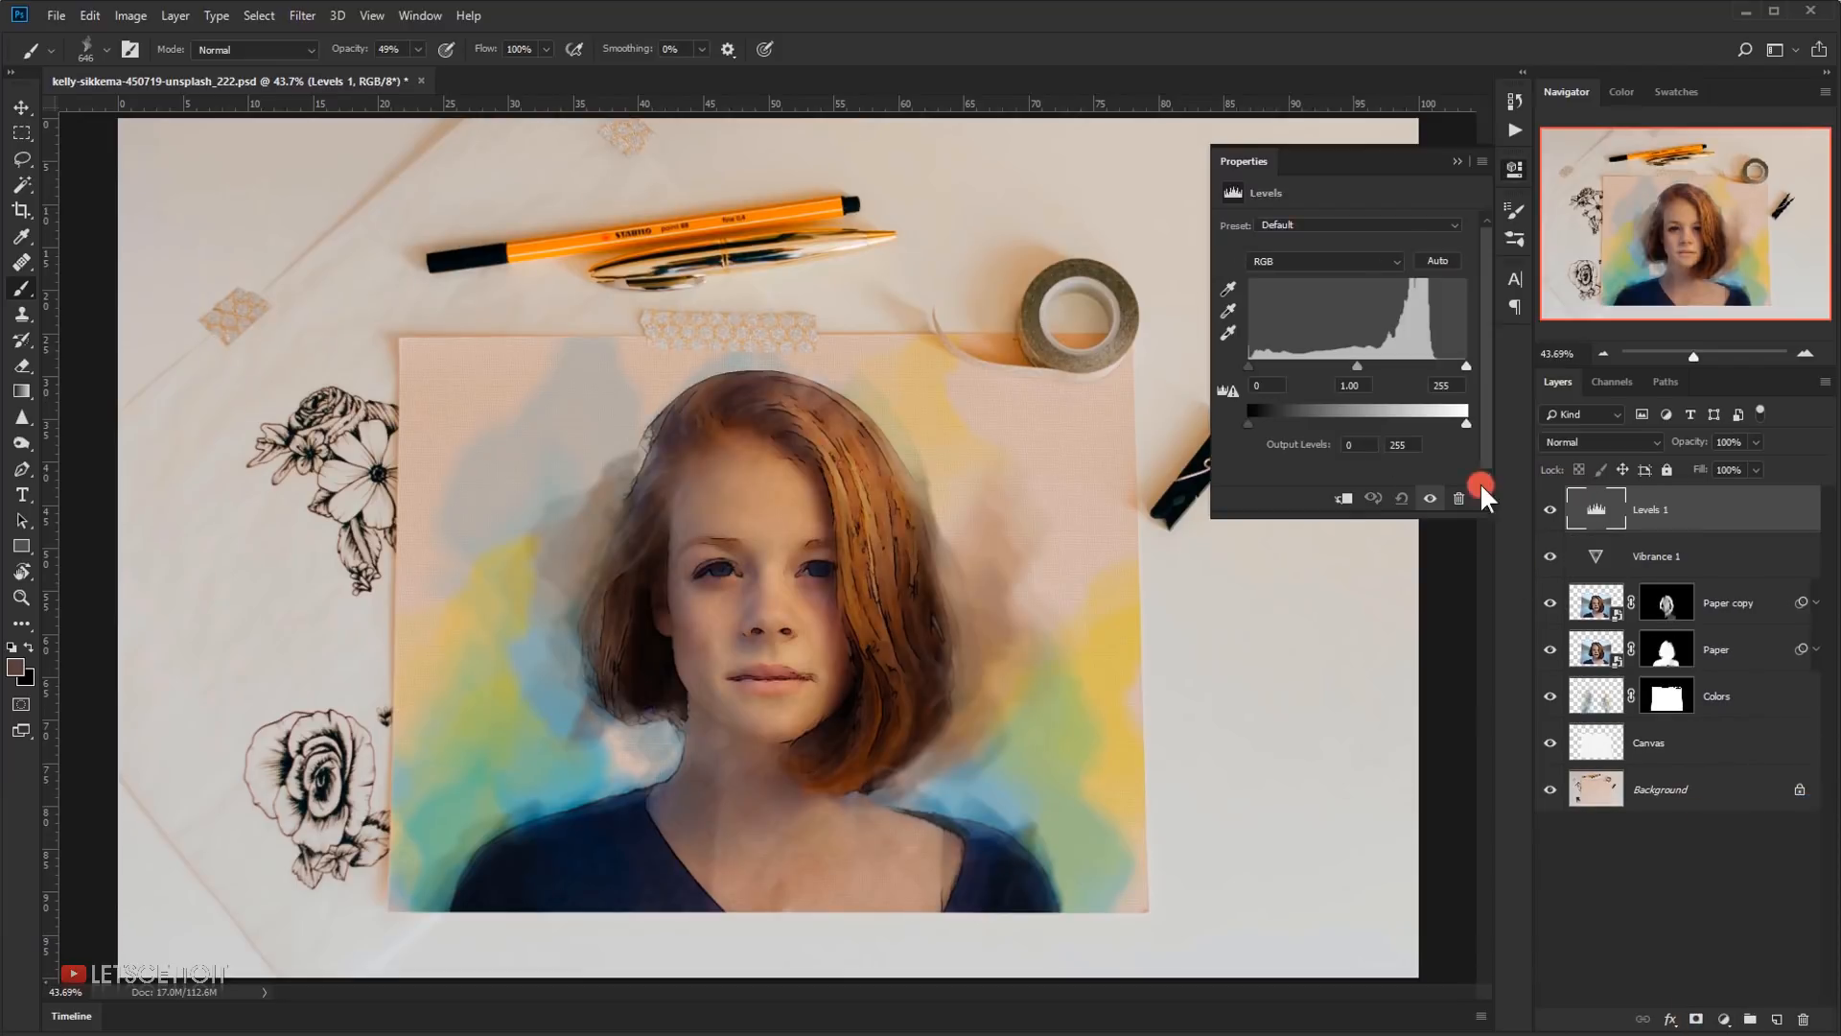
{"action": "left_click", "coordinate": [1279, 255]}
{"action": "left_click", "coordinate": [1286, 290]}
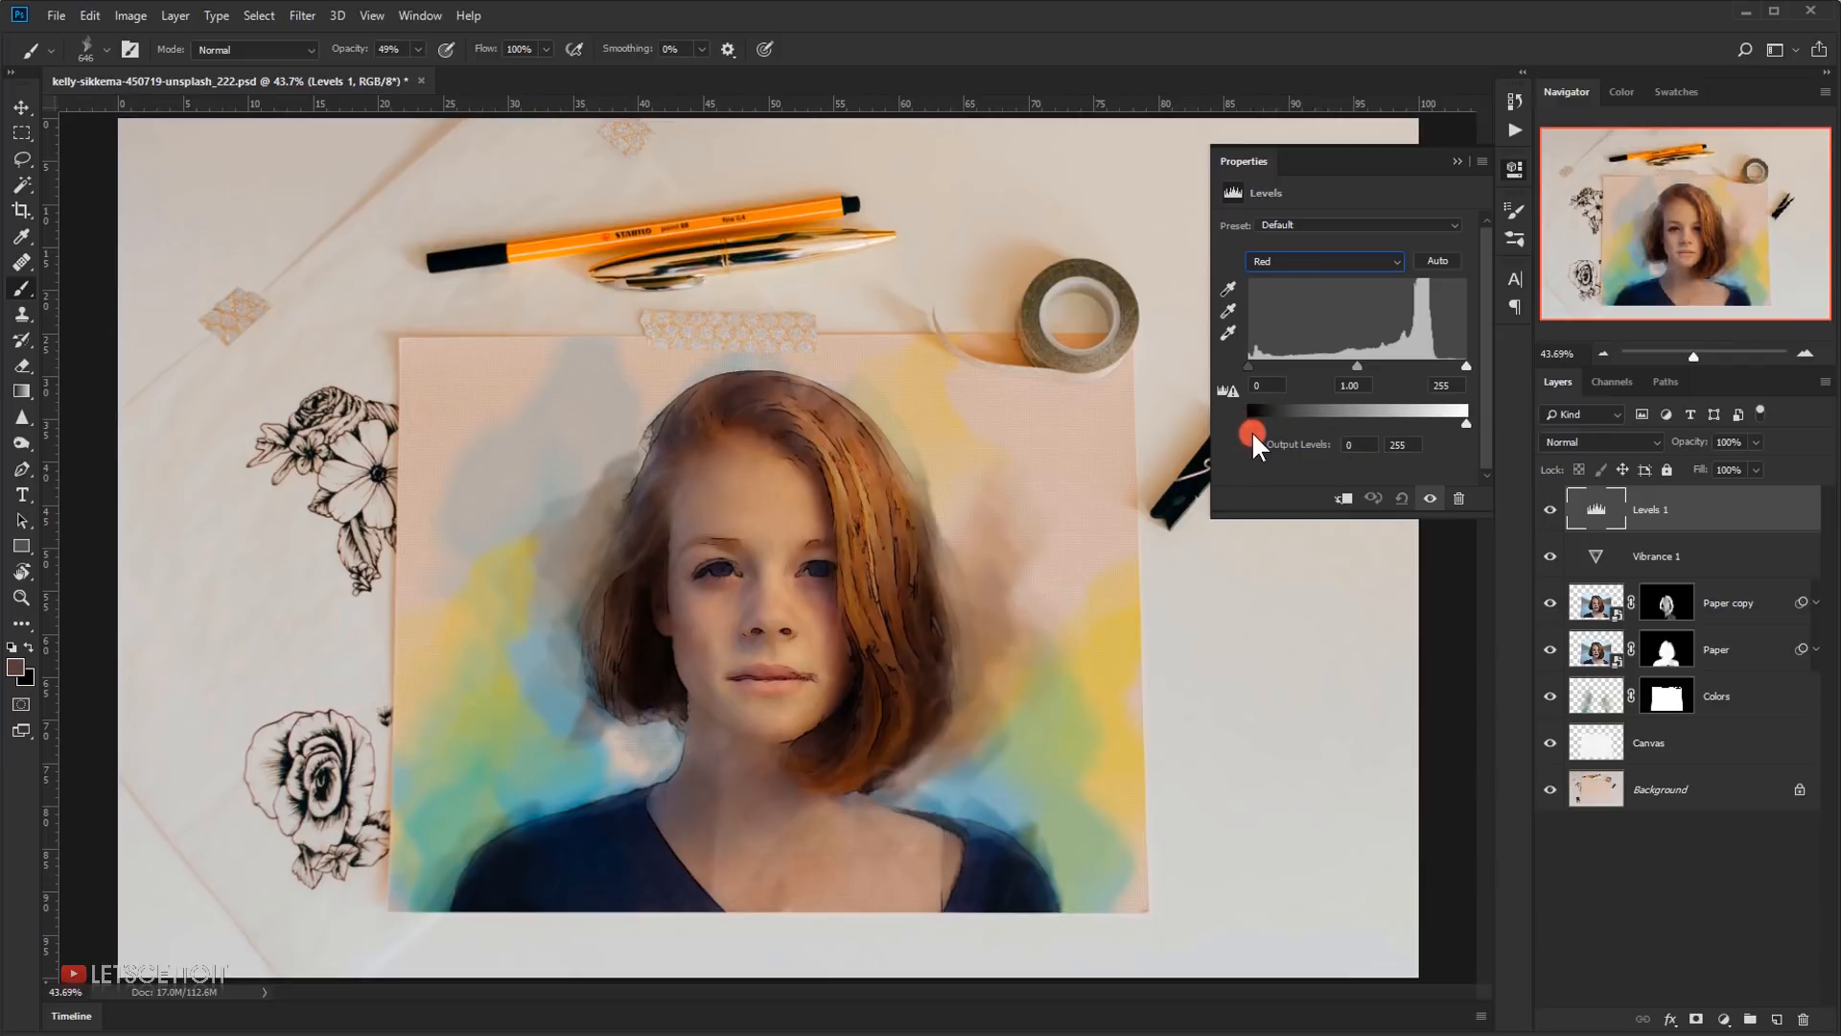
{"action": "left_click_drag", "start_coordinate": [1250, 424], "coordinate": [1262, 426]}
{"action": "left_click_drag", "start_coordinate": [1452, 424], "coordinate": [1450, 424]}
- Raise the Blue channel's black output level slightly in the Levels adjustment
{"action": "left_click", "coordinate": [1323, 261]}
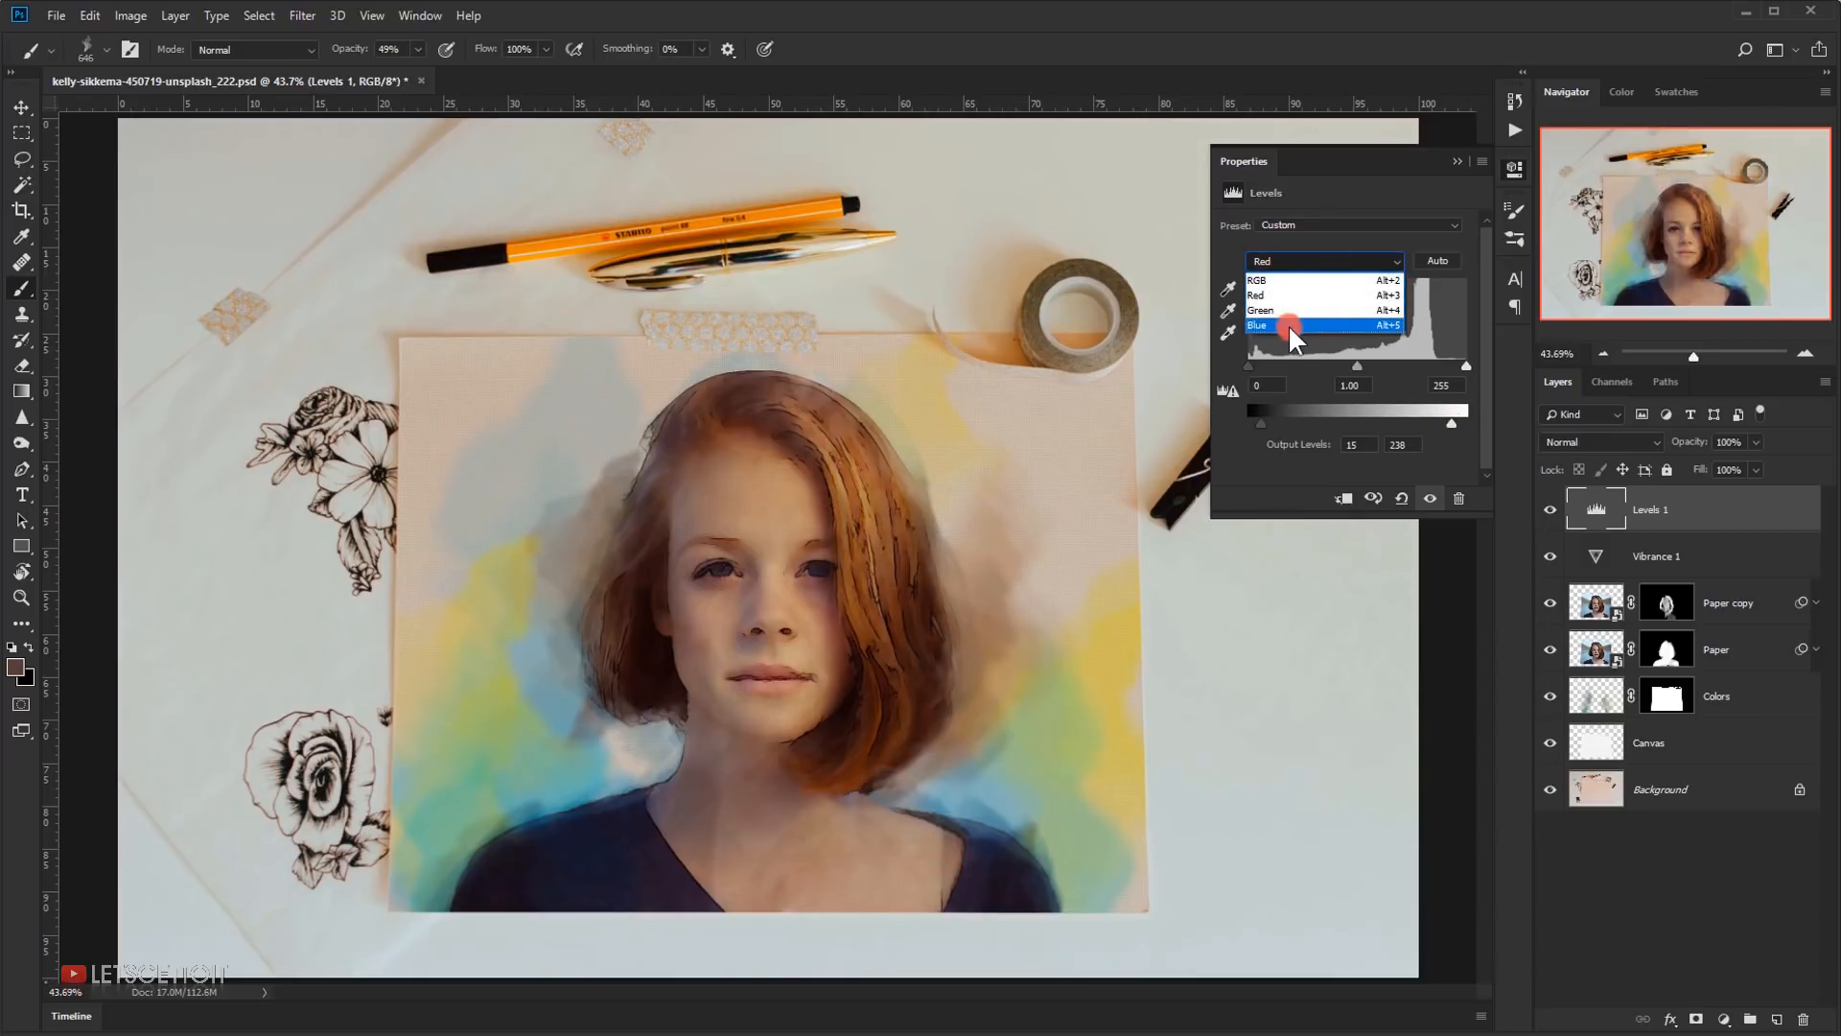
{"action": "left_click", "coordinate": [1290, 326]}
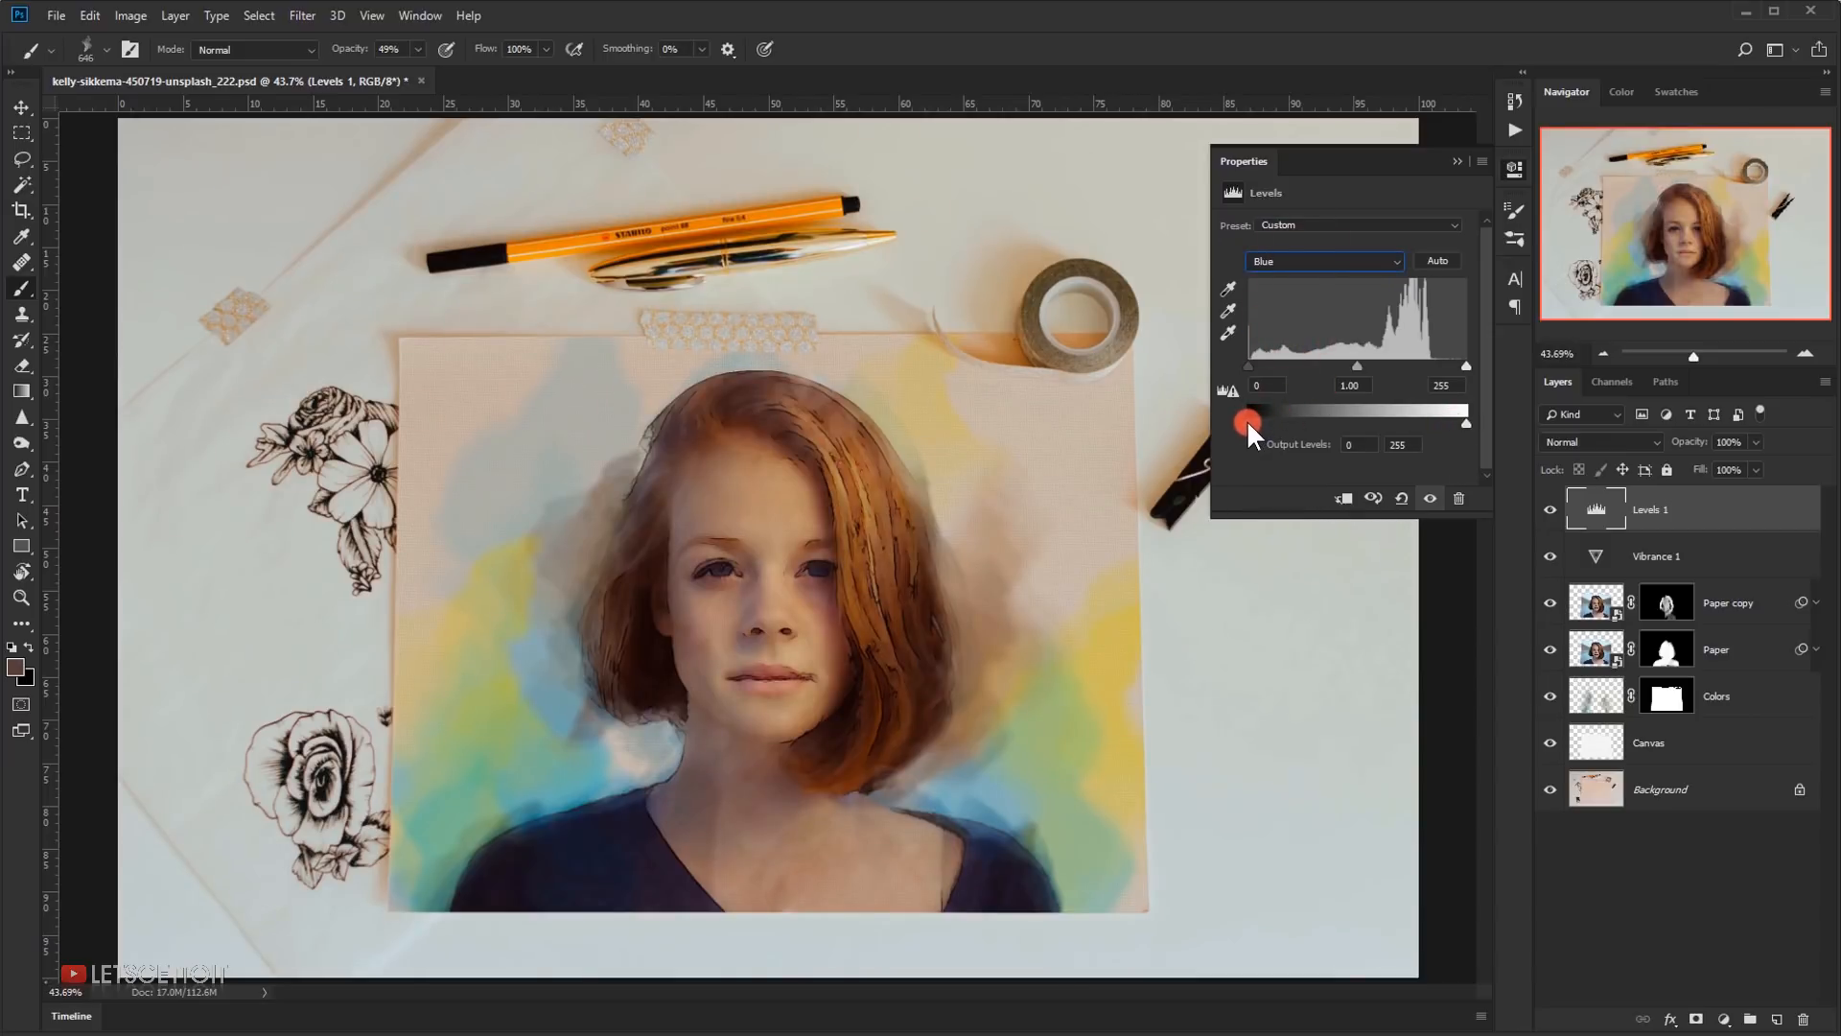
{"action": "left_click_drag", "start_coordinate": [1248, 424], "coordinate": [1261, 424]}
{"action": "left_click", "coordinate": [1457, 161]}
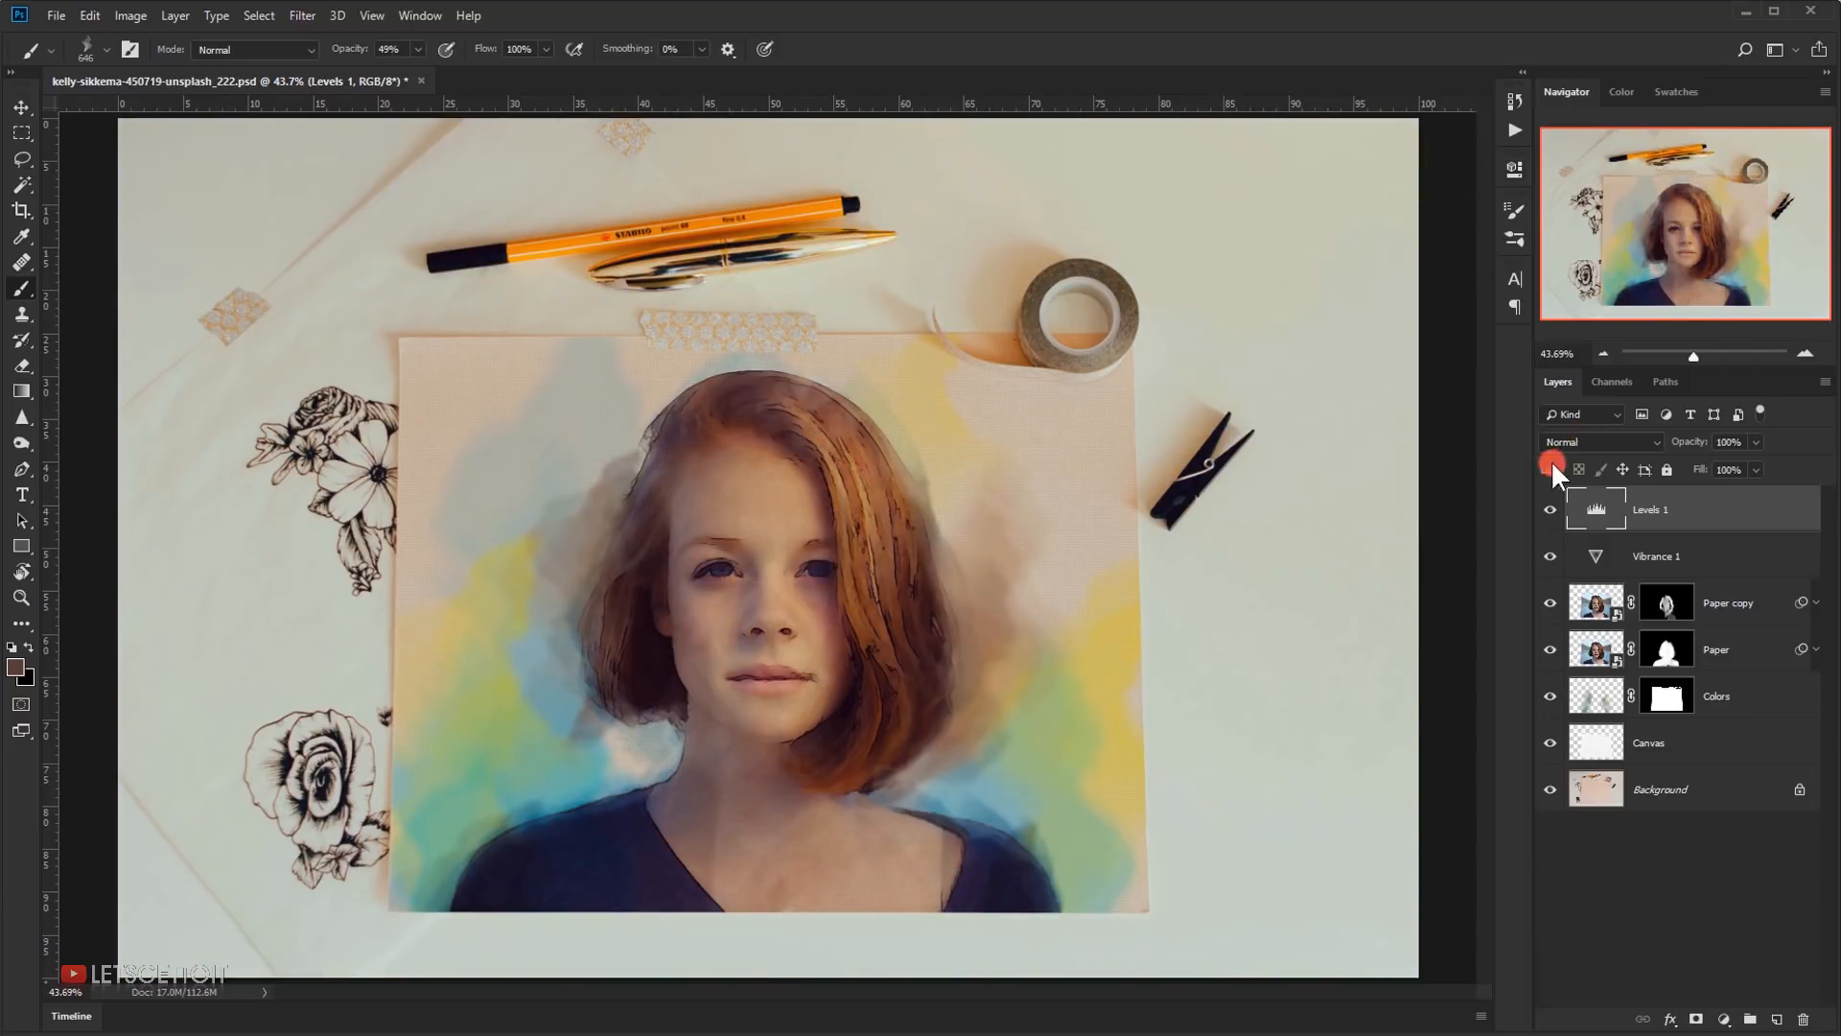
- Reduce the Levels 1 layer's opacity to 70%, comparing the picture with and without the adjustment
{"action": "left_click", "coordinate": [1551, 511]}
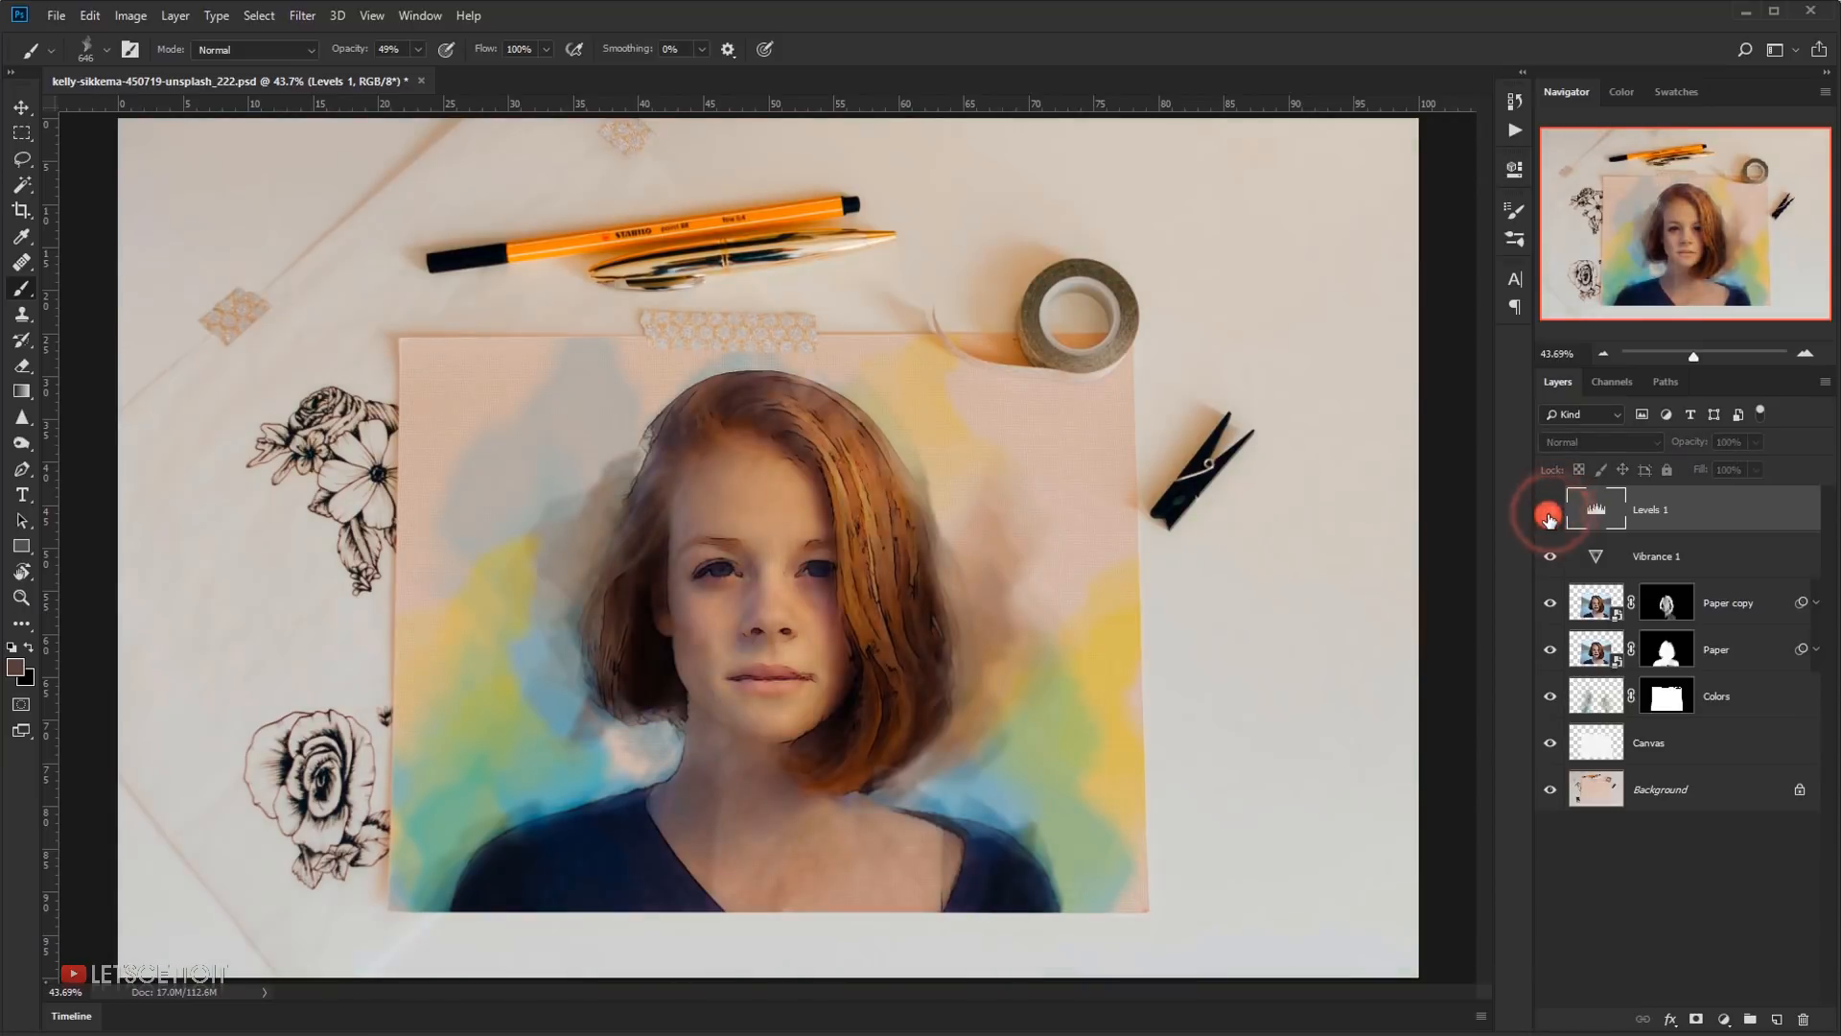
{"action": "left_click", "coordinate": [1550, 515]}
{"action": "left_click_drag", "start_coordinate": [1695, 441], "coordinate": [1664, 444]}
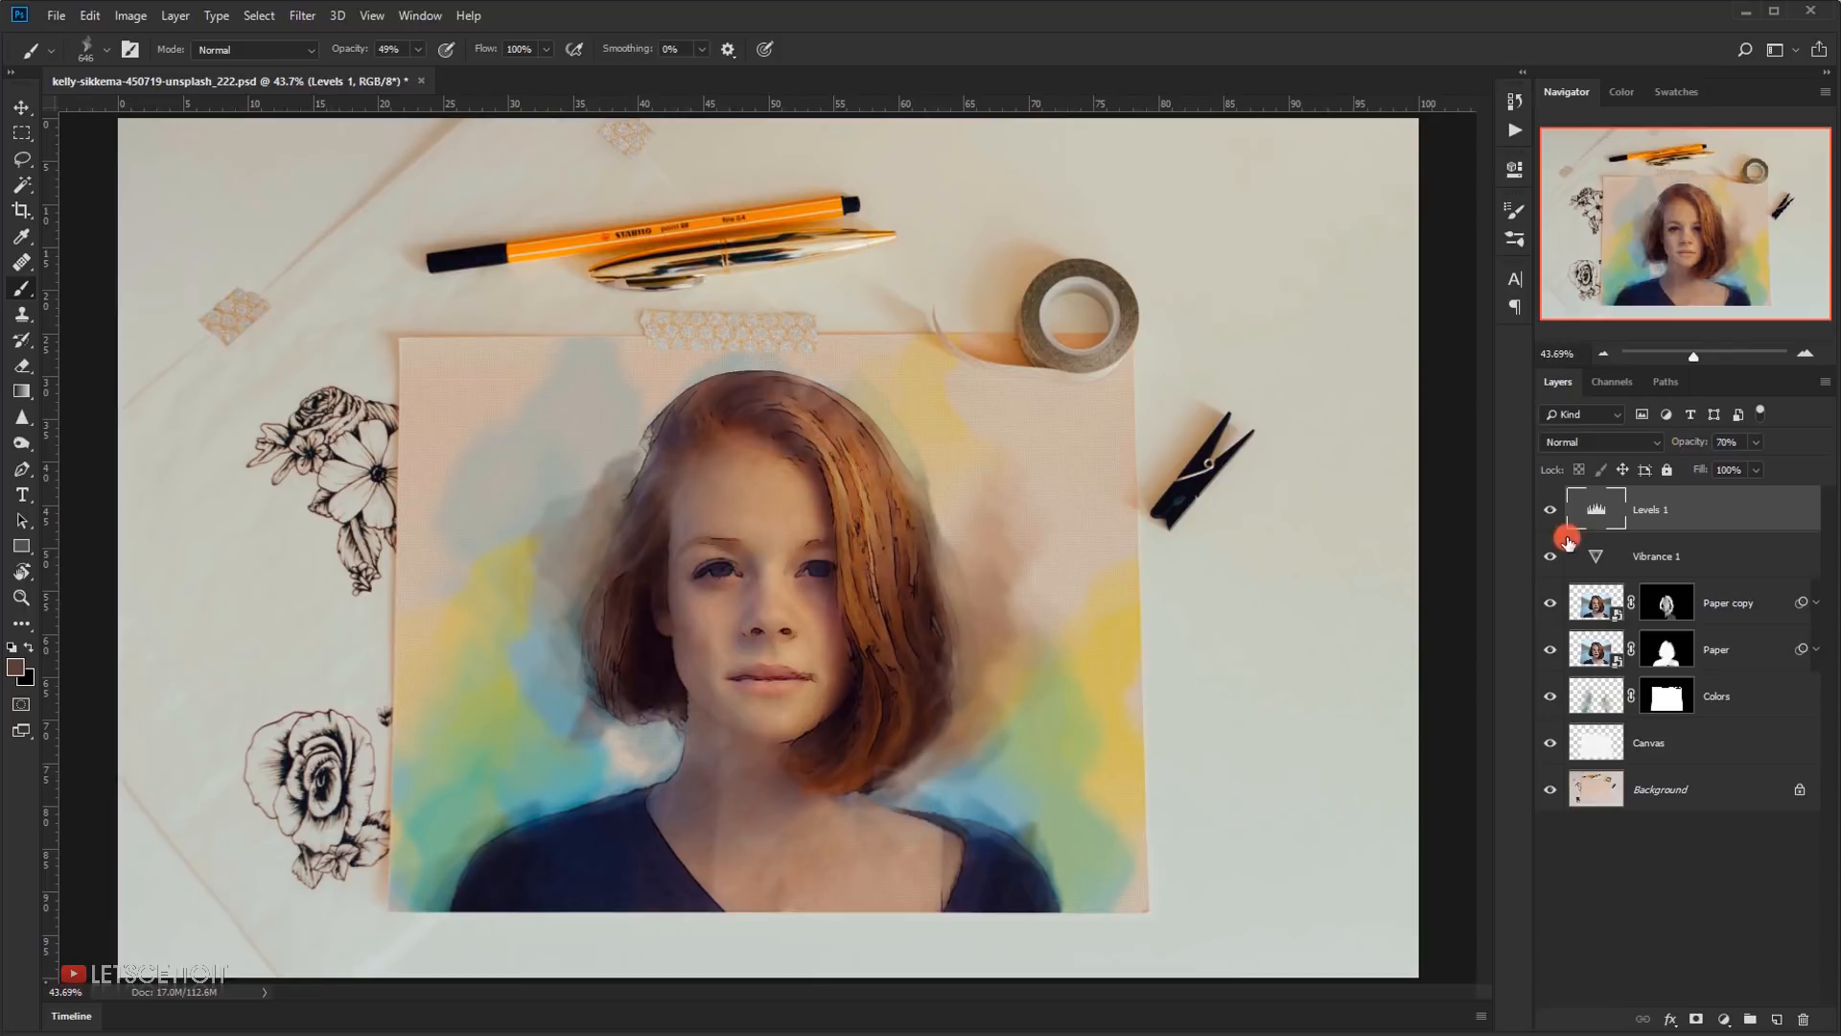
{"action": "left_click", "coordinate": [1550, 513]}
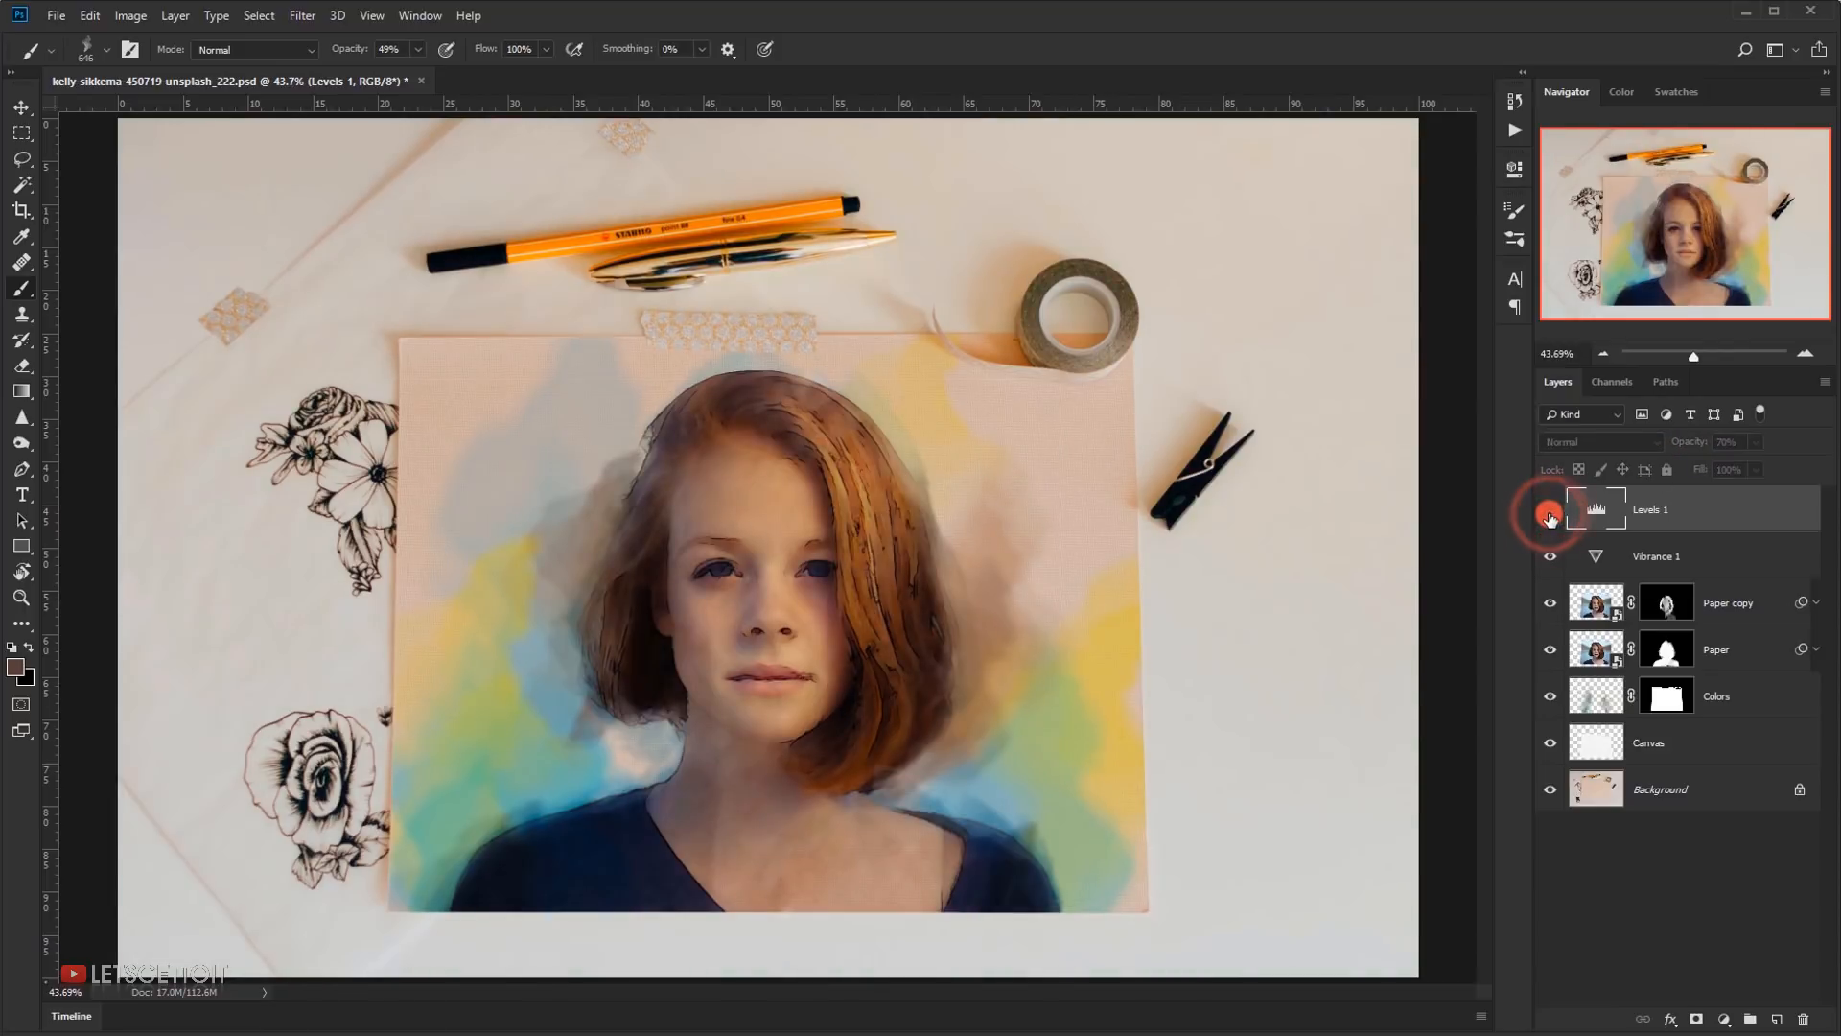
{"action": "left_click", "coordinate": [1408, 651]}
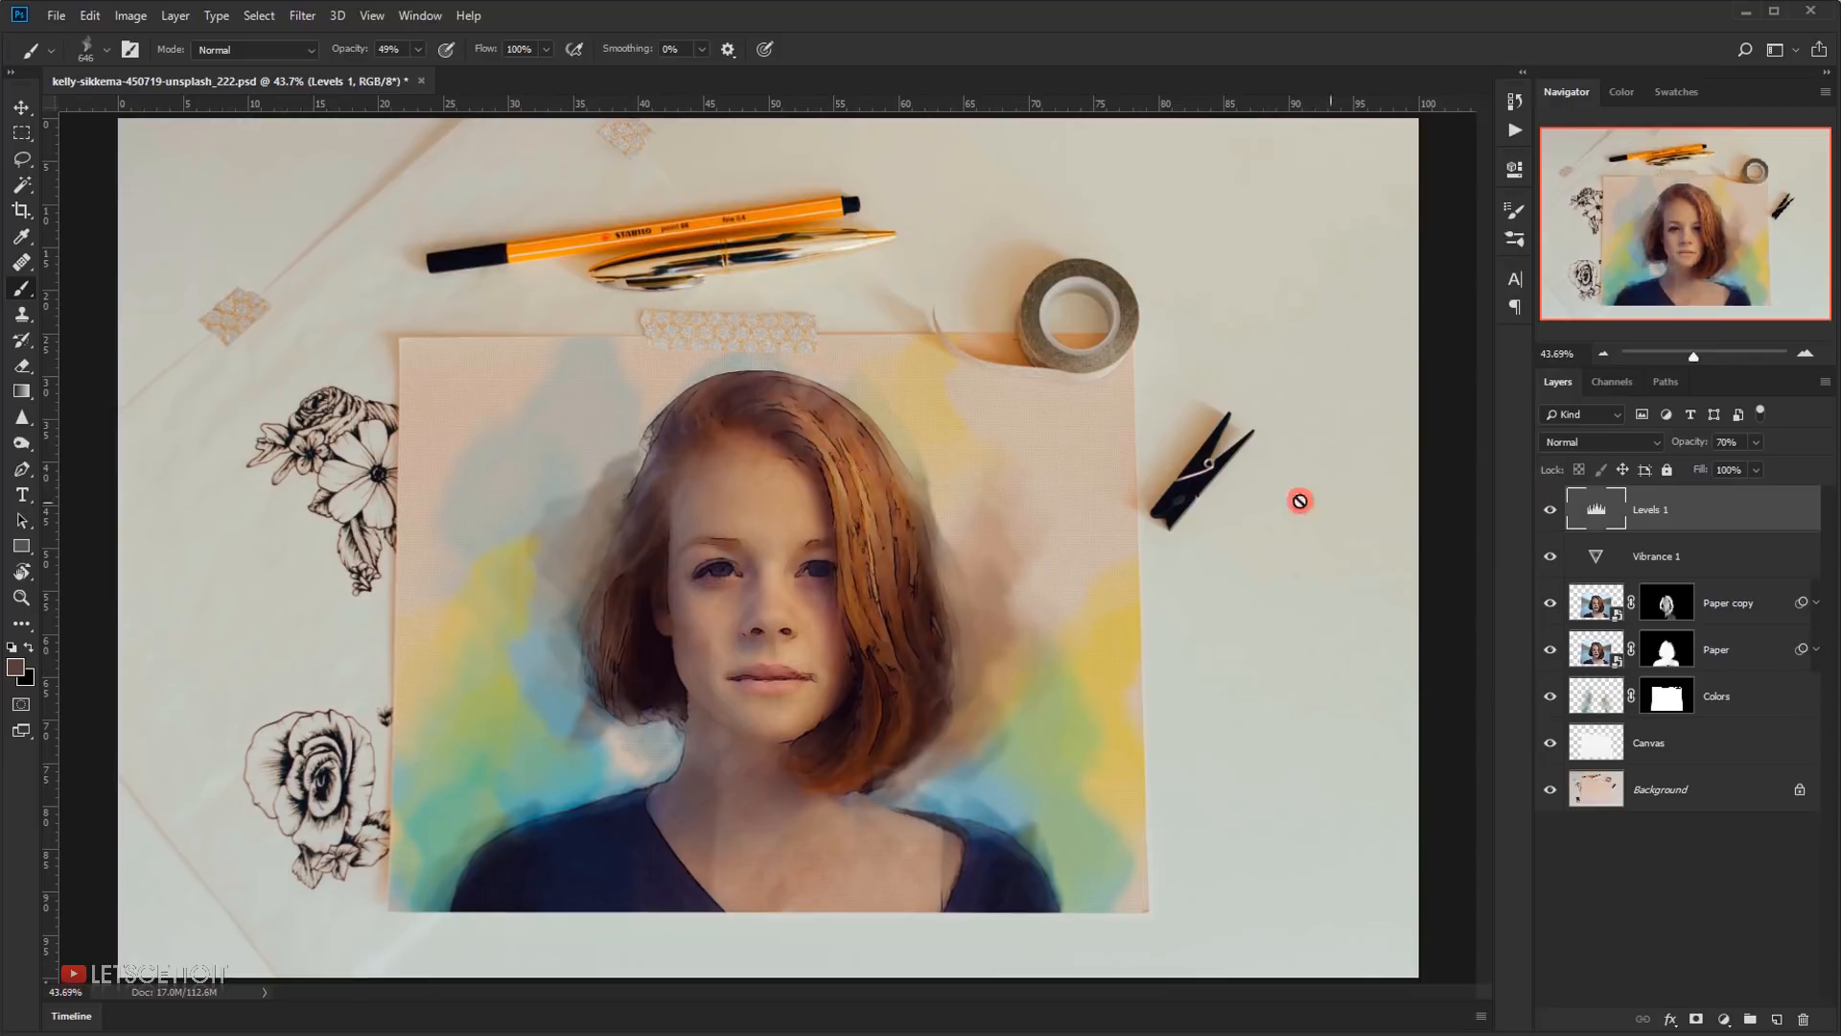
- Hide the interface panels and fit the whole image on screen to review the finished painting
{"action": "scroll", "coordinate": [1007, 582], "scroll_direction": "down", "scroll_amount": 2}
{"action": "scroll", "coordinate": [752, 732], "scroll_direction": "up", "scroll_amount": 1}
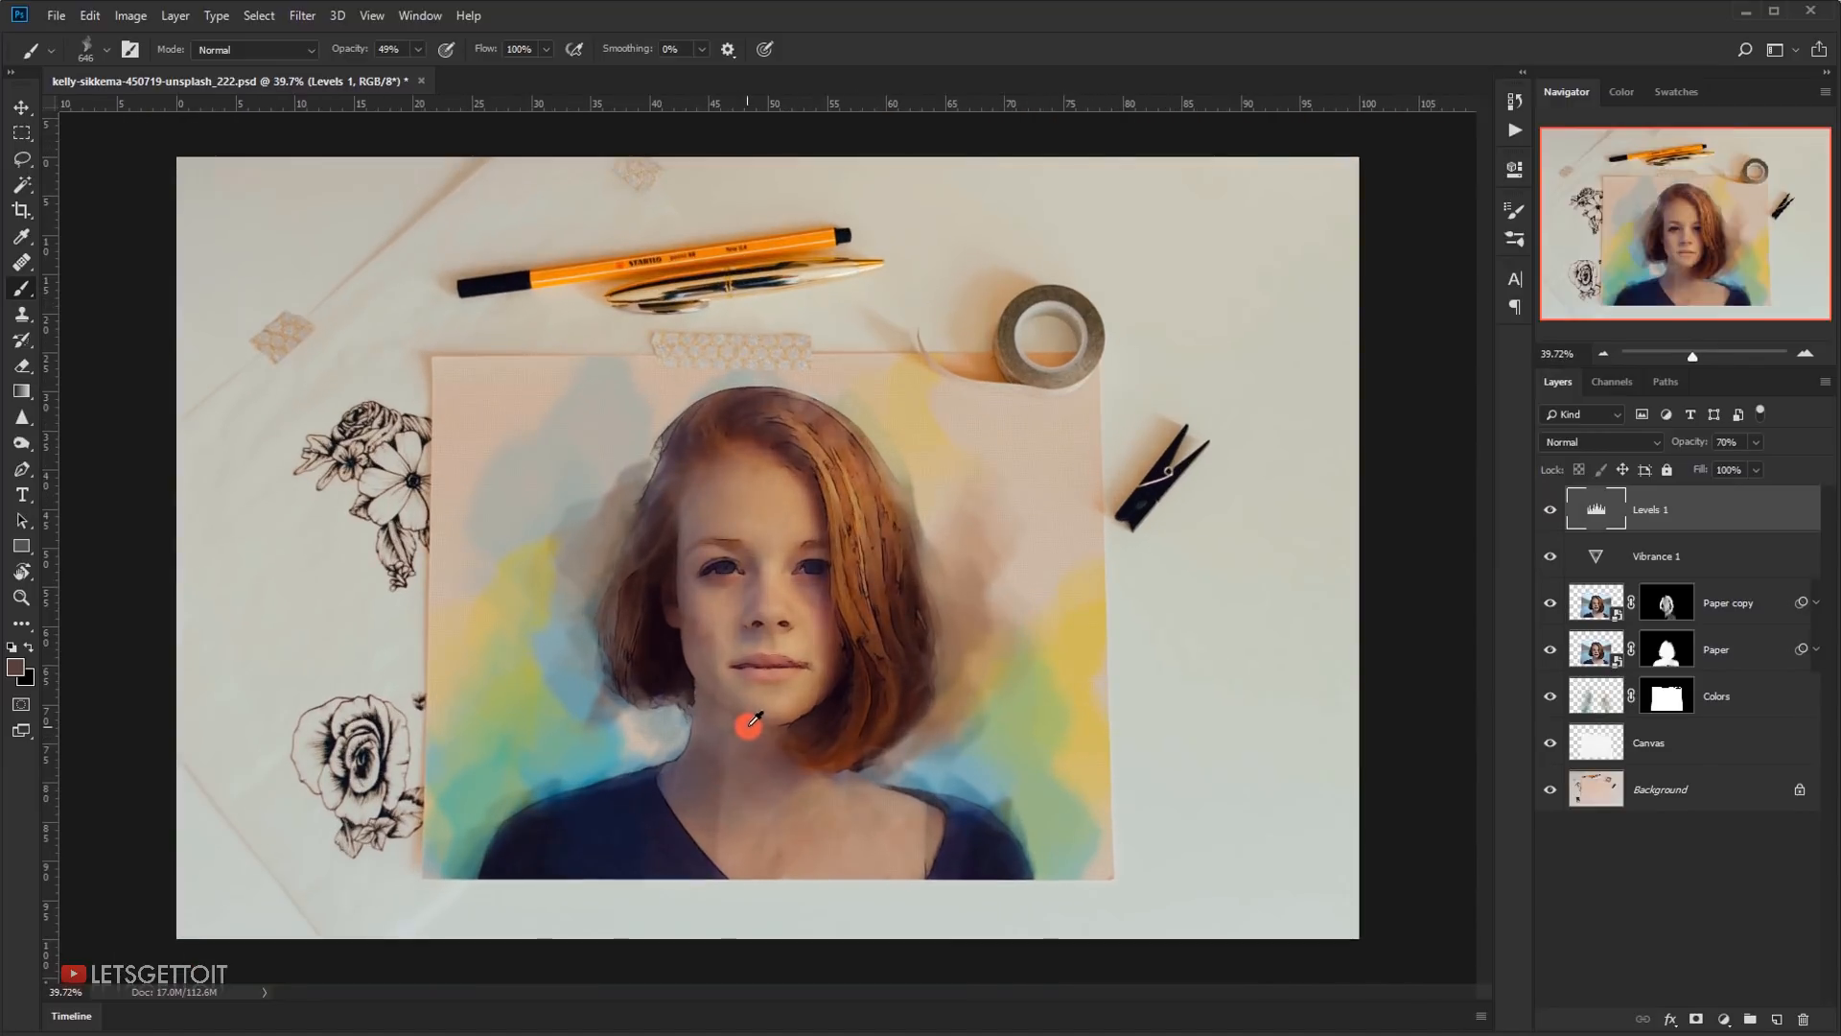
{"action": "scroll", "coordinate": [752, 721], "scroll_direction": "up", "scroll_amount": 1}
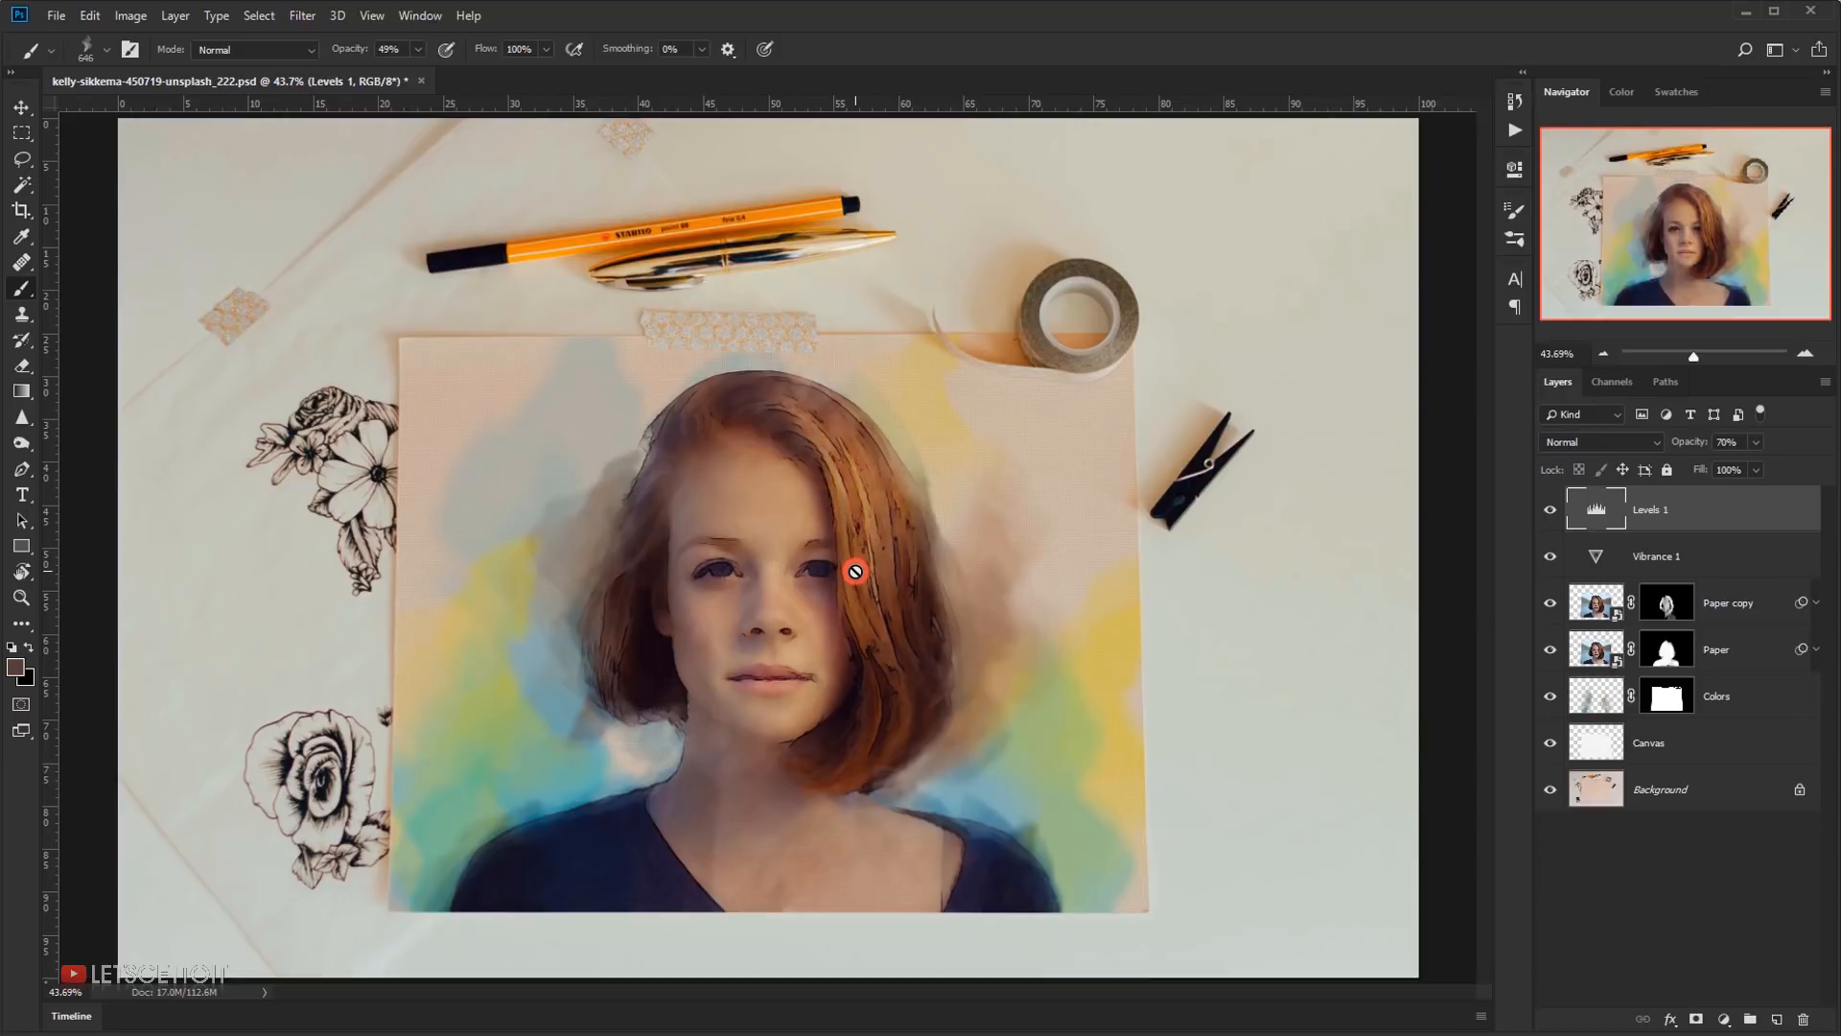
{"action": "key", "text": "Tab"}
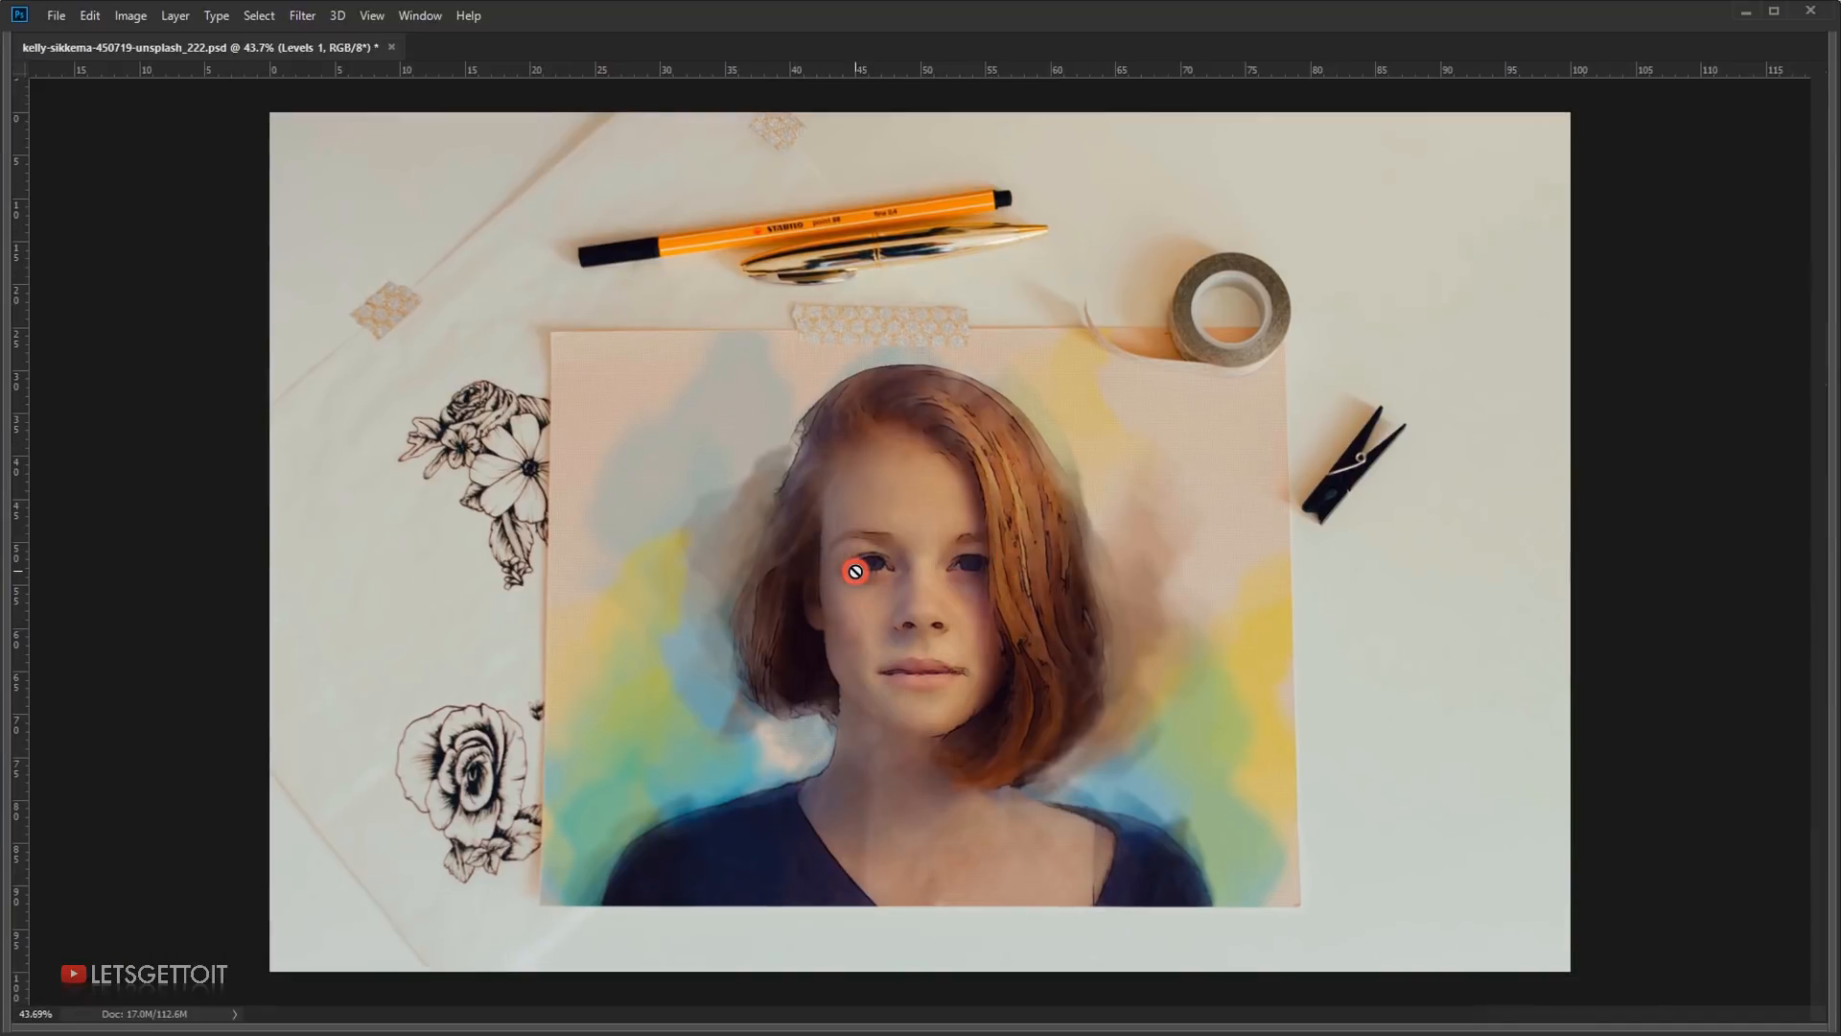
{"action": "key", "text": "ctrl+0"}
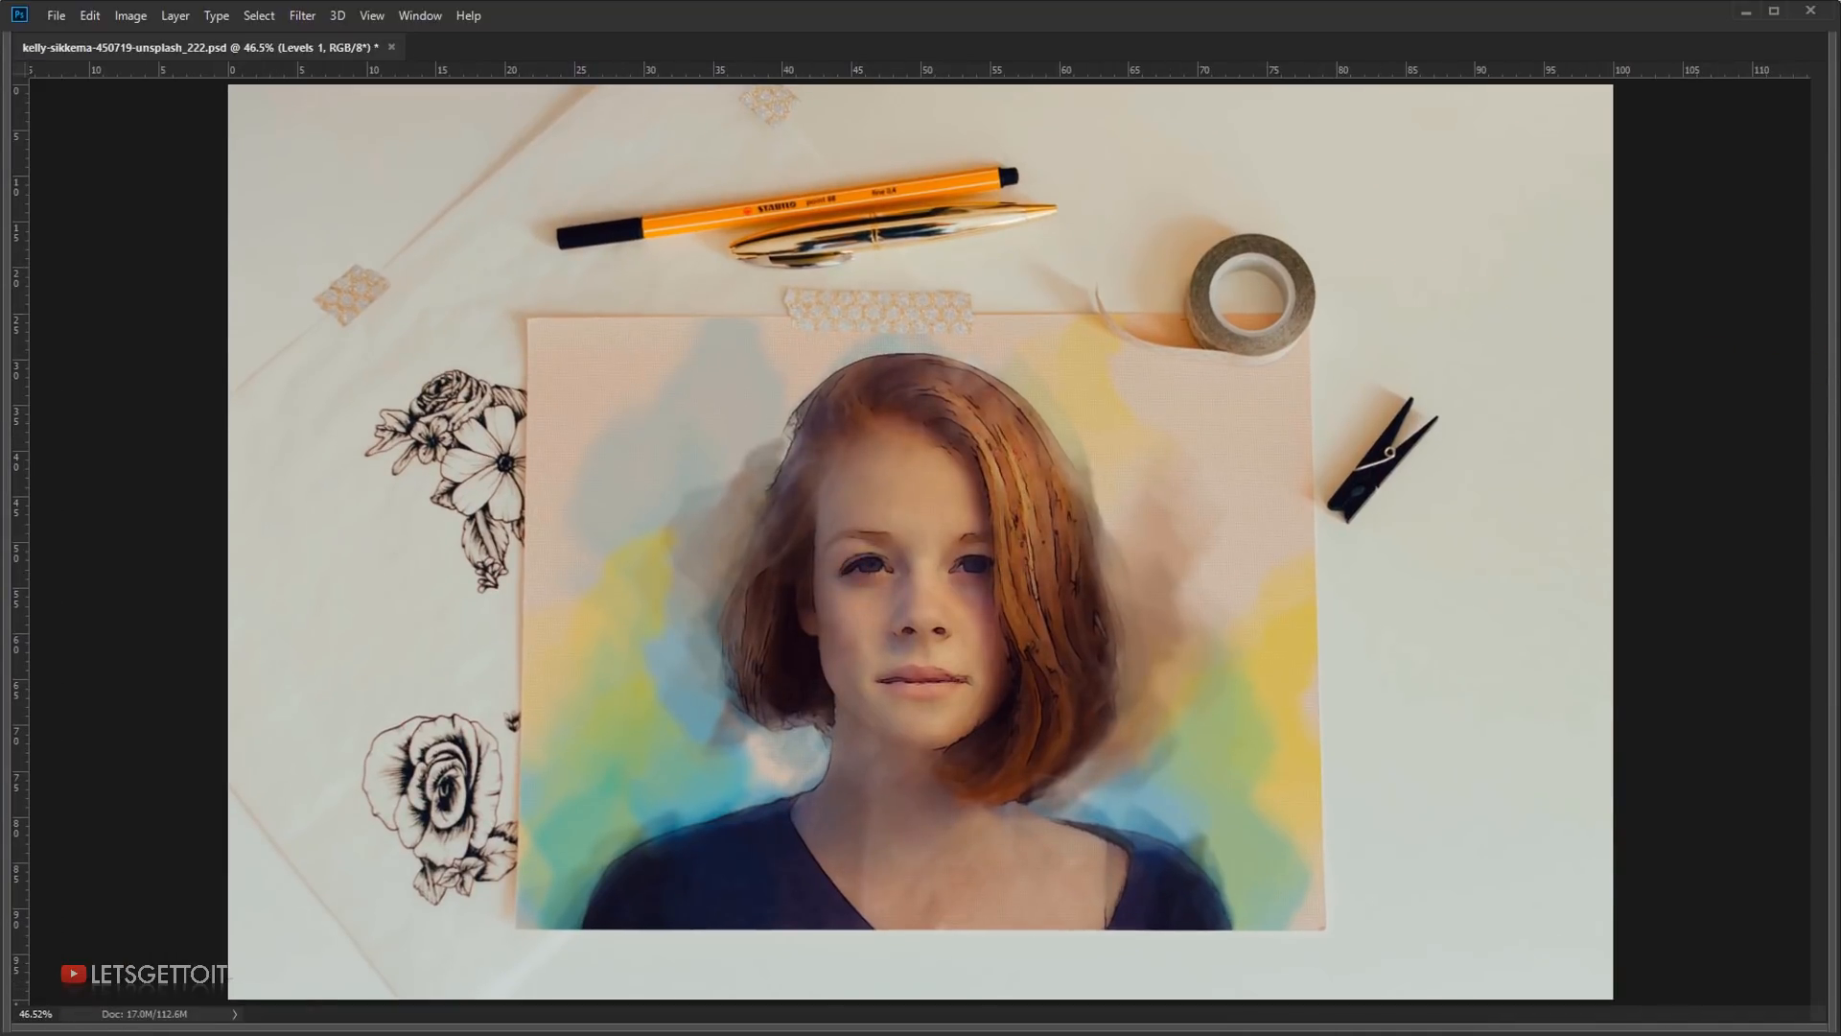